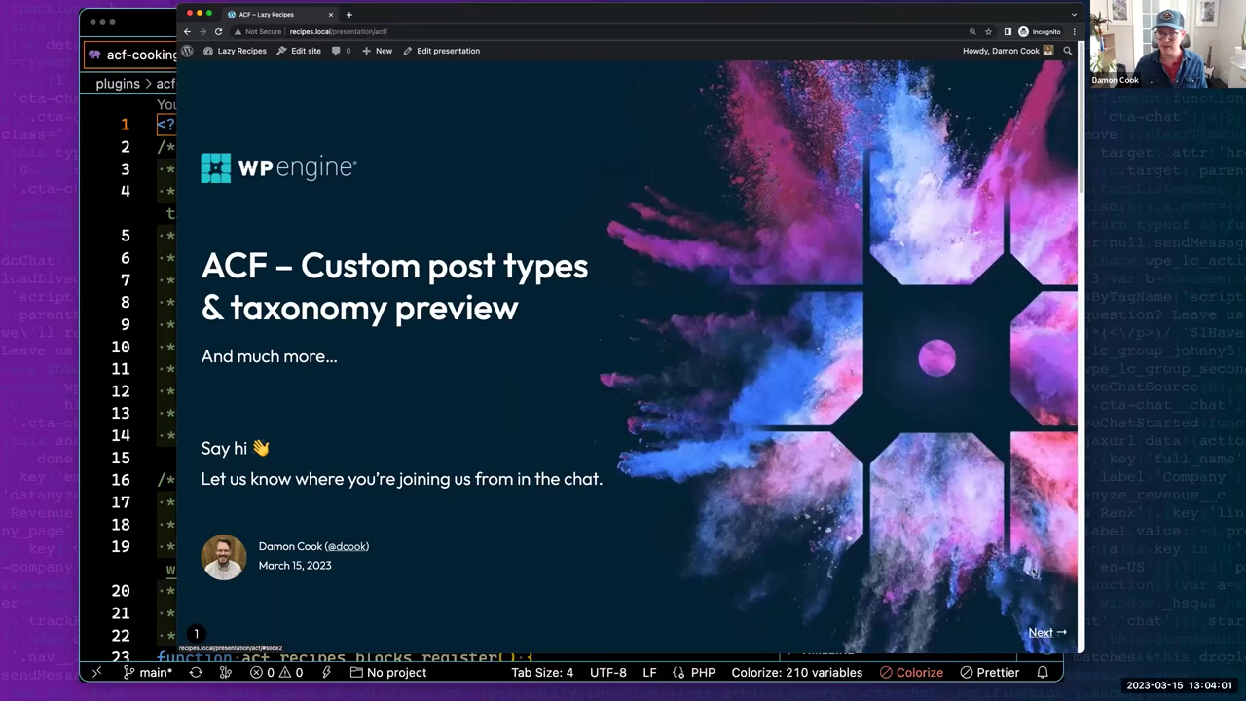
Move the presentation from the title slide to slide 2, 'Workshop etiquette'.
{"action": "left_click", "coordinate": [1037, 638]}
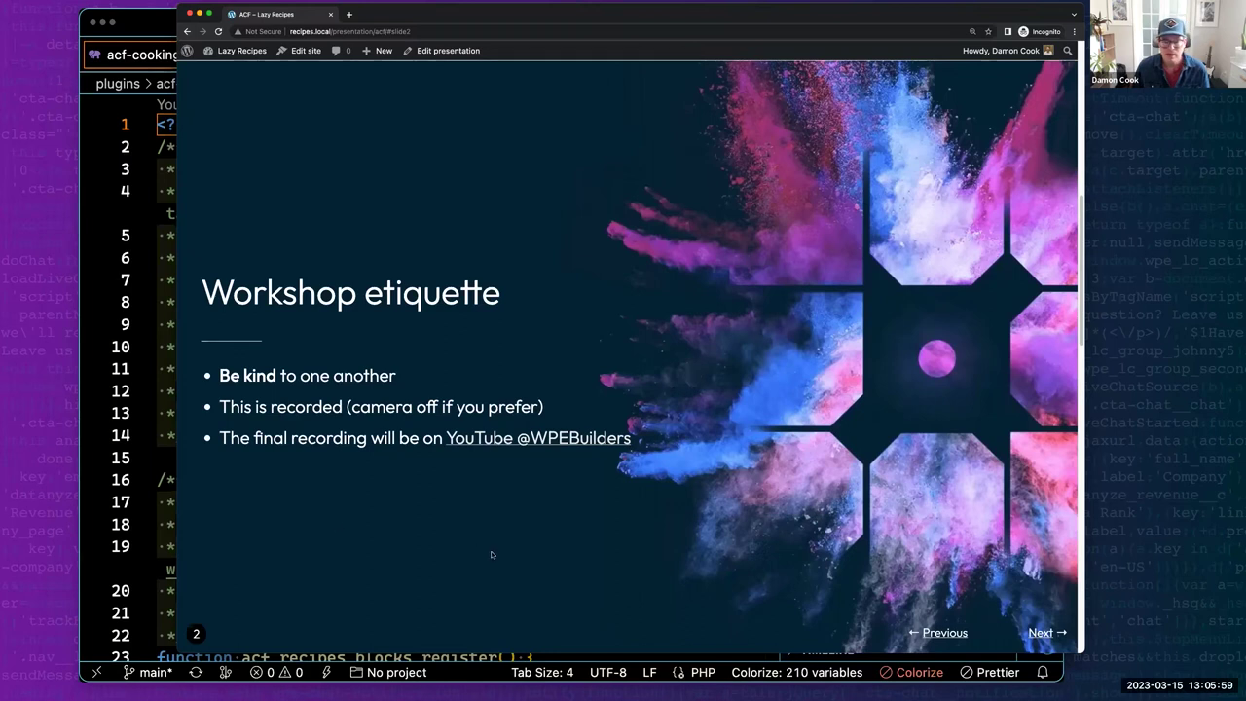
Move on from 'Workshop etiquette' to slide 3, 'Cooking recipes site'.
{"action": "left_click", "coordinate": [1039, 633]}
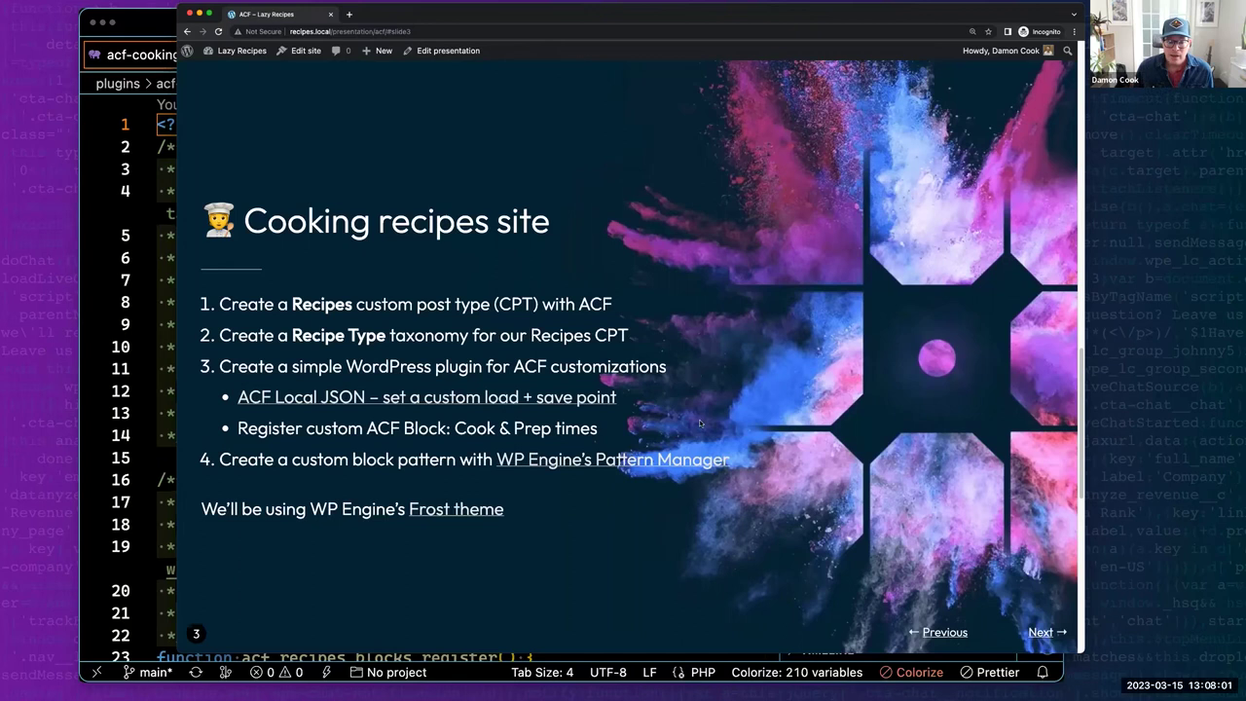
Step forward and back to the Cooking recipes slide, then launch the Recipes site from Local.
{"action": "left_click", "coordinate": [1038, 631]}
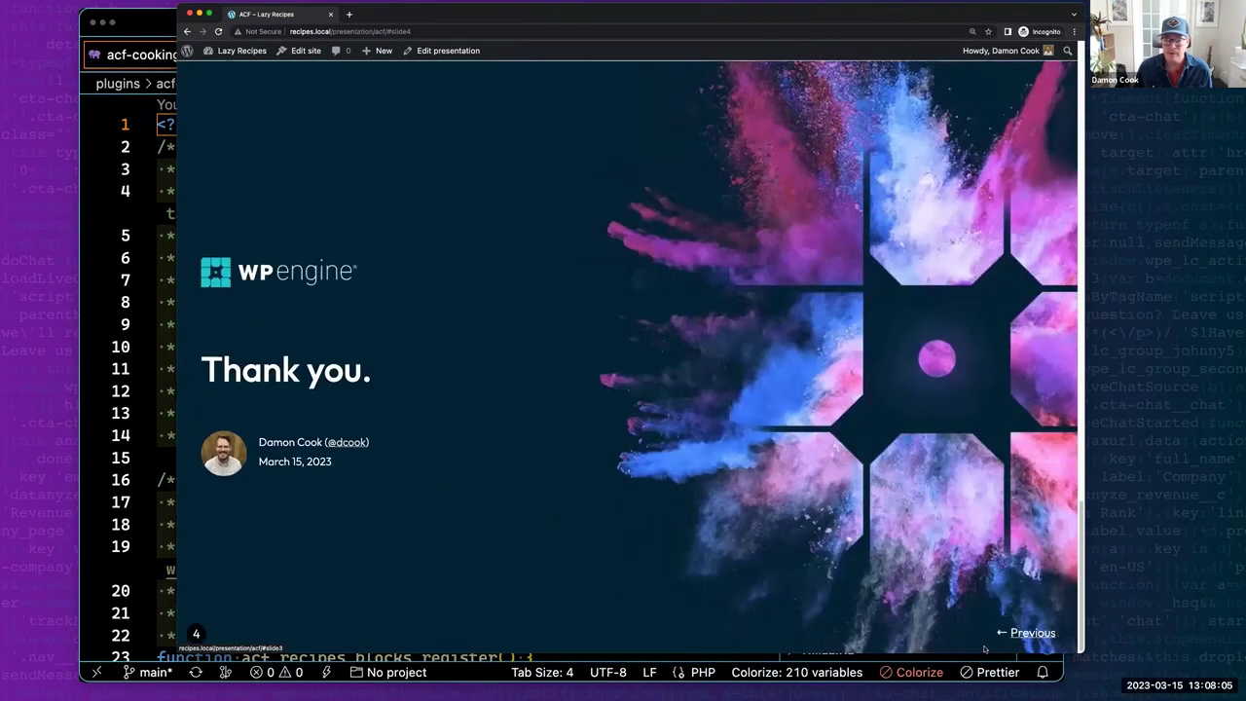
{"action": "left_click", "coordinate": [1020, 638]}
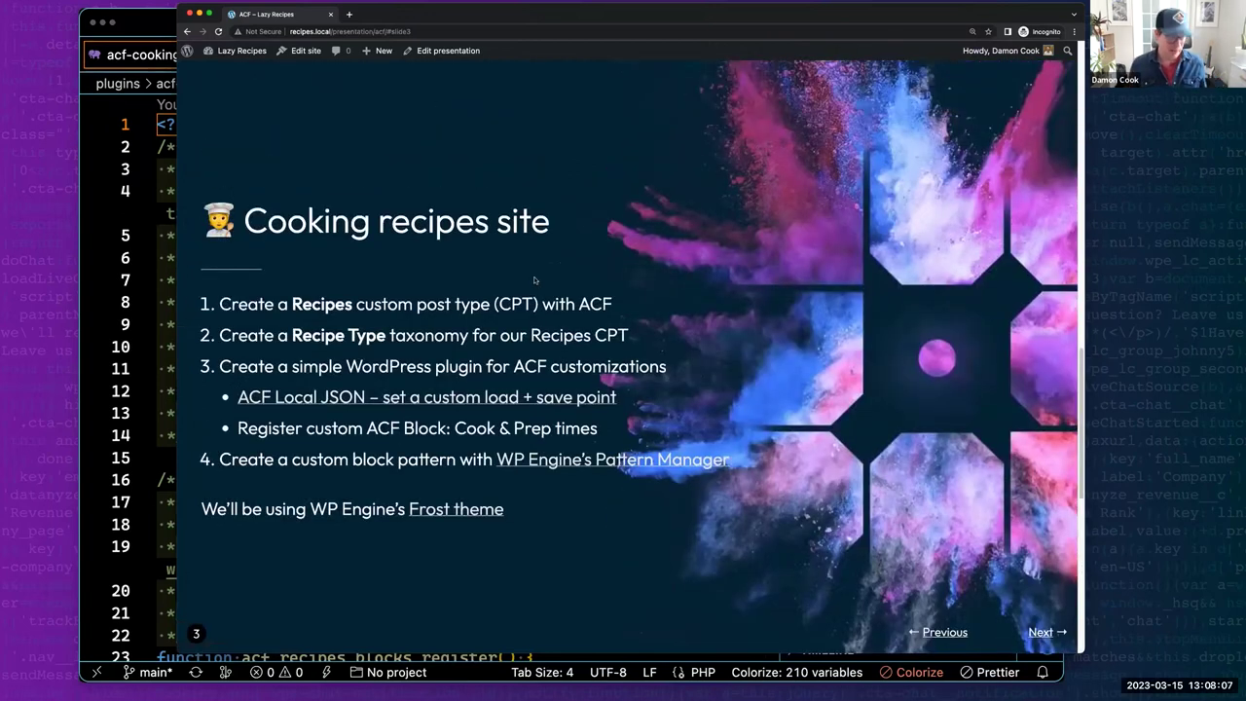
{"action": "key", "text": "super+Tab"}
{"action": "key", "text": "super+Tab"}
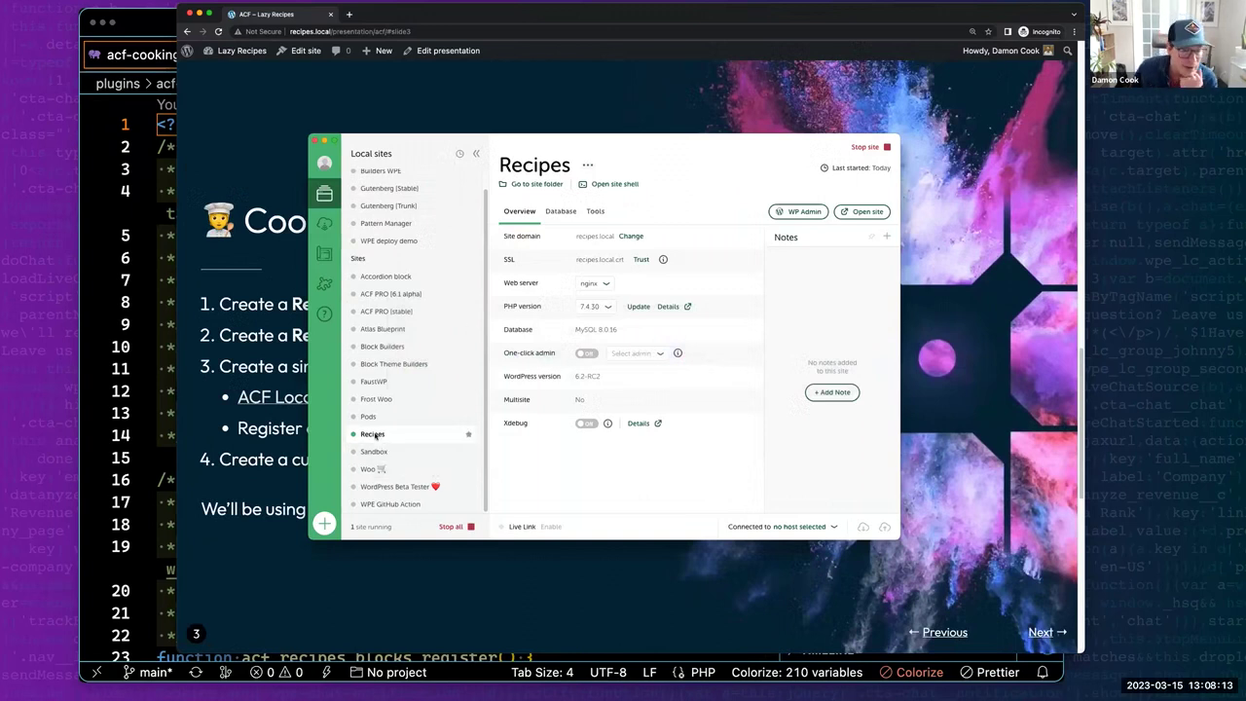
{"action": "left_click", "coordinate": [854, 211]}
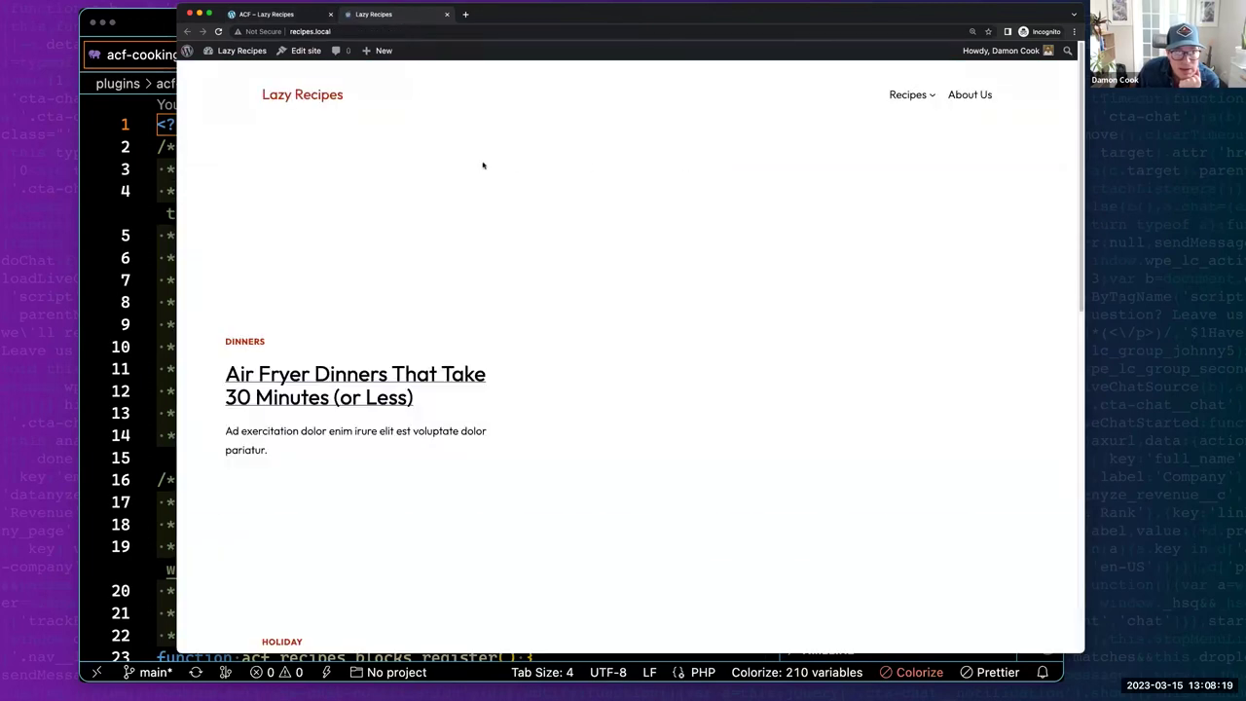
Go to the Lazy Recipes Dashboard from the admin bar and open Plugins.
{"action": "mouse_move", "coordinate": [239, 50]}
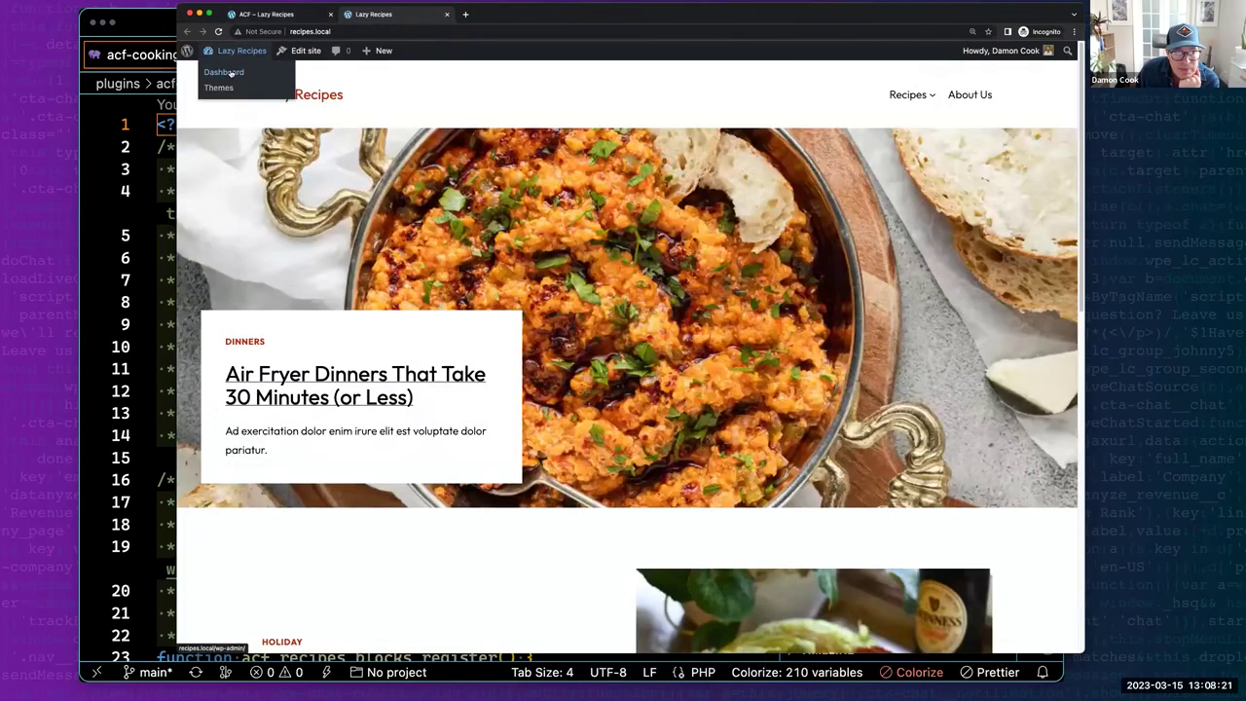
{"action": "left_click", "coordinate": [229, 73]}
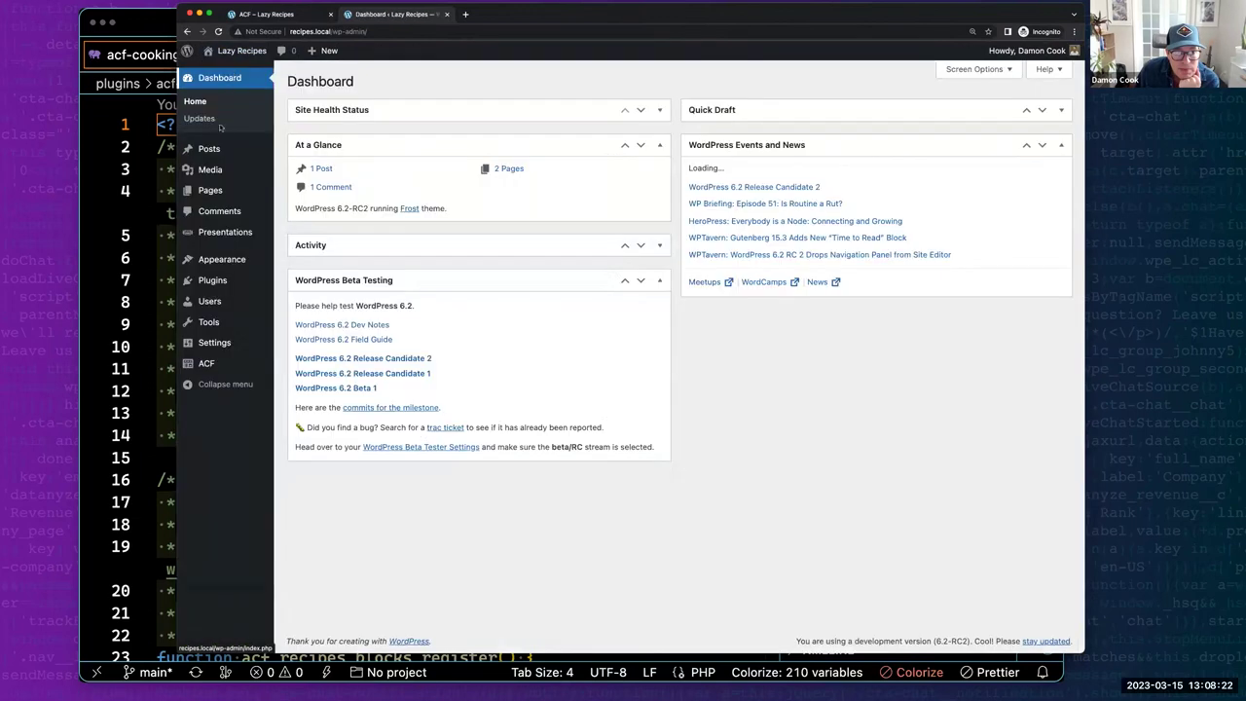
{"action": "left_click", "coordinate": [212, 279]}
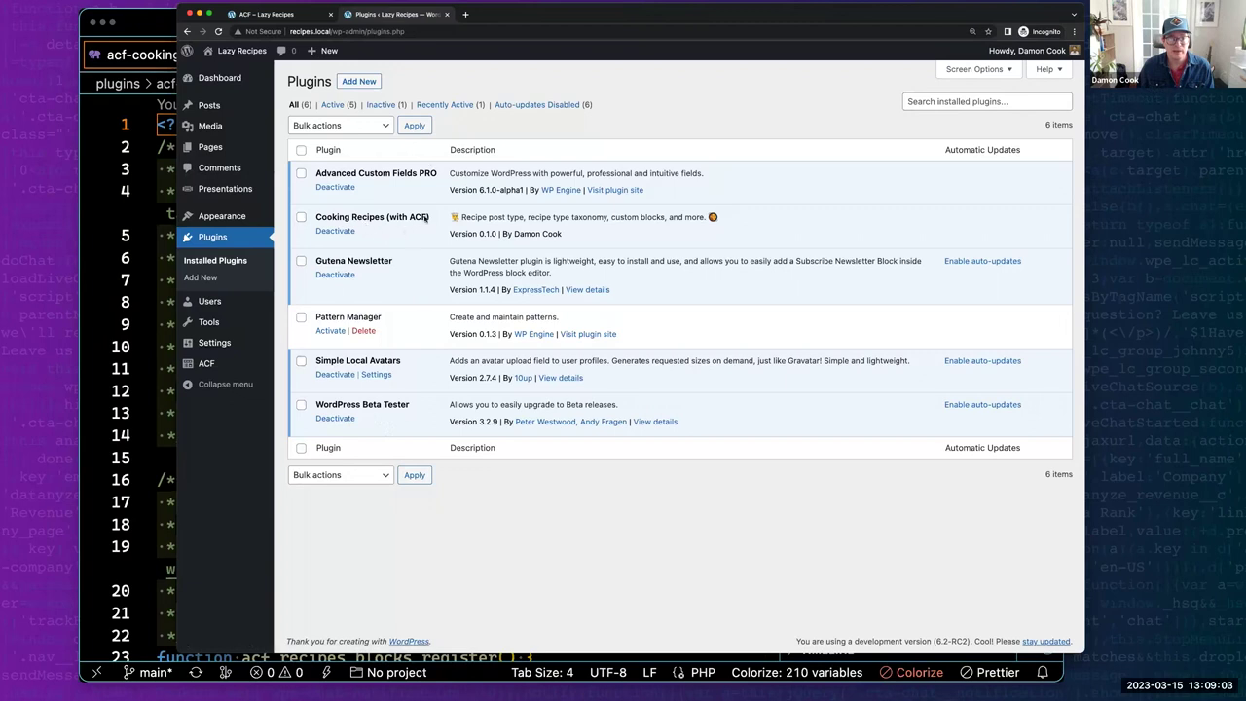
Highlight the plugin names: Cooking Recipes (with ACF), Gutena Newsletter, Pattern Manager, Simple Local Avatars, WordPress Beta Tester.
{"action": "left_click_drag", "start_coordinate": [429, 216], "coordinate": [314, 216]}
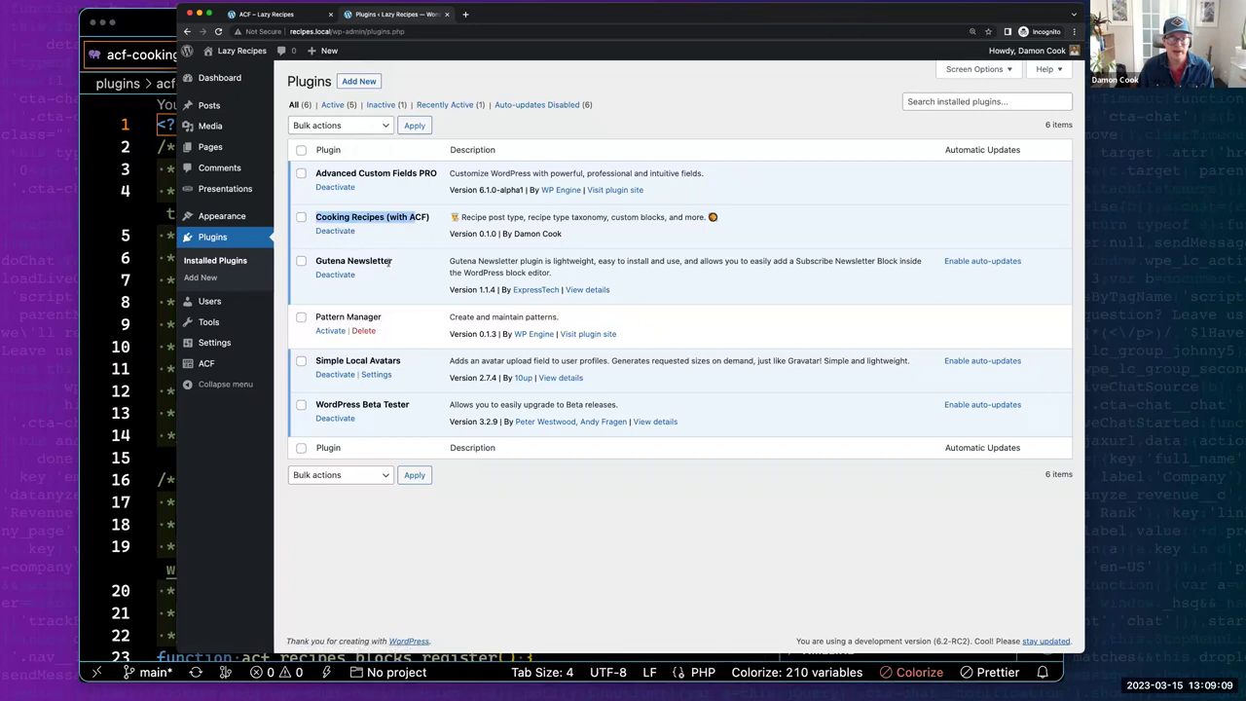
{"action": "left_click_drag", "start_coordinate": [391, 261], "coordinate": [345, 261]}
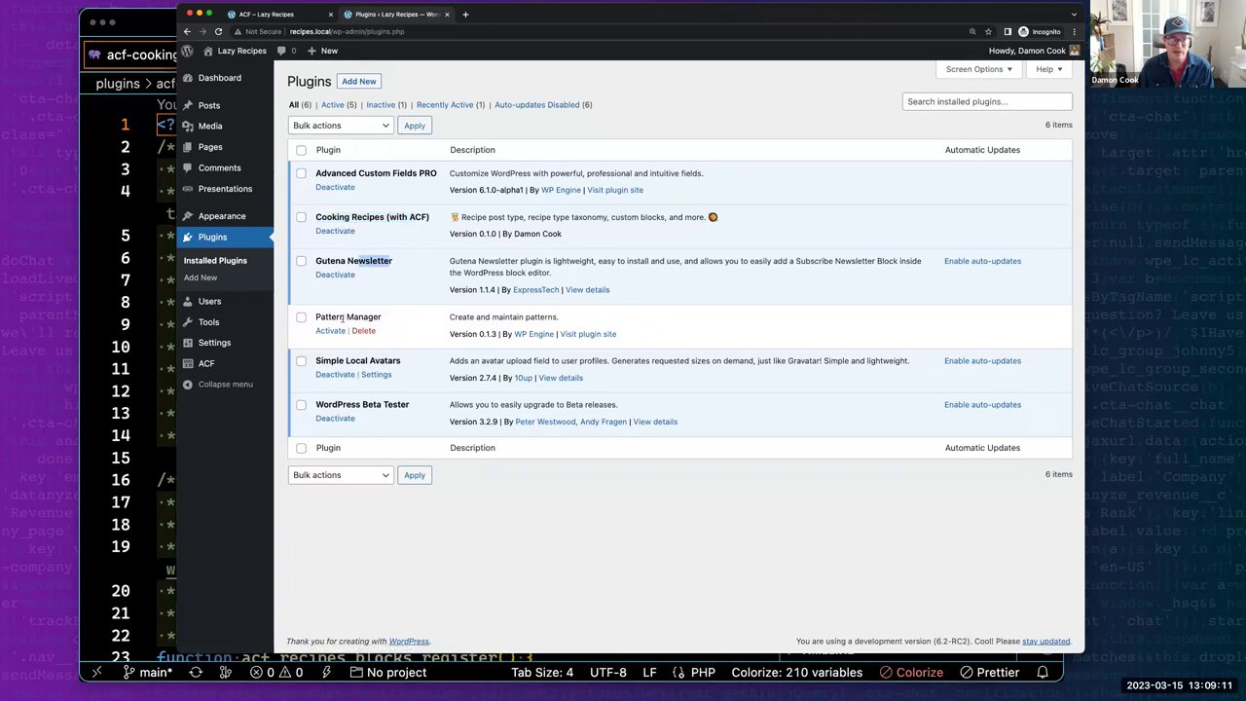
{"action": "left_click_drag", "start_coordinate": [367, 316], "coordinate": [329, 317]}
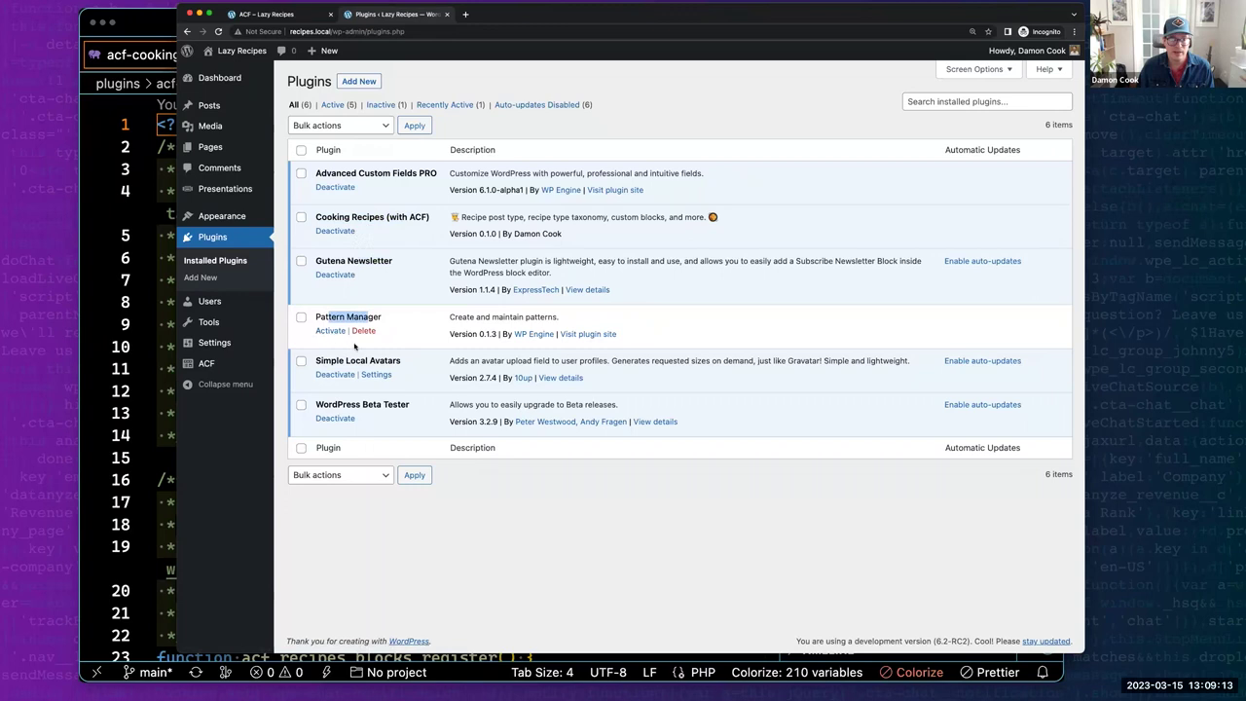
{"action": "left_click_drag", "start_coordinate": [367, 360], "coordinate": [345, 360]}
{"action": "triple_click", "coordinate": [398, 361]}
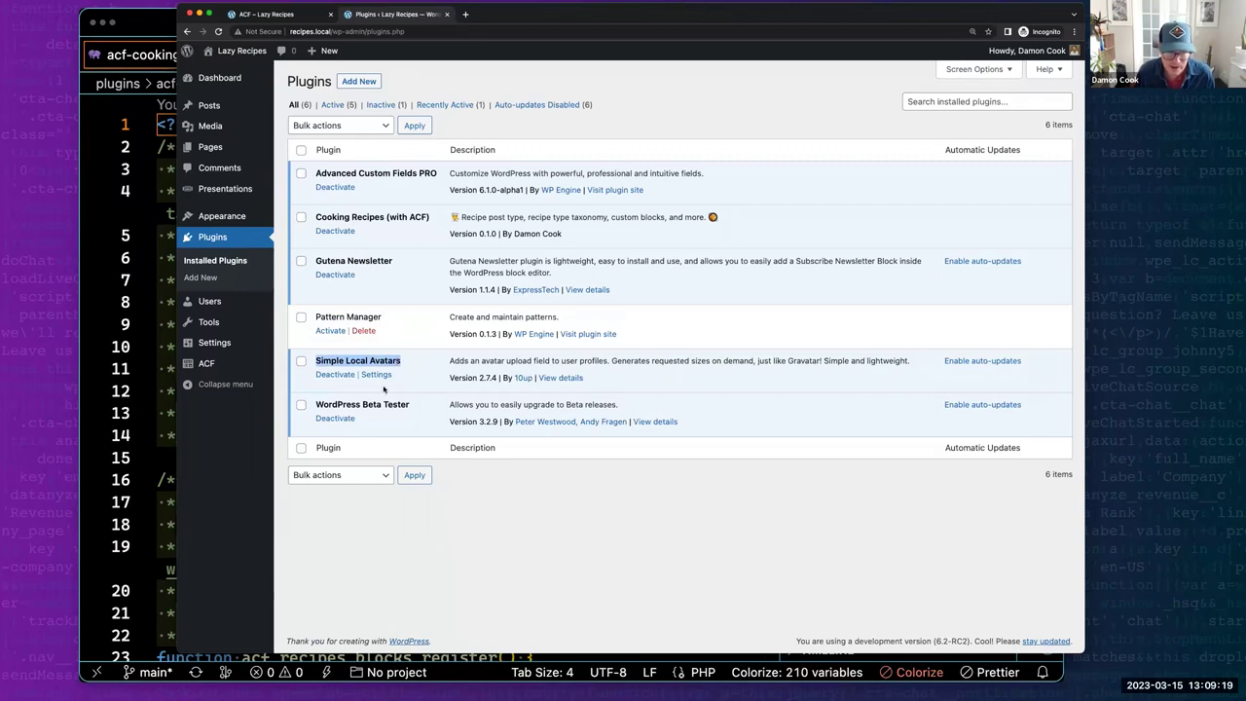
{"action": "left_click_drag", "start_coordinate": [410, 404], "coordinate": [382, 405]}
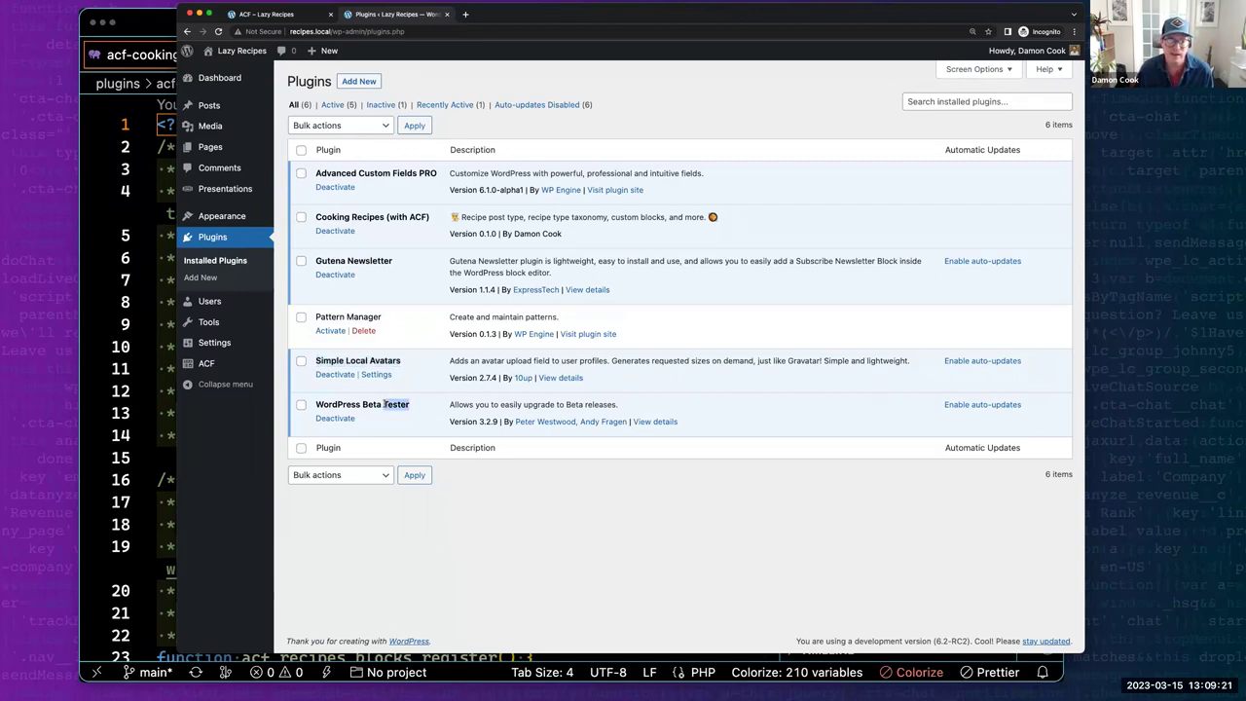
{"action": "triple_click", "coordinate": [385, 405]}
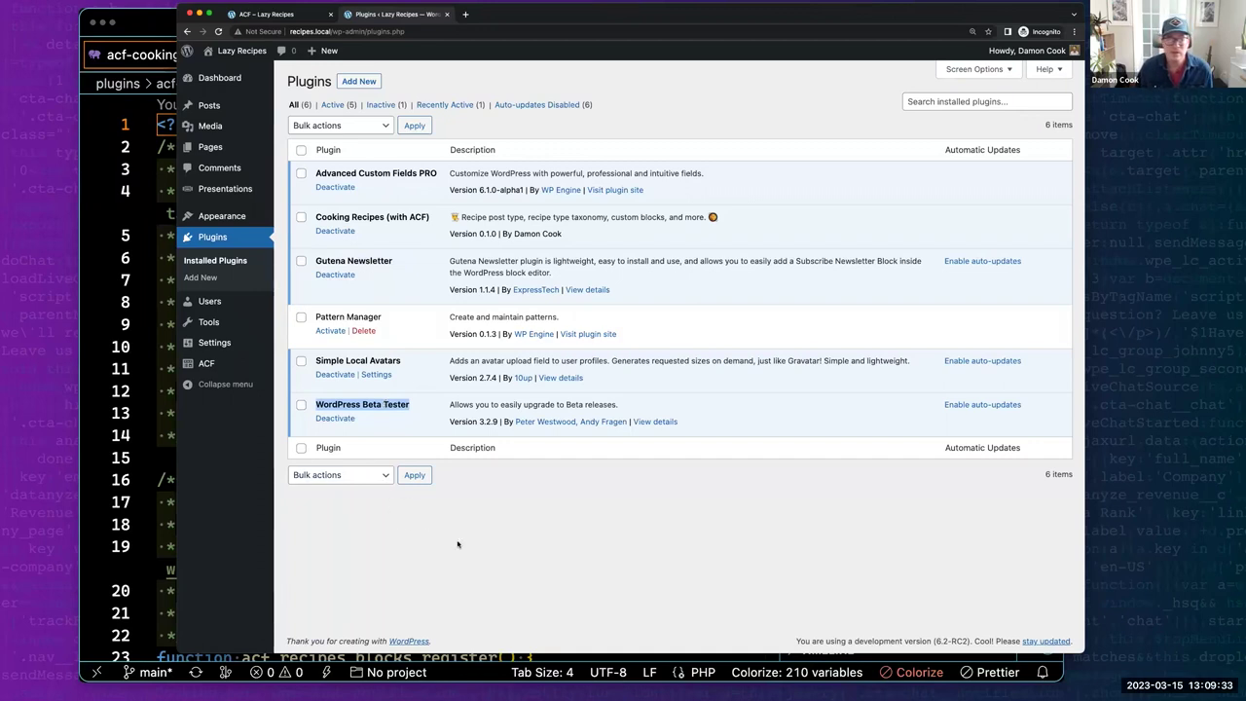
{"action": "mouse_move", "coordinate": [230, 224]}
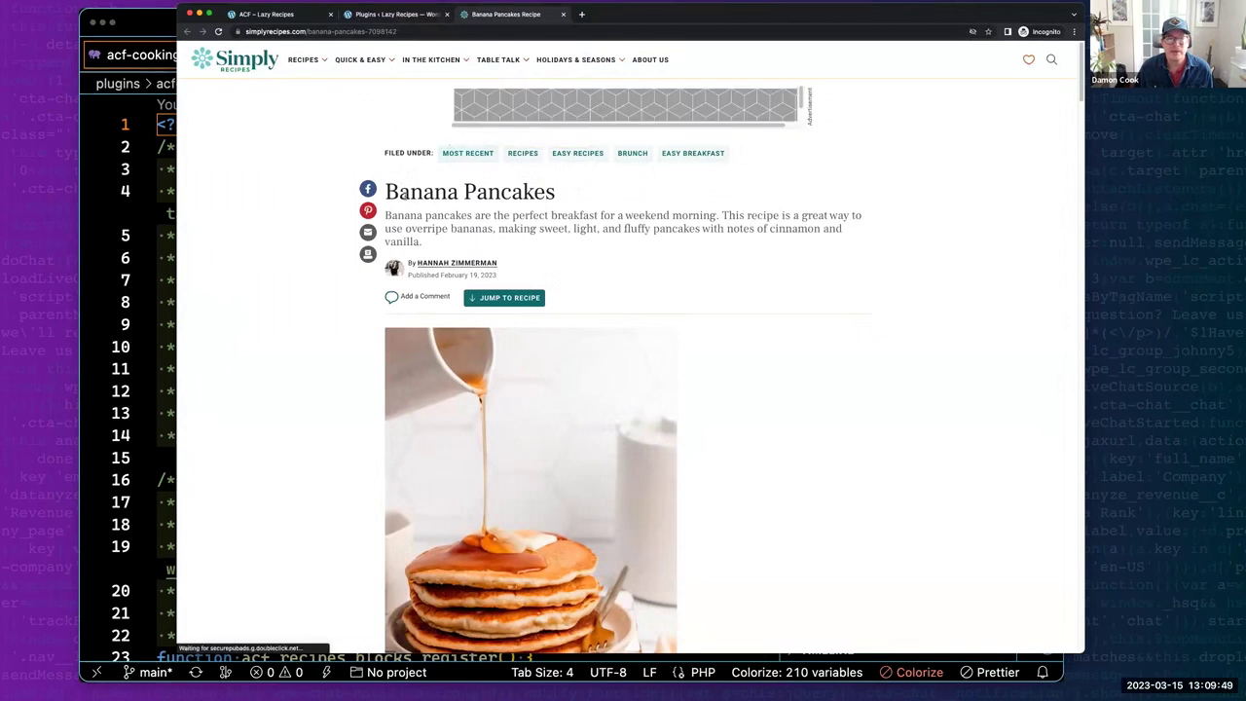
{"action": "scroll", "coordinate": [386, 236], "scroll_direction": "down", "scroll_amount": 1}
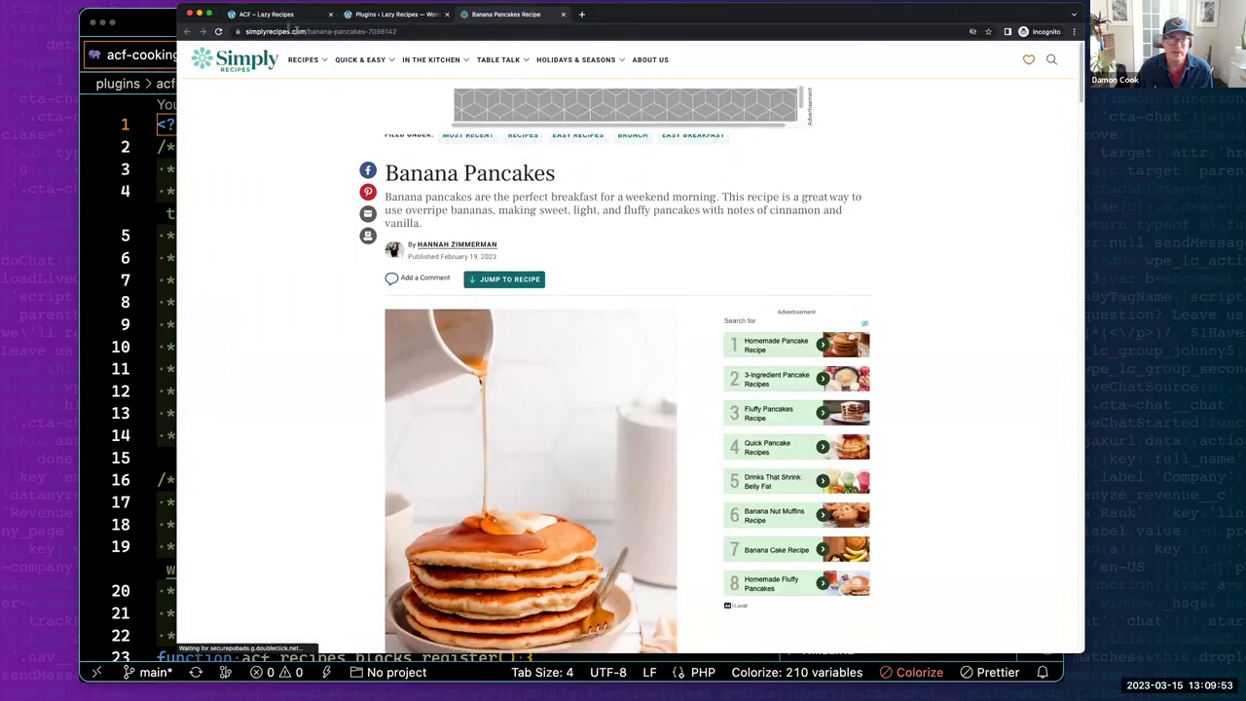
{"action": "scroll", "coordinate": [317, 467], "scroll_direction": "down", "scroll_amount": 3}
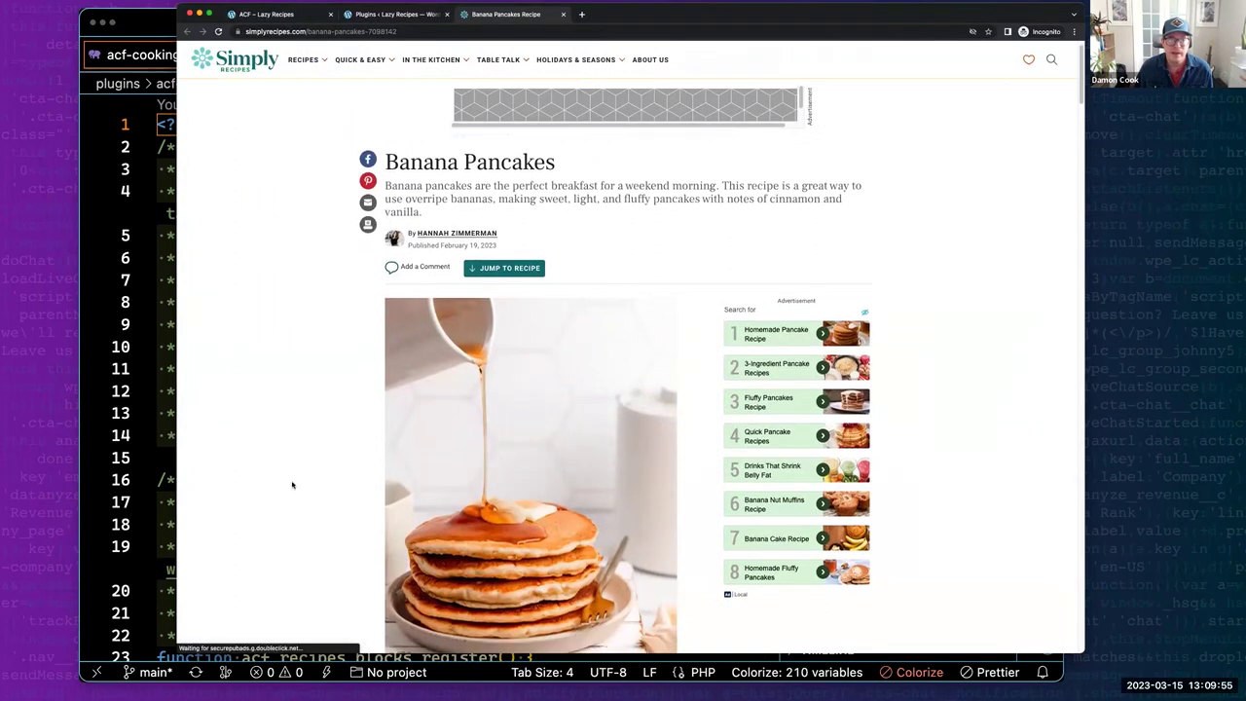
{"action": "scroll", "coordinate": [325, 454], "scroll_direction": "down", "scroll_amount": 10}
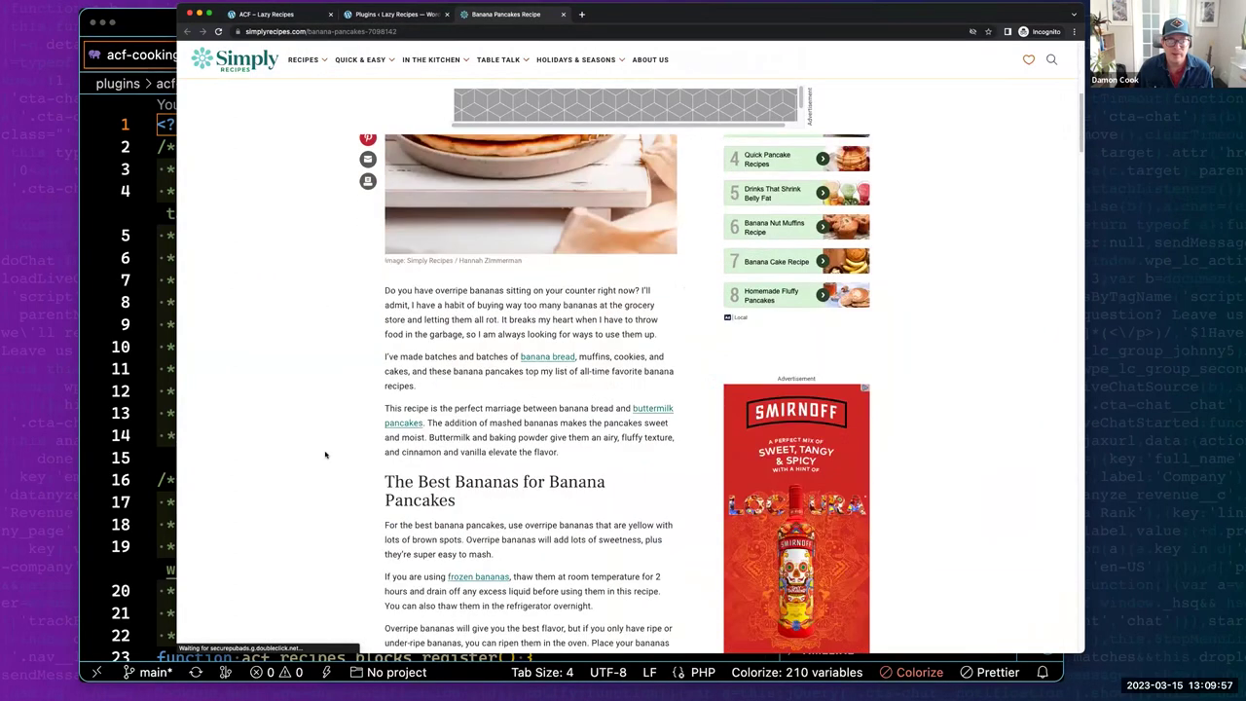
{"action": "scroll", "coordinate": [325, 454], "scroll_direction": "down", "scroll_amount": 5}
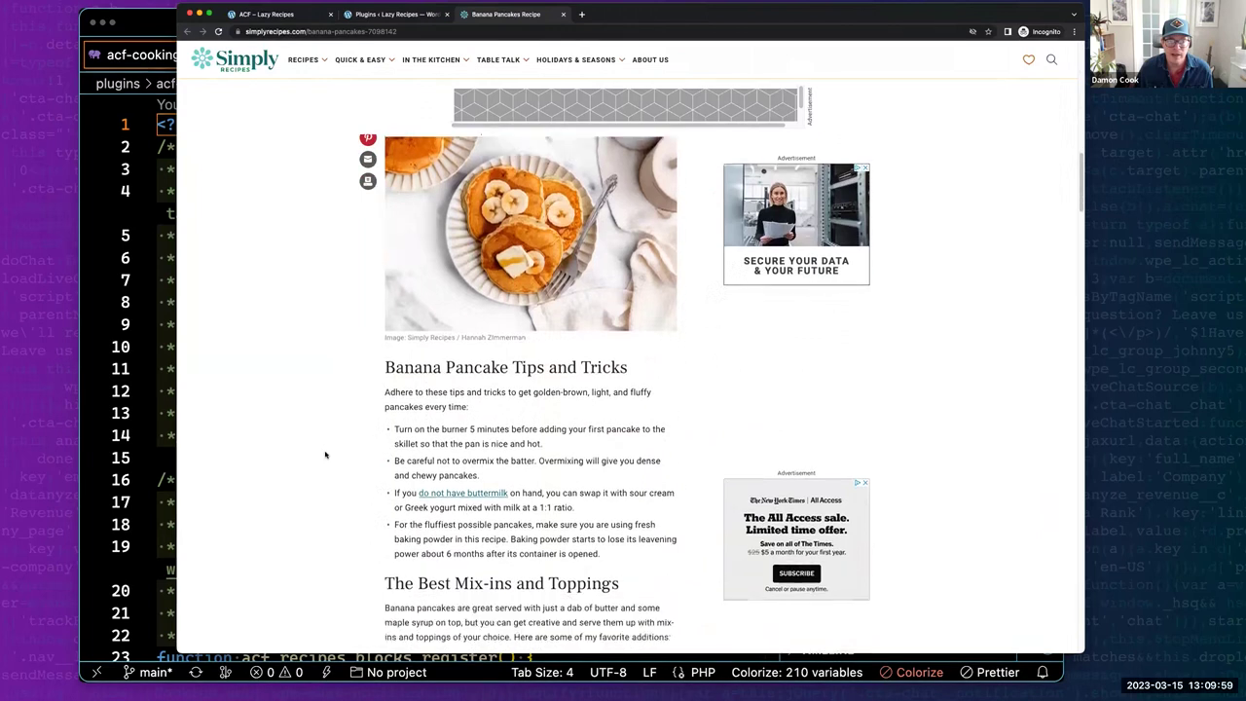
{"action": "scroll", "coordinate": [326, 453], "scroll_direction": "down", "scroll_amount": 12}
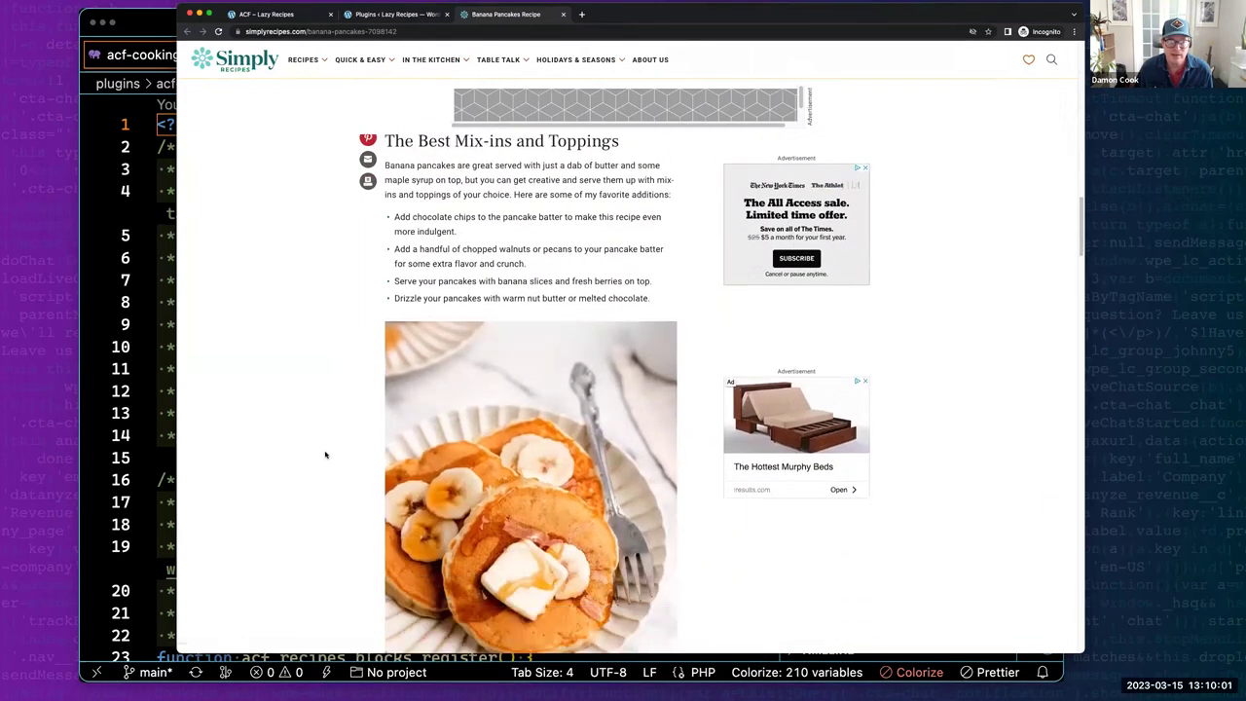
{"action": "scroll", "coordinate": [325, 453], "scroll_direction": "down", "scroll_amount": 2}
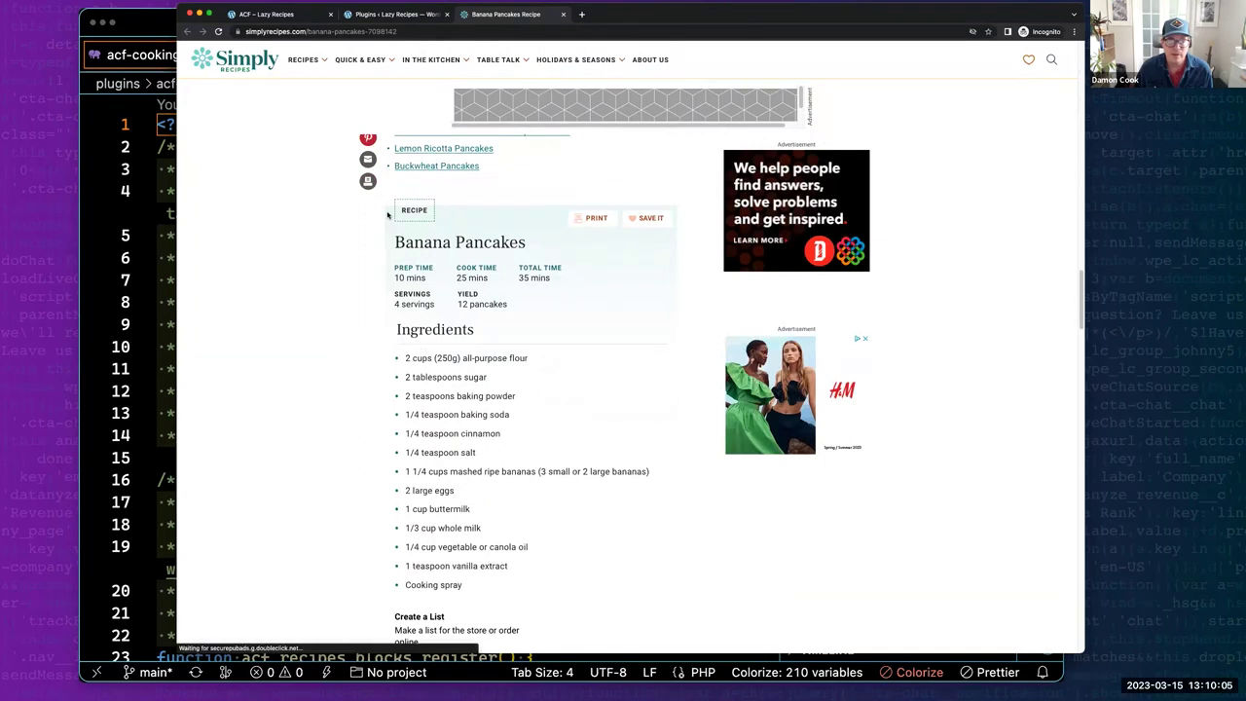
{"action": "left_click_drag", "start_coordinate": [513, 239], "coordinate": [445, 248]}
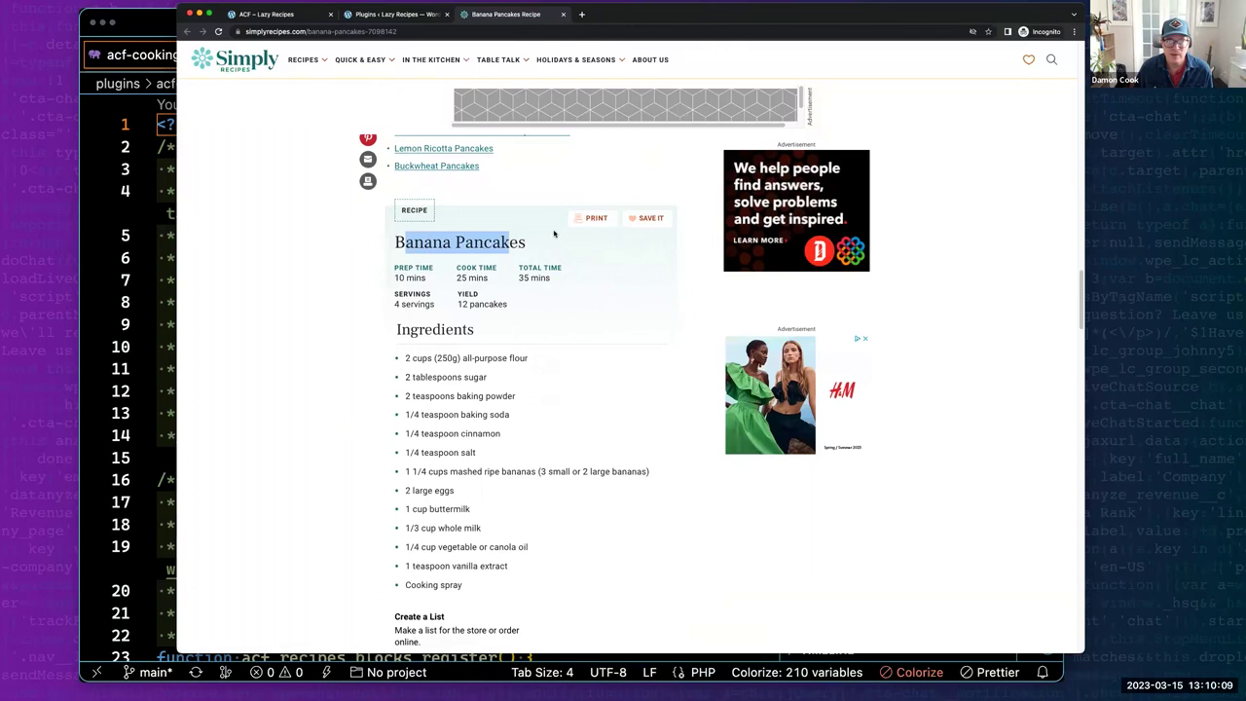
{"action": "left_click", "coordinate": [438, 207]}
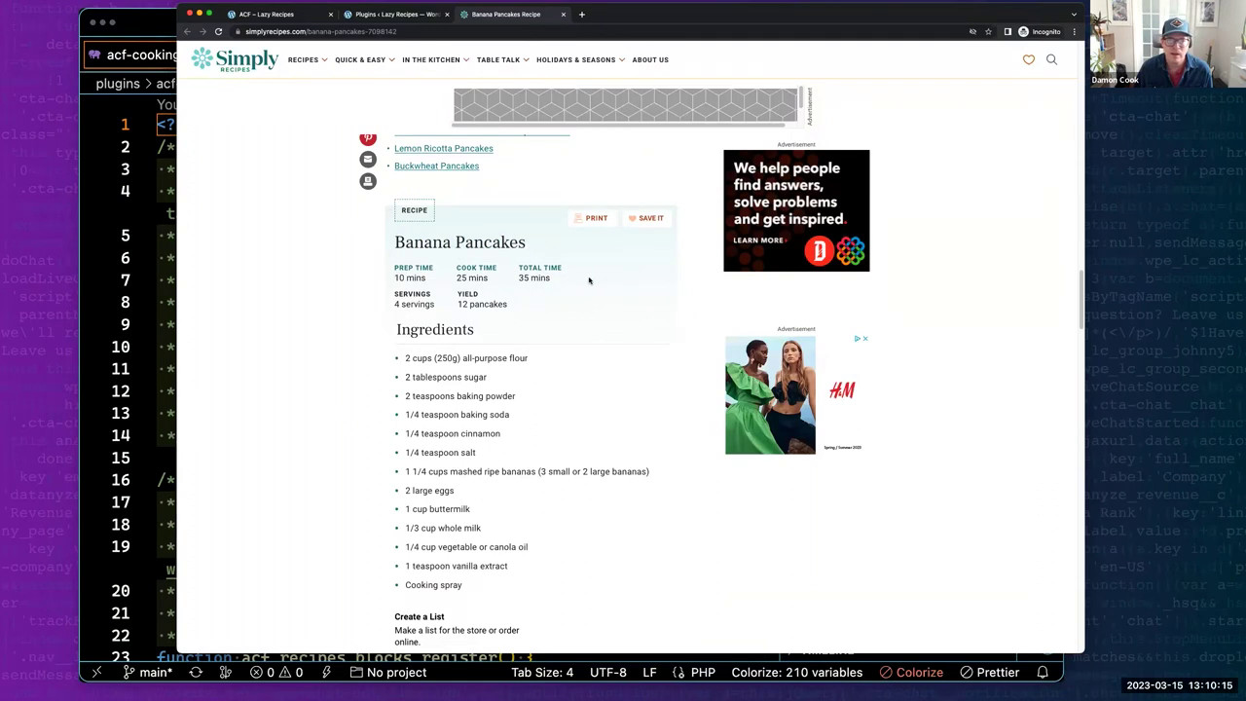
{"action": "left_click_drag", "start_coordinate": [557, 274], "coordinate": [397, 265]}
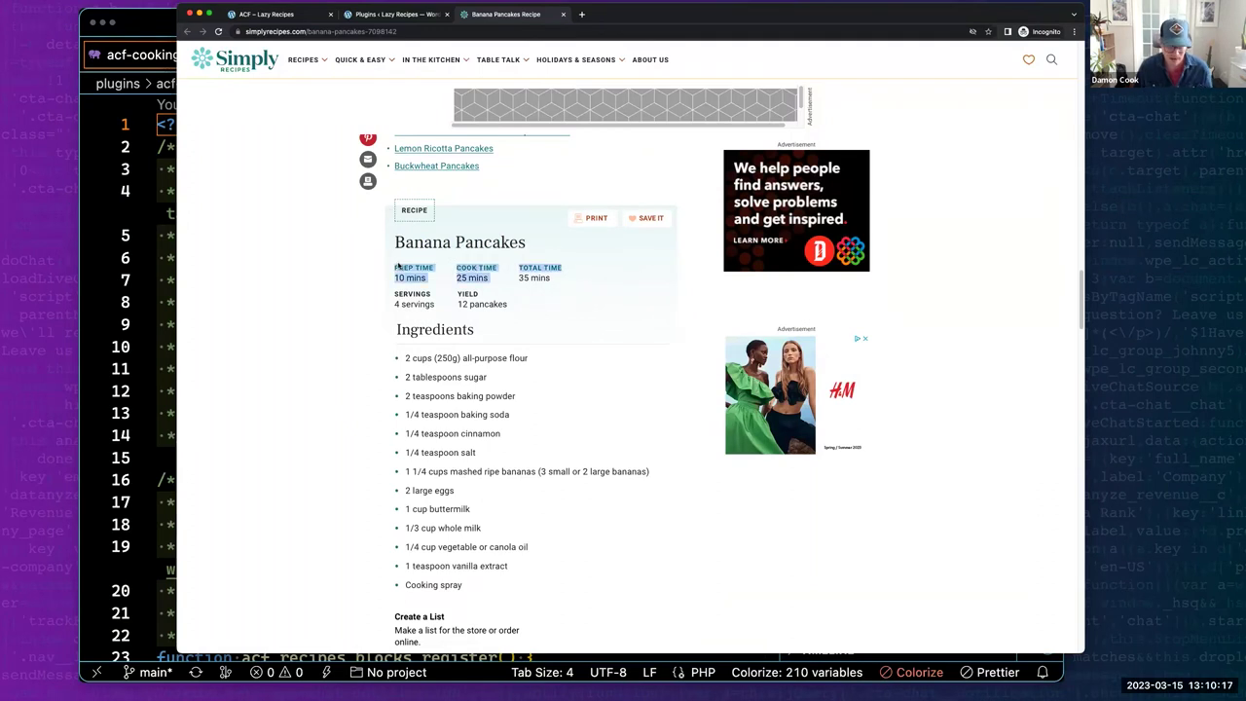
{"action": "key", "text": "super+equal"}
{"action": "key", "text": "super+equal"}
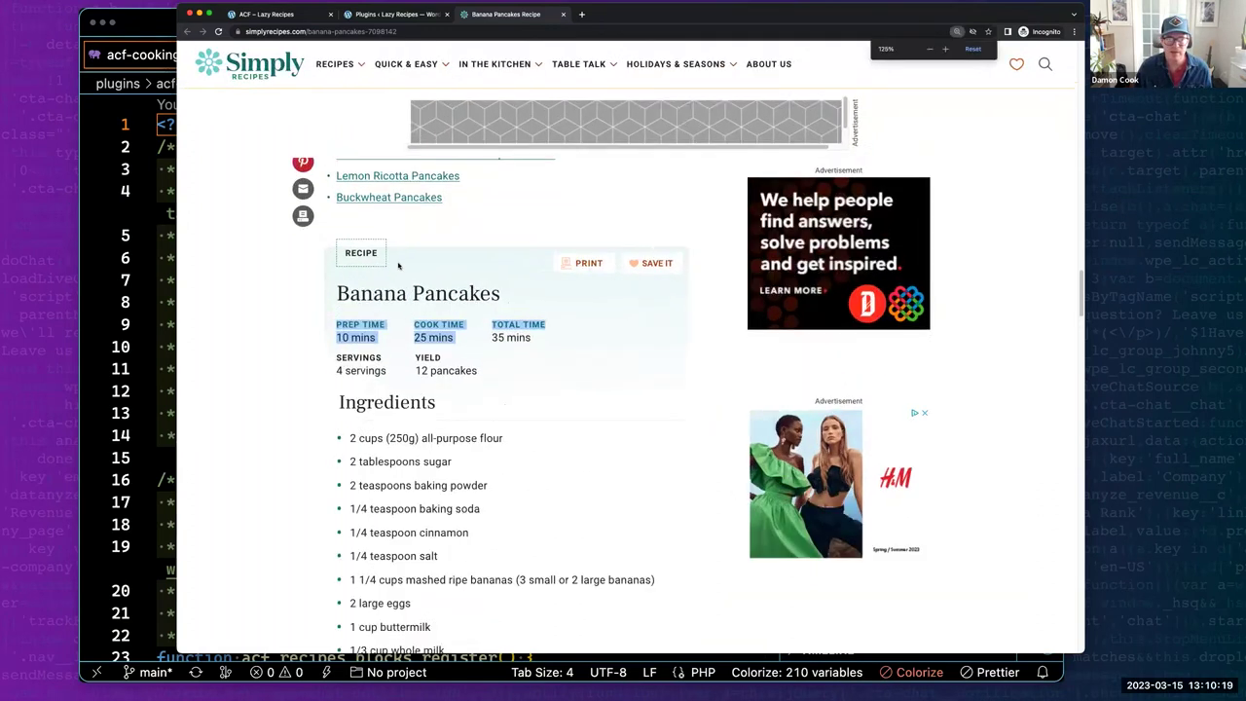
{"action": "left_click_drag", "start_coordinate": [533, 337], "coordinate": [331, 325]}
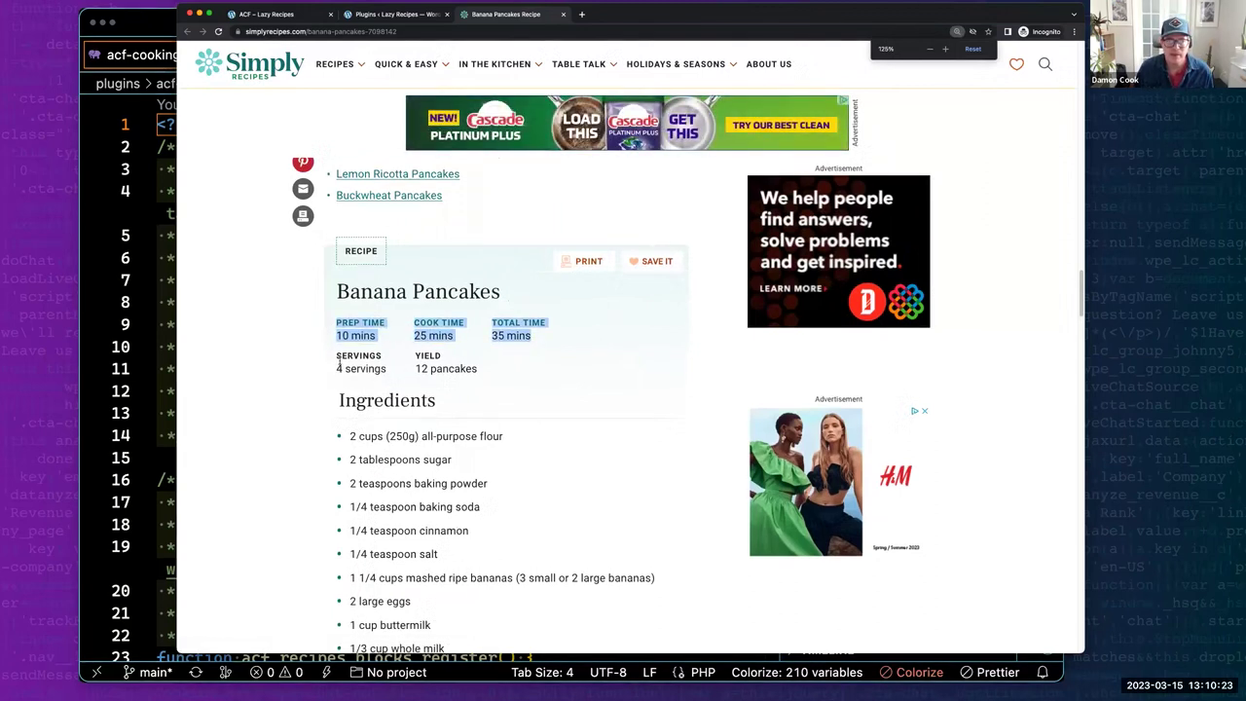
{"action": "scroll", "coordinate": [340, 361], "scroll_direction": "down", "scroll_amount": 1}
{"action": "scroll", "coordinate": [526, 500], "scroll_direction": "down", "scroll_amount": 4}
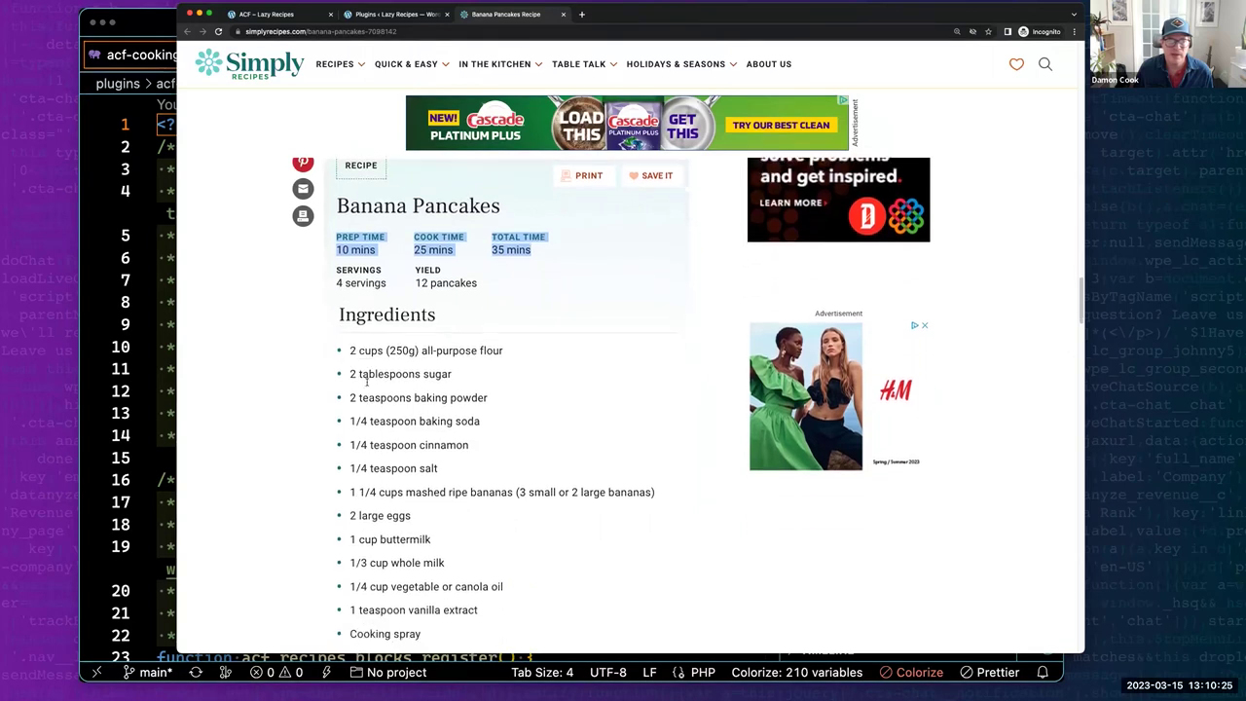
{"action": "mouse_move", "coordinate": [428, 619]}
{"action": "left_mouse_down"}
{"action": "mouse_move", "coordinate": [306, 330]}
{"action": "mouse_move", "coordinate": [336, 294]}
{"action": "left_mouse_up"}
{"action": "scroll", "coordinate": [350, 331], "scroll_direction": "down", "scroll_amount": 5}
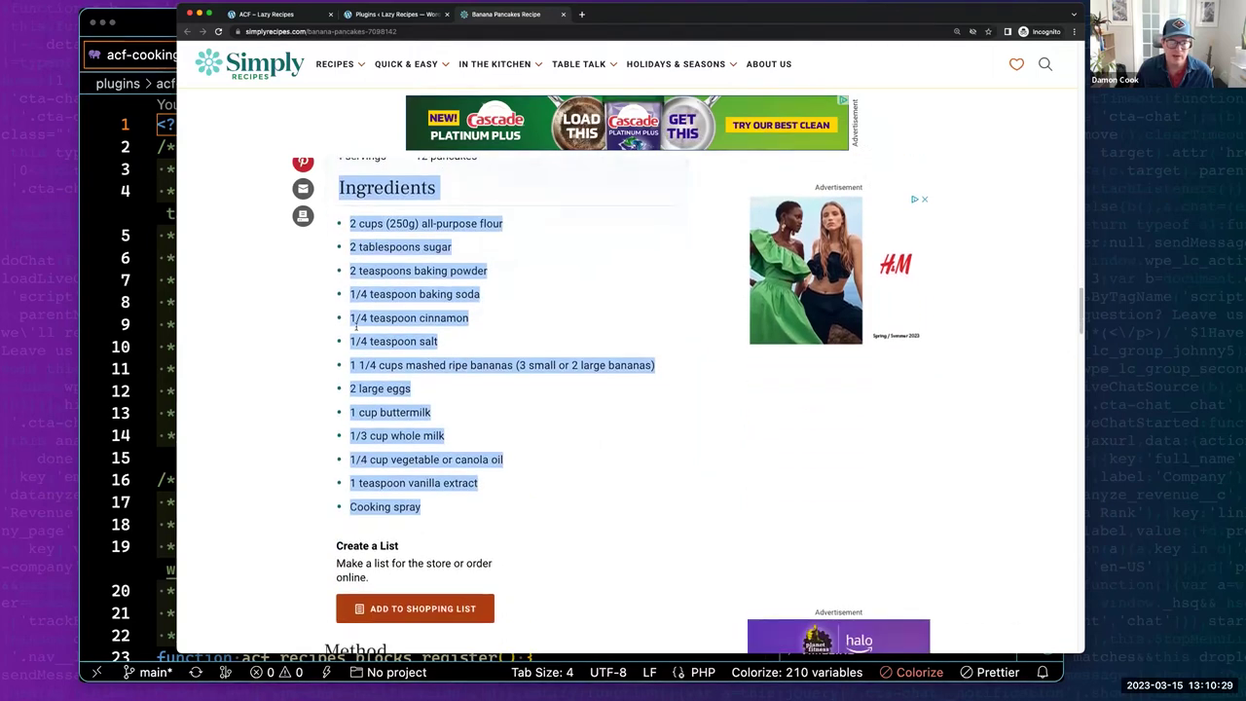
{"action": "scroll", "coordinate": [380, 311], "scroll_direction": "down", "scroll_amount": 2}
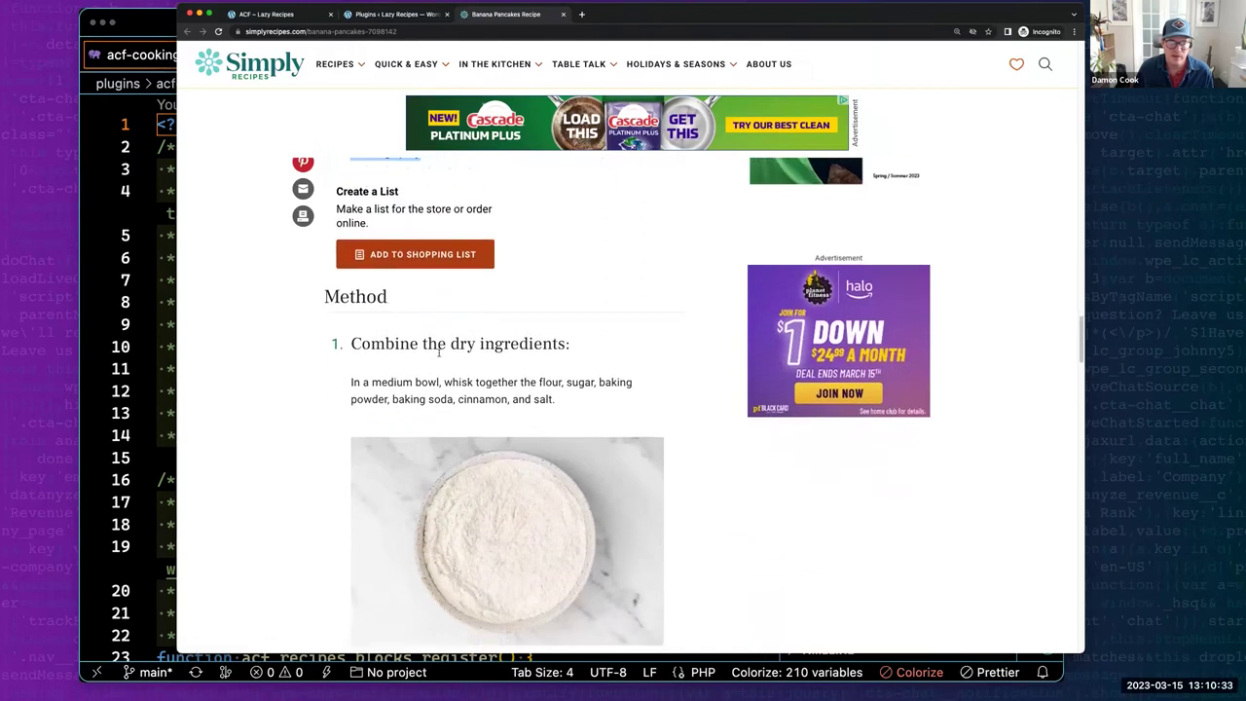
{"action": "scroll", "coordinate": [439, 353], "scroll_direction": "down", "scroll_amount": 5}
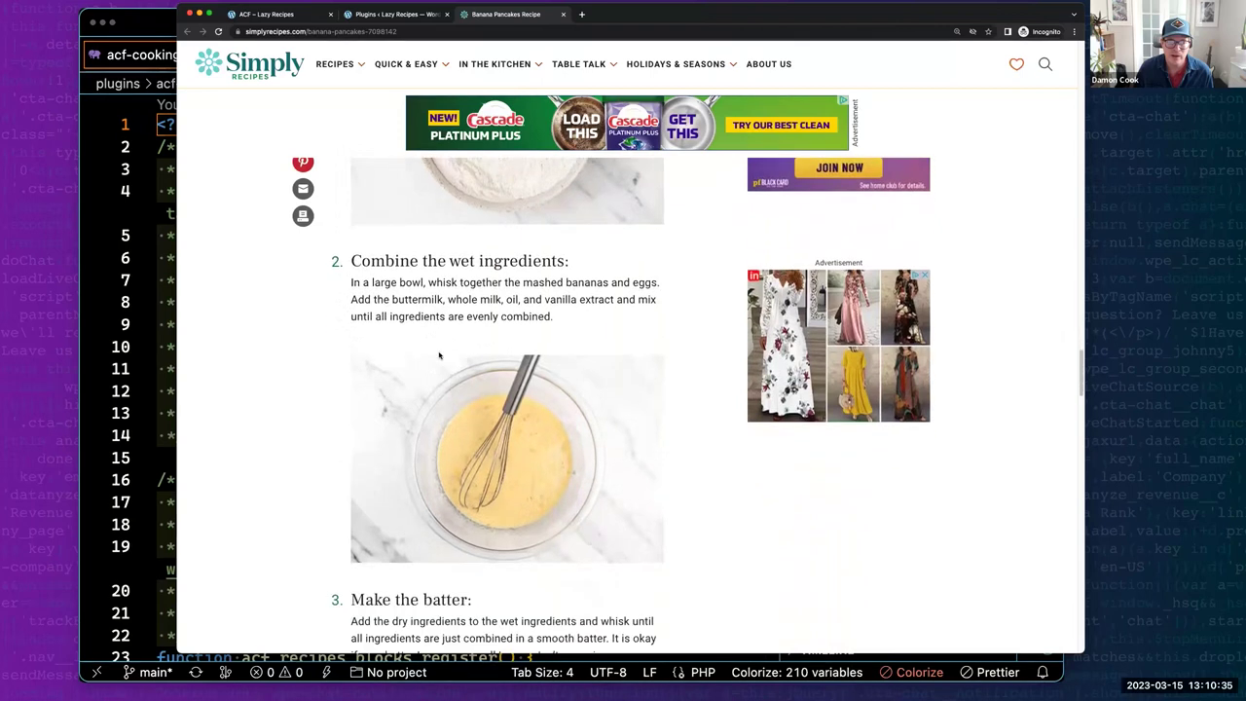
{"action": "scroll", "coordinate": [439, 356], "scroll_direction": "down", "scroll_amount": 10}
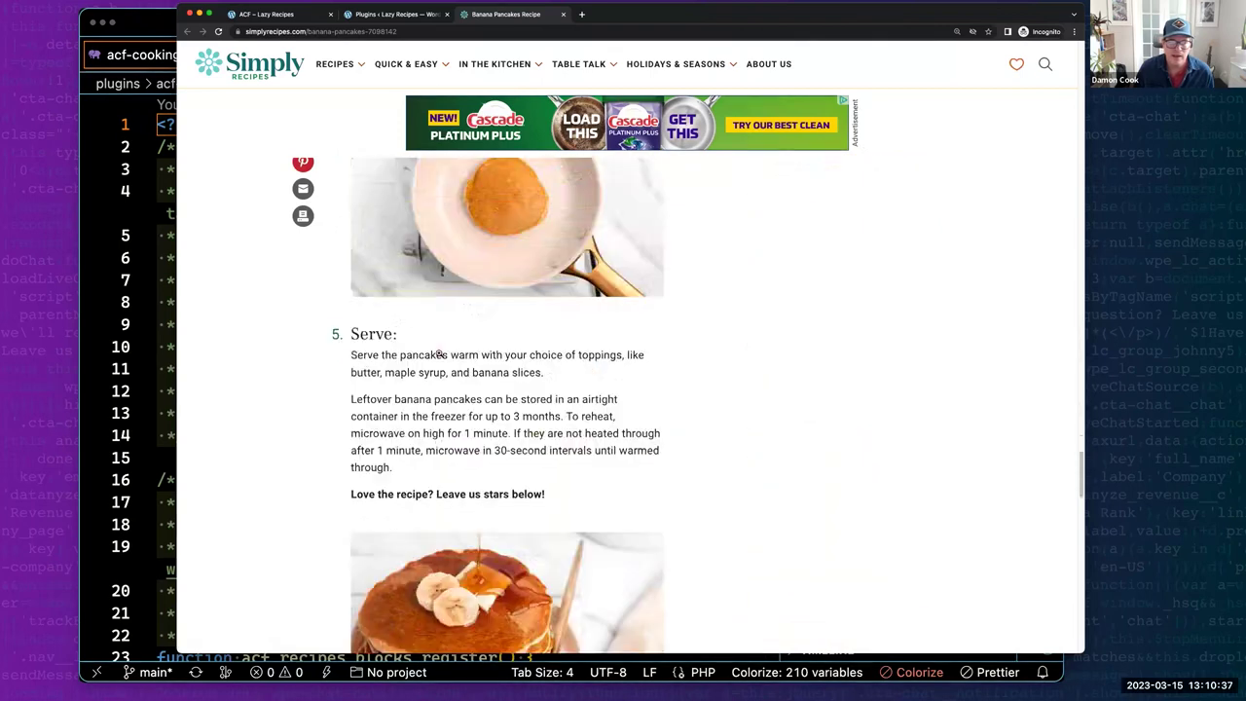
{"action": "scroll", "coordinate": [439, 356], "scroll_direction": "down", "scroll_amount": 5}
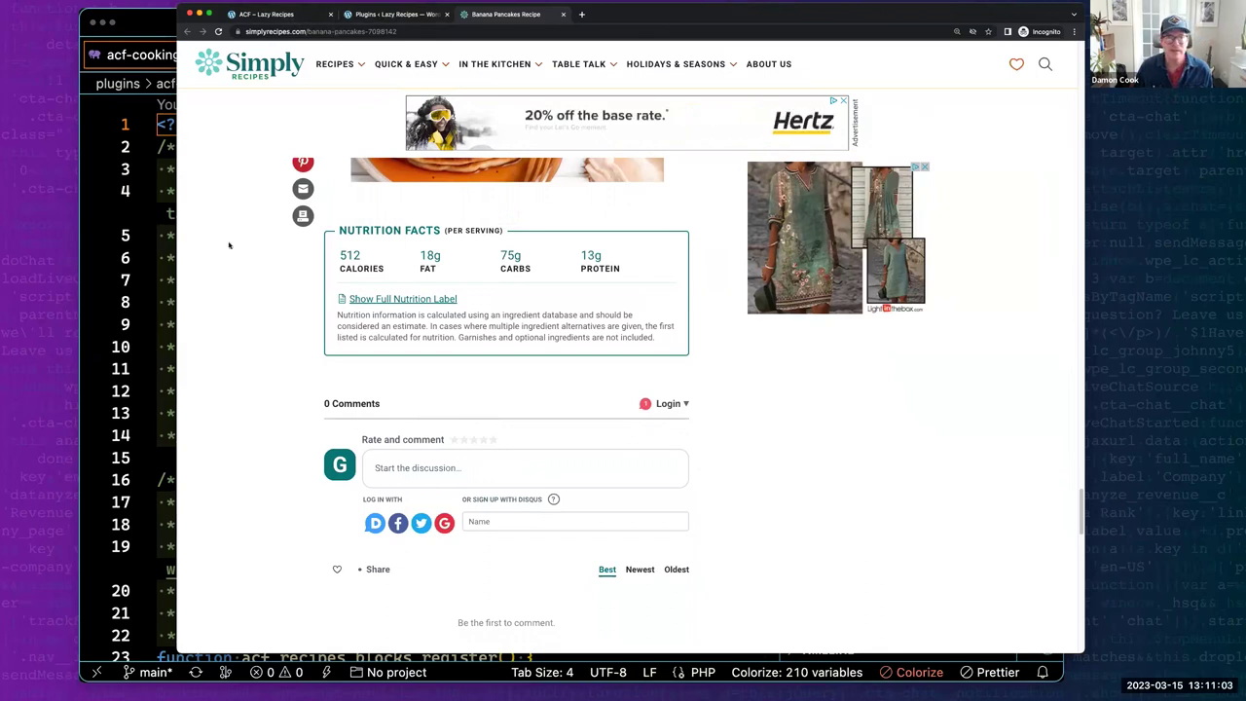
Return to the Plugins tab, open ACF Post Types and highlight the existing Presentations type.
{"action": "left_click", "coordinate": [285, 15]}
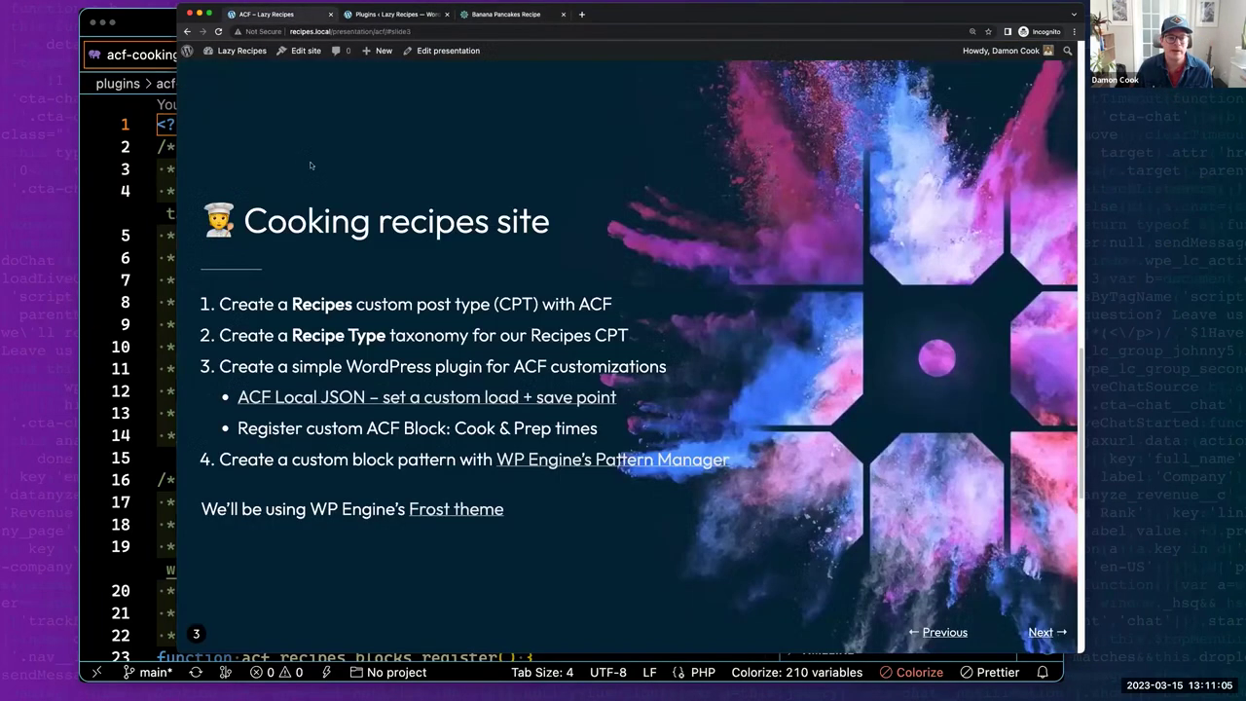
{"action": "left_click", "coordinate": [394, 14]}
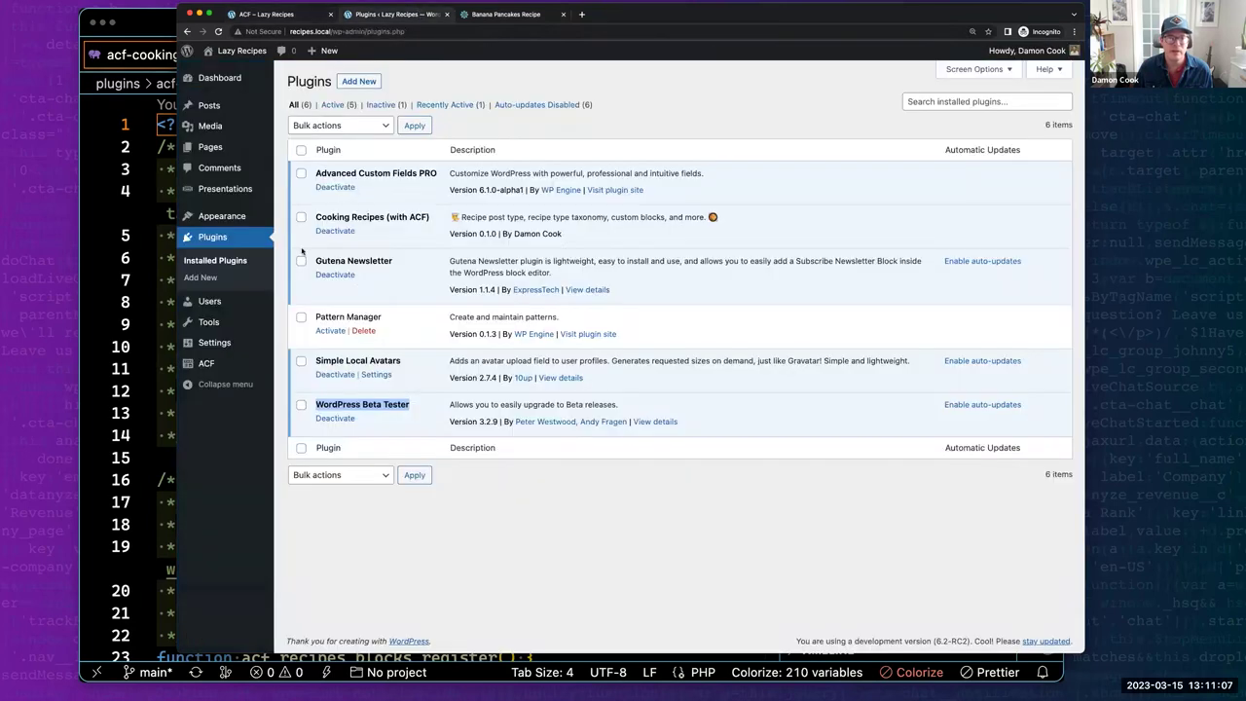
{"action": "mouse_move", "coordinate": [208, 364]}
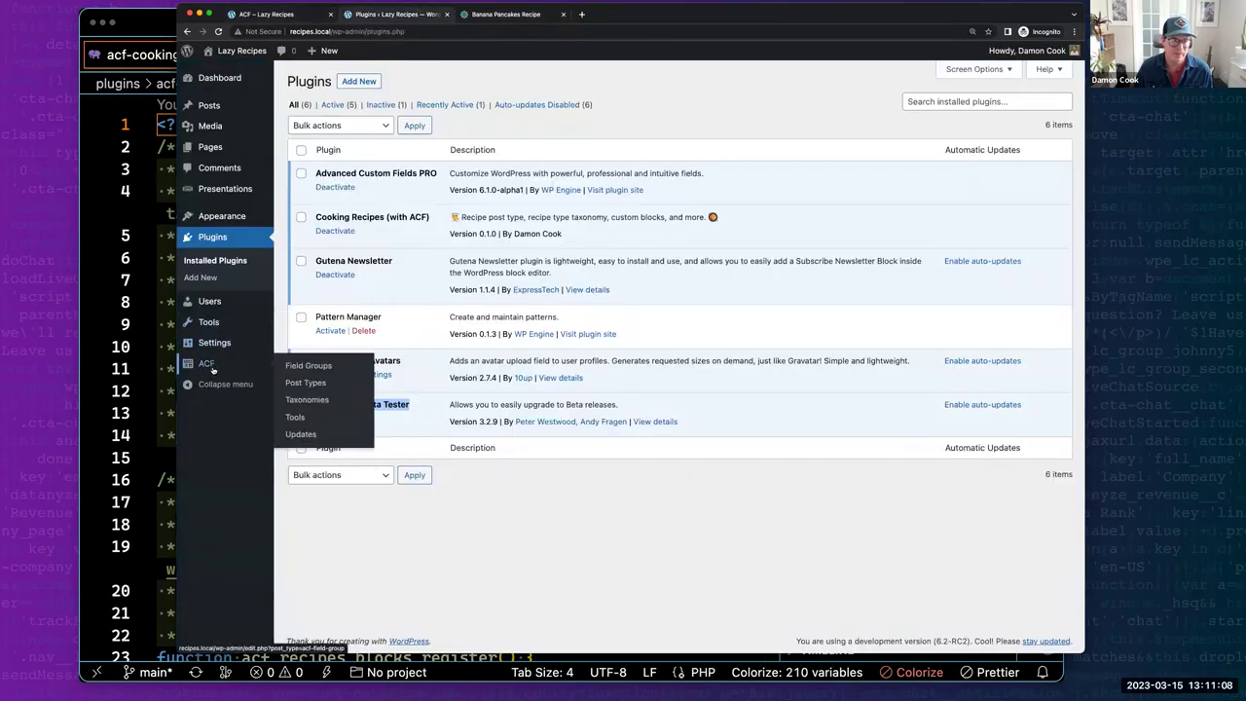
{"action": "left_click", "coordinate": [304, 382]}
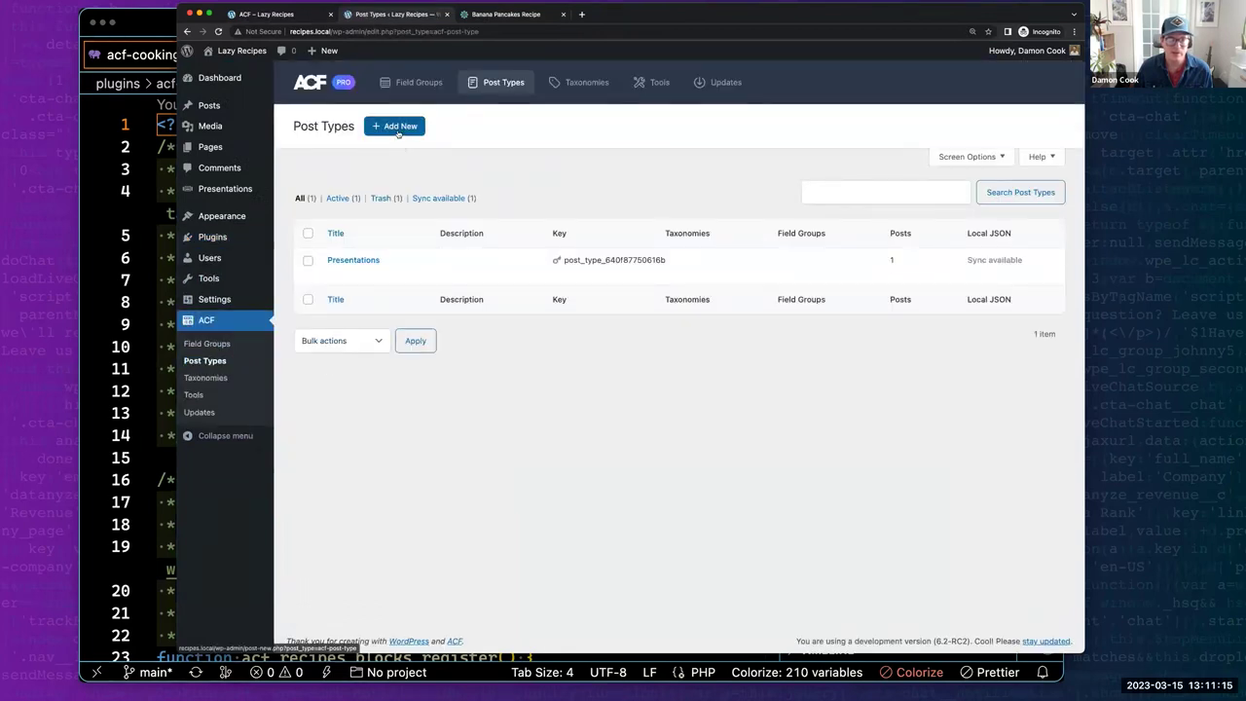
{"action": "double_click", "coordinate": [335, 259]}
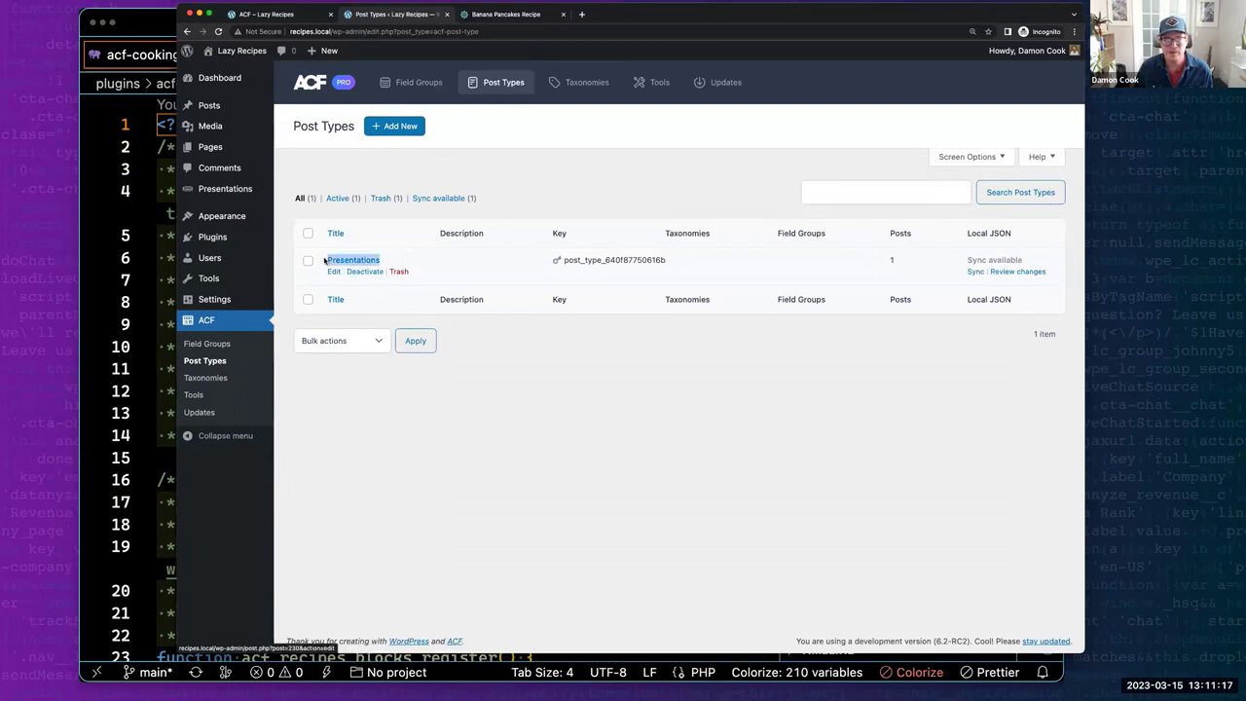
Add a new post type labelled Recipe / recipes, with Advanced configuration switched on.
{"action": "left_click", "coordinate": [394, 126]}
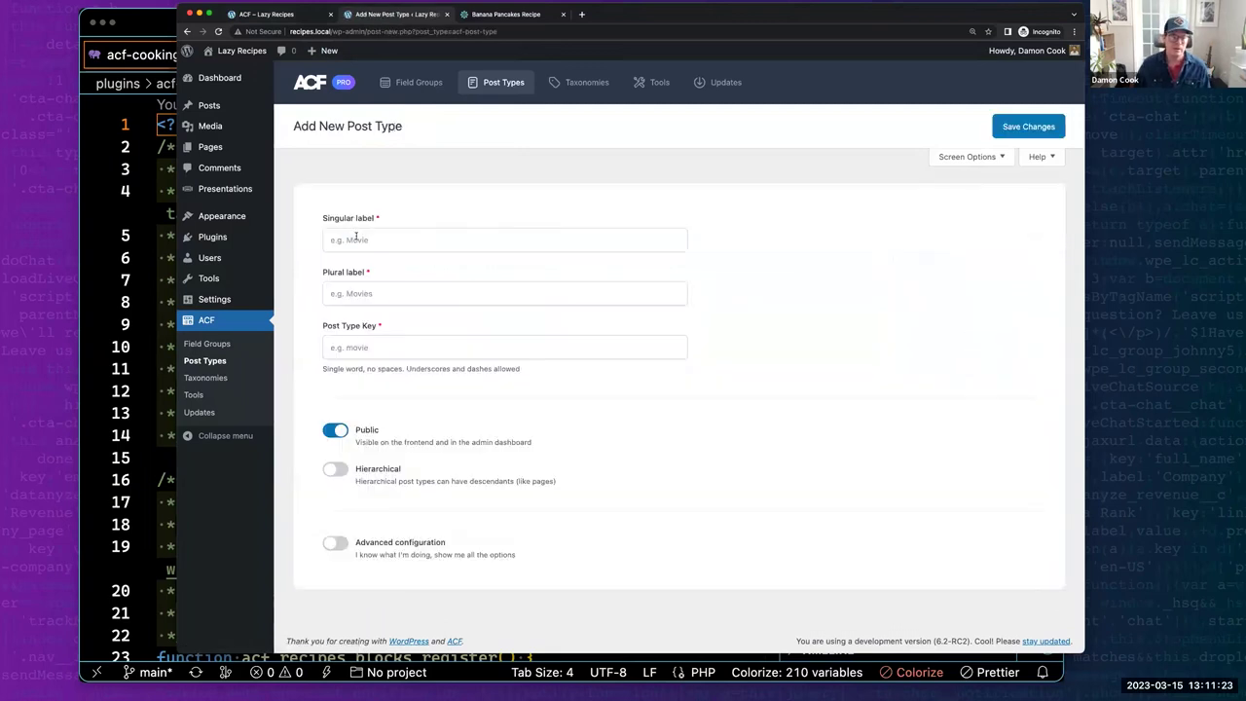
{"action": "left_click", "coordinate": [356, 238]}
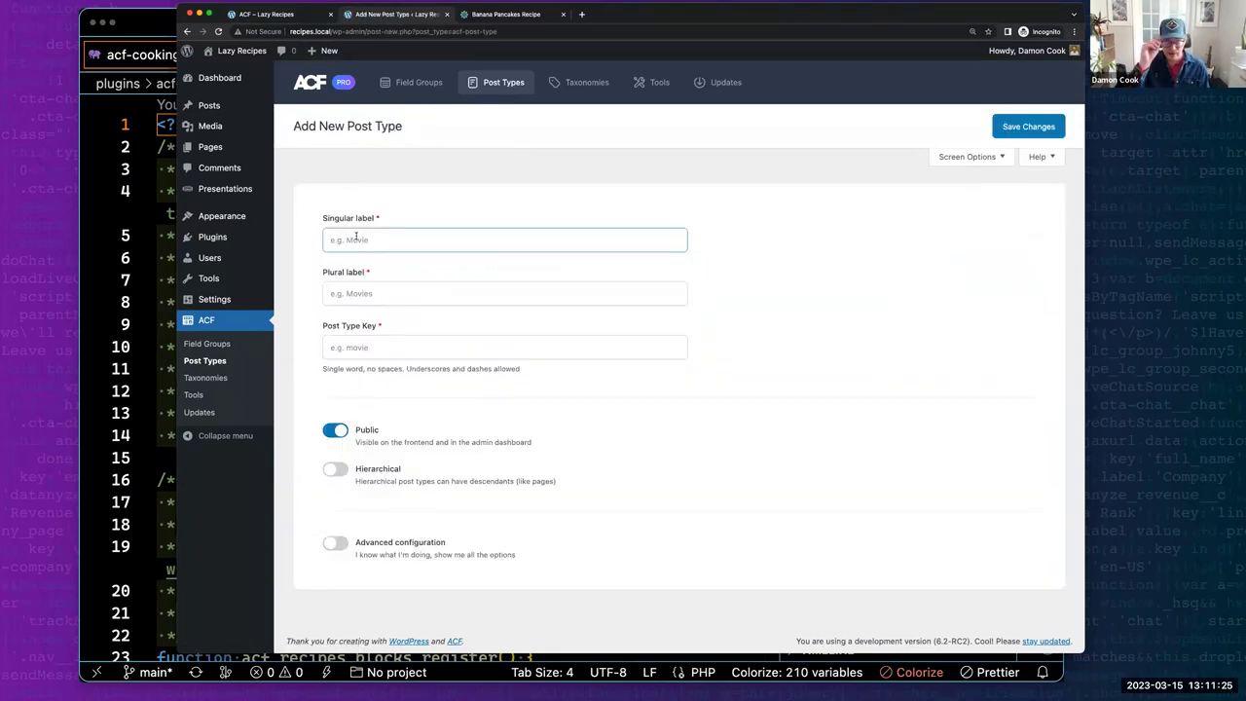
{"action": "type", "text": "R"}
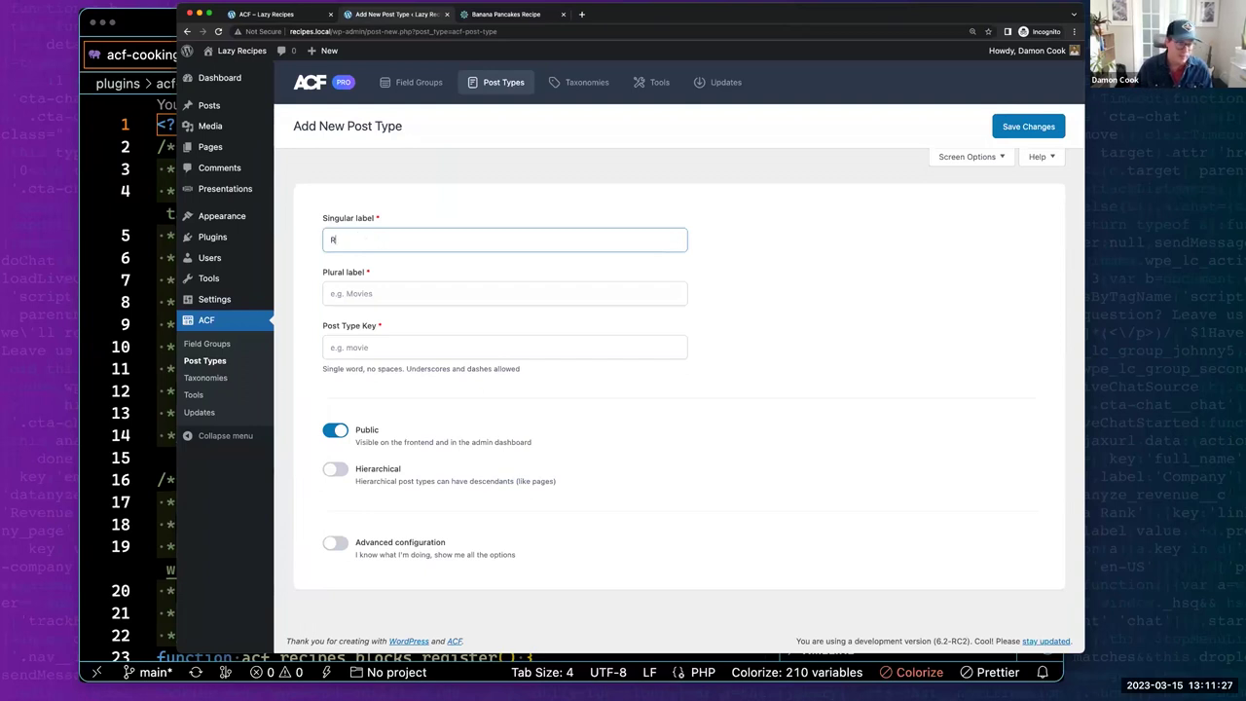
{"action": "type", "text": "ecipe"}
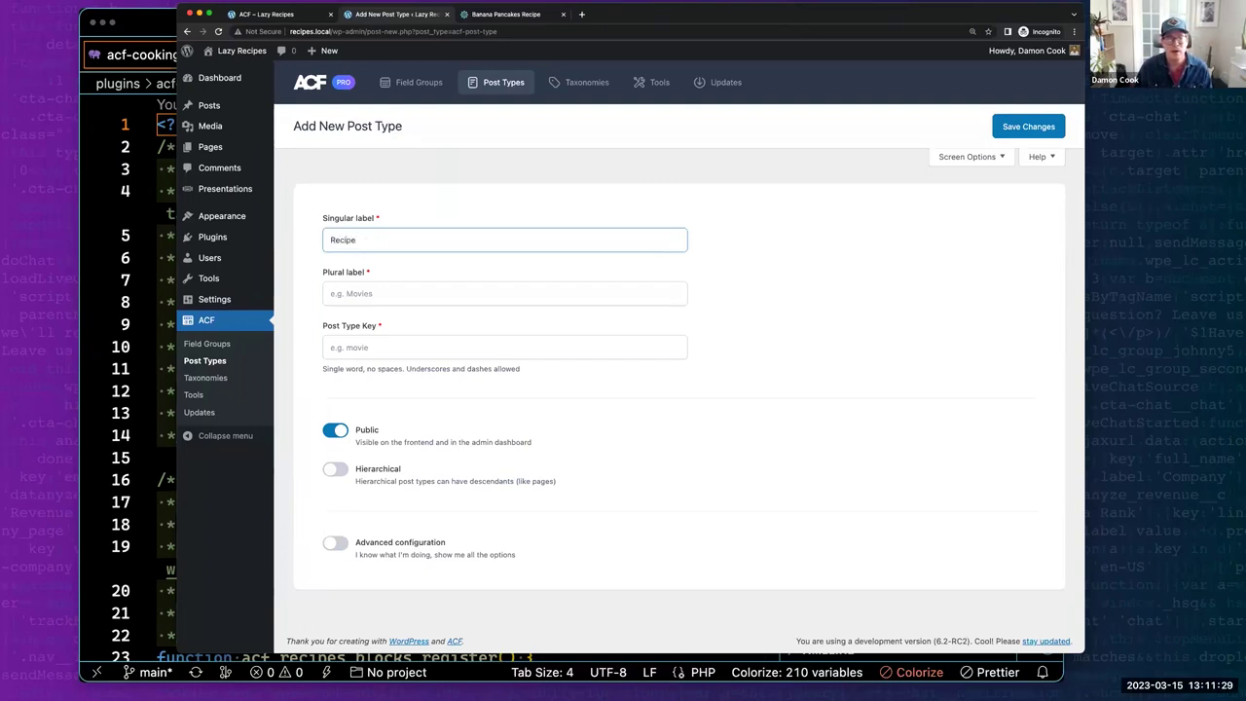
{"action": "key", "text": "Tab"}
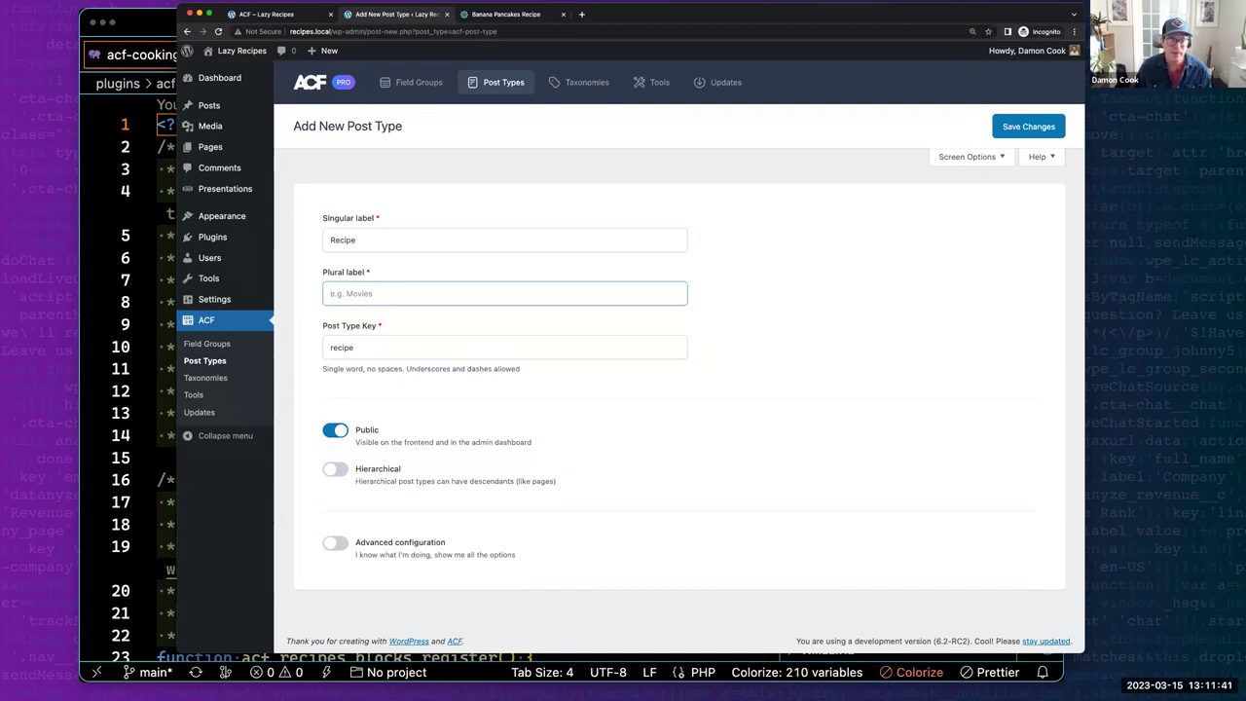
{"action": "type", "text": "recipes"}
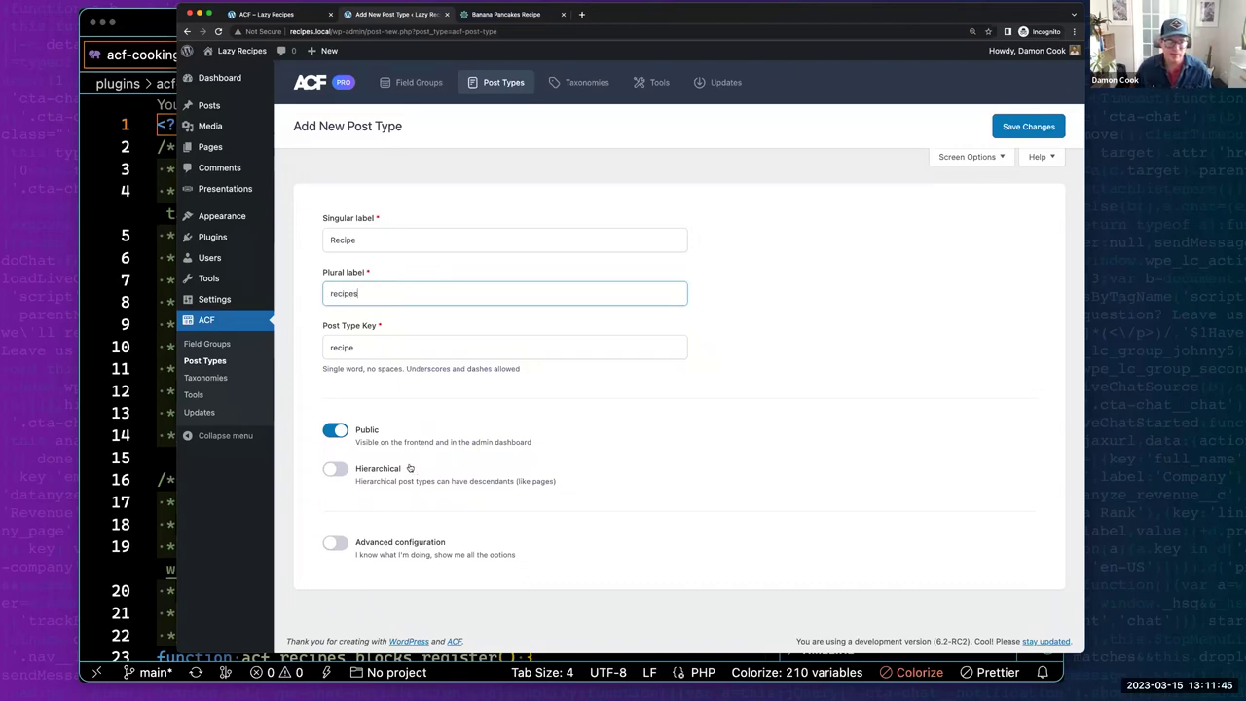
{"action": "left_click", "coordinate": [336, 543]}
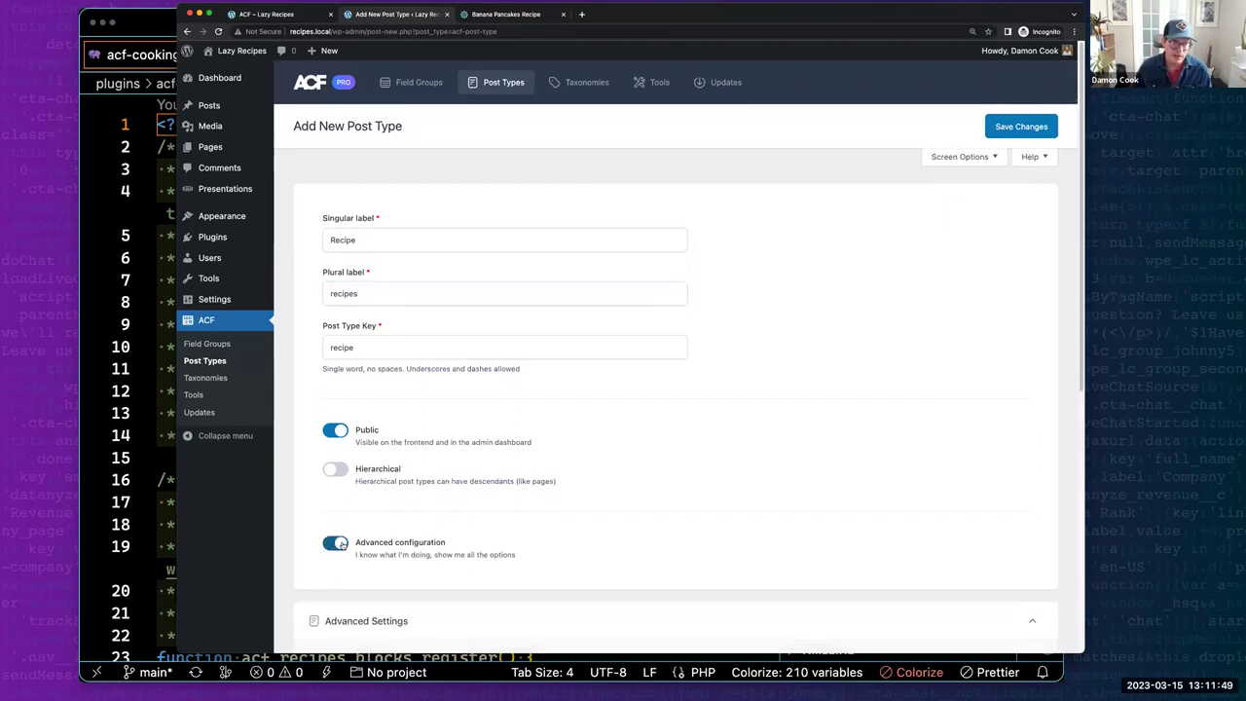
Enable Featured image and Author support for Recipe, then show its Visibility settings.
{"action": "scroll", "coordinate": [341, 545], "scroll_direction": "down", "scroll_amount": 1}
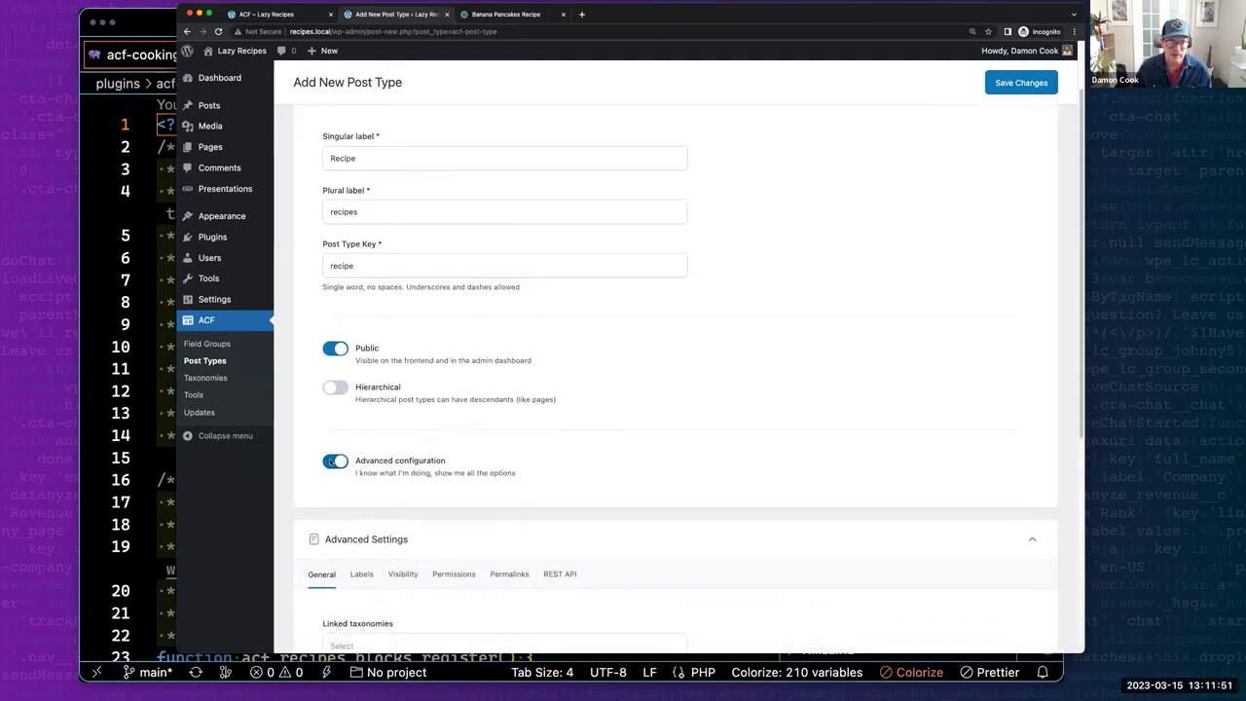
{"action": "scroll", "coordinate": [353, 487], "scroll_direction": "down", "scroll_amount": 5}
{"action": "scroll", "coordinate": [349, 519], "scroll_direction": "down", "scroll_amount": 1}
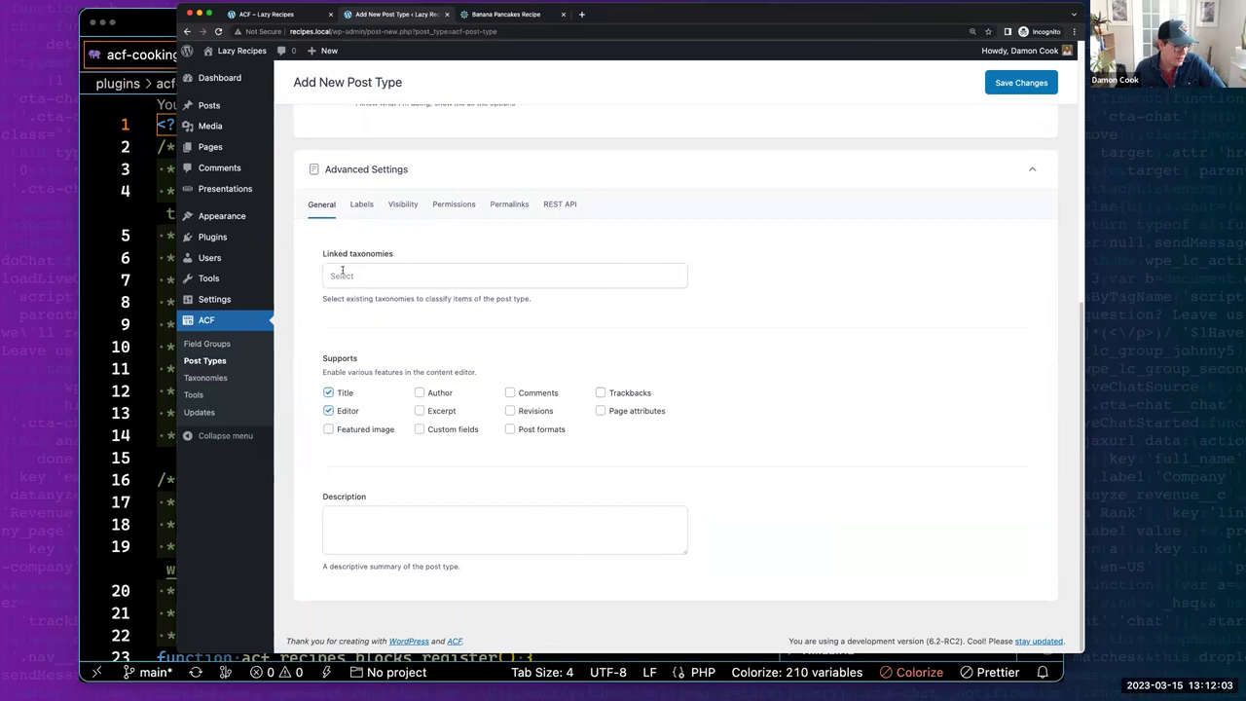
{"action": "left_click", "coordinate": [370, 431]}
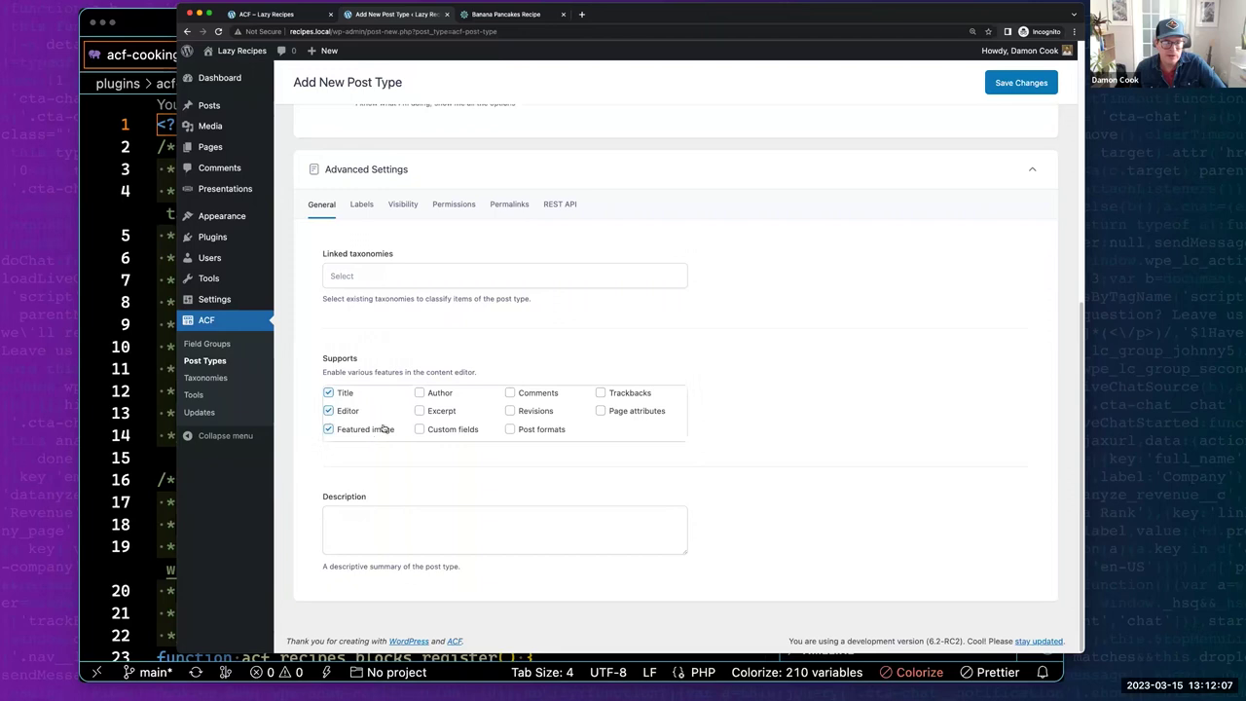
{"action": "left_click", "coordinate": [420, 392]}
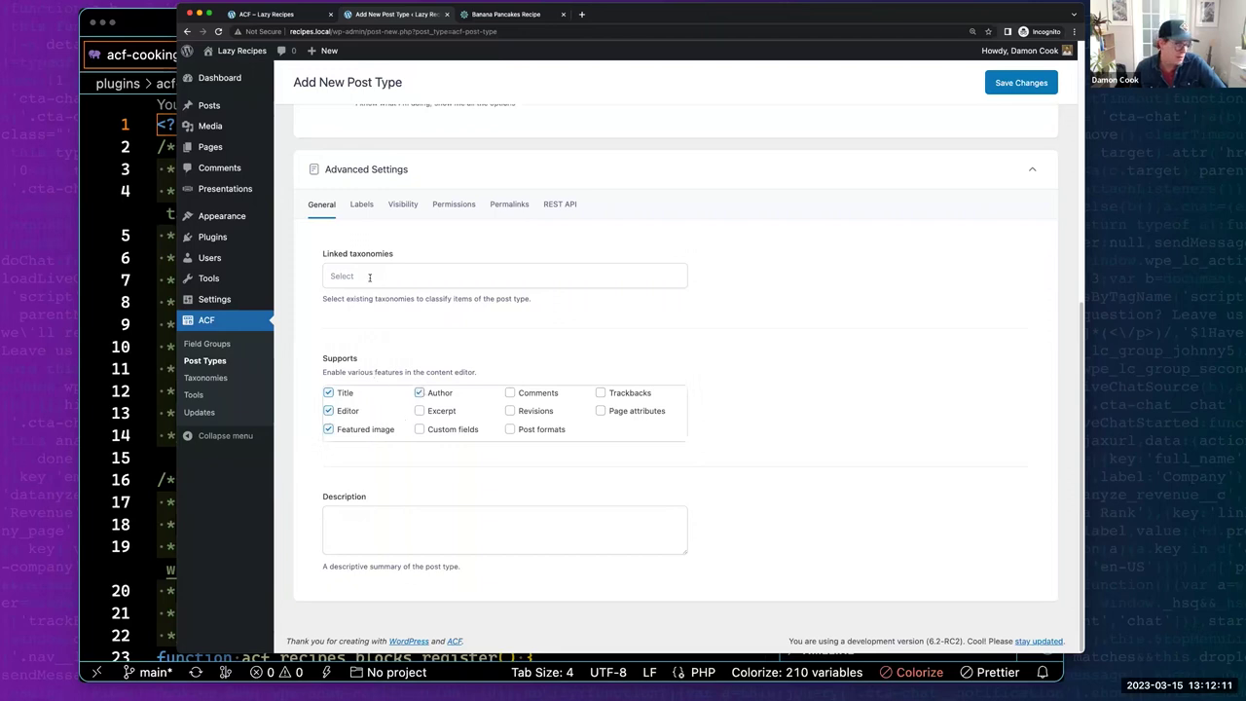
{"action": "left_click", "coordinate": [403, 206]}
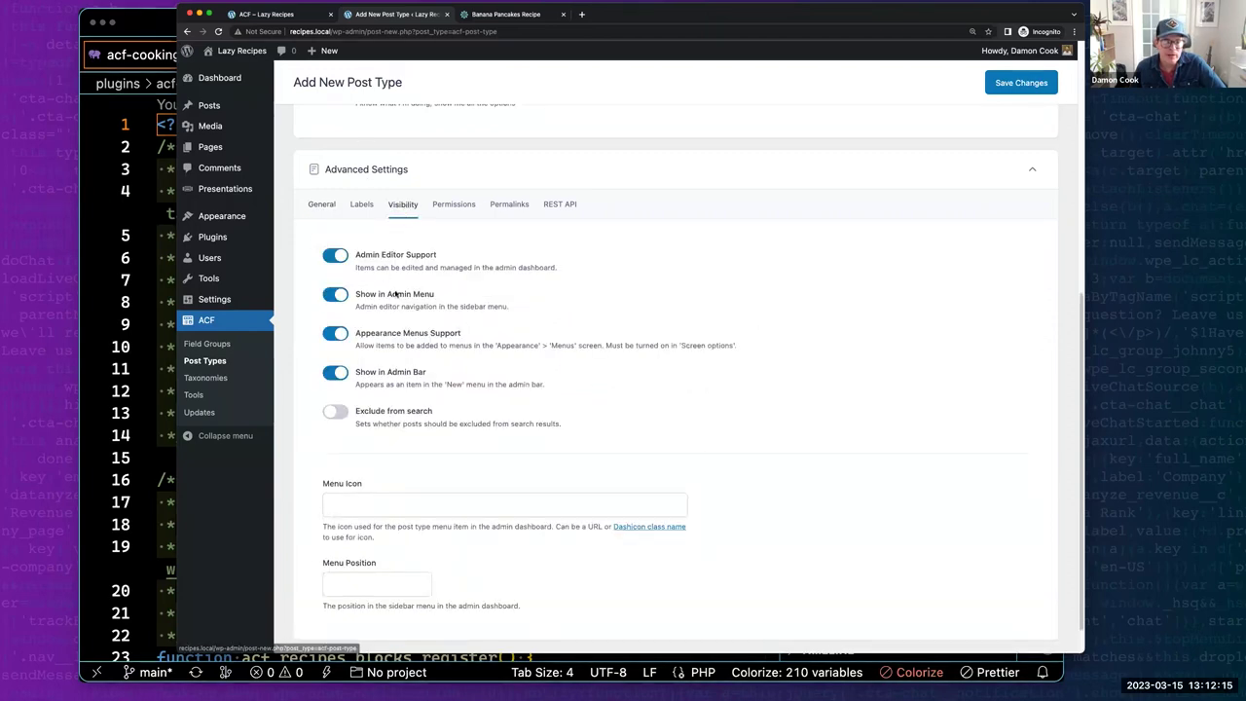
Set a 'dashicons-fo…' menu icon and give the Recipe post type an archive.
{"action": "left_click", "coordinate": [440, 502]}
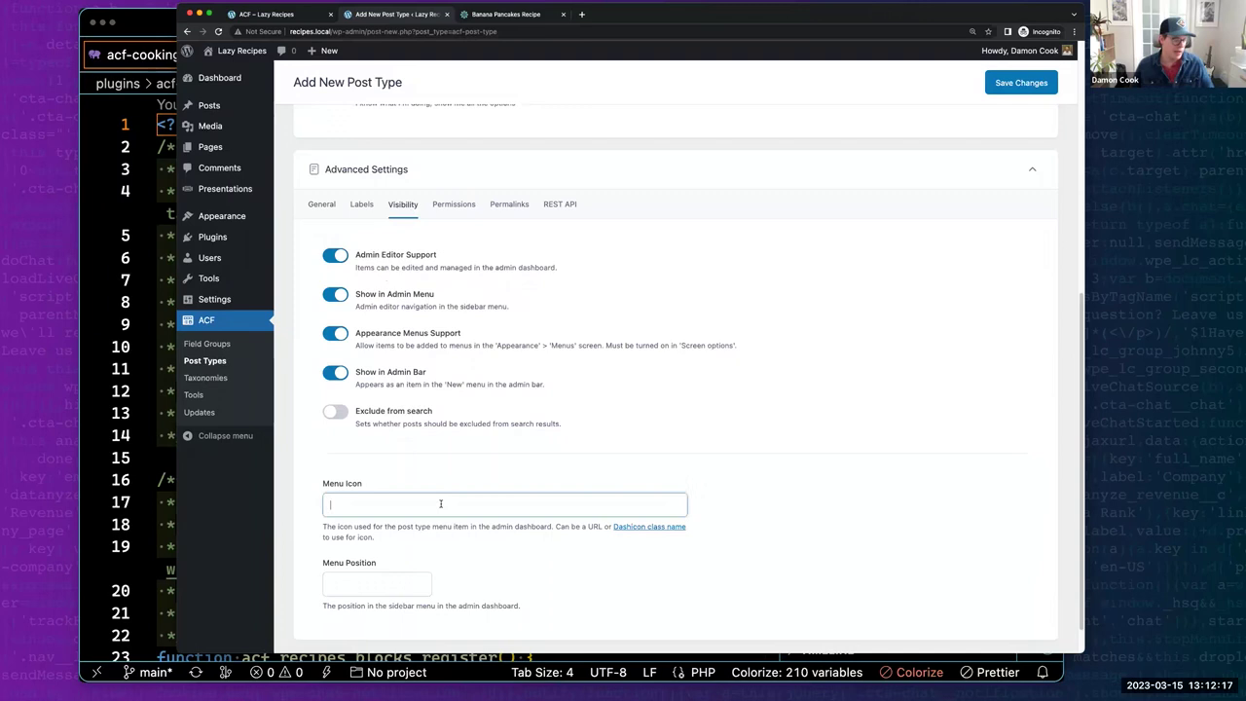
{"action": "type", "text": "dashicon"}
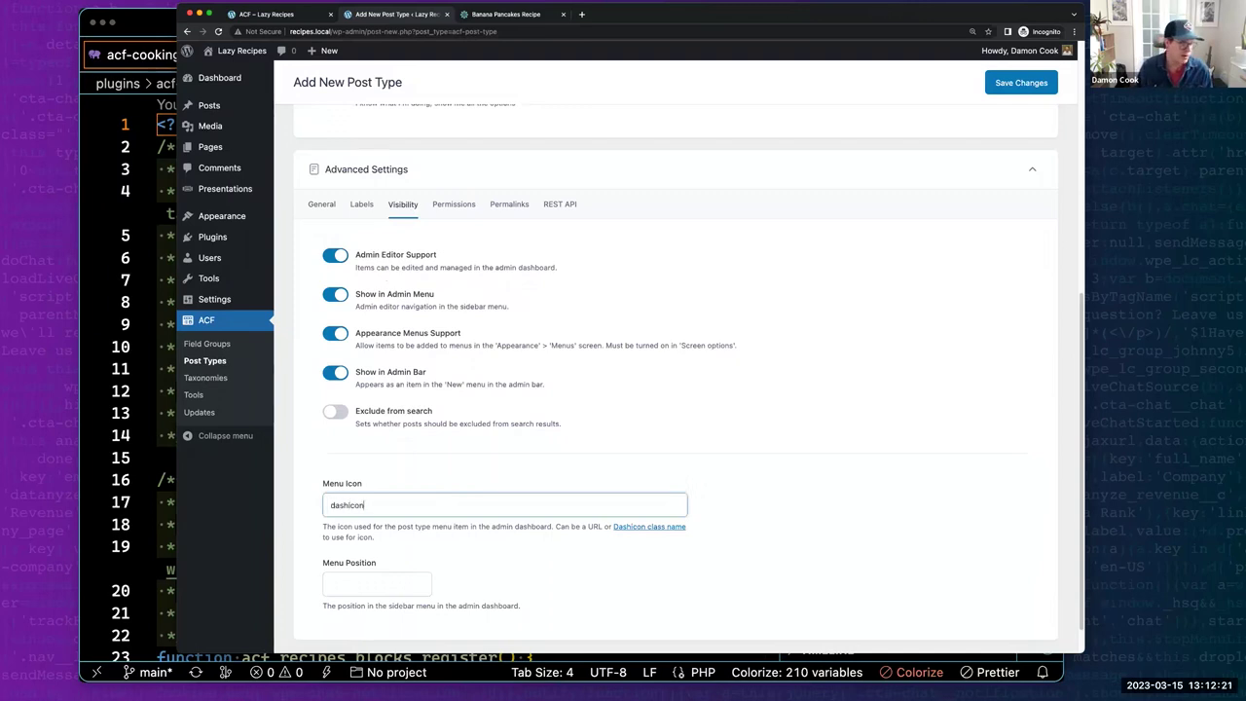
{"action": "type", "text": "s-food"}
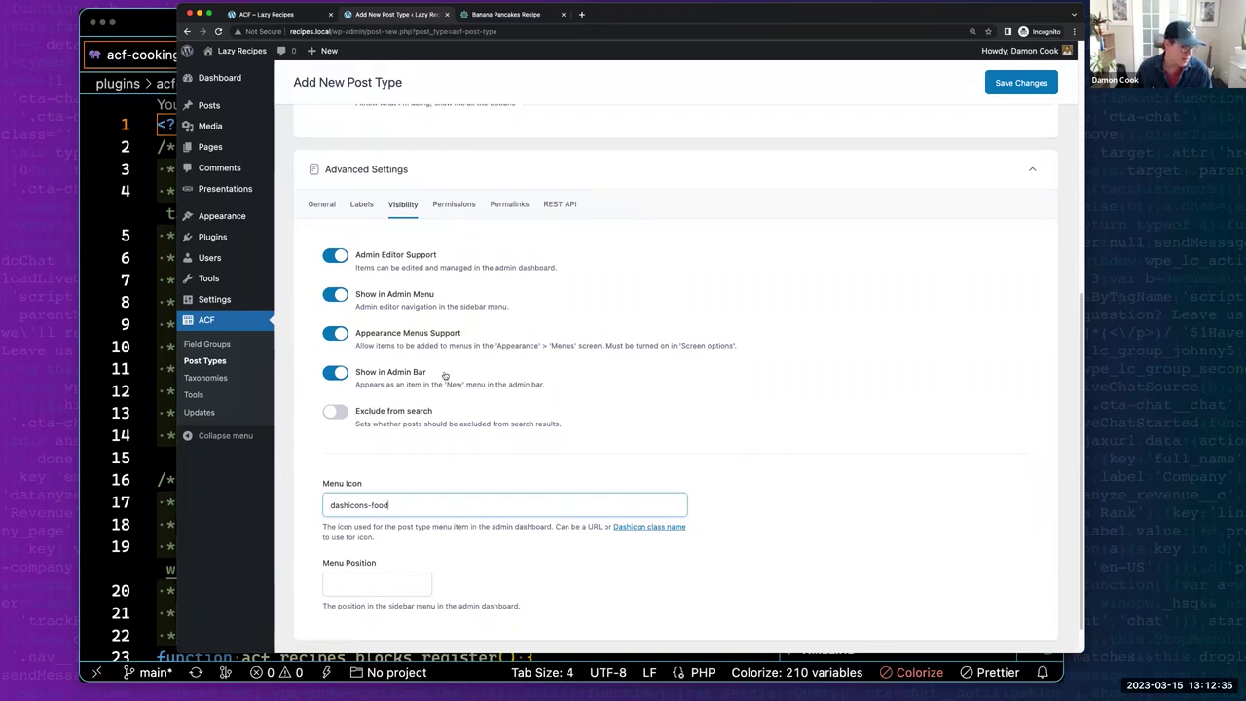
{"action": "left_click", "coordinate": [506, 205]}
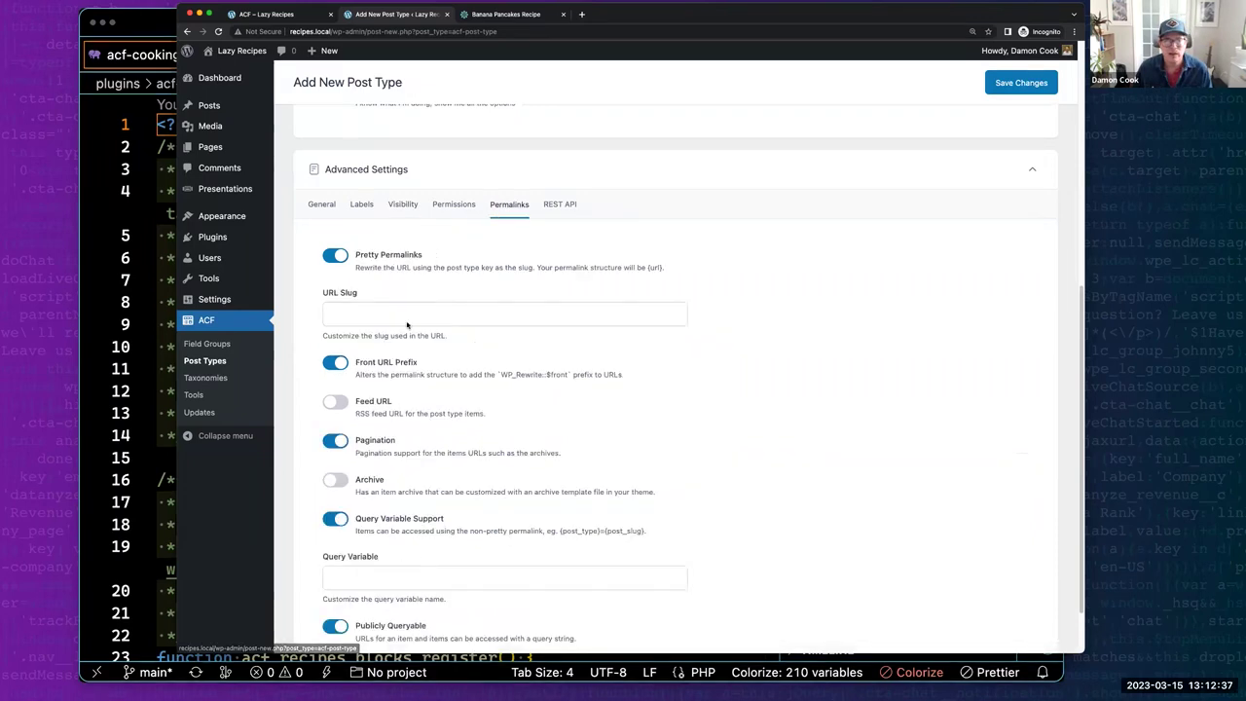
{"action": "left_click", "coordinate": [335, 481]}
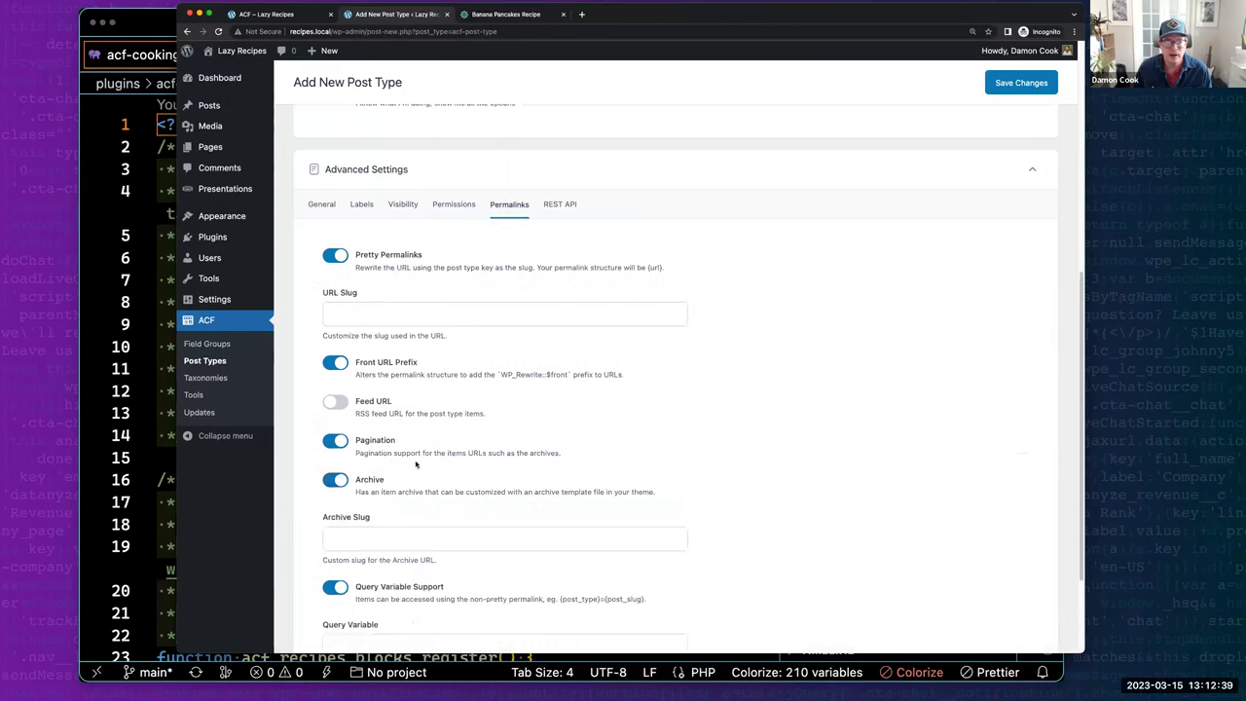
{"action": "scroll", "coordinate": [417, 463], "scroll_direction": "down", "scroll_amount": 3}
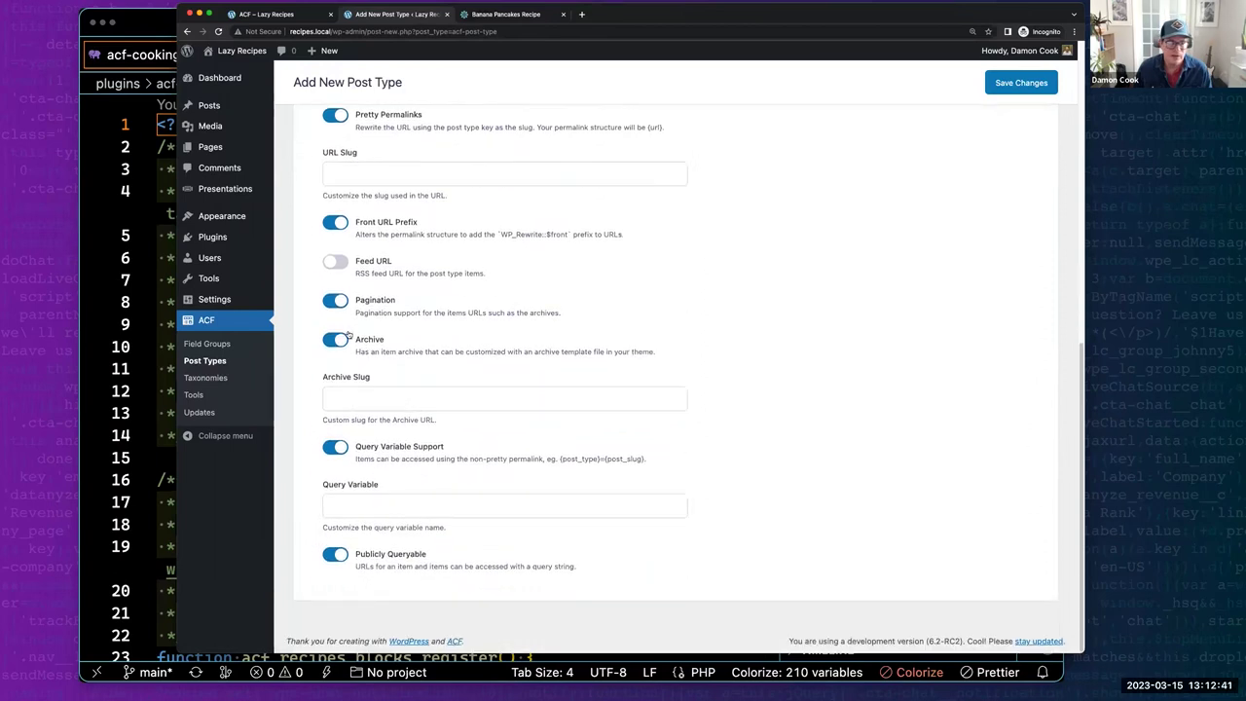
{"action": "scroll", "coordinate": [350, 336], "scroll_direction": "up", "scroll_amount": 5}
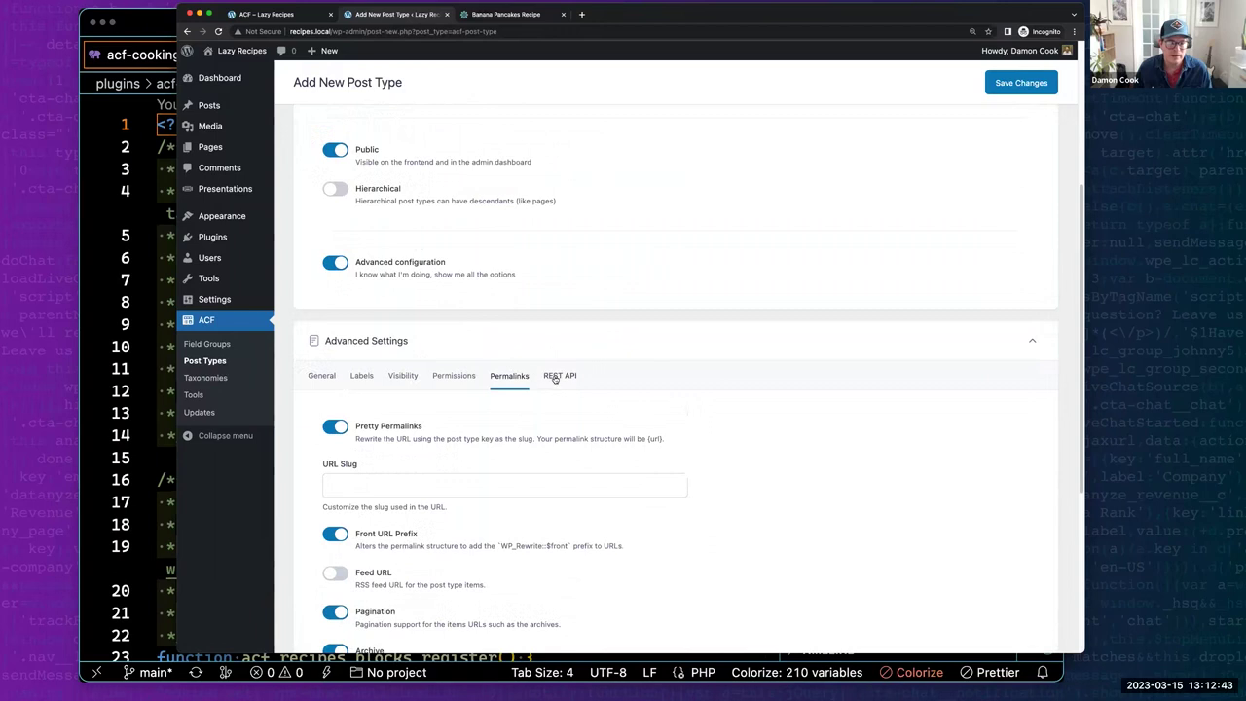
Review the General and Labels settings, then save the recipes post type.
{"action": "left_click", "coordinate": [328, 379]}
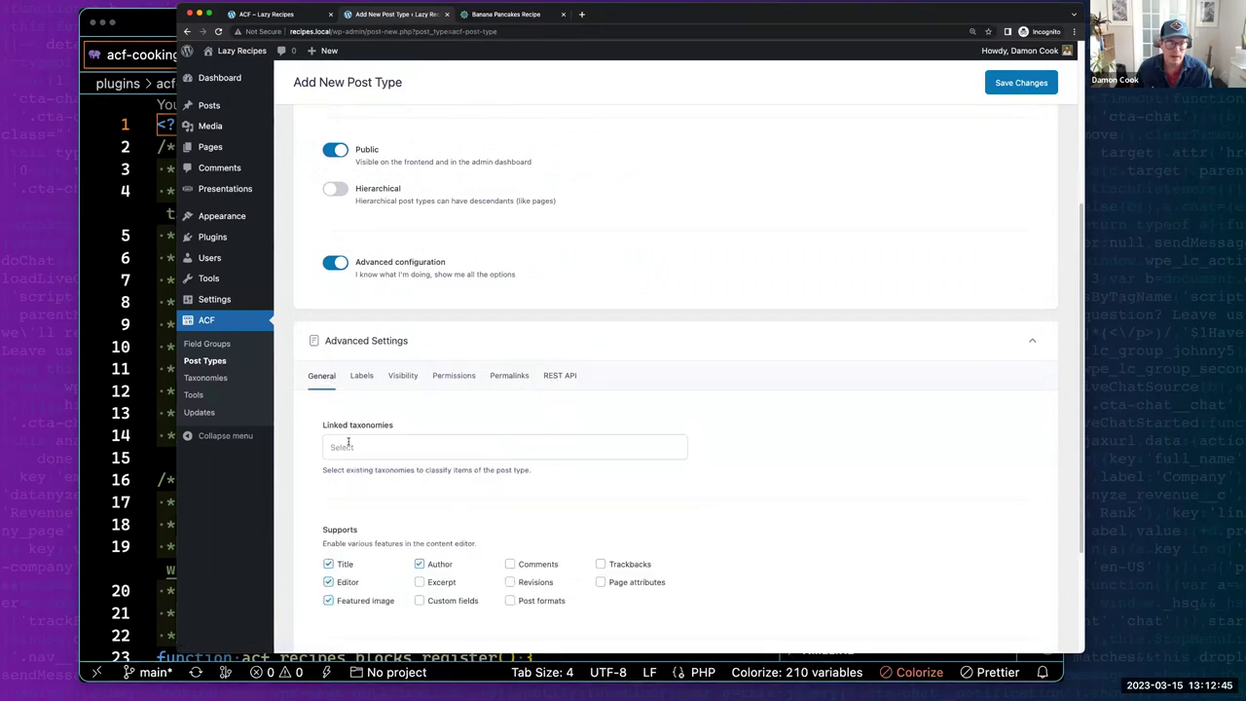
{"action": "scroll", "coordinate": [347, 437], "scroll_direction": "down", "scroll_amount": 3}
{"action": "left_click", "coordinate": [356, 211]}
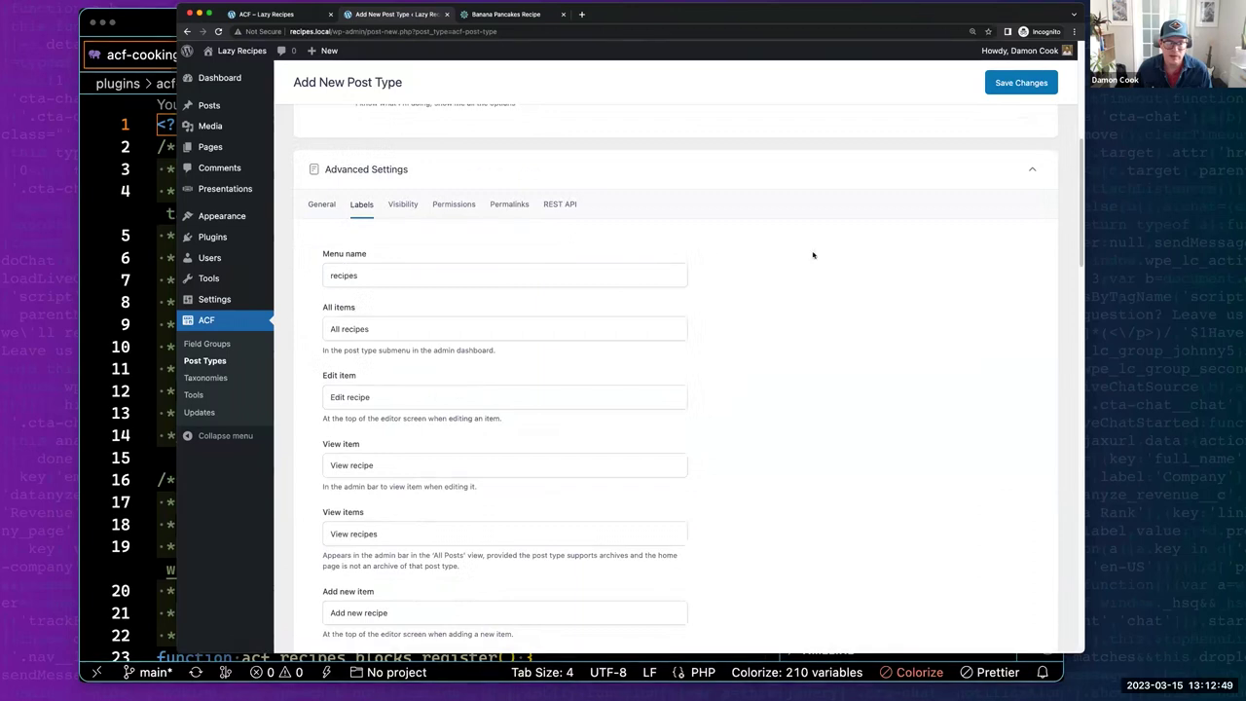
{"action": "left_click", "coordinate": [999, 83]}
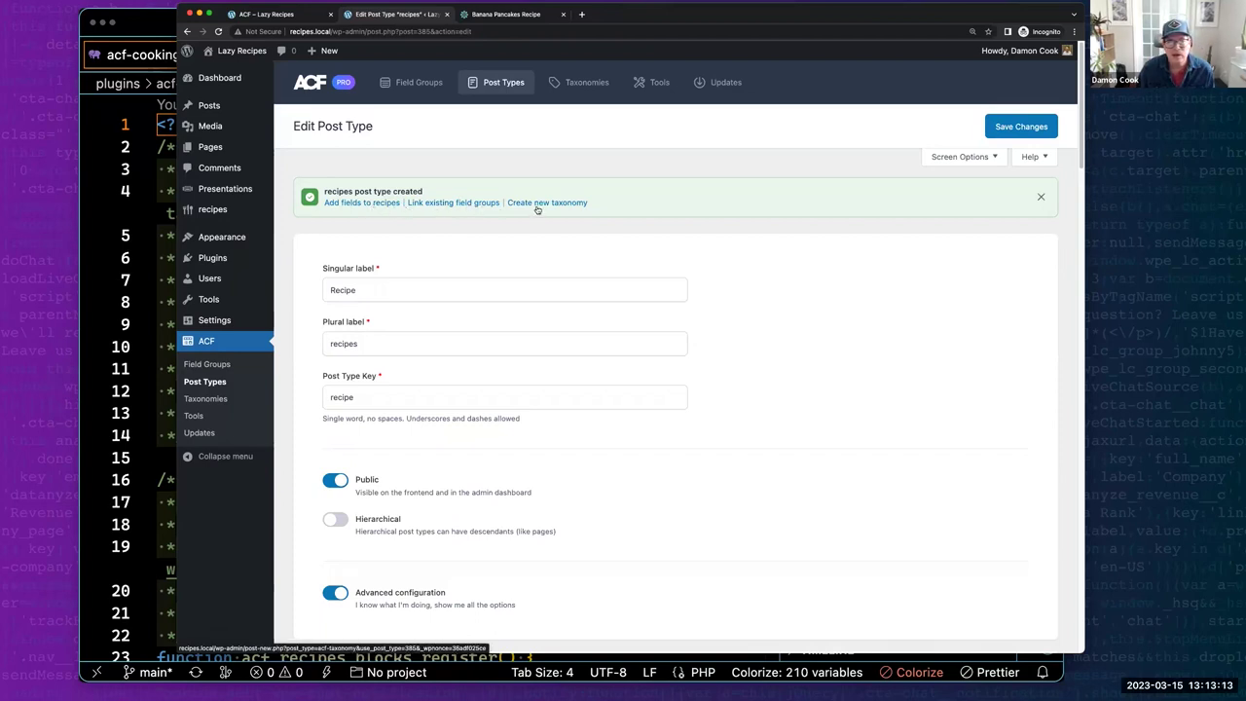
Choose 'Link existing field groups' in the recipes post type created notice.
{"action": "left_click", "coordinate": [463, 204]}
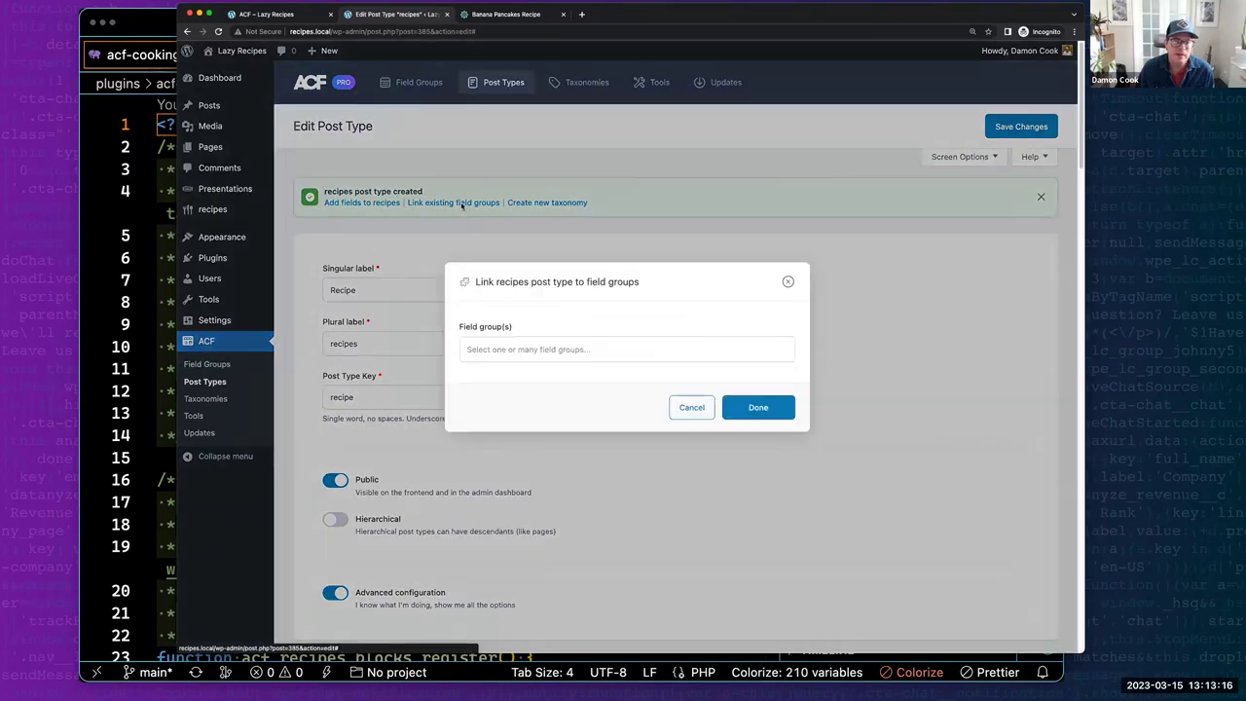
Link the Recipe details field group to recipes and start a new taxonomy for Recipe.
{"action": "left_click", "coordinate": [523, 349]}
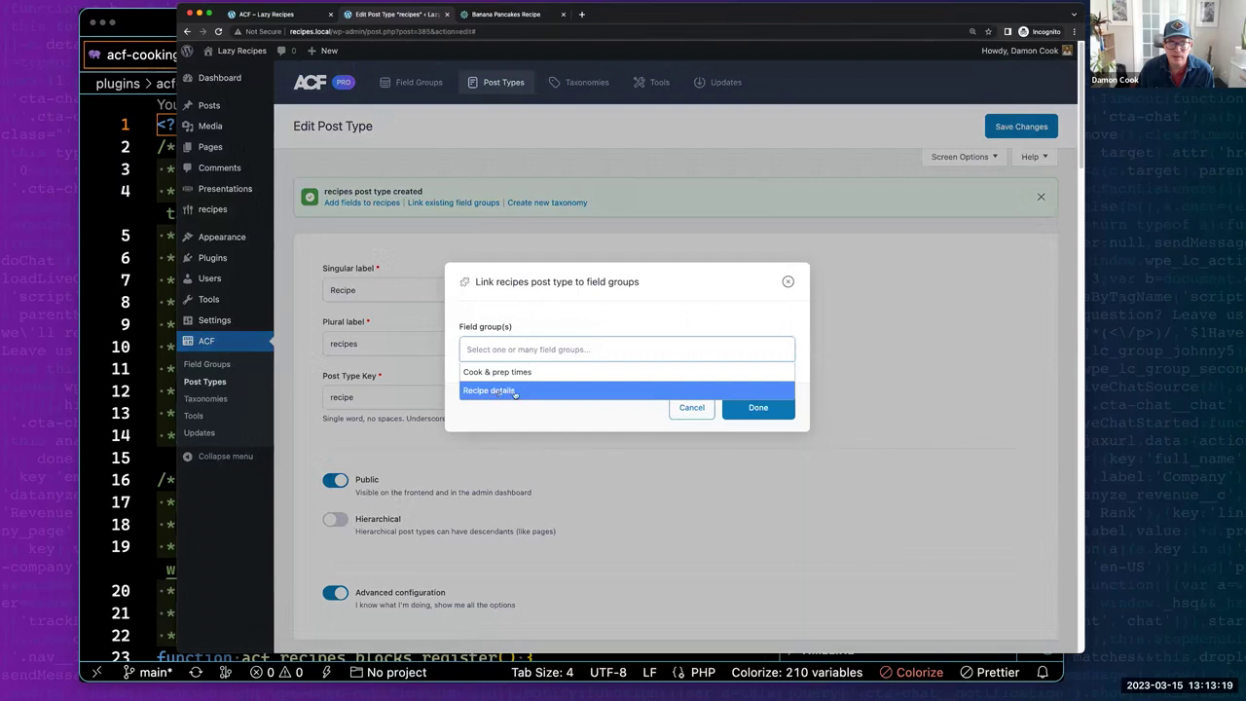
{"action": "left_click", "coordinate": [502, 391]}
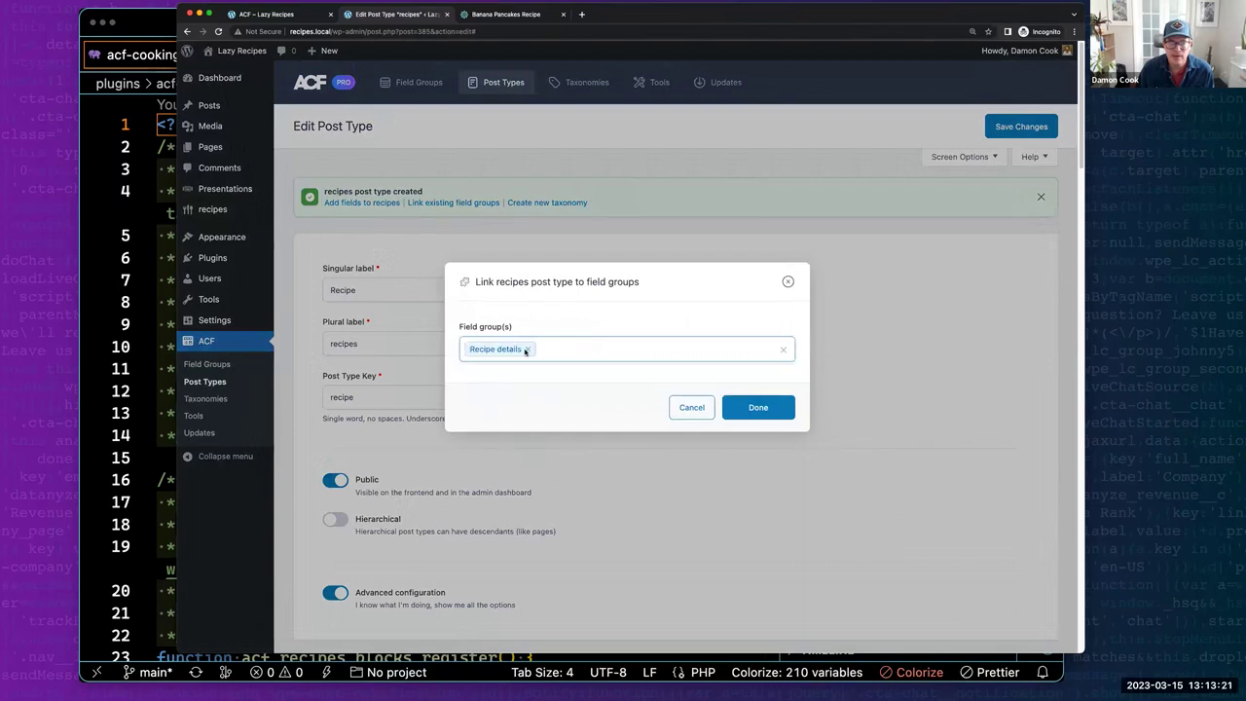
{"action": "left_click", "coordinate": [756, 409]}
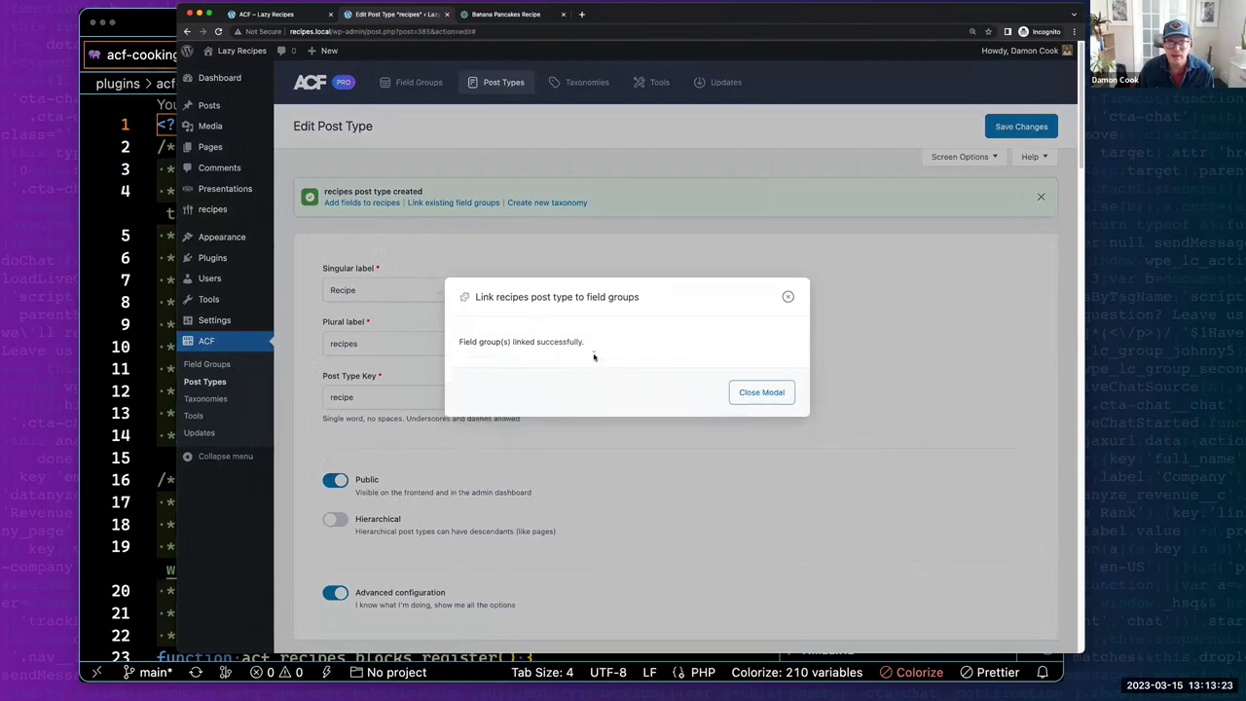
{"action": "left_click", "coordinate": [770, 392]}
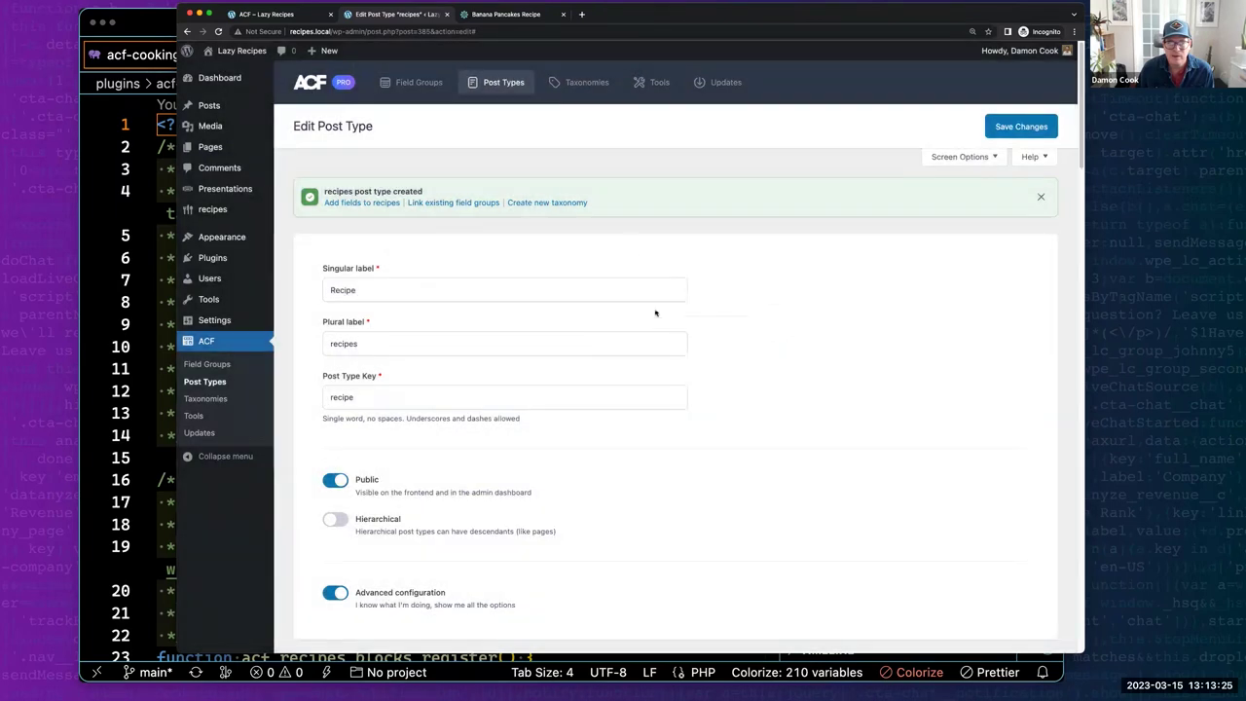
{"action": "left_click", "coordinate": [532, 203]}
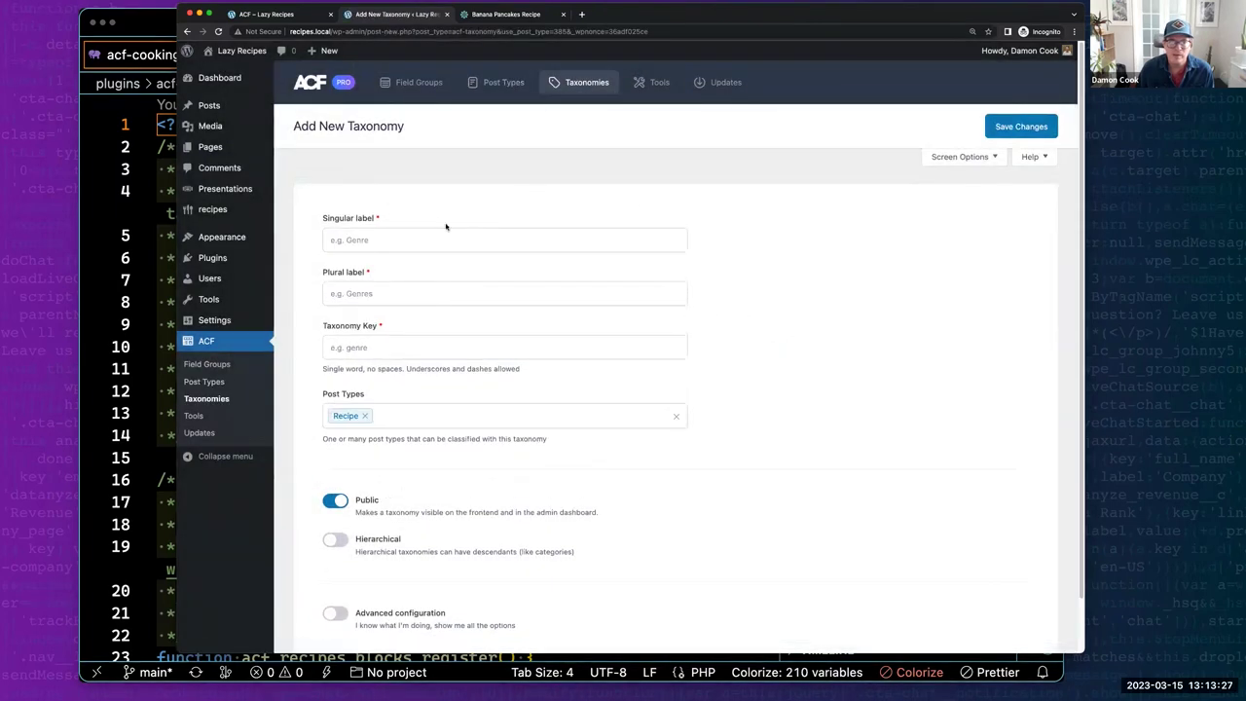
Enter 'Recipe Types' as the taxonomy's singular and plural labels, producing key recipe_types.
{"action": "left_click", "coordinate": [380, 237]}
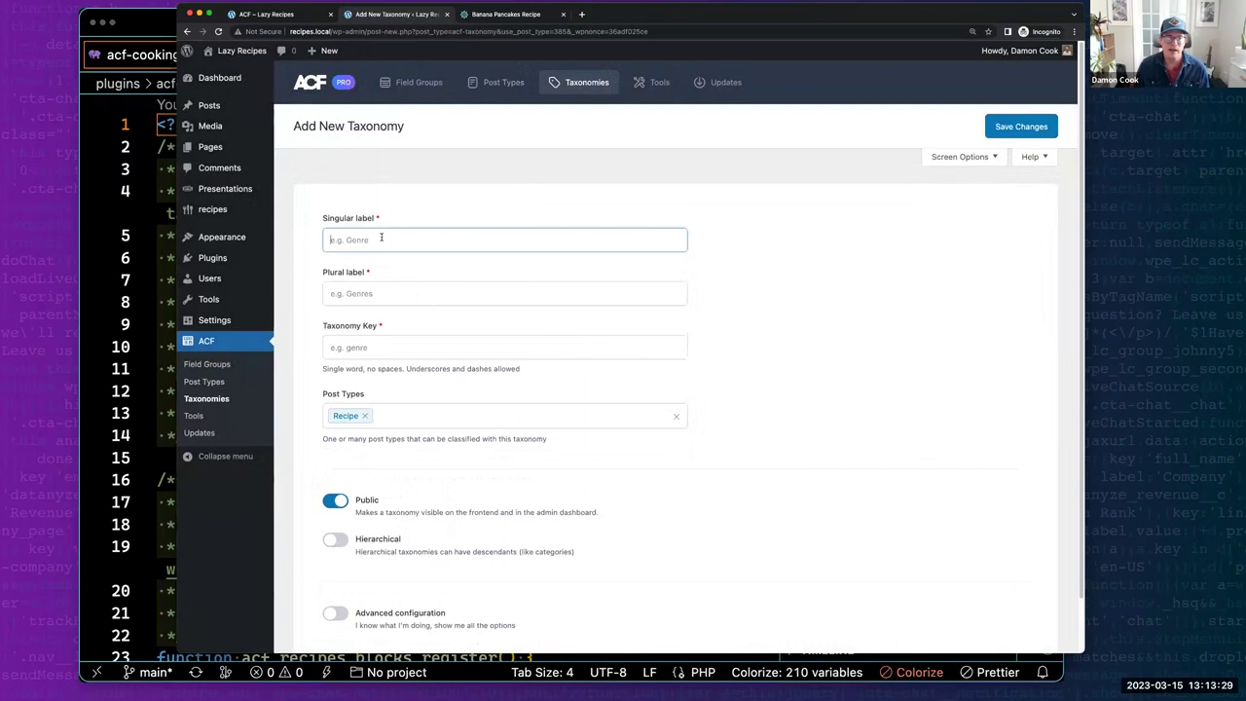
{"action": "type", "text": "Recipe Types"}
{"action": "key", "text": "Tab"}
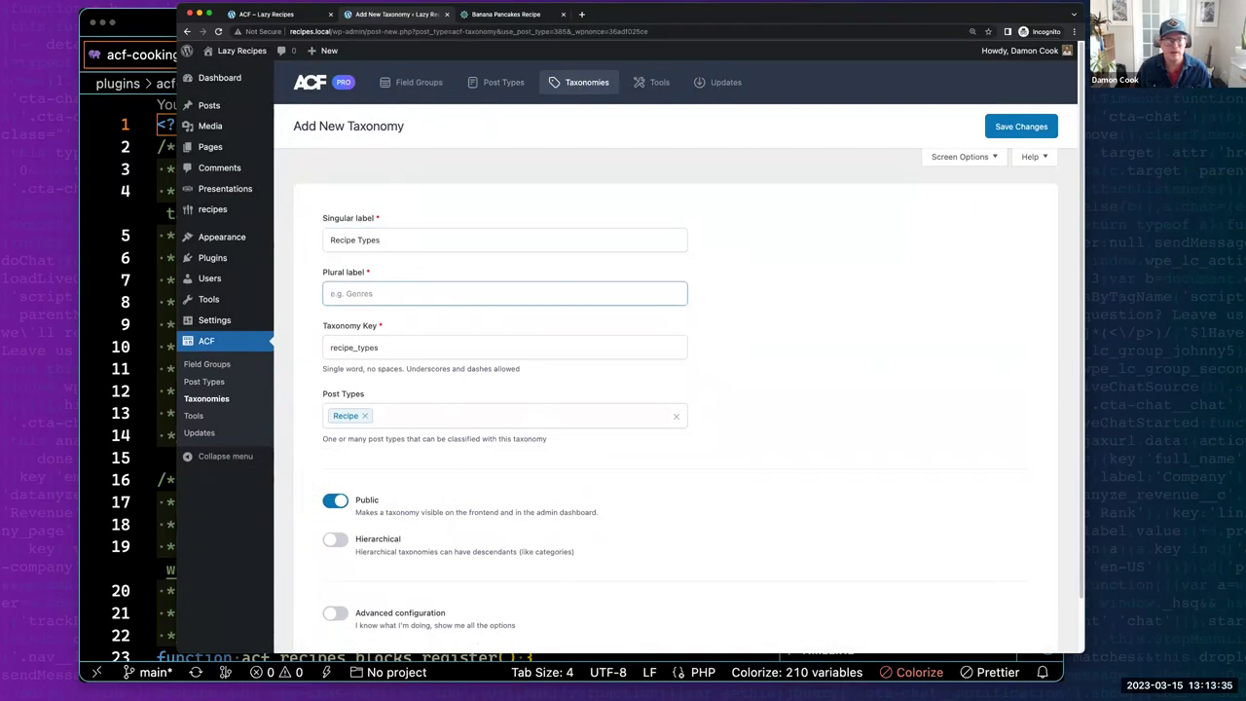
{"action": "type", "text": "Recipe Types"}
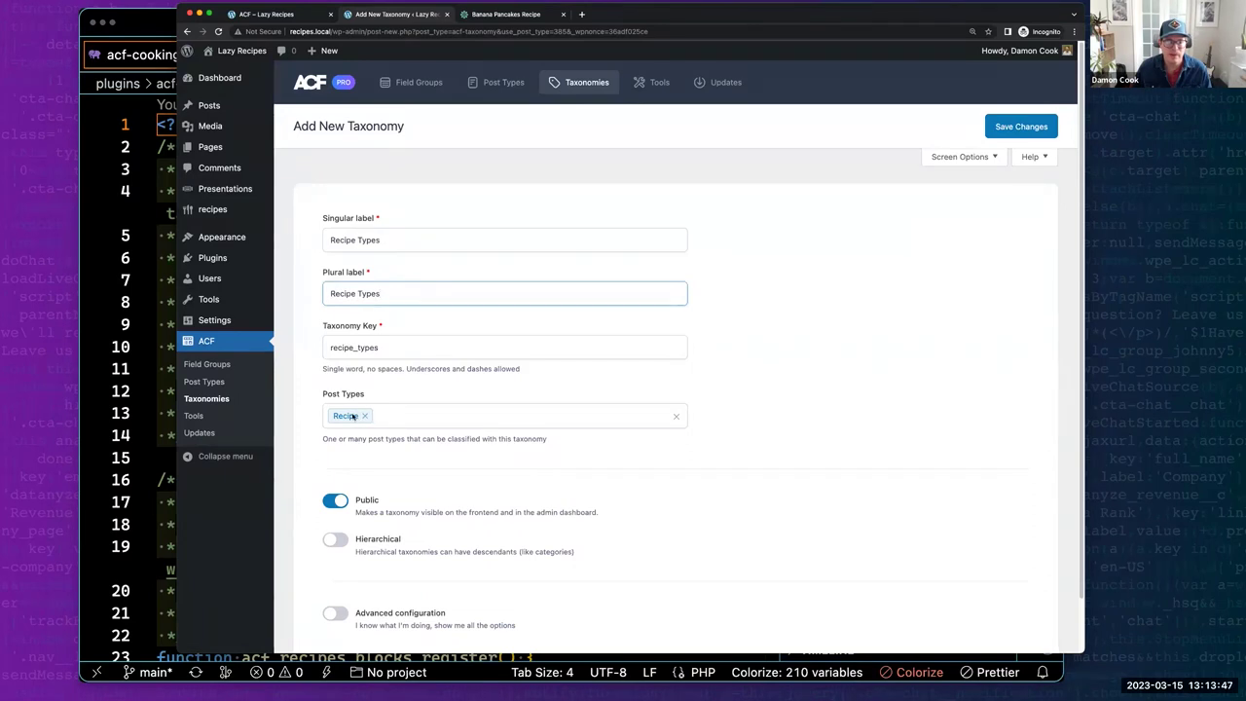
{"action": "scroll", "coordinate": [448, 419], "scroll_direction": "down", "scroll_amount": 2}
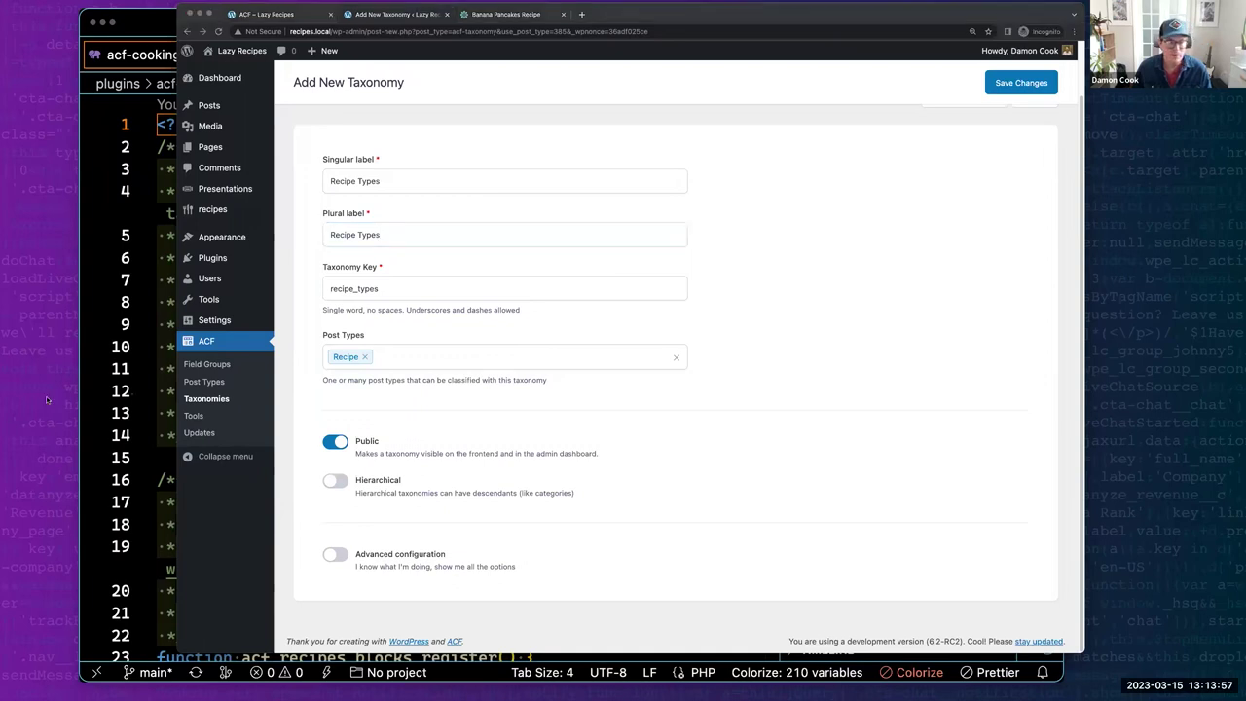
Enable Show admin column in the advanced Visibility settings and save the Recipe Types taxonomy.
{"action": "left_click", "coordinate": [341, 558]}
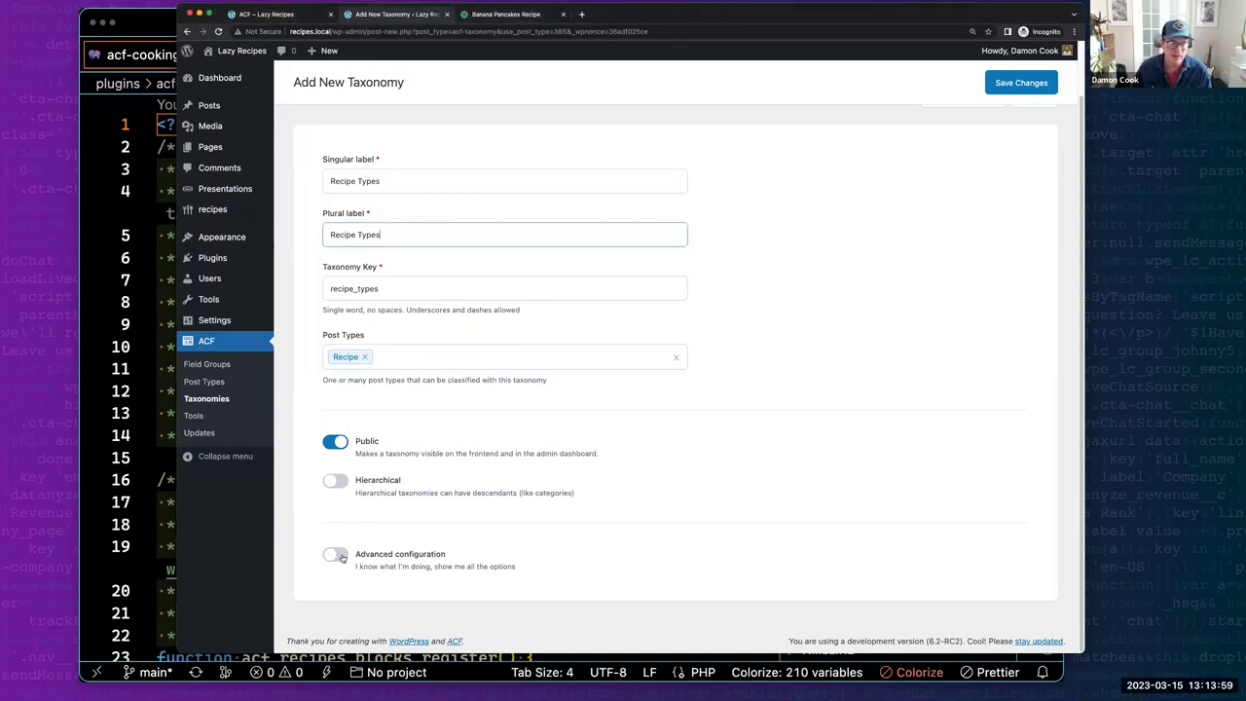
{"action": "left_click", "coordinate": [342, 557]}
{"action": "scroll", "coordinate": [343, 555], "scroll_direction": "down", "scroll_amount": 3}
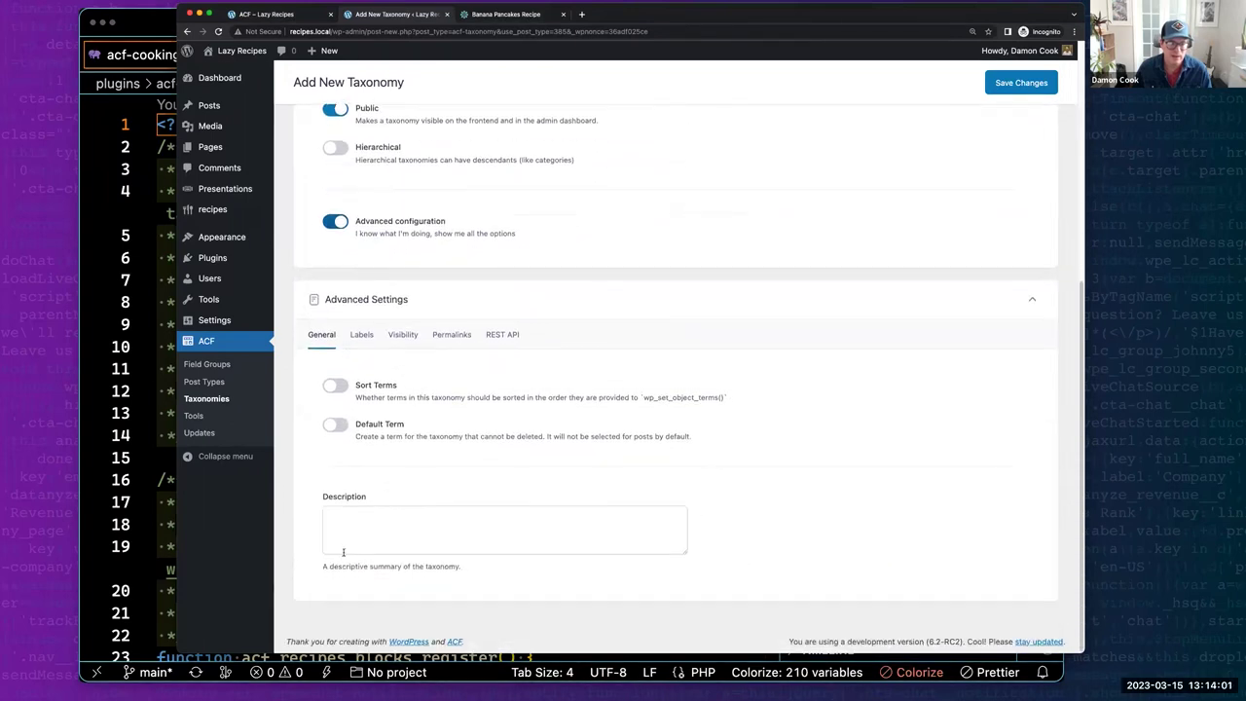
{"action": "left_click", "coordinate": [394, 335]}
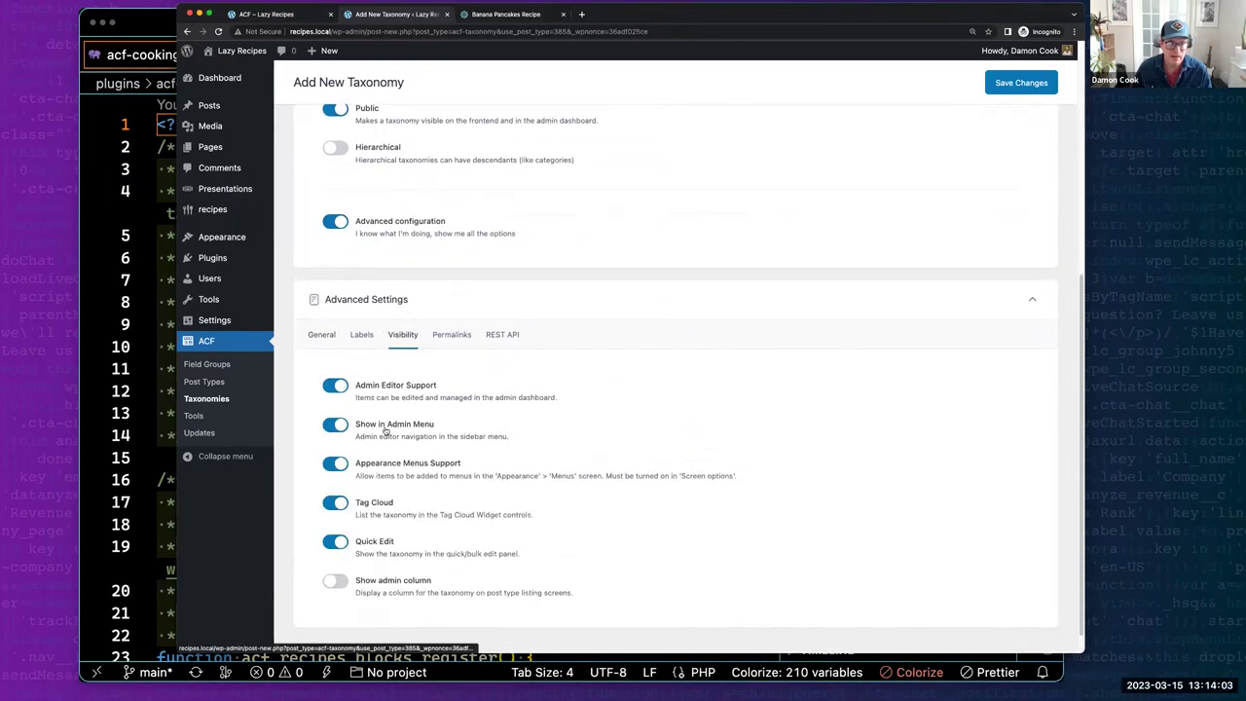
{"action": "left_click", "coordinate": [338, 583]}
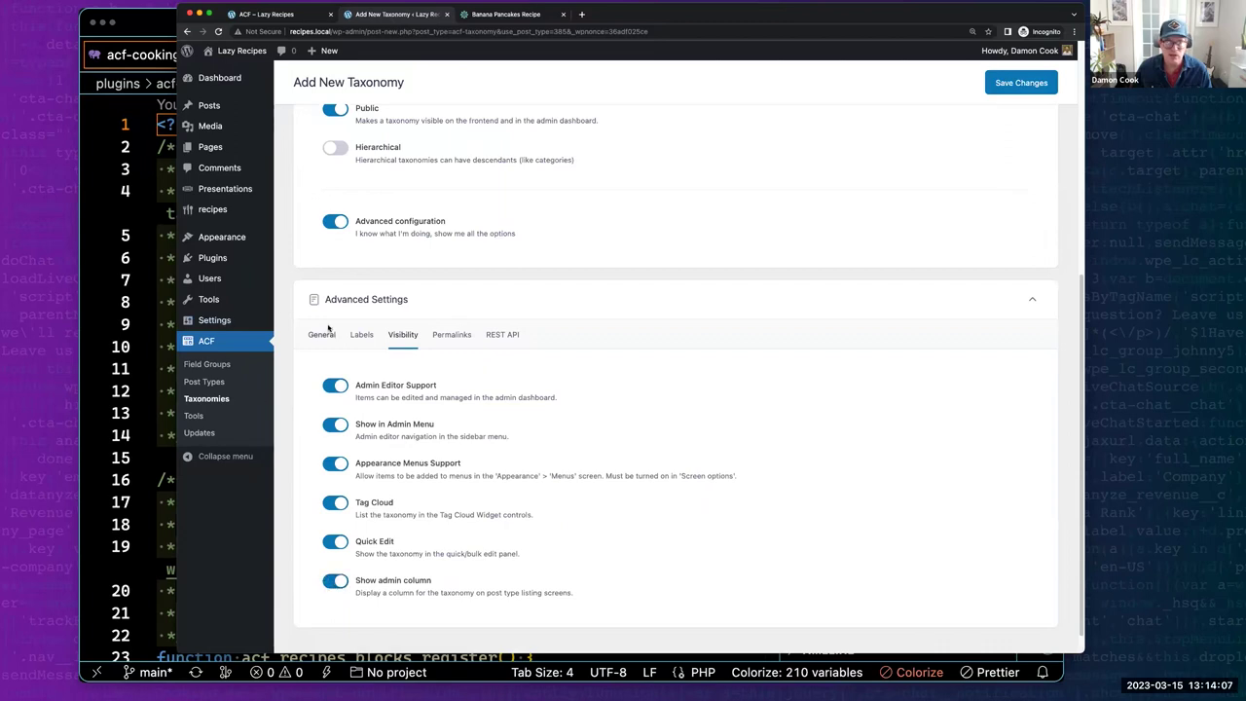
{"action": "left_click", "coordinate": [1004, 82]}
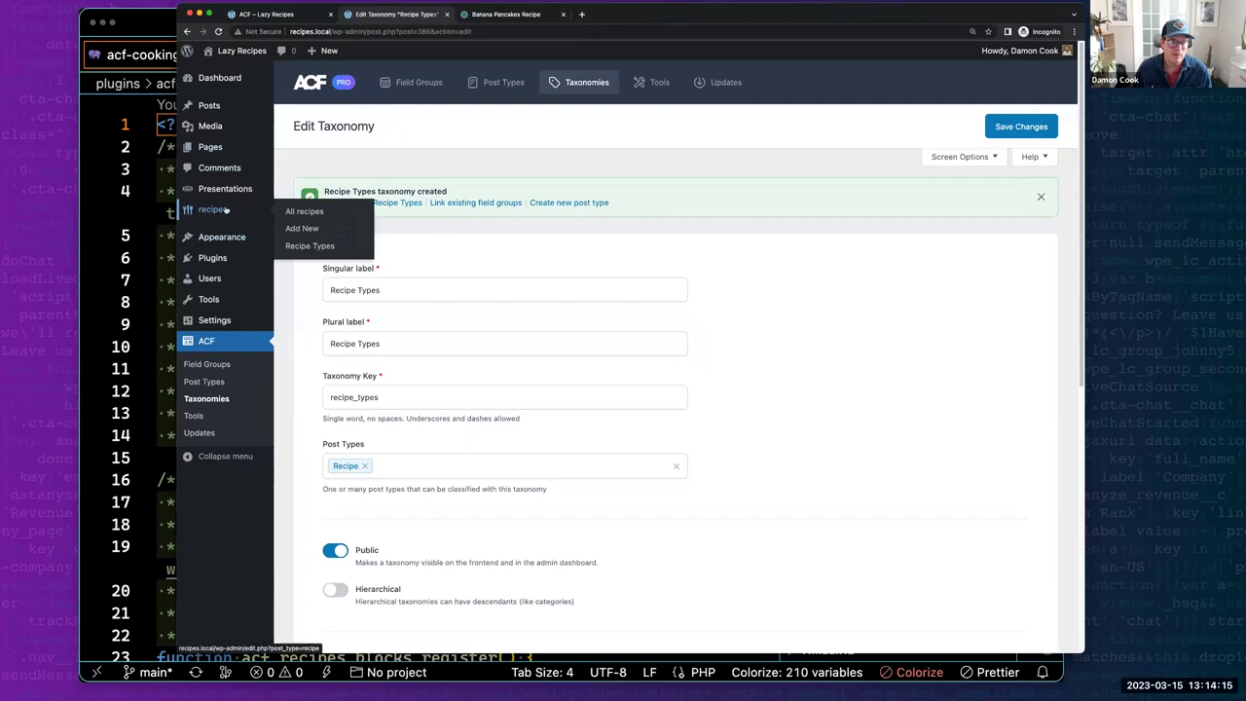
{"action": "mouse_move", "coordinate": [216, 211]}
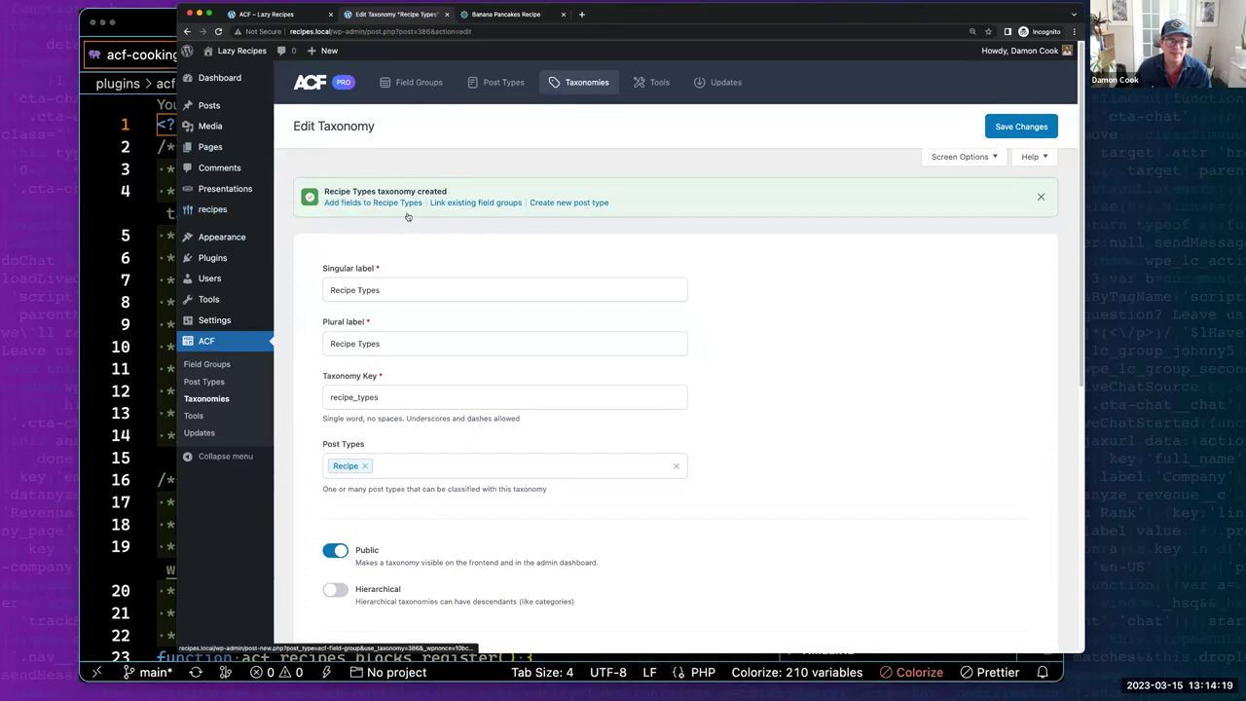
{"action": "left_click", "coordinate": [217, 382]}
Replace the recipes post type's plural label with 'Recipes' and save it.
{"action": "left_click", "coordinate": [348, 294]}
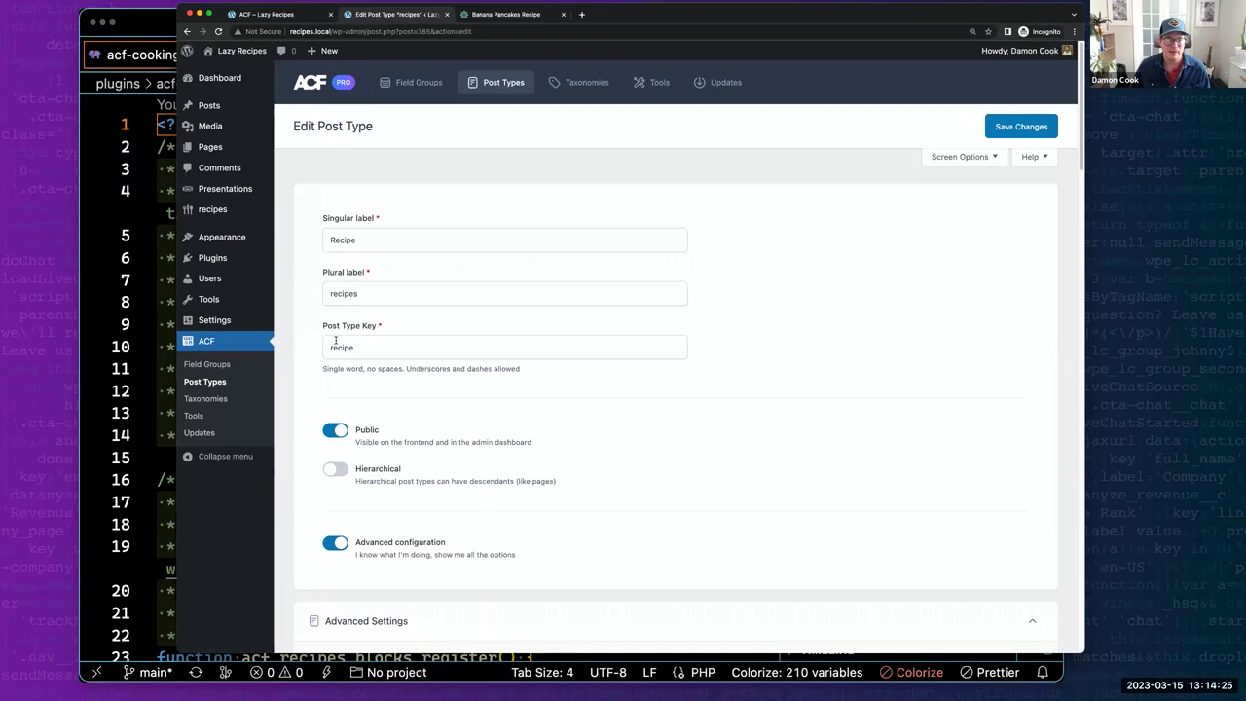
{"action": "left_click", "coordinate": [332, 293]}
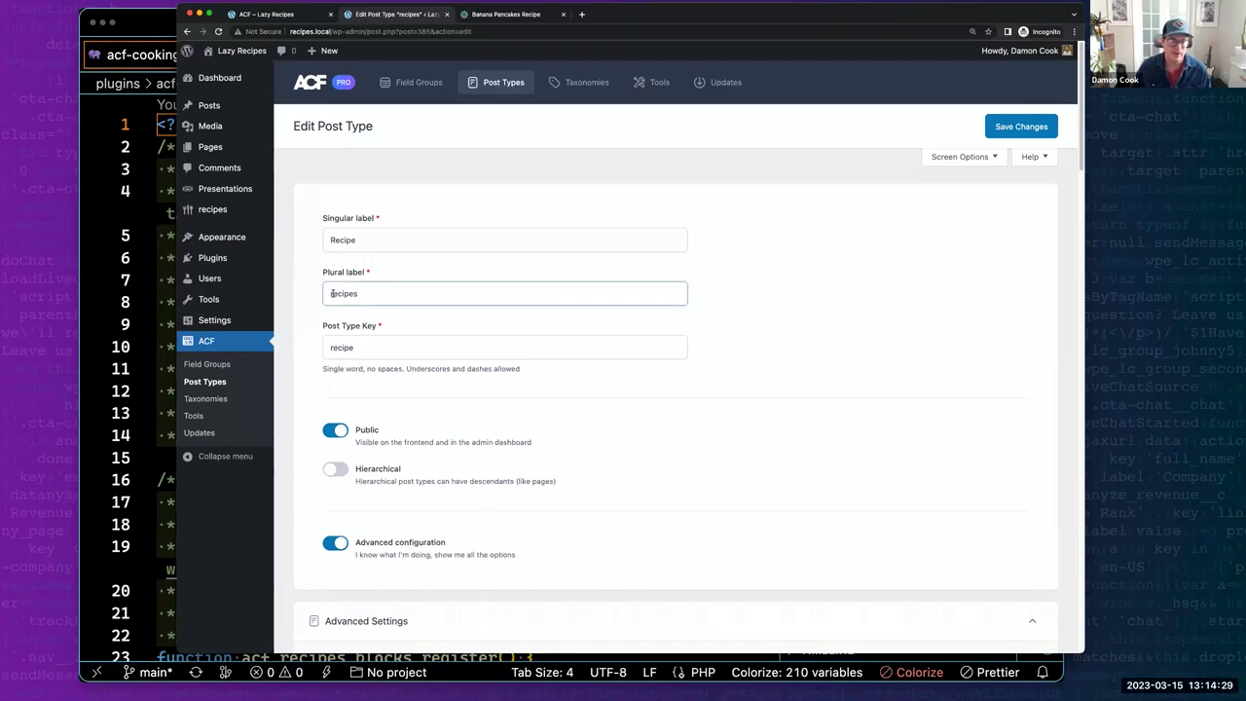
{"action": "double_click", "coordinate": [333, 294]}
{"action": "type", "text": "Recipes"}
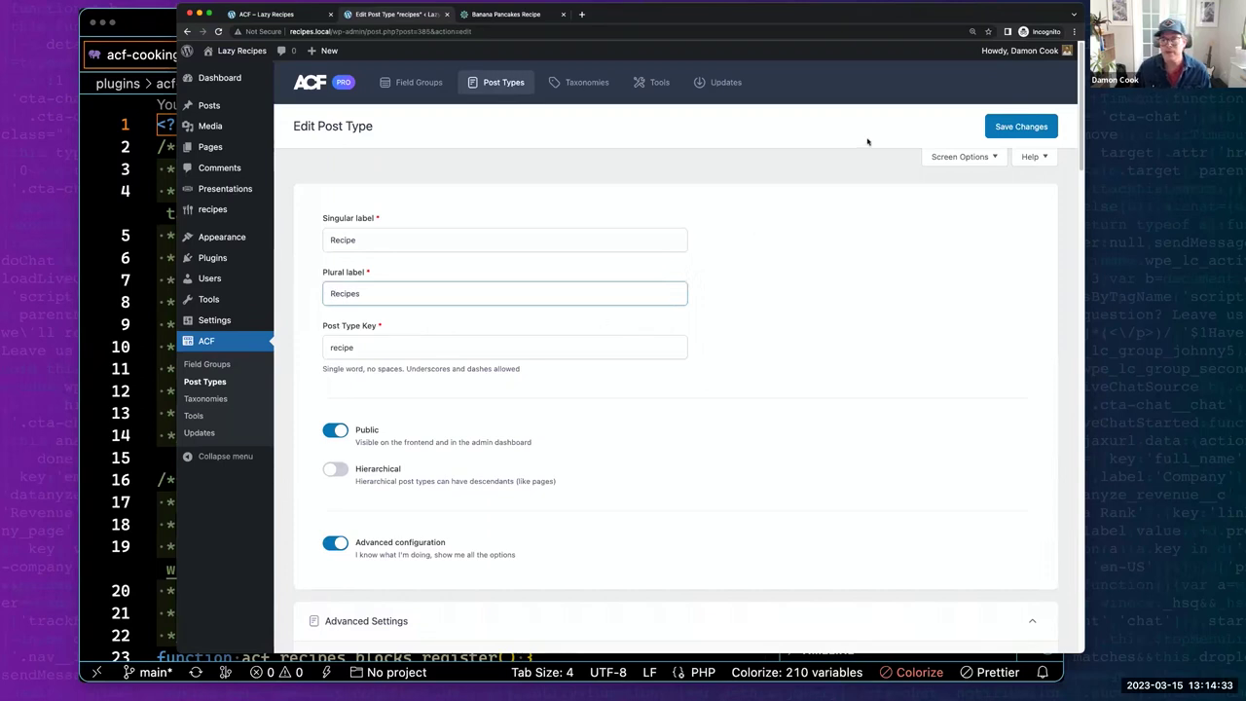
{"action": "left_click", "coordinate": [990, 132]}
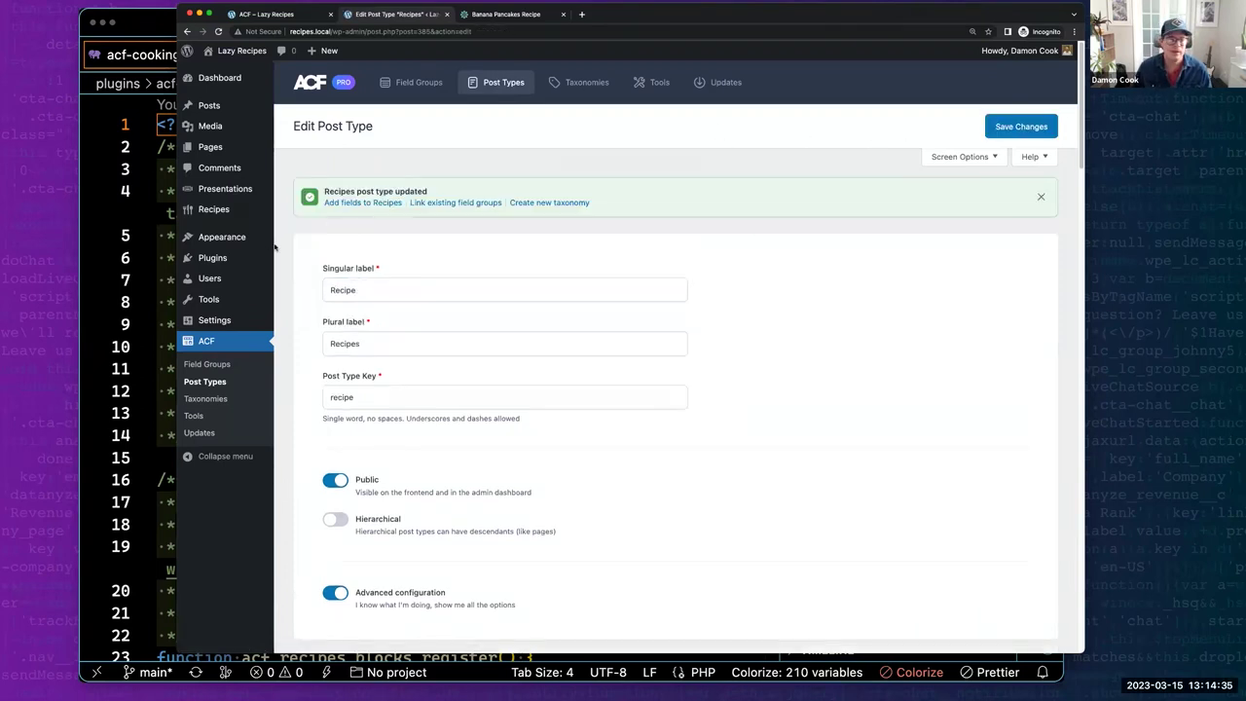
{"action": "mouse_move", "coordinate": [223, 210]}
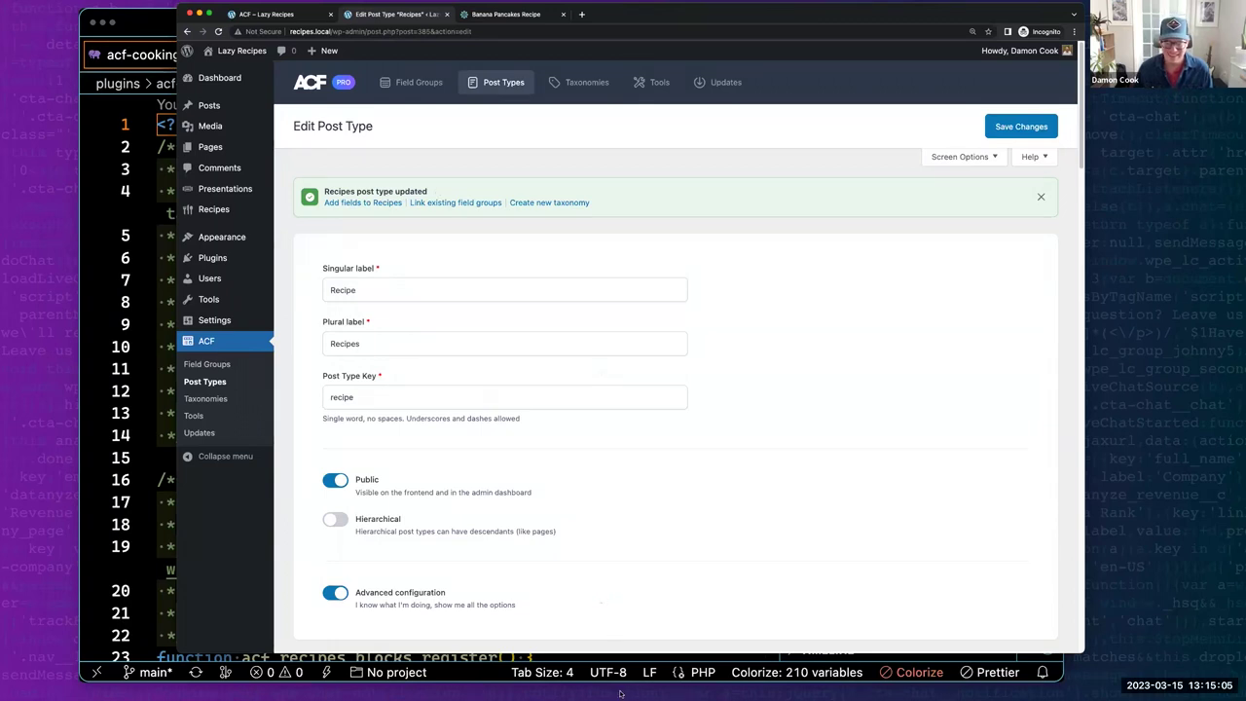
{"action": "mouse_move", "coordinate": [604, 689]}
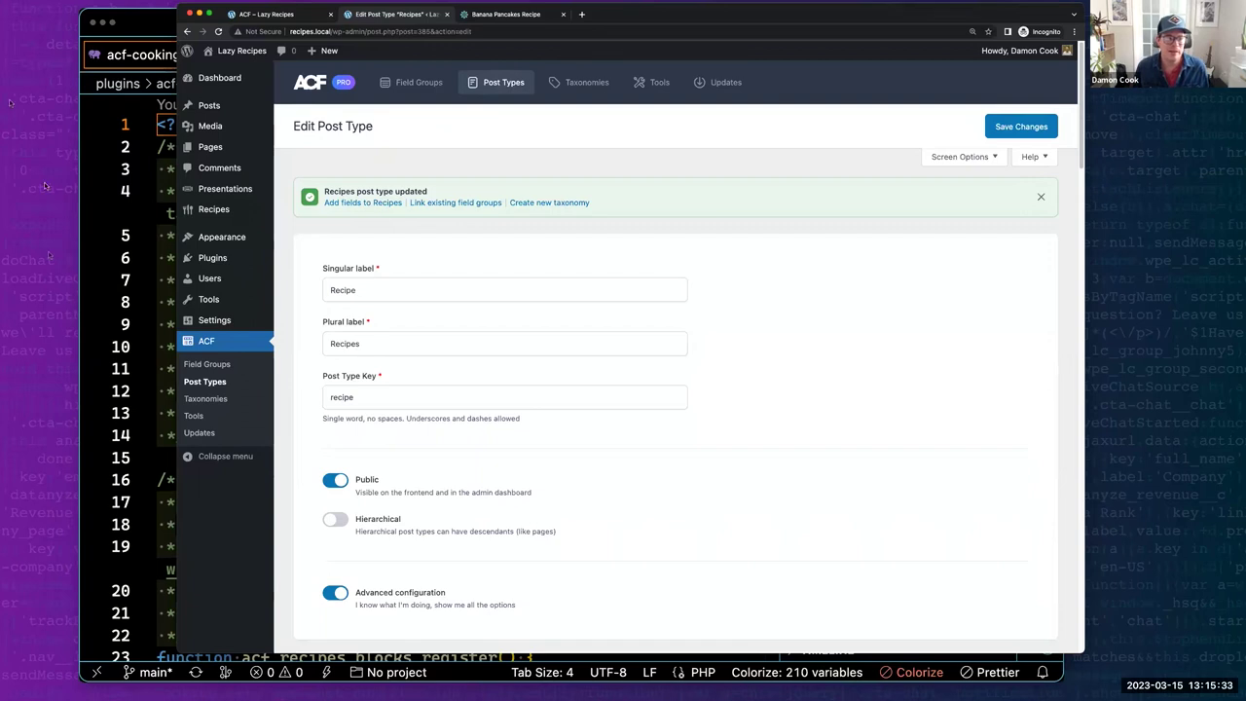
{"action": "left_click", "coordinate": [224, 364]}
Edit the Recipe details field group.
{"action": "left_click", "coordinate": [333, 314]}
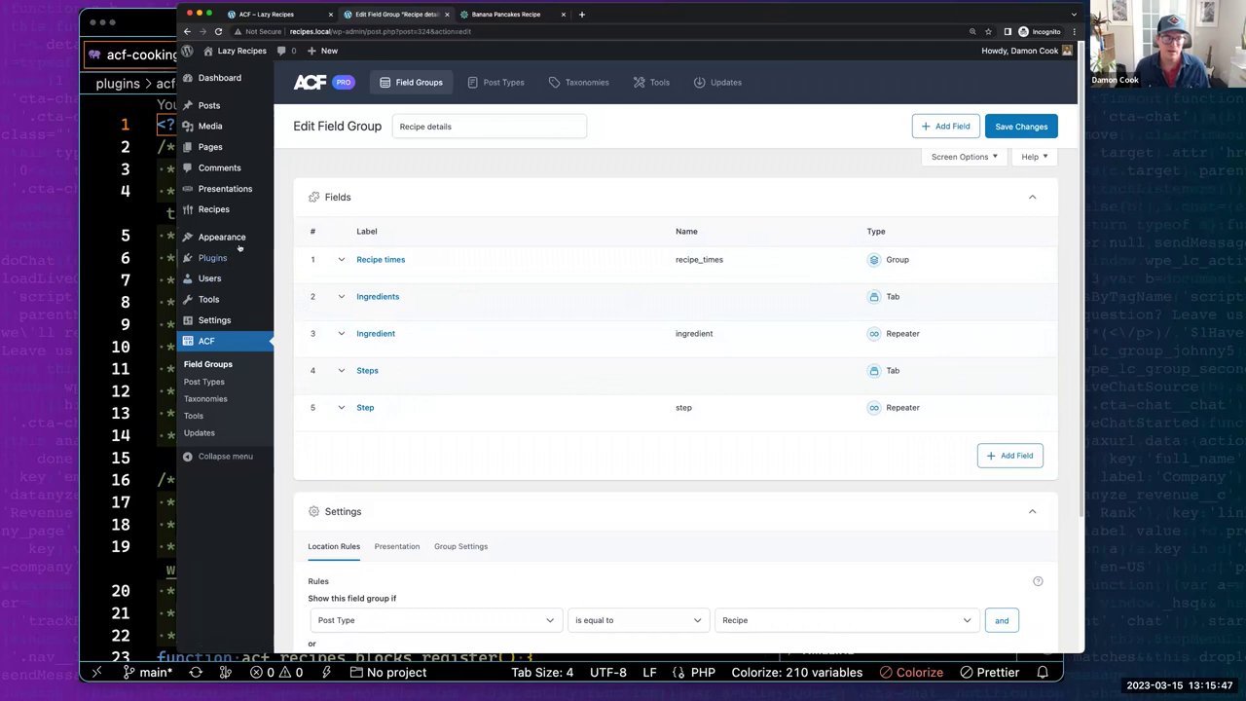
Add a blank new recipe, expand Recipe details, and step through Prep, Cook and Total time fields.
{"action": "mouse_move", "coordinate": [229, 210]}
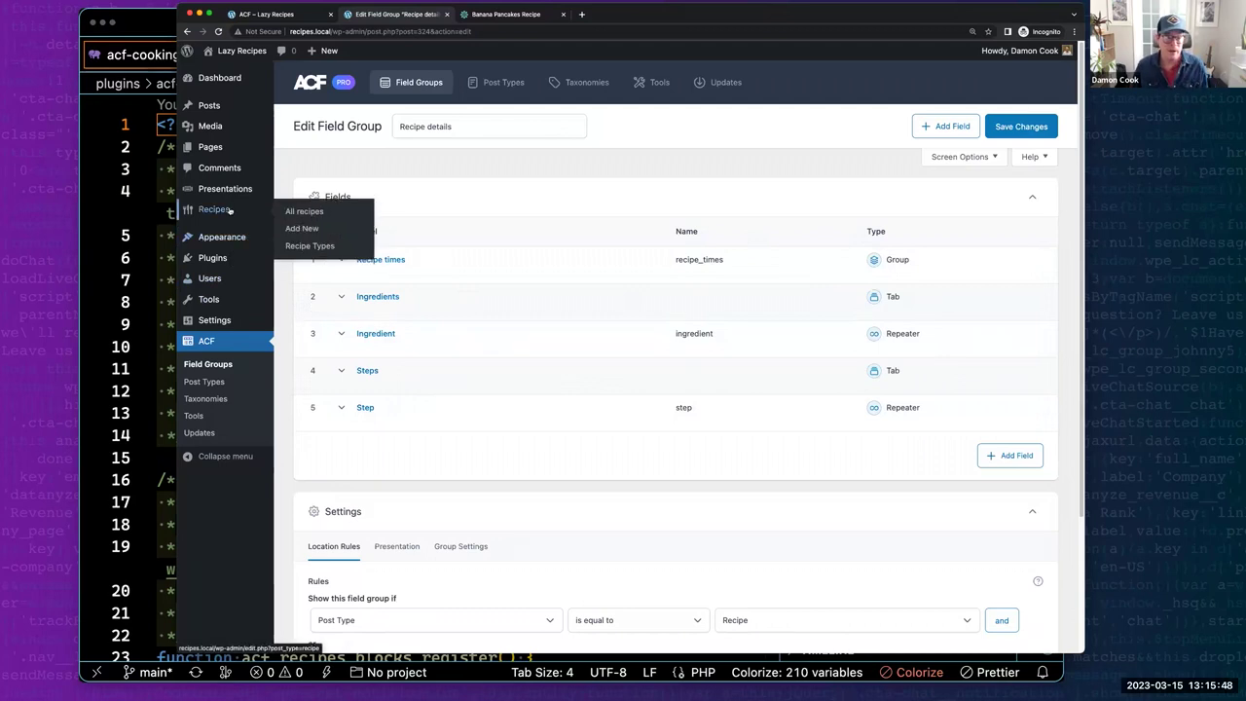
{"action": "left_click", "coordinate": [296, 229]}
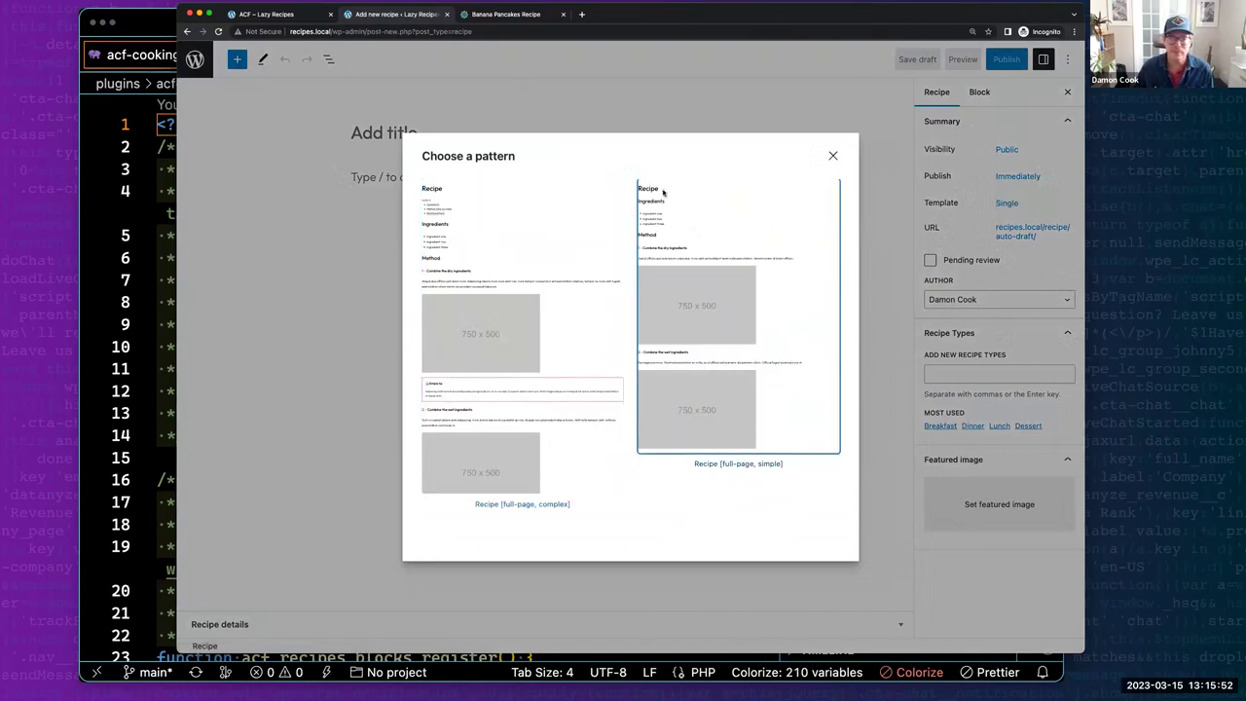
{"action": "left_click", "coordinate": [833, 156]}
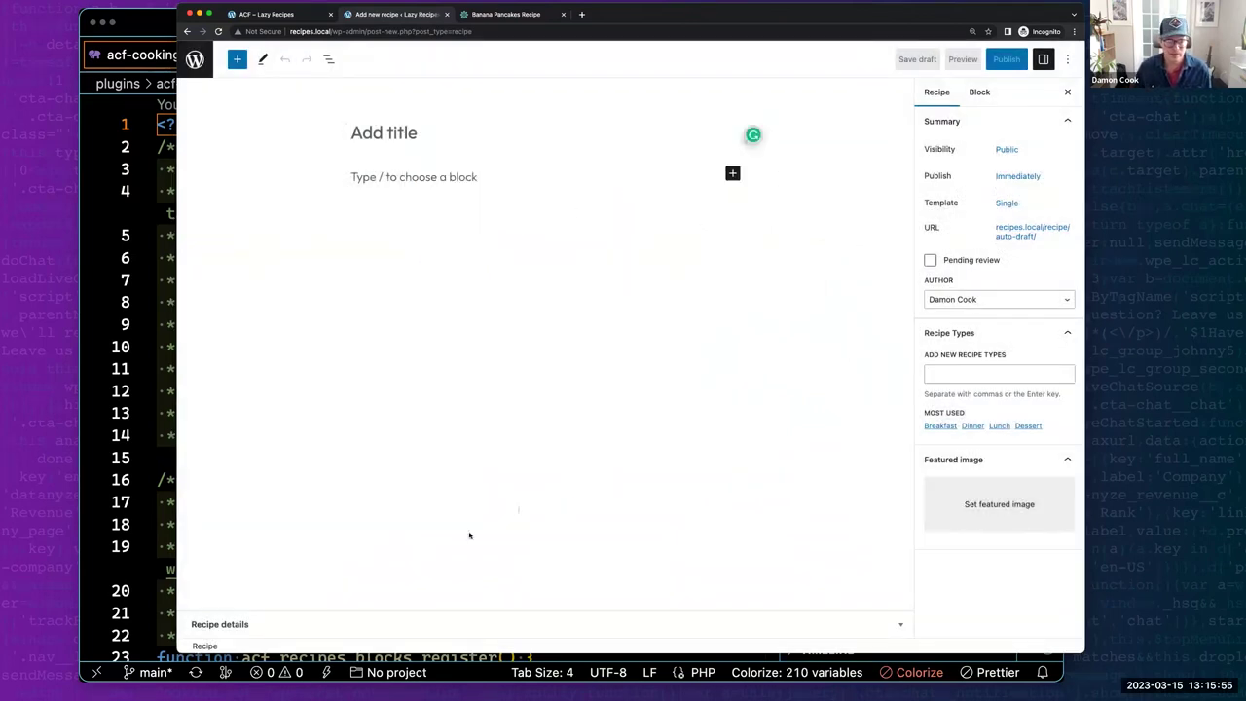
{"action": "left_click", "coordinate": [899, 623]}
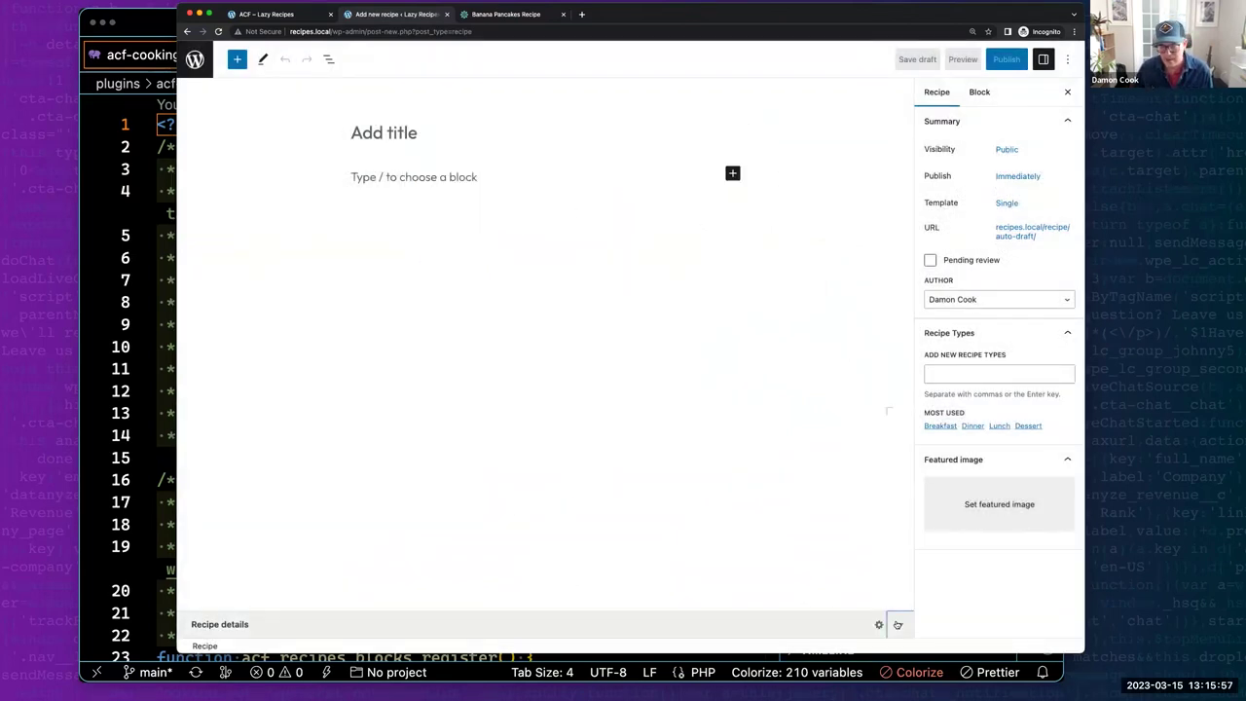
{"action": "left_click", "coordinate": [259, 497]}
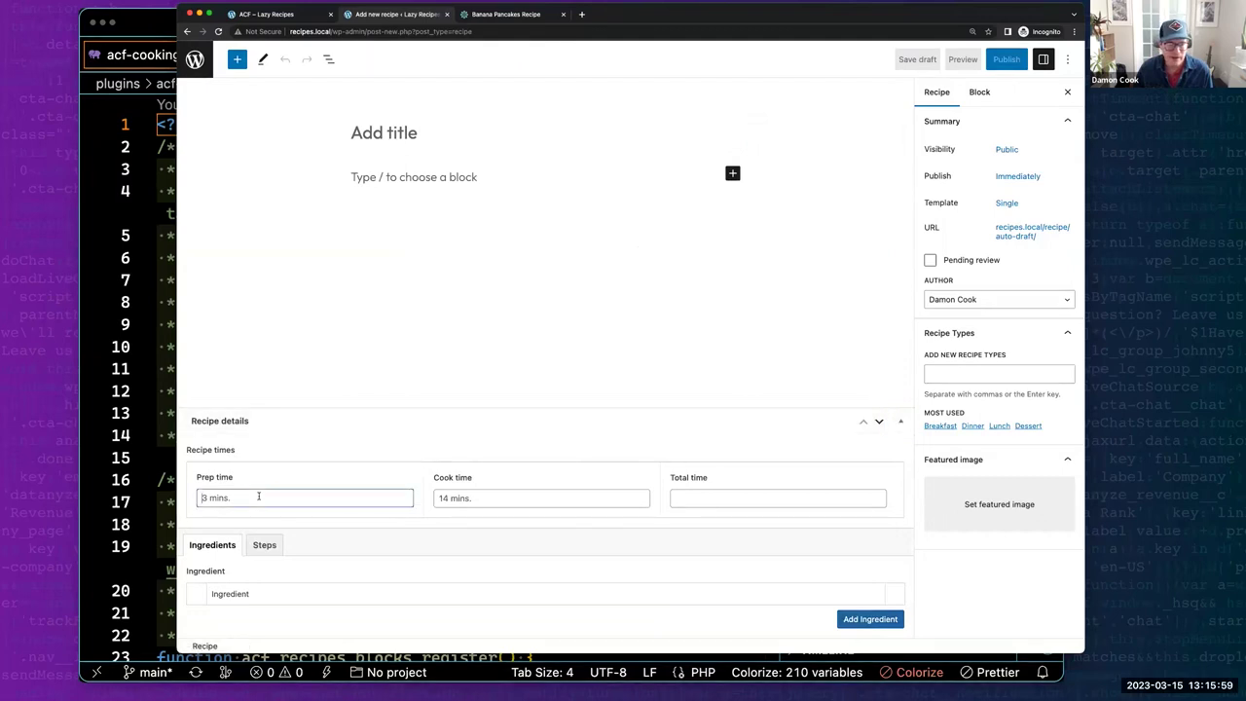
{"action": "left_click", "coordinate": [503, 501]}
{"action": "left_click", "coordinate": [726, 499]}
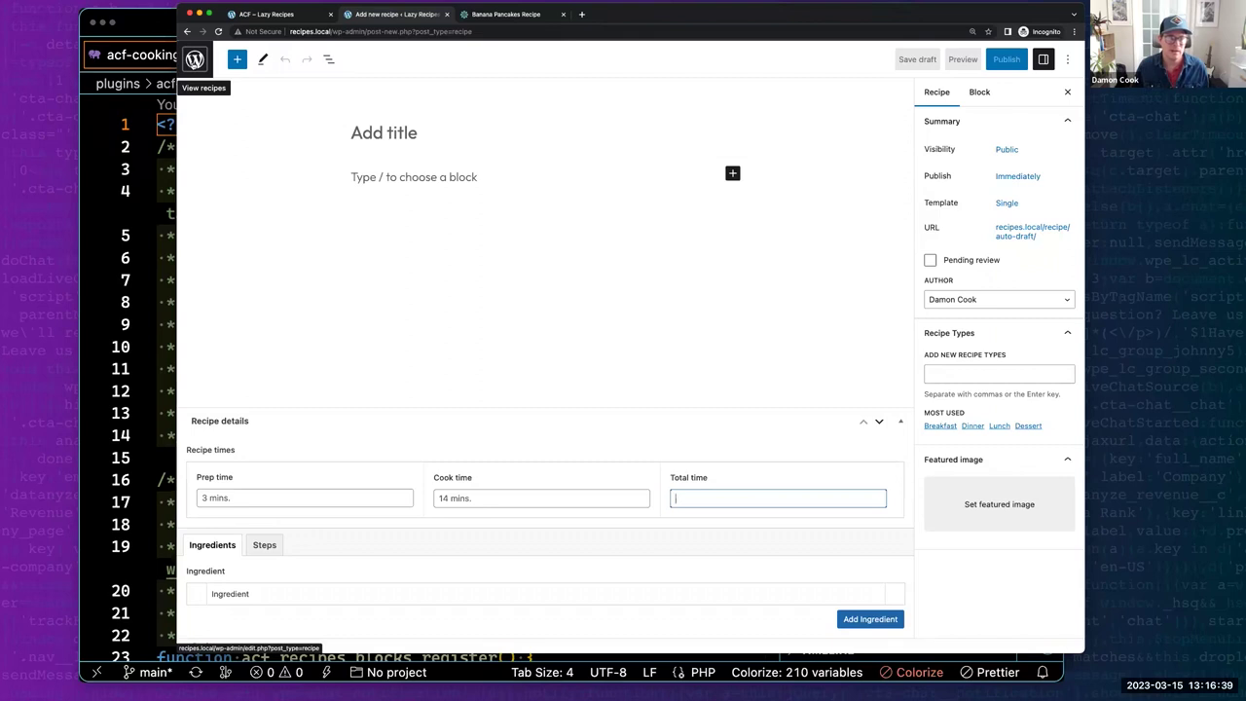
Go to the recipes list, visit the Lazy Recipes front end, then go back.
{"action": "left_click", "coordinate": [194, 61]}
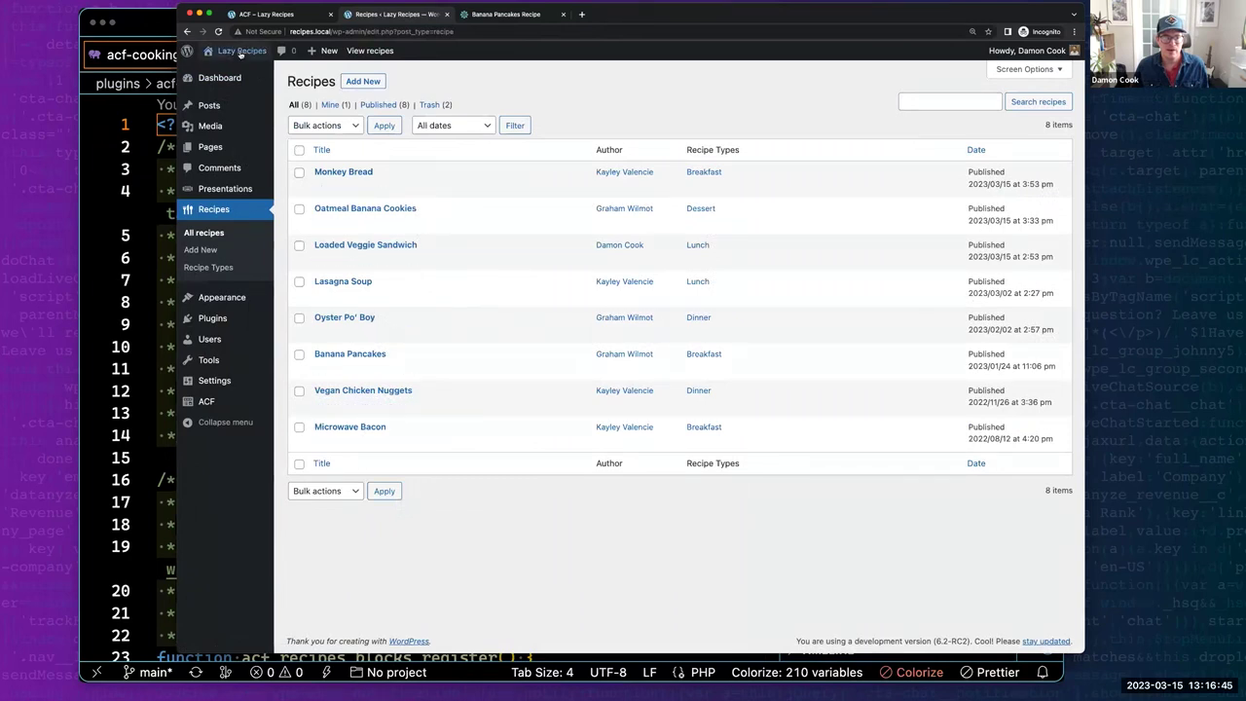
{"action": "mouse_move", "coordinate": [242, 50]}
{"action": "left_click", "coordinate": [230, 76]}
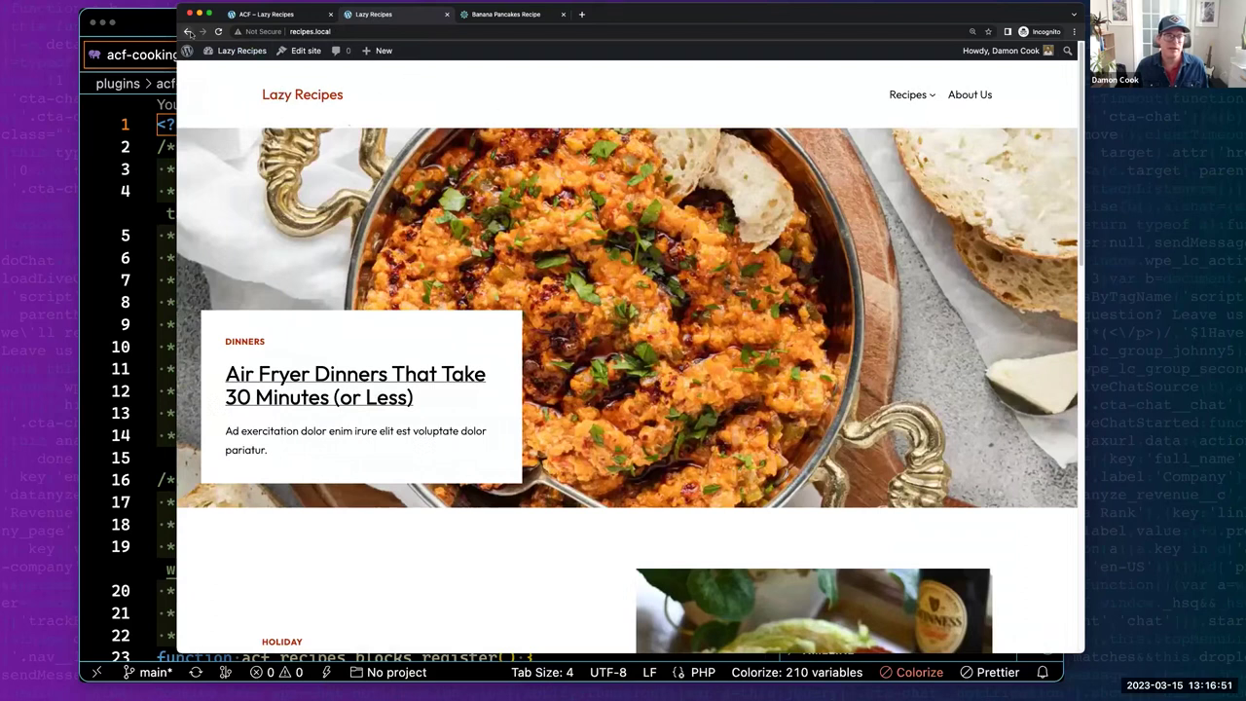
{"action": "left_click", "coordinate": [189, 32]}
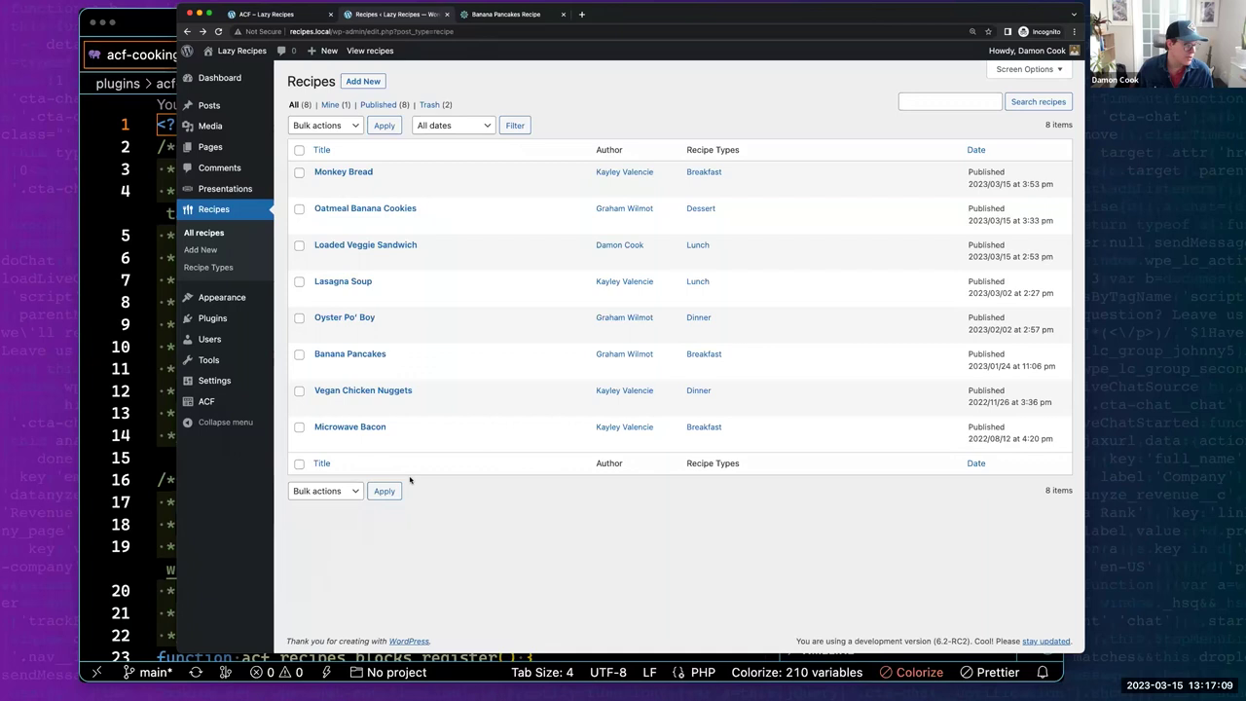
In acf-cooking-recipes.php, highlight the block registration code (lines 16–27) and the cook-prep-times folder name.
{"action": "key", "text": "super+Tab"}
{"action": "key", "text": "super+Tab"}
{"action": "key", "text": "super+Tab"}
{"action": "key", "text": "super+Tab"}
{"action": "key", "text": "super+Tab"}
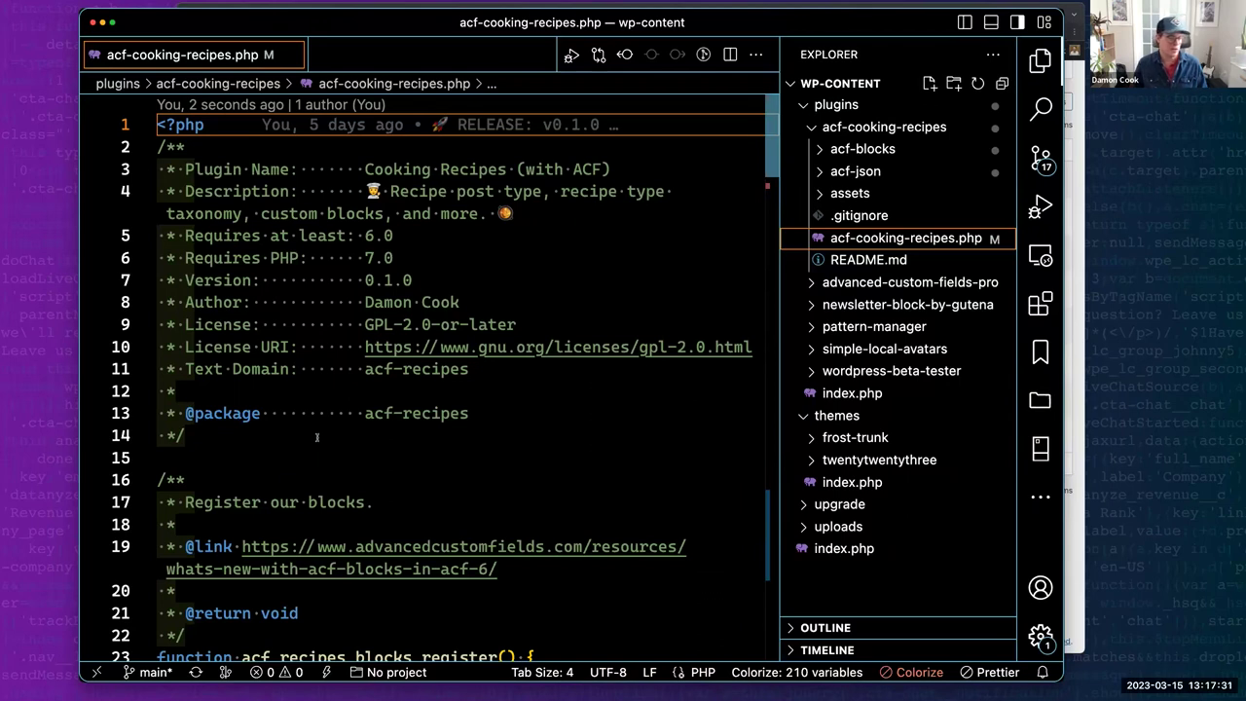
{"action": "scroll", "coordinate": [317, 437], "scroll_direction": "down", "scroll_amount": 5}
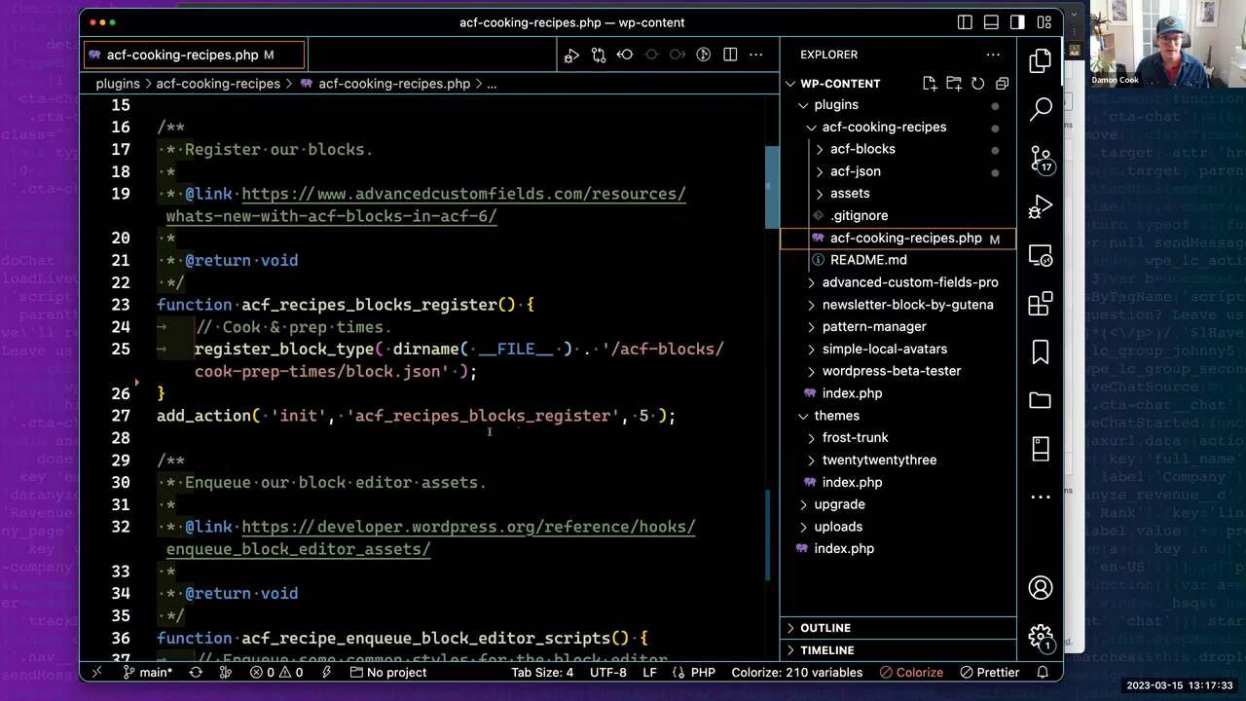
{"action": "left_click_drag", "start_coordinate": [681, 418], "coordinate": [161, 127]}
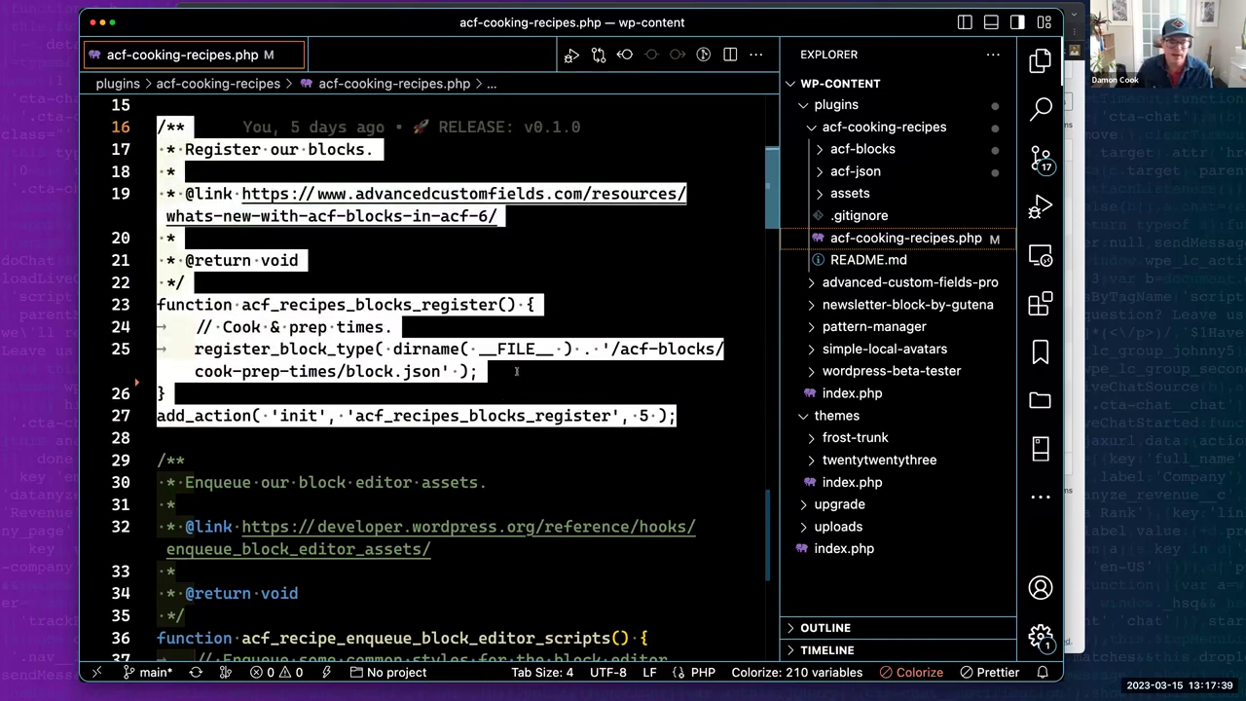
{"action": "left_click", "coordinate": [481, 371]}
{"action": "left_click_drag", "start_coordinate": [333, 371], "coordinate": [195, 371]}
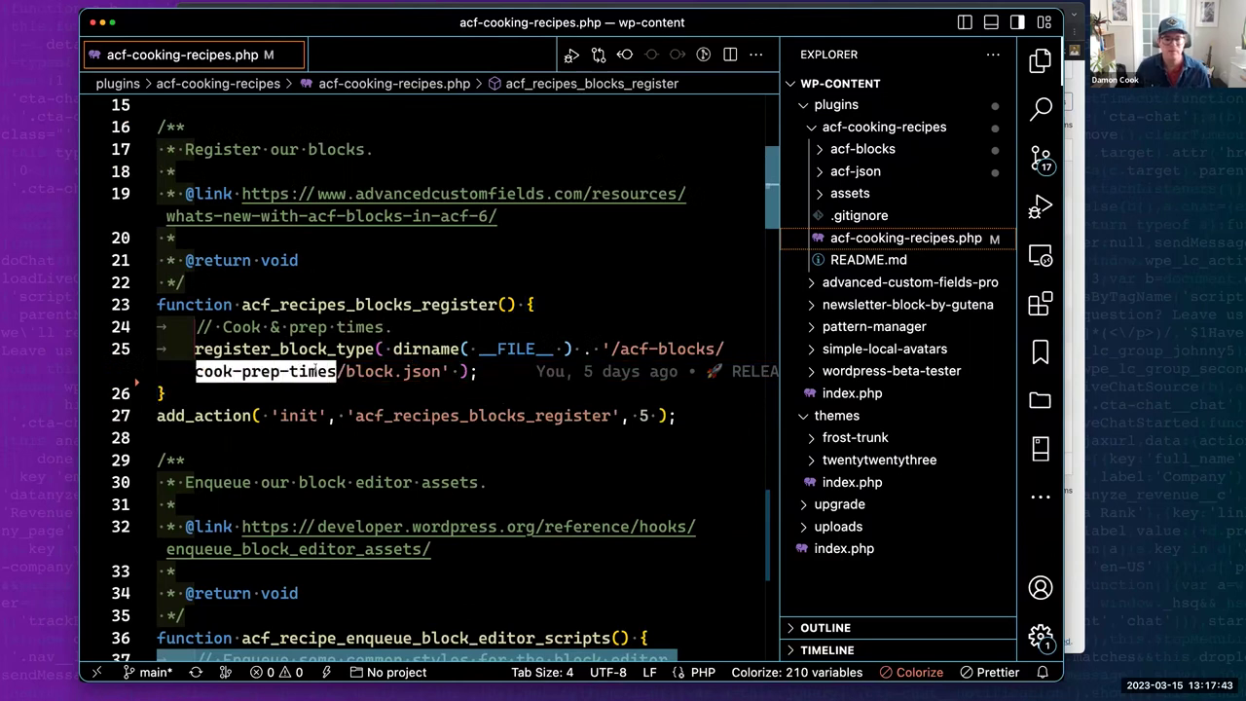
Highlight the editor styles function (lines 36–40) and the block category function name.
{"action": "scroll", "coordinate": [316, 371], "scroll_direction": "down", "scroll_amount": 5}
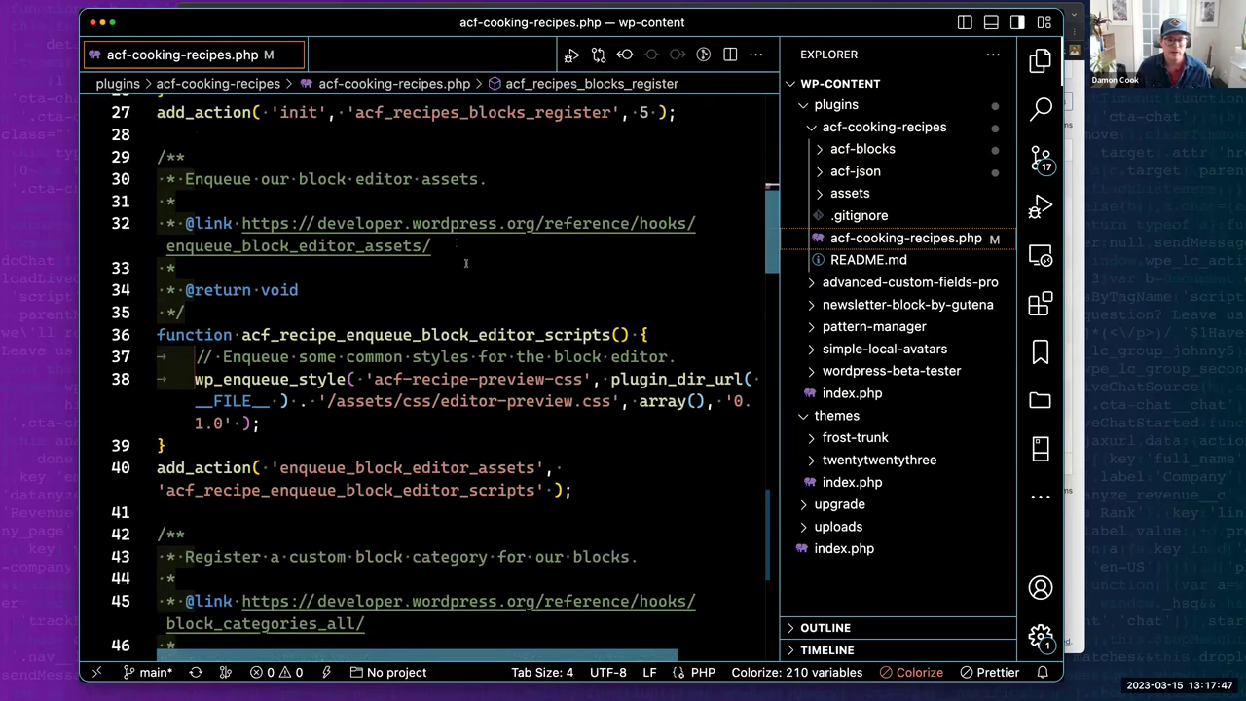
{"action": "left_click_drag", "start_coordinate": [580, 488], "coordinate": [157, 335]}
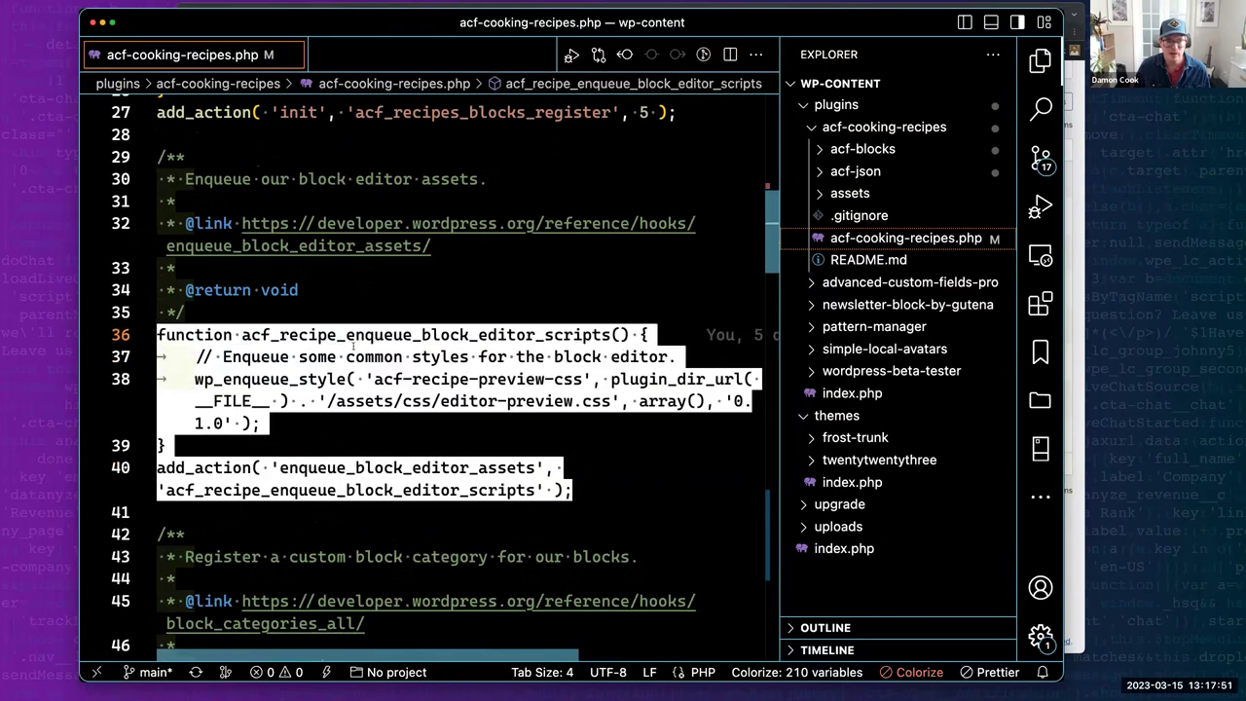
{"action": "scroll", "coordinate": [353, 345], "scroll_direction": "down", "scroll_amount": 5}
{"action": "scroll", "coordinate": [357, 345], "scroll_direction": "down", "scroll_amount": 2}
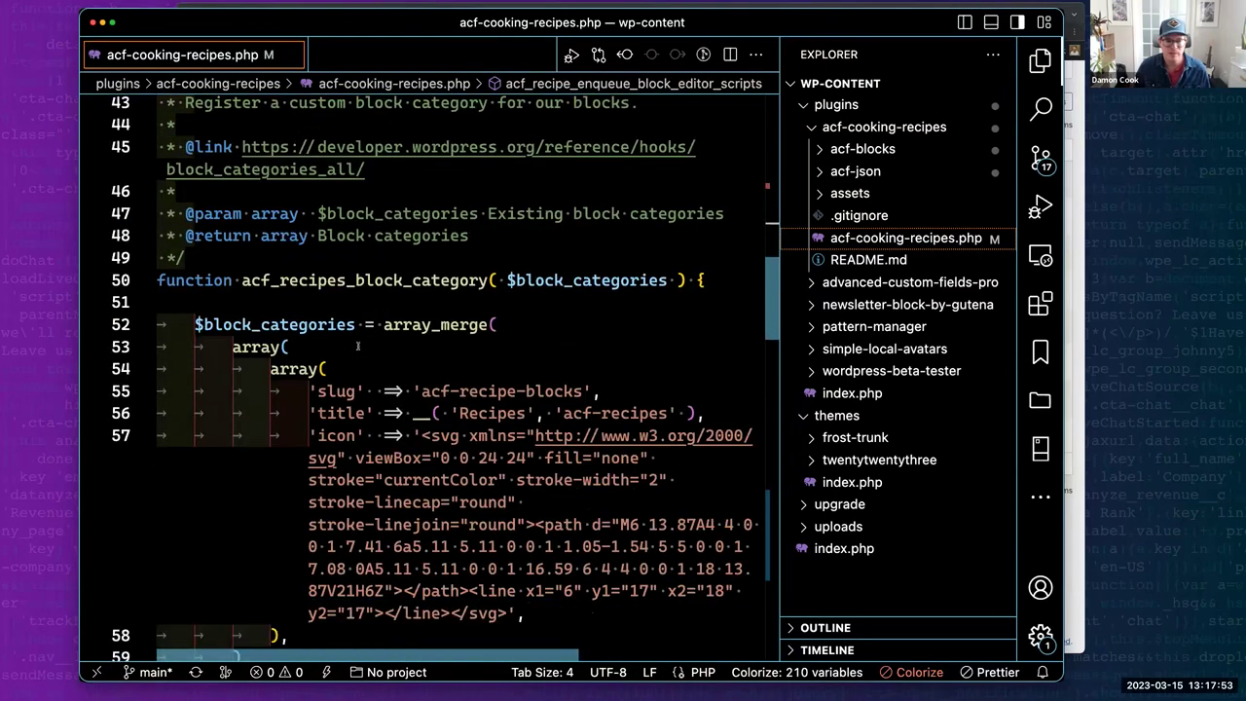
{"action": "scroll", "coordinate": [357, 346], "scroll_direction": "down", "scroll_amount": 3}
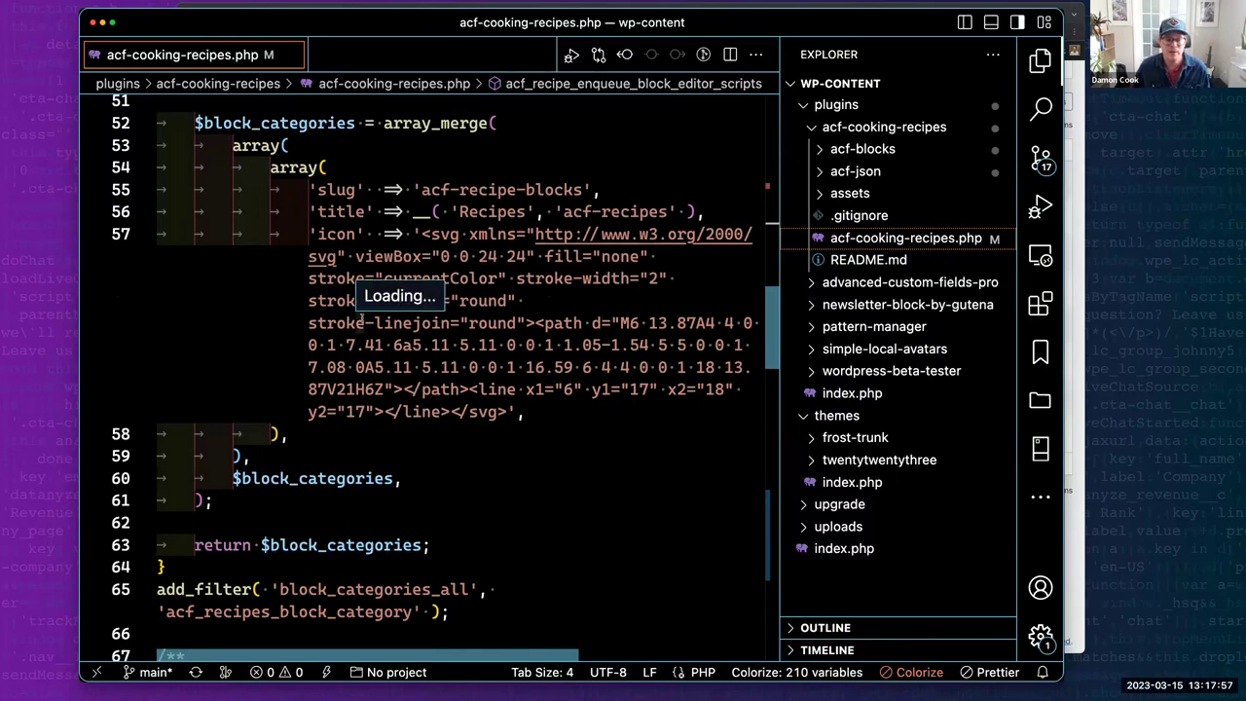
{"action": "scroll", "coordinate": [360, 326], "scroll_direction": "up", "scroll_amount": 4}
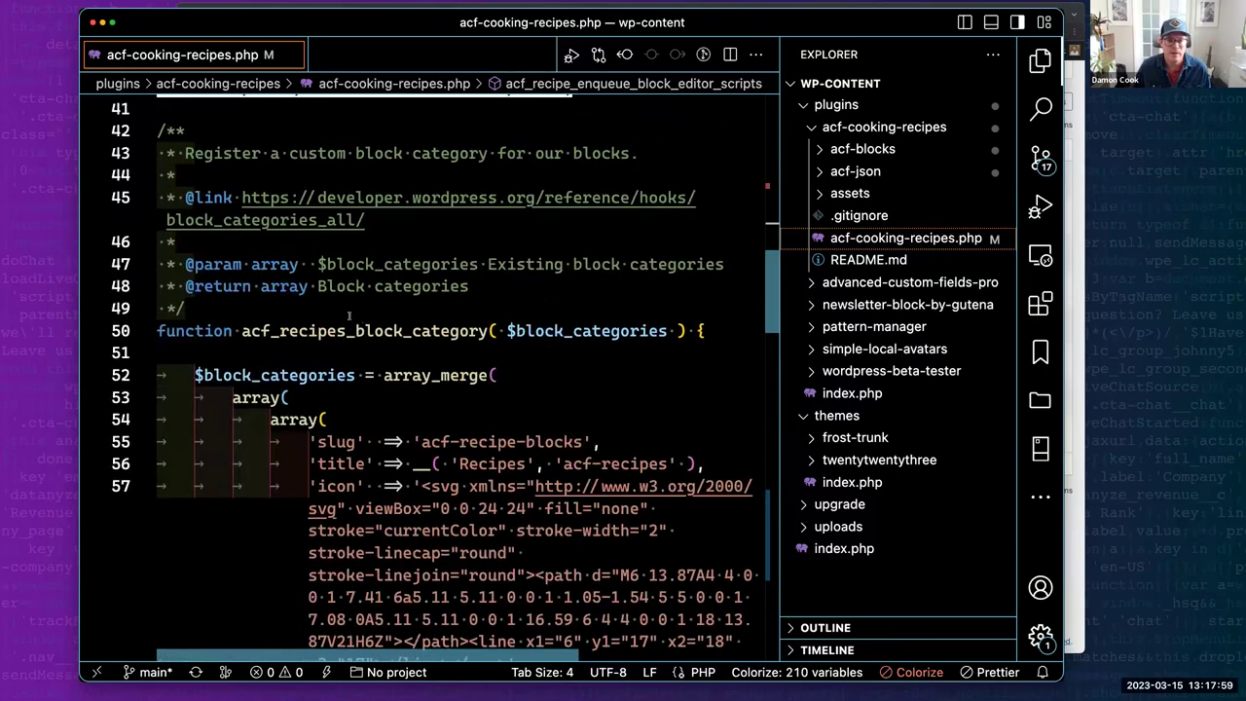
{"action": "left_click_drag", "start_coordinate": [432, 331], "coordinate": [357, 331]}
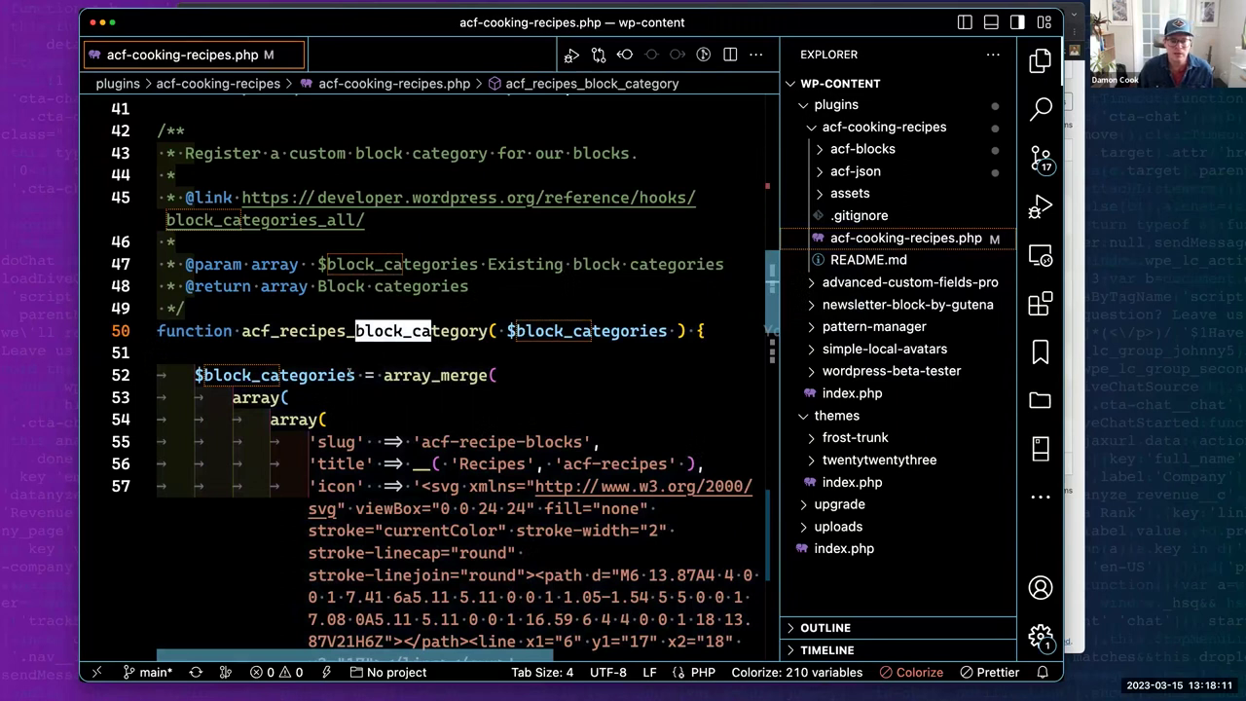
Highlight the ACF JSON save and load path filters at lines 80–82.
{"action": "scroll", "coordinate": [349, 362], "scroll_direction": "down", "scroll_amount": 2}
{"action": "scroll", "coordinate": [349, 370], "scroll_direction": "down", "scroll_amount": 8}
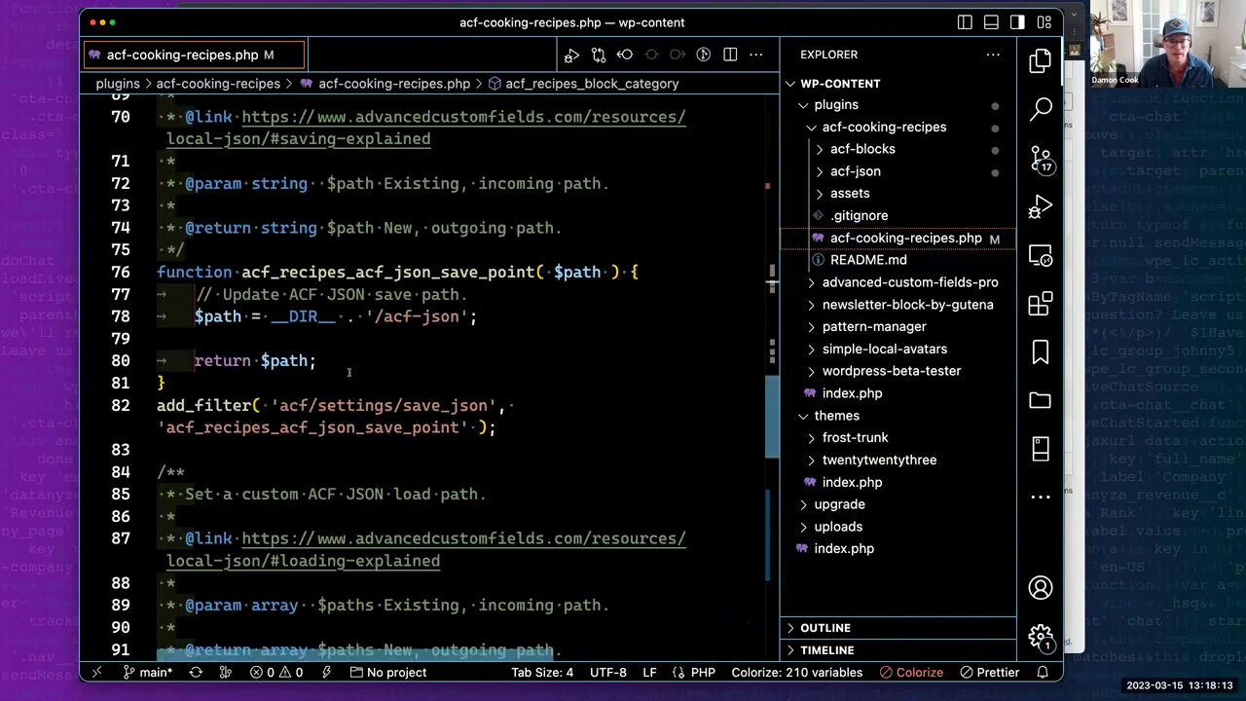
{"action": "left_click_drag", "start_coordinate": [497, 436], "coordinate": [316, 360]}
Highlight the pattern category code at lines 115–116, then return to the browser.
{"action": "scroll", "coordinate": [417, 428], "scroll_direction": "down", "scroll_amount": 2}
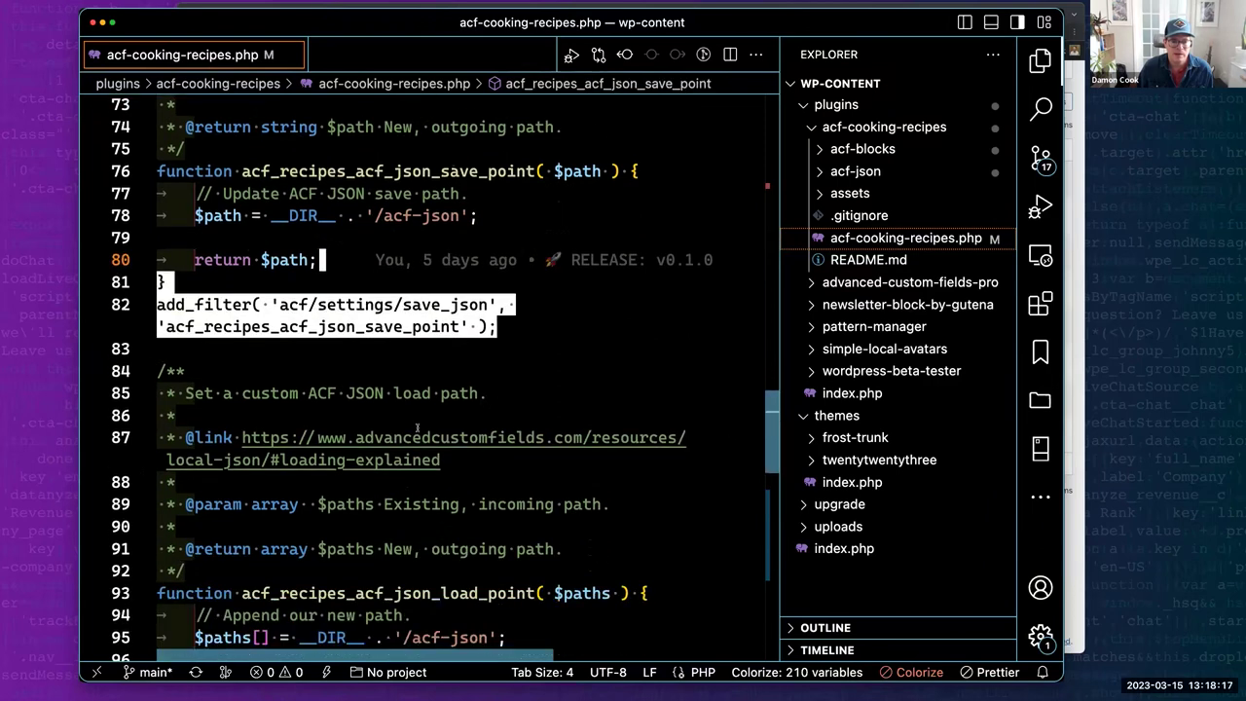
{"action": "scroll", "coordinate": [419, 433], "scroll_direction": "down", "scroll_amount": 1}
{"action": "scroll", "coordinate": [426, 457], "scroll_direction": "down", "scroll_amount": 2}
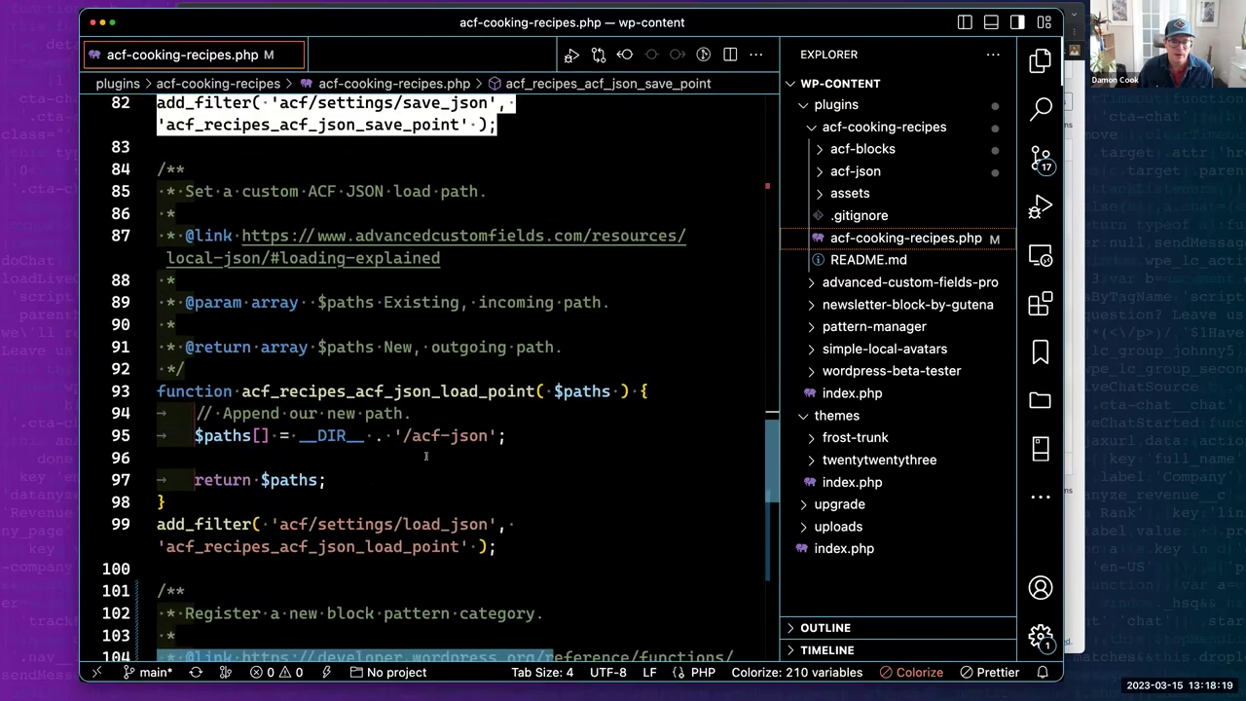
{"action": "scroll", "coordinate": [425, 457], "scroll_direction": "down", "scroll_amount": 5}
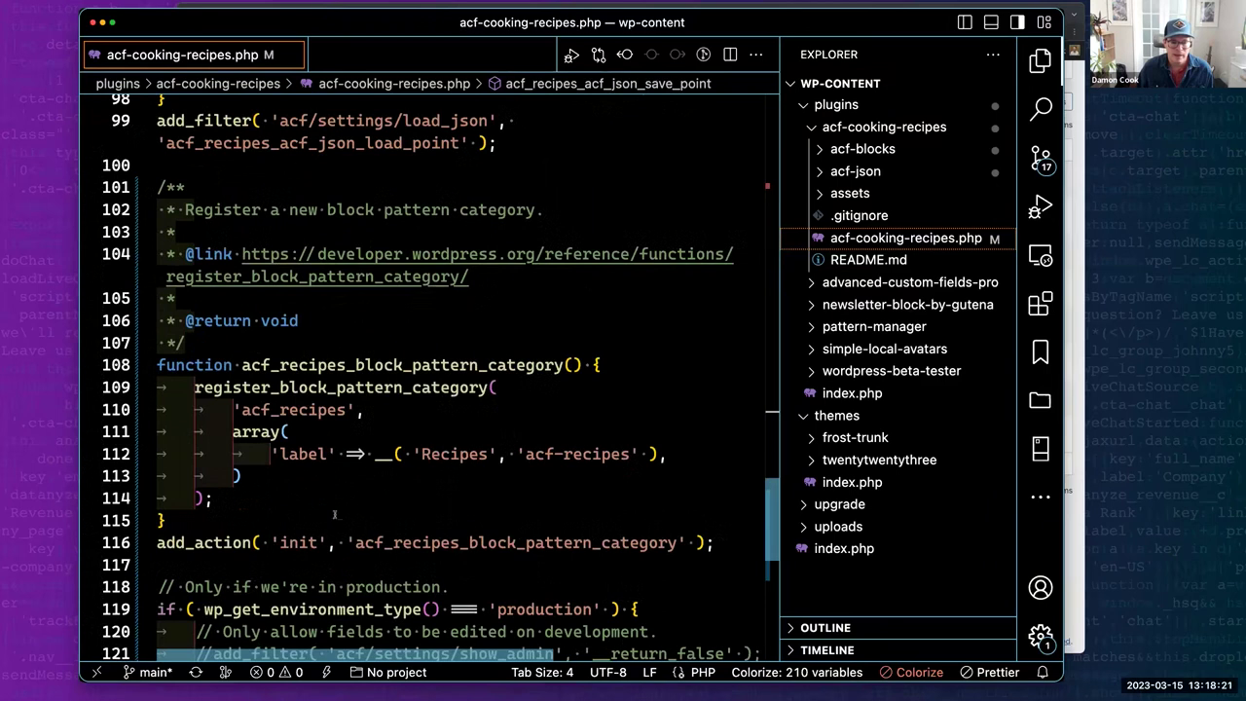
{"action": "left_click_drag", "start_coordinate": [385, 545], "coordinate": [185, 521]}
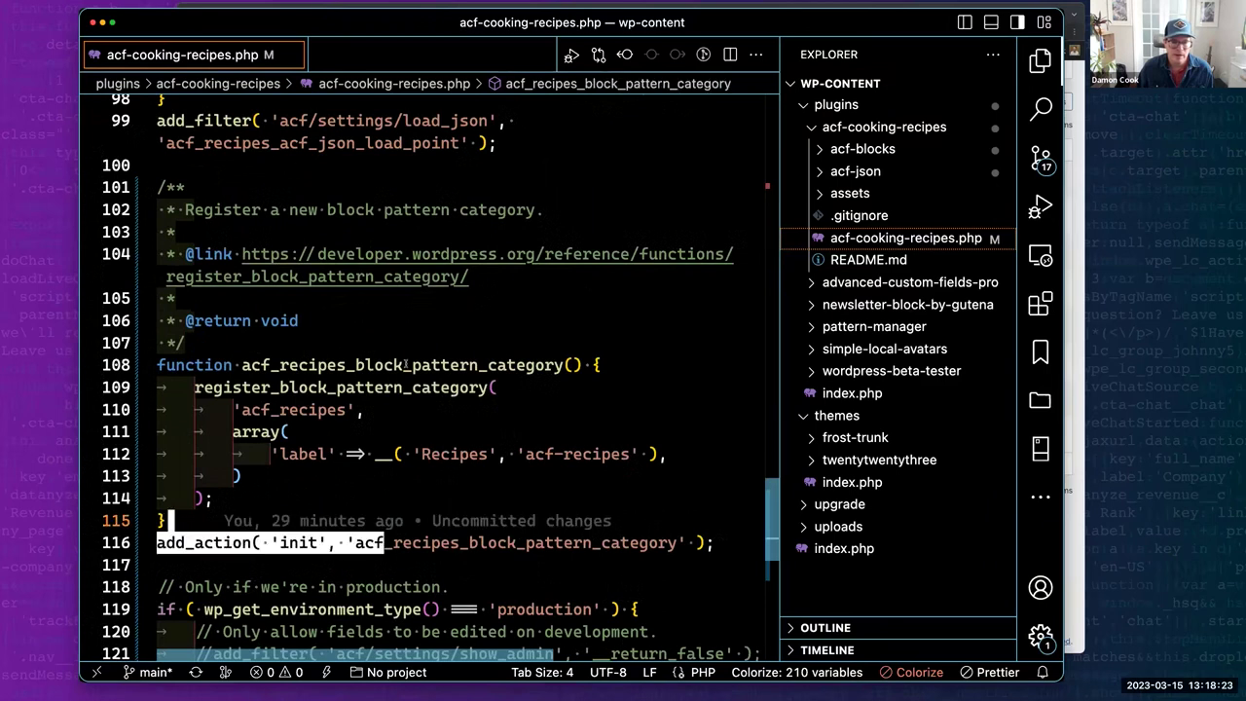
{"action": "mouse_move", "coordinate": [431, 361]}
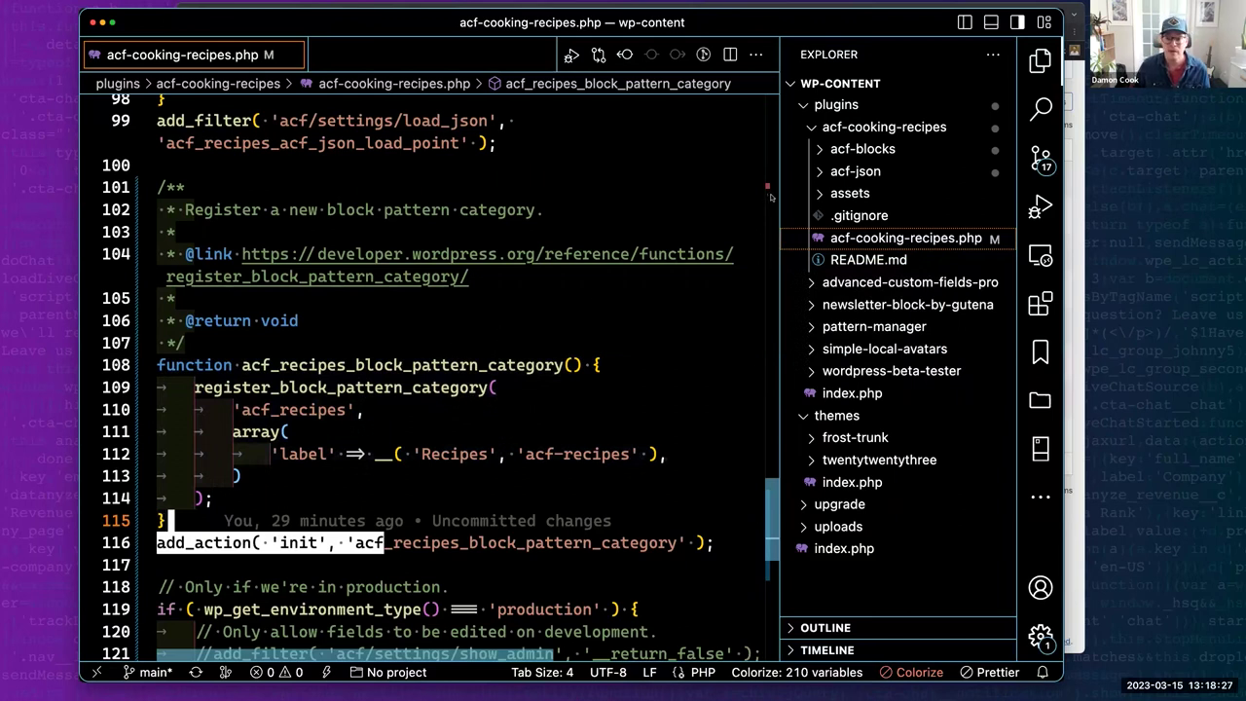
{"action": "key", "text": "super+Tab"}
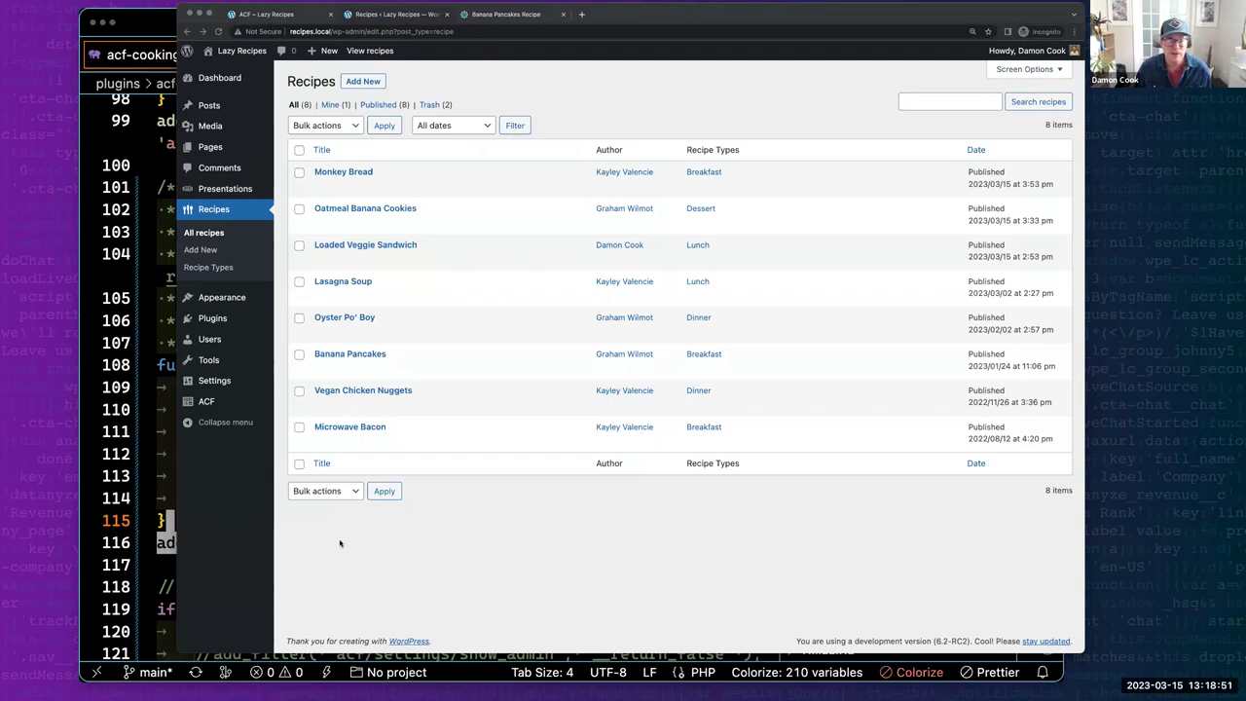
Activate the Pattern Manager plugin from the installed Plugins list.
{"action": "left_click", "coordinate": [267, 179]}
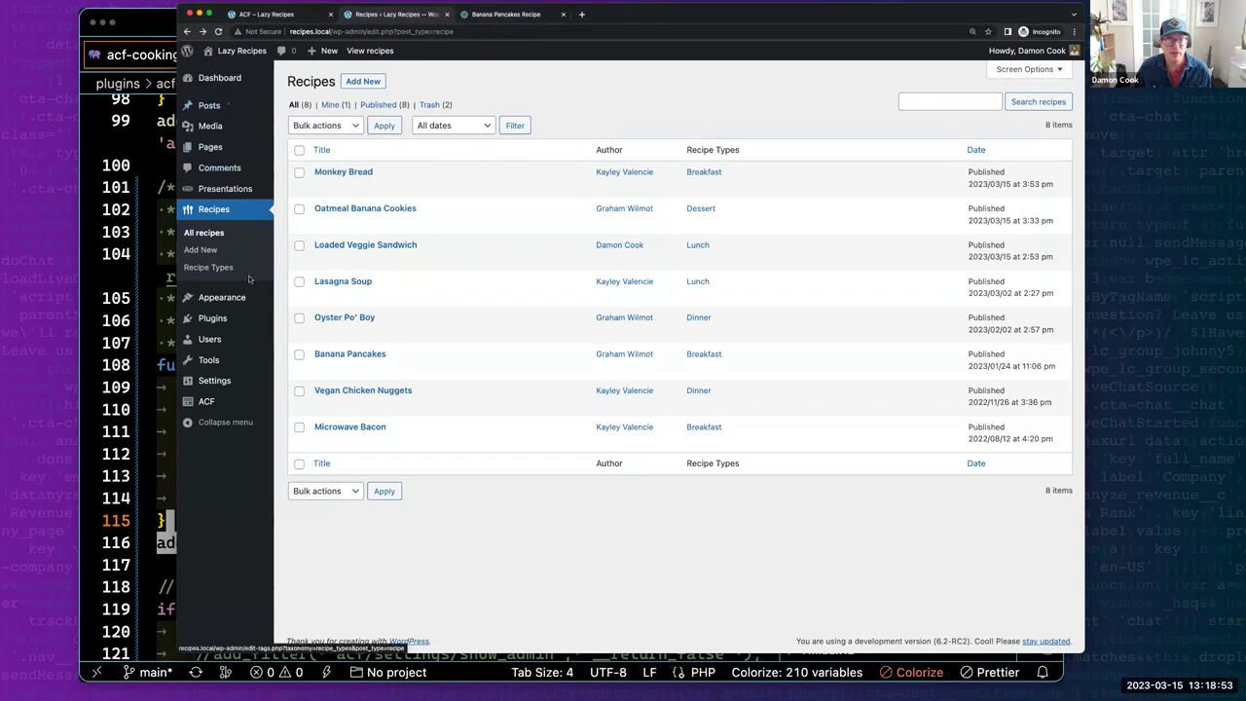
{"action": "left_click", "coordinate": [226, 319]}
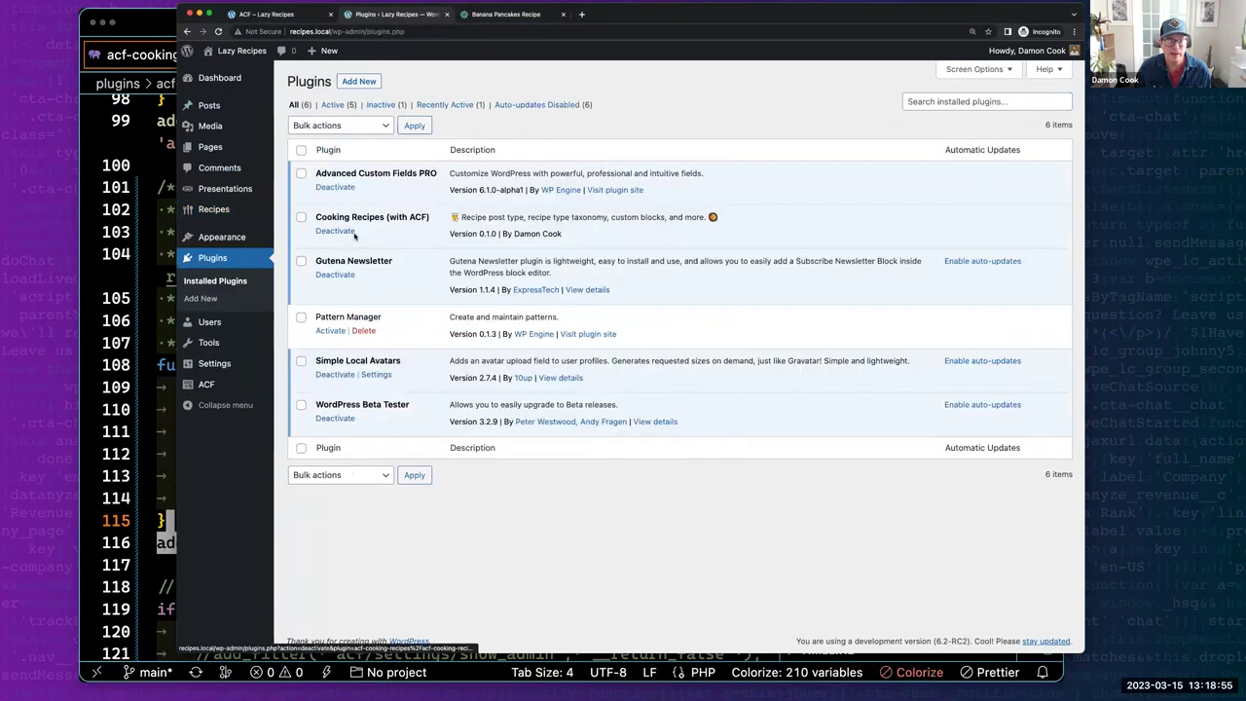
{"action": "left_click", "coordinate": [330, 331]}
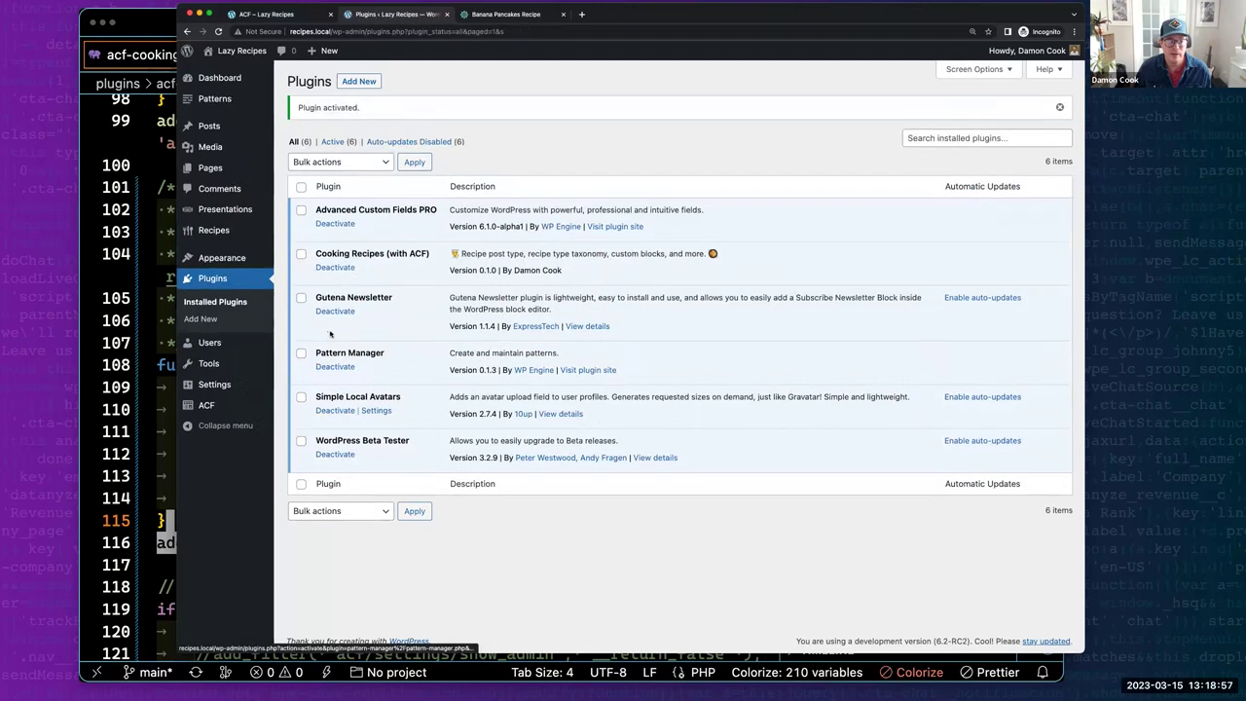
{"action": "mouse_move", "coordinate": [253, 251]}
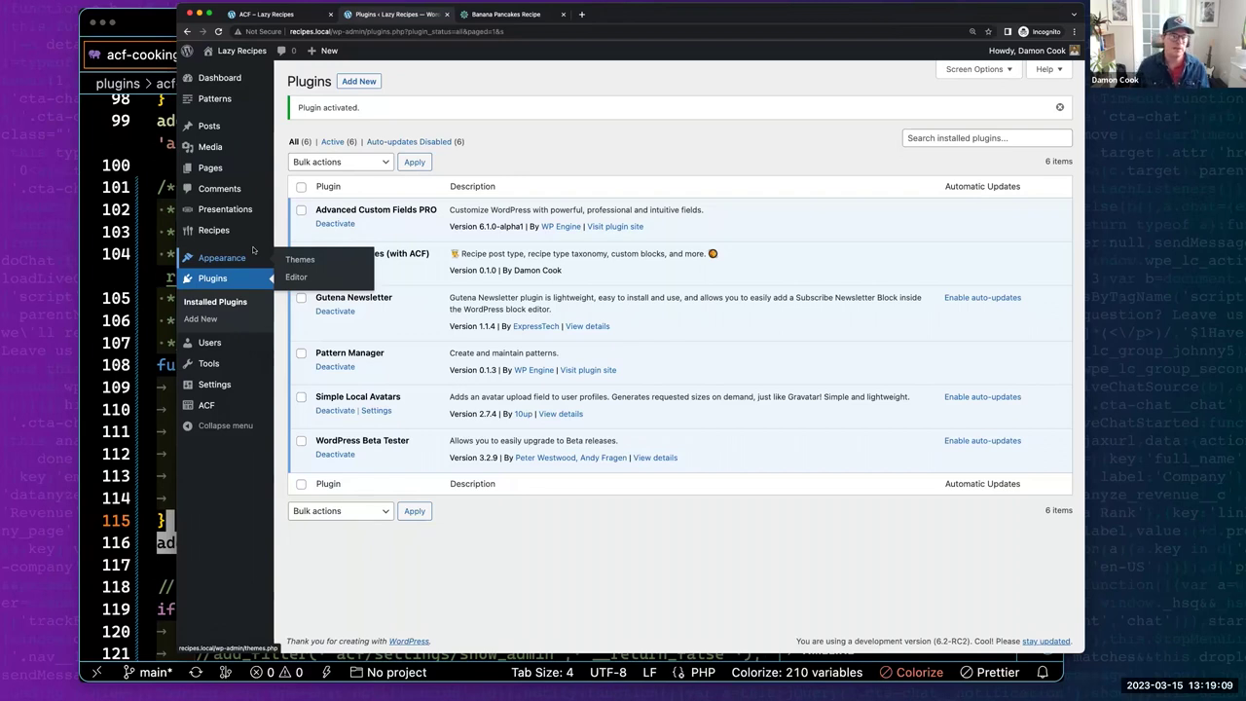
{"action": "mouse_move", "coordinate": [217, 126]}
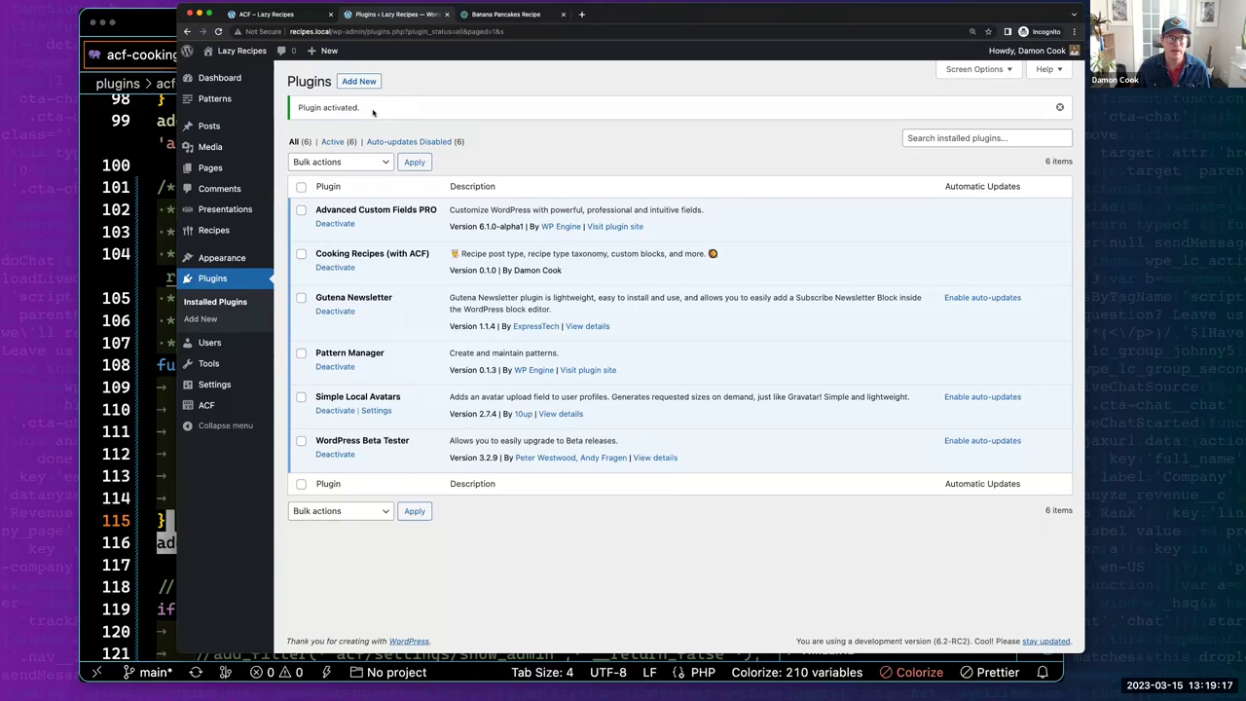
Add an Image block with the bread photo from the Media Library to Hello world!
{"action": "left_click", "coordinate": [209, 126]}
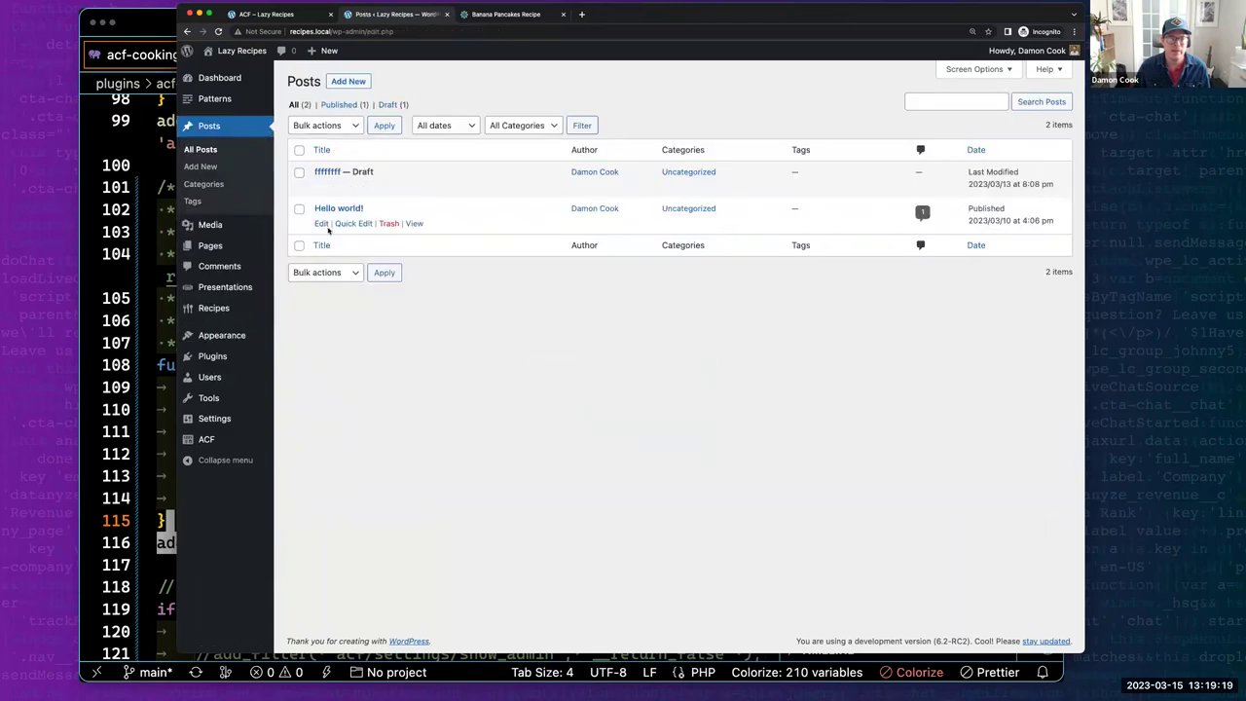
{"action": "left_click", "coordinate": [321, 223]}
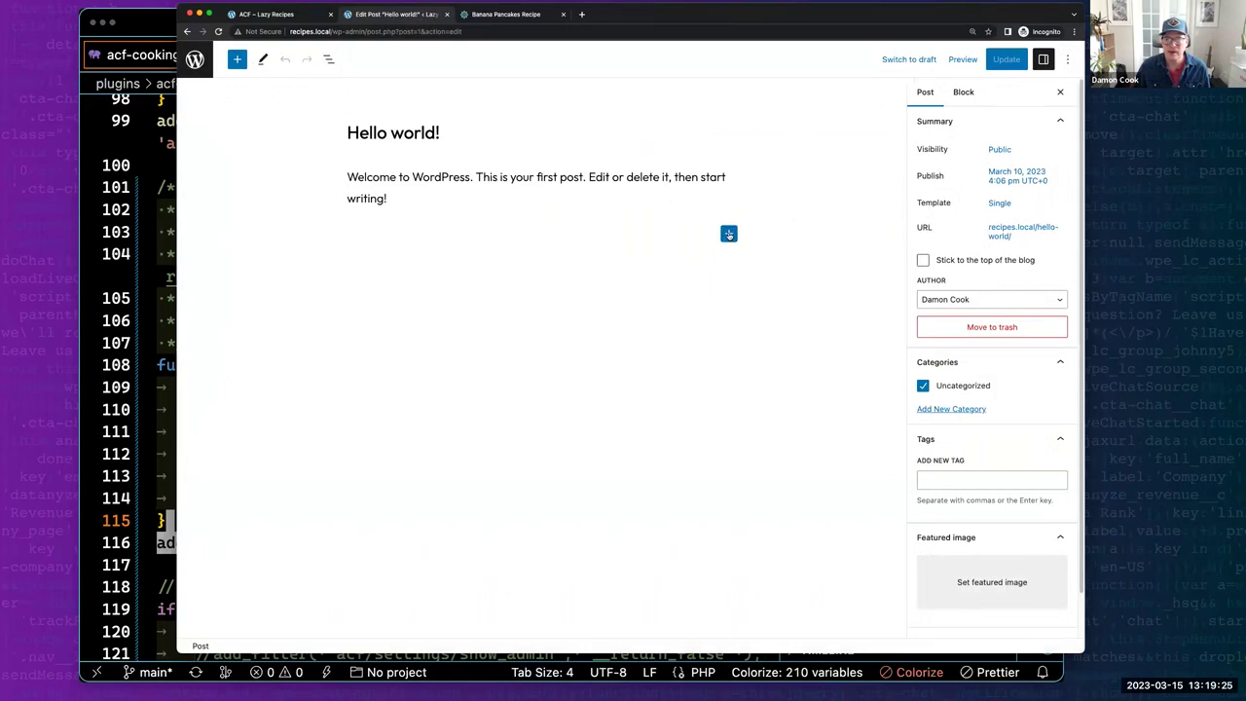
{"action": "left_click", "coordinate": [728, 234]}
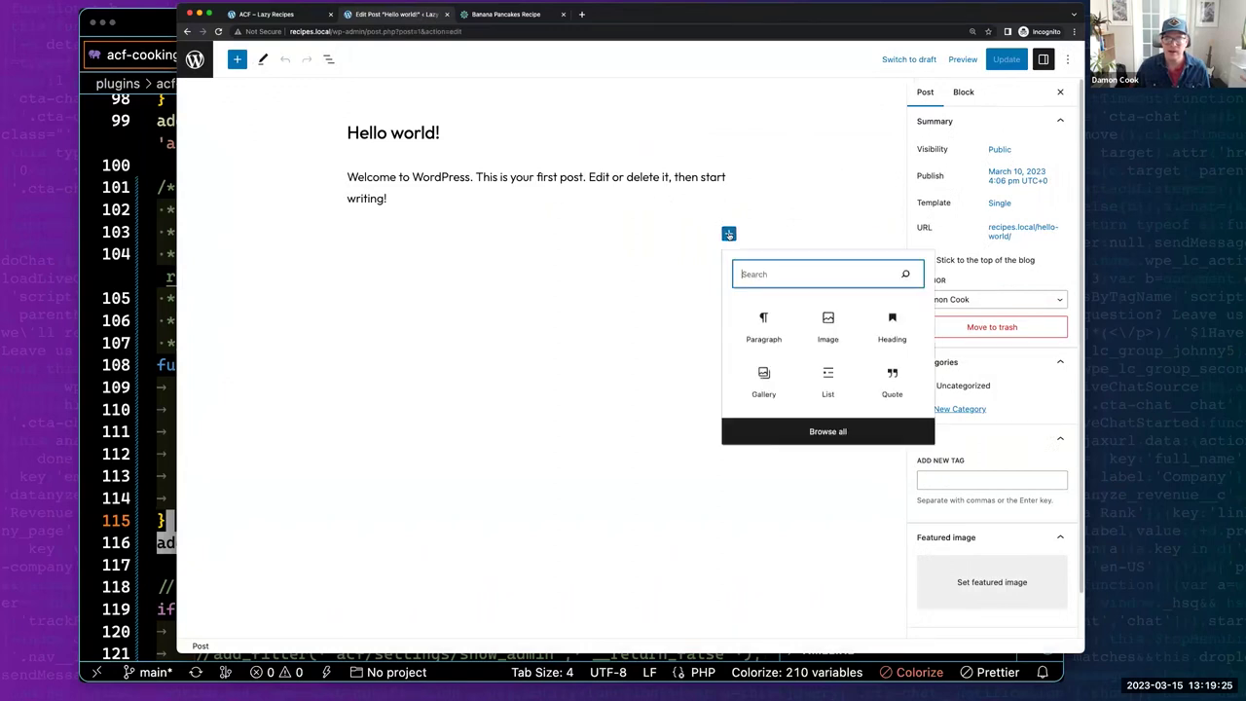
{"action": "left_click", "coordinate": [828, 326]}
{"action": "left_click", "coordinate": [433, 314]}
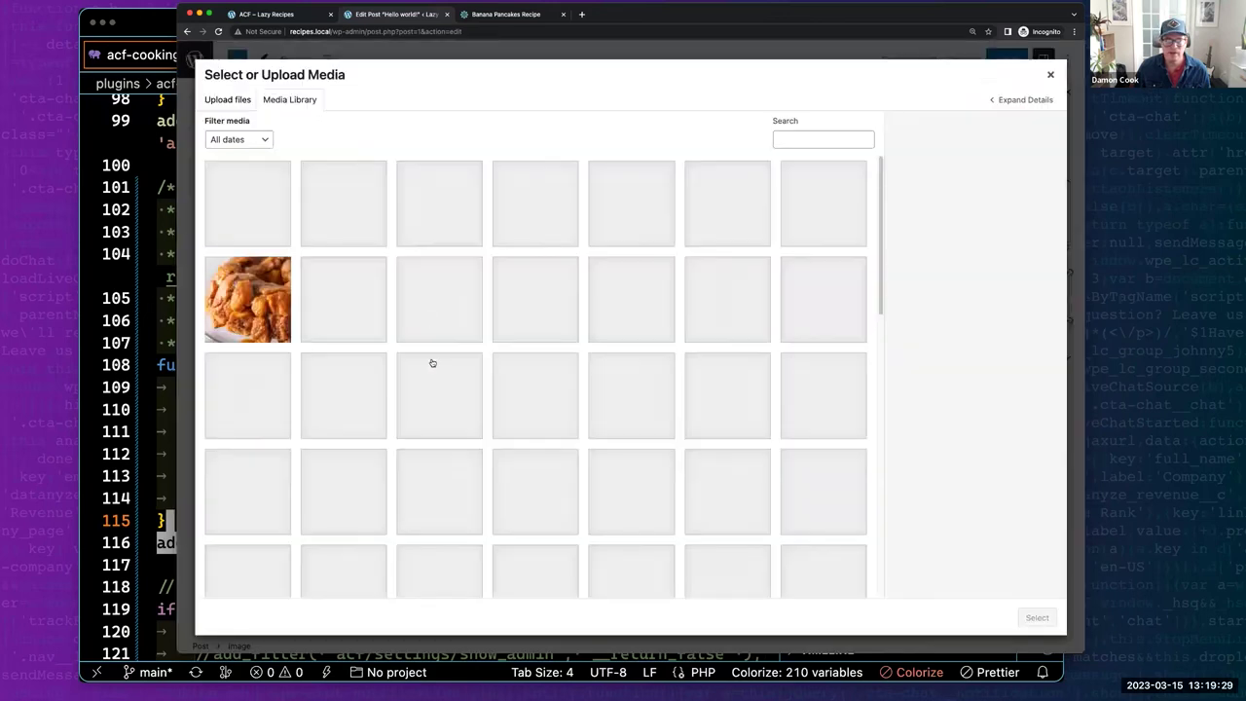
{"action": "left_click", "coordinate": [362, 226]}
{"action": "left_click", "coordinate": [1036, 617]}
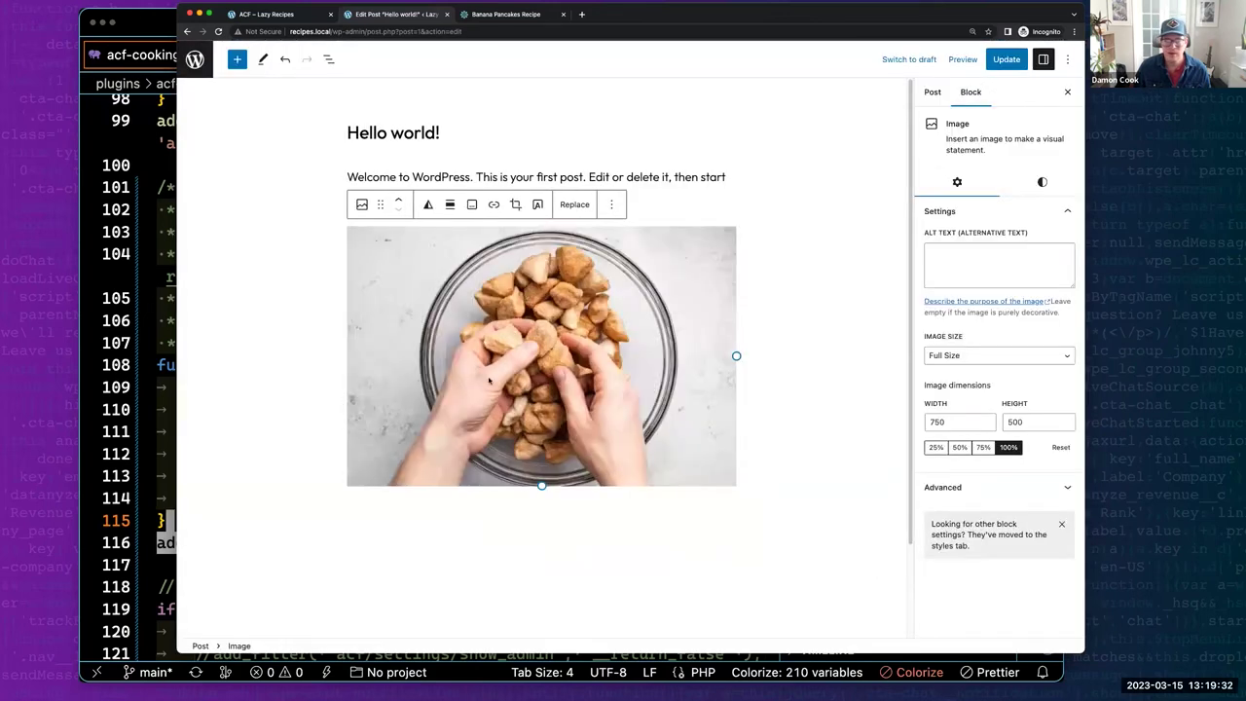
Select the paragraph and image in List View, then leave the editor without saving.
{"action": "left_click", "coordinate": [328, 59]}
{"action": "left_click", "coordinate": [356, 123], "text": "shift"}
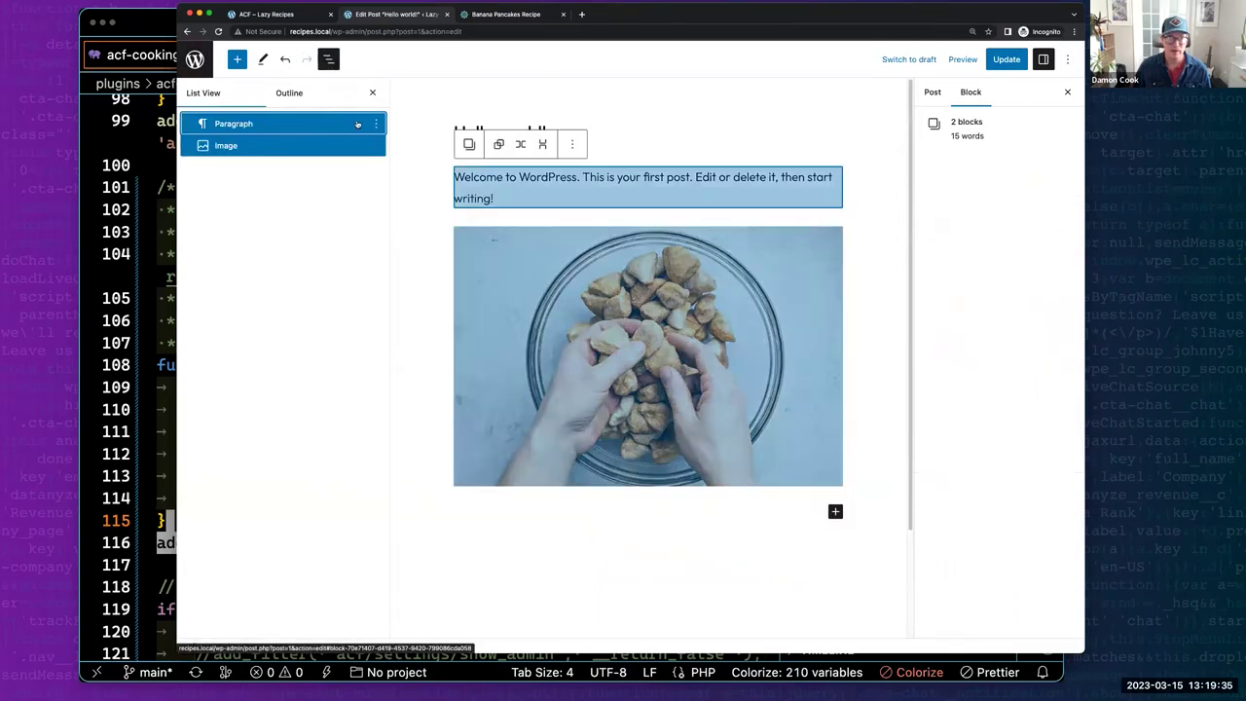
{"action": "left_click", "coordinate": [377, 125]}
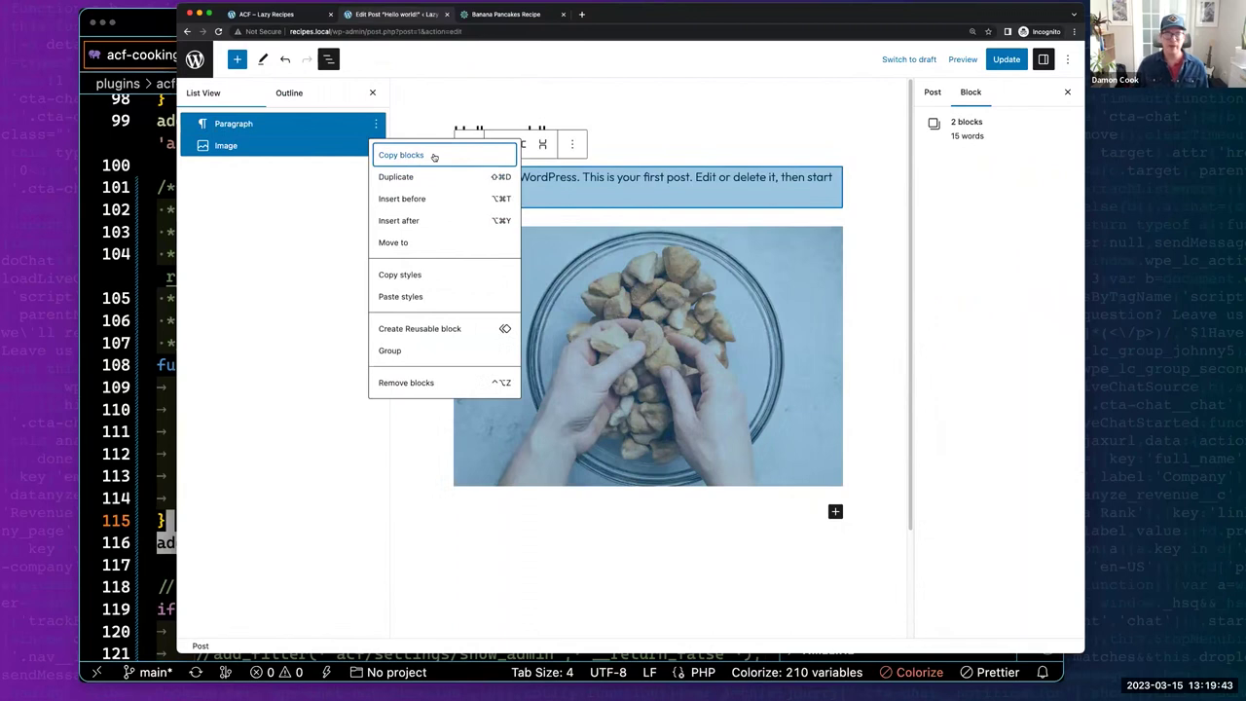
{"action": "left_click", "coordinate": [450, 74]}
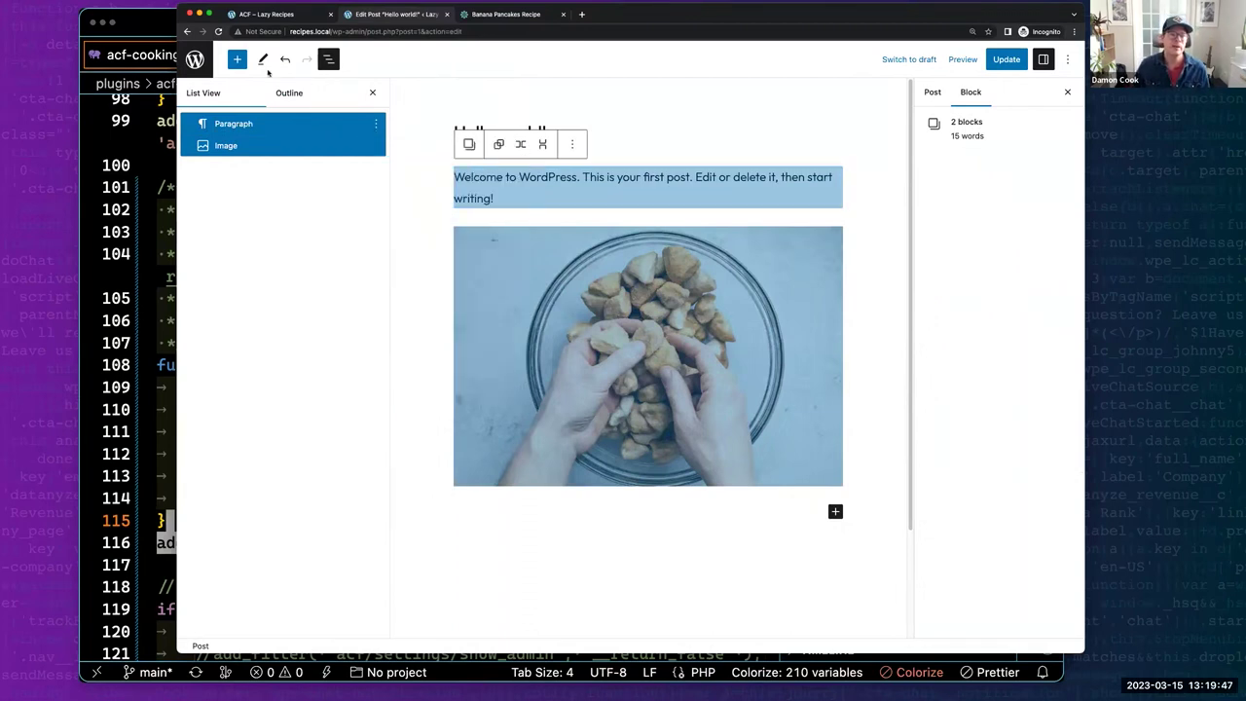
{"action": "left_click", "coordinate": [194, 59]}
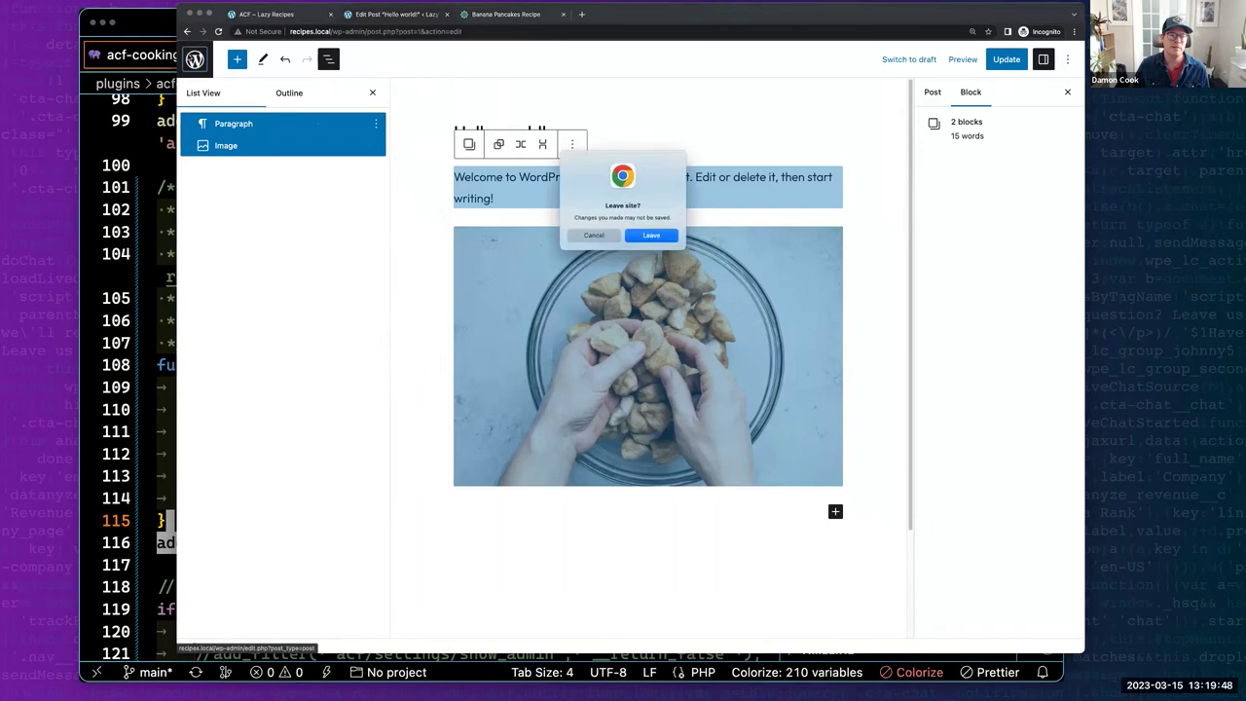
{"action": "left_click", "coordinate": [651, 235]}
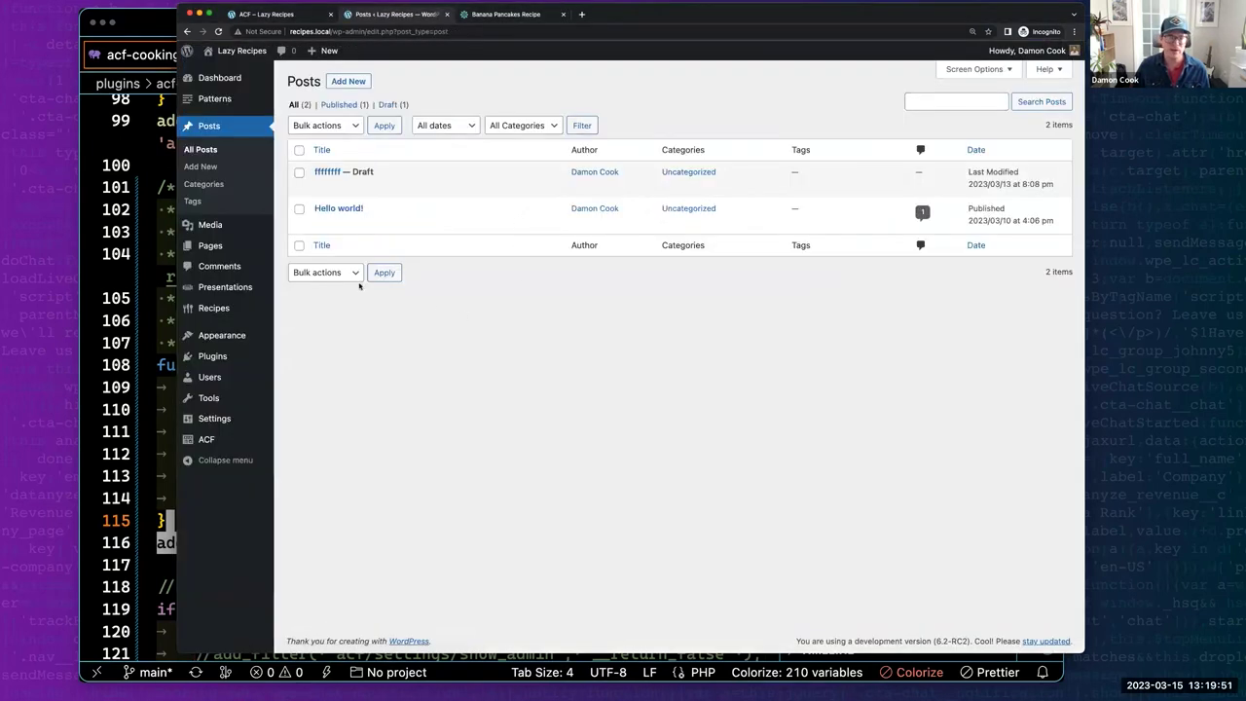
Filter Pattern Manager to the Recipe category and open Recipe [full-page, complex] for editing.
{"action": "left_click", "coordinate": [230, 101]}
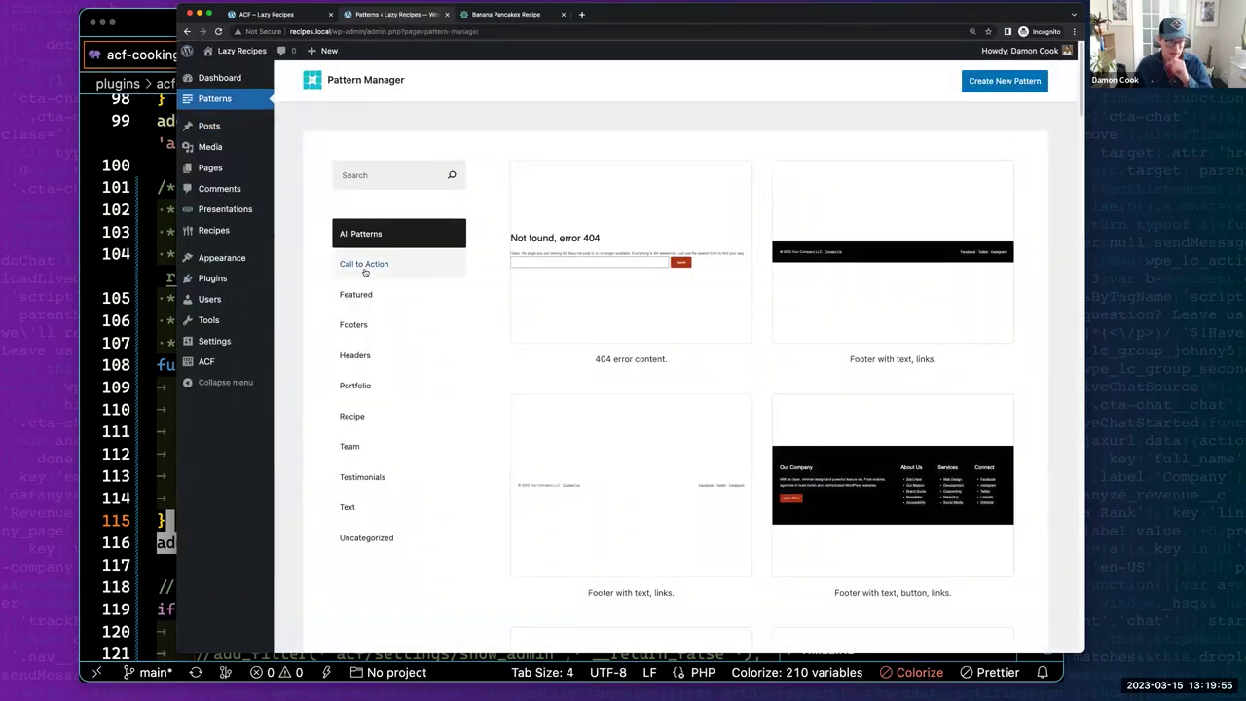
{"action": "left_click", "coordinate": [369, 416]}
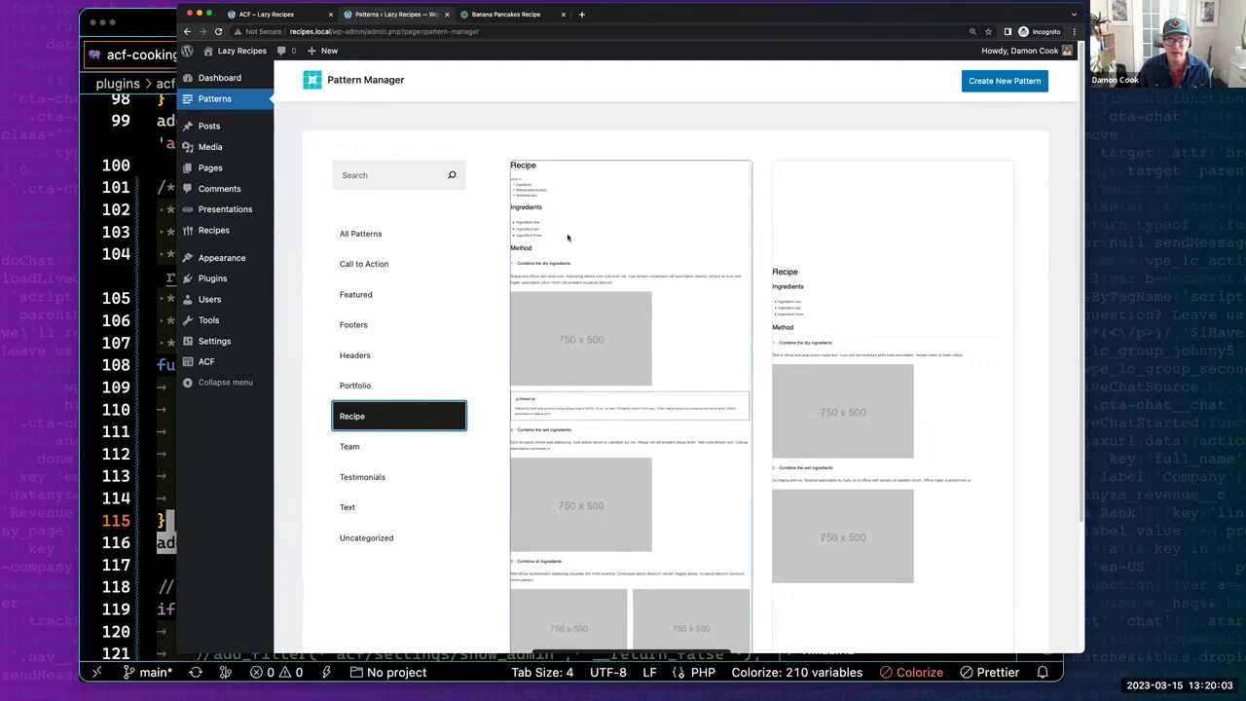
{"action": "scroll", "coordinate": [766, 322], "scroll_direction": "down", "scroll_amount": 1}
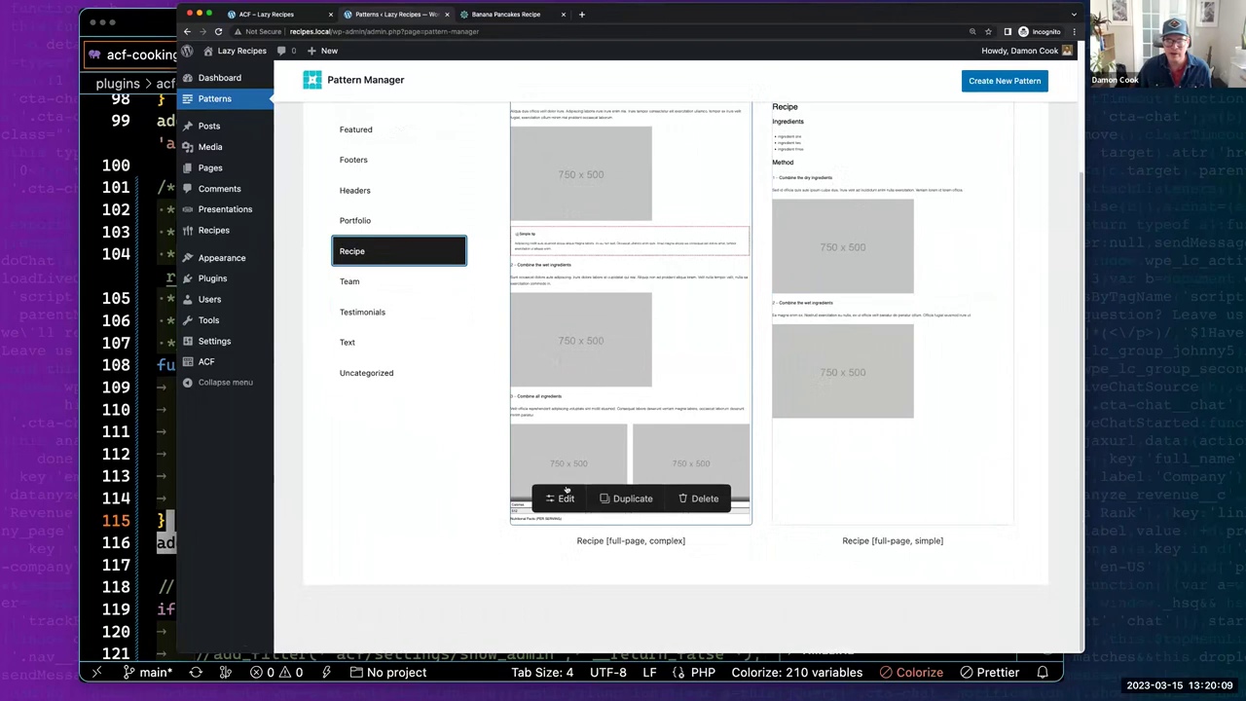
{"action": "scroll", "coordinate": [541, 503], "scroll_direction": "up", "scroll_amount": 3}
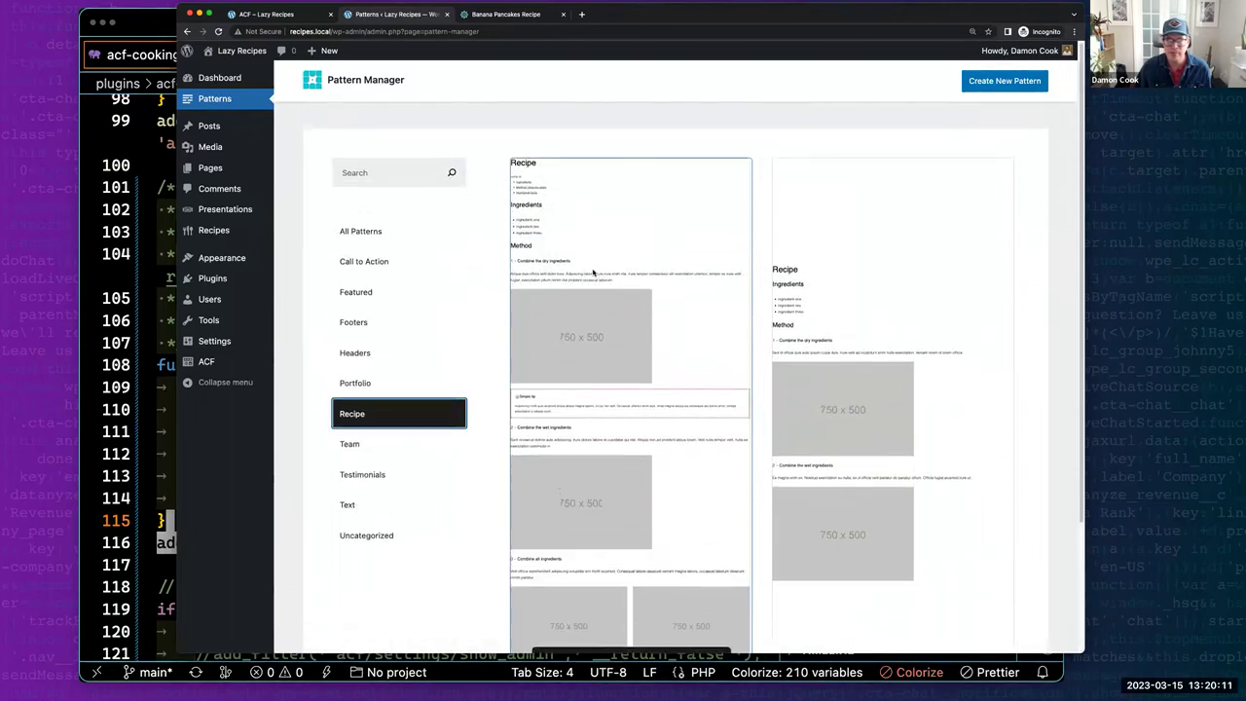
{"action": "scroll", "coordinate": [584, 311], "scroll_direction": "down", "scroll_amount": 3}
{"action": "left_click", "coordinate": [561, 499]}
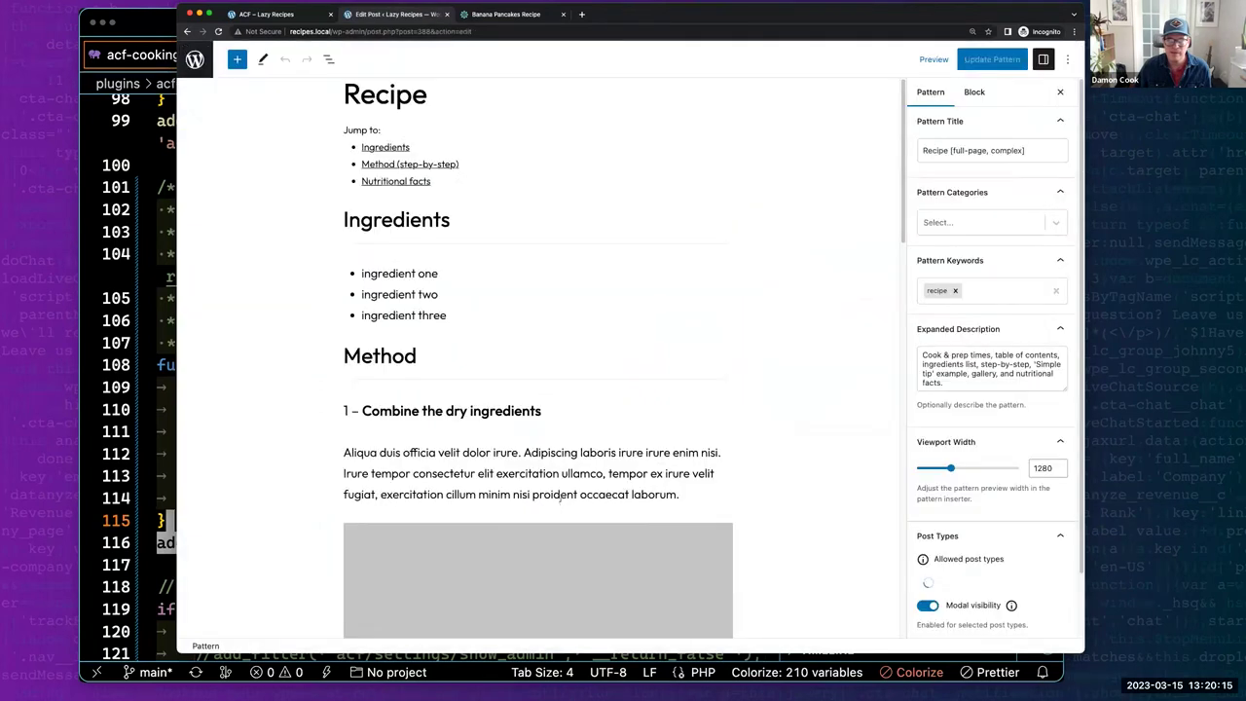
Insert a Cook & prep times block above the Group holding the jump links.
{"action": "left_click", "coordinate": [343, 130]}
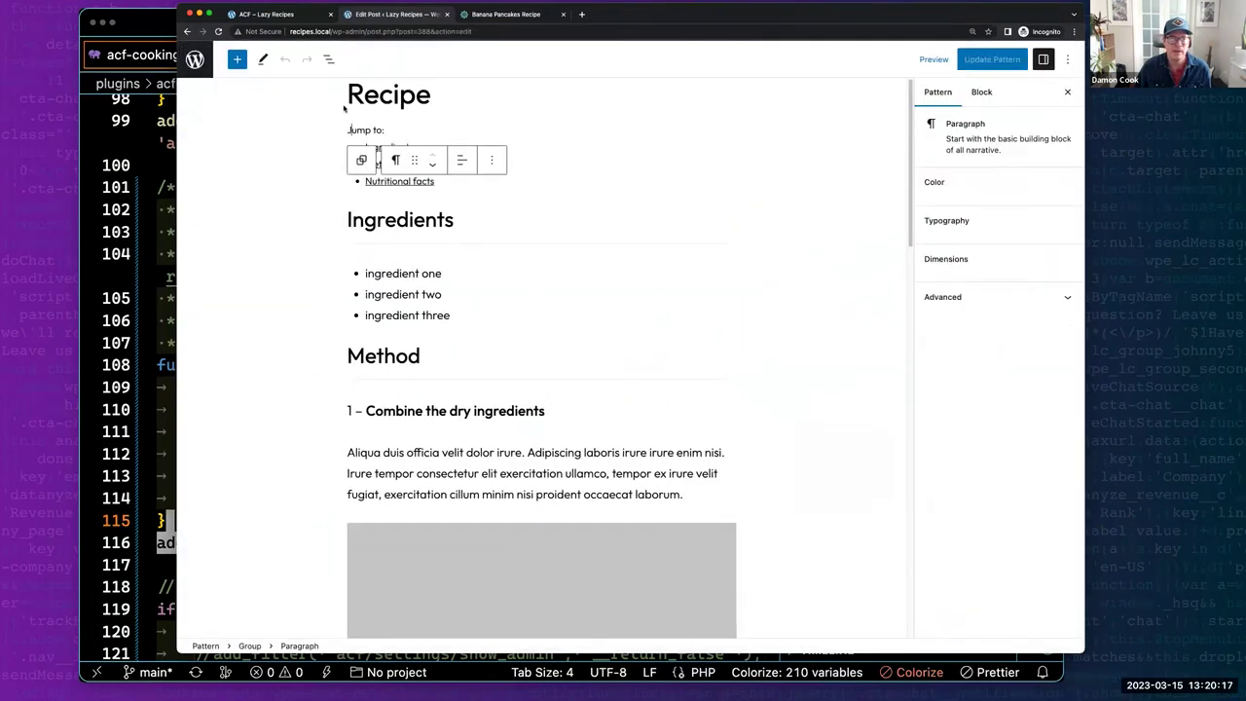
{"action": "key", "text": "ctrl+alt+o"}
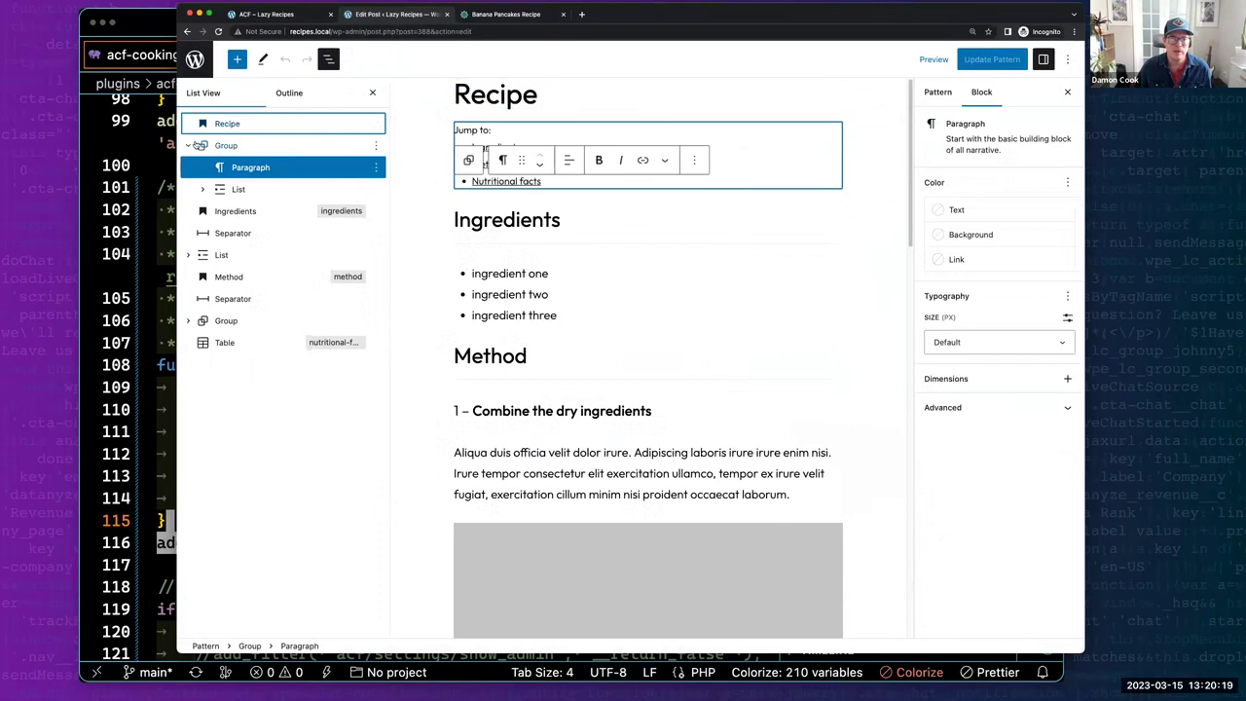
{"action": "left_click", "coordinate": [188, 145]}
{"action": "left_click", "coordinate": [376, 145]}
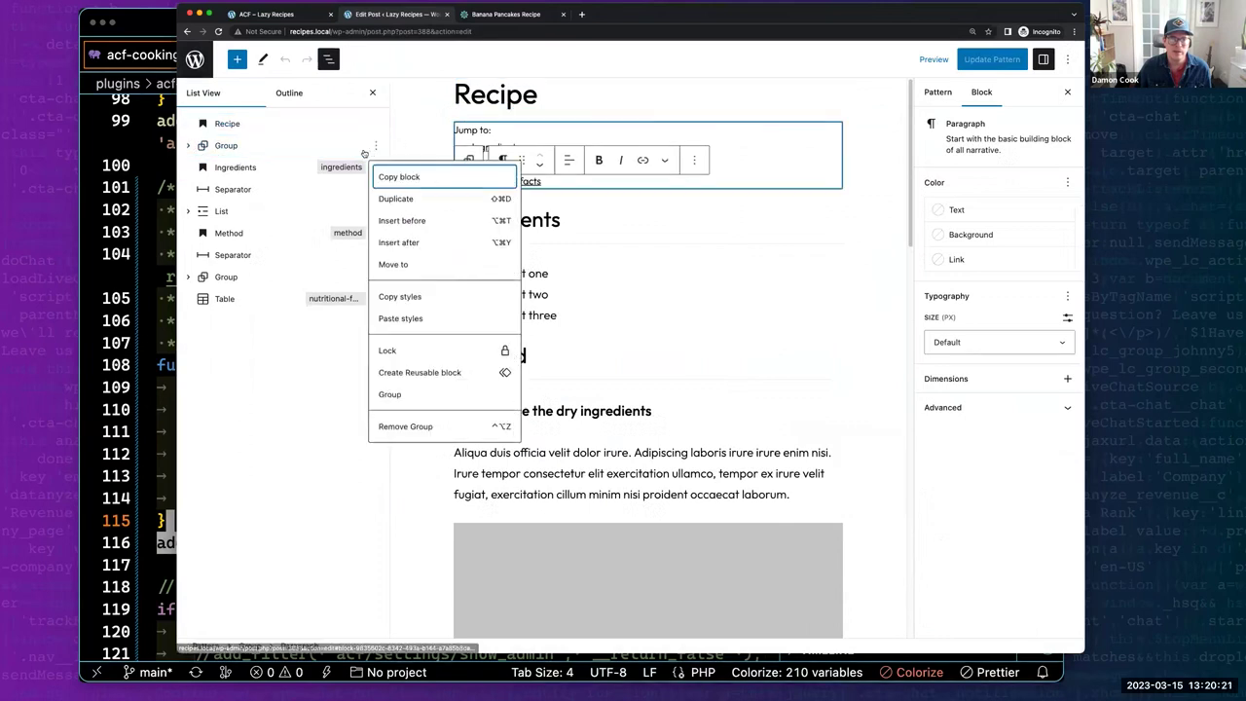
{"action": "left_click", "coordinate": [402, 221]}
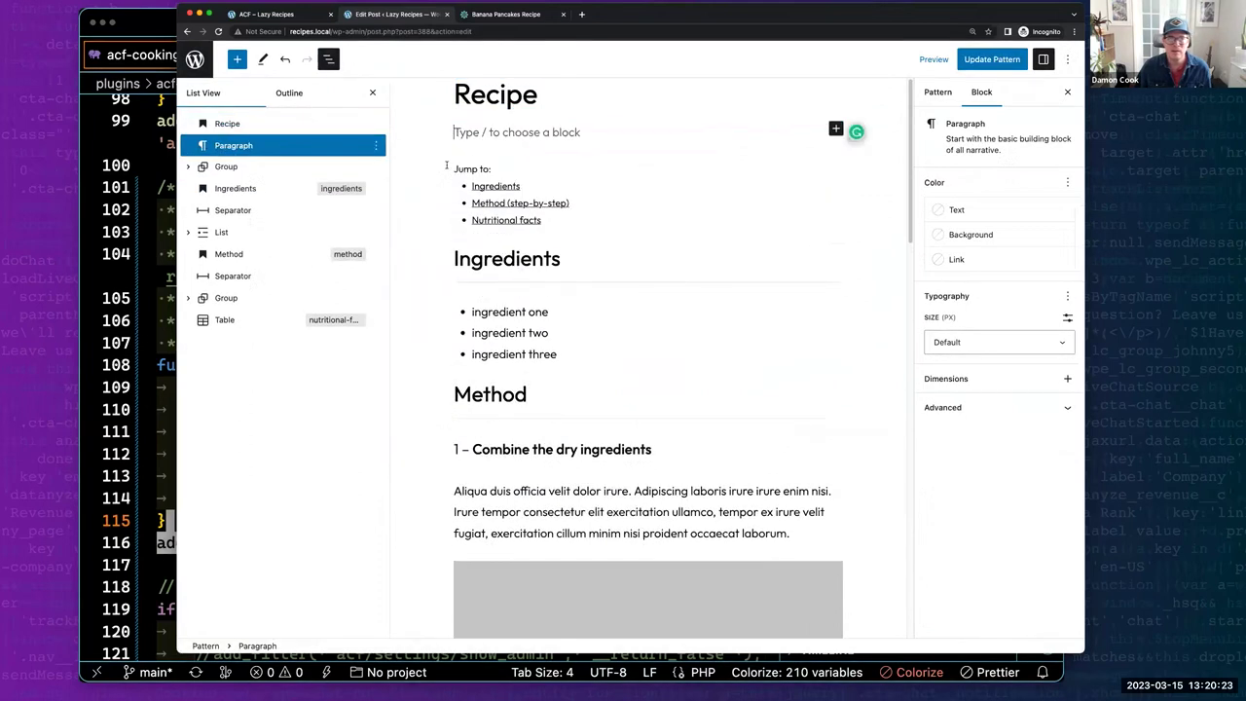
{"action": "left_click", "coordinate": [238, 59]}
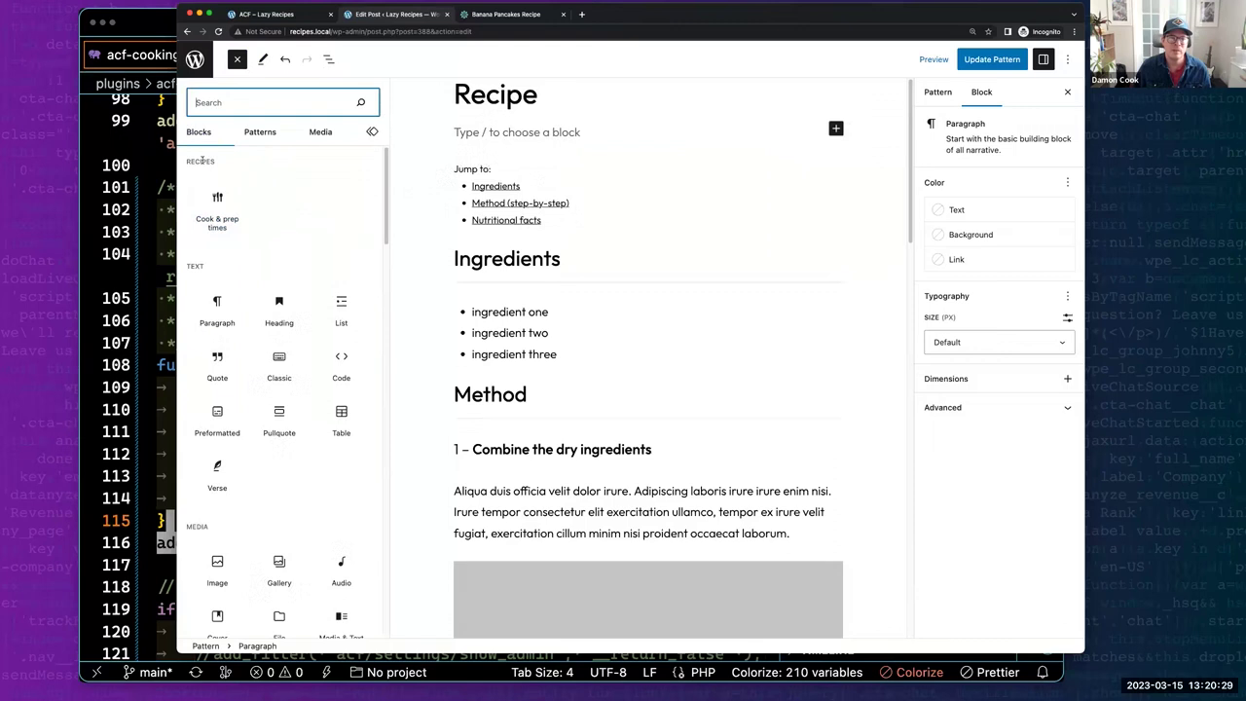
{"action": "left_click", "coordinate": [217, 208]}
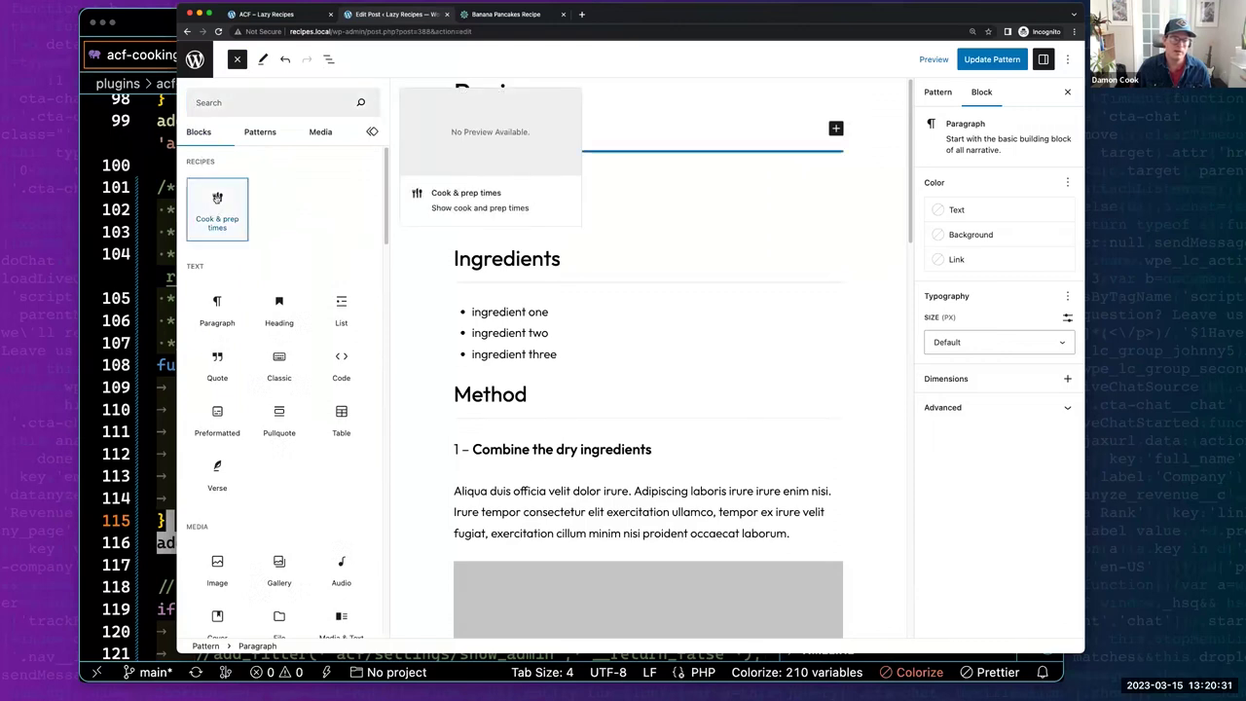
{"action": "left_click", "coordinate": [534, 156]}
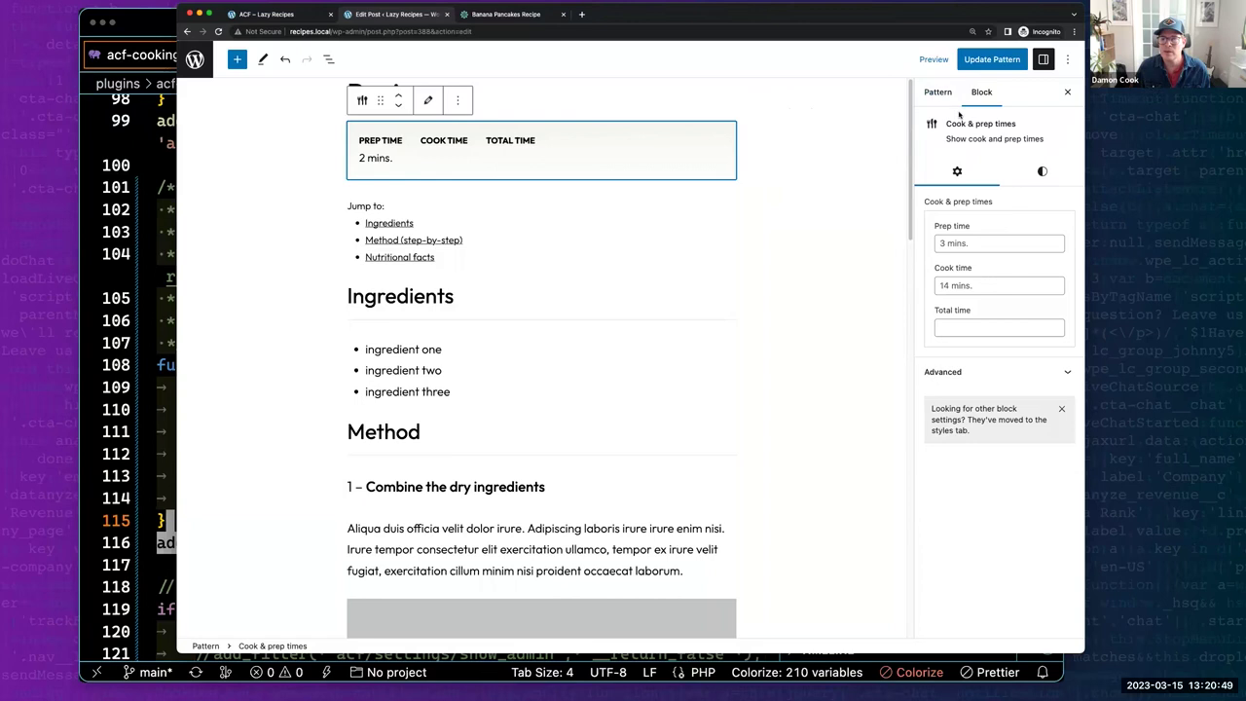
Save the complex Recipe pattern and return to the saved patterns list.
{"action": "left_click", "coordinate": [964, 68]}
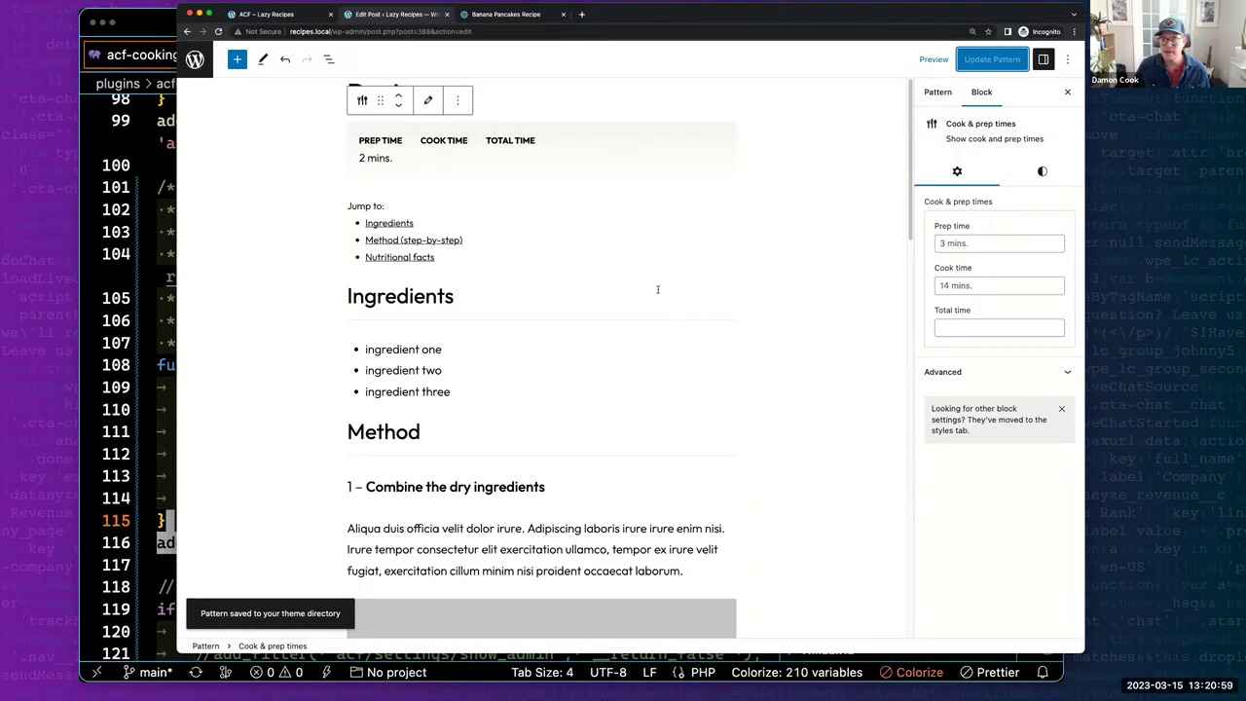
{"action": "scroll", "coordinate": [657, 289], "scroll_direction": "down", "scroll_amount": 2}
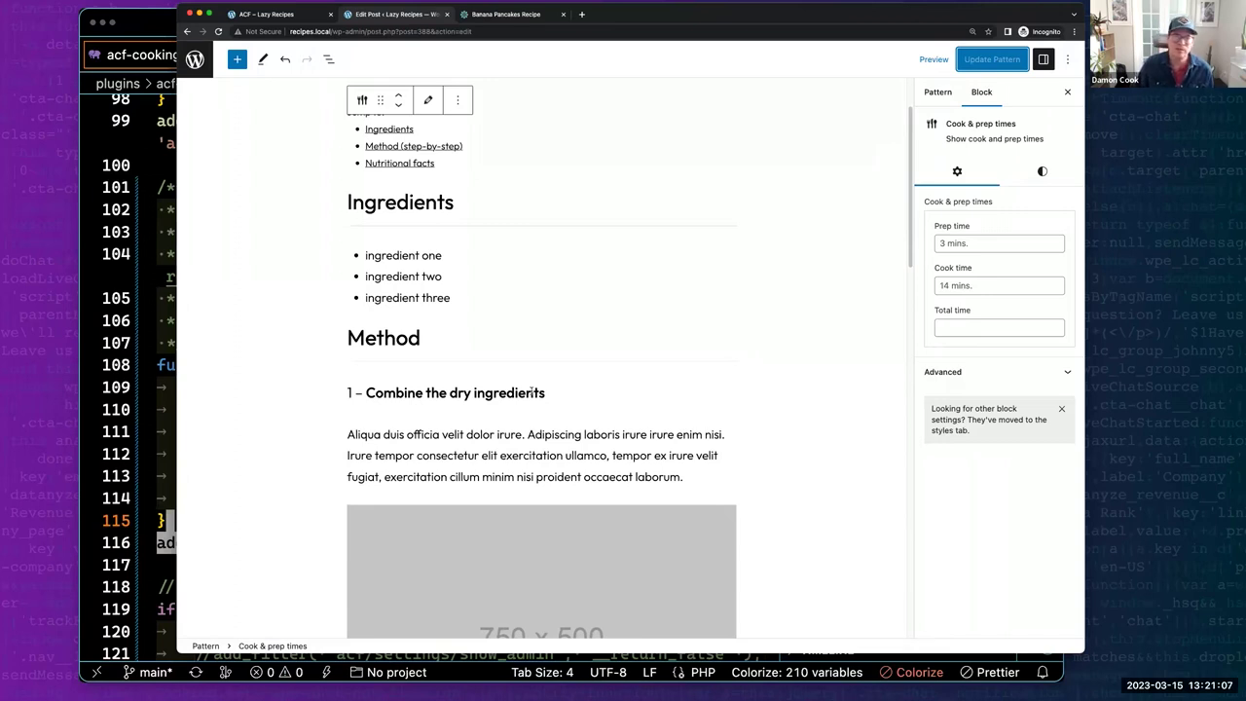
{"action": "mouse_move", "coordinate": [573, 360]}
{"action": "left_click", "coordinate": [561, 393]}
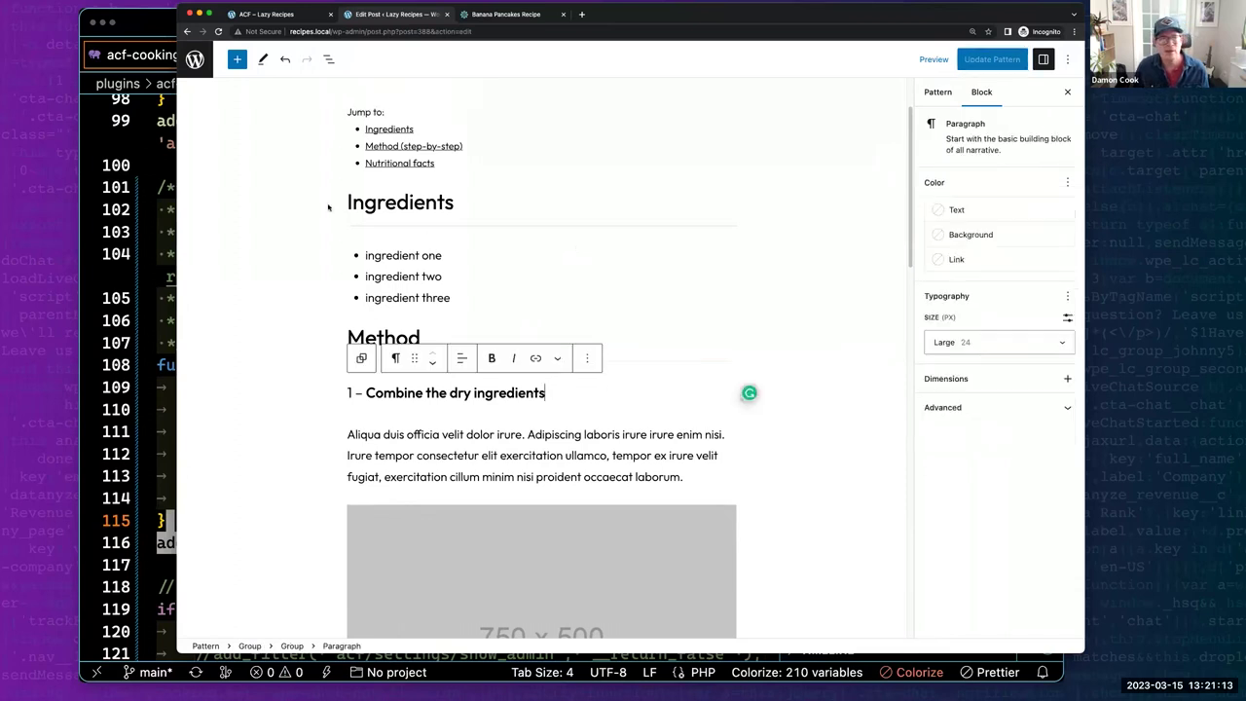
{"action": "left_click", "coordinate": [195, 59]}
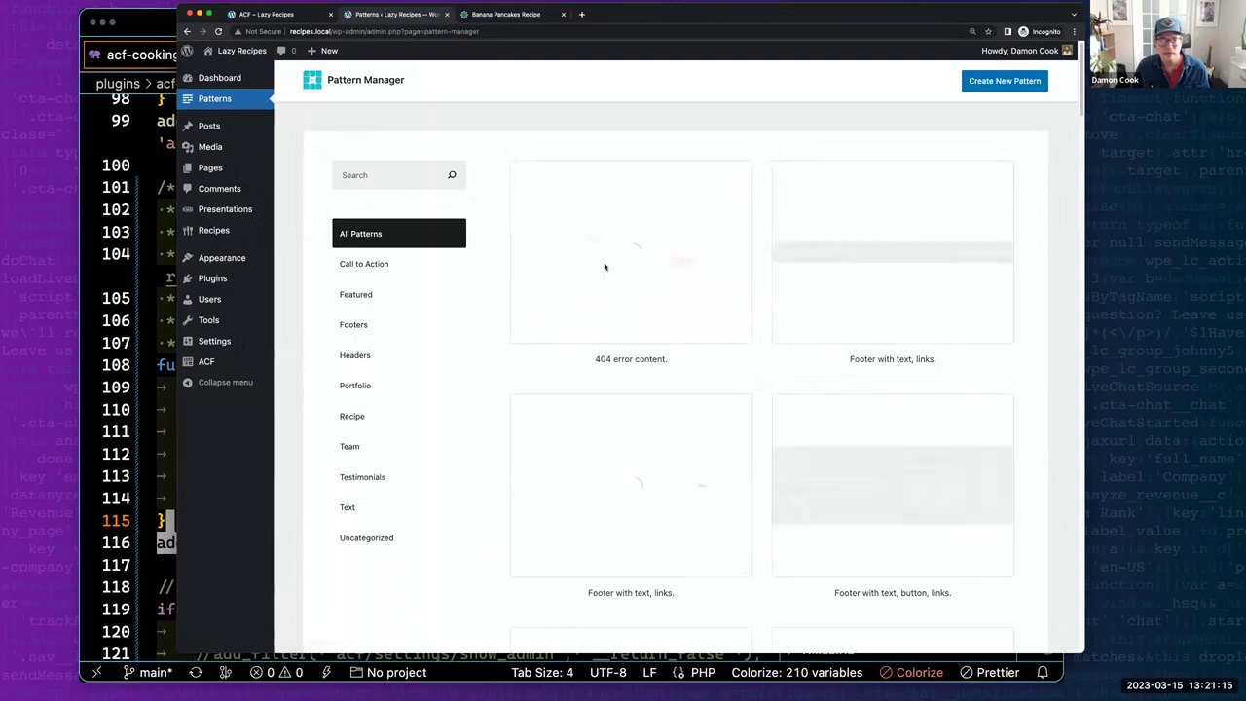
Open Recipe [full-page, simple] and insert a Cook & prep times block above Ingredients using /coo.
{"action": "left_click", "coordinate": [409, 415]}
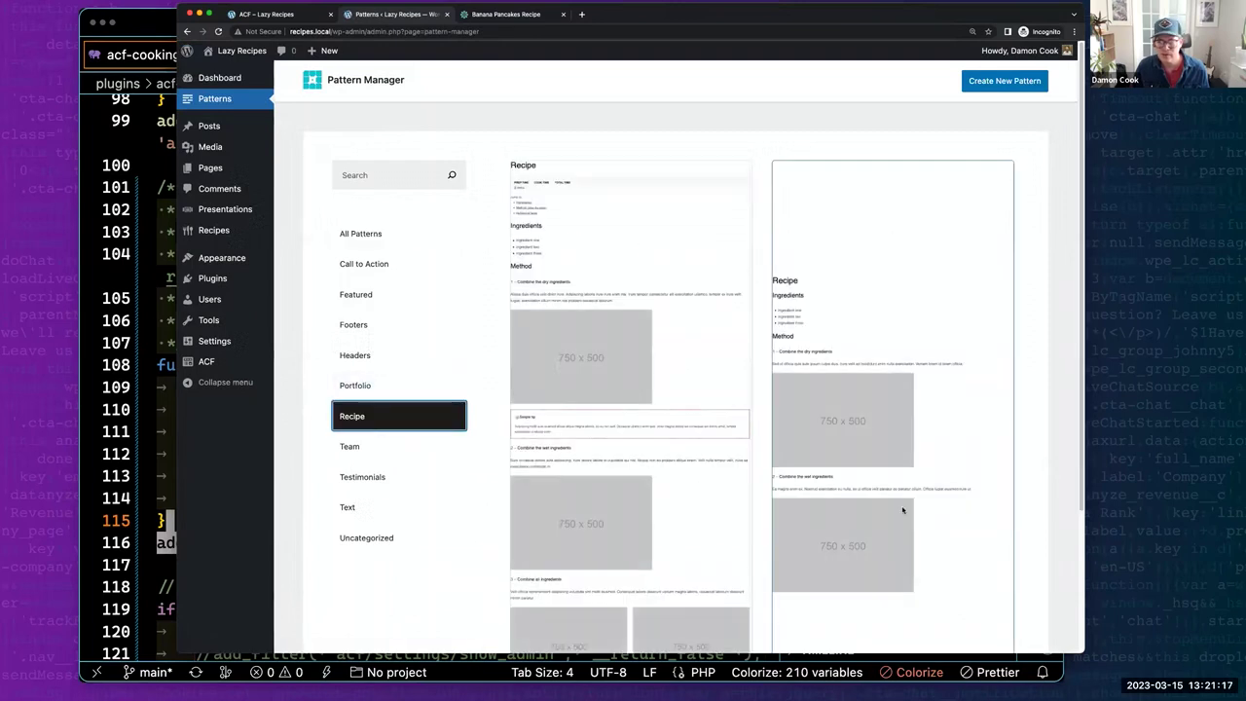
{"action": "scroll", "coordinate": [903, 510], "scroll_direction": "down", "scroll_amount": 4}
{"action": "left_click", "coordinate": [845, 498]}
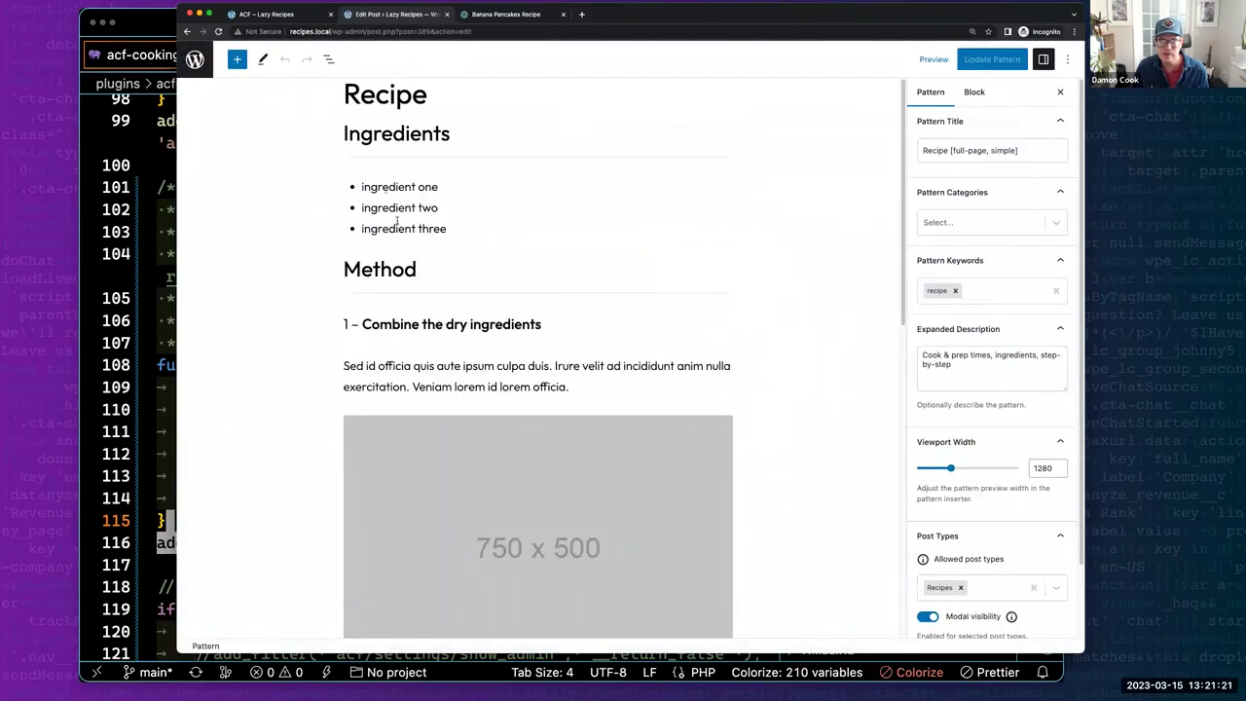
{"action": "left_click", "coordinate": [375, 134]}
{"action": "left_click", "coordinate": [328, 59]}
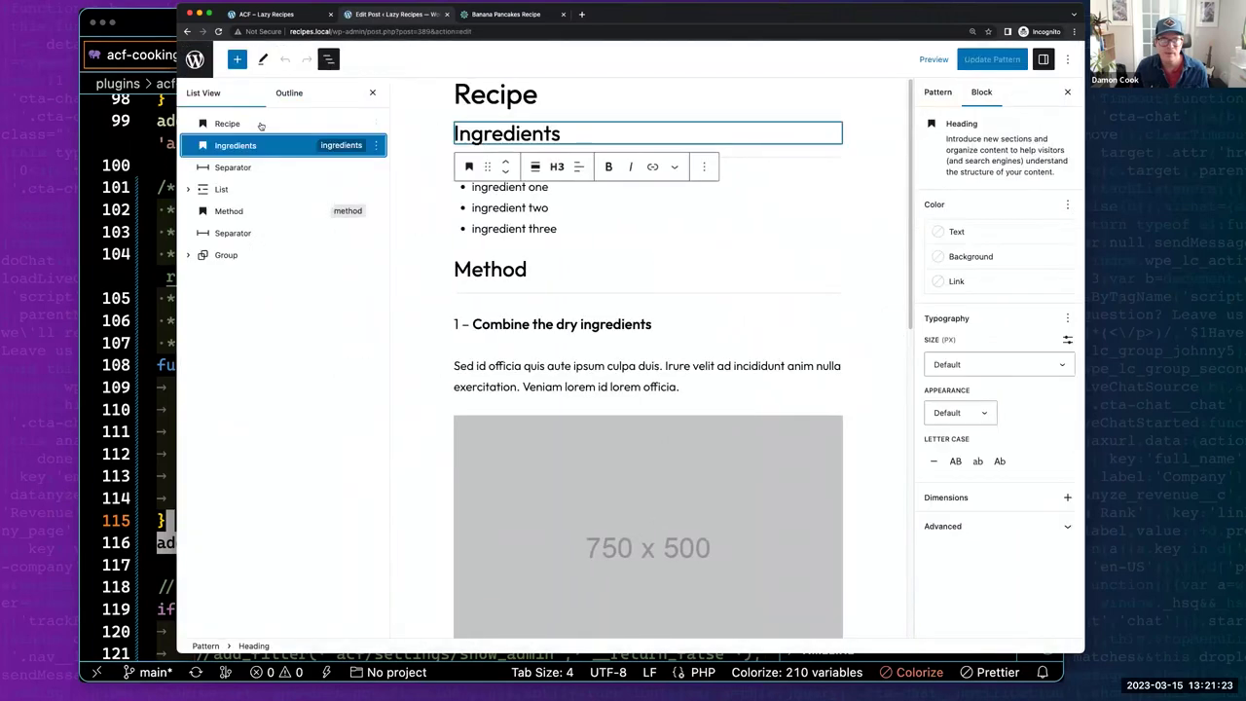
{"action": "left_click", "coordinate": [376, 145]}
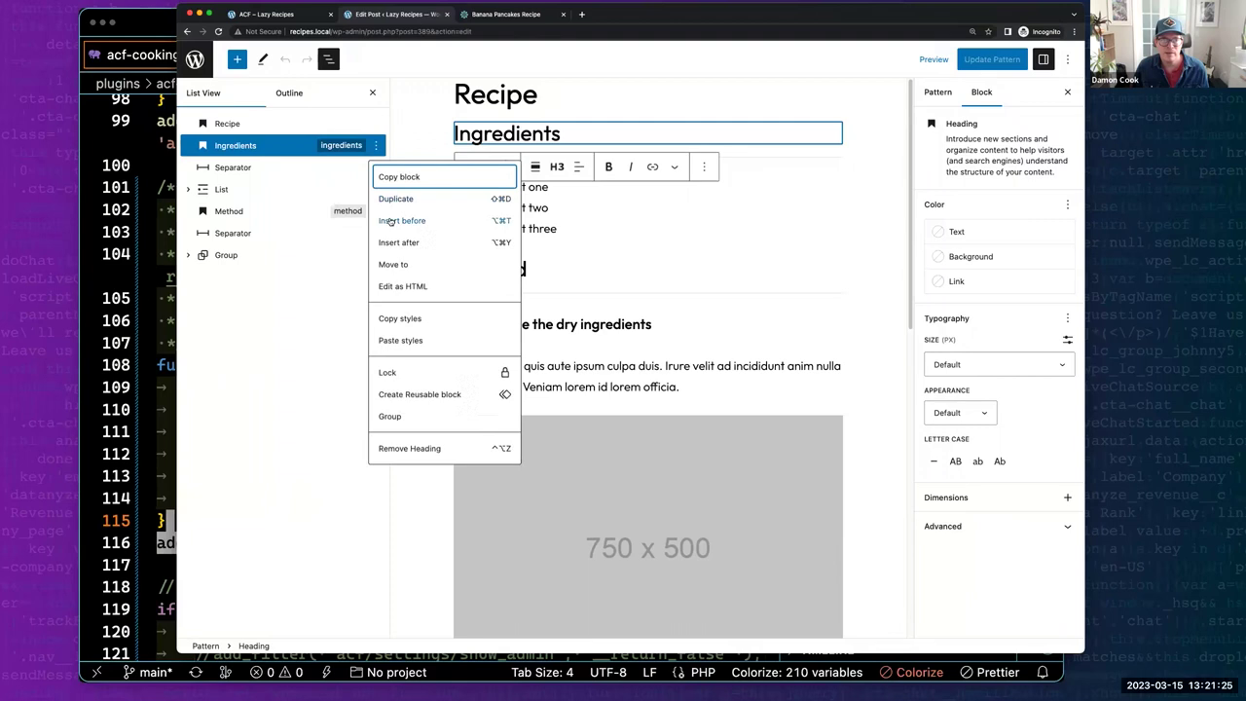
{"action": "left_click", "coordinate": [403, 220]}
{"action": "type", "text": "/coo"}
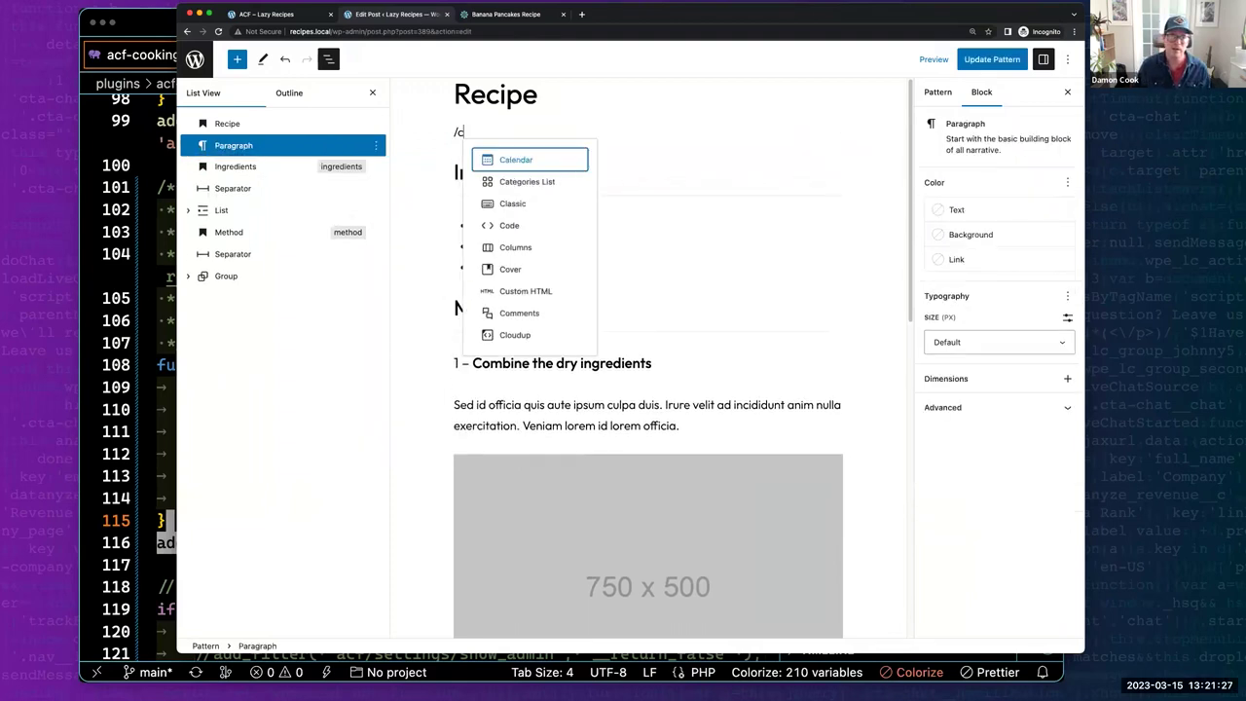
{"action": "left_click", "coordinate": [560, 105]}
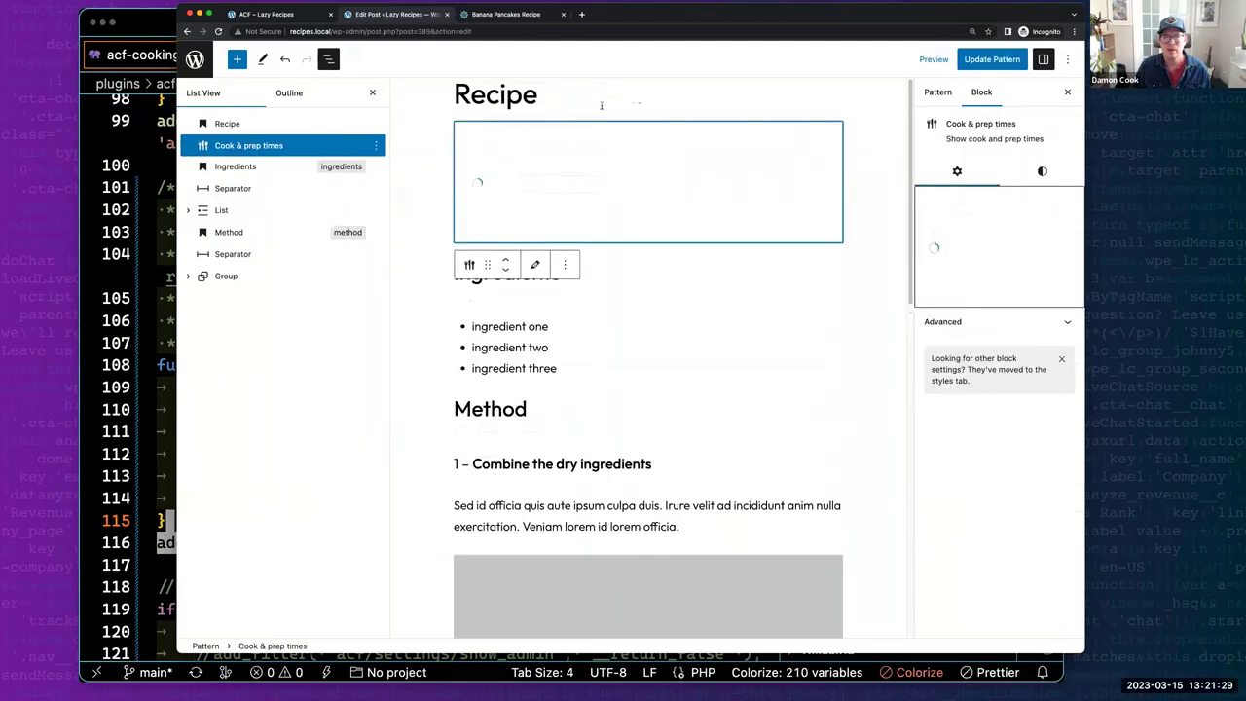
Save the simple Recipe pattern and switch to Visual Studio Code.
{"action": "left_click", "coordinate": [985, 59]}
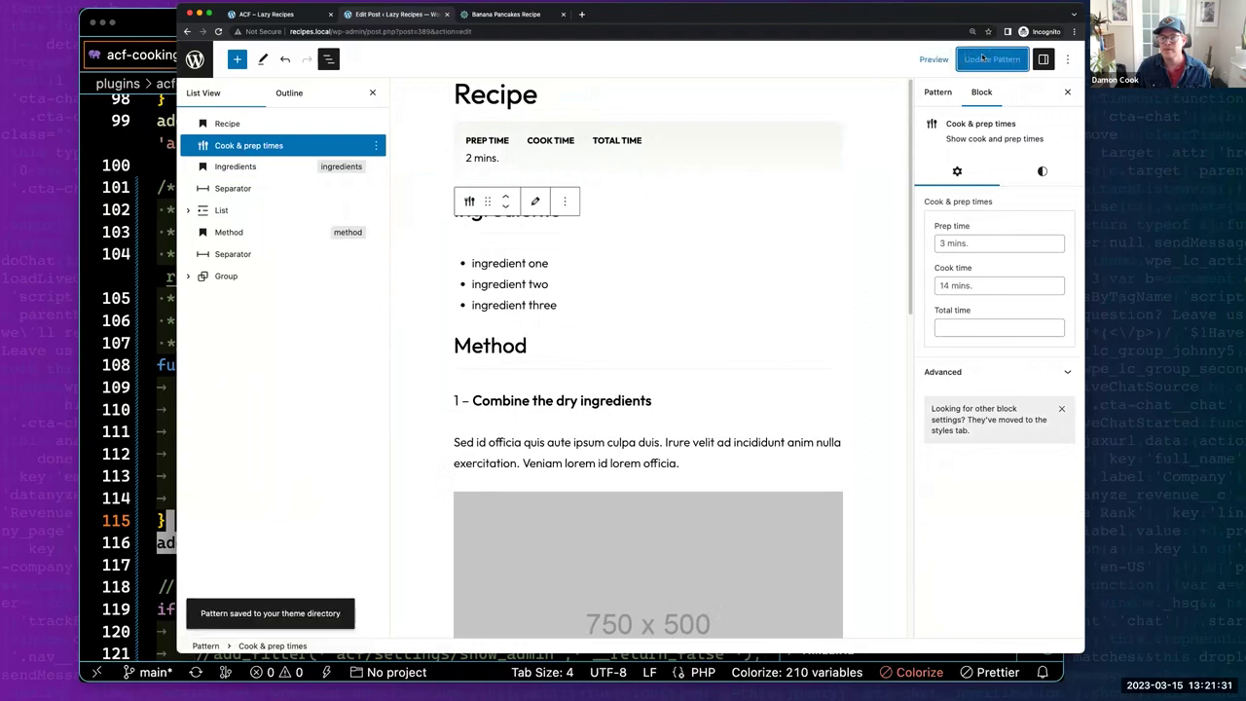
{"action": "key", "text": "super+Tab"}
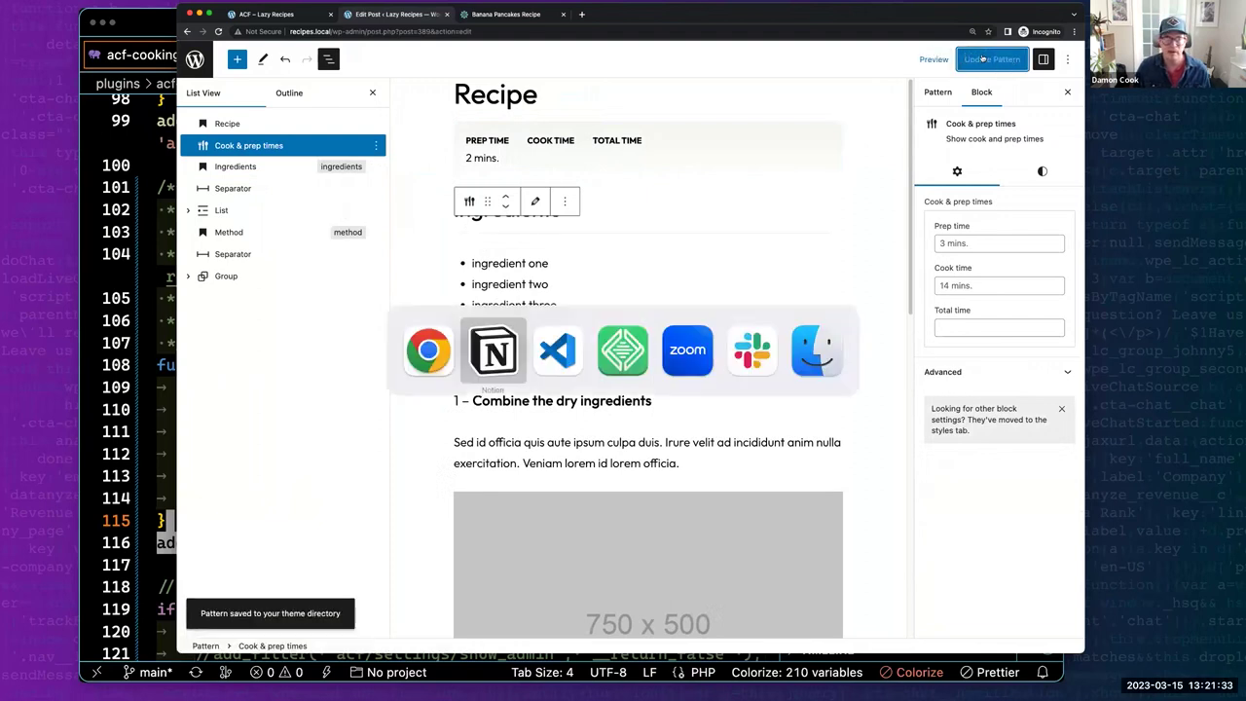
{"action": "key", "text": "super+Tab"}
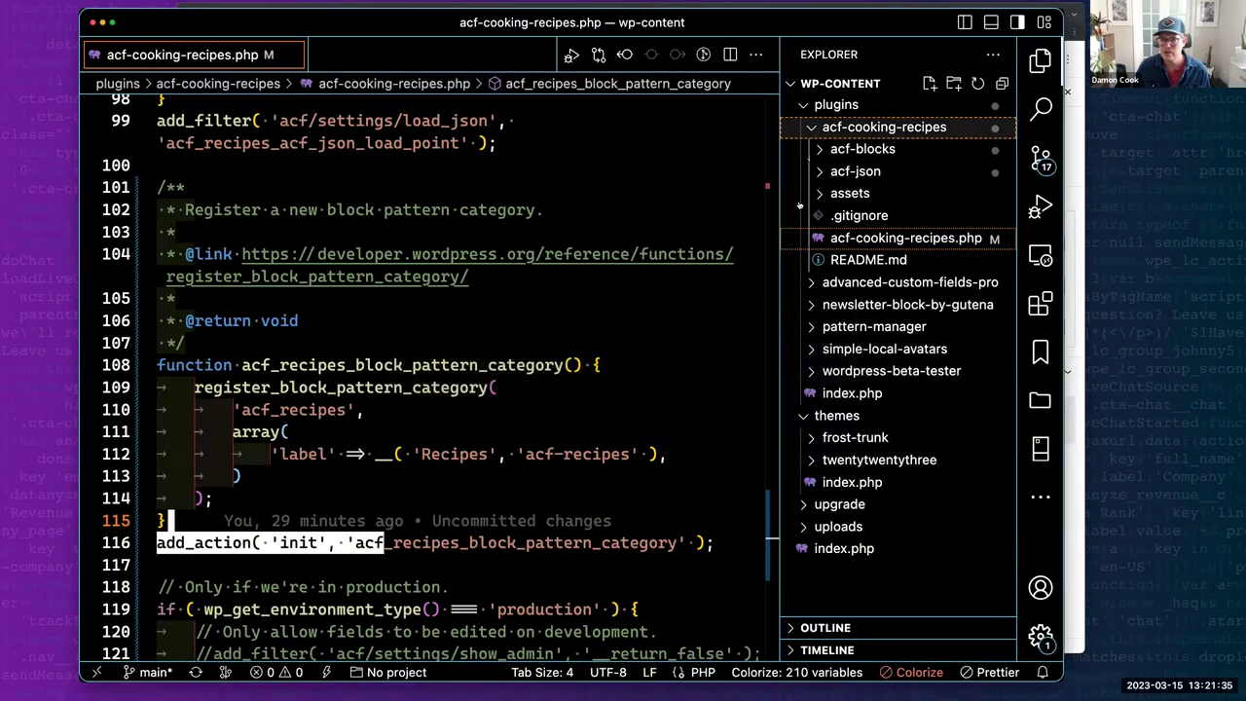
Expand frost-trunk > patterns and view, then close, recipe-full-page-complex.php.
{"action": "left_click", "coordinate": [818, 444]}
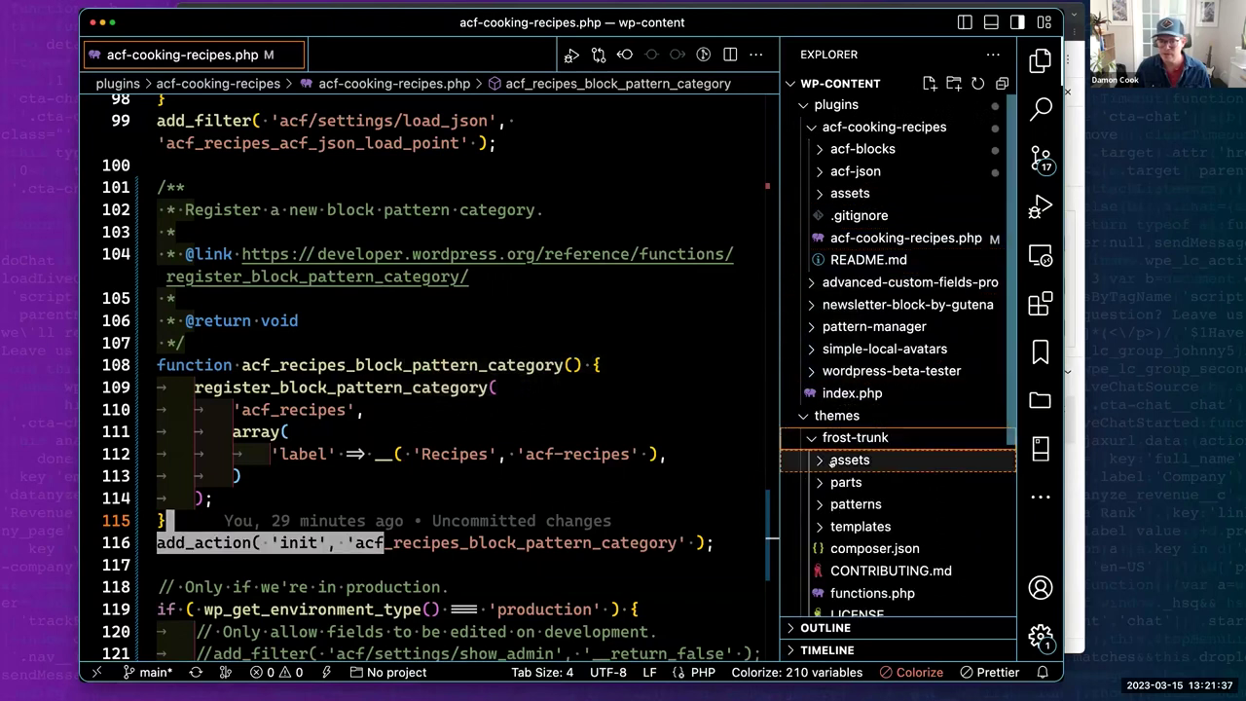
{"action": "left_click", "coordinate": [823, 507]}
{"action": "scroll", "coordinate": [821, 510], "scroll_direction": "down", "scroll_amount": 10}
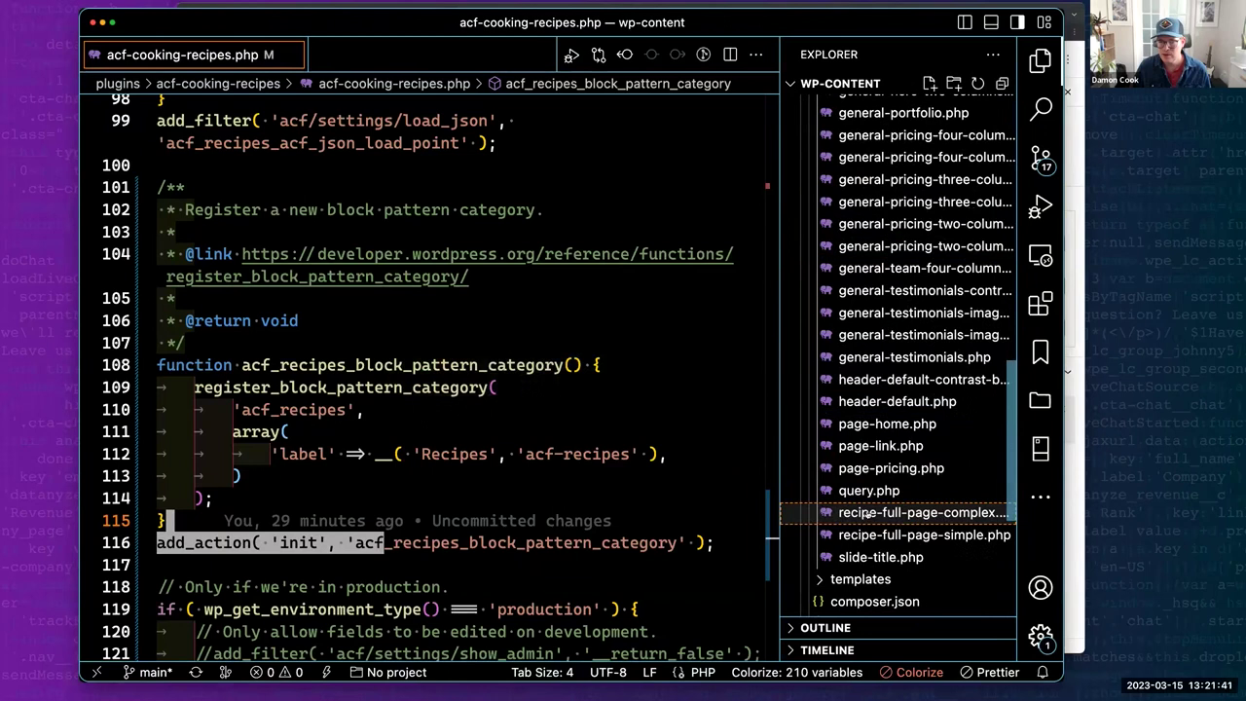
{"action": "double_click", "coordinate": [864, 513]}
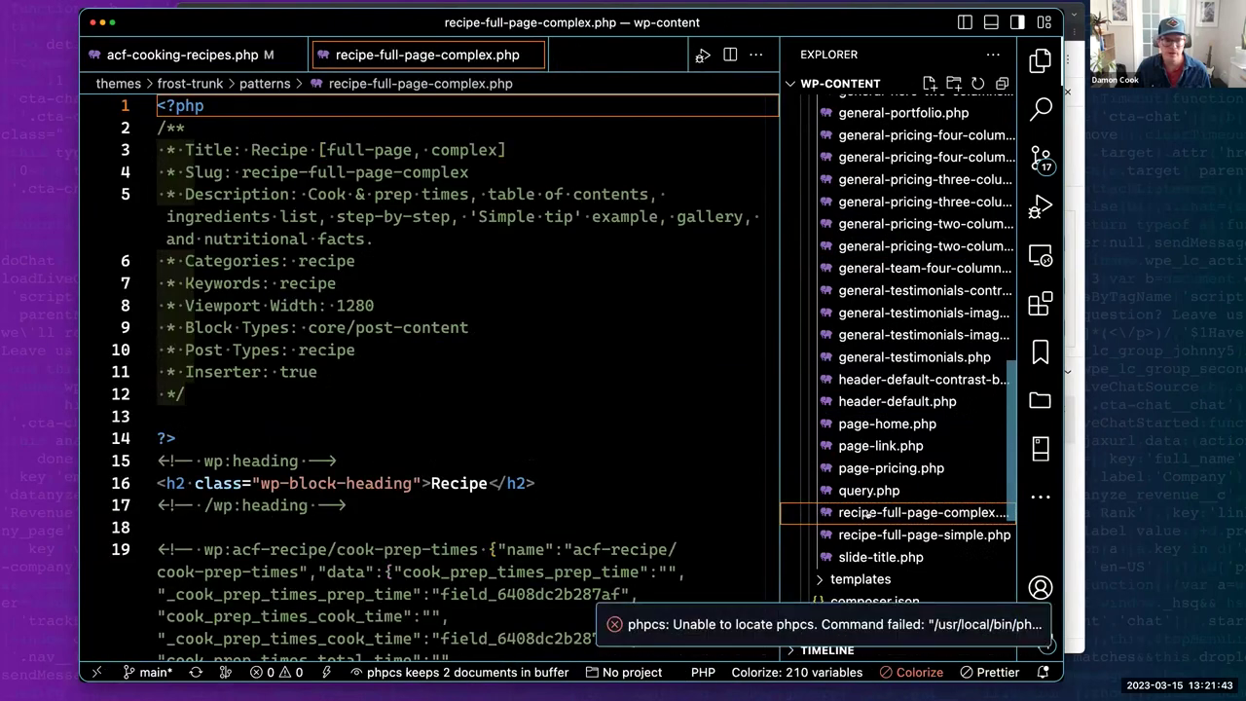
{"action": "left_click", "coordinate": [534, 56]}
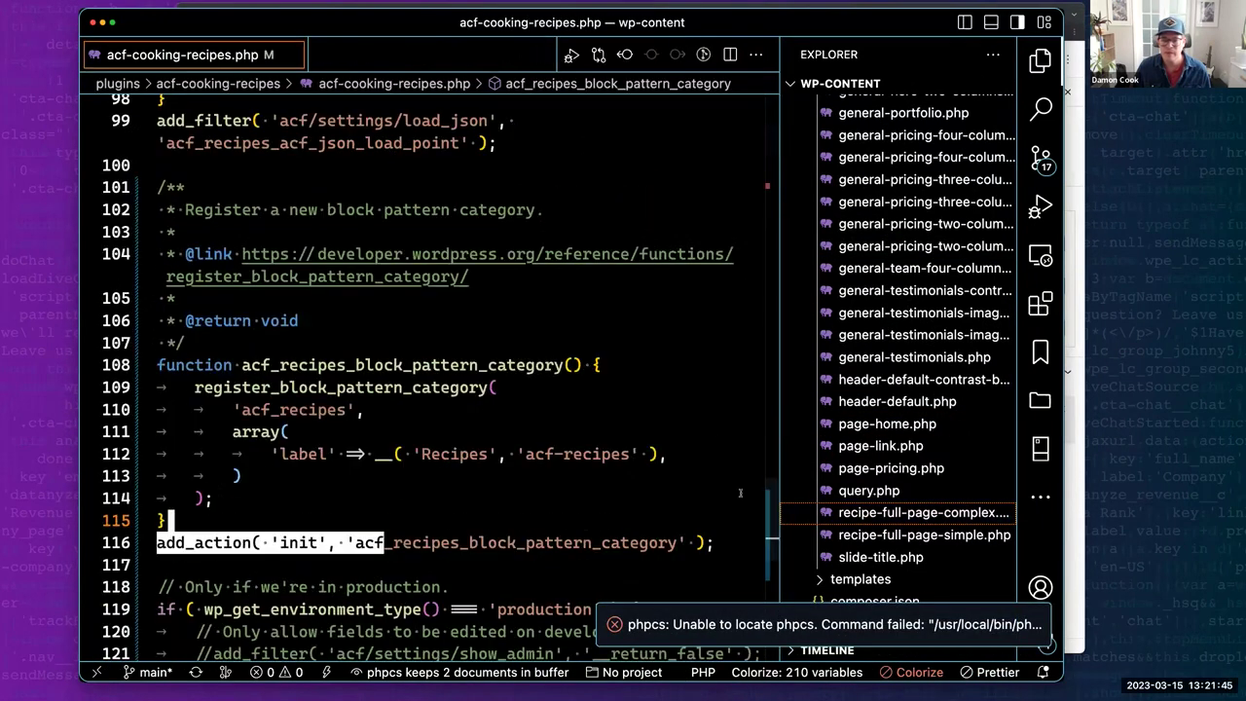
{"action": "scroll", "coordinate": [872, 495], "scroll_direction": "up", "scroll_amount": 10}
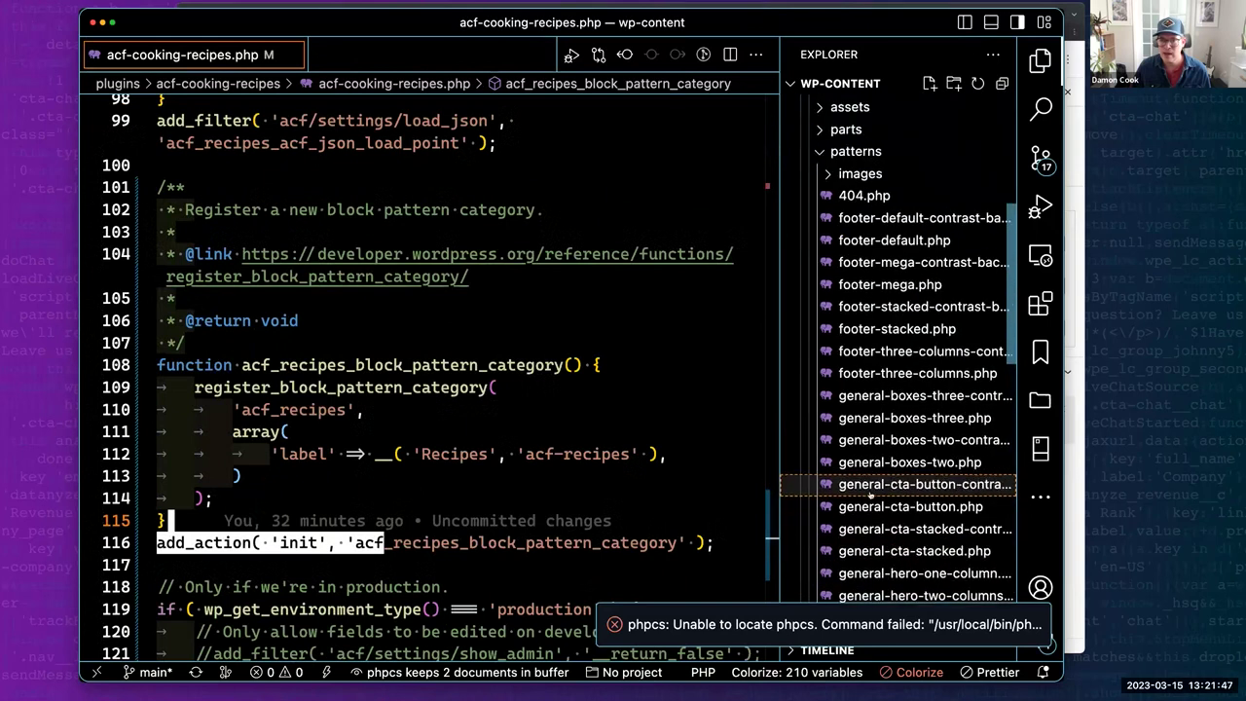
Expand the theme's images folder, then return to the browser's pattern editor.
{"action": "left_click", "coordinate": [859, 173]}
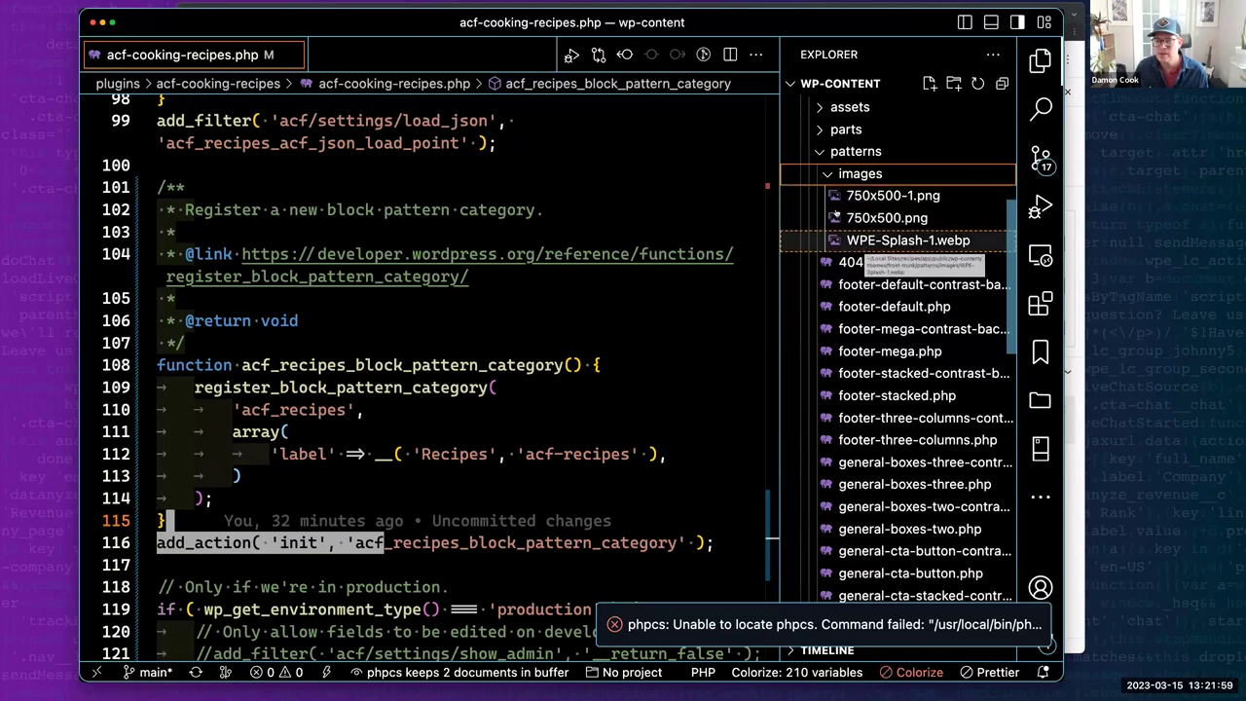
{"action": "scroll", "coordinate": [866, 292], "scroll_direction": "down", "scroll_amount": 10}
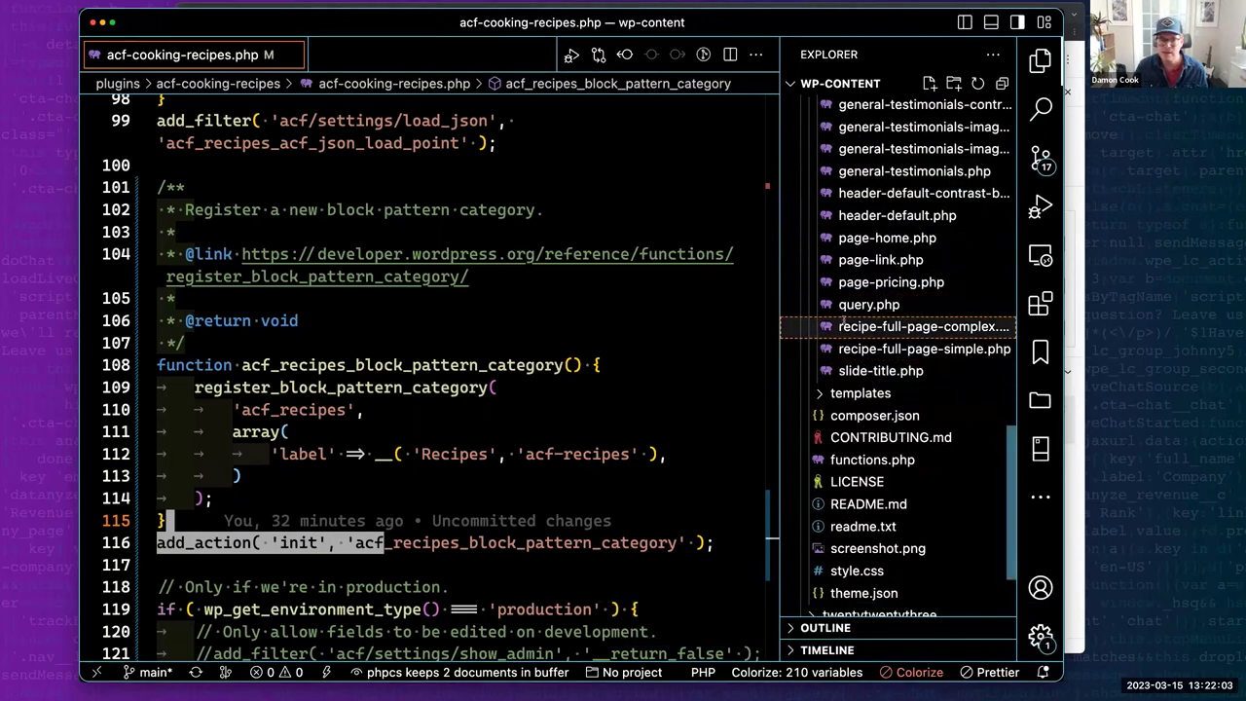
{"action": "key", "text": "super+Tab"}
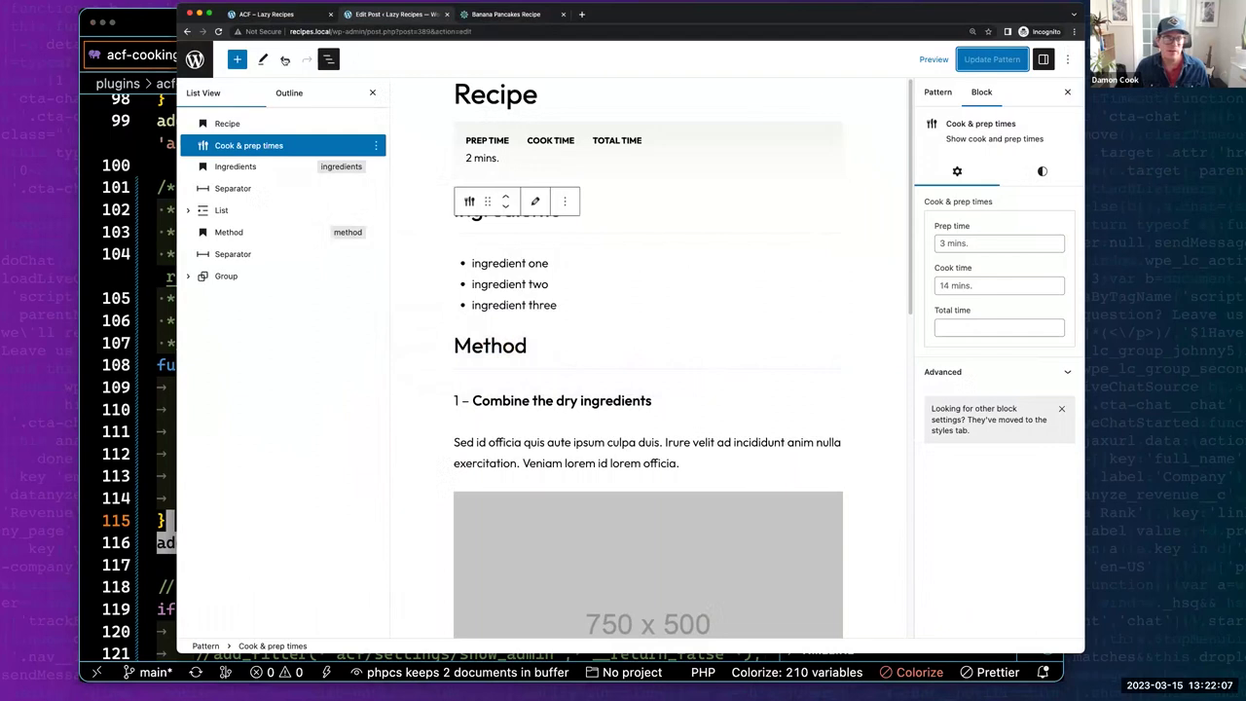
Start a new blank pattern, then leave it unsaved for the pattern list.
{"action": "left_click", "coordinate": [194, 59]}
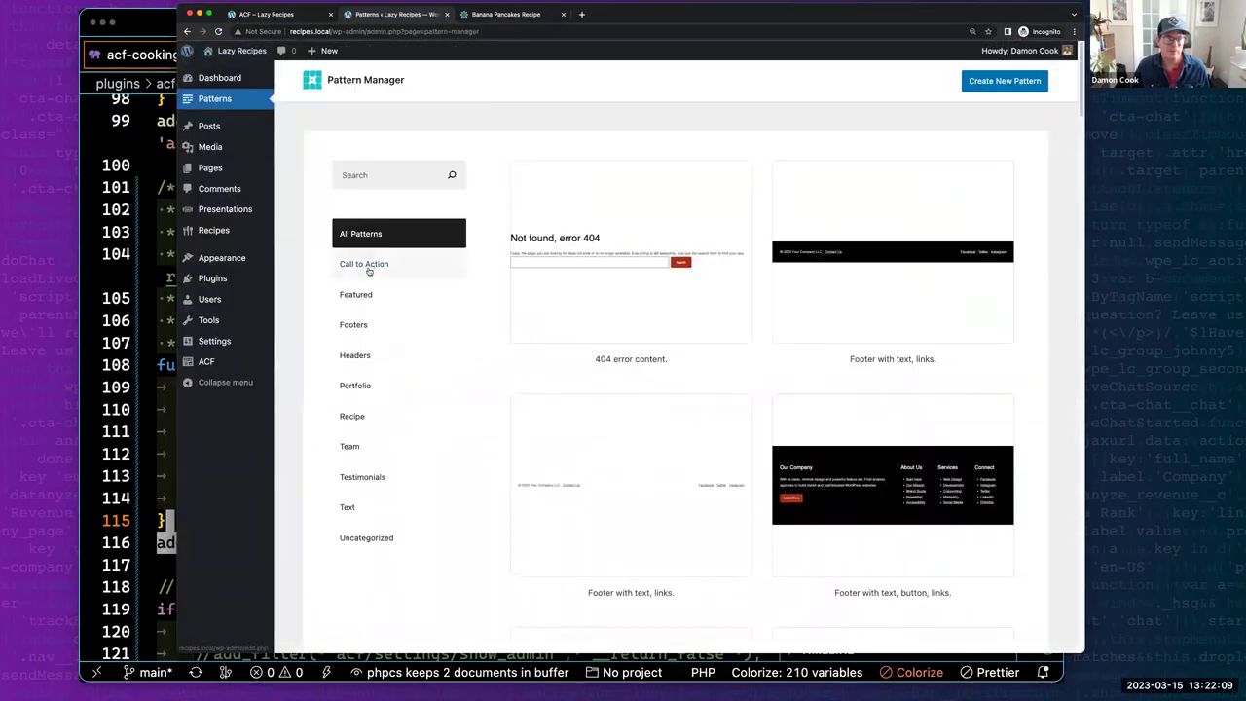
{"action": "left_click", "coordinate": [1005, 80]}
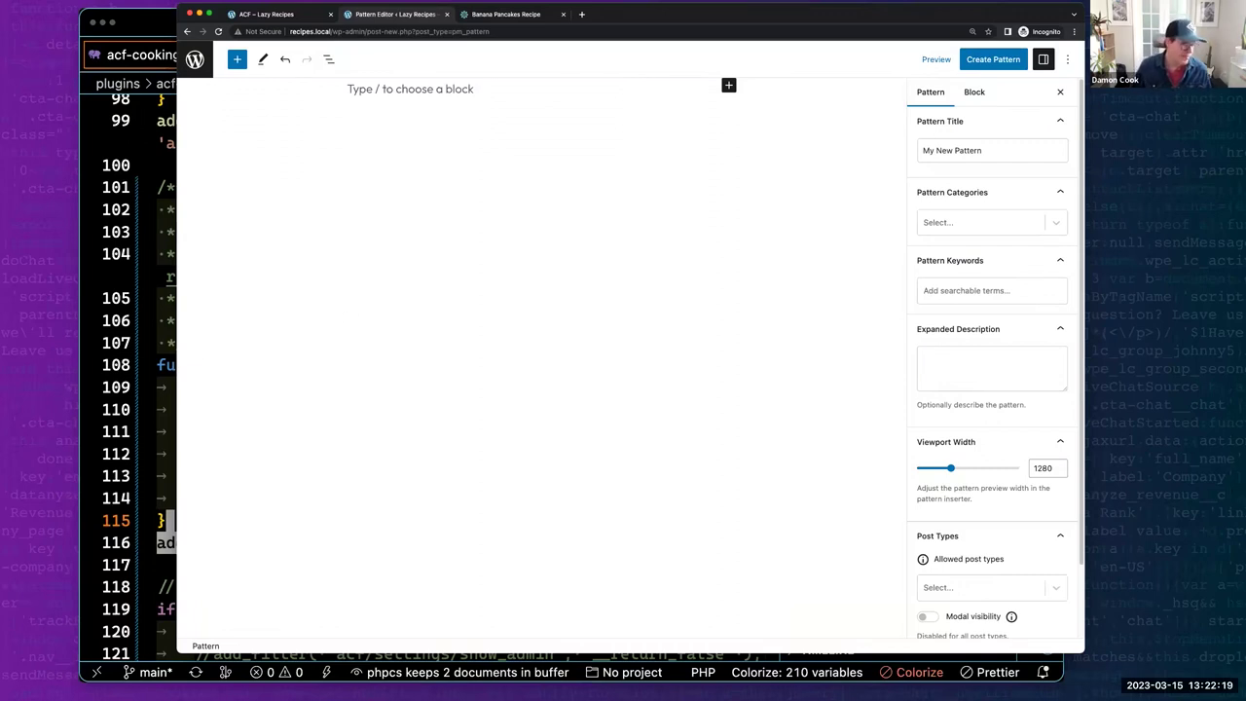
{"action": "left_click", "coordinate": [195, 59]}
{"action": "left_click", "coordinate": [662, 237]}
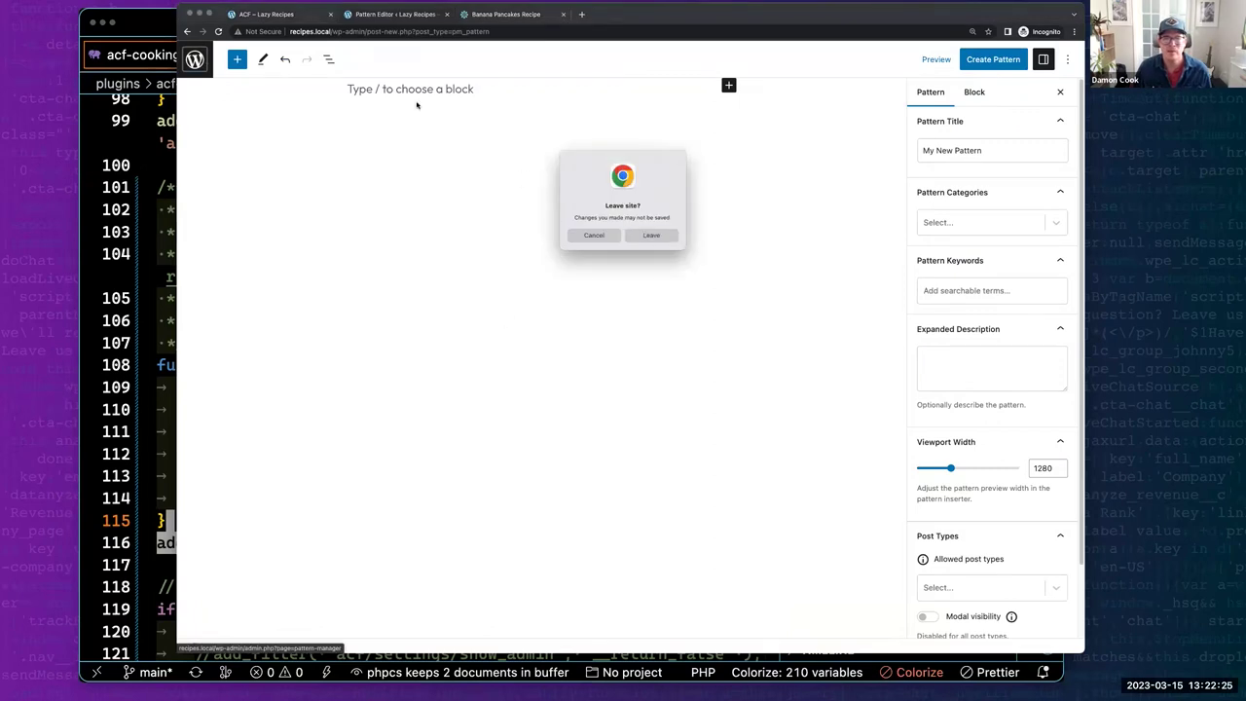
{"action": "left_click", "coordinate": [650, 235]}
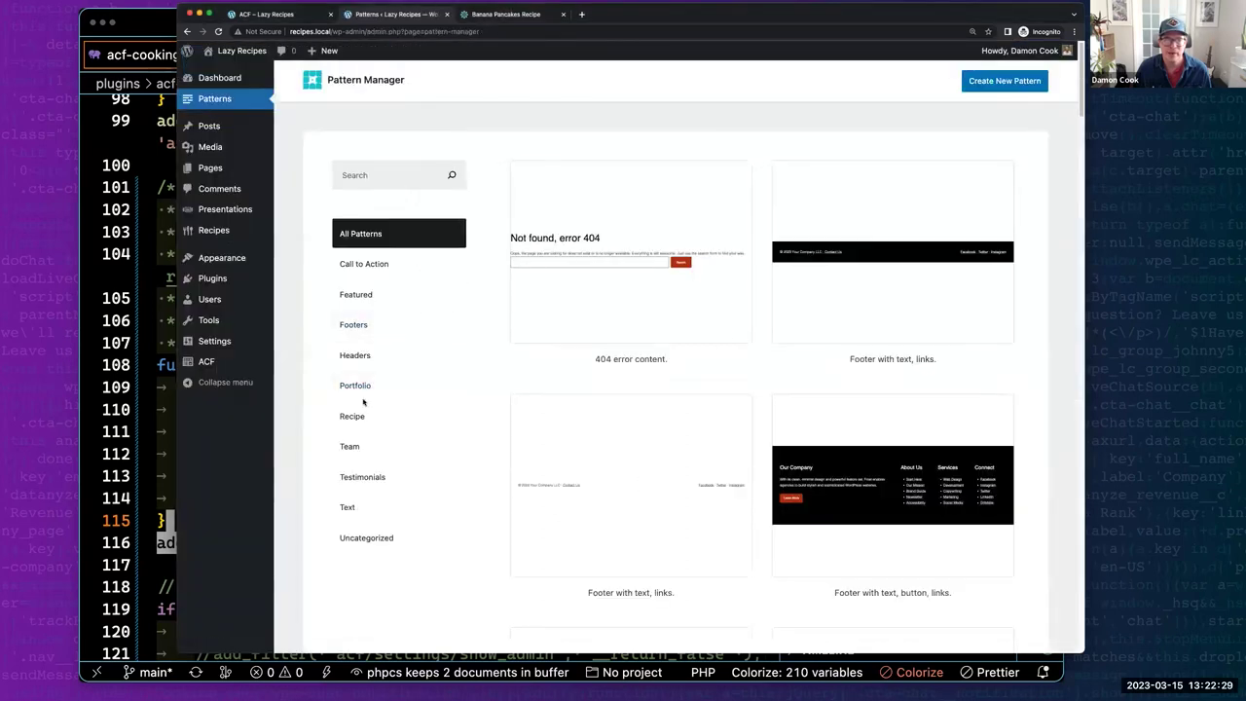
Filter to Recipe patterns and duplicate Recipe [full-page, simple].
{"action": "left_click", "coordinate": [394, 415]}
{"action": "scroll", "coordinate": [527, 390], "scroll_direction": "down", "scroll_amount": 2}
{"action": "scroll", "coordinate": [526, 391], "scroll_direction": "down", "scroll_amount": 1}
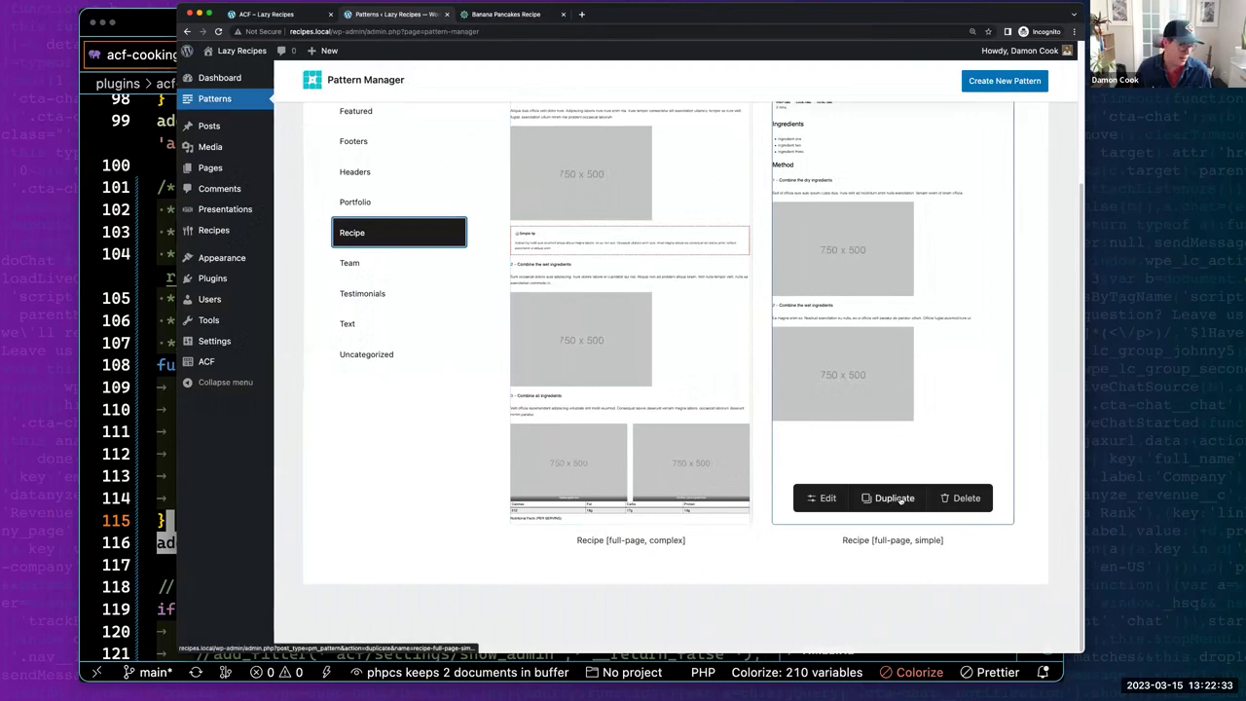
{"action": "left_click", "coordinate": [894, 498]}
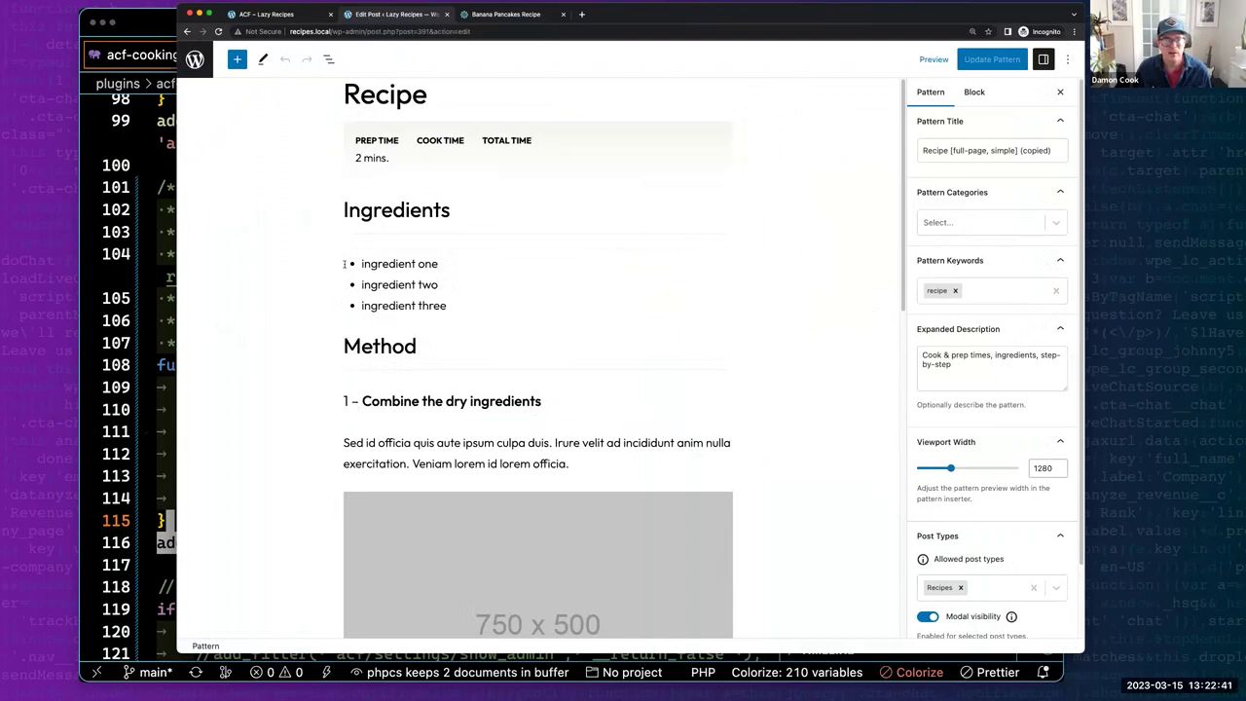
Add a 50/50 Columns block after Ingredients holding the ingredient list and Method heading.
{"action": "left_click", "coordinate": [328, 58]}
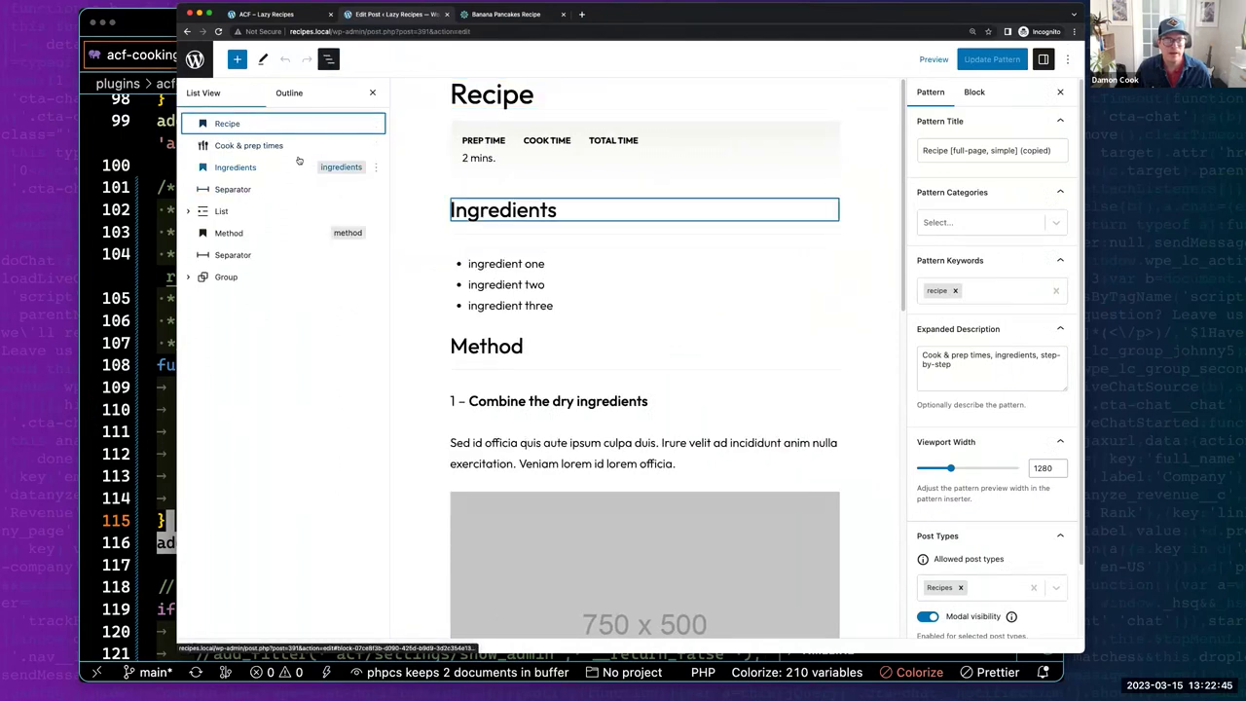
{"action": "left_click", "coordinate": [375, 168]}
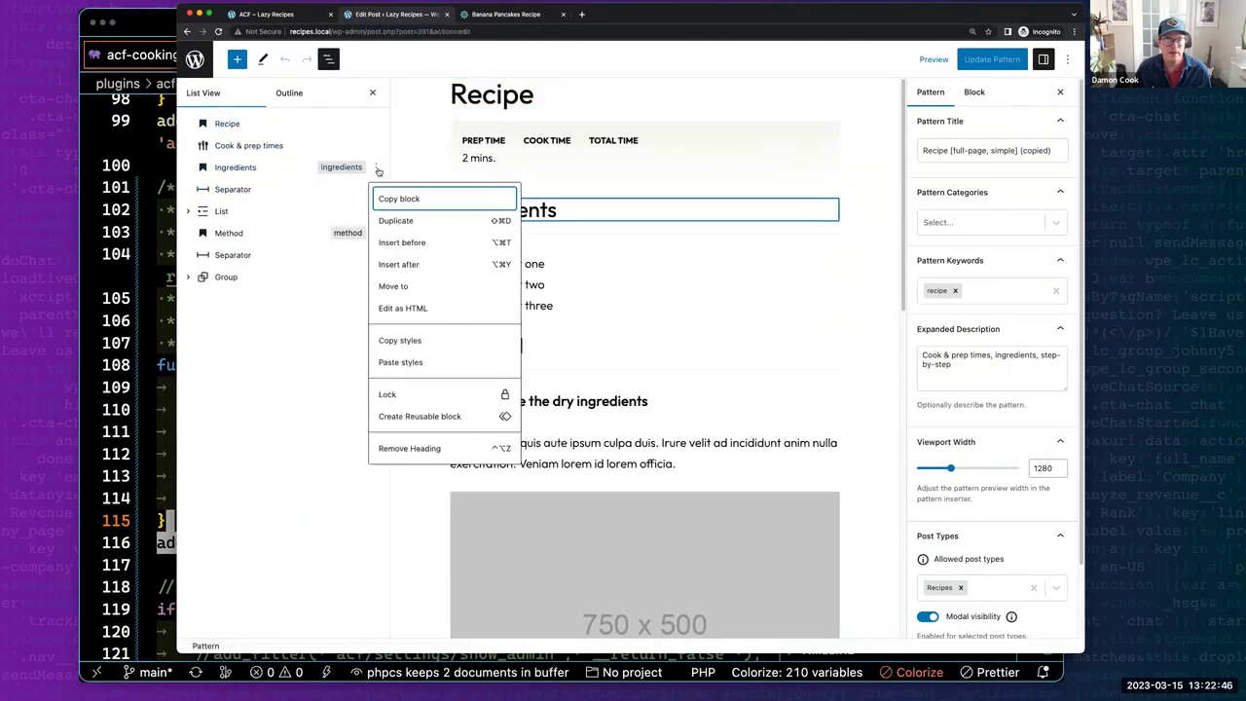
{"action": "left_click", "coordinate": [391, 266]}
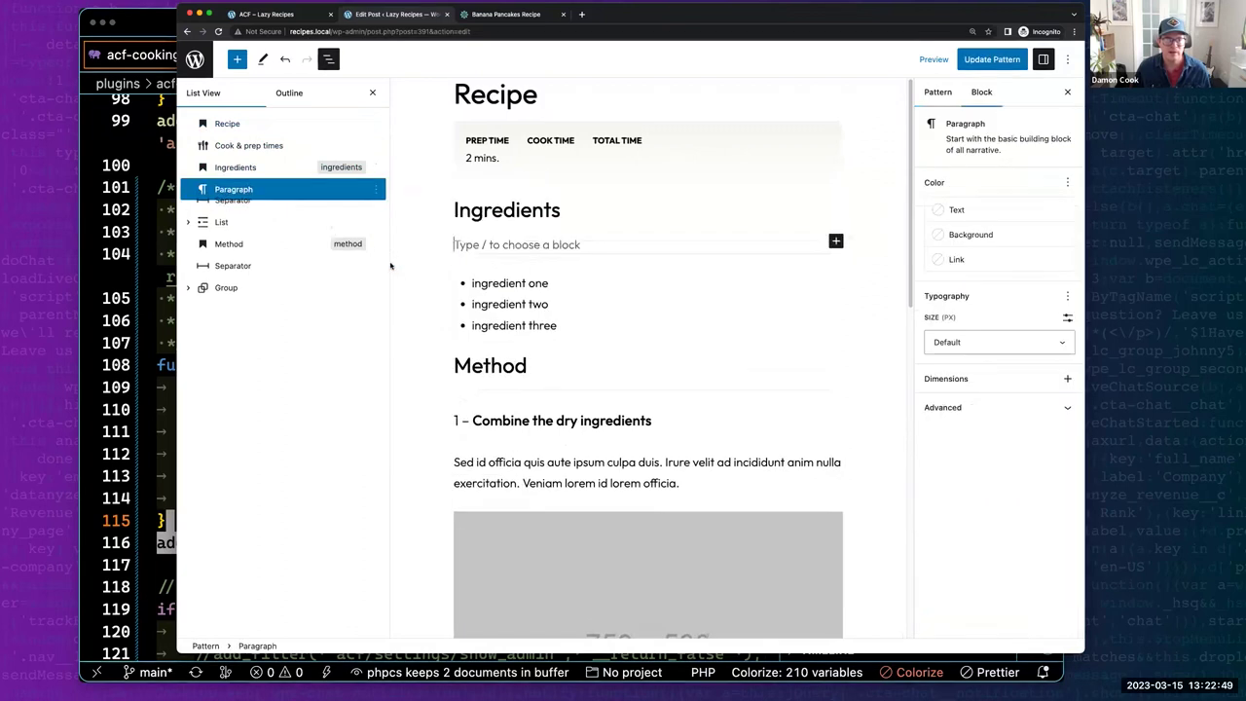
{"action": "type", "text": "/col"}
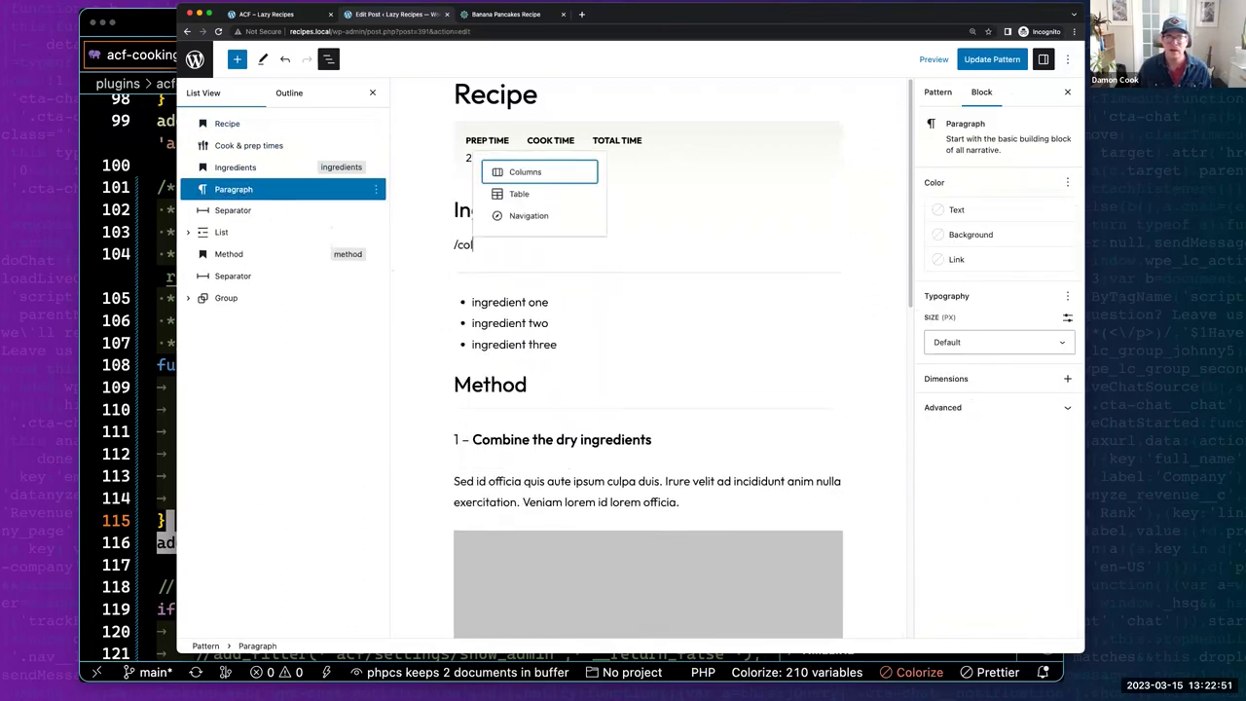
{"action": "key", "text": "Return"}
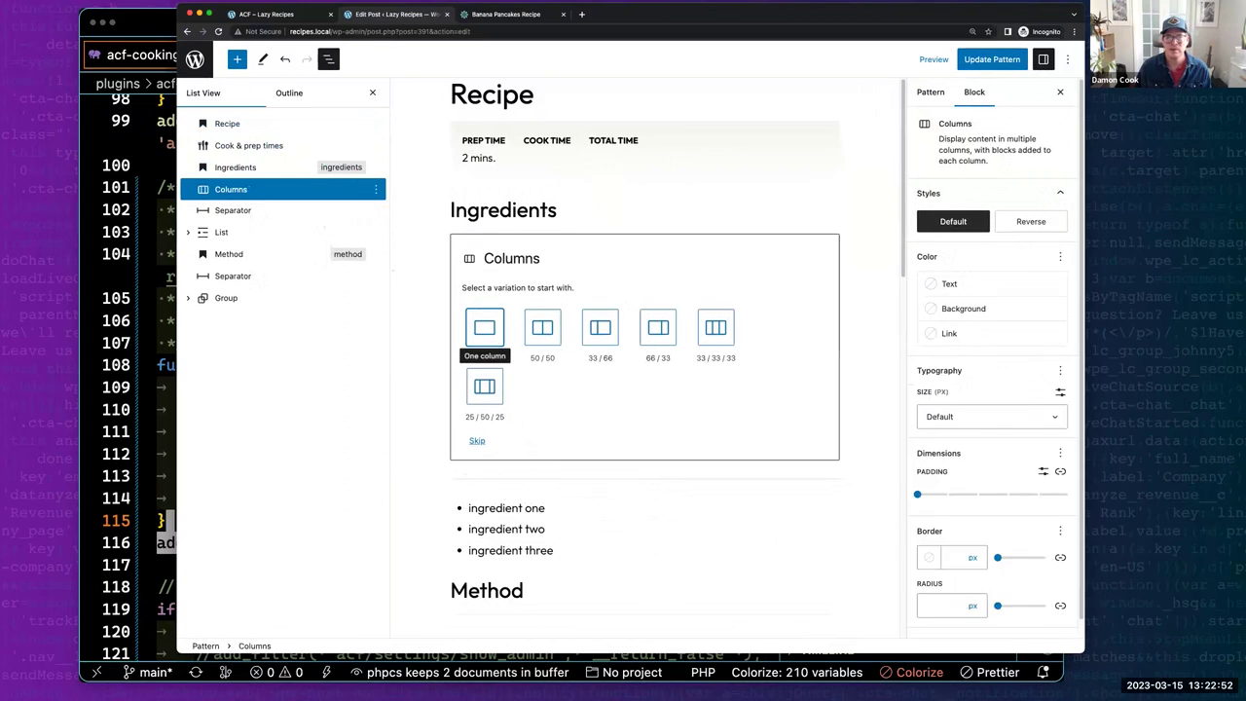
{"action": "left_click", "coordinate": [548, 334]}
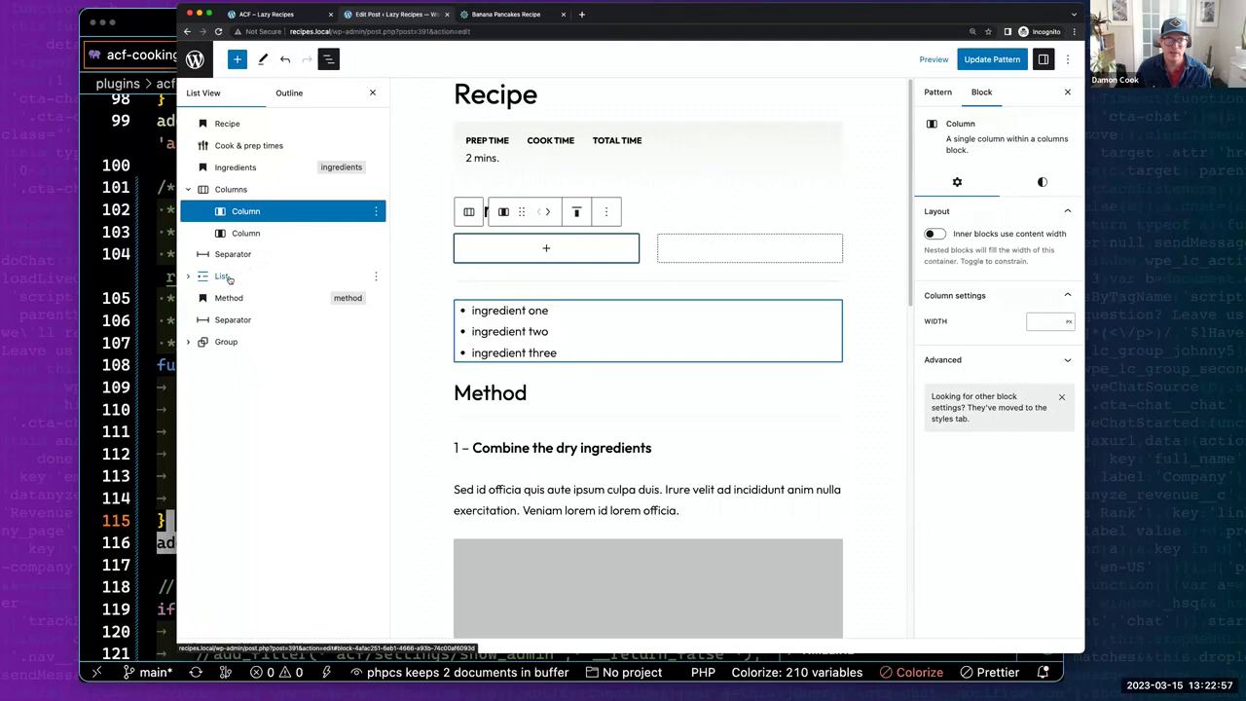
{"action": "left_click_drag", "start_coordinate": [233, 276], "coordinate": [287, 219]}
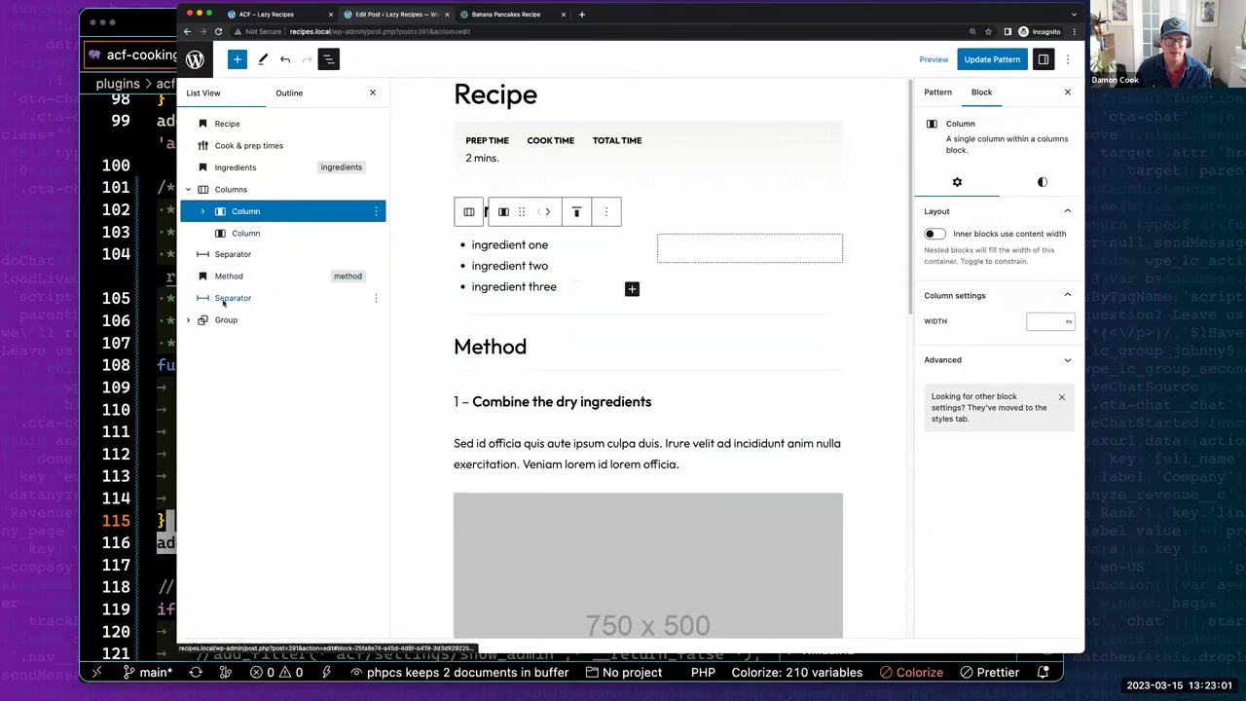
{"action": "left_click_drag", "start_coordinate": [220, 277], "coordinate": [291, 245]}
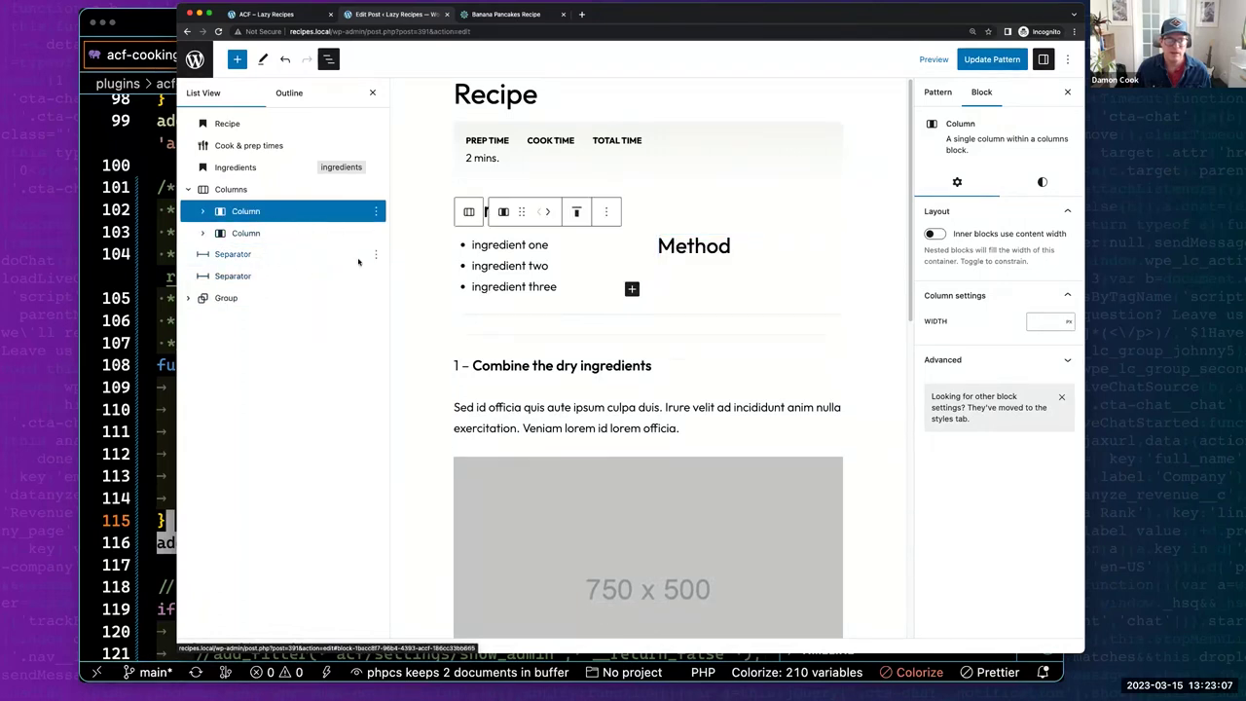
Remove both separators and save the copied pattern.
{"action": "left_click", "coordinate": [376, 254]}
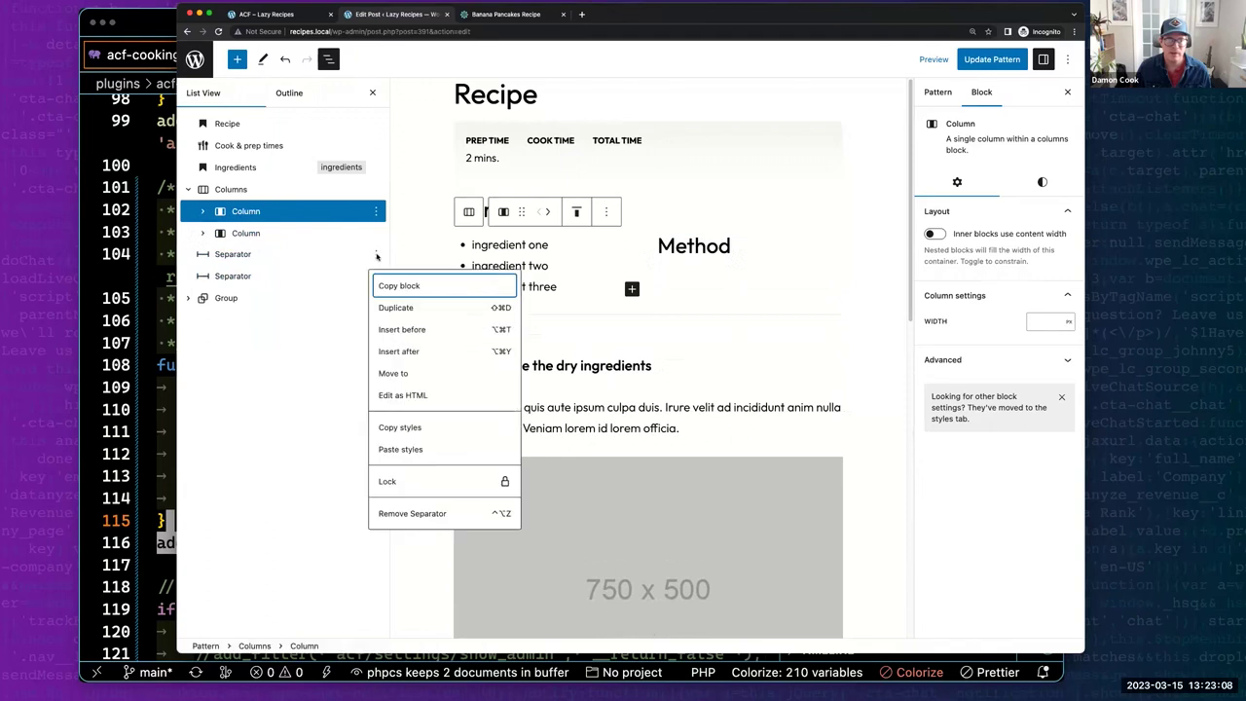
{"action": "left_click", "coordinate": [389, 512]}
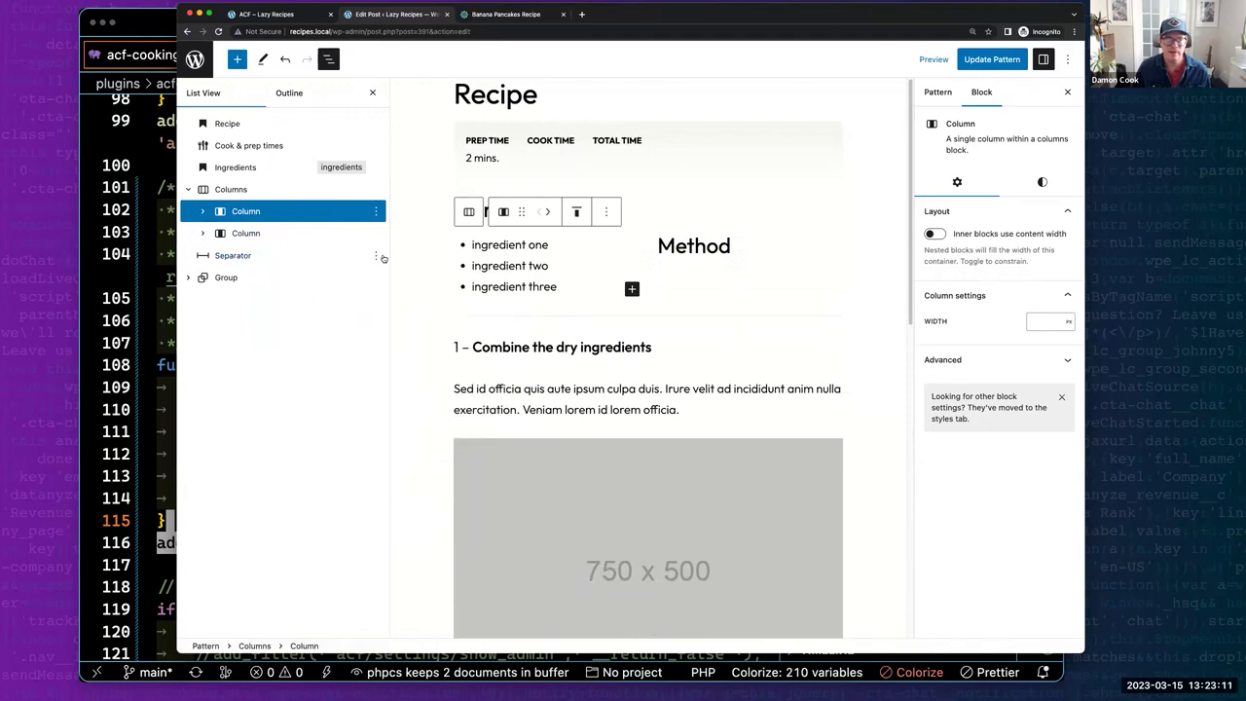
{"action": "left_click", "coordinate": [375, 256]}
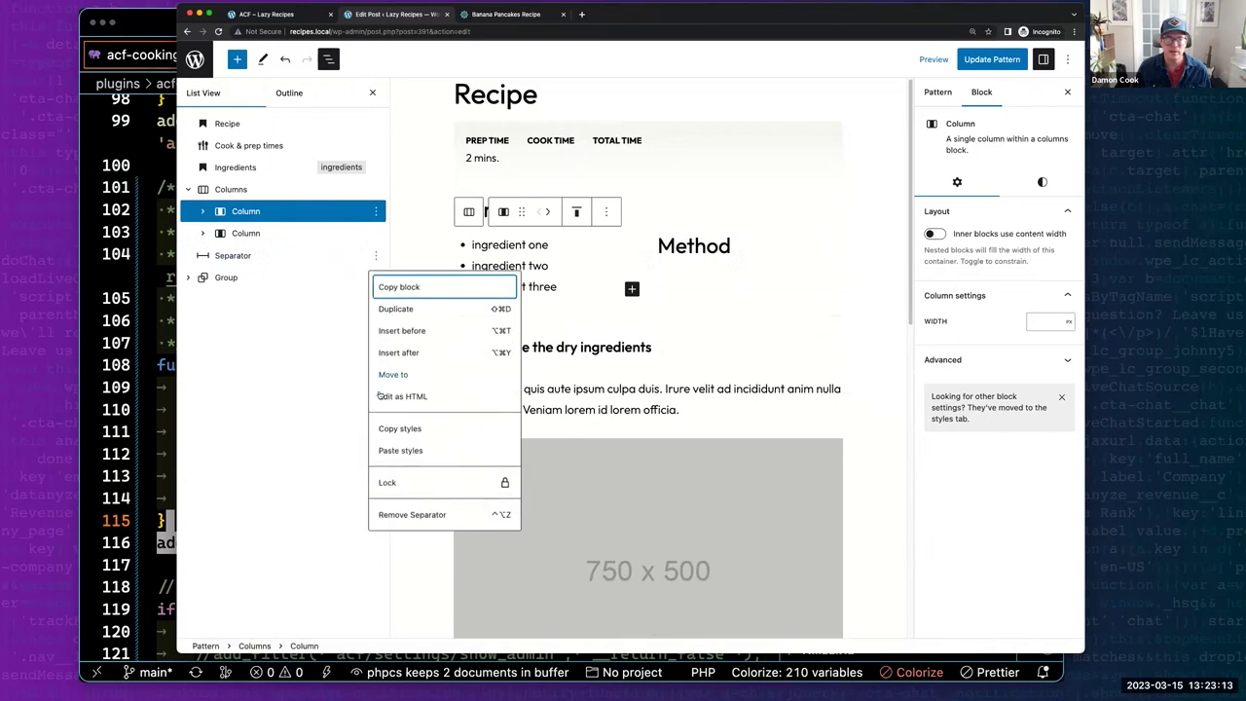
{"action": "left_click", "coordinate": [395, 516]}
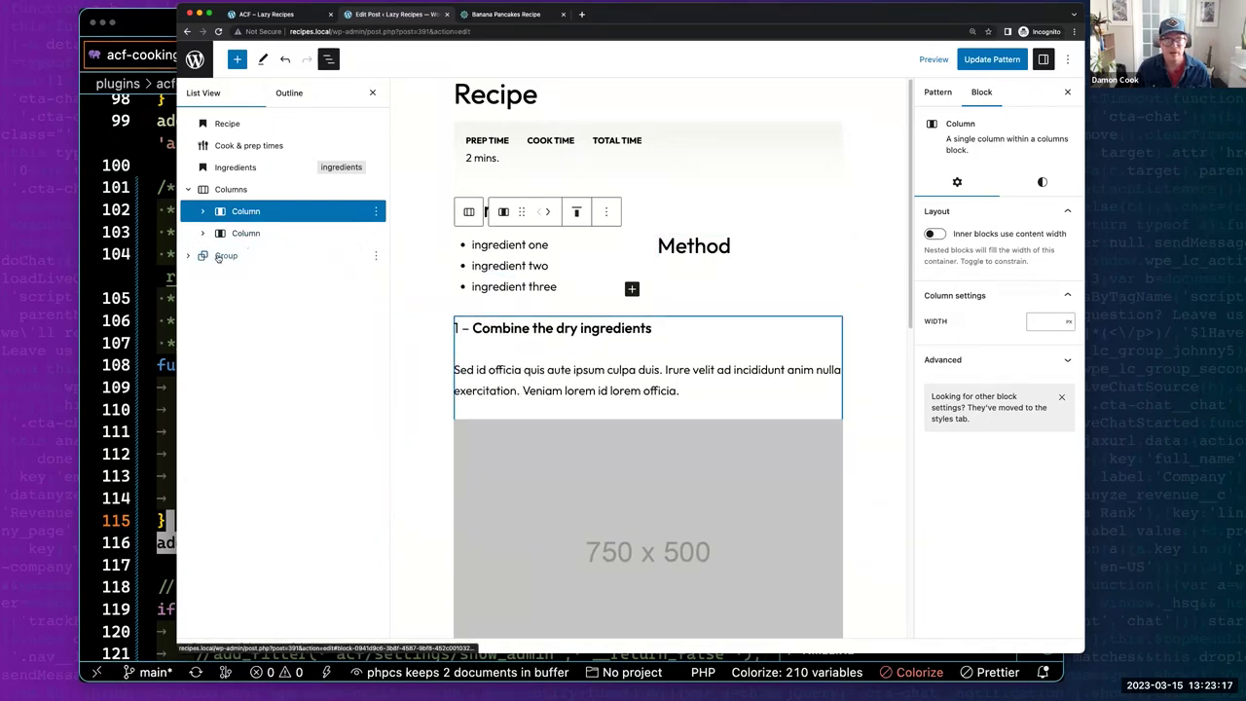
{"action": "left_click", "coordinate": [992, 59]}
Open Pattern Manager filtered to the Recipe category.
{"action": "left_click", "coordinate": [195, 60]}
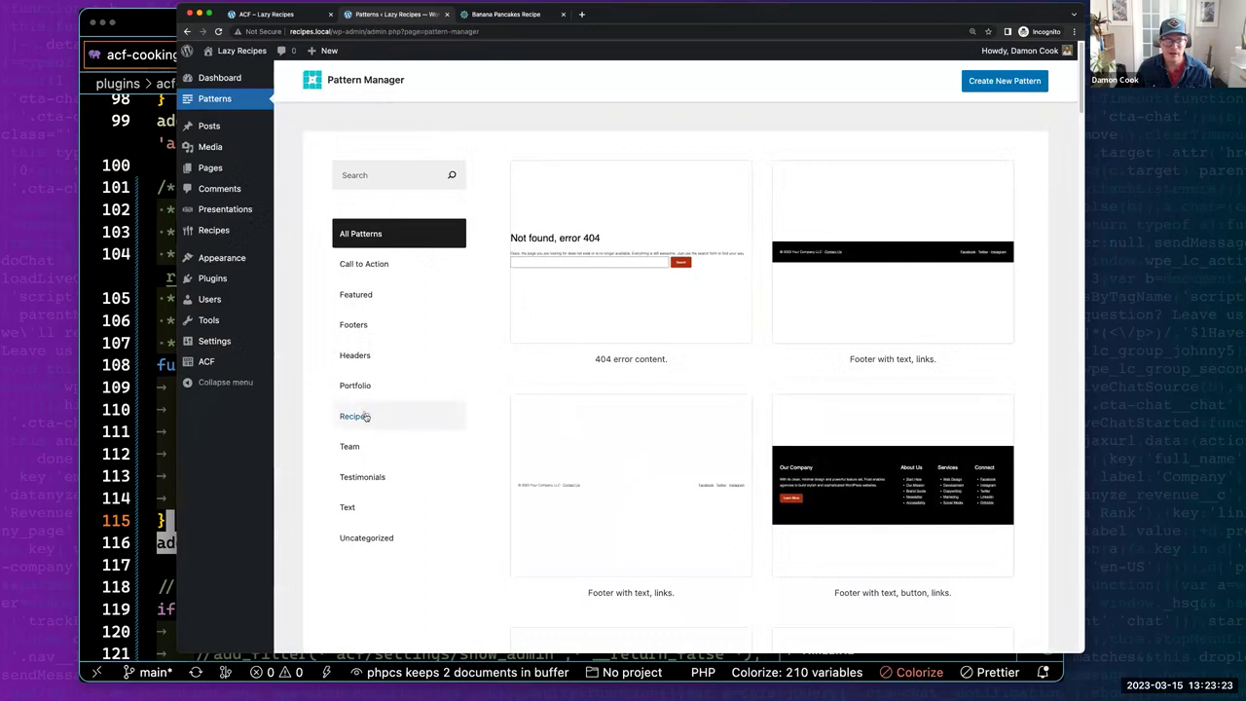
{"action": "left_click", "coordinate": [365, 417]}
{"action": "scroll", "coordinate": [784, 311], "scroll_direction": "down", "scroll_amount": 5}
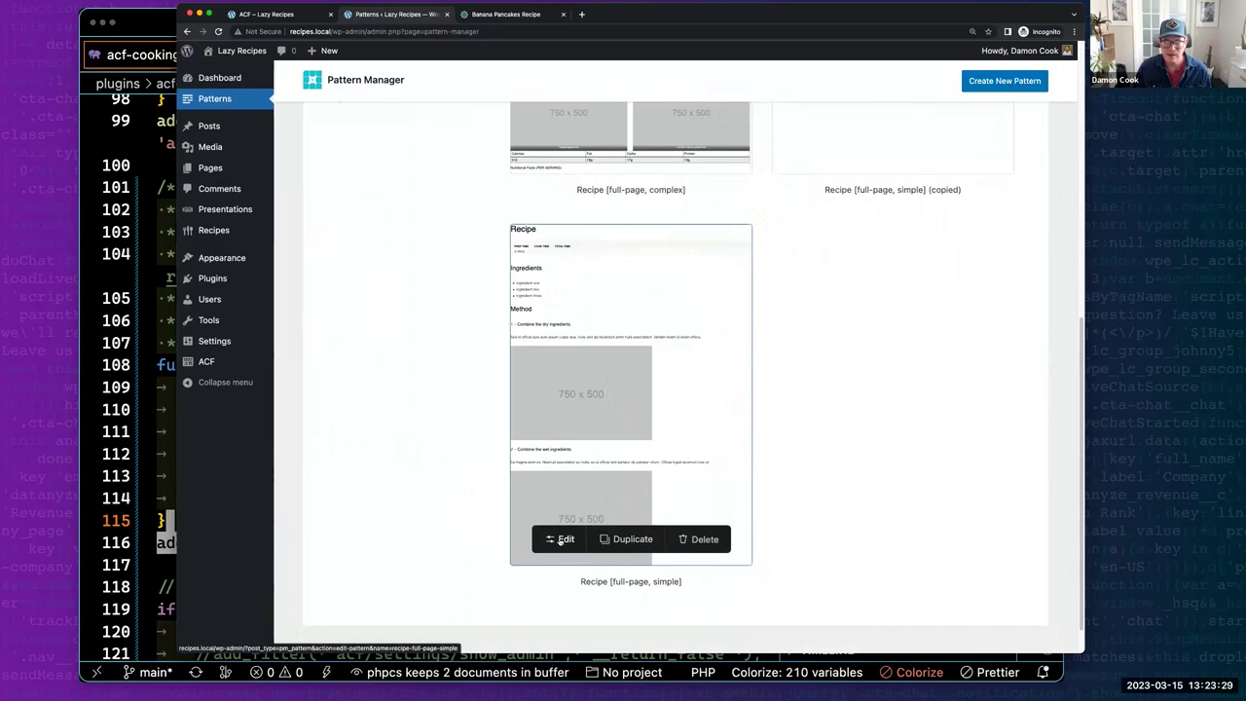
{"action": "scroll", "coordinate": [690, 409], "scroll_direction": "up", "scroll_amount": 3}
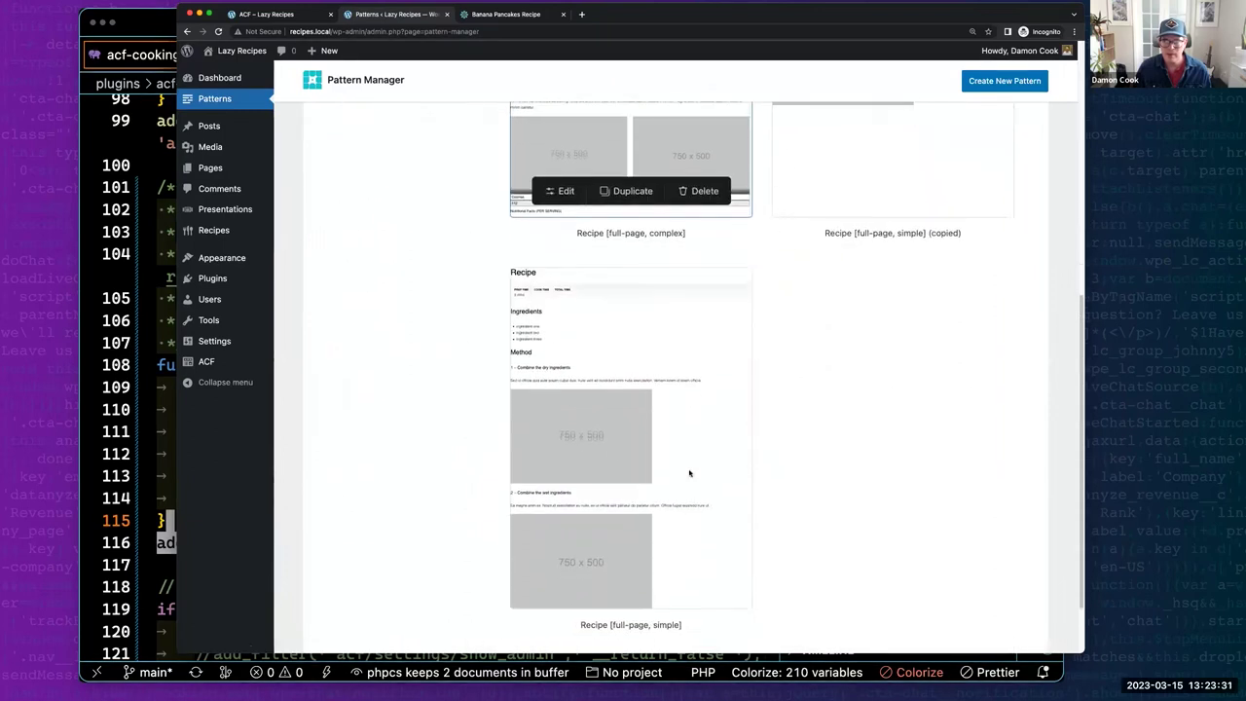
{"action": "scroll", "coordinate": [689, 473], "scroll_direction": "up", "scroll_amount": 5}
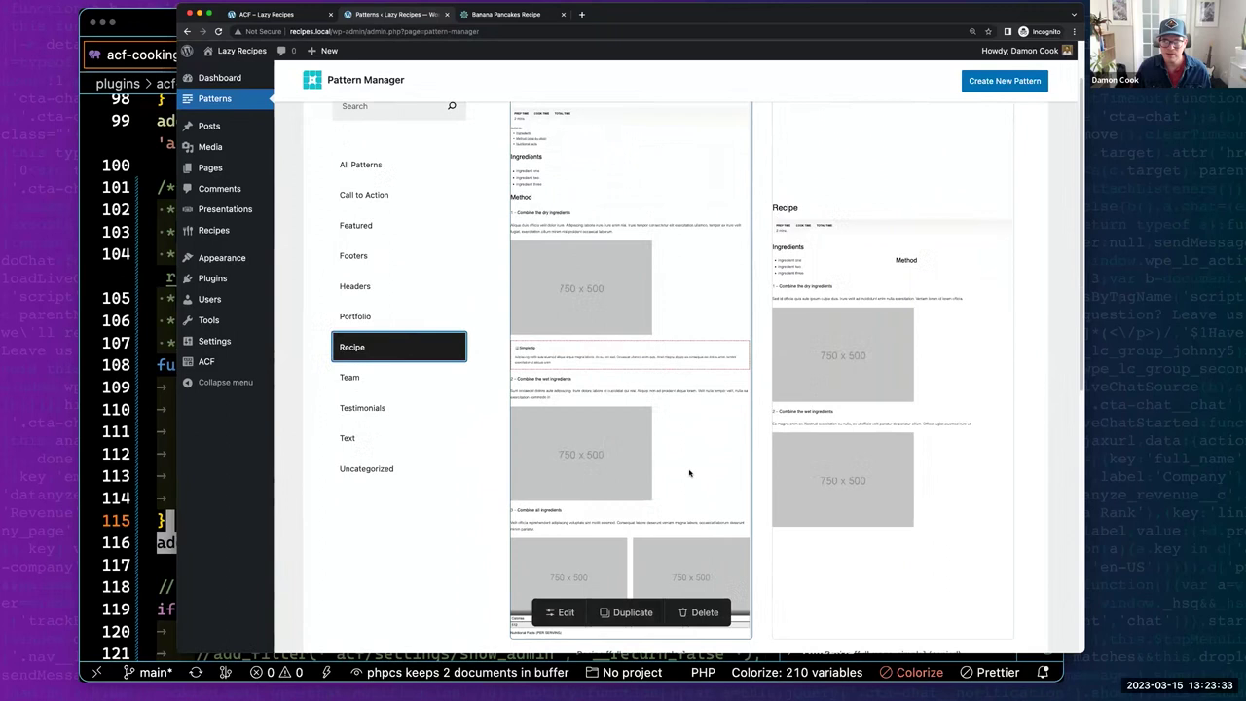
{"action": "scroll", "coordinate": [689, 473], "scroll_direction": "down", "scroll_amount": 8}
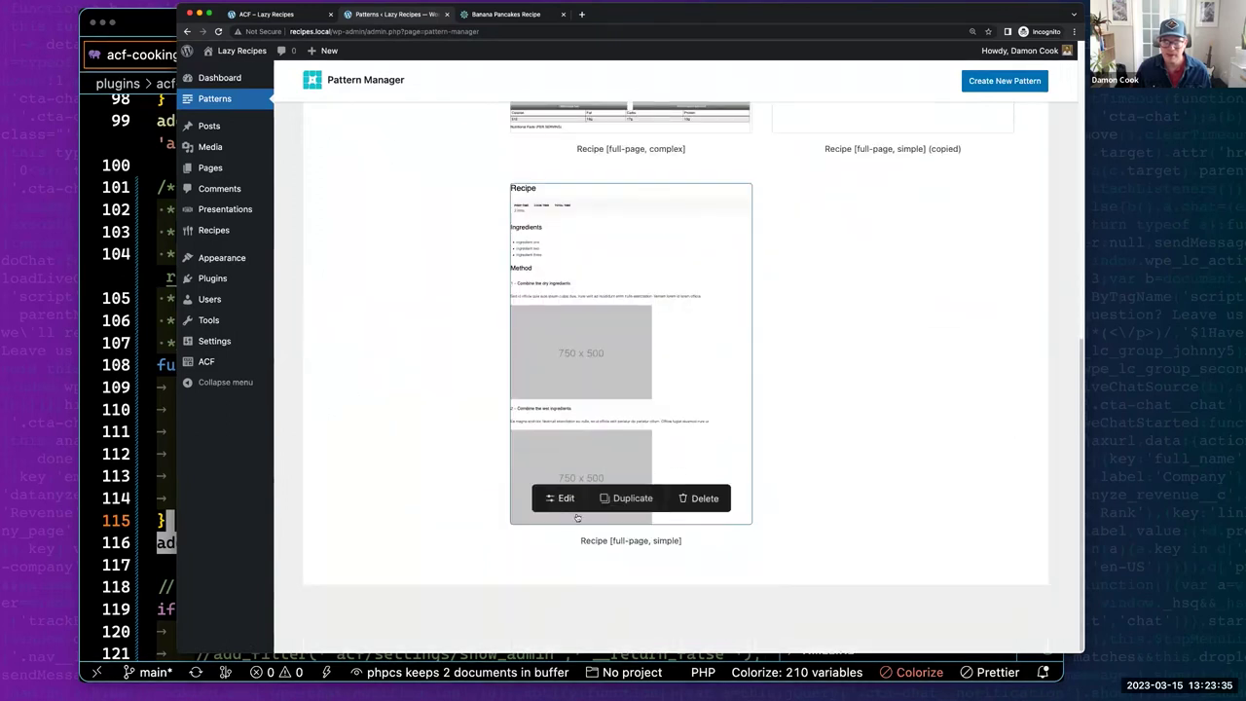
Open and leave the simple recipe pattern, then refilter to Recipe and pick the copied card.
{"action": "left_click", "coordinate": [559, 498]}
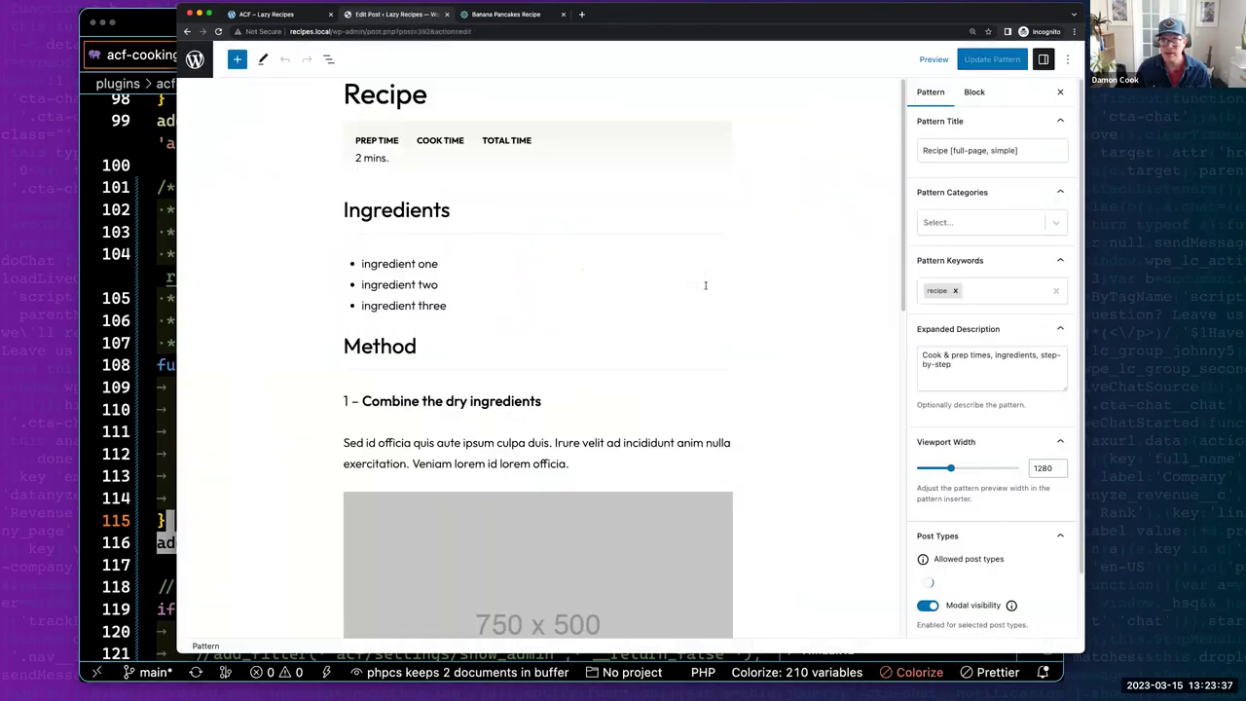
{"action": "left_click", "coordinate": [328, 59]}
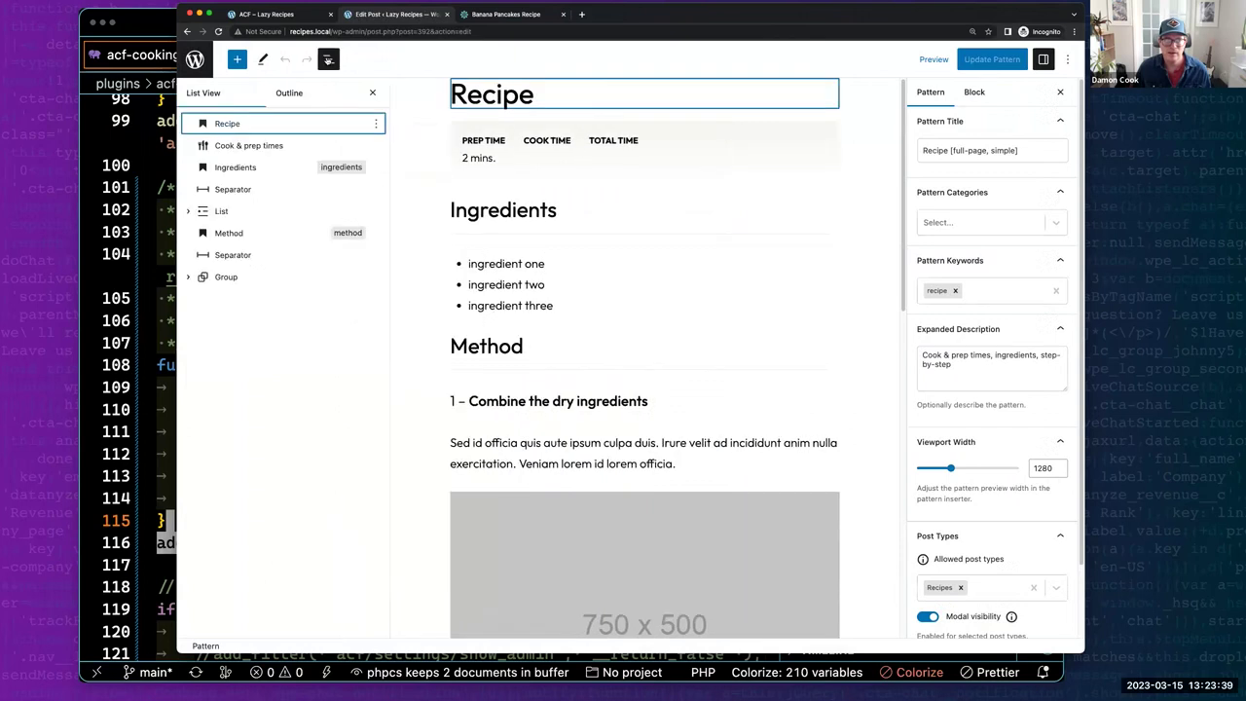
{"action": "left_click", "coordinate": [195, 60]}
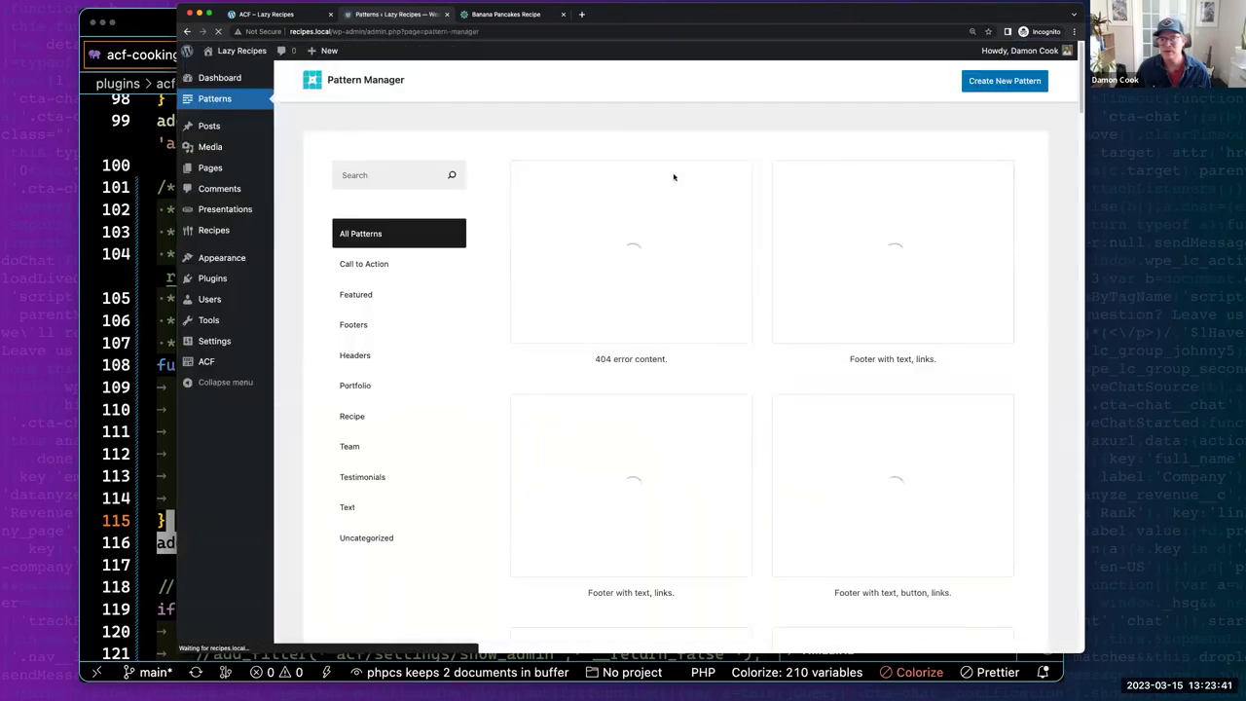
{"action": "left_click", "coordinate": [356, 421]}
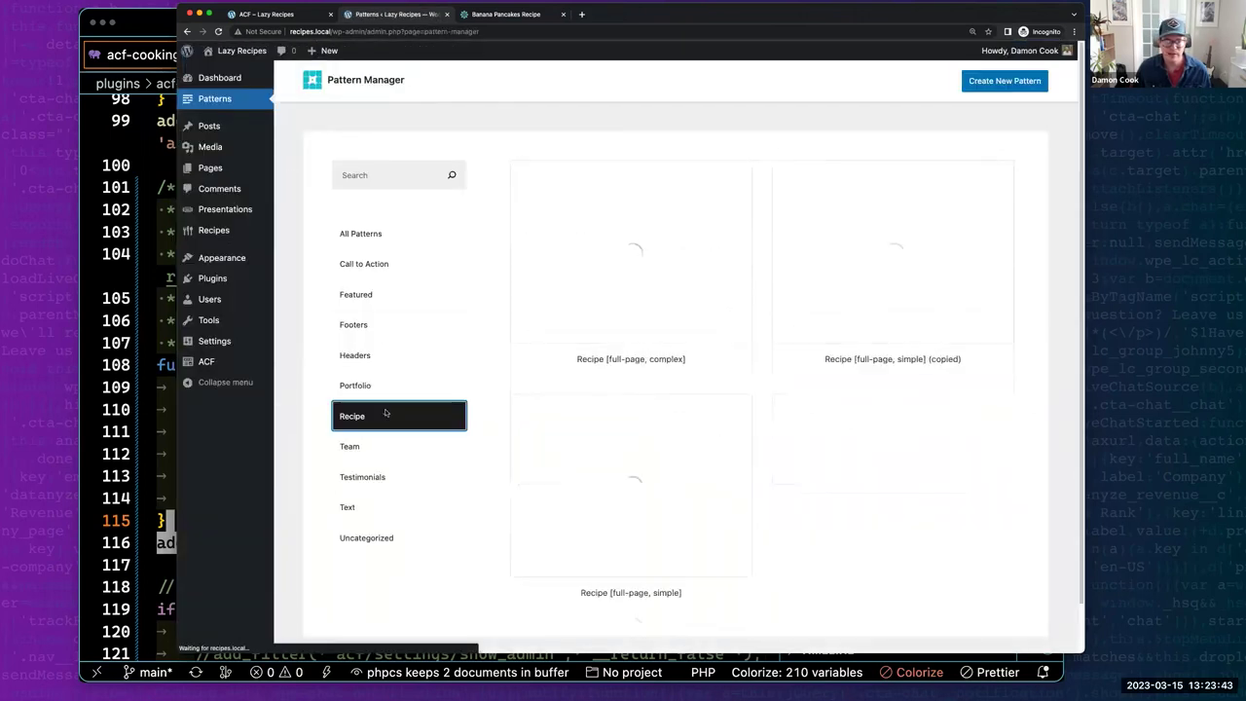
{"action": "scroll", "coordinate": [794, 462], "scroll_direction": "down", "scroll_amount": 5}
{"action": "mouse_move", "coordinate": [859, 298]}
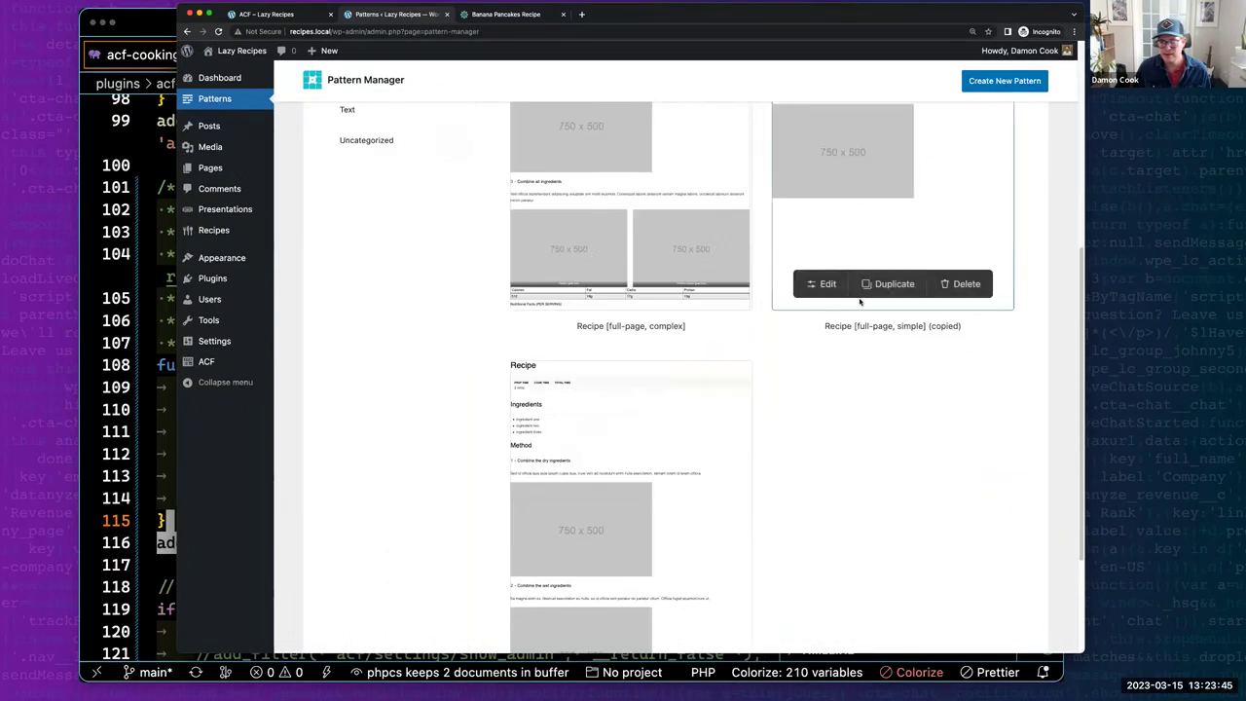
{"action": "left_click", "coordinate": [827, 284]}
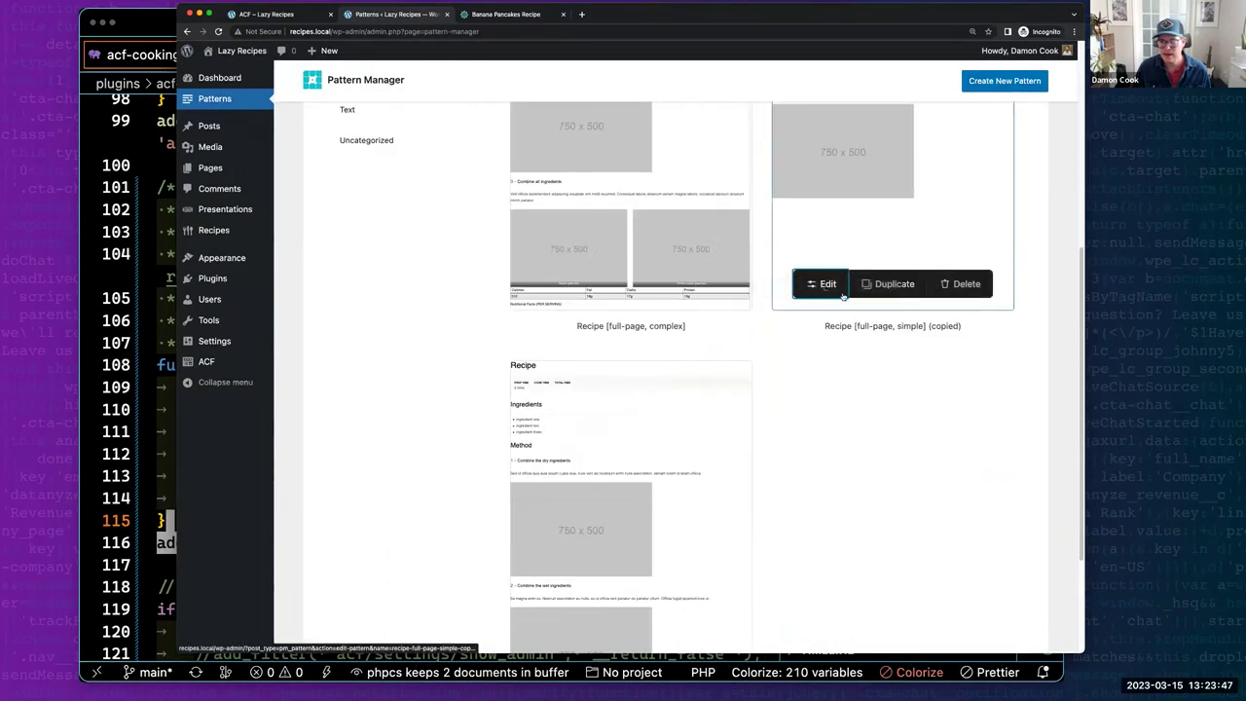
Rename the copied pattern to Recipe [full-page, columns].
{"action": "left_click", "coordinate": [826, 283]}
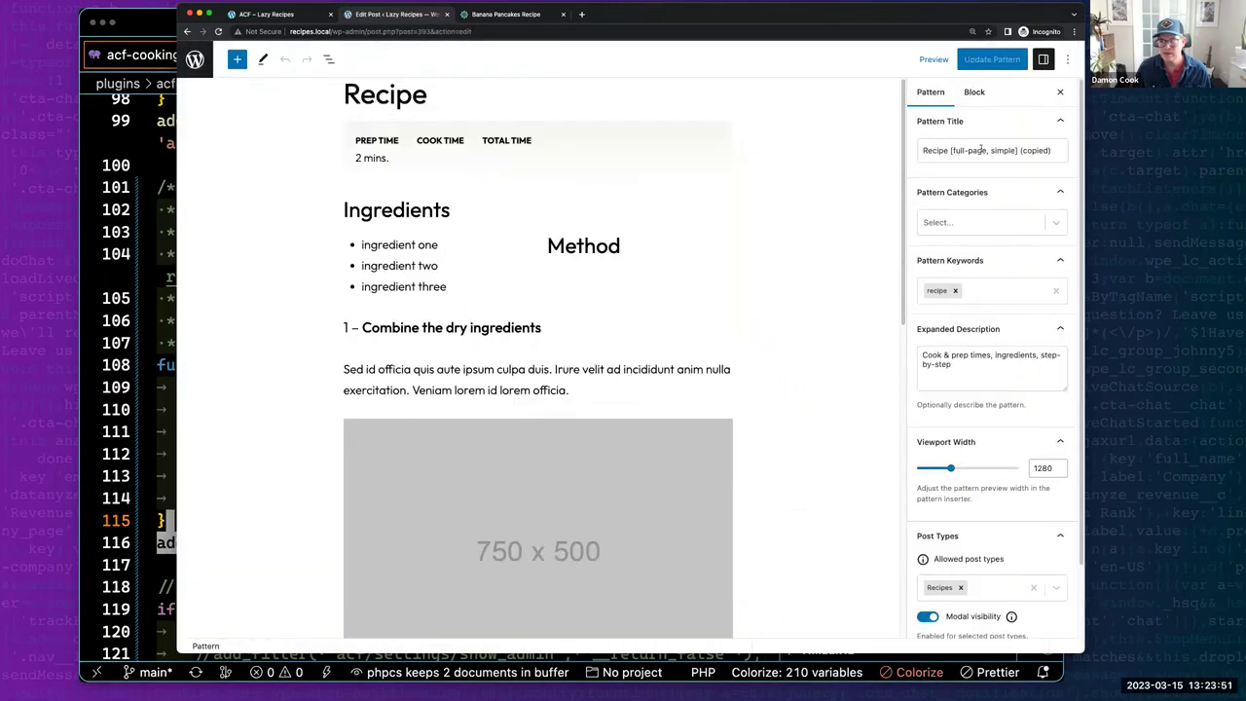
{"action": "left_click_drag", "start_coordinate": [990, 150], "coordinate": [1016, 150]}
{"action": "type", "text": "columns"}
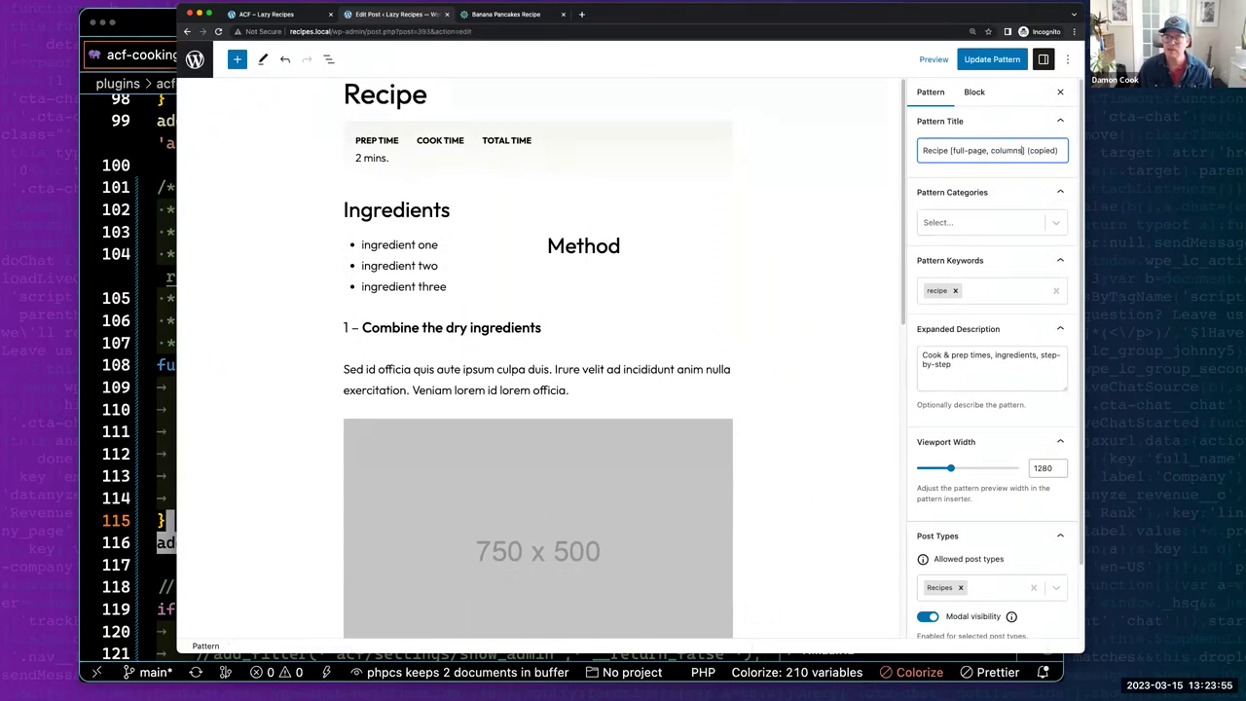
{"action": "left_click_drag", "start_coordinate": [1025, 149], "coordinate": [1071, 150]}
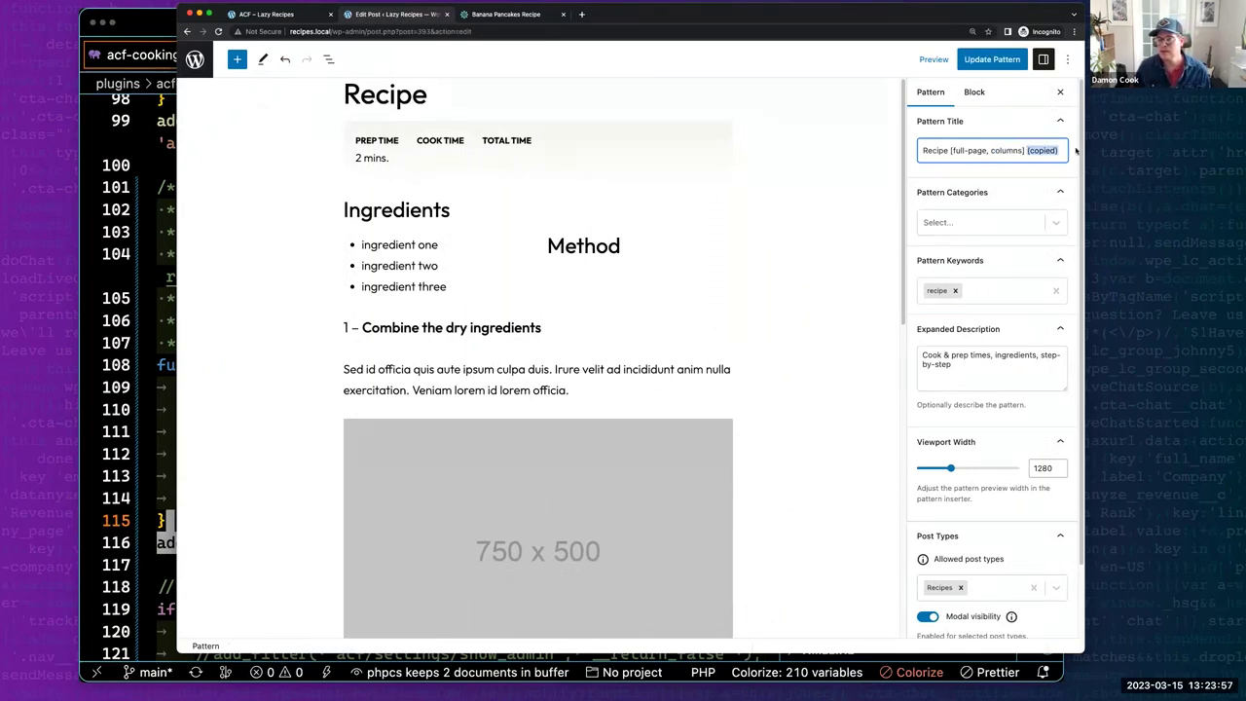
{"action": "key", "text": "BackSpace"}
Assign the Recipes category to the pattern.
{"action": "scroll", "coordinate": [975, 176], "scroll_direction": "down", "scroll_amount": 1}
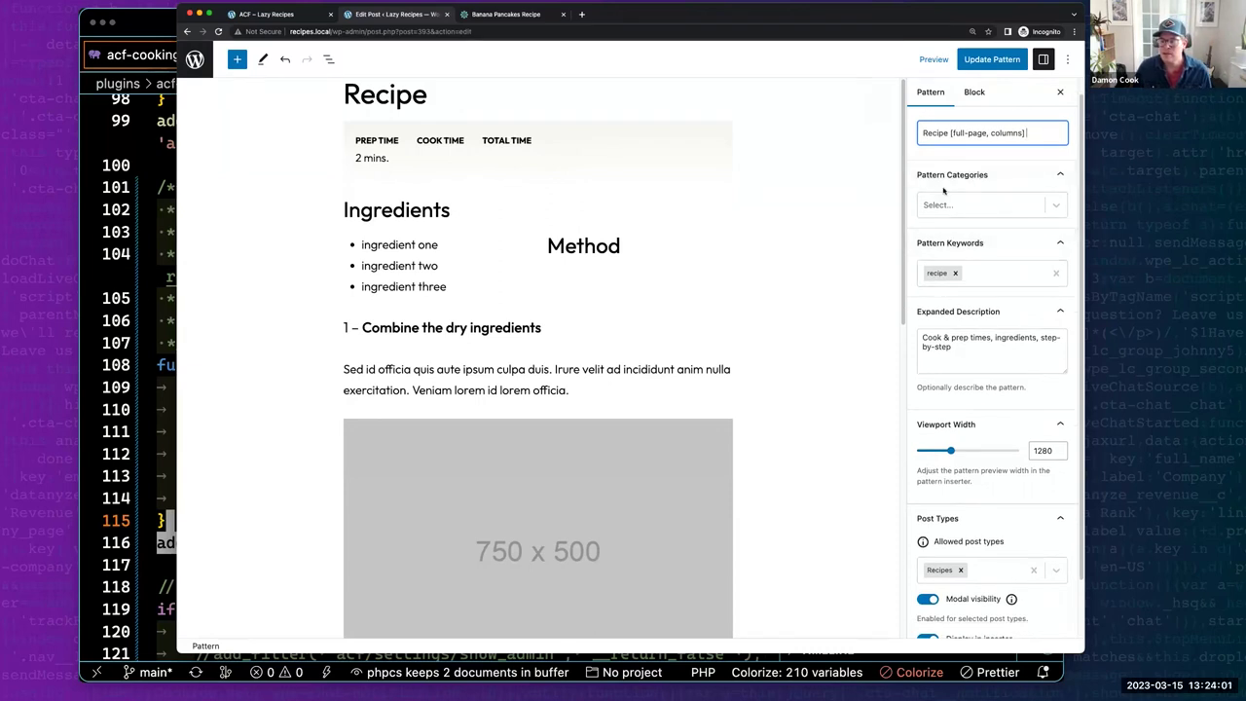
{"action": "left_click", "coordinate": [1053, 206]}
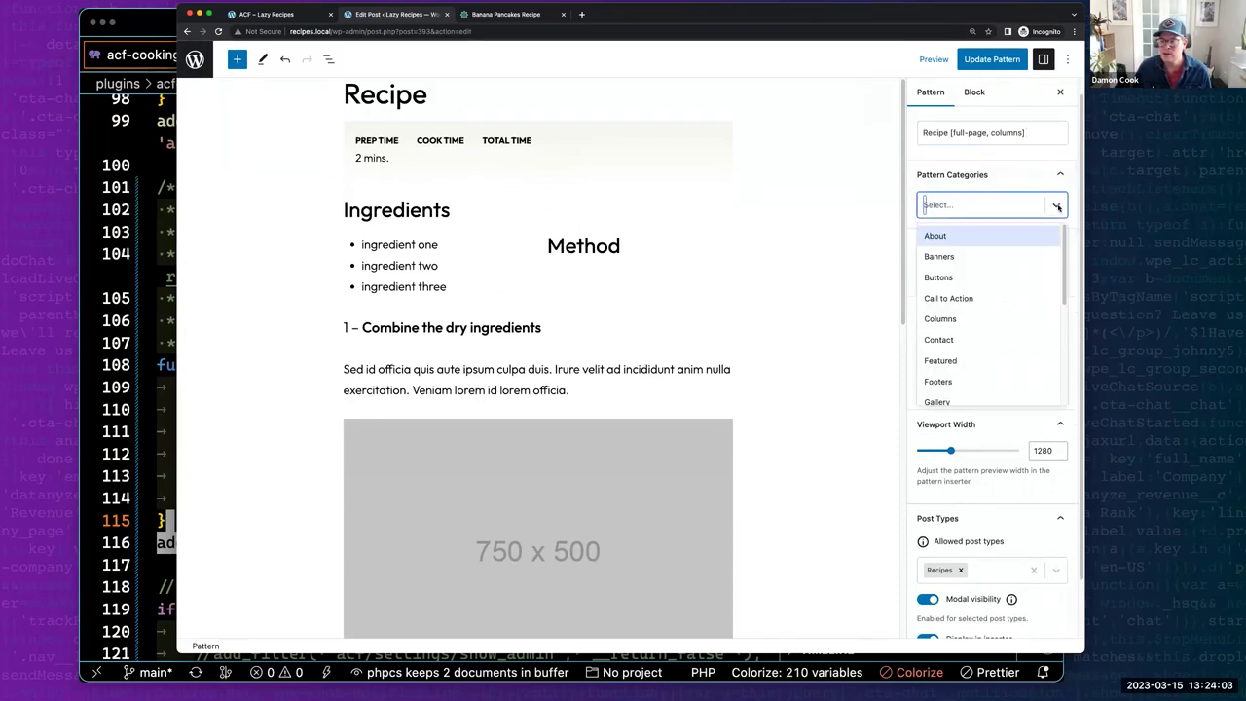
{"action": "scroll", "coordinate": [968, 336], "scroll_direction": "down", "scroll_amount": 4}
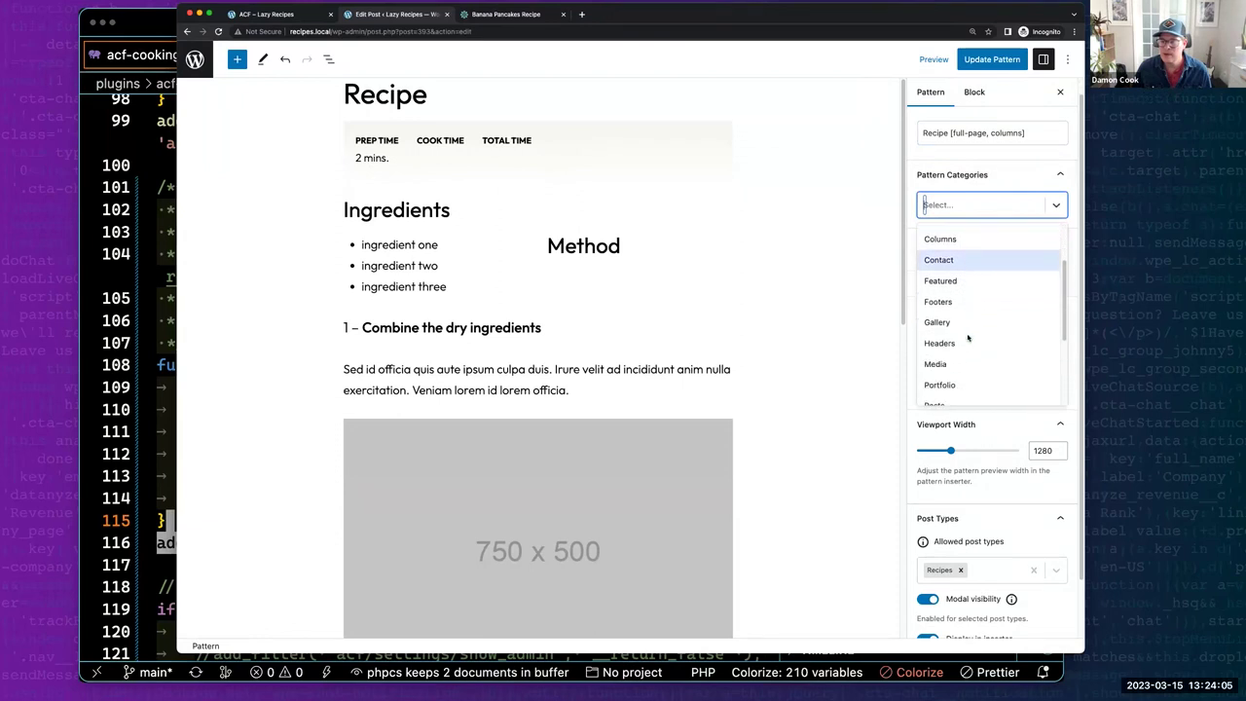
{"action": "left_click", "coordinate": [939, 358]}
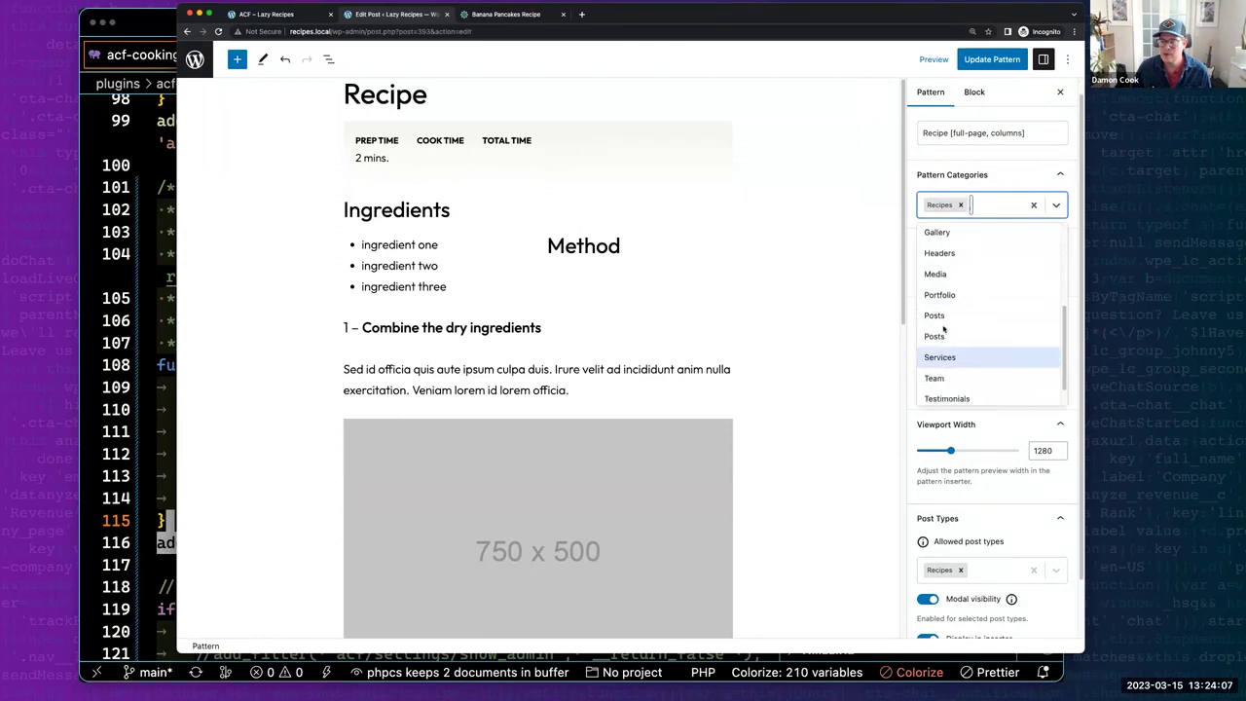
{"action": "left_click", "coordinate": [1035, 170]}
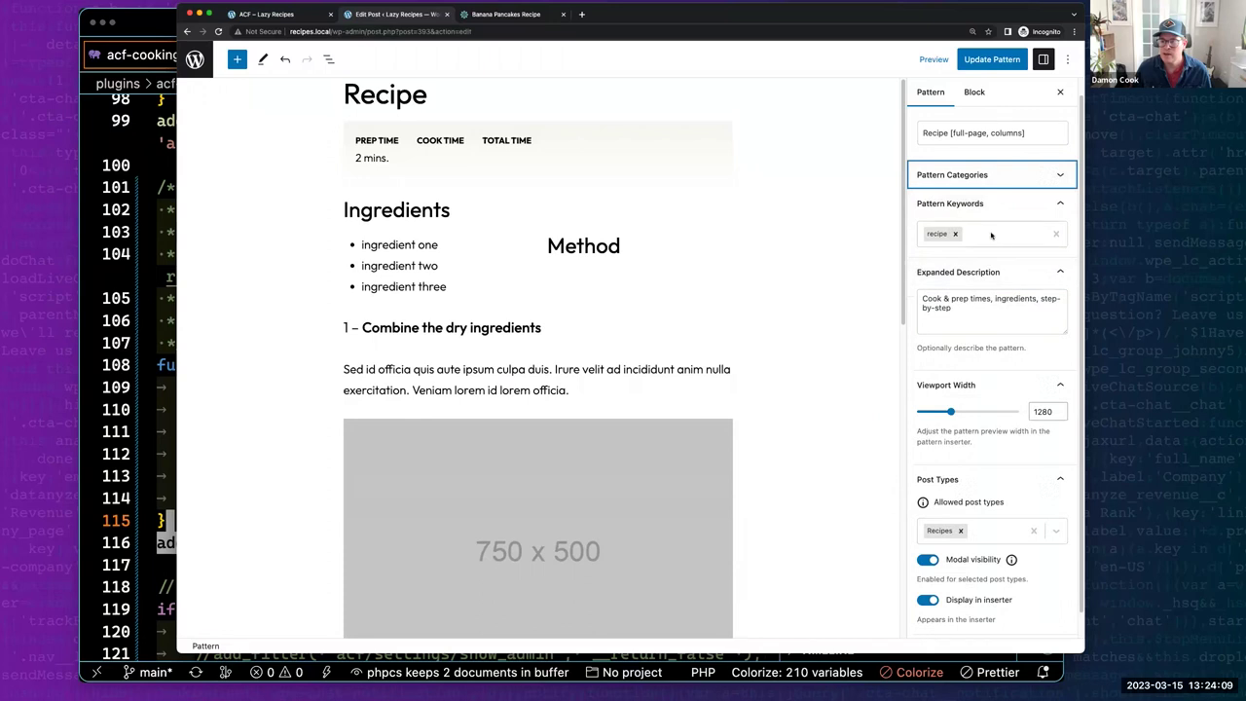
Save the columns pattern and return to the Pattern Manager page.
{"action": "scroll", "coordinate": [953, 297], "scroll_direction": "down", "scroll_amount": 1}
{"action": "scroll", "coordinate": [963, 302], "scroll_direction": "down", "scroll_amount": 2}
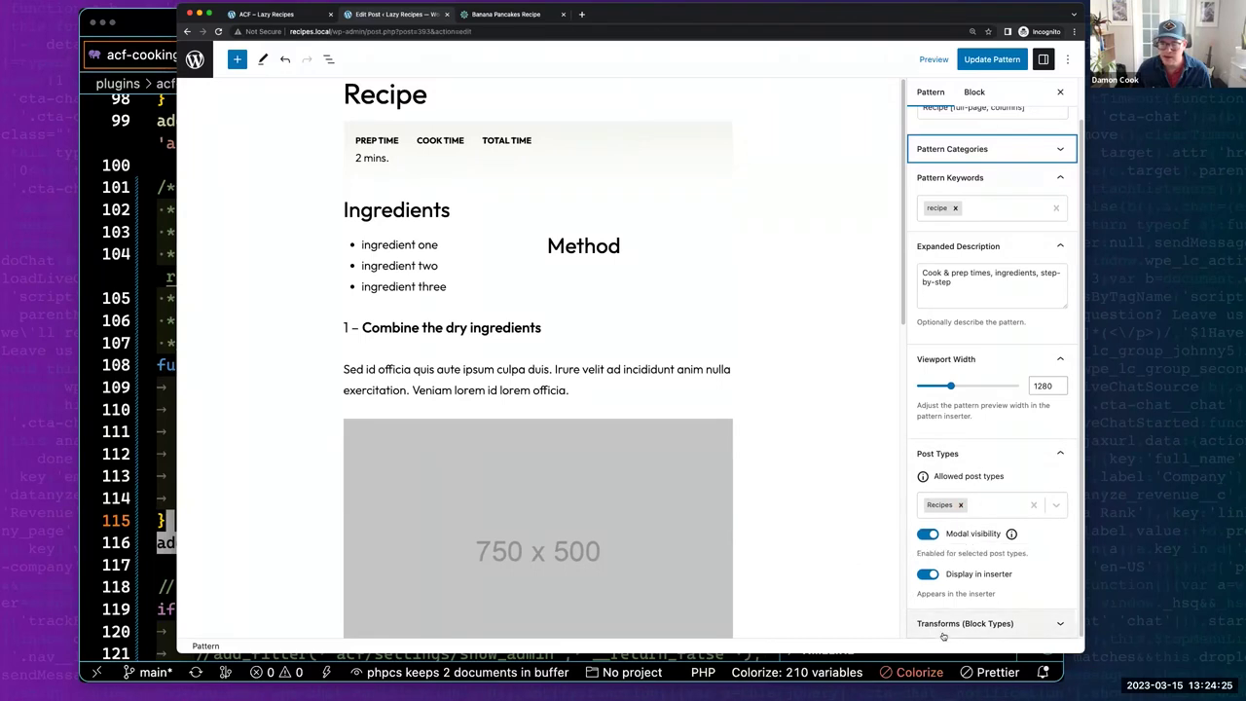
{"action": "left_click", "coordinate": [993, 59]}
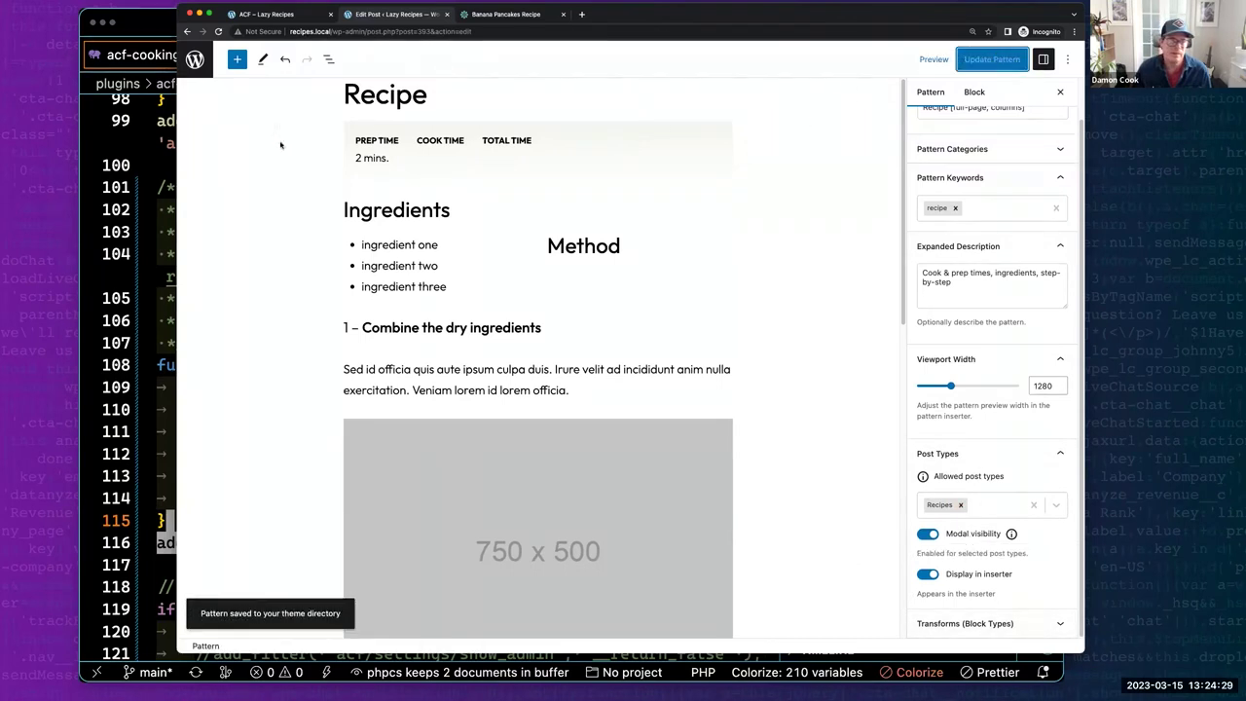
{"action": "left_click", "coordinate": [195, 60]}
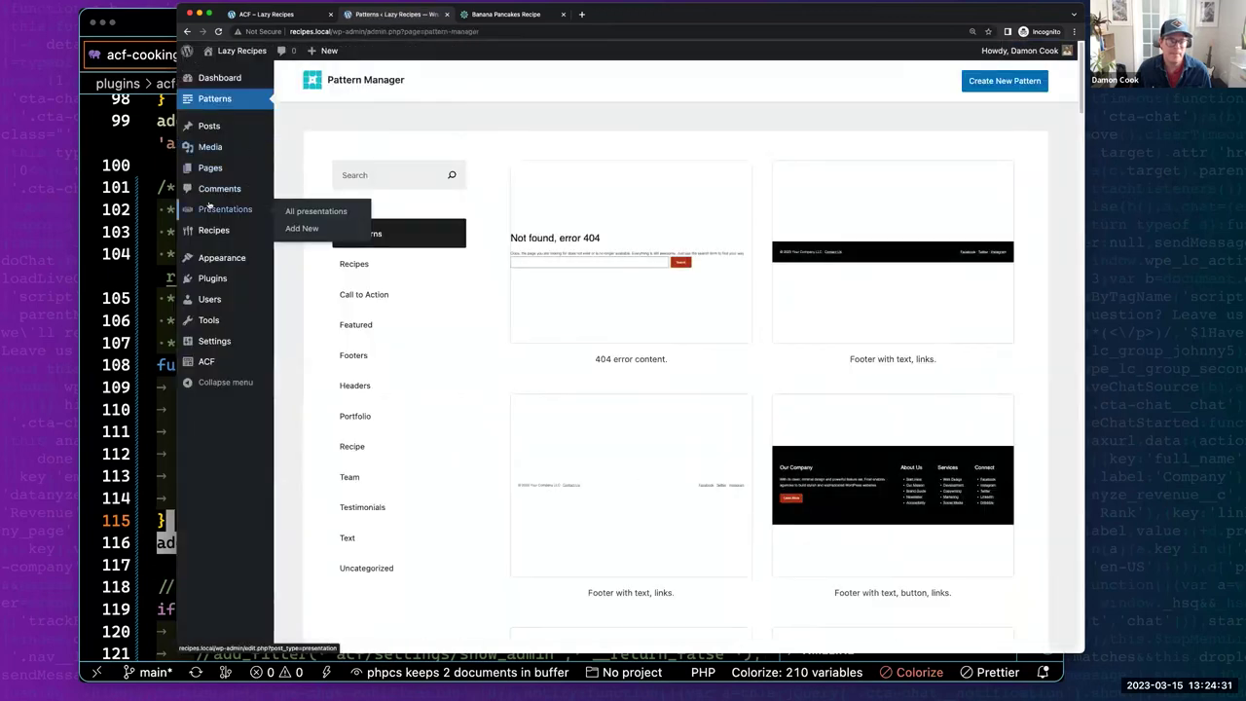
Add a new Recipe post and scroll through the Choose a pattern dialog's recipe layouts.
{"action": "mouse_move", "coordinate": [211, 229]}
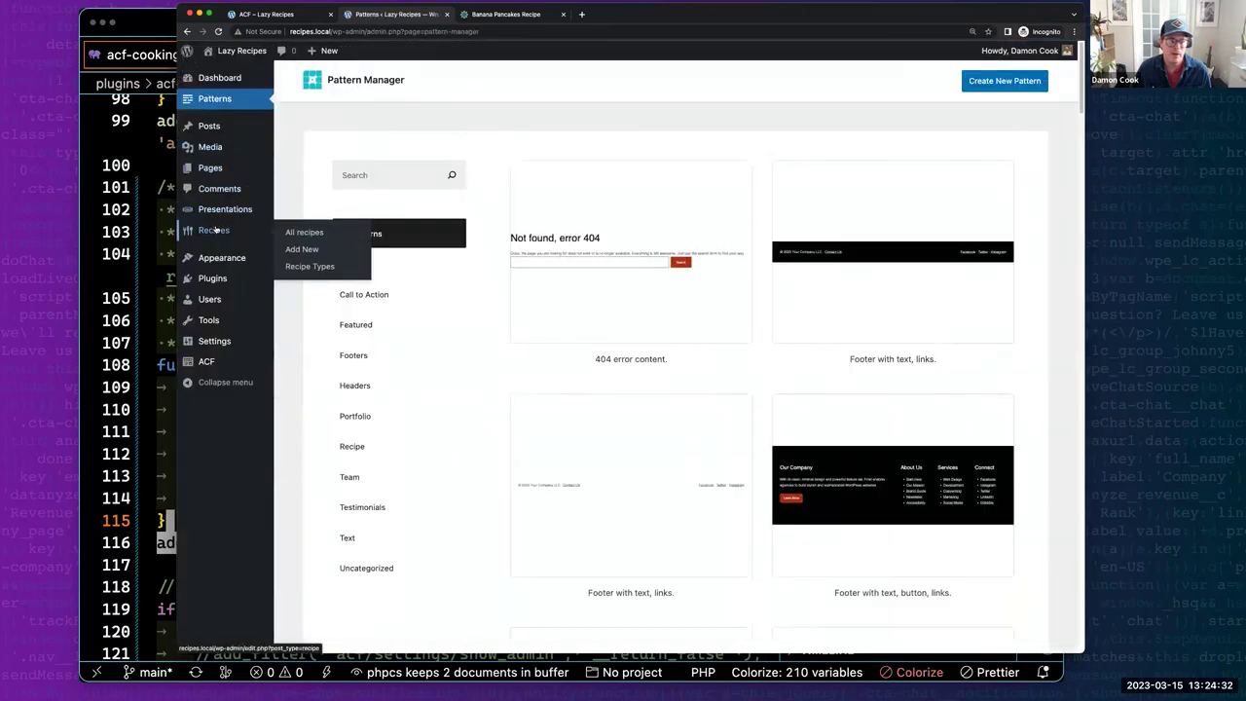
{"action": "left_click", "coordinate": [302, 250]}
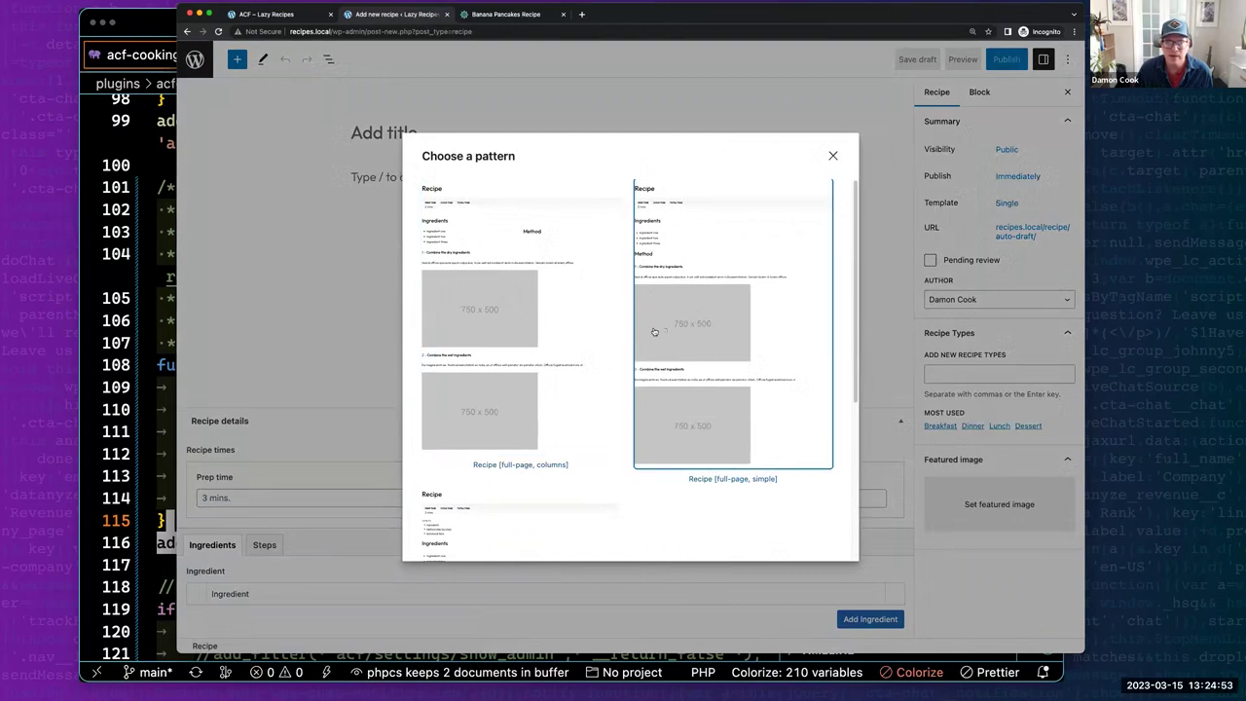
{"action": "scroll", "coordinate": [506, 362], "scroll_direction": "down", "scroll_amount": 3}
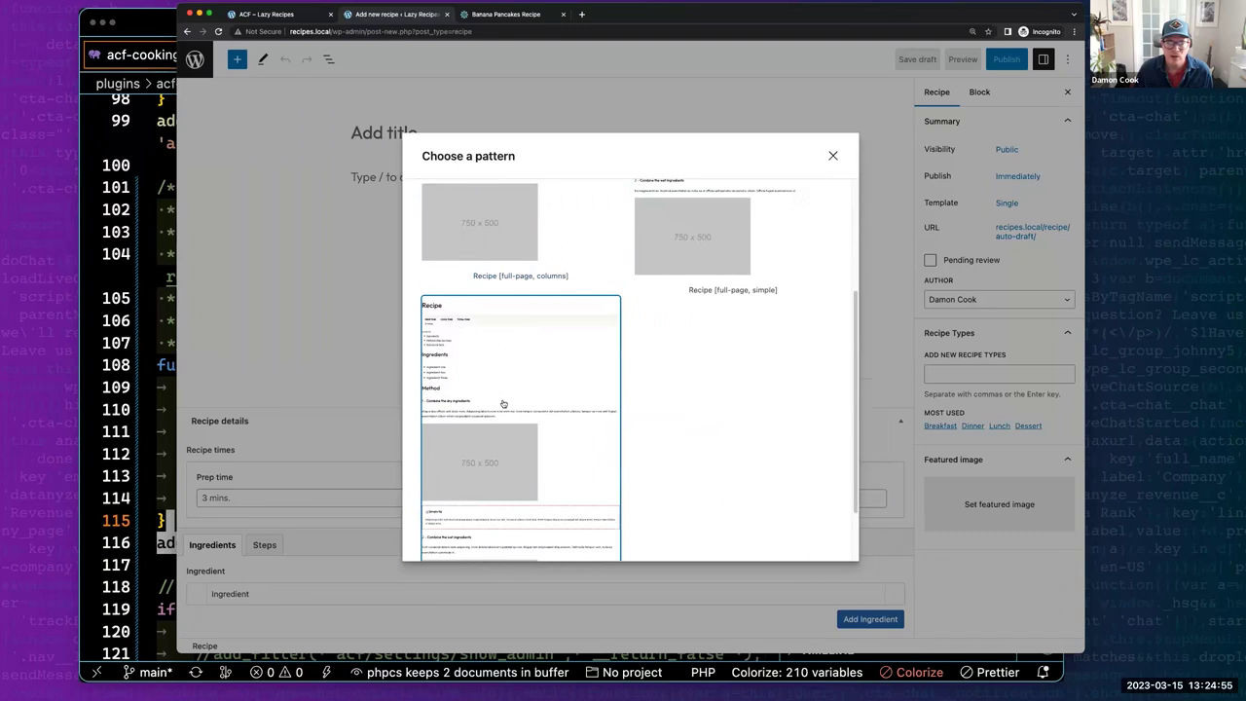
Fill the new recipe with the chosen recipe pattern.
{"action": "left_click", "coordinate": [502, 405]}
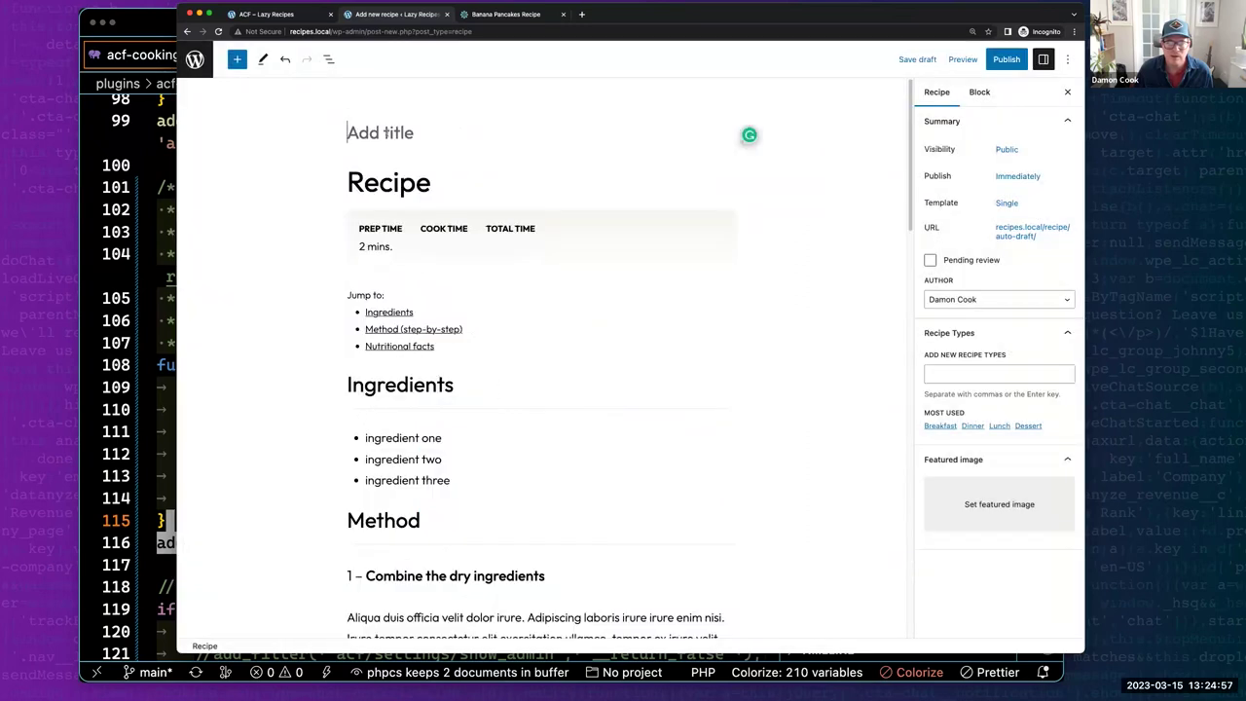
{"action": "scroll", "coordinate": [431, 146], "scroll_direction": "down", "scroll_amount": 5}
{"action": "scroll", "coordinate": [431, 146], "scroll_direction": "up", "scroll_amount": 5}
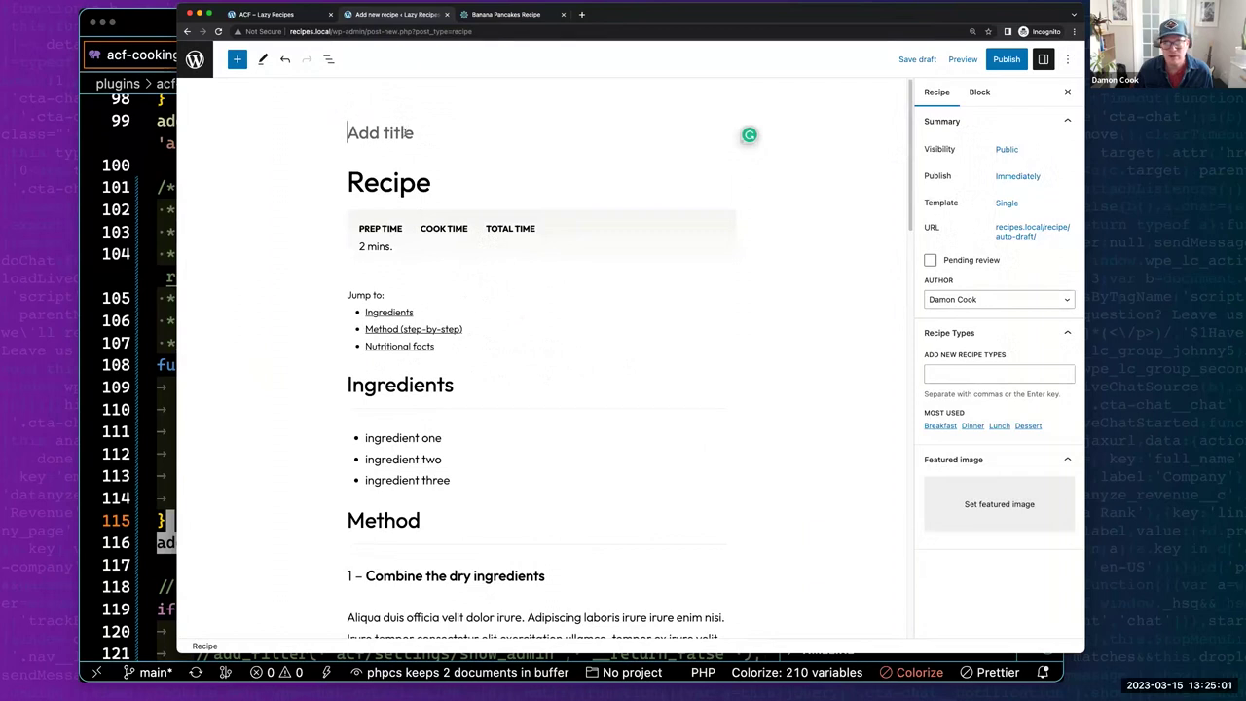
Enter Cook & prep times of 2, 15 and 17 mins., then return to preview.
{"action": "left_click", "coordinate": [397, 243]}
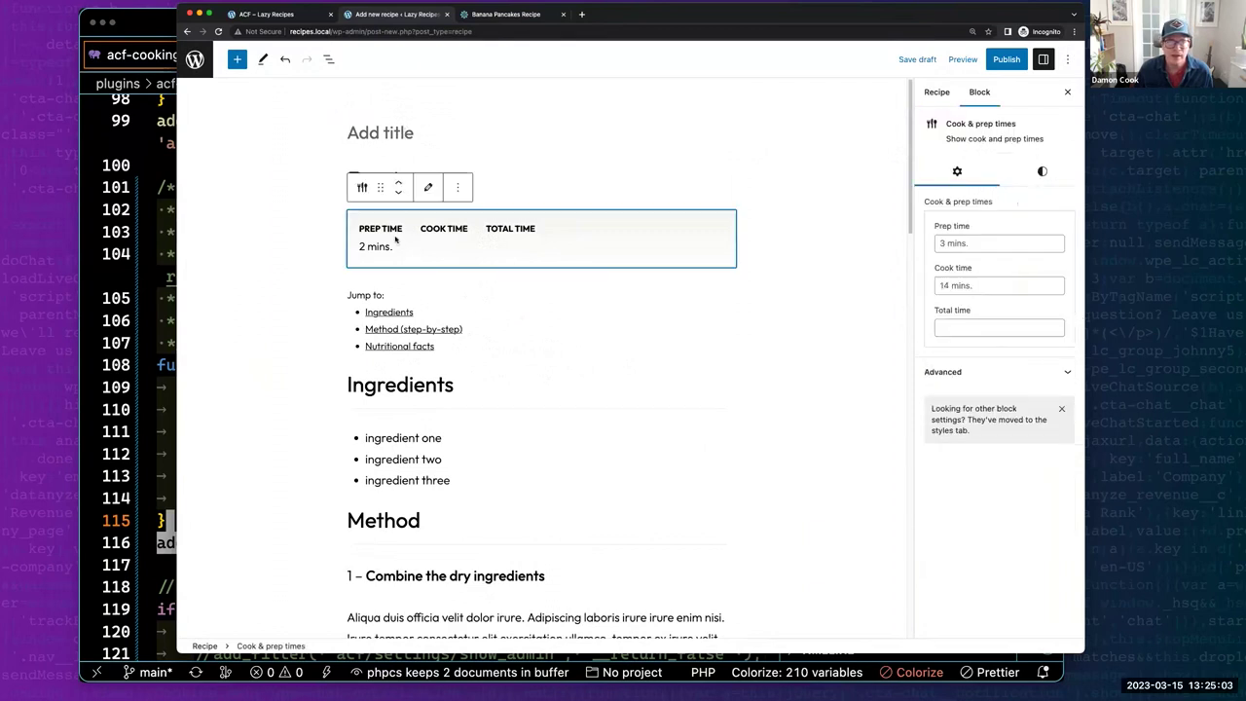
{"action": "left_click", "coordinate": [424, 190]}
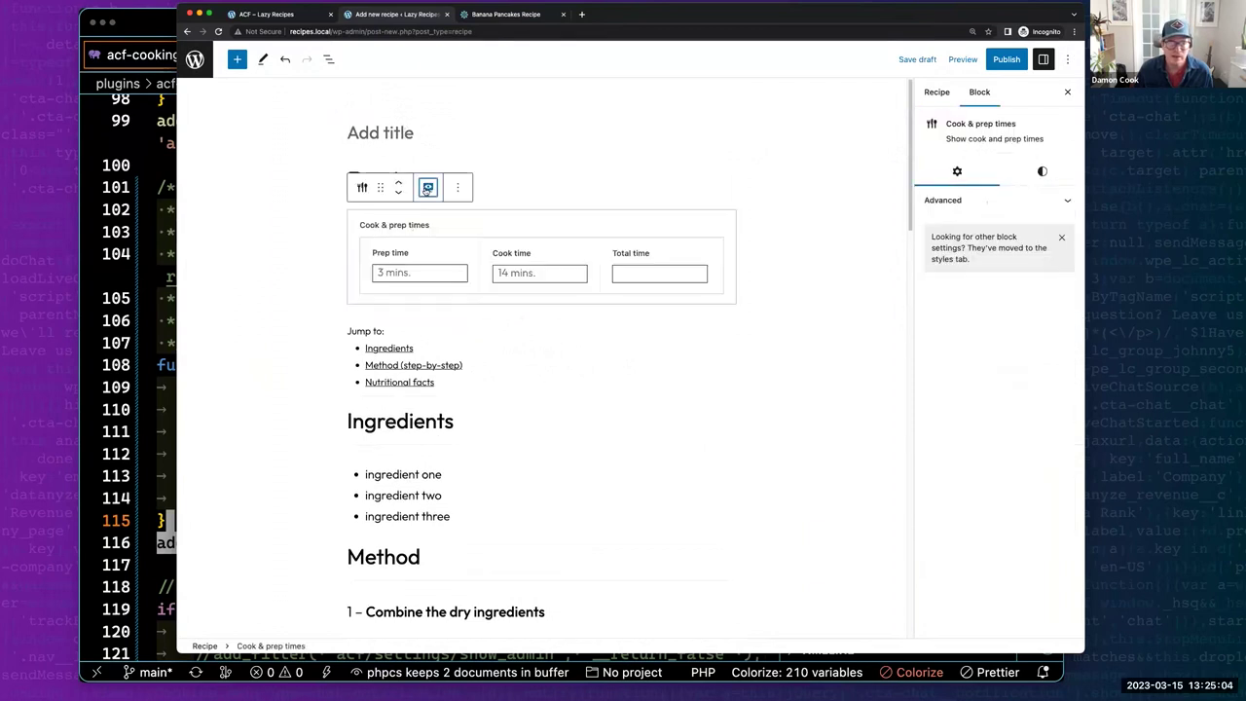
{"action": "left_click", "coordinate": [388, 272]}
{"action": "type", "text": "2 mins."}
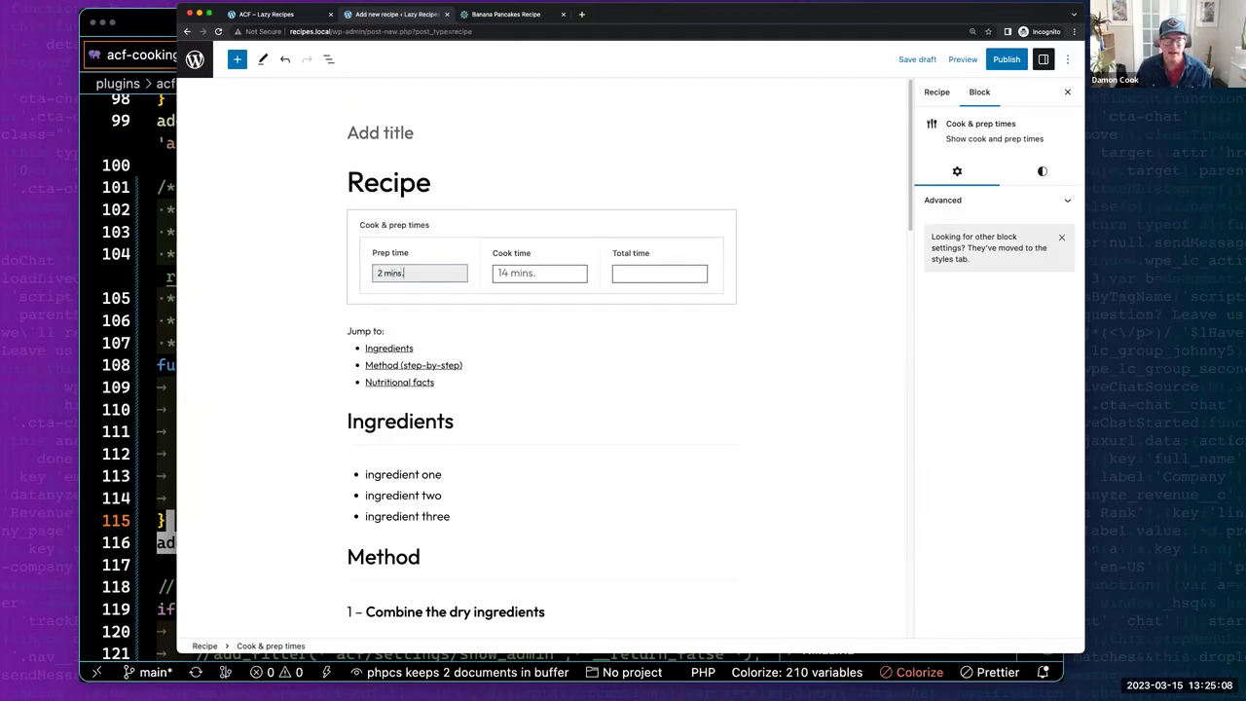
{"action": "left_click", "coordinate": [539, 272]}
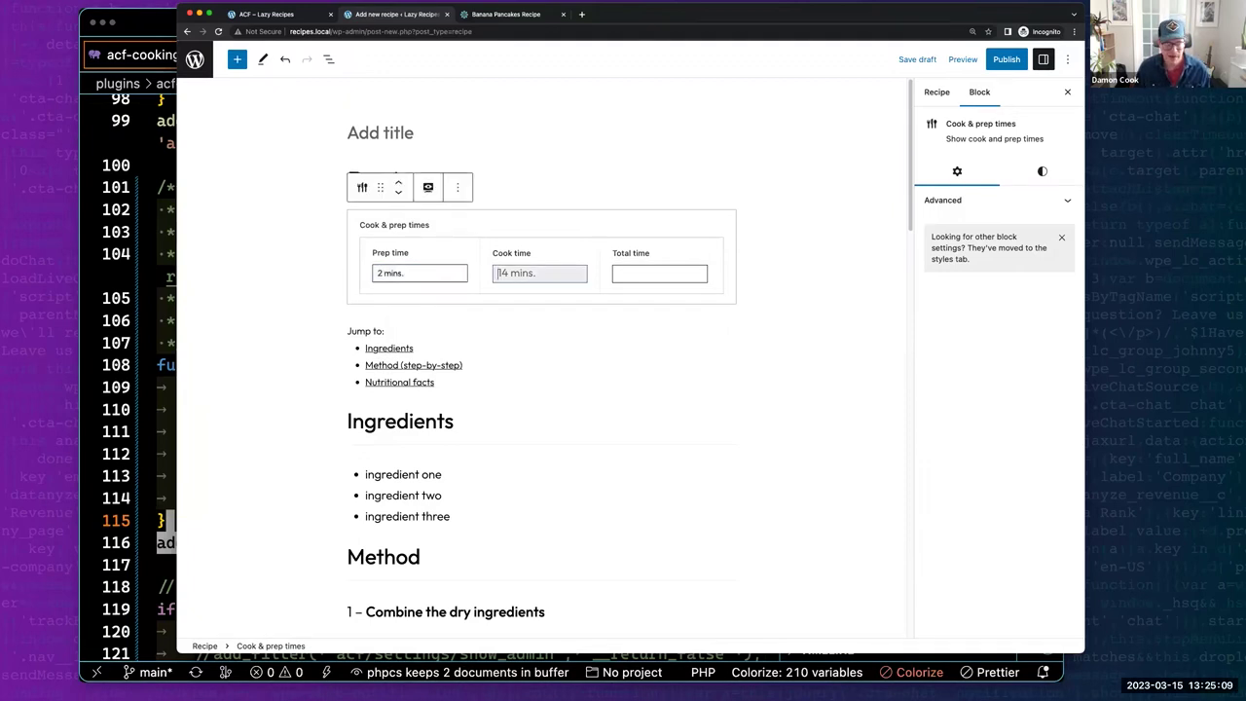
{"action": "type", "text": "15 mins."}
{"action": "key", "text": "Tab"}
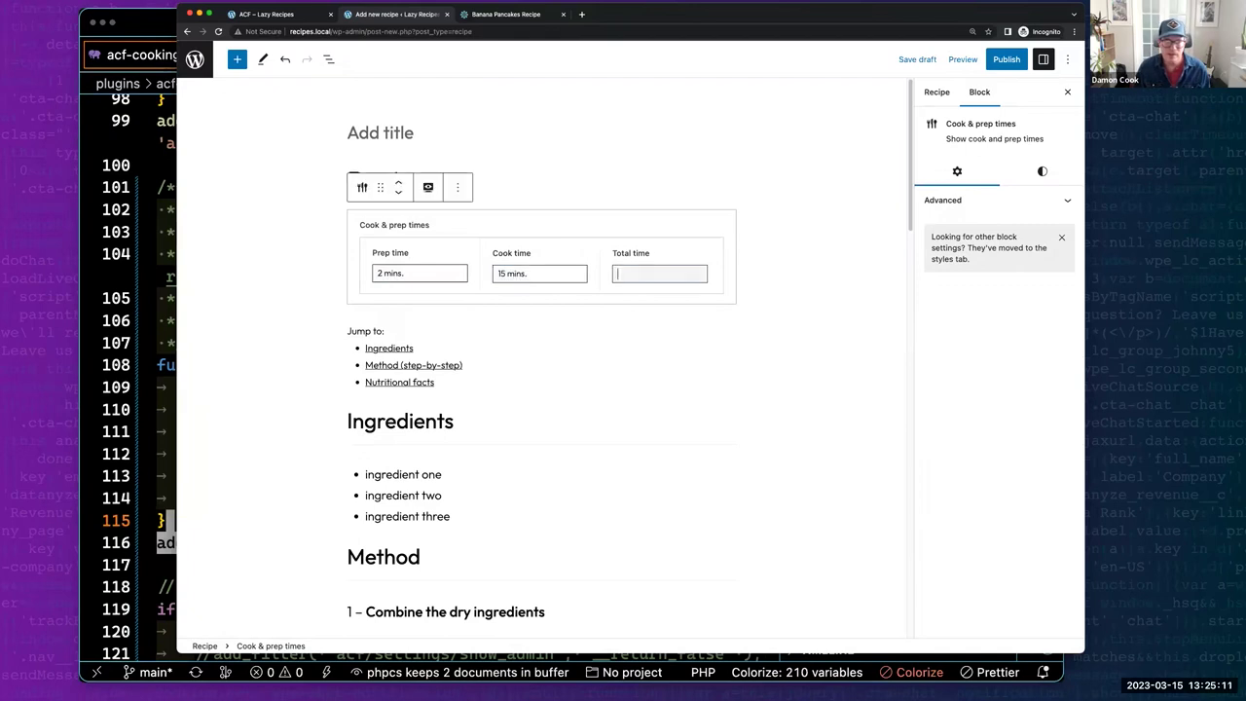
{"action": "type", "text": "17 mins."}
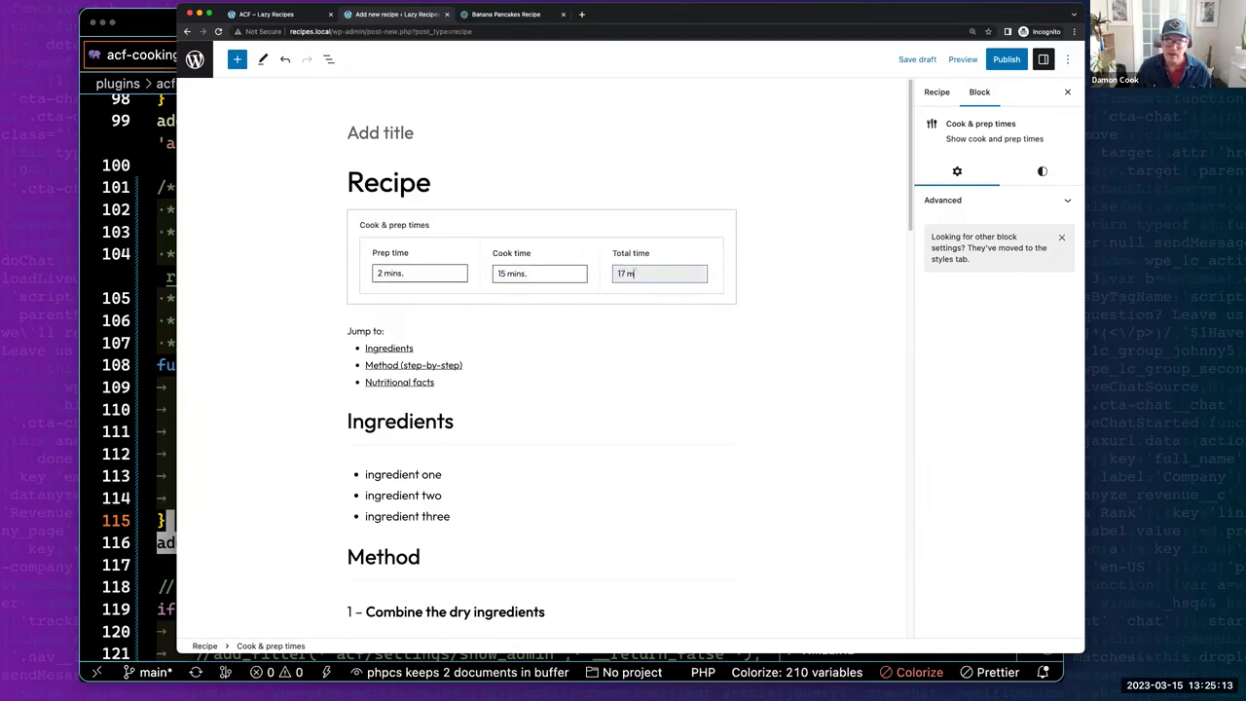
{"action": "left_click", "coordinate": [634, 255]}
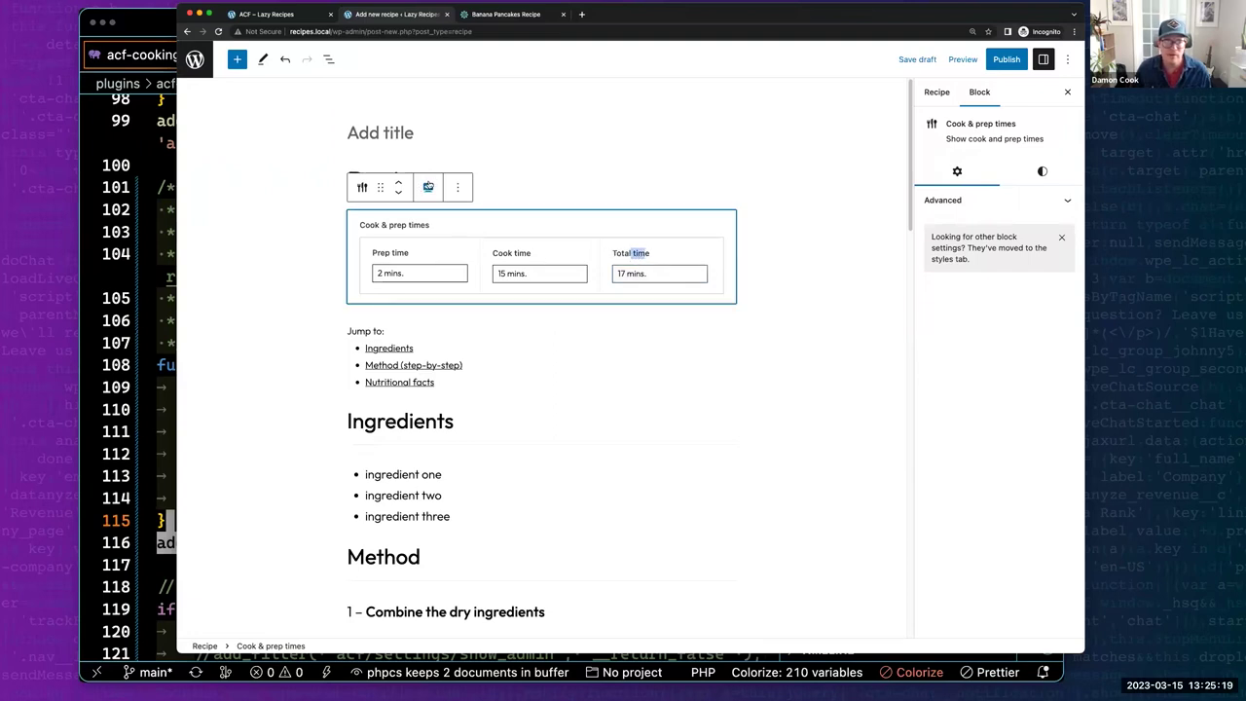
{"action": "left_click", "coordinate": [428, 188]}
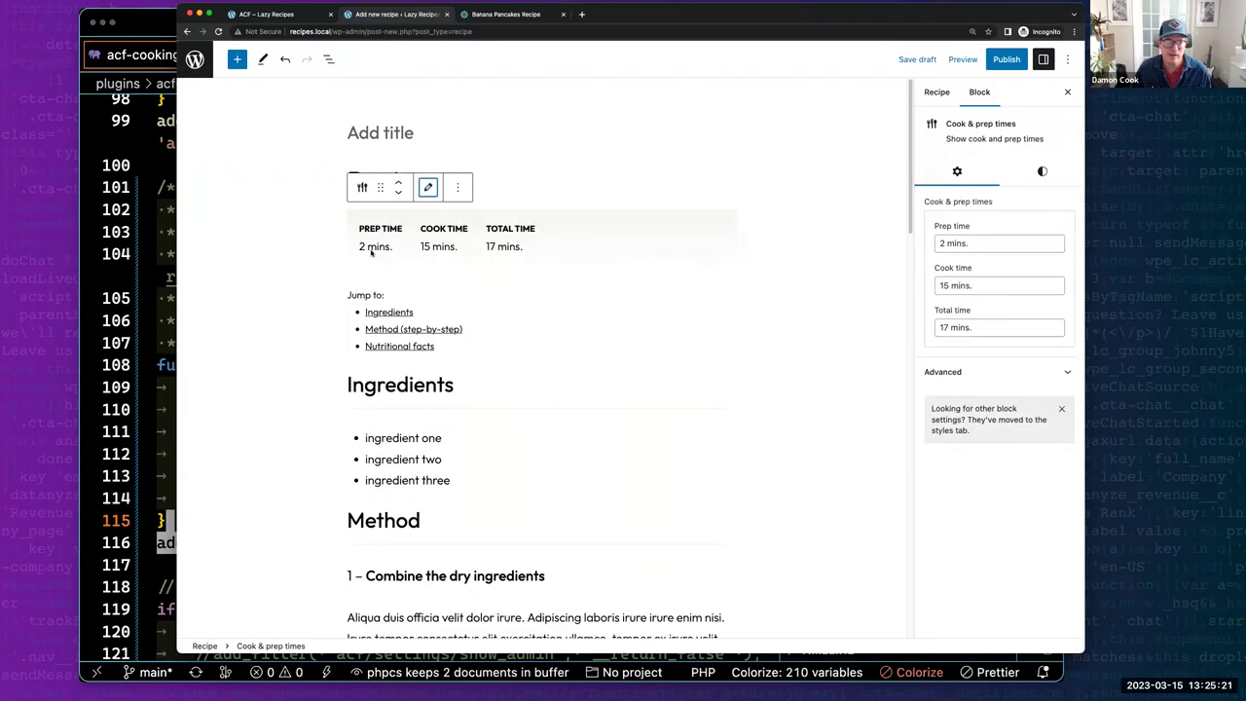
Scroll through the recipe, selecting the Jump to, ingredient one, Method and Simple tip placeholder texts.
{"action": "left_click", "coordinate": [354, 220]}
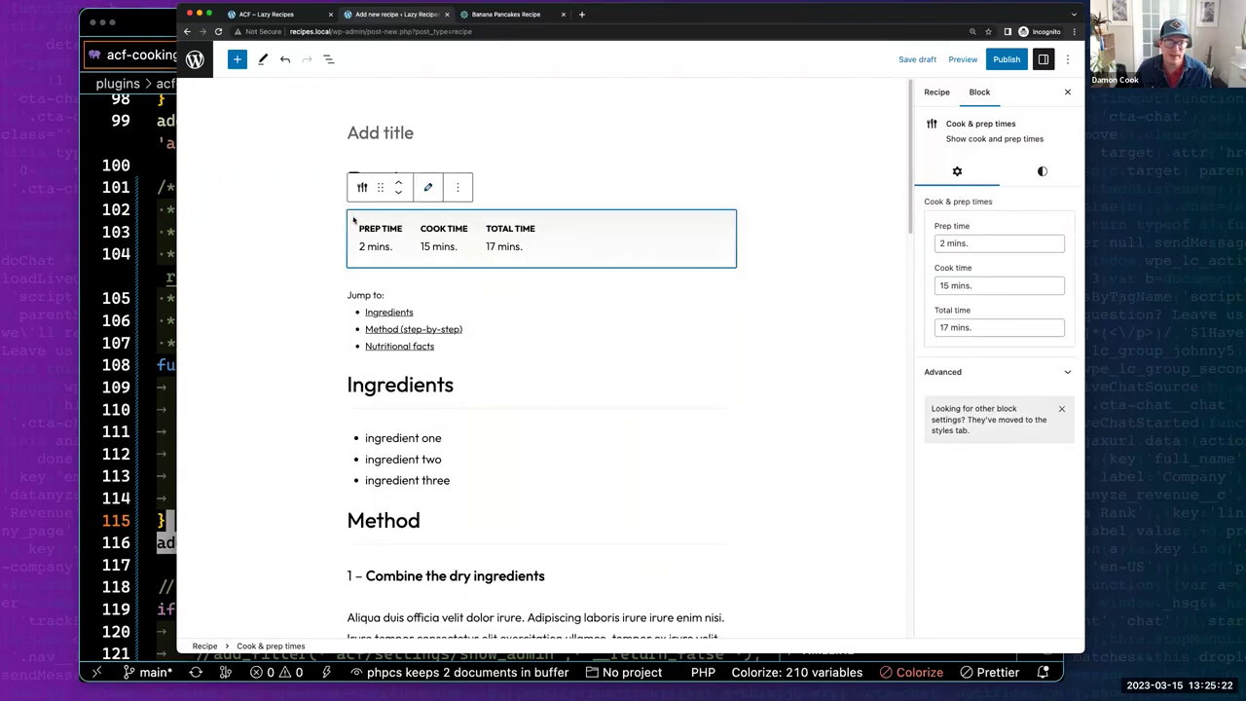
{"action": "left_click", "coordinate": [357, 296]}
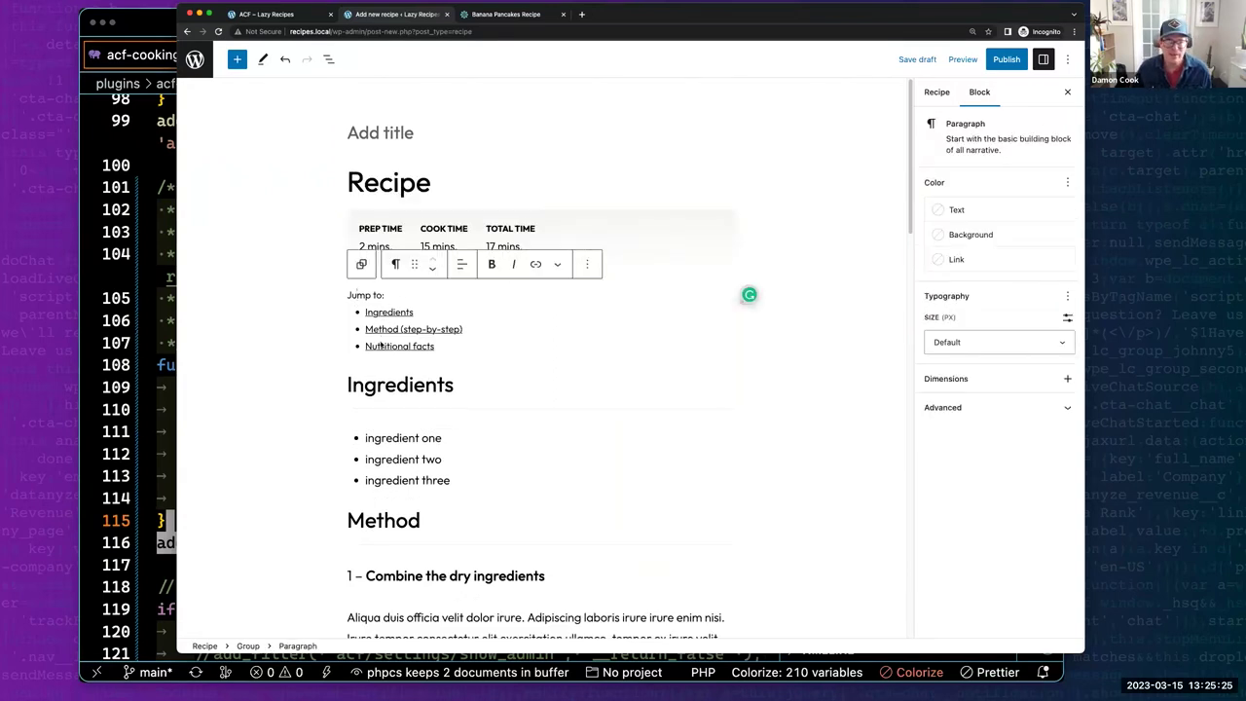
{"action": "scroll", "coordinate": [422, 414], "scroll_direction": "down", "scroll_amount": 2}
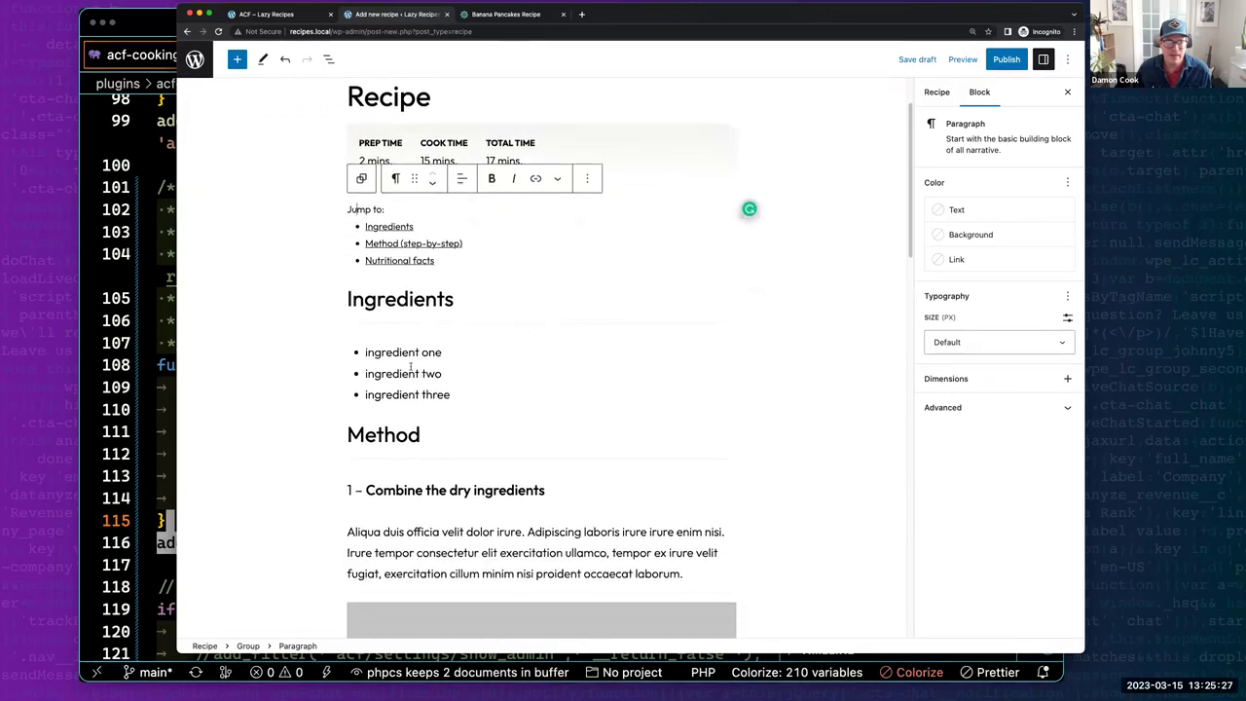
{"action": "triple_click", "coordinate": [413, 354]}
{"action": "scroll", "coordinate": [468, 389], "scroll_direction": "down", "scroll_amount": 3}
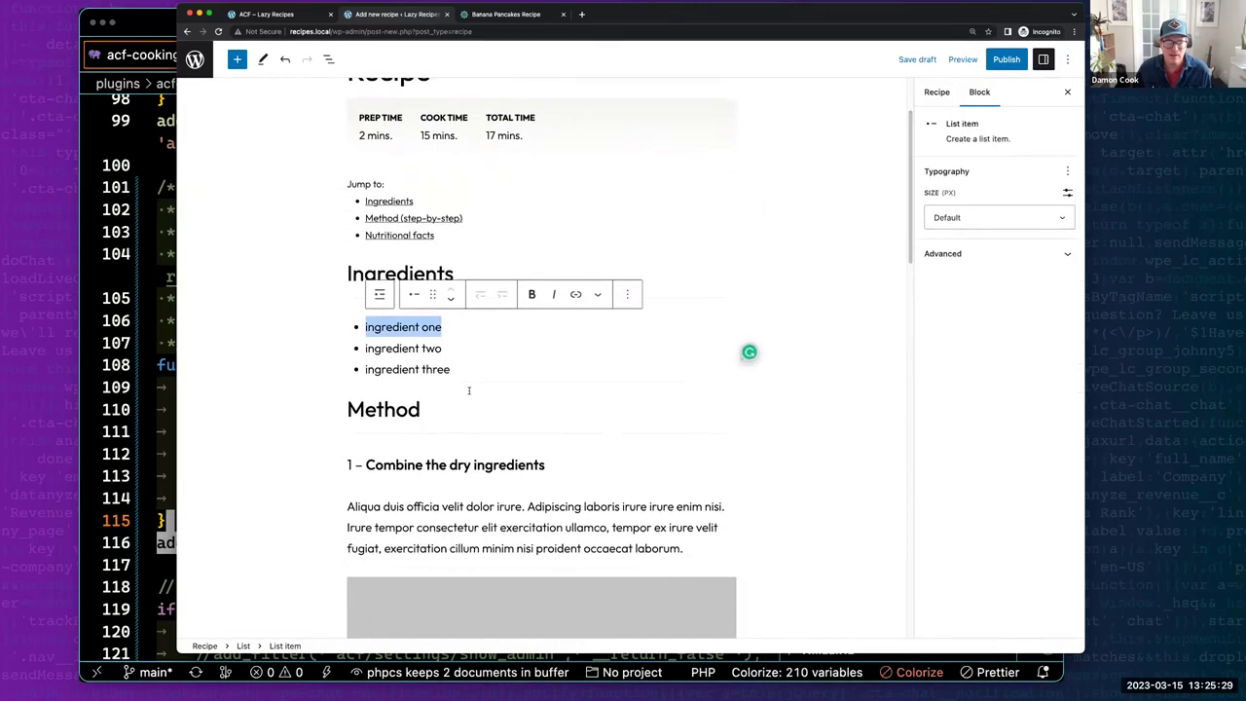
{"action": "double_click", "coordinate": [458, 453]}
{"action": "scroll", "coordinate": [459, 457], "scroll_direction": "down", "scroll_amount": 8}
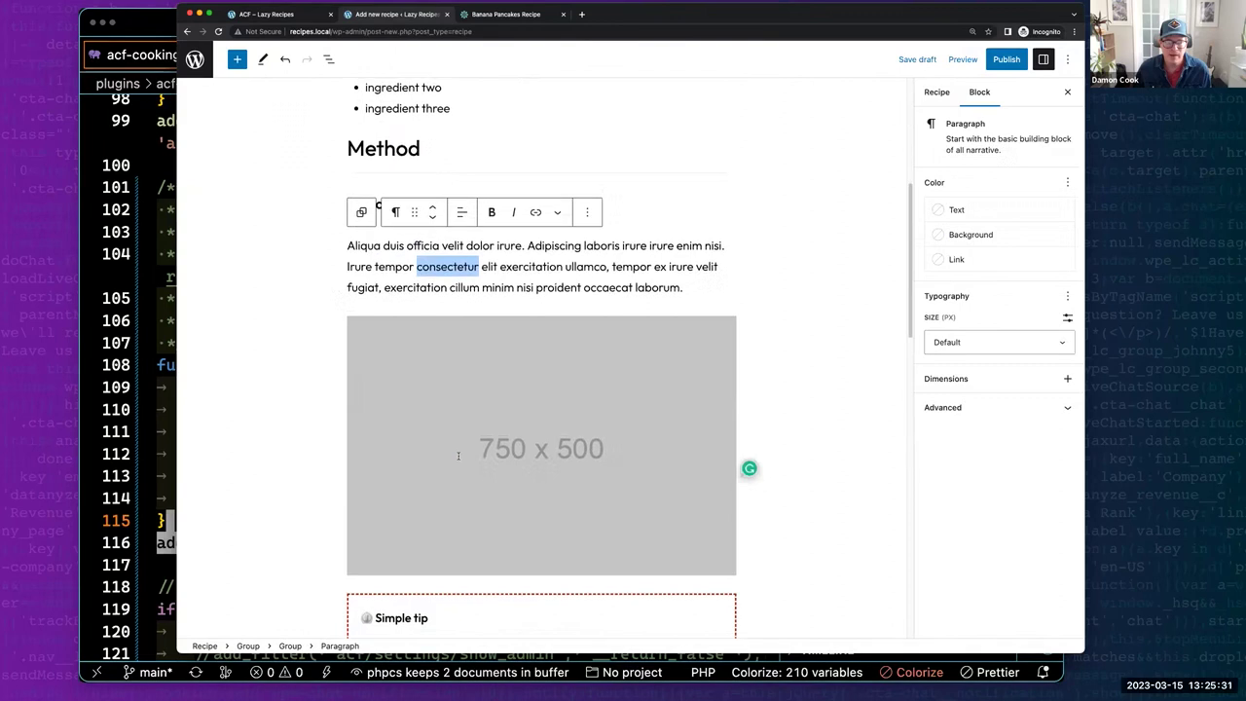
{"action": "triple_click", "coordinate": [483, 482]}
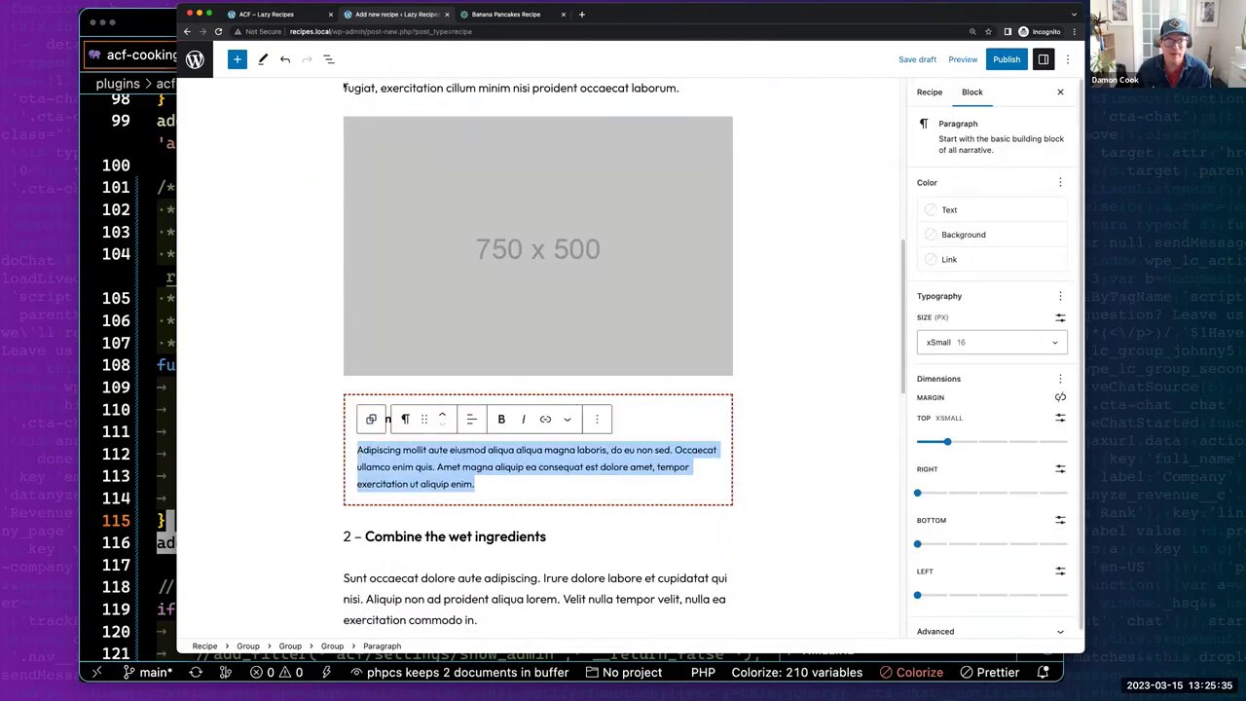
{"action": "scroll", "coordinate": [538, 302], "scroll_direction": "down", "scroll_amount": 4}
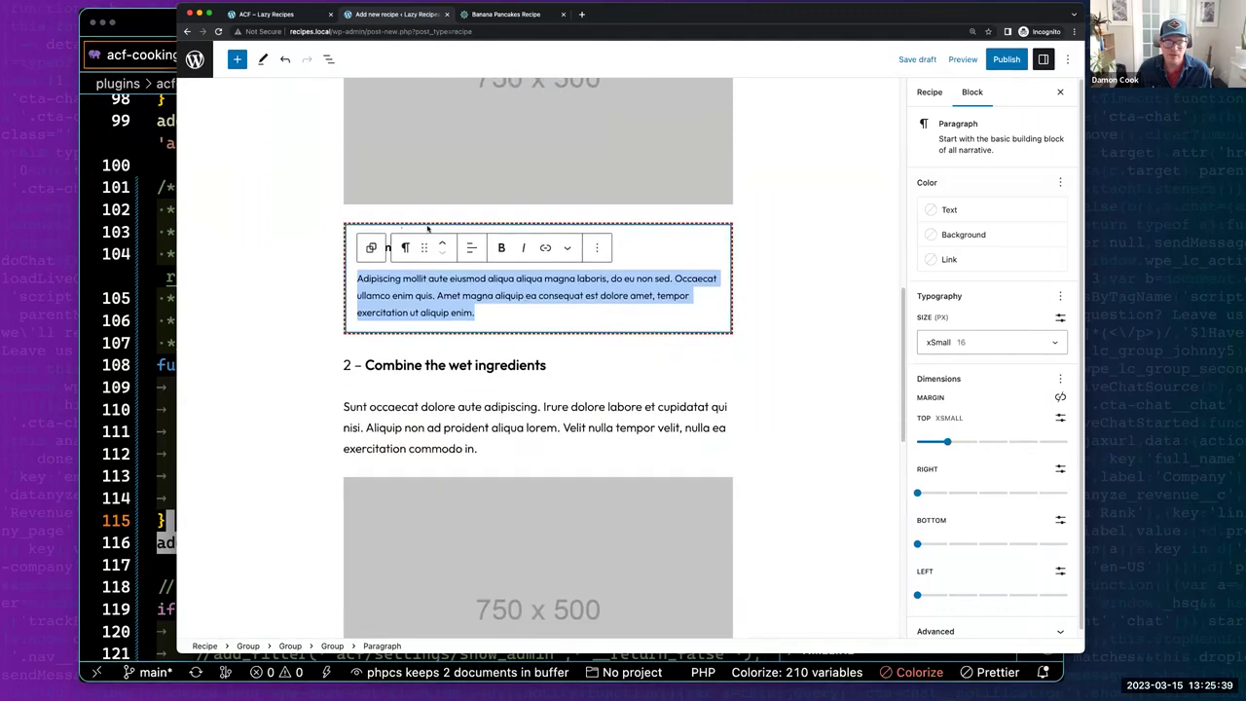
{"action": "scroll", "coordinate": [655, 321], "scroll_direction": "down", "scroll_amount": 9}
{"action": "scroll", "coordinate": [655, 321], "scroll_direction": "down", "scroll_amount": 7}
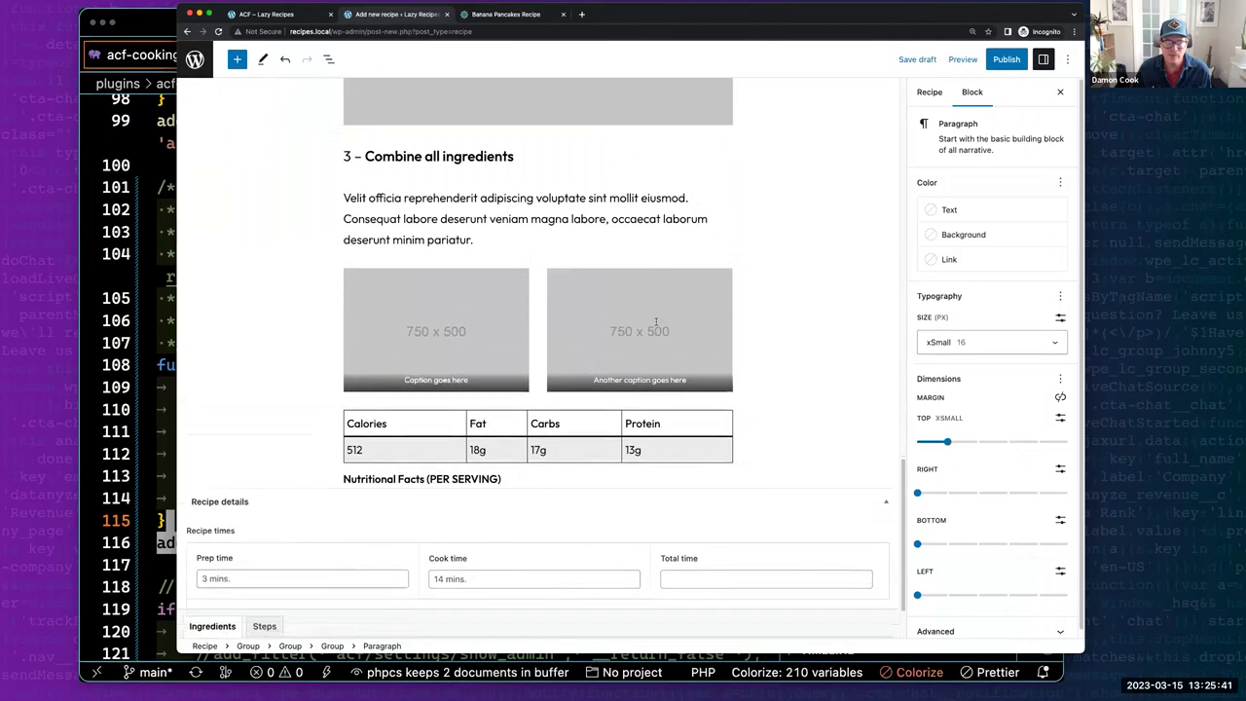
{"action": "scroll", "coordinate": [743, 213], "scroll_direction": "up", "scroll_amount": 20}
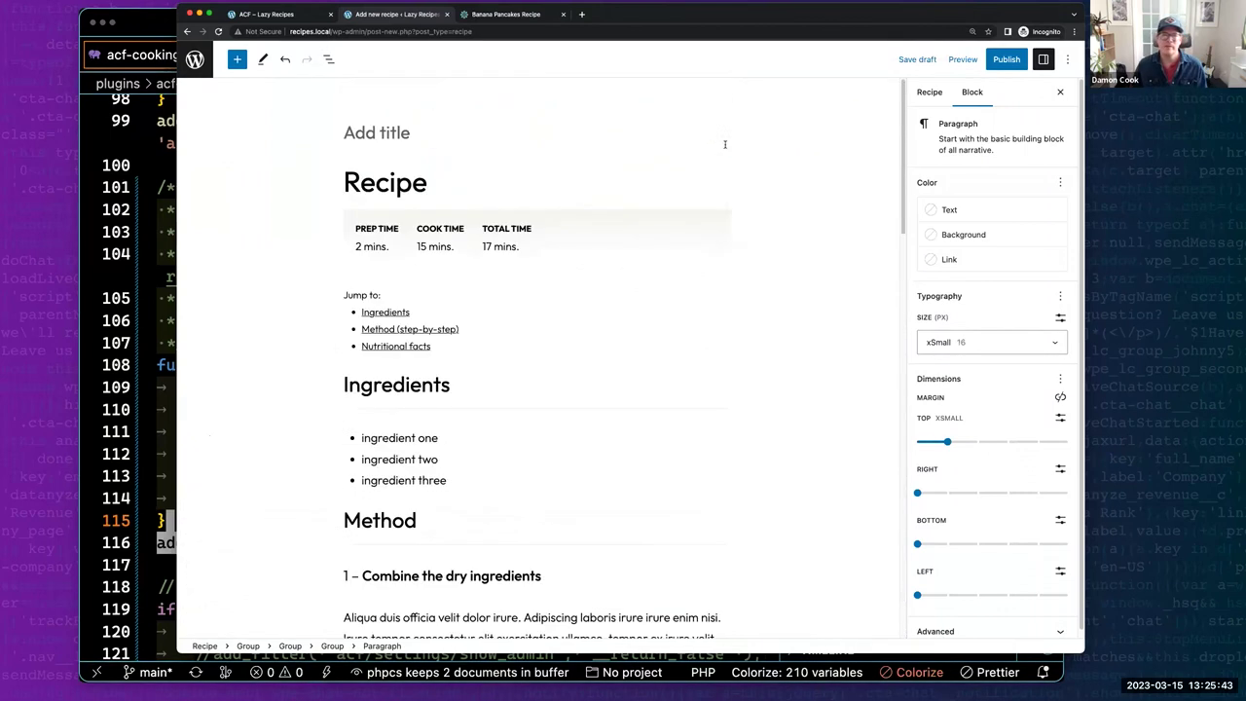
Title the recipe 'placeholder' and publish it.
{"action": "left_click", "coordinate": [377, 132]}
{"action": "type", "text": "placeholder"}
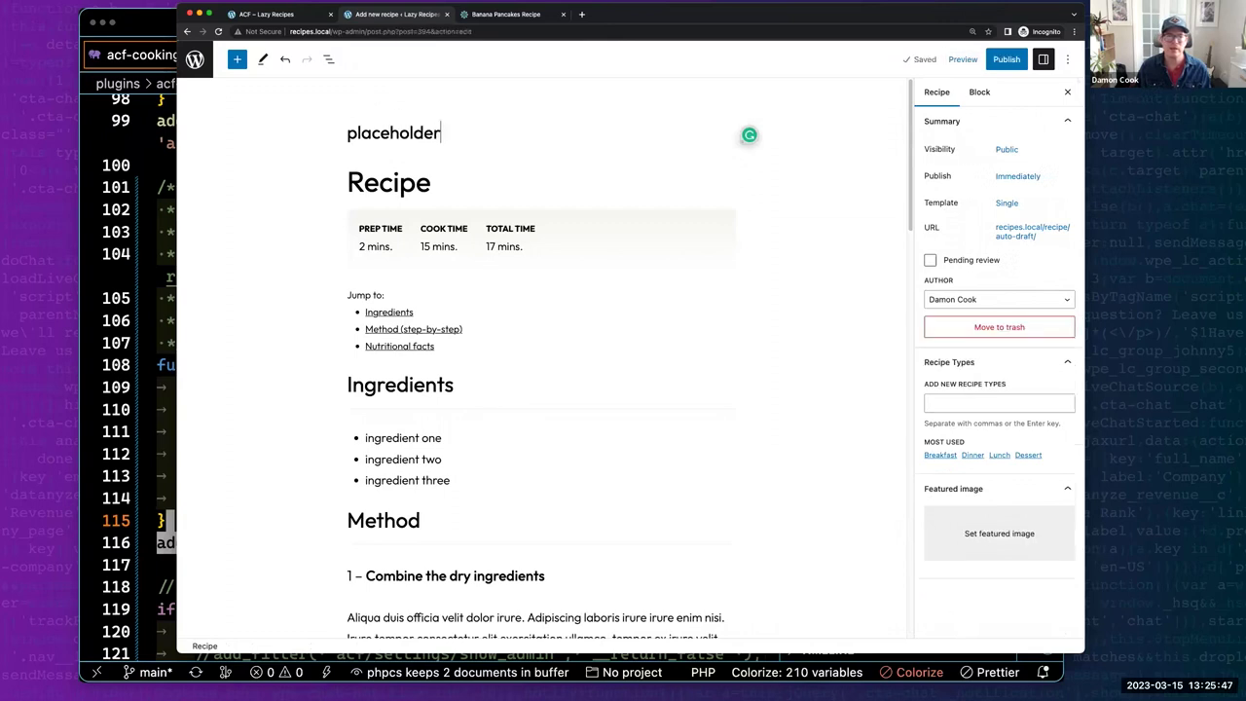
{"action": "left_click", "coordinate": [1008, 59]}
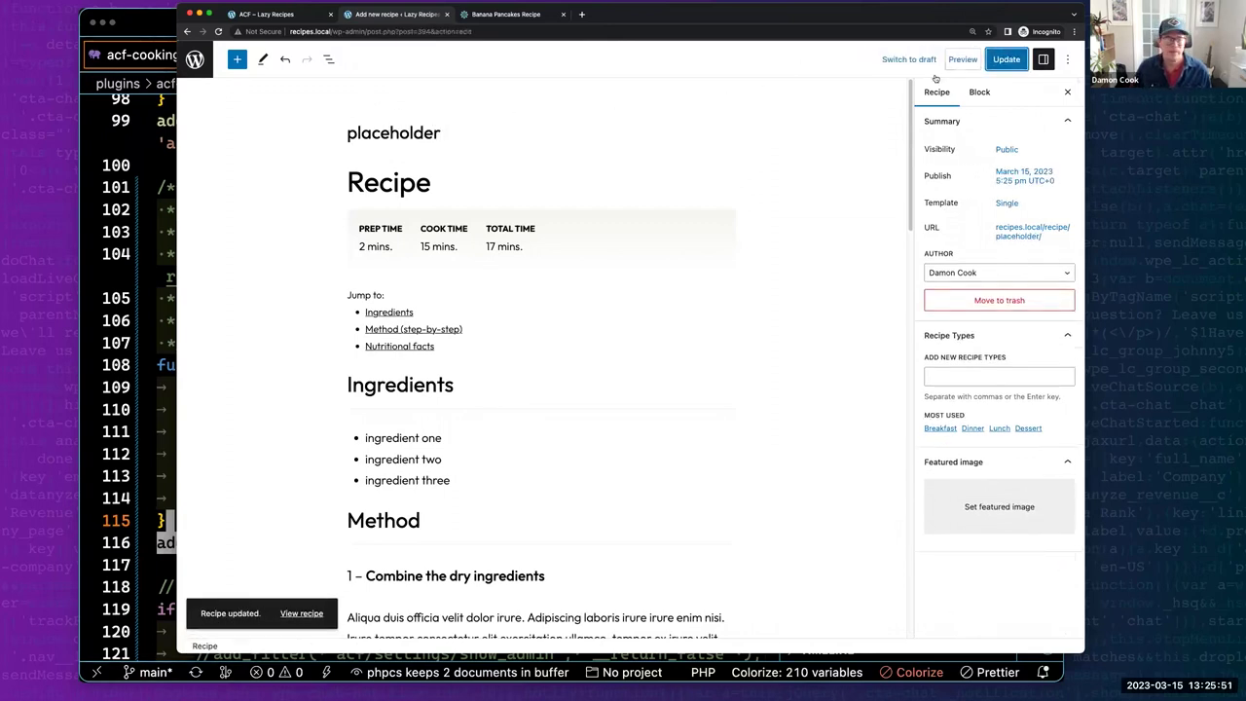
Return to the Recipes list, where 'placeholder' leads nine published recipes.
{"action": "left_click", "coordinate": [36, 267]}
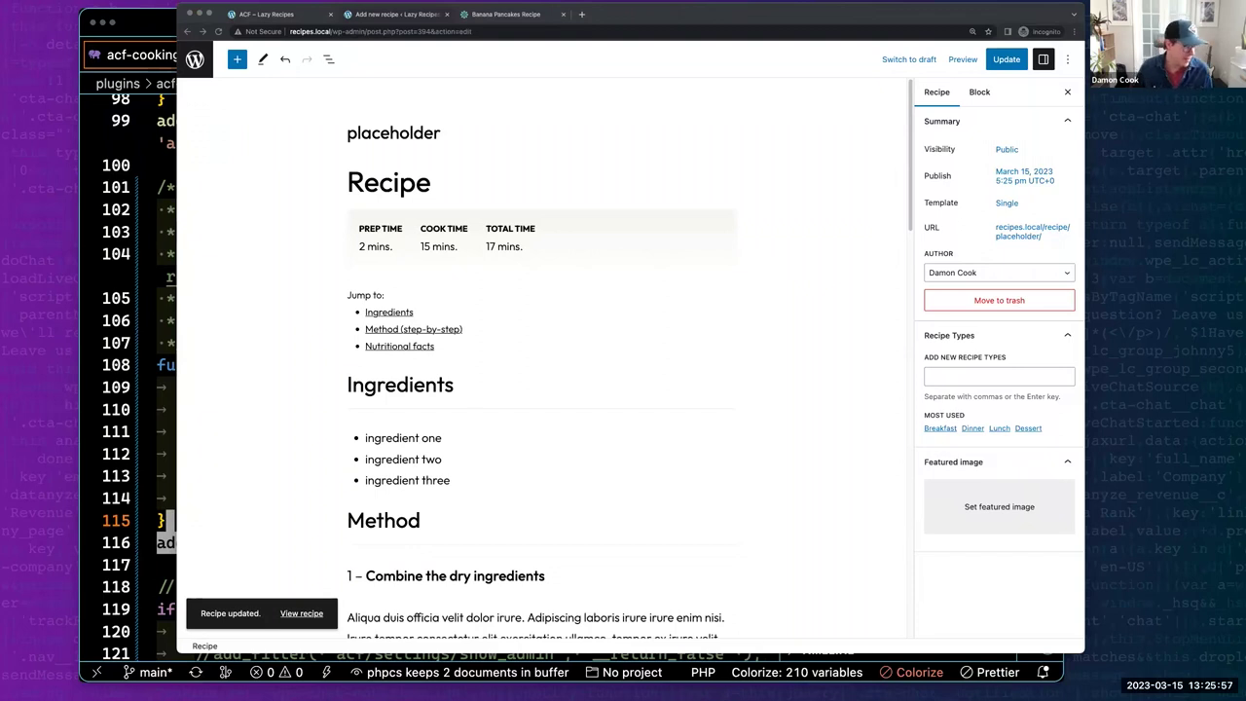
{"action": "left_click", "coordinate": [234, 127]}
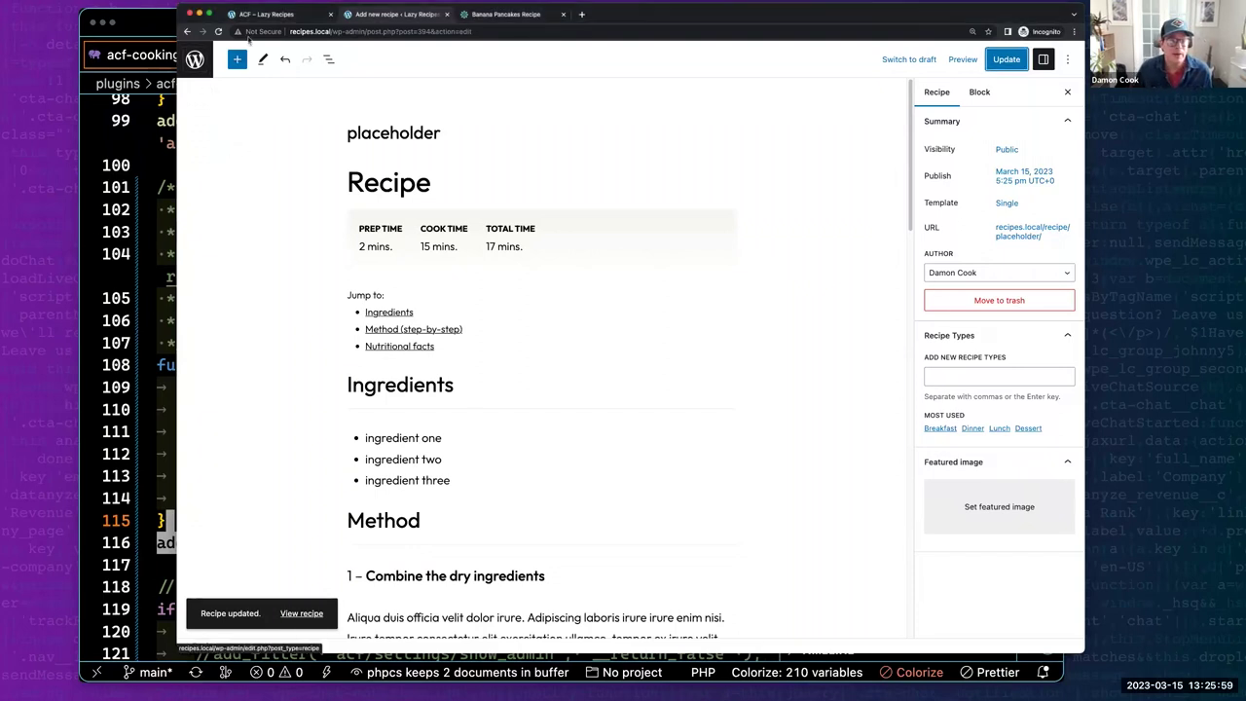
{"action": "left_click", "coordinate": [194, 60]}
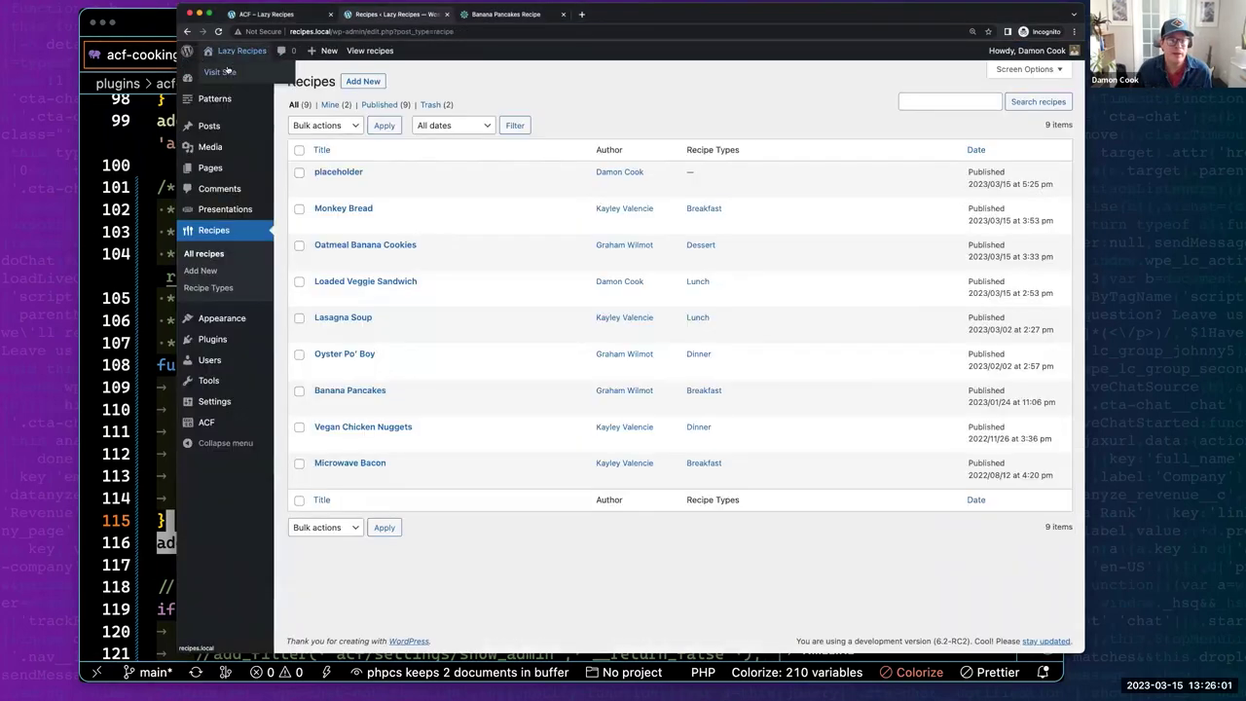
View the Lazy Recipes Breakfast archive listing Monkey Bread, Banana Pancakes and Microwave Bacon, then open Edit site.
{"action": "left_click", "coordinate": [221, 71]}
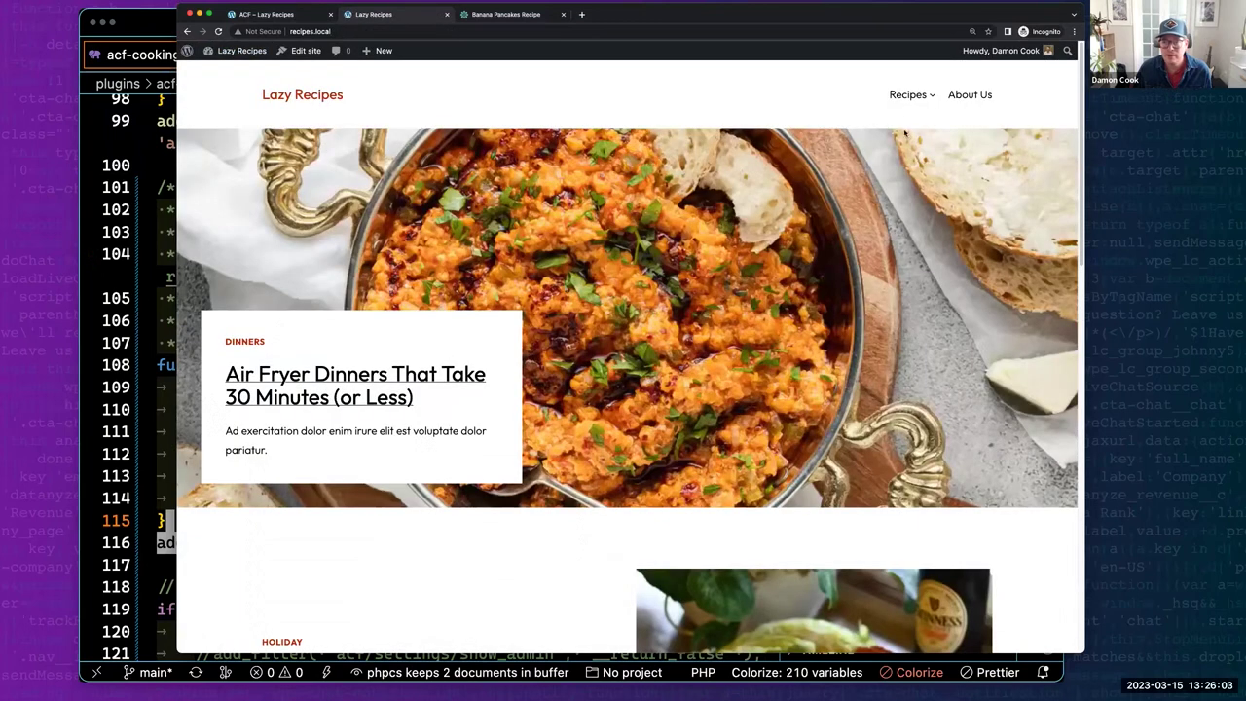
{"action": "mouse_move", "coordinate": [908, 107]}
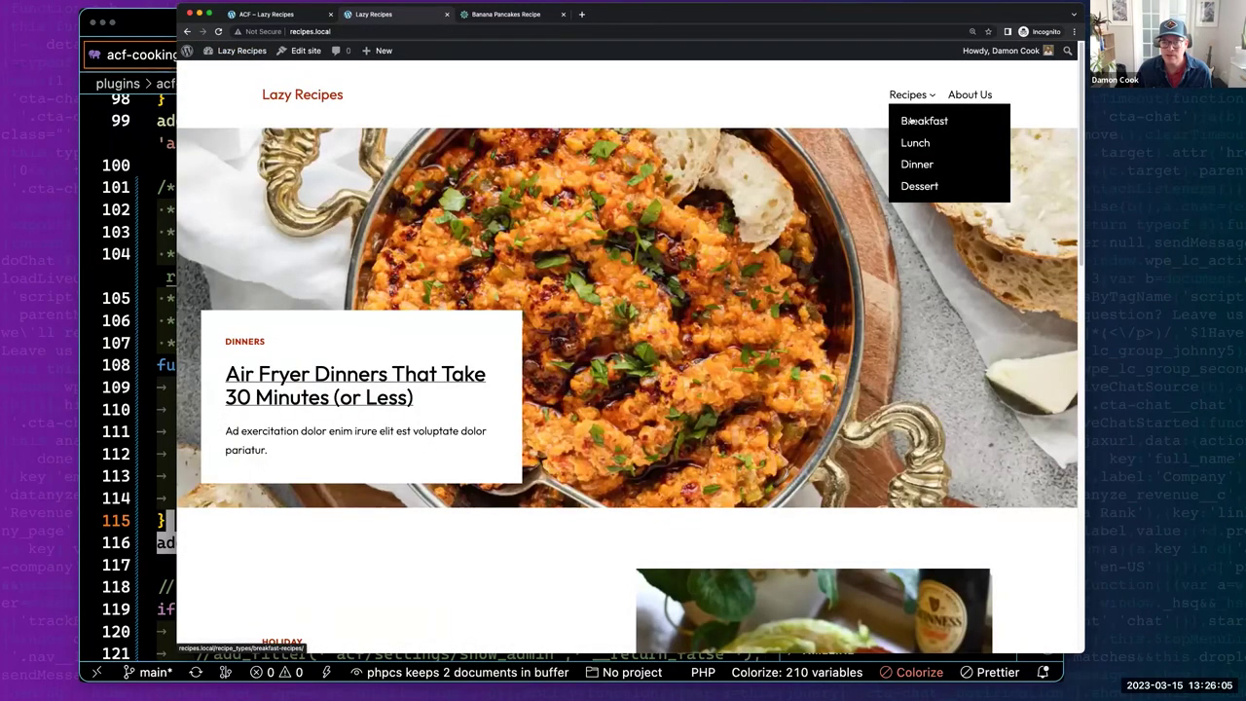
{"action": "left_click", "coordinate": [909, 120]}
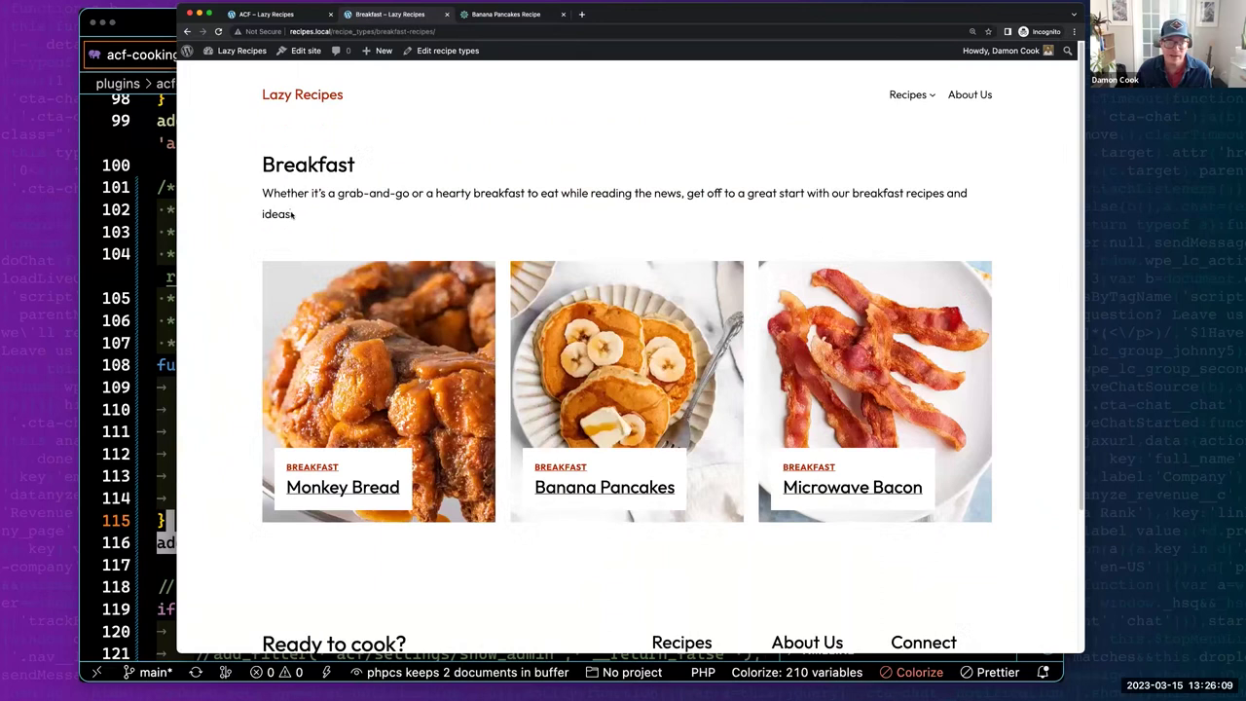
{"action": "left_click_drag", "start_coordinate": [292, 214], "coordinate": [261, 164]}
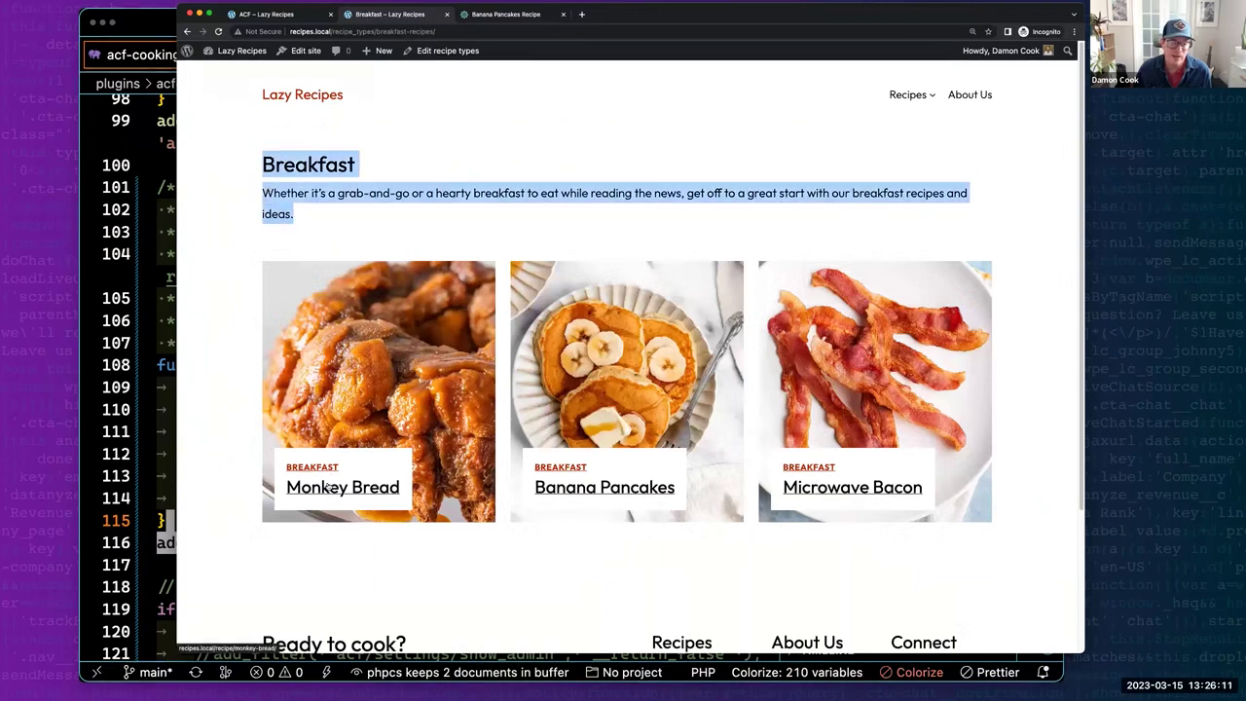
{"action": "left_click", "coordinate": [306, 51]}
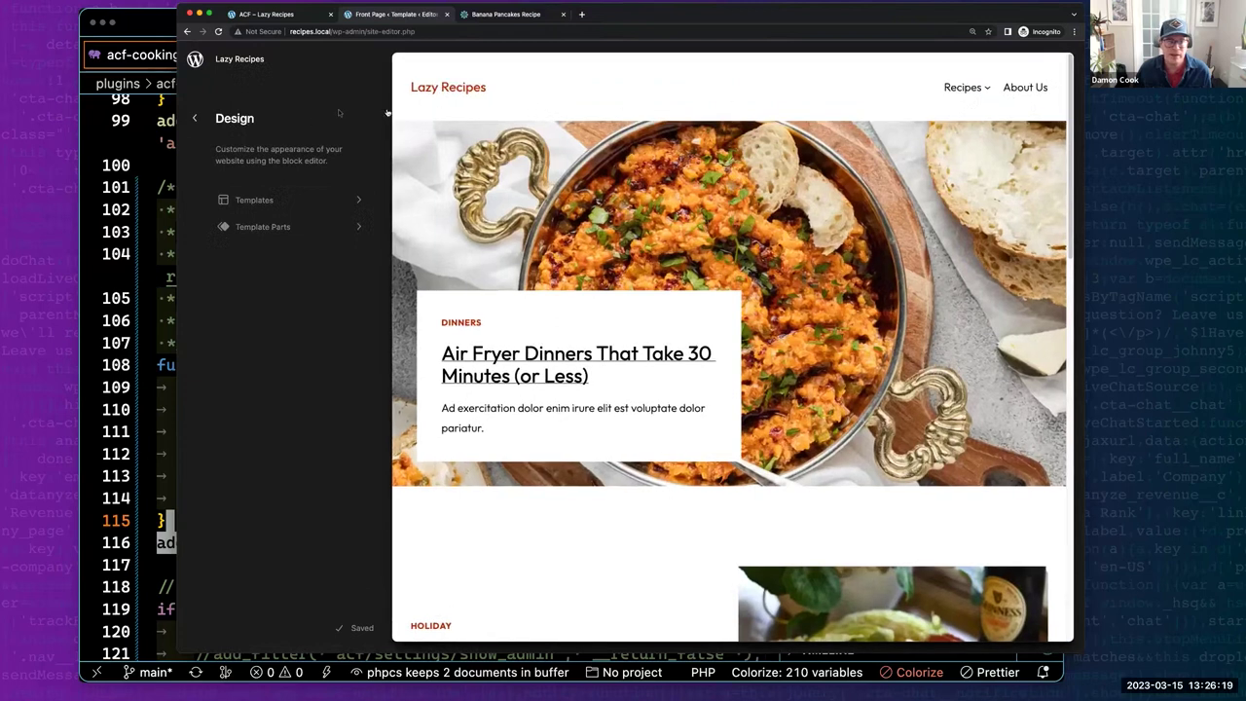
Review the Single template from the Templates list, briefly entering and leaving its editor.
{"action": "left_click", "coordinate": [225, 199]}
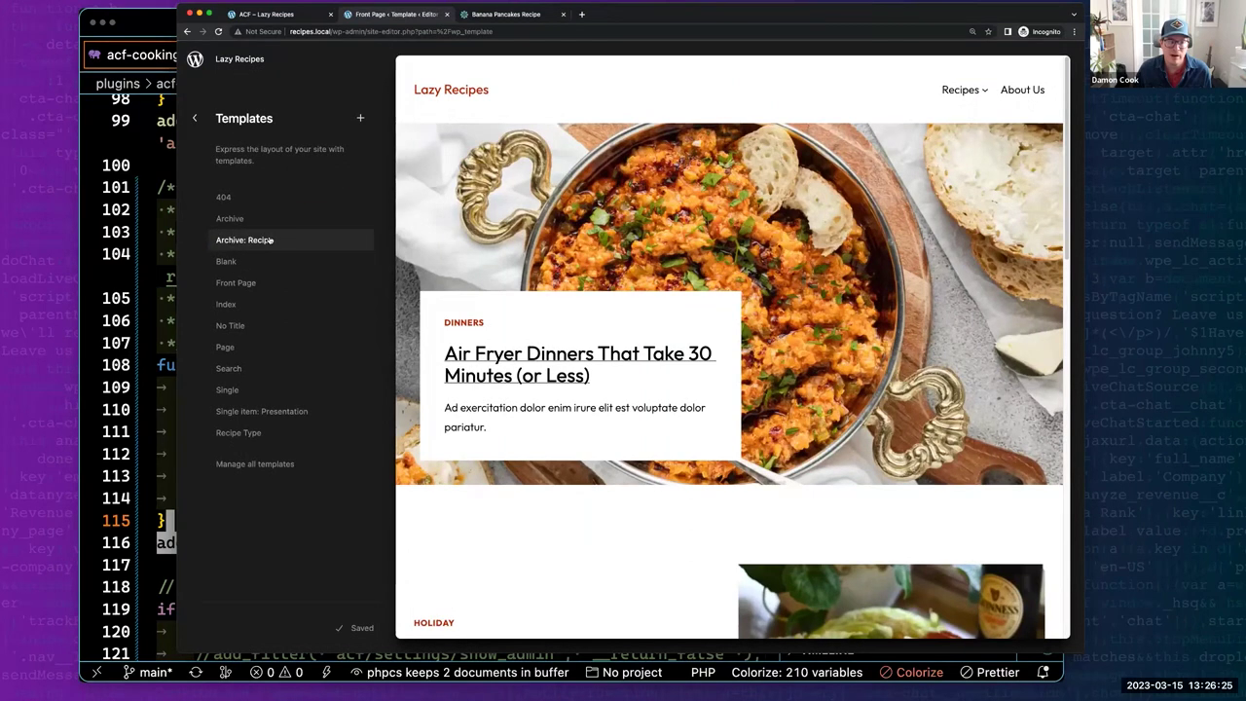
{"action": "left_click", "coordinate": [251, 390]}
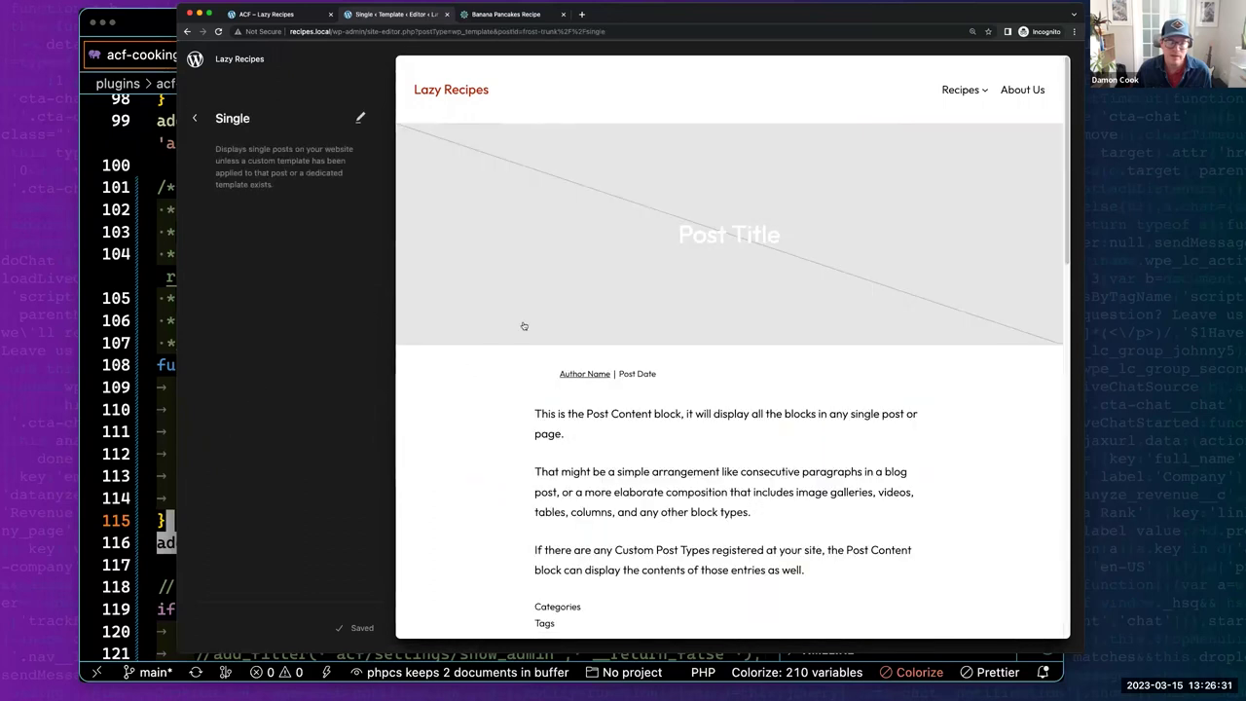
{"action": "scroll", "coordinate": [628, 234], "scroll_direction": "down", "scroll_amount": 1}
{"action": "scroll", "coordinate": [628, 232], "scroll_direction": "down", "scroll_amount": 6}
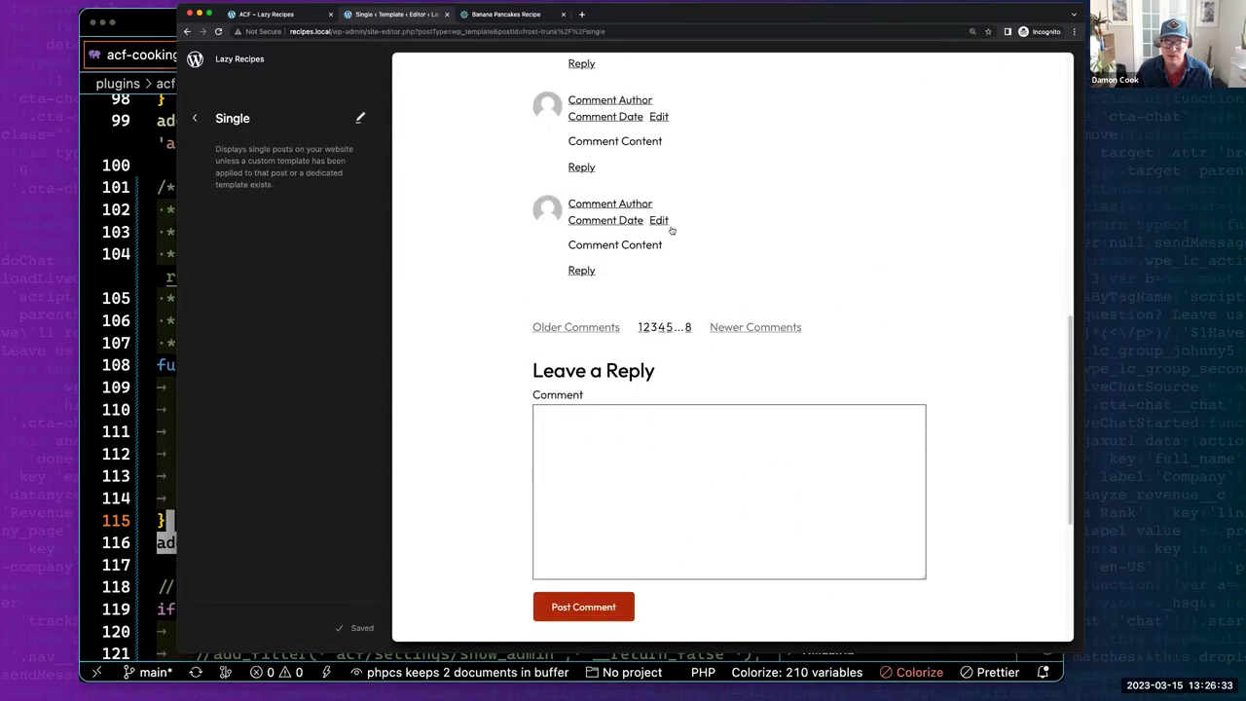
{"action": "scroll", "coordinate": [585, 375], "scroll_direction": "down", "scroll_amount": 5}
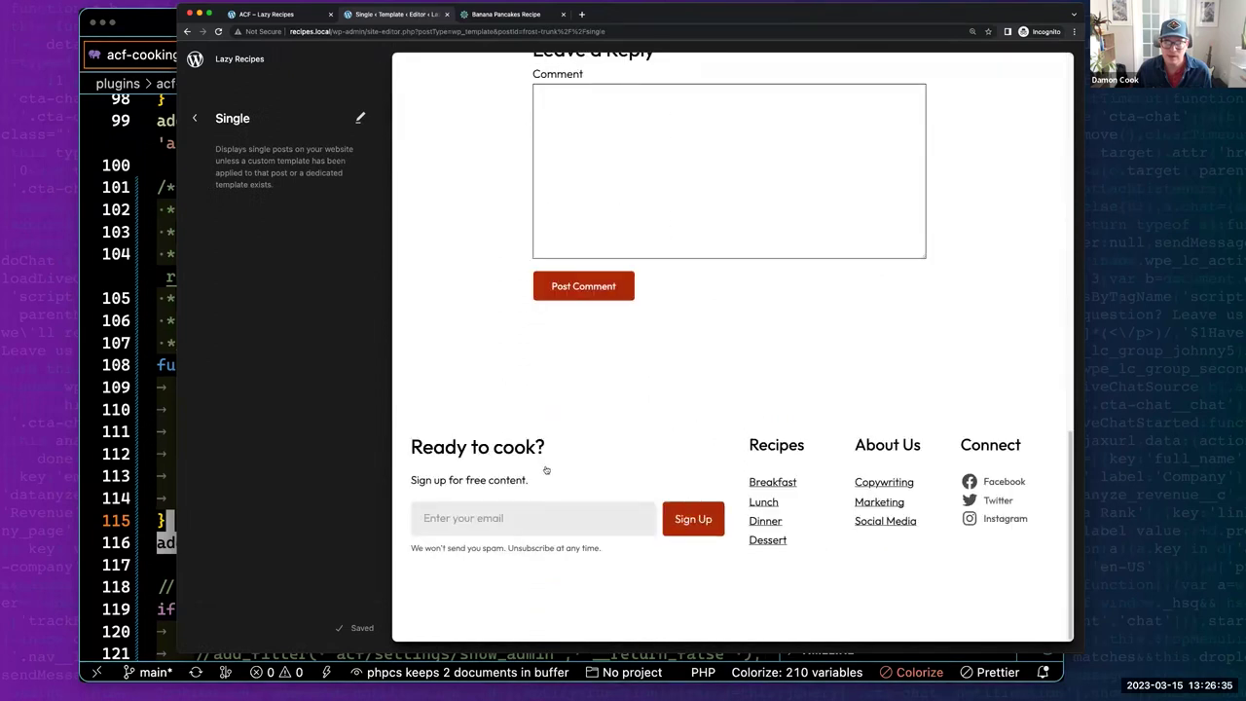
{"action": "scroll", "coordinate": [596, 480], "scroll_direction": "up", "scroll_amount": 15}
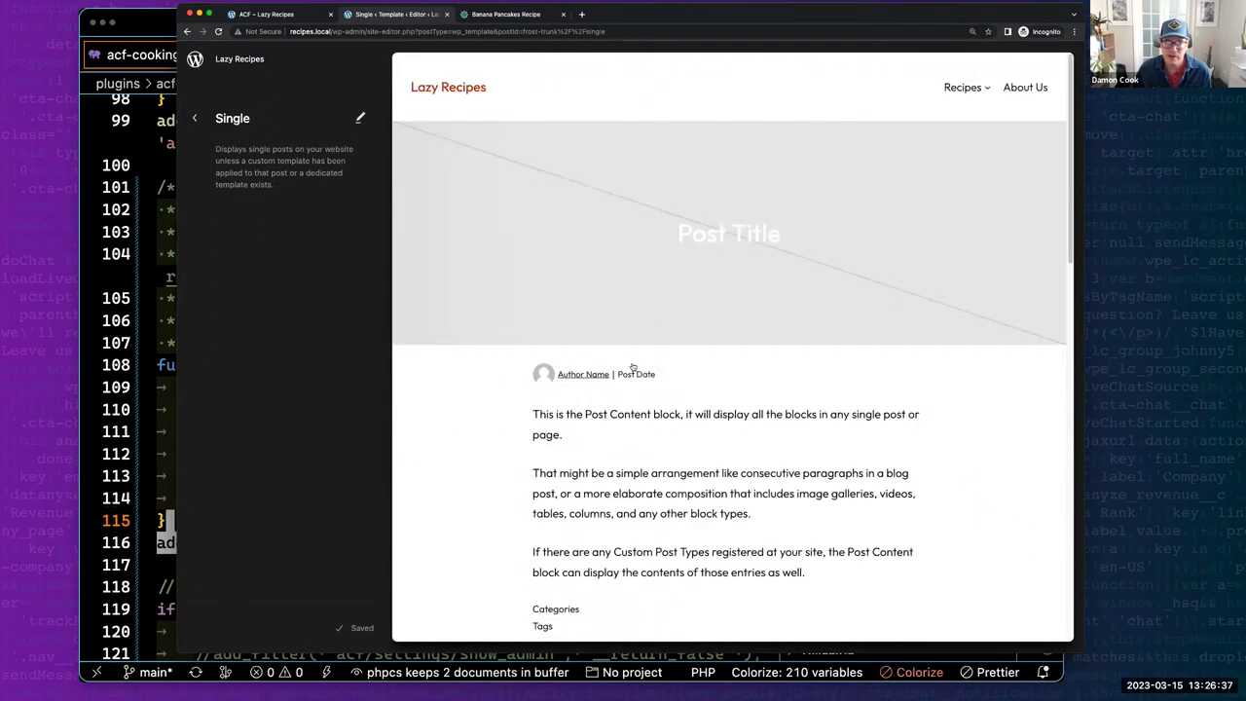
{"action": "left_click", "coordinate": [636, 206]}
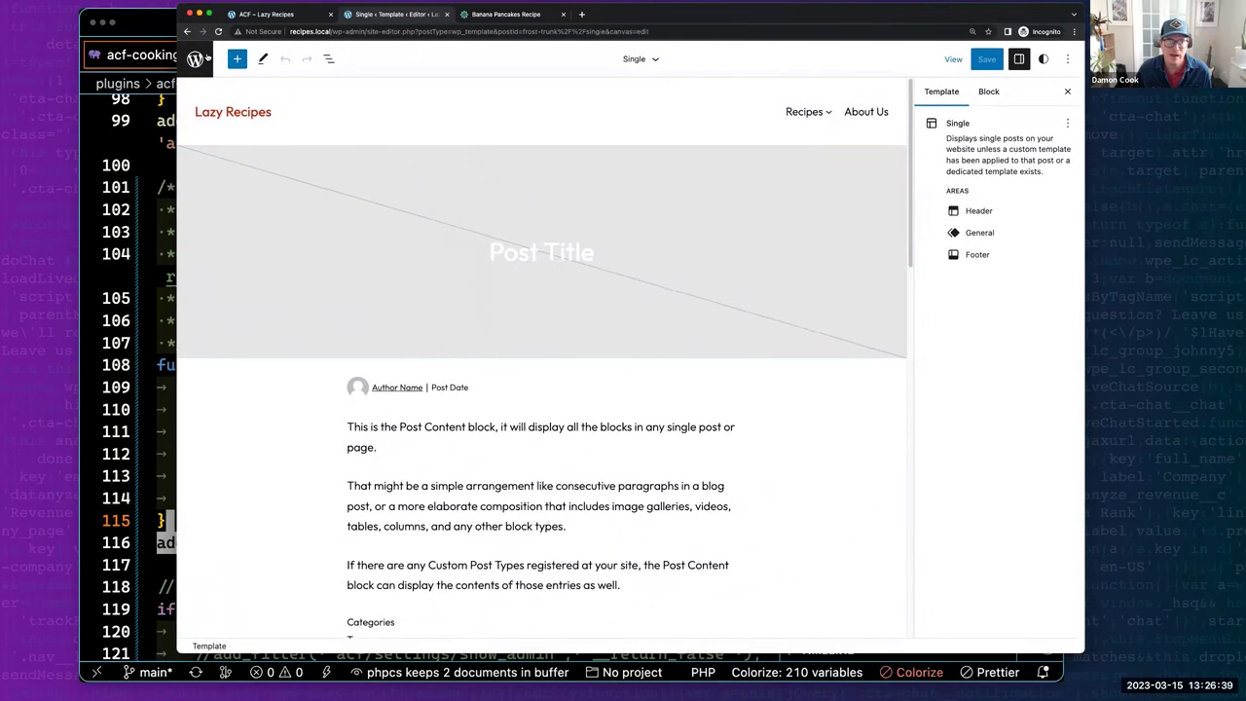
{"action": "left_click", "coordinate": [197, 59]}
Preview the Recipe Type template, then exit the site editor to the Dashboard.
{"action": "left_click", "coordinate": [194, 117]}
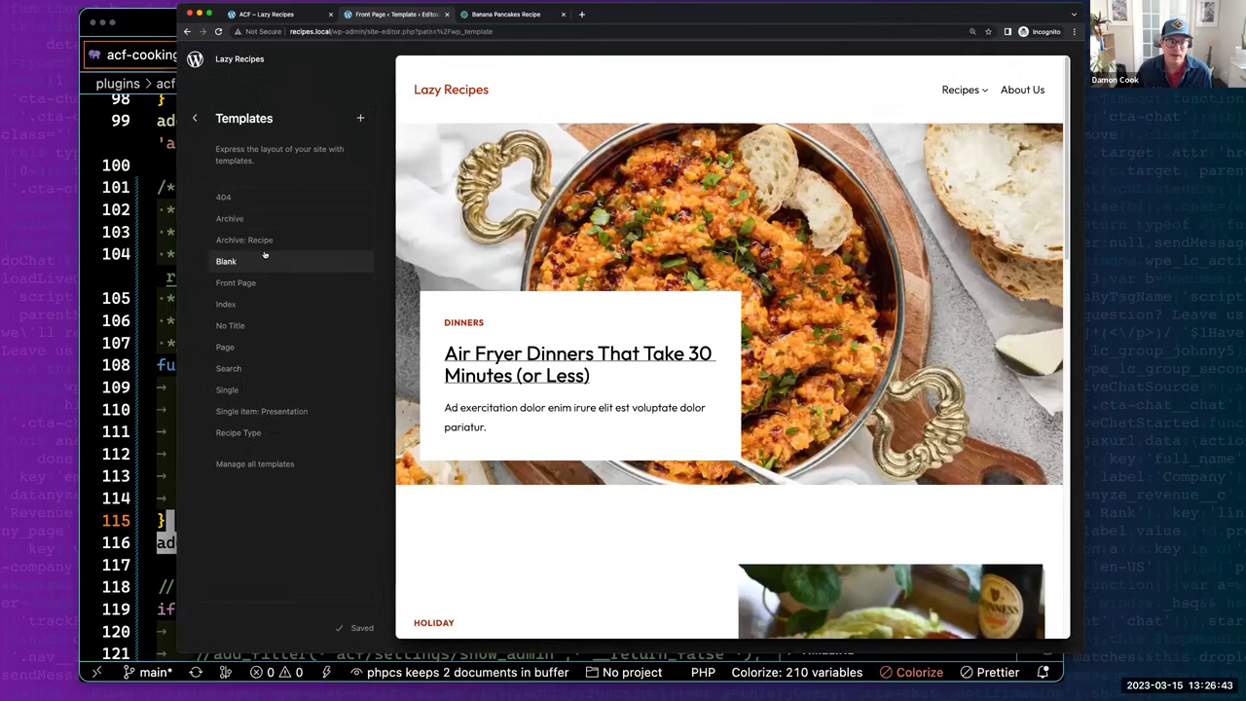
{"action": "left_click", "coordinate": [238, 433]}
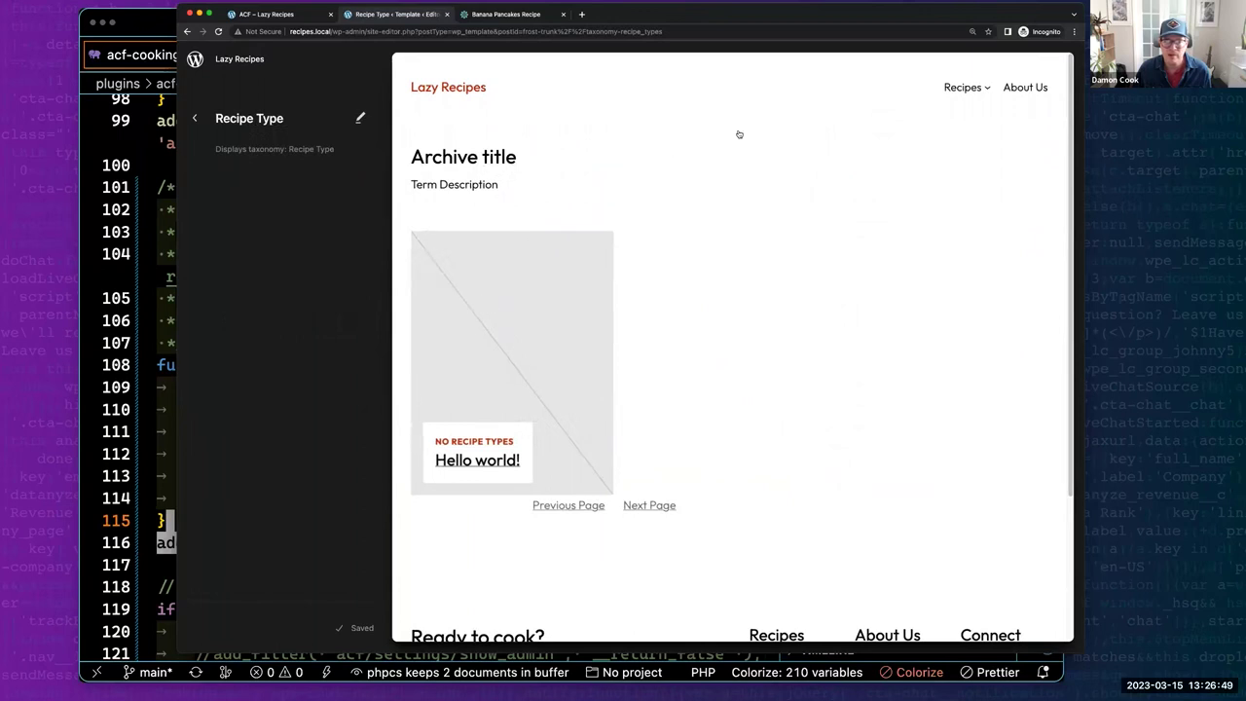
{"action": "left_click", "coordinate": [195, 59]}
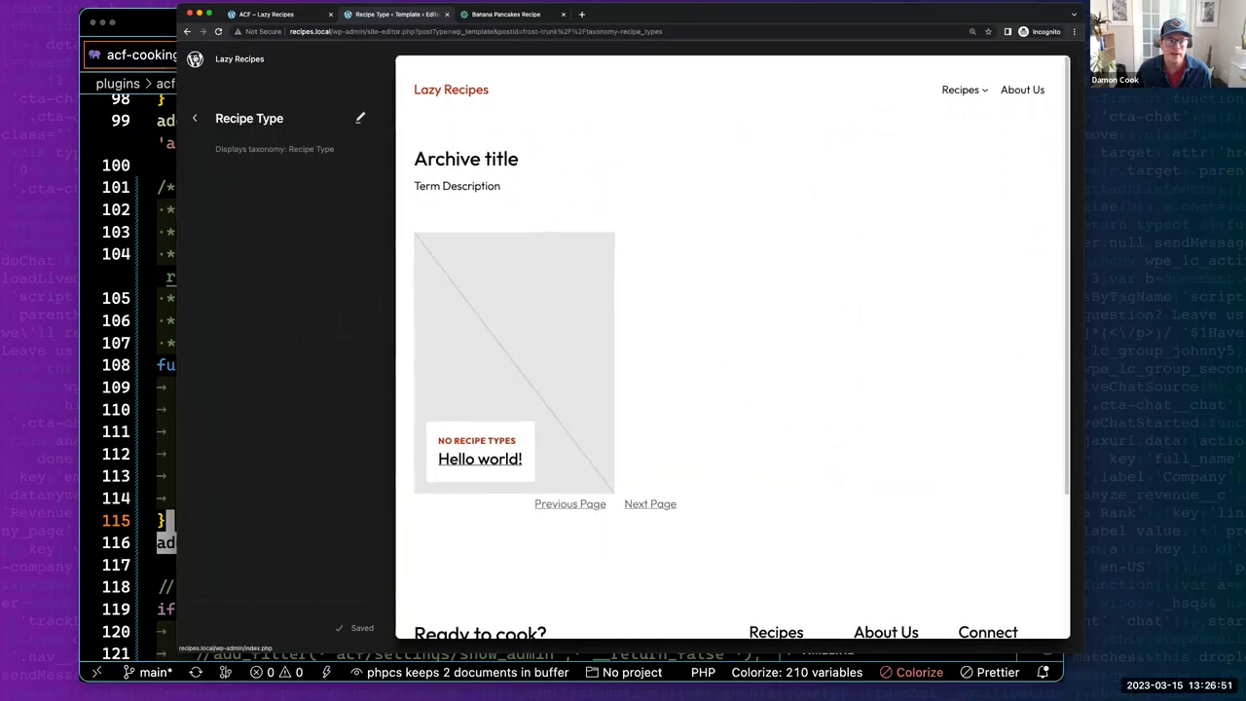
Go to the Lazy Recipes front end and open the Lunch category from the footer.
{"action": "mouse_move", "coordinate": [225, 55]}
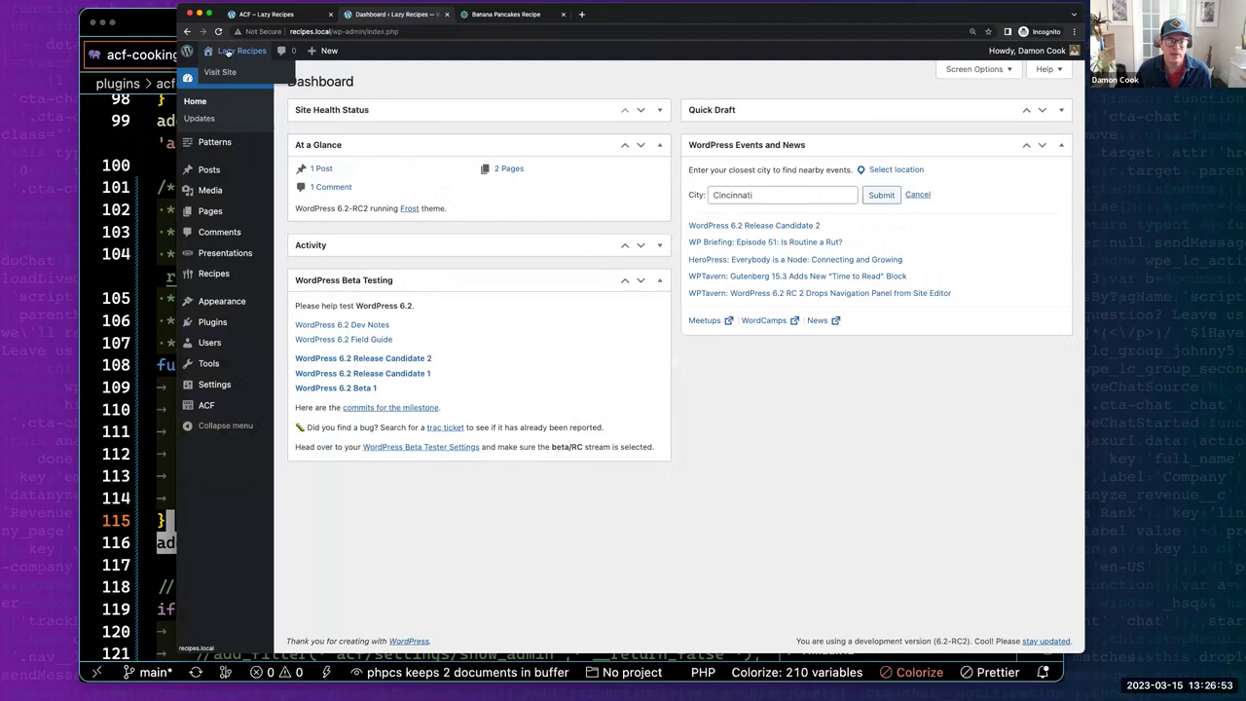
{"action": "left_click", "coordinate": [222, 72]}
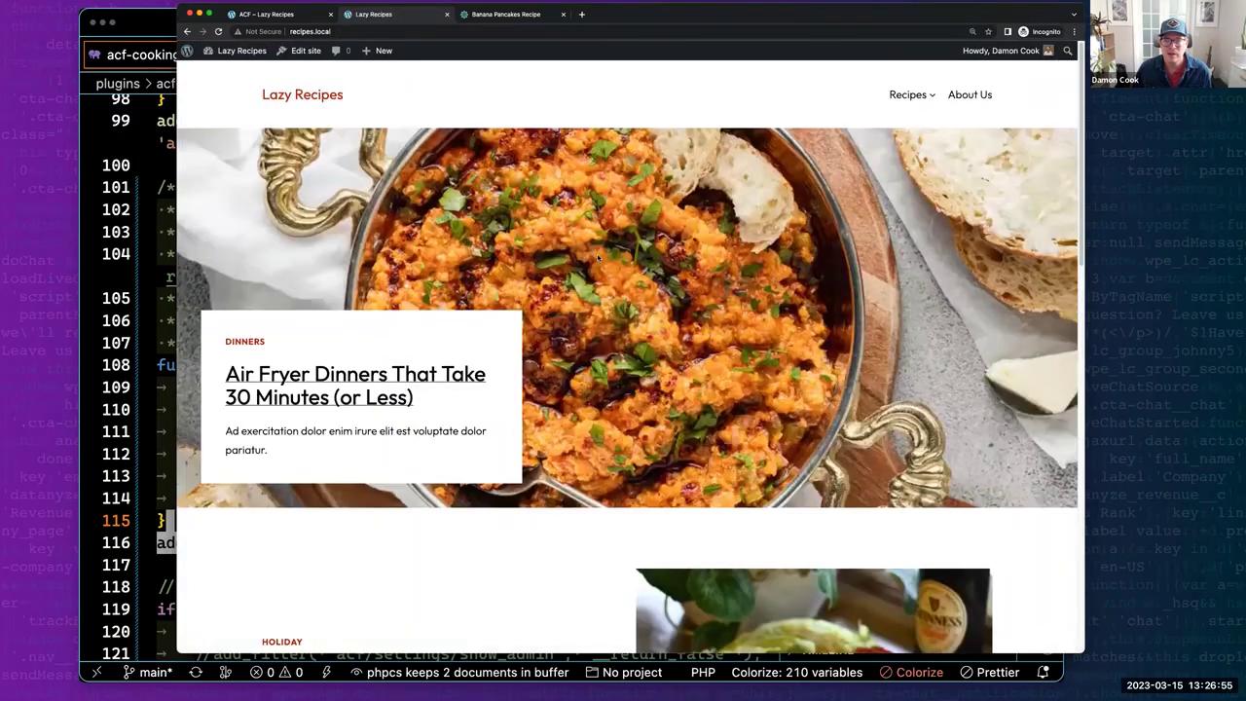
{"action": "scroll", "coordinate": [597, 258], "scroll_direction": "down", "scroll_amount": 5}
{"action": "scroll", "coordinate": [598, 258], "scroll_direction": "down", "scroll_amount": 10}
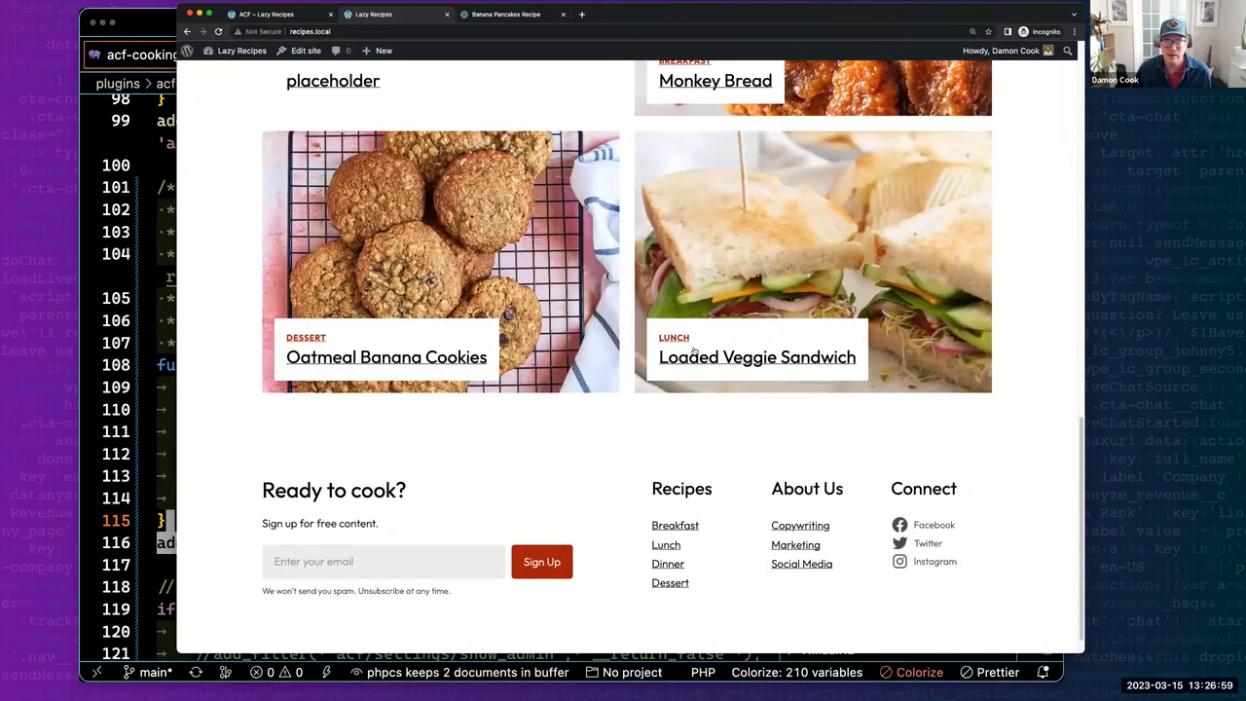
{"action": "left_click", "coordinate": [670, 546]}
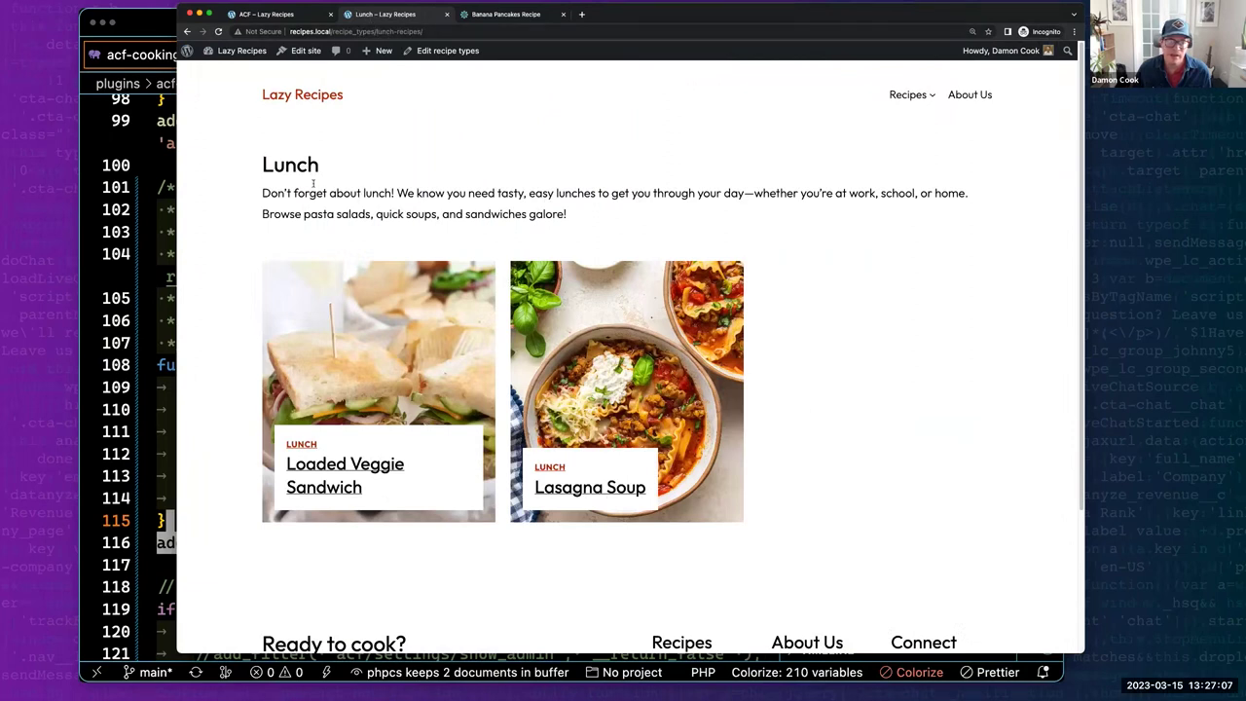
Open the Lasagna Soup recipe and read down to its 478-calorie nutrition table.
{"action": "left_click", "coordinate": [561, 500]}
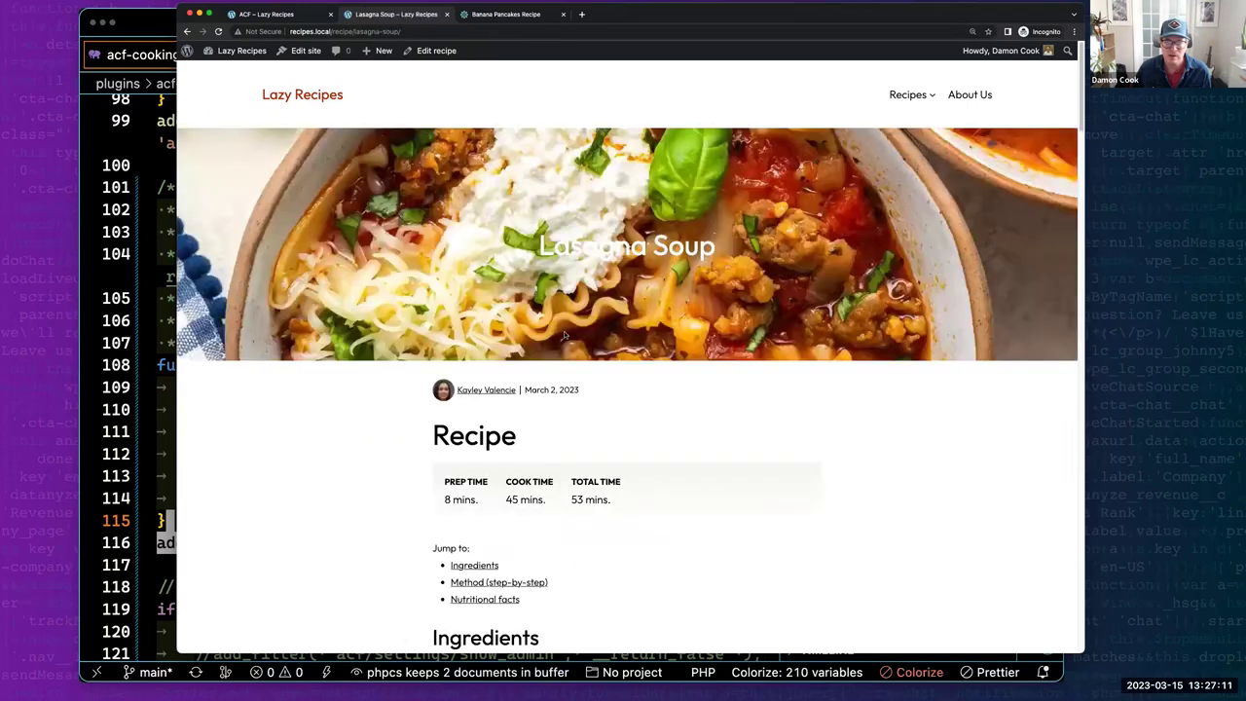
{"action": "scroll", "coordinate": [564, 335], "scroll_direction": "down", "scroll_amount": 4}
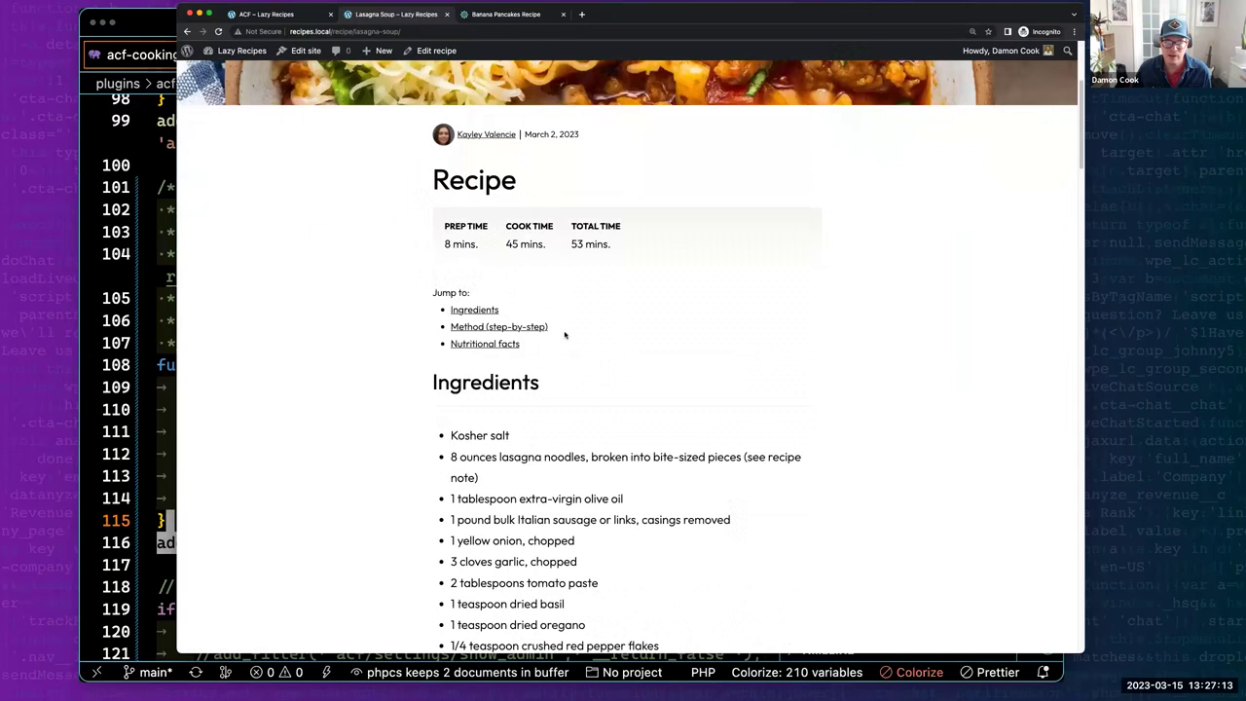
{"action": "scroll", "coordinate": [564, 335], "scroll_direction": "down", "scroll_amount": 8}
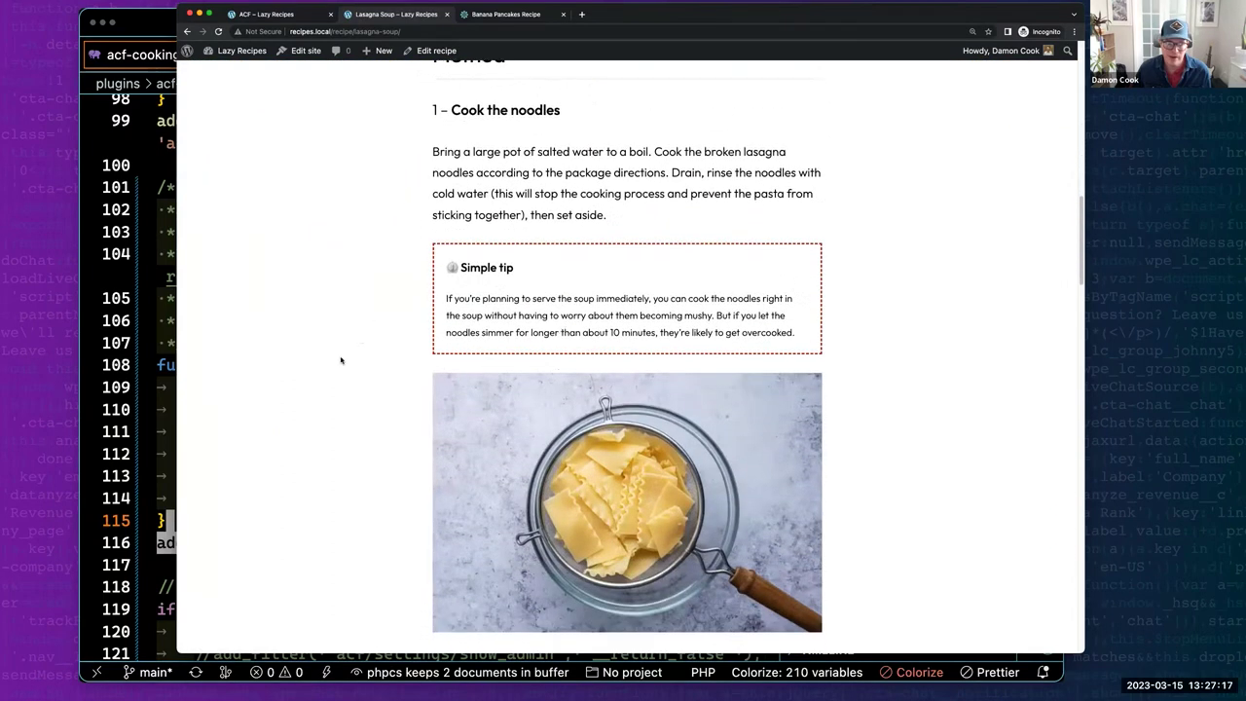
{"action": "scroll", "coordinate": [340, 360], "scroll_direction": "down", "scroll_amount": 8}
{"action": "scroll", "coordinate": [339, 362], "scroll_direction": "down", "scroll_amount": 20}
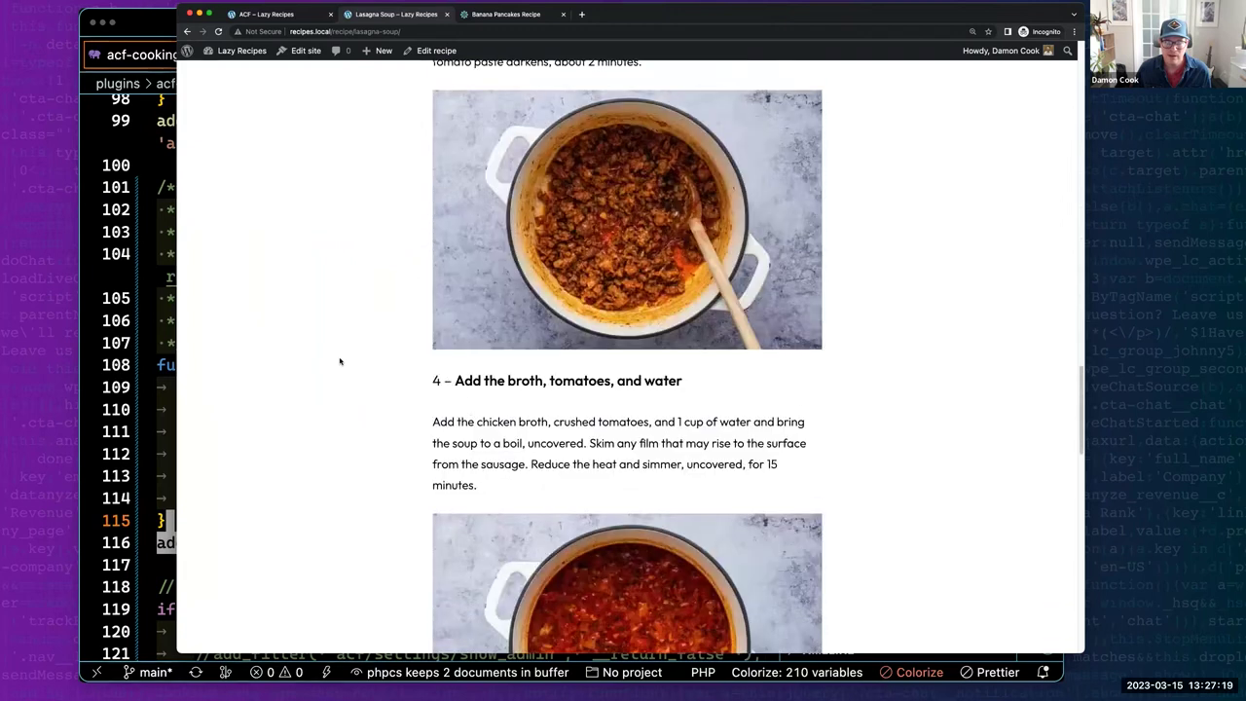
{"action": "scroll", "coordinate": [339, 362], "scroll_direction": "down", "scroll_amount": 3}
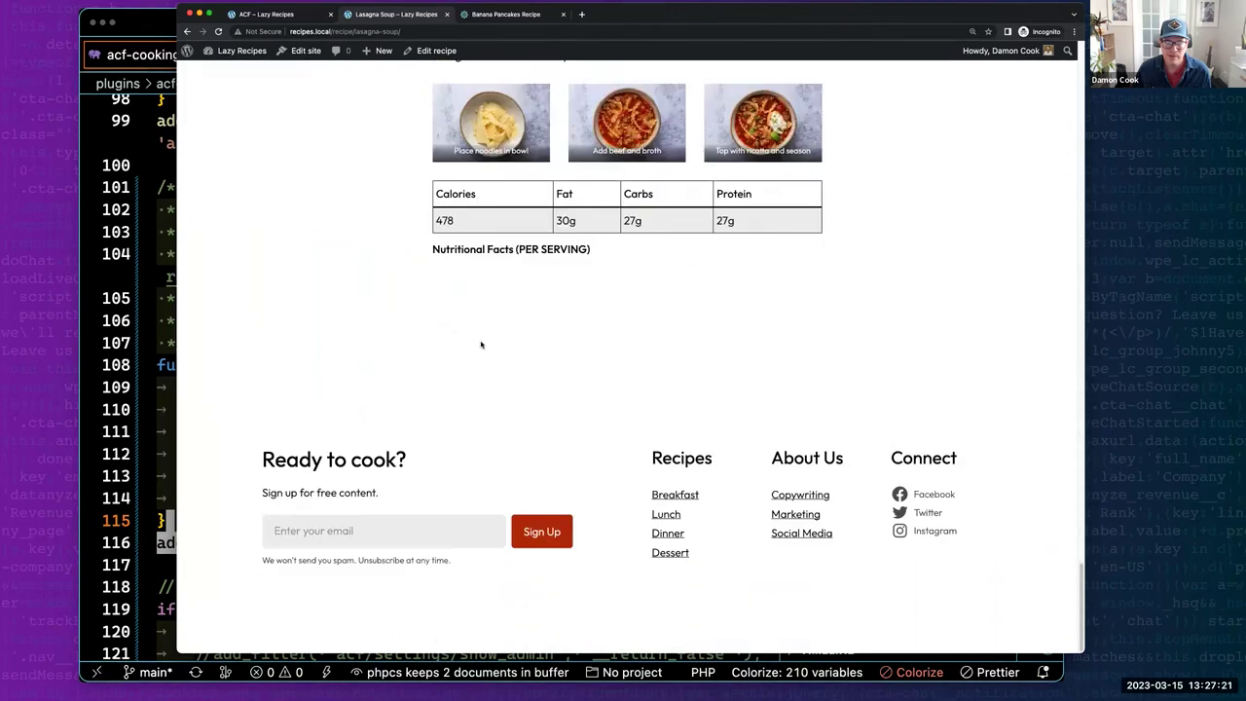
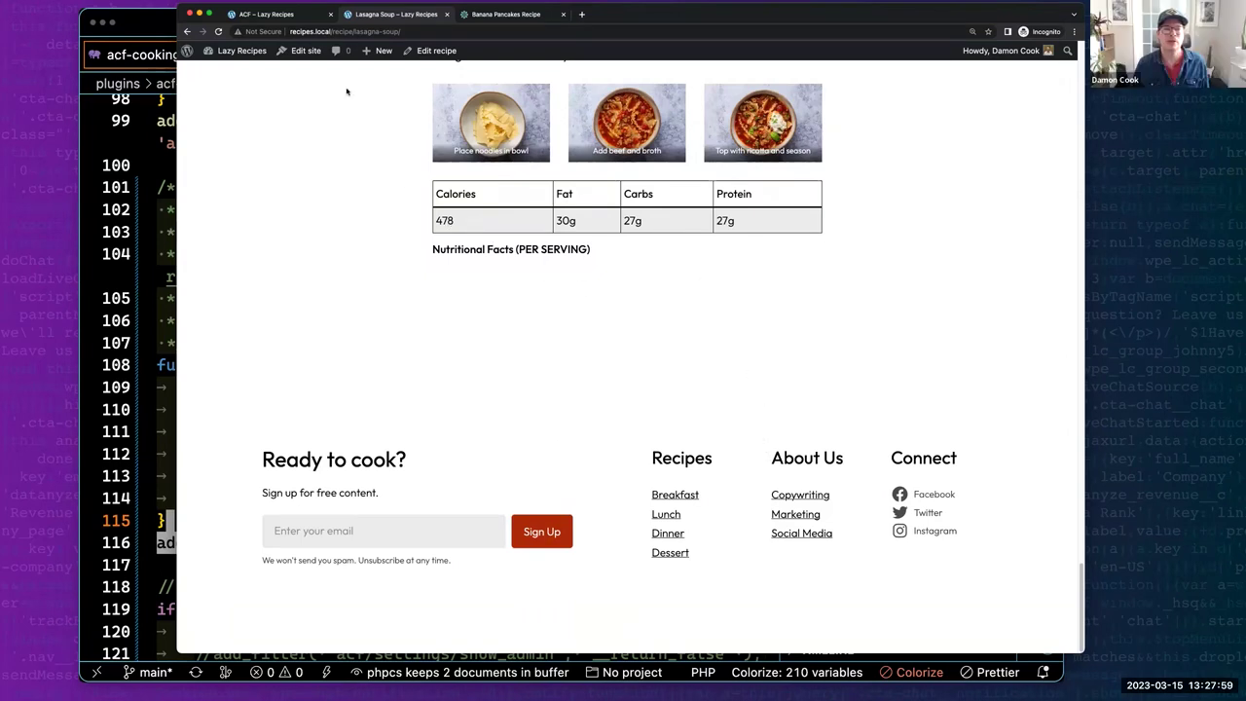
Glance at the presentation slide, then return to the Lasagna Soup recipe page.
{"action": "left_click", "coordinate": [280, 13]}
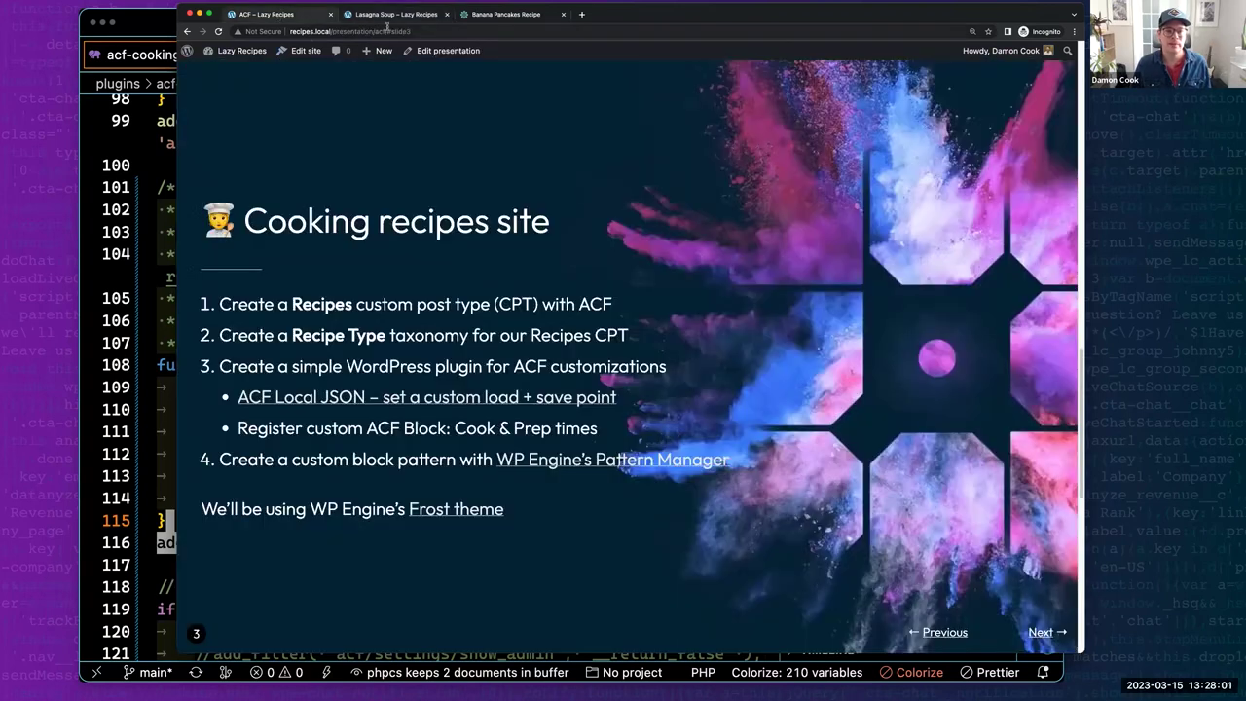
{"action": "left_click", "coordinate": [391, 17]}
{"action": "scroll", "coordinate": [466, 164], "scroll_direction": "up", "scroll_amount": 20}
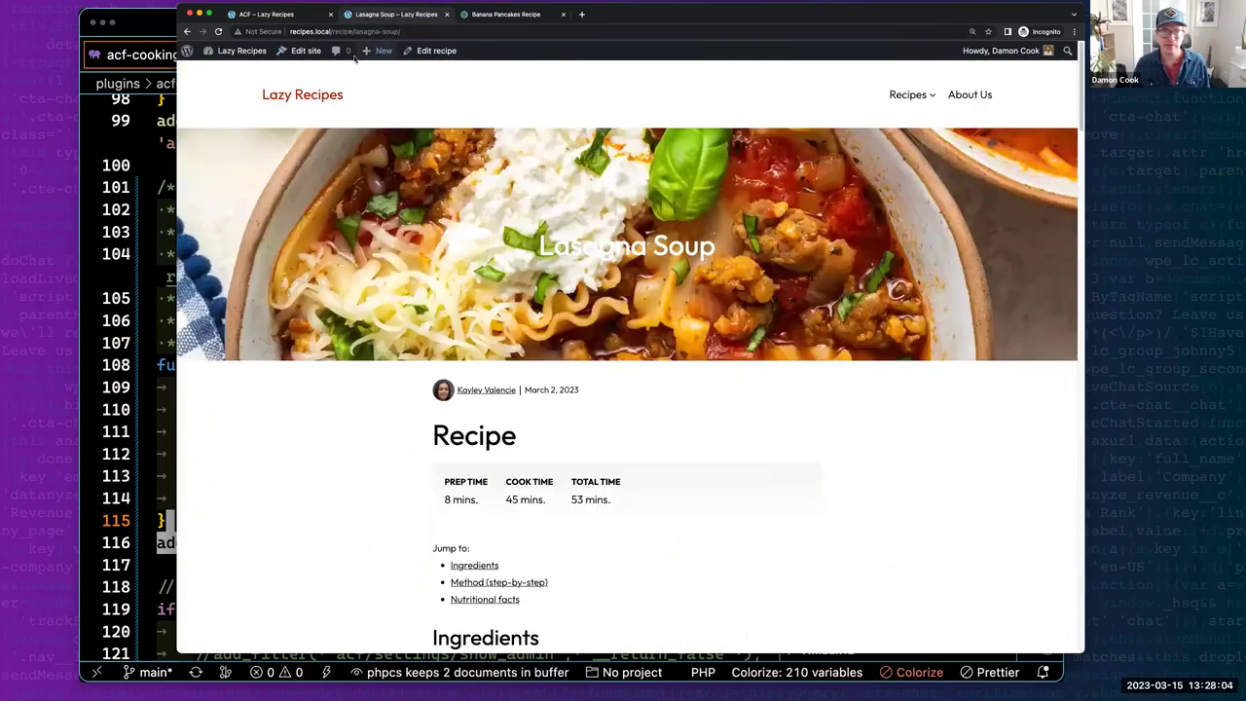
From the dashboard, open Recipes > Recipe Types listing Breakfast, Dessert, Dinner and Lunch.
{"action": "left_click", "coordinate": [233, 70]}
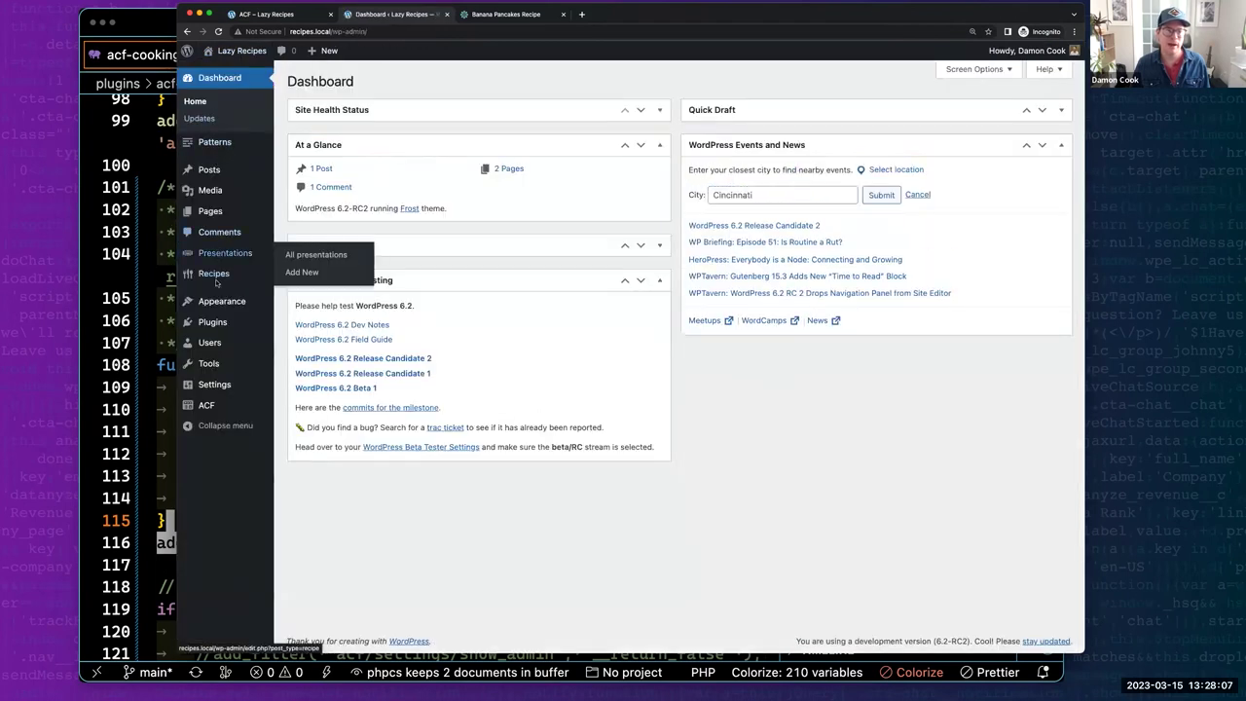
{"action": "mouse_move", "coordinate": [243, 274]}
{"action": "left_click", "coordinate": [308, 310]}
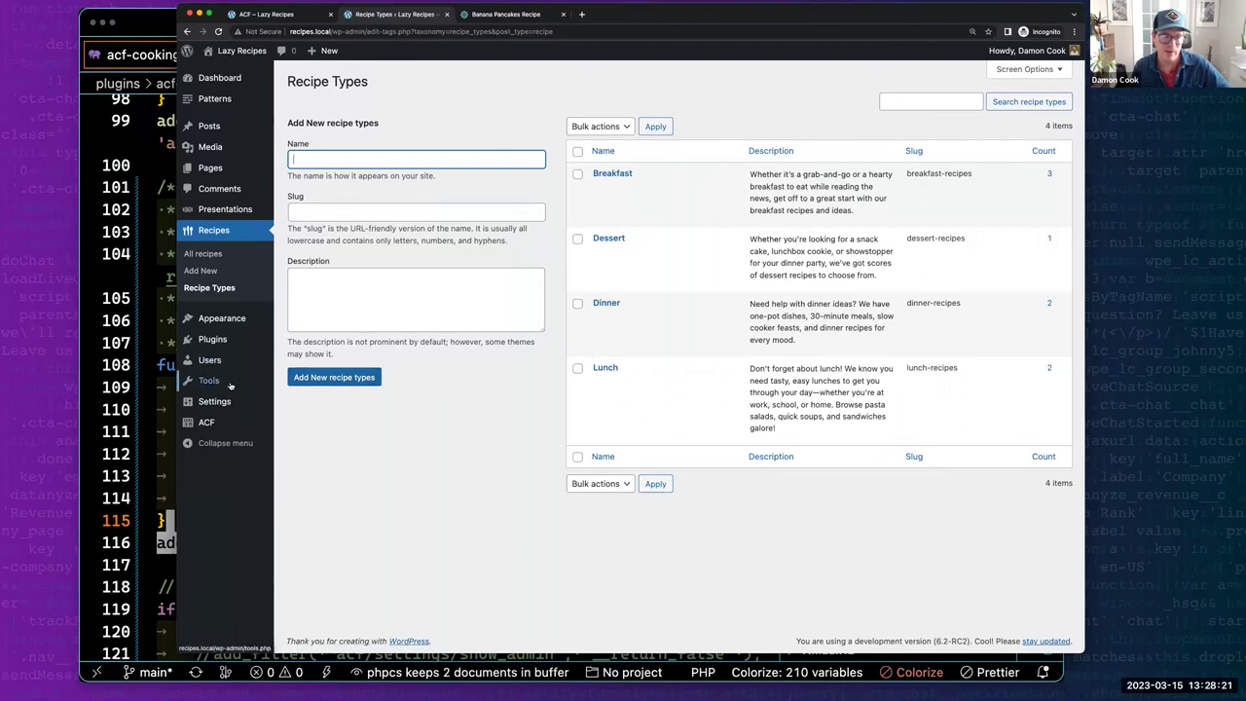
{"action": "mouse_move", "coordinate": [217, 422]}
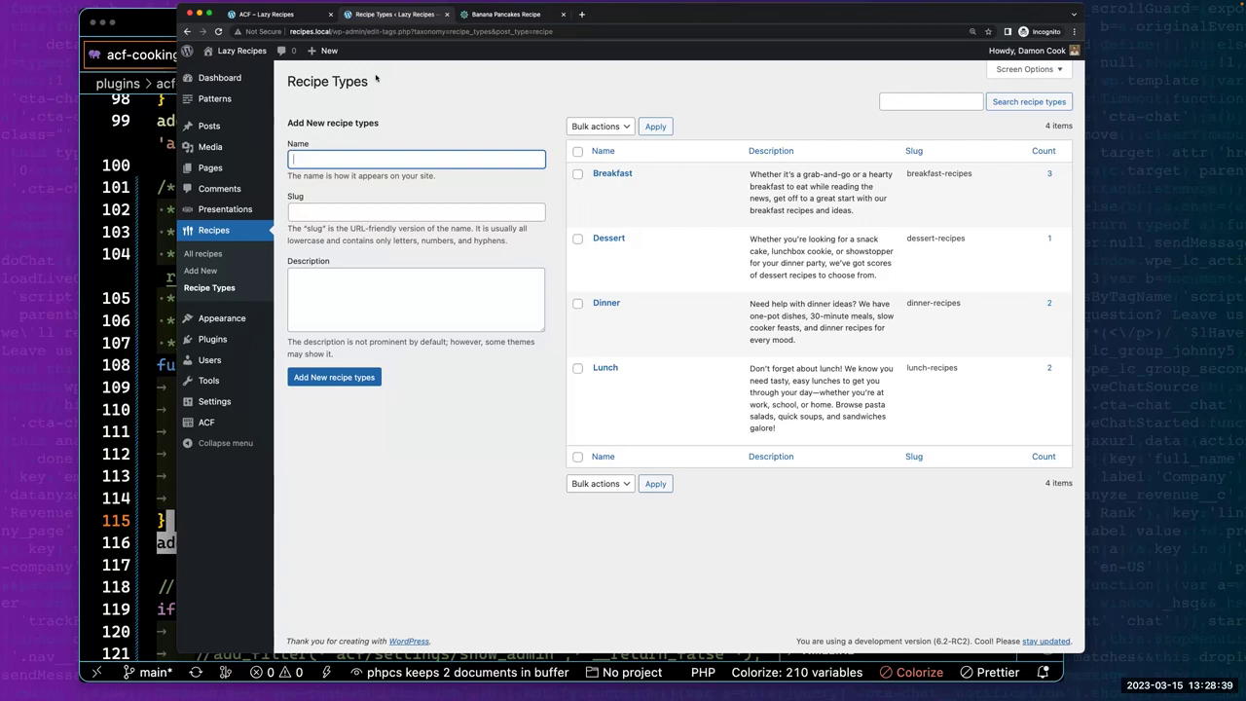
{"action": "mouse_move", "coordinate": [240, 49]}
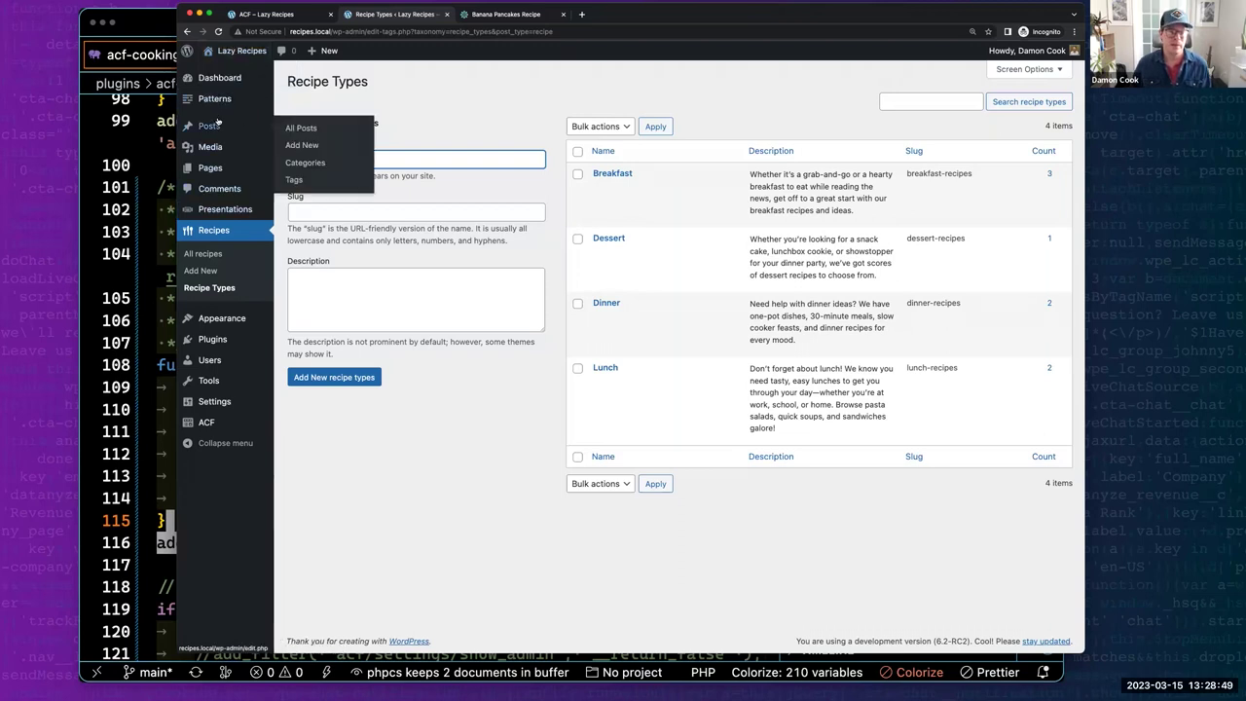
{"action": "mouse_move", "coordinate": [223, 144]}
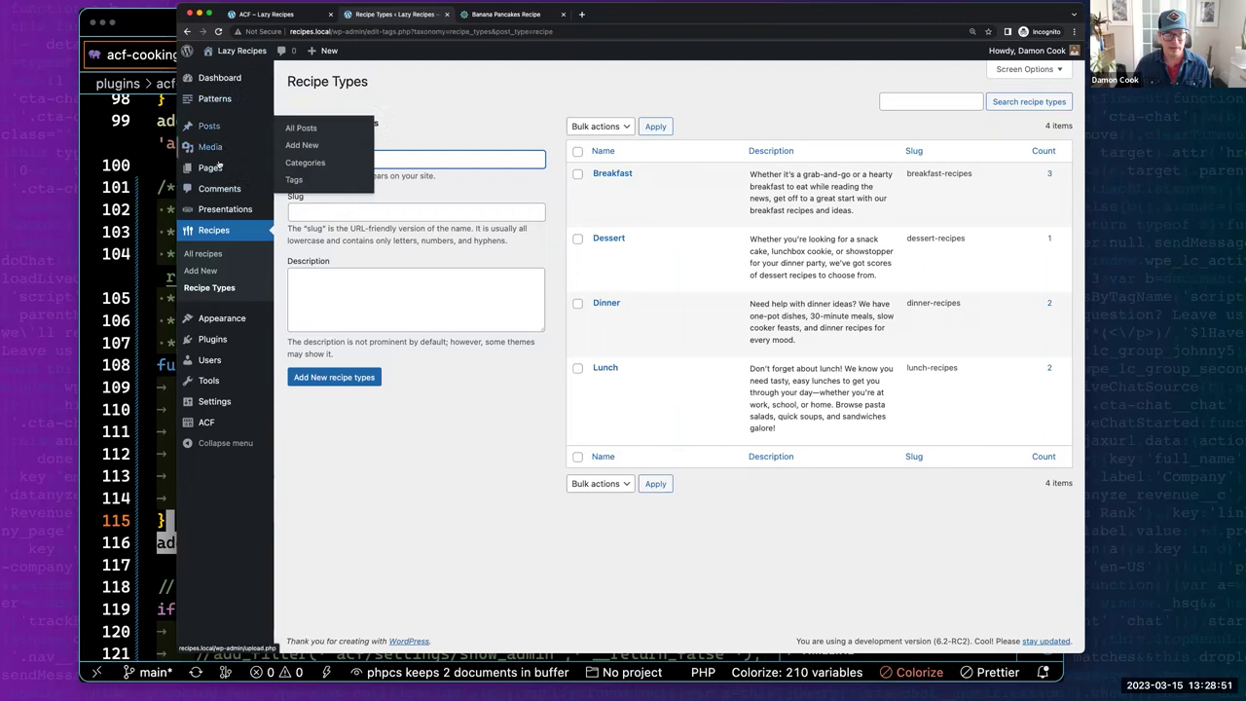
Start a new recipe, dismiss the pattern chooser, and go back to the recipes list.
{"action": "left_click", "coordinate": [196, 269]}
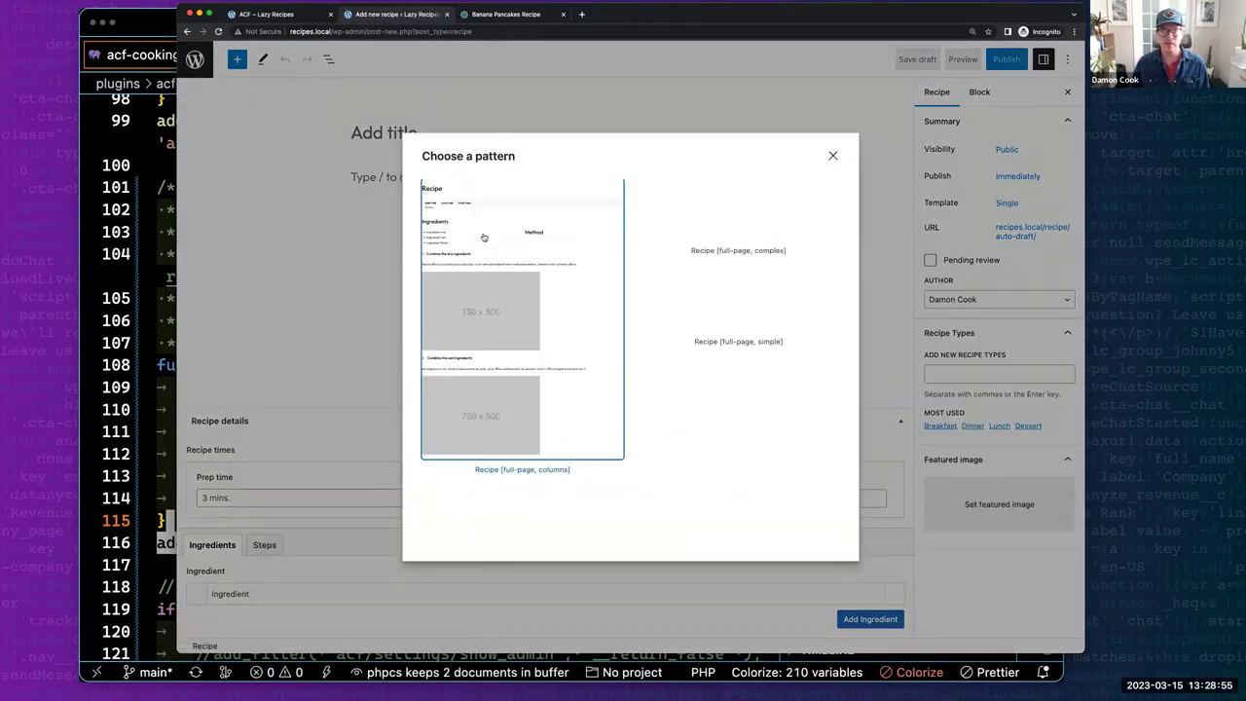
{"action": "left_click", "coordinate": [832, 156]}
{"action": "left_click", "coordinate": [197, 61]}
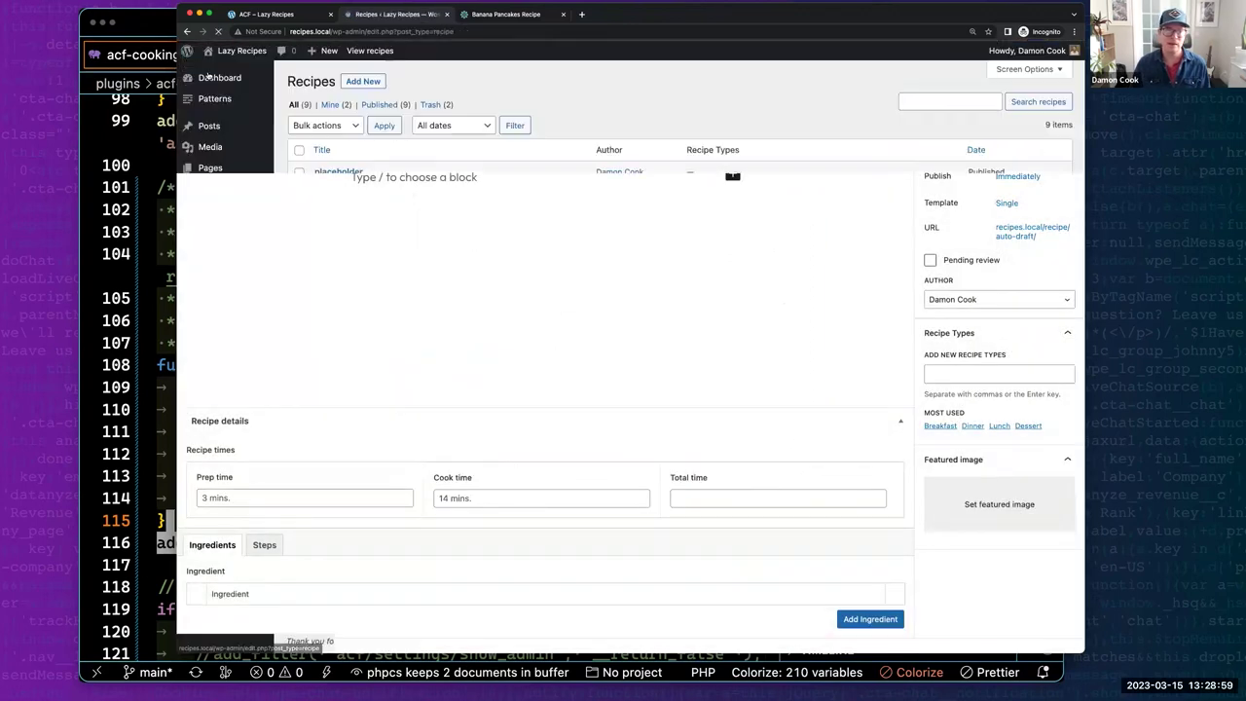
Browse the Recipe category in Pattern Manager, then return to the presentation slide.
{"action": "left_click", "coordinate": [215, 98]}
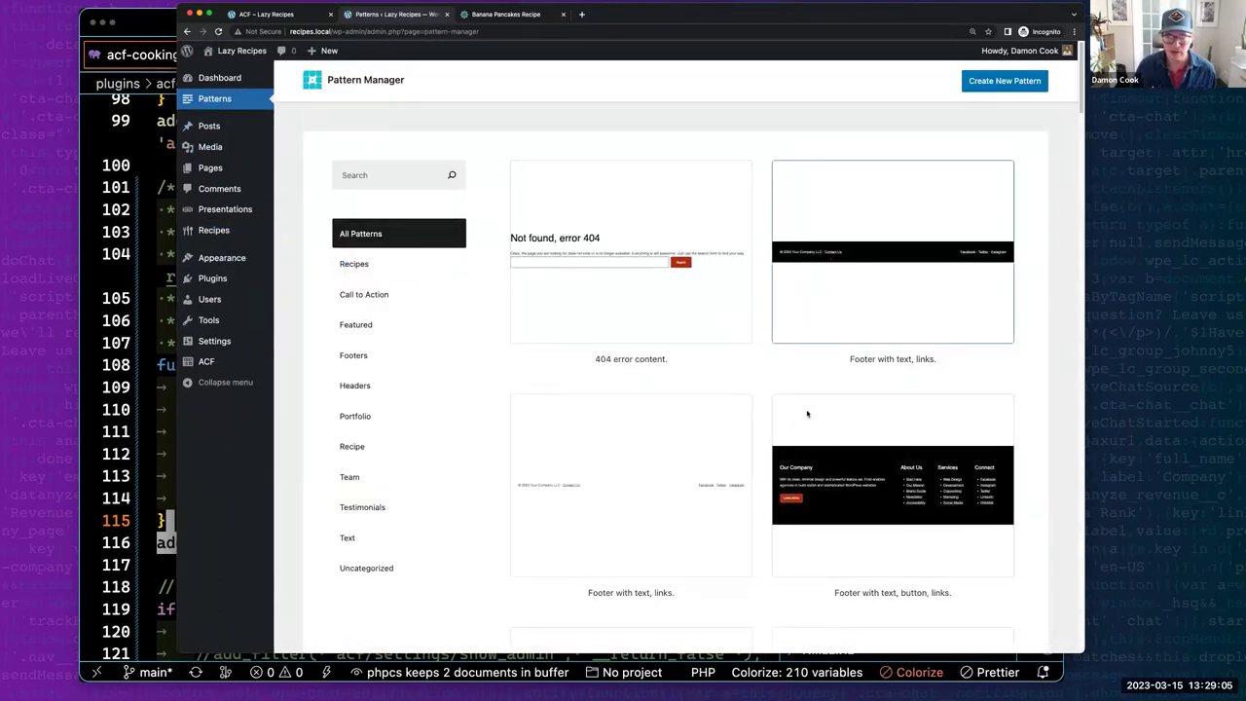
{"action": "left_click", "coordinate": [372, 447]}
{"action": "scroll", "coordinate": [618, 397], "scroll_direction": "down", "scroll_amount": 1}
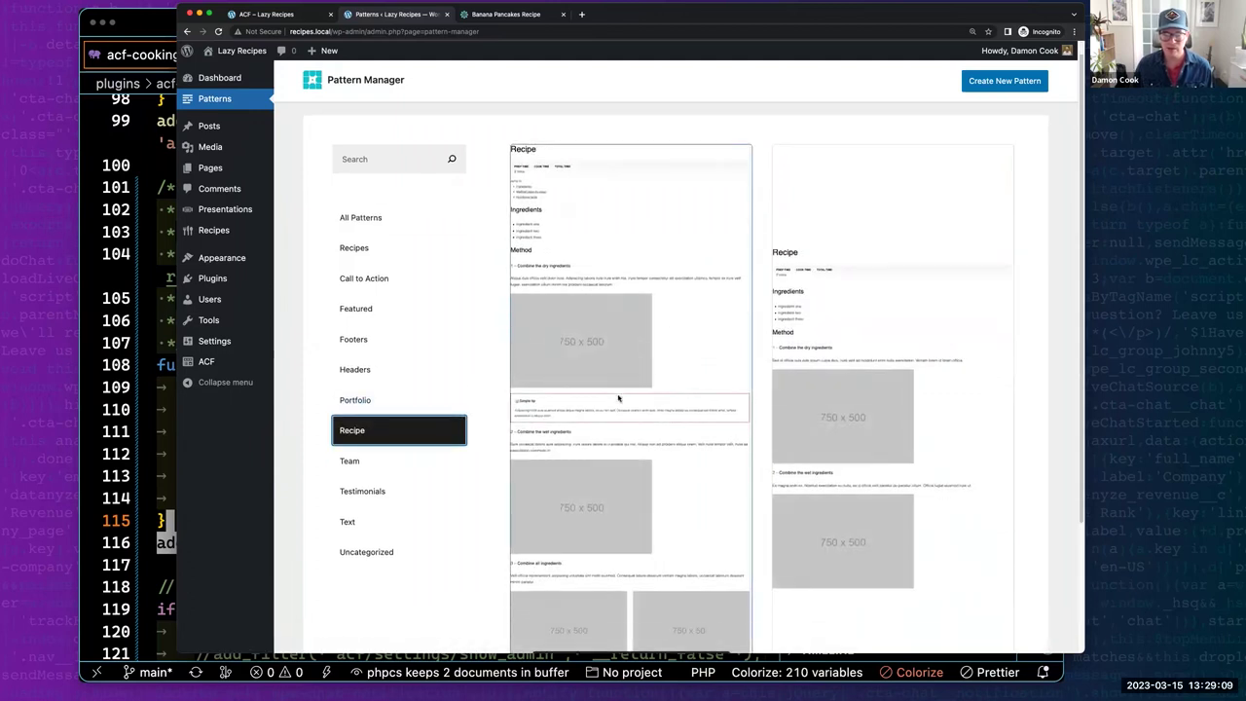
{"action": "scroll", "coordinate": [618, 398], "scroll_direction": "down", "scroll_amount": 3}
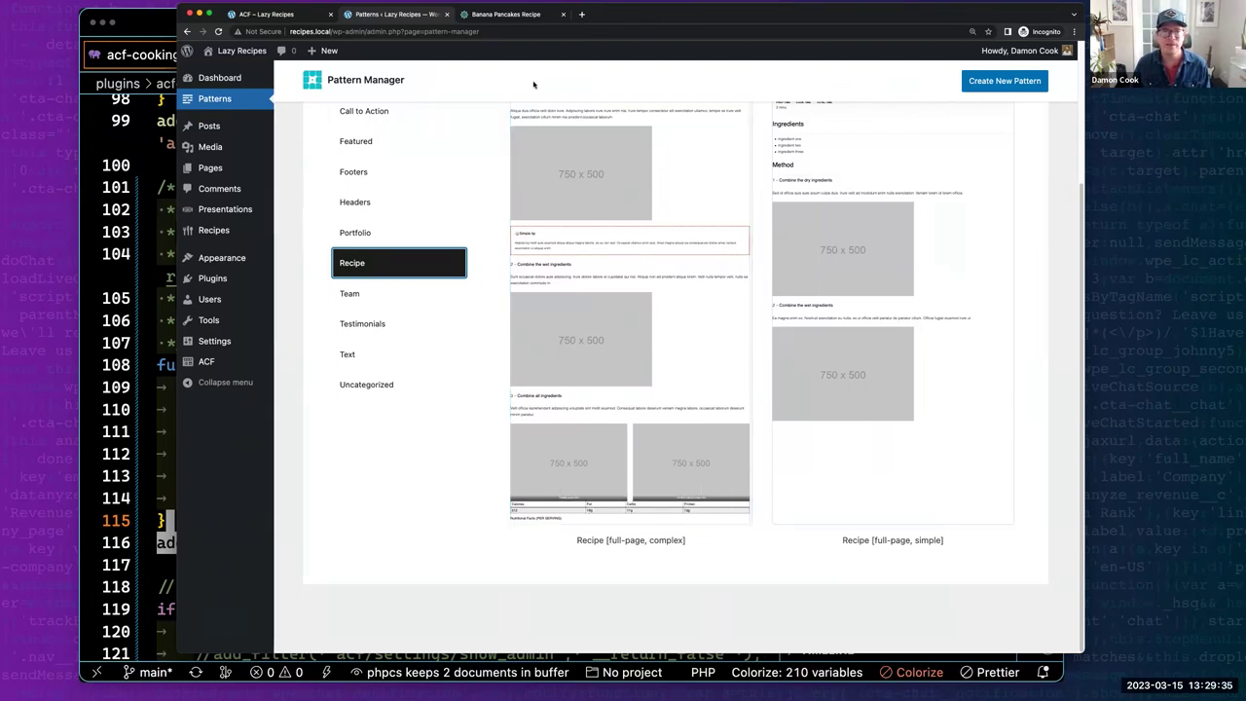
{"action": "left_click", "coordinate": [293, 15]}
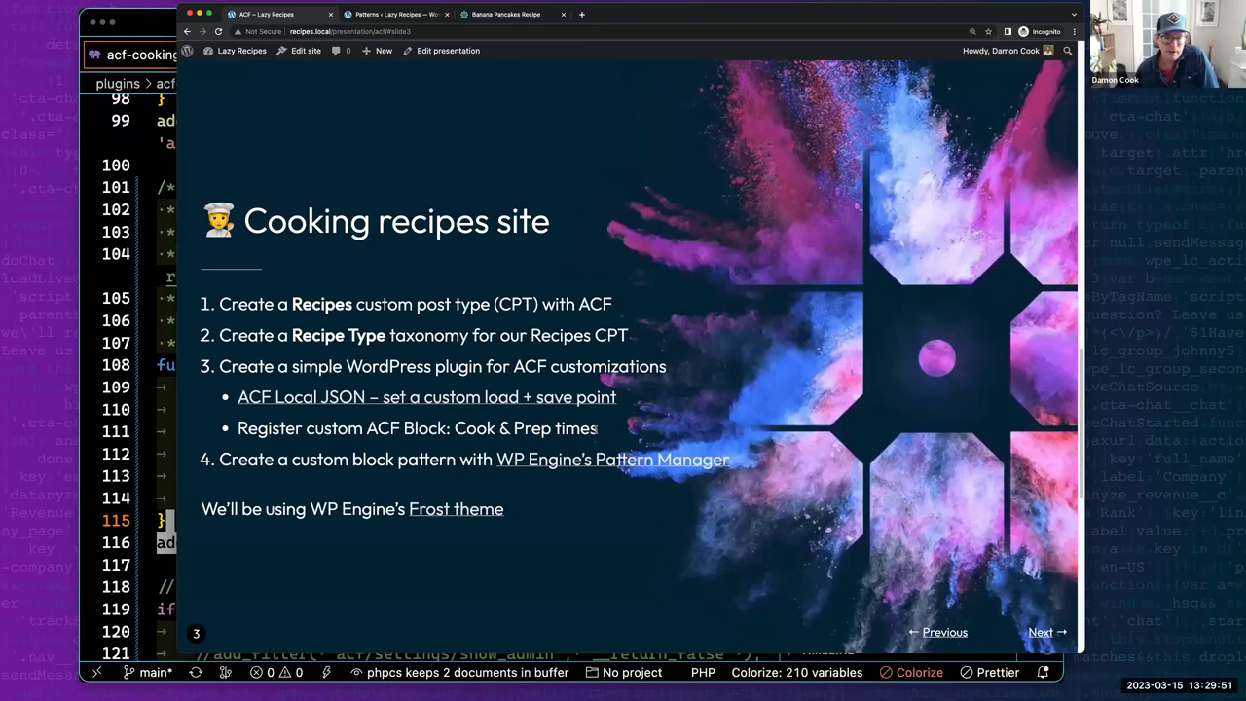
Highlight the ACF Local JSON and Cook & Prep times block bullets, then switch to VS Code.
{"action": "left_click_drag", "start_coordinate": [607, 433], "coordinate": [237, 397]}
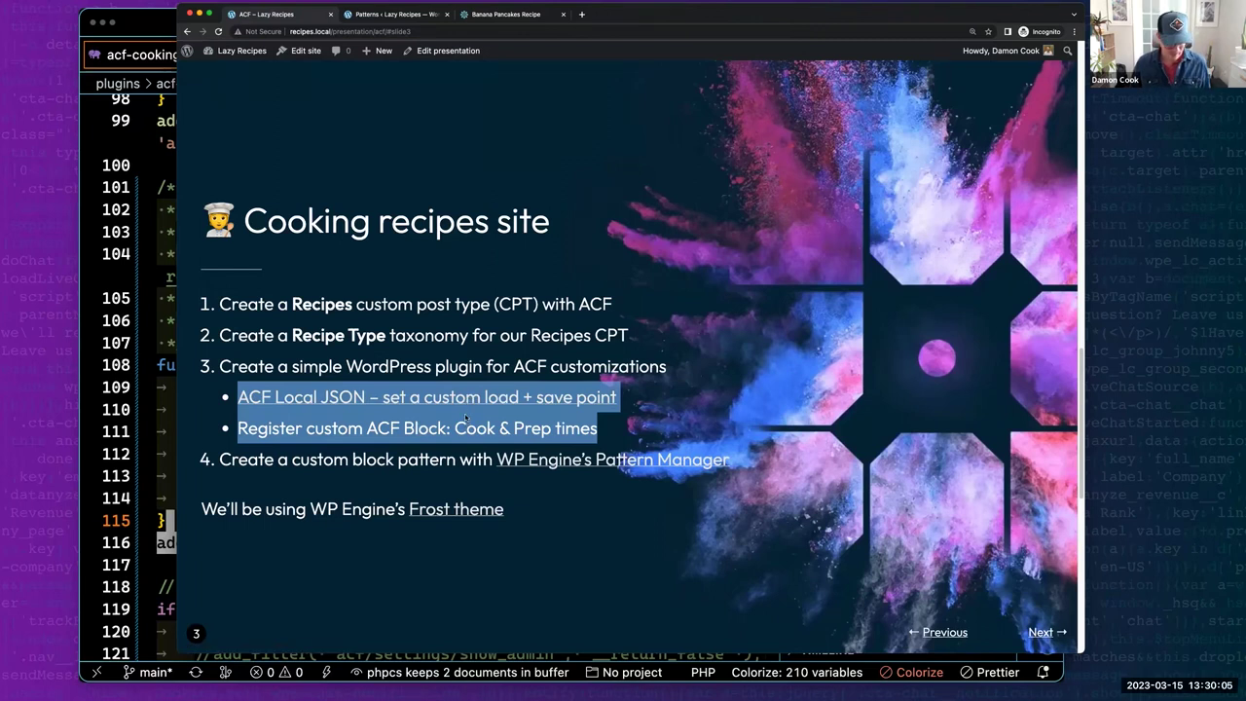
{"action": "key", "text": "super+Tab"}
{"action": "key", "text": "super+Tab"}
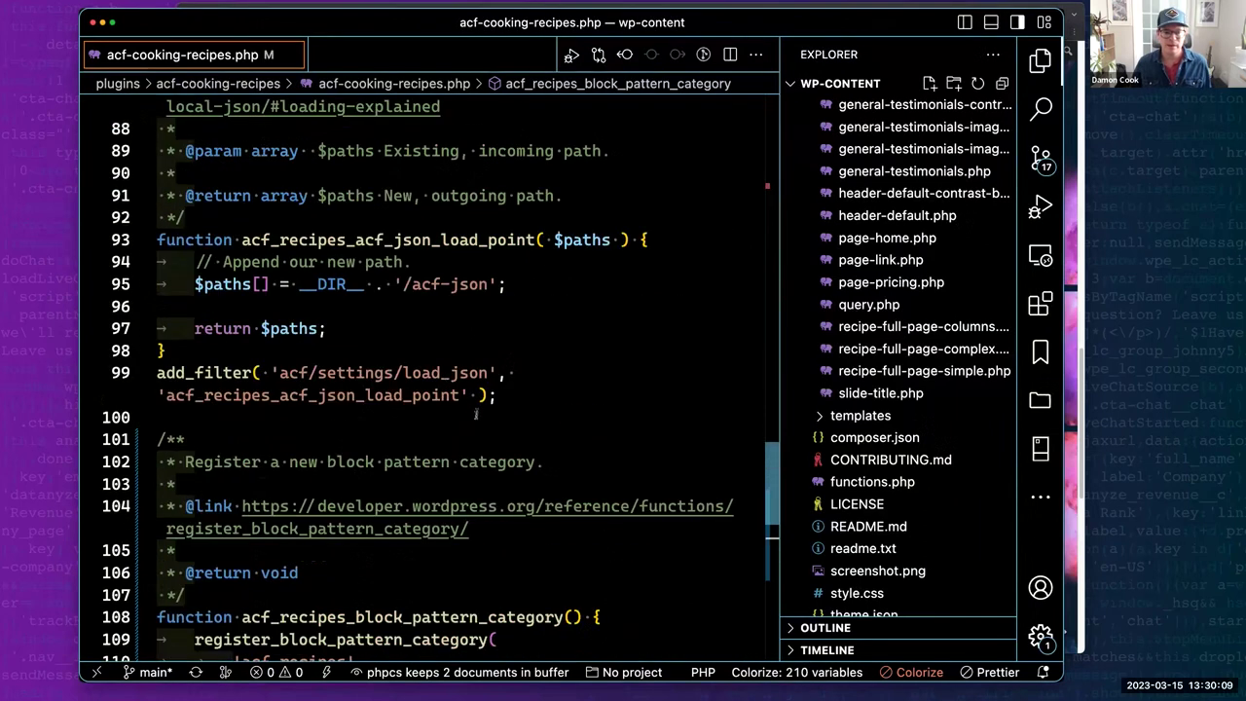
Collapse the themes folder and select the ACF JSON load path function (lines 92–99).
{"action": "scroll", "coordinate": [845, 240], "scroll_direction": "up", "scroll_amount": 15}
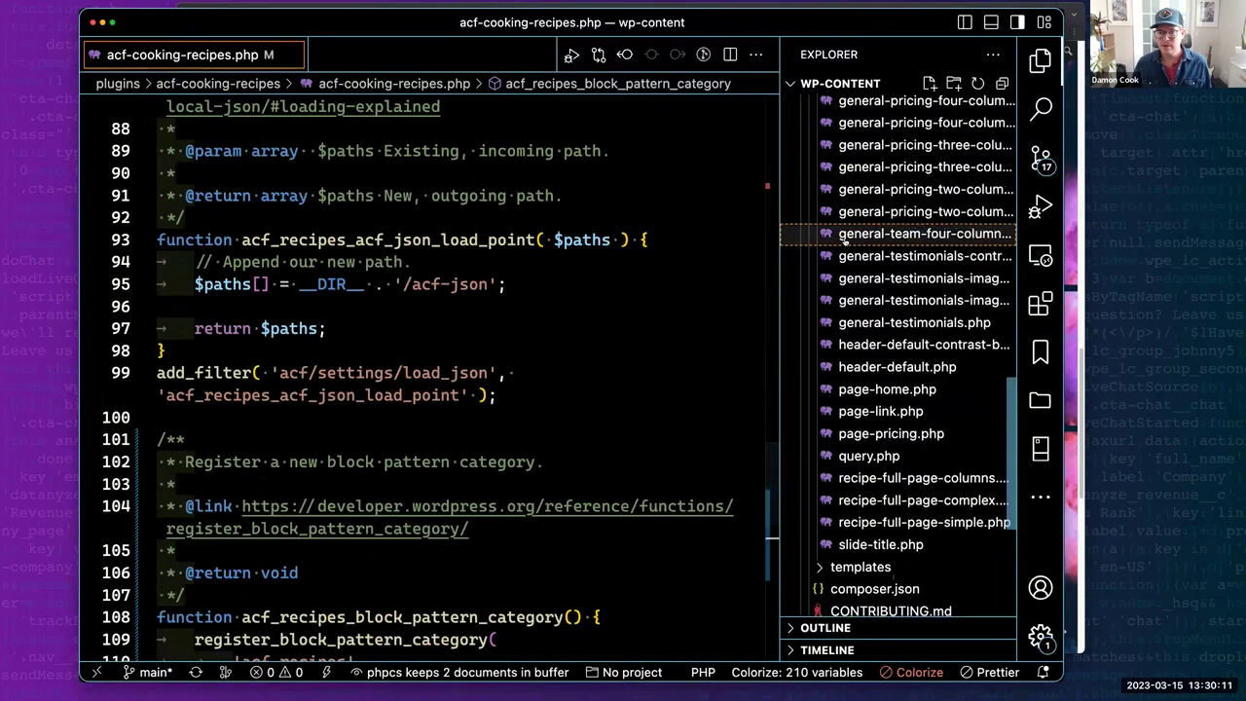
{"action": "scroll", "coordinate": [845, 240], "scroll_direction": "up", "scroll_amount": 5}
{"action": "left_click", "coordinate": [822, 366]}
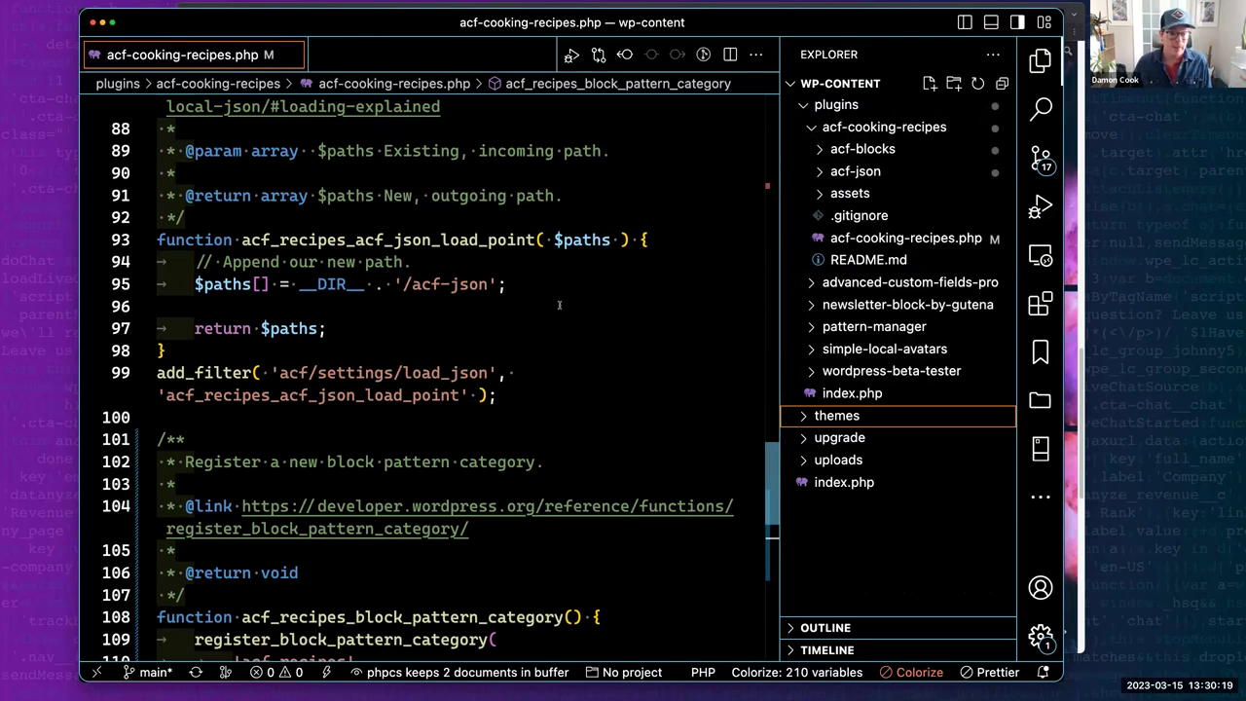
{"action": "scroll", "coordinate": [559, 302], "scroll_direction": "up", "scroll_amount": 3}
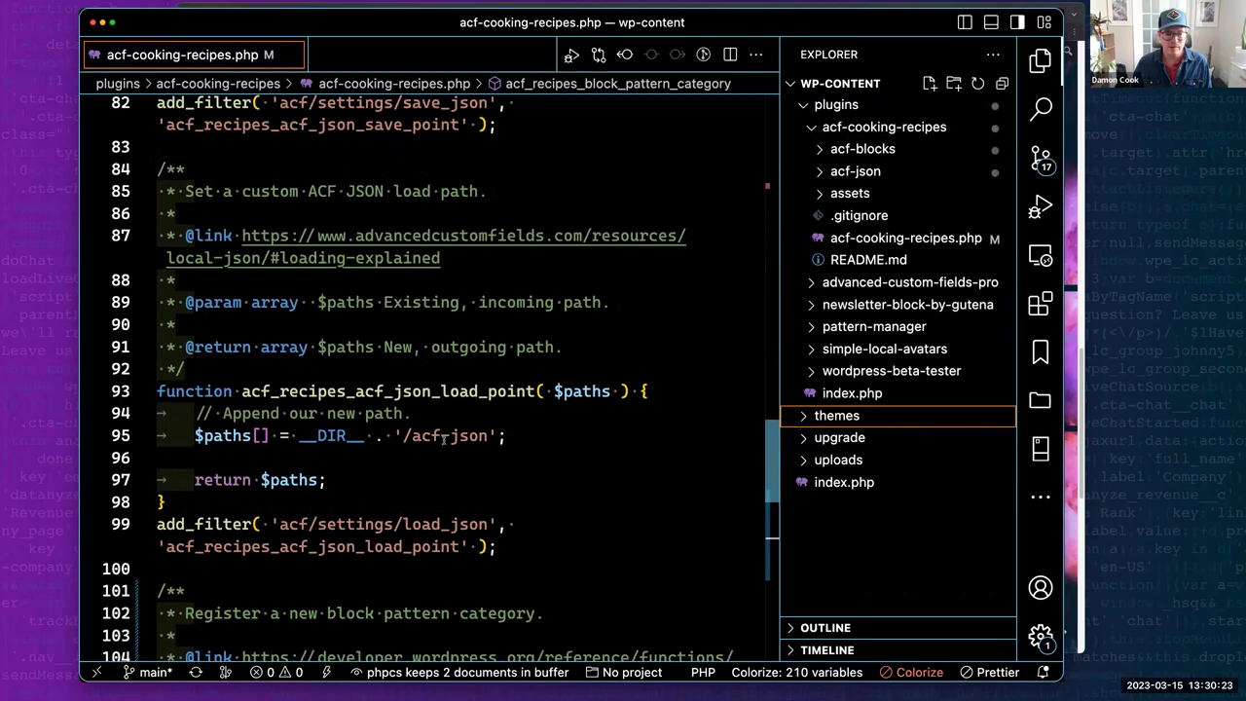
{"action": "scroll", "coordinate": [444, 435], "scroll_direction": "down", "scroll_amount": 3}
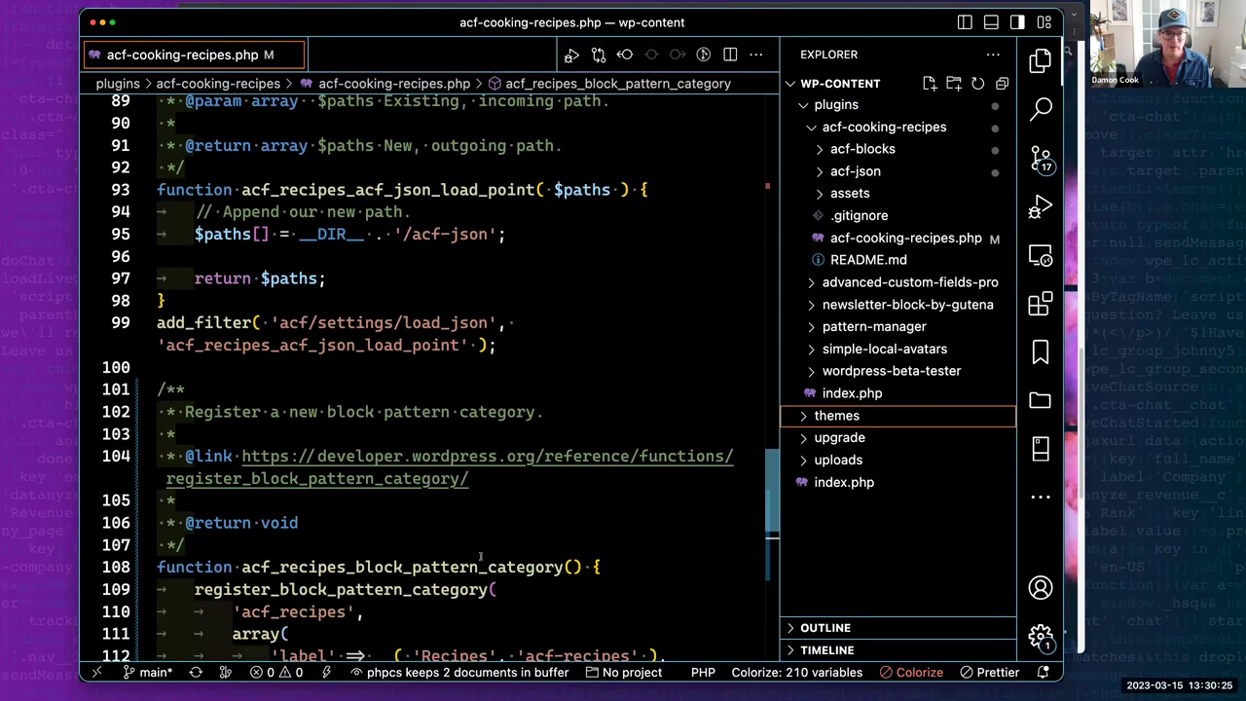
{"action": "left_click_drag", "start_coordinate": [503, 345], "coordinate": [160, 164]}
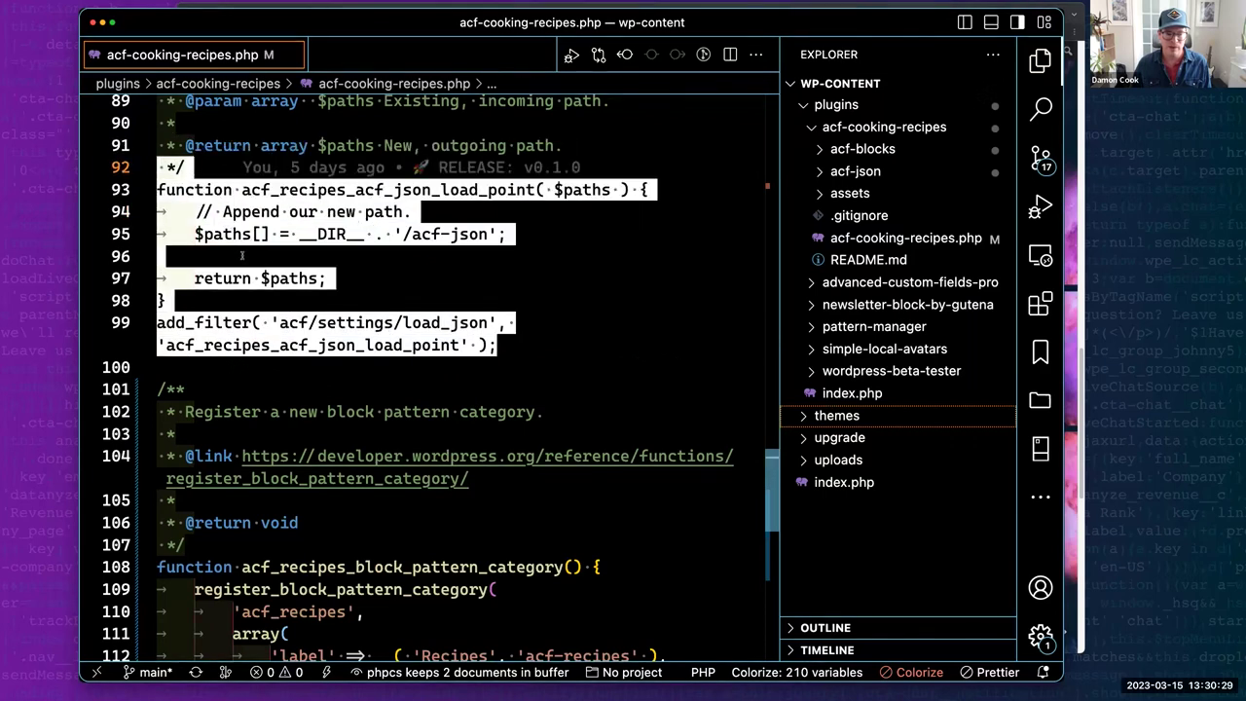
Select the ACF JSON save path assignment on line 78, then return to the browser.
{"action": "scroll", "coordinate": [241, 255], "scroll_direction": "up", "scroll_amount": 3}
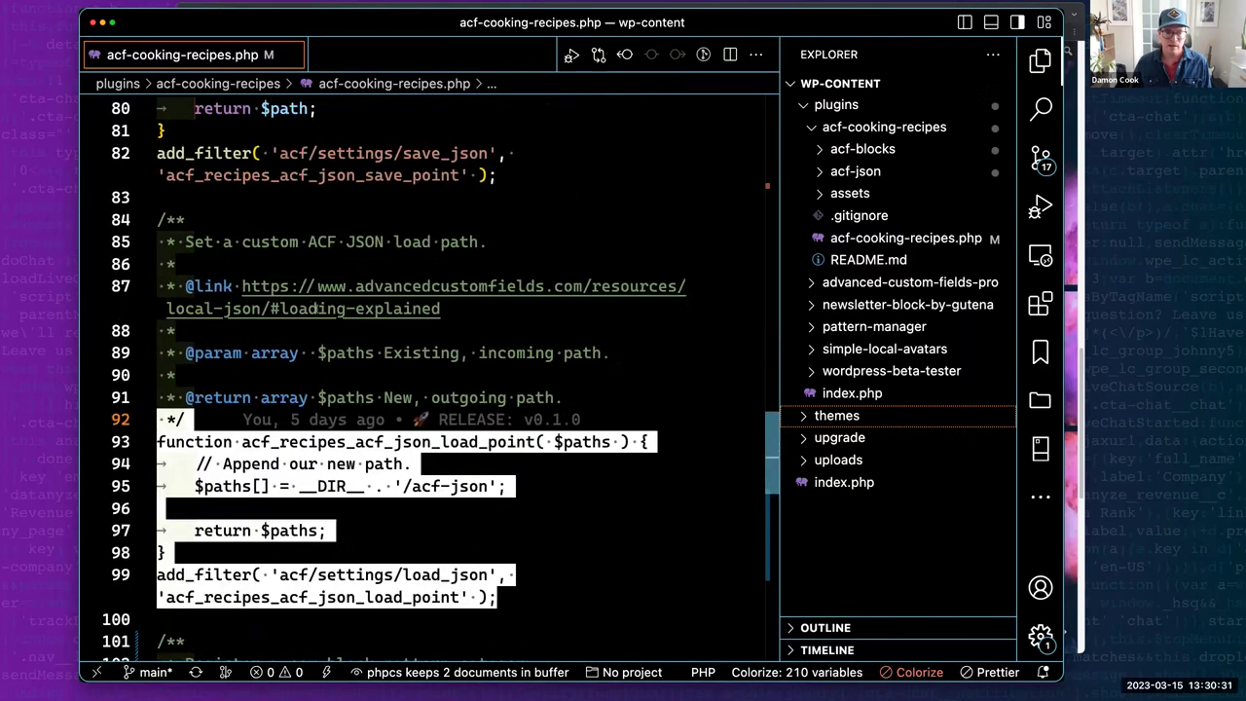
{"action": "scroll", "coordinate": [316, 310], "scroll_direction": "up", "scroll_amount": 4}
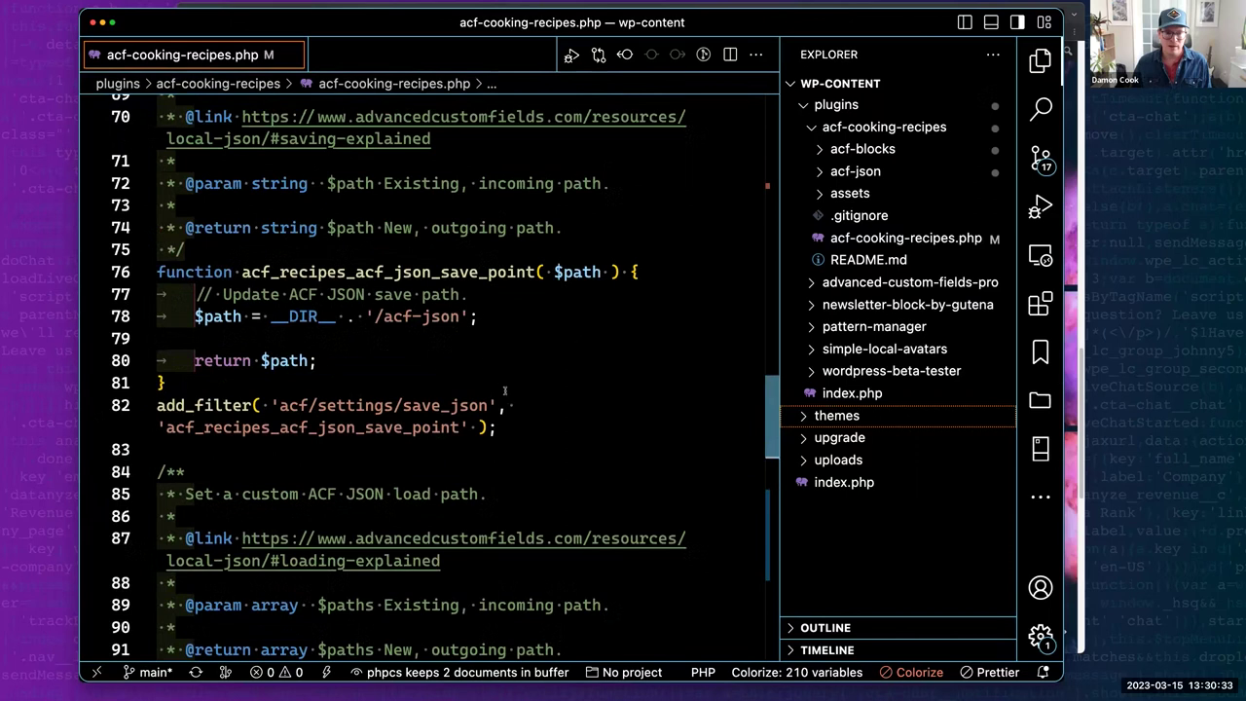
{"action": "left_click_drag", "start_coordinate": [483, 316], "coordinate": [823, 170]}
{"action": "key", "text": "super+Tab"}
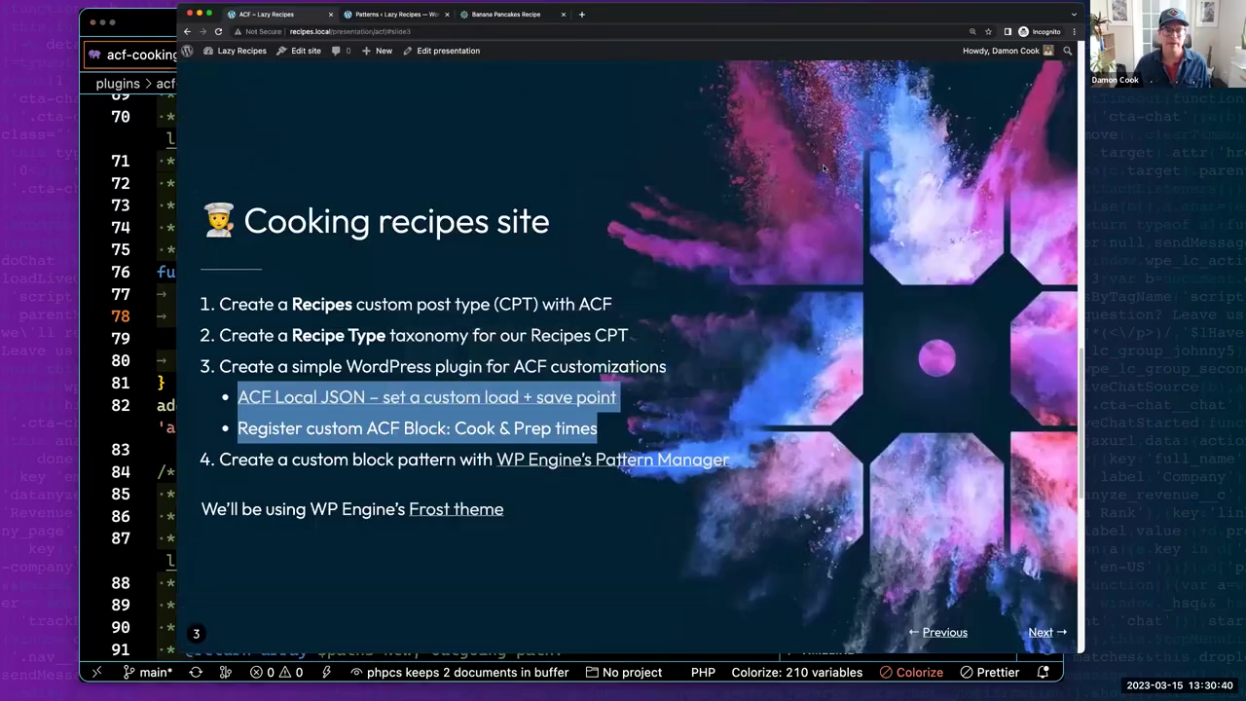
Open ACF > Post Types listing Presentations and Recipes, then return to VS Code.
{"action": "left_click", "coordinate": [385, 15]}
{"action": "mouse_move", "coordinate": [224, 361]}
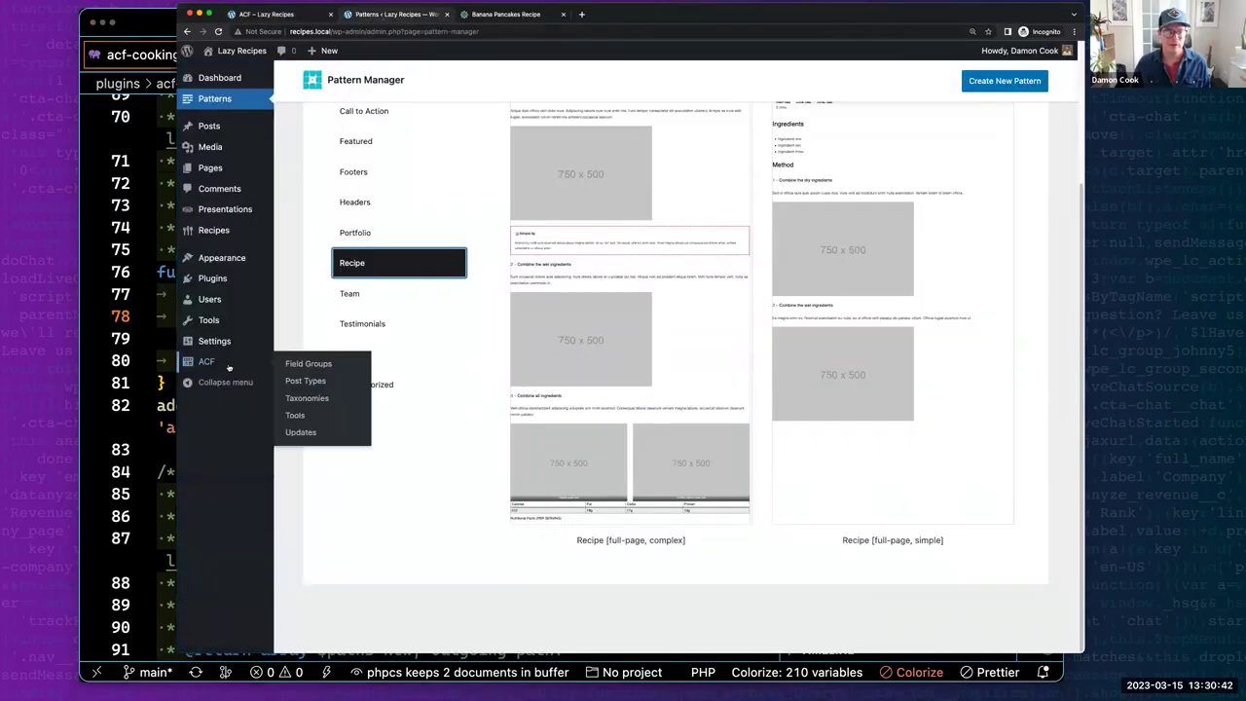
{"action": "left_click", "coordinate": [303, 379]}
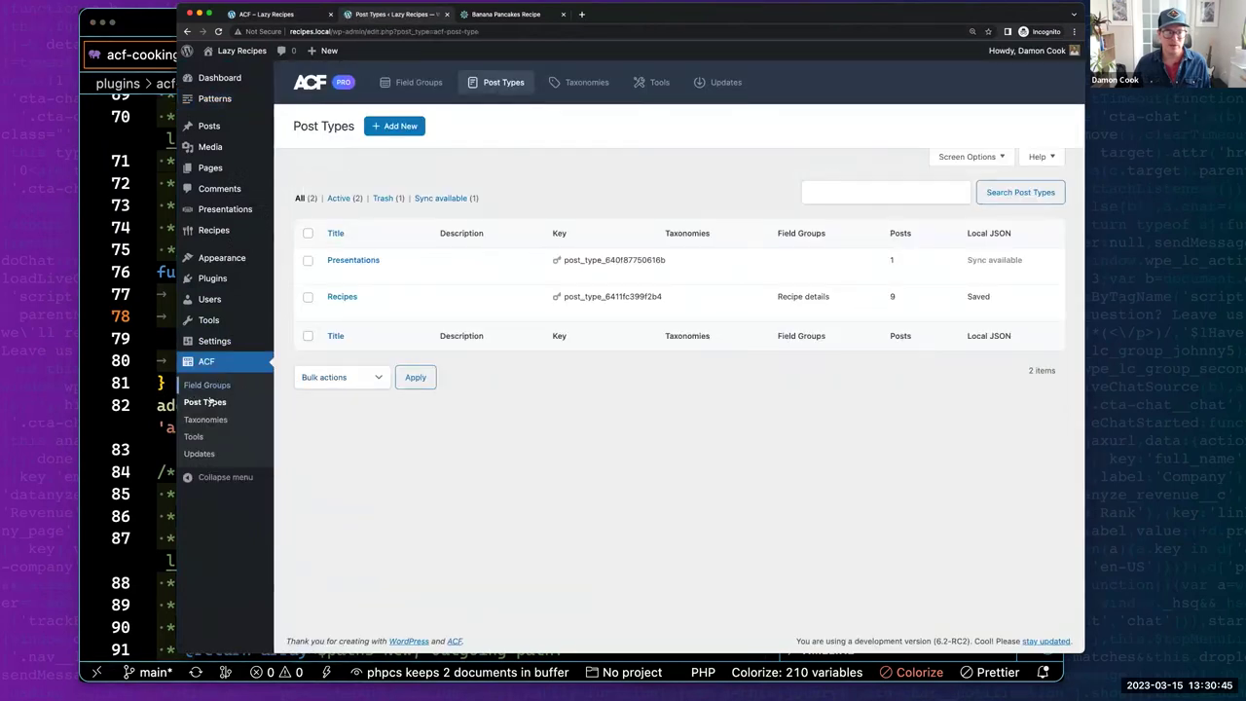
{"action": "key", "text": "super+Tab"}
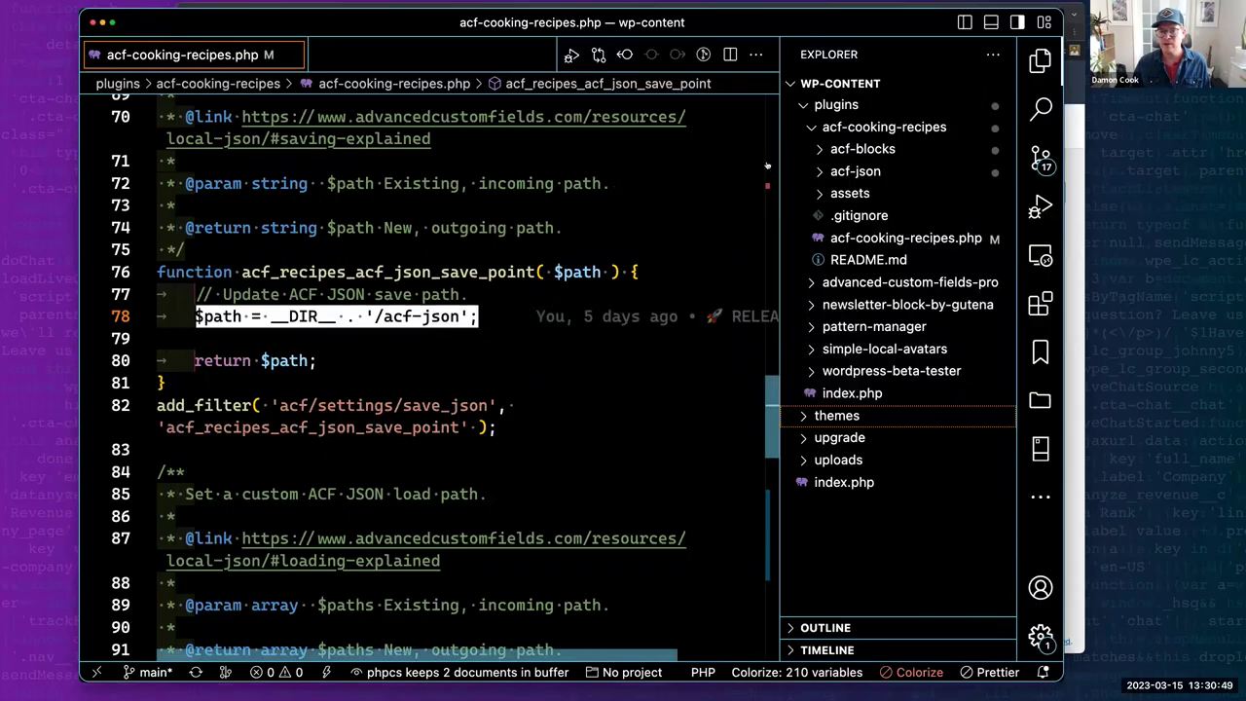
Expand the acf-json folder, then filter ACF Post Types to Sync available (1), showing Presentations.
{"action": "left_click", "coordinate": [837, 174]}
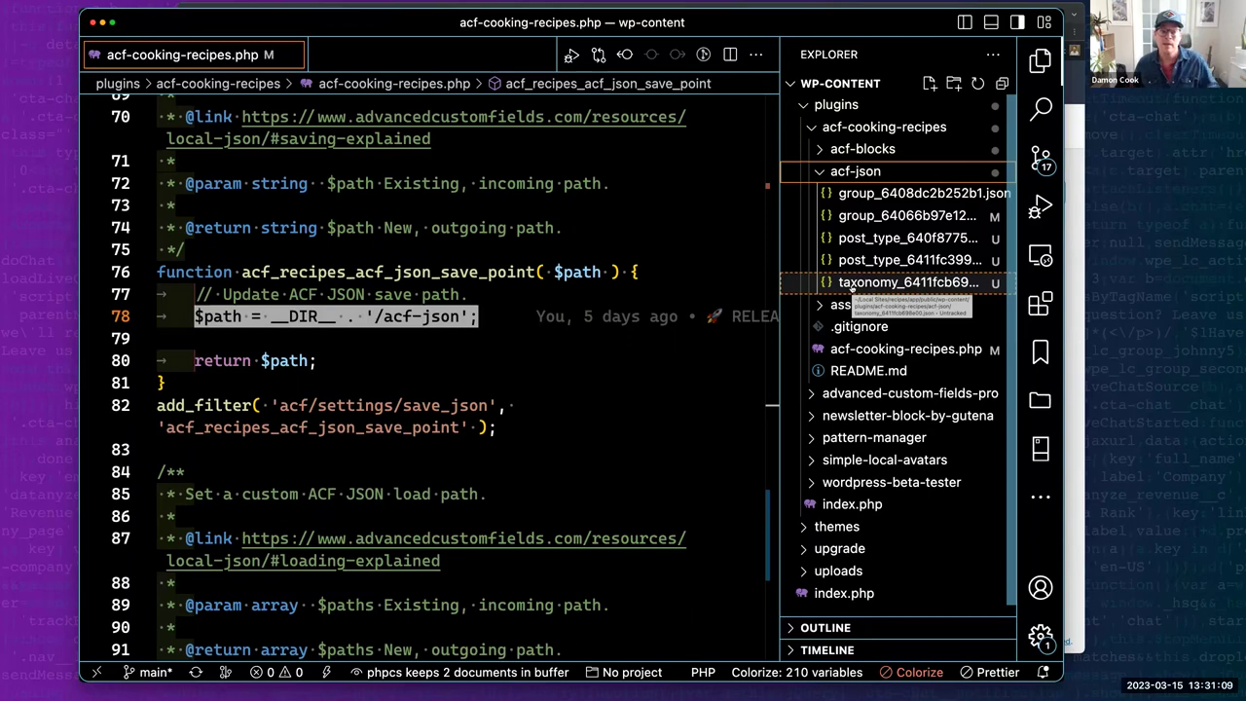
{"action": "key", "text": "super+Tab"}
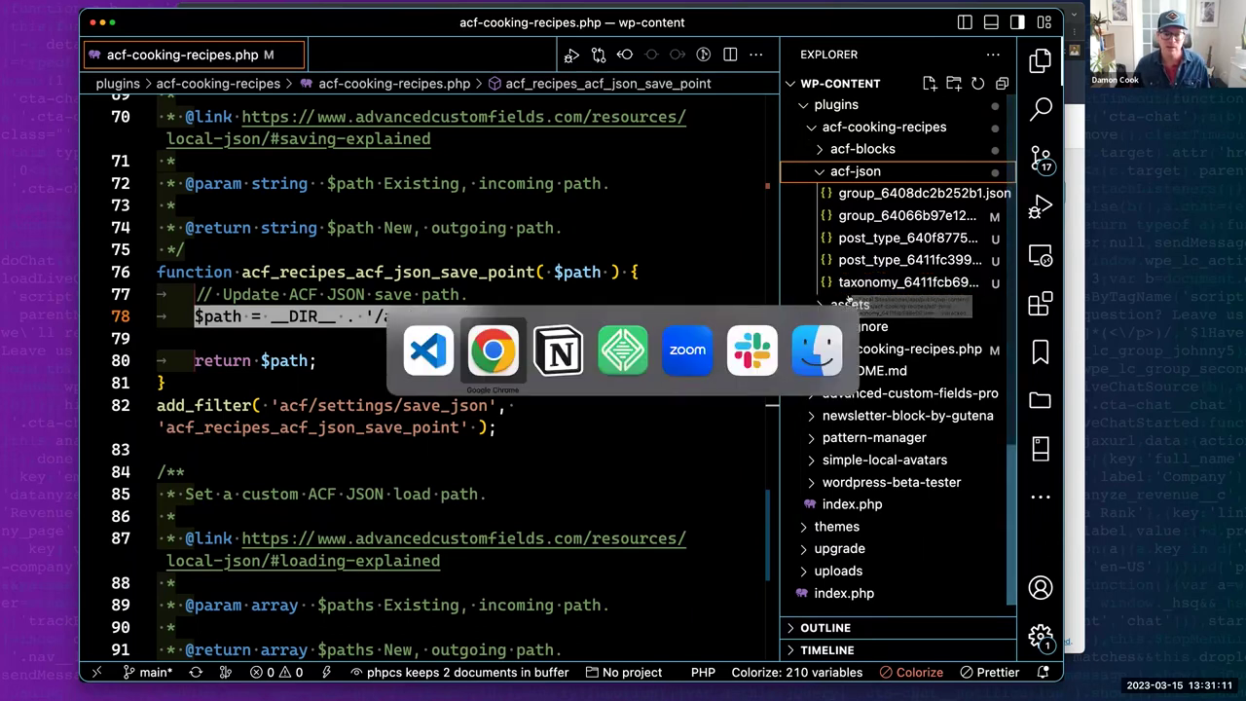
{"action": "left_click", "coordinate": [444, 198]}
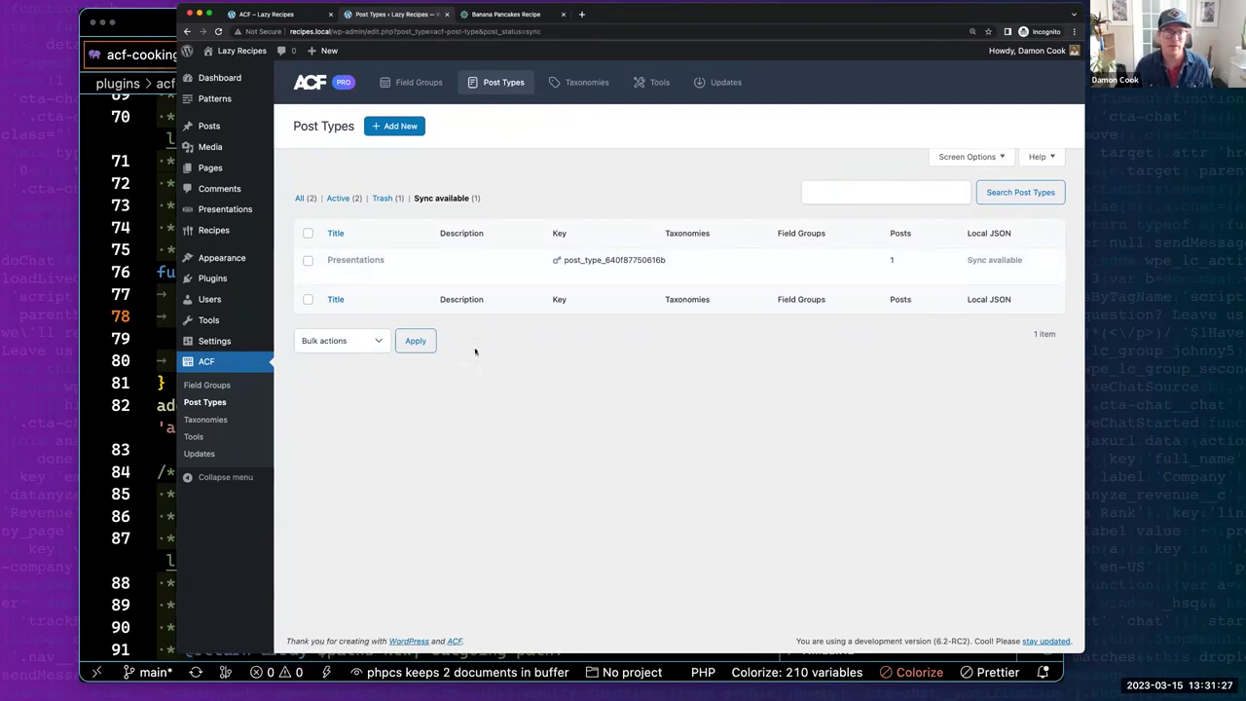
Bring VS Code forward with acf-cooking-recipes.php at its ACF JSON save-point function.
{"action": "left_click", "coordinate": [153, 27]}
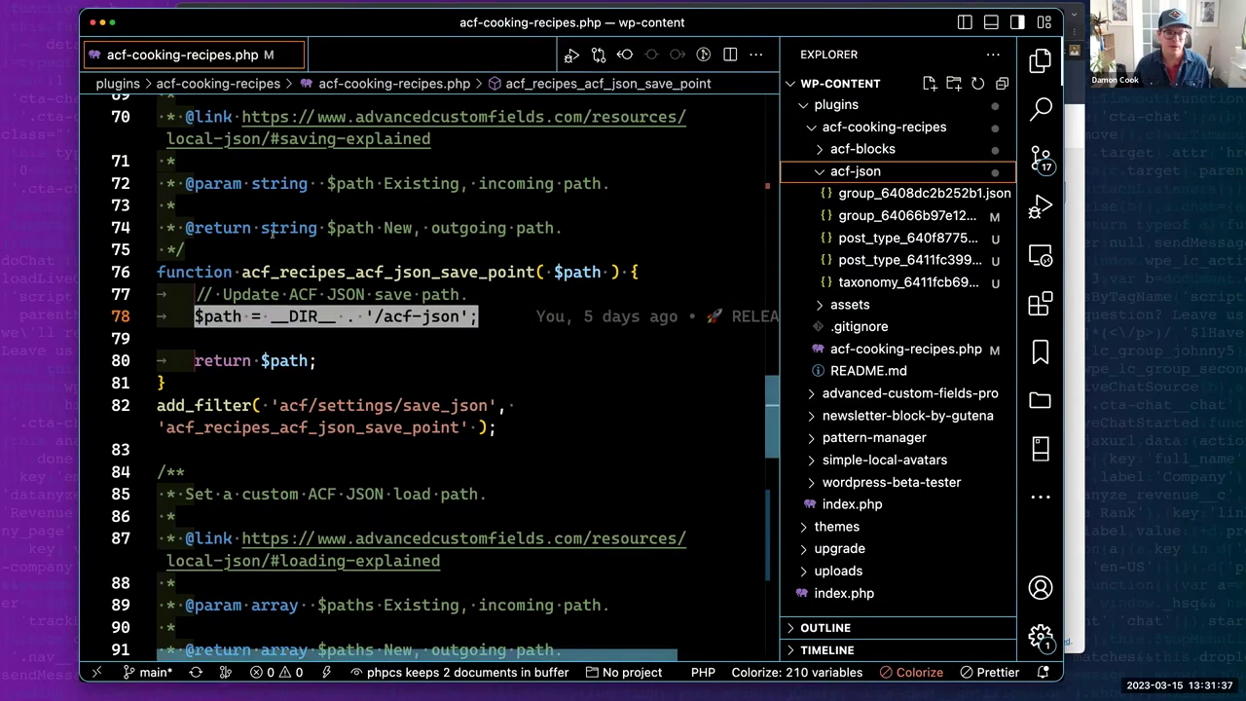
{"action": "scroll", "coordinate": [284, 240], "scroll_direction": "down", "scroll_amount": 6}
In acf-cooking-recipes.php, select the block registration function and its hook.
{"action": "scroll", "coordinate": [284, 240], "scroll_direction": "down", "scroll_amount": 4}
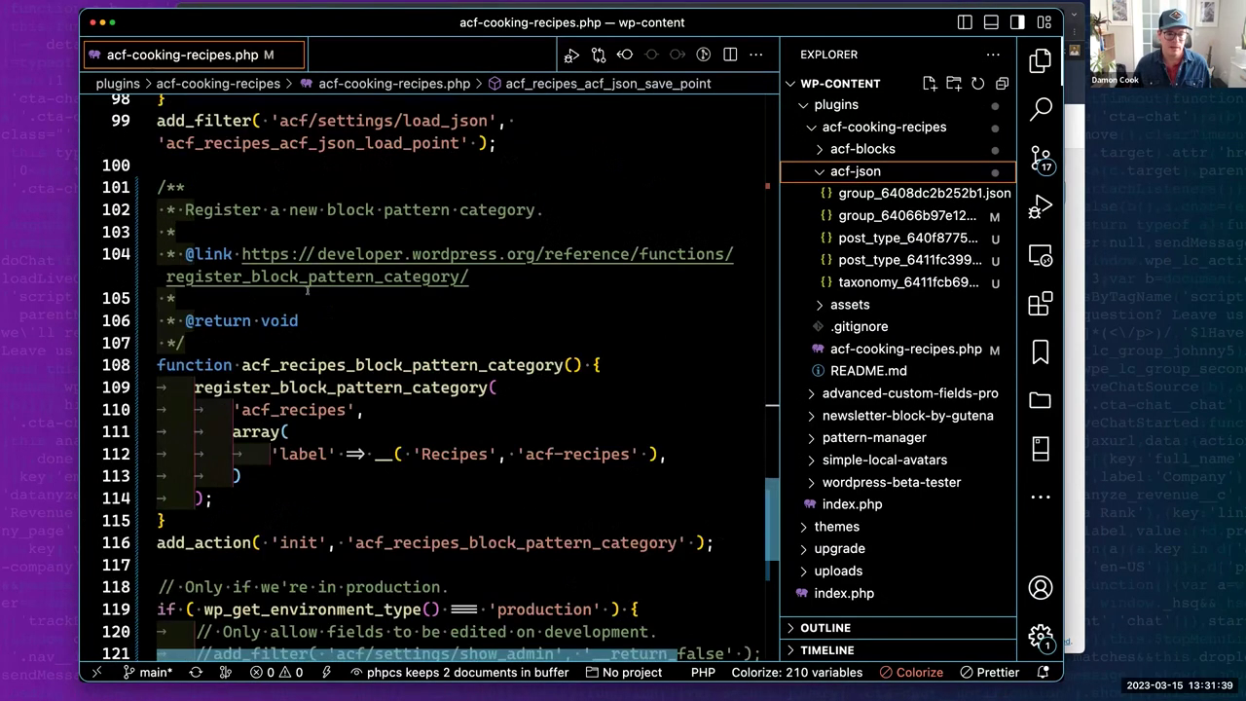
{"action": "scroll", "coordinate": [343, 313], "scroll_direction": "down", "scroll_amount": 9}
{"action": "scroll", "coordinate": [343, 312], "scroll_direction": "up", "scroll_amount": 11}
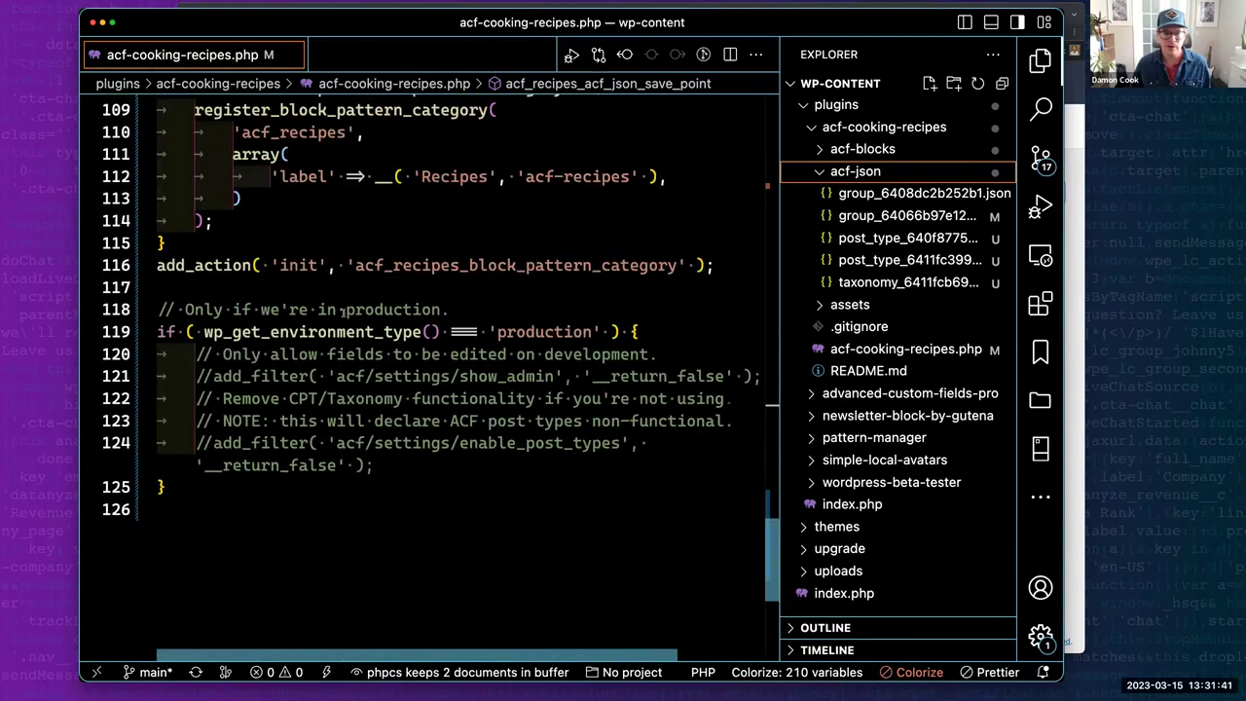
{"action": "scroll", "coordinate": [343, 312], "scroll_direction": "up", "scroll_amount": 19}
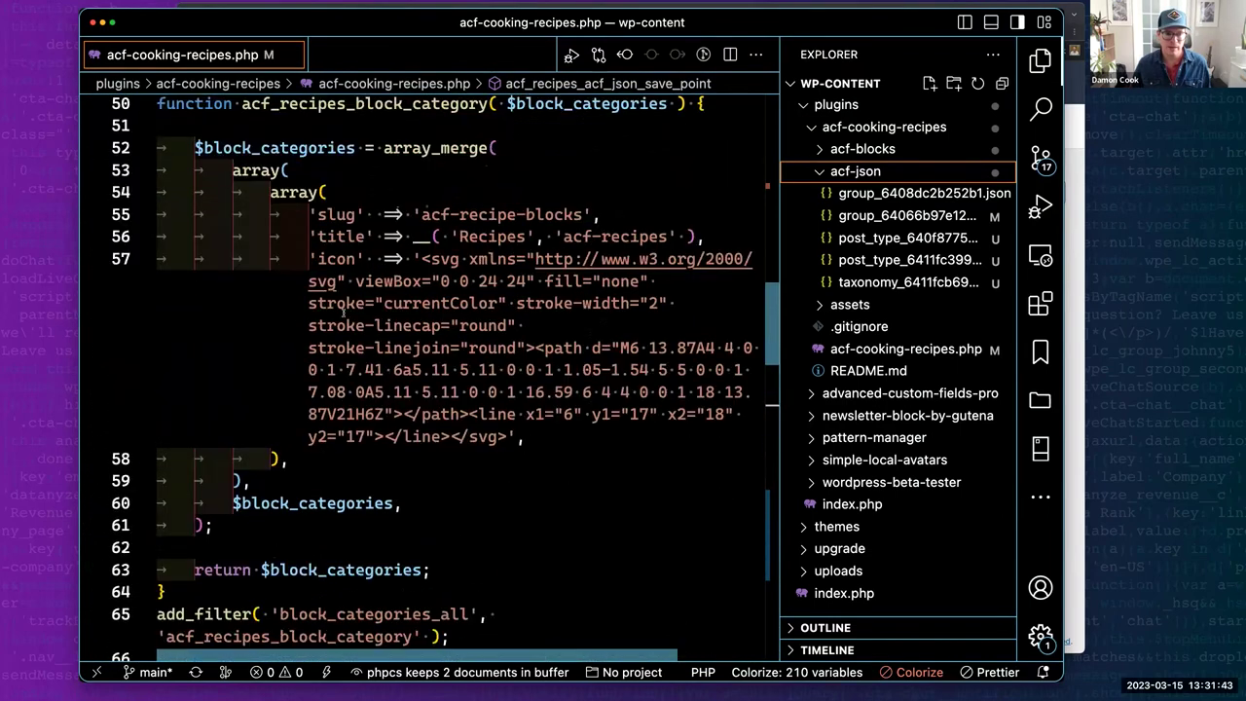
{"action": "scroll", "coordinate": [342, 312], "scroll_direction": "up", "scroll_amount": 11}
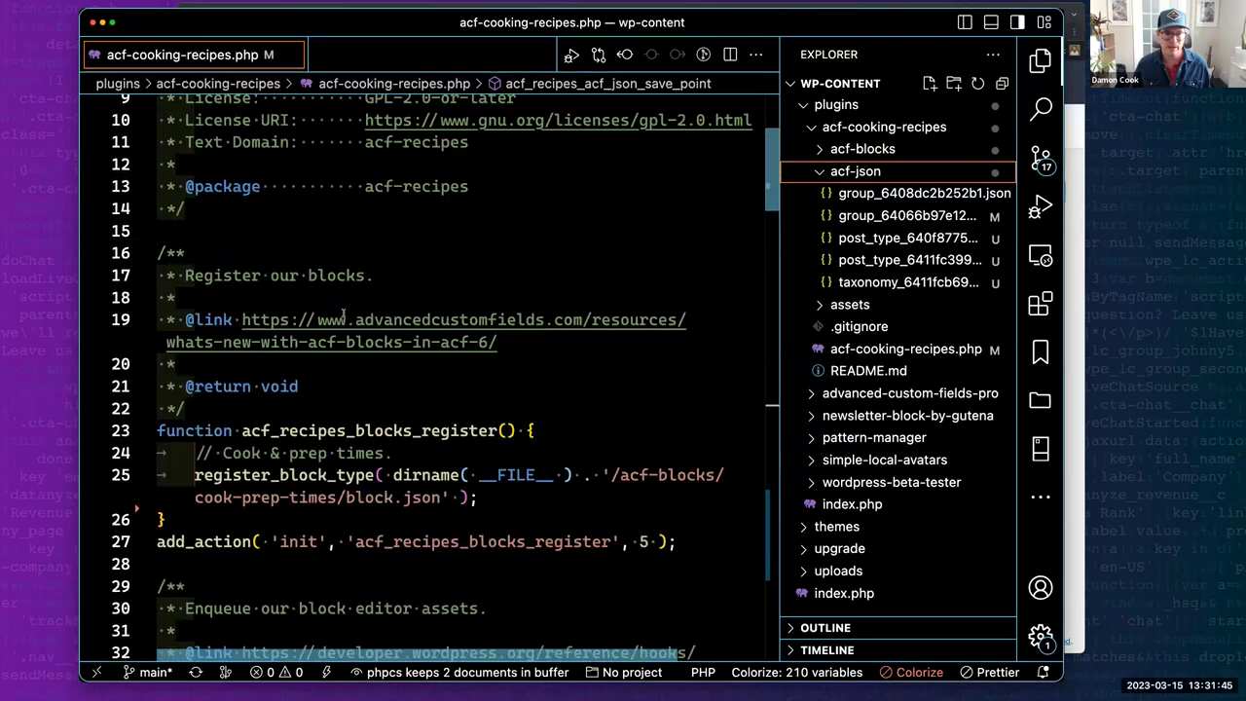
{"action": "scroll", "coordinate": [342, 312], "scroll_direction": "down", "scroll_amount": 5}
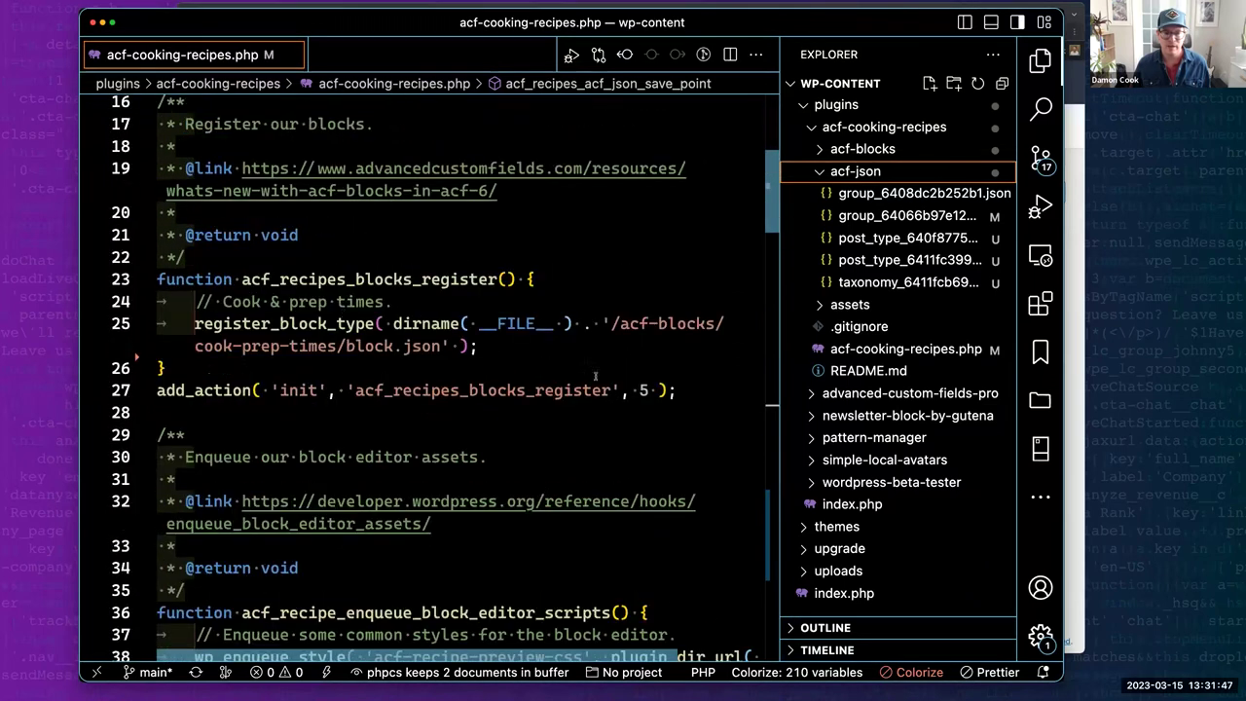
{"action": "left_click_drag", "start_coordinate": [681, 390], "coordinate": [157, 279]}
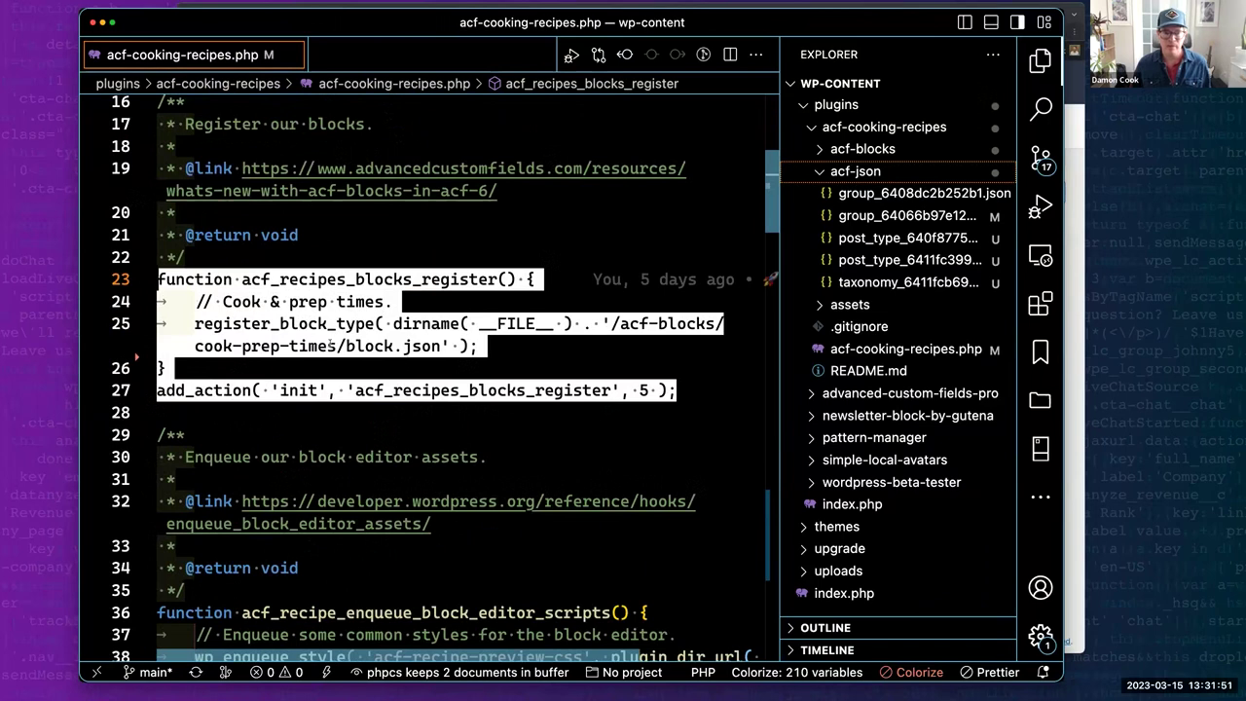
Open cook-prep-times/block.json and highlight its acf settings: preview mode and render.php template.
{"action": "left_click", "coordinate": [819, 171]}
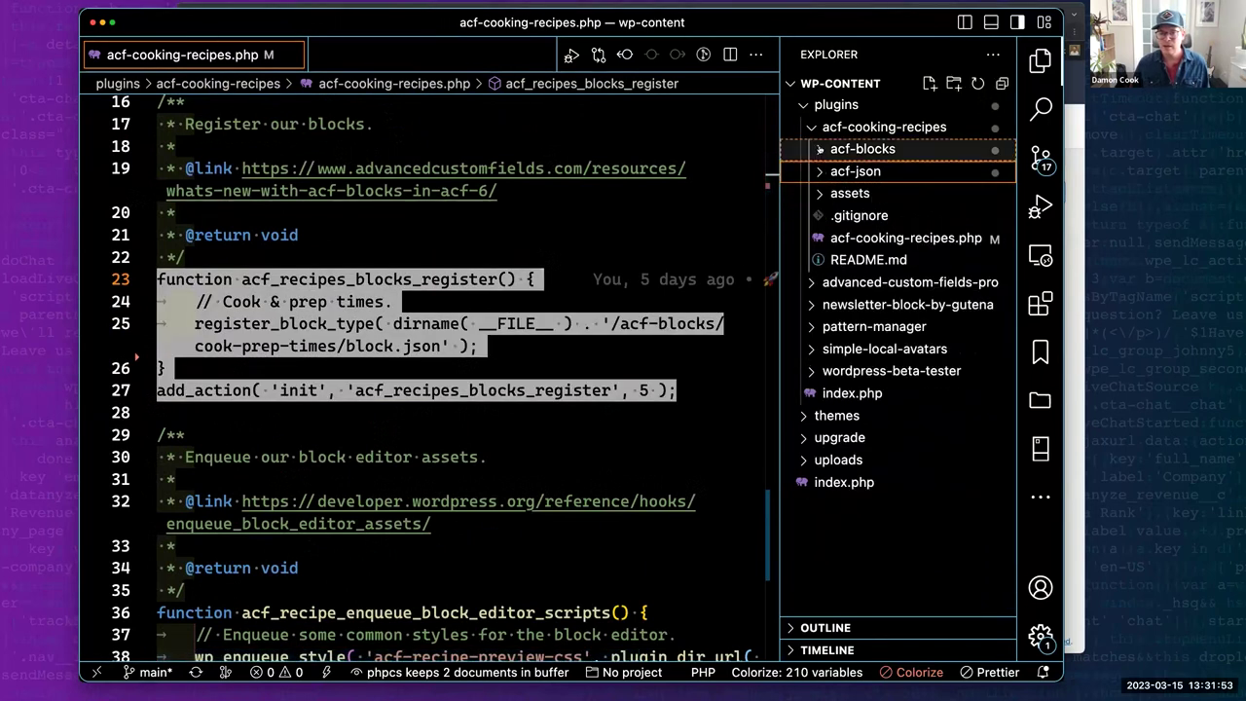
{"action": "left_click", "coordinate": [847, 149]}
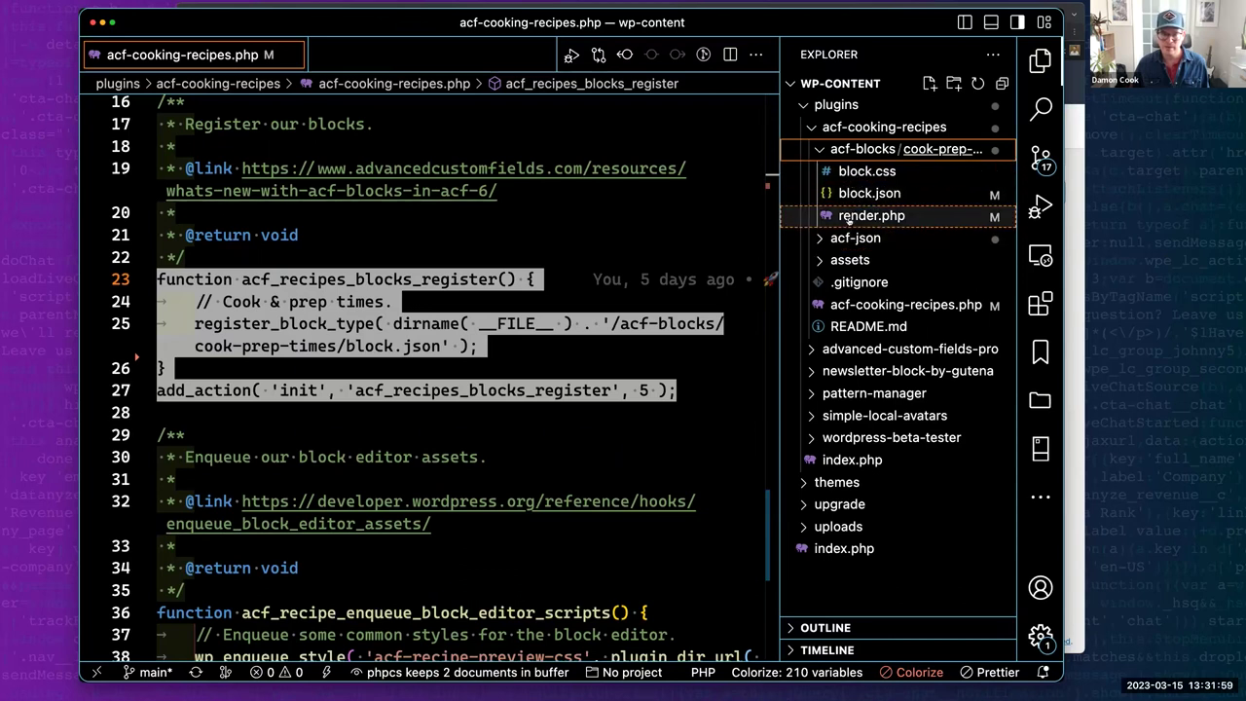
{"action": "left_click", "coordinate": [856, 195]}
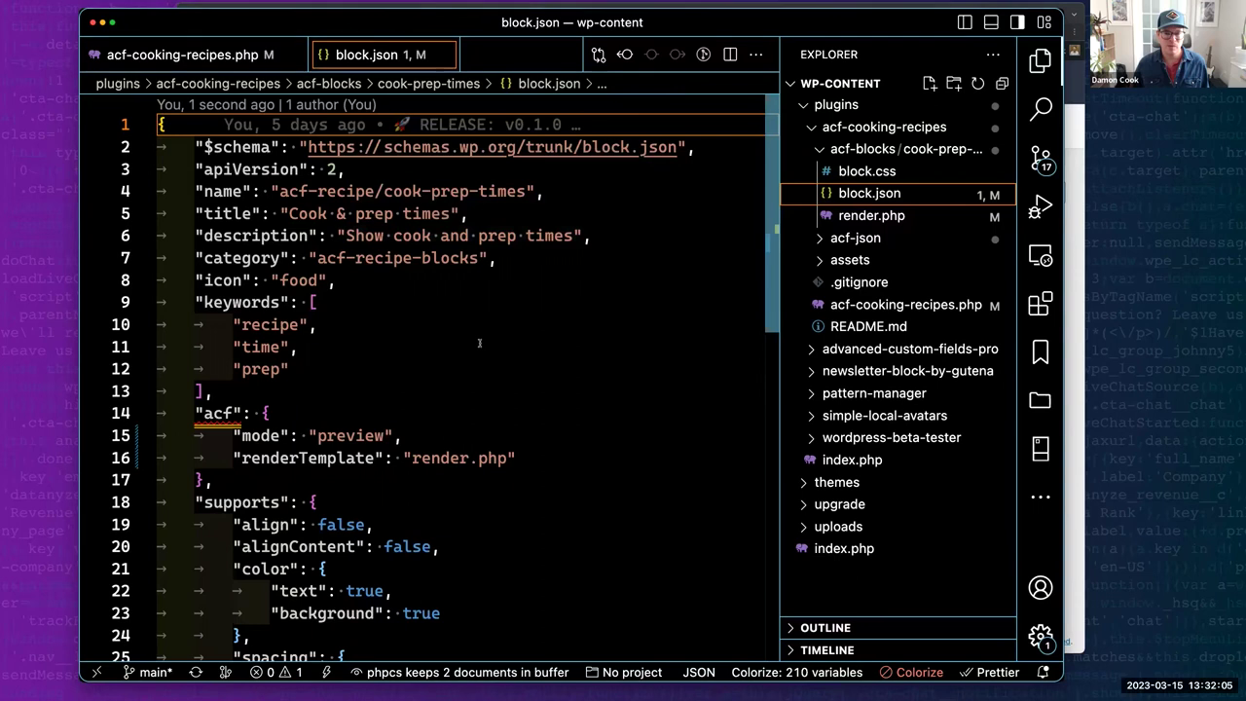
{"action": "scroll", "coordinate": [479, 343], "scroll_direction": "down", "scroll_amount": 2}
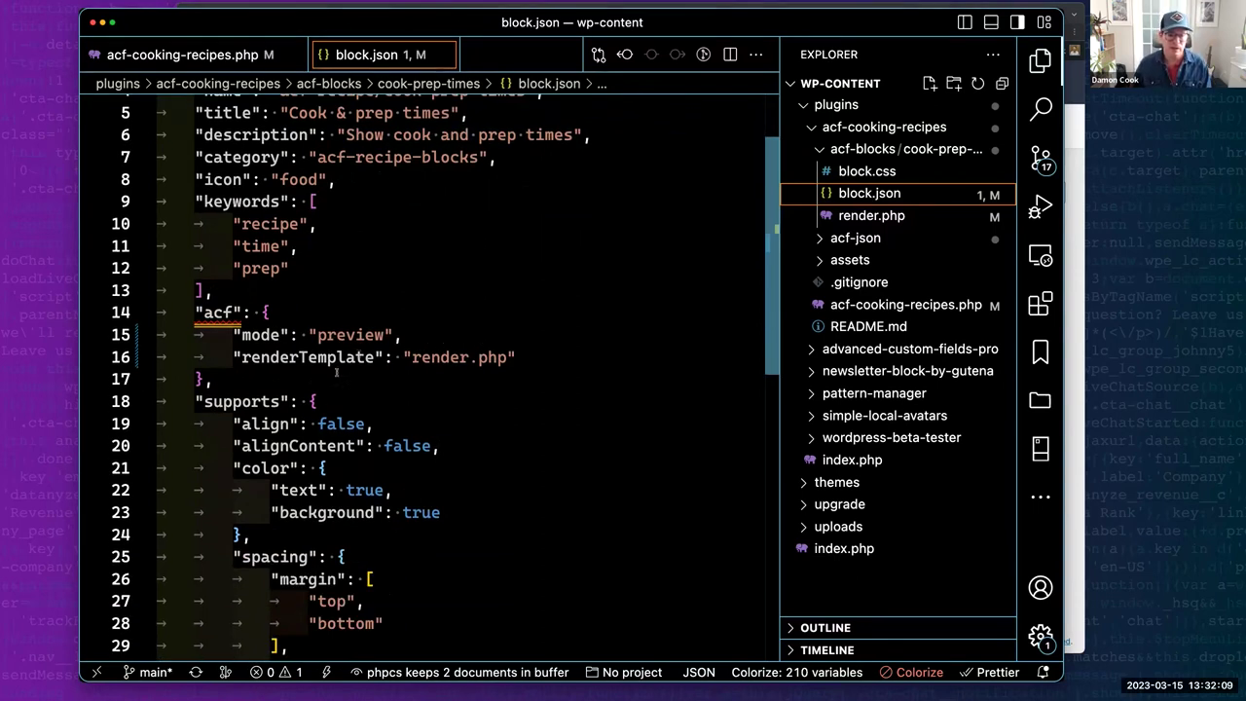
{"action": "mouse_move", "coordinate": [276, 376]}
{"action": "left_mouse_down"}
{"action": "mouse_move", "coordinate": [156, 335]}
{"action": "mouse_move", "coordinate": [152, 319]}
{"action": "left_mouse_up"}
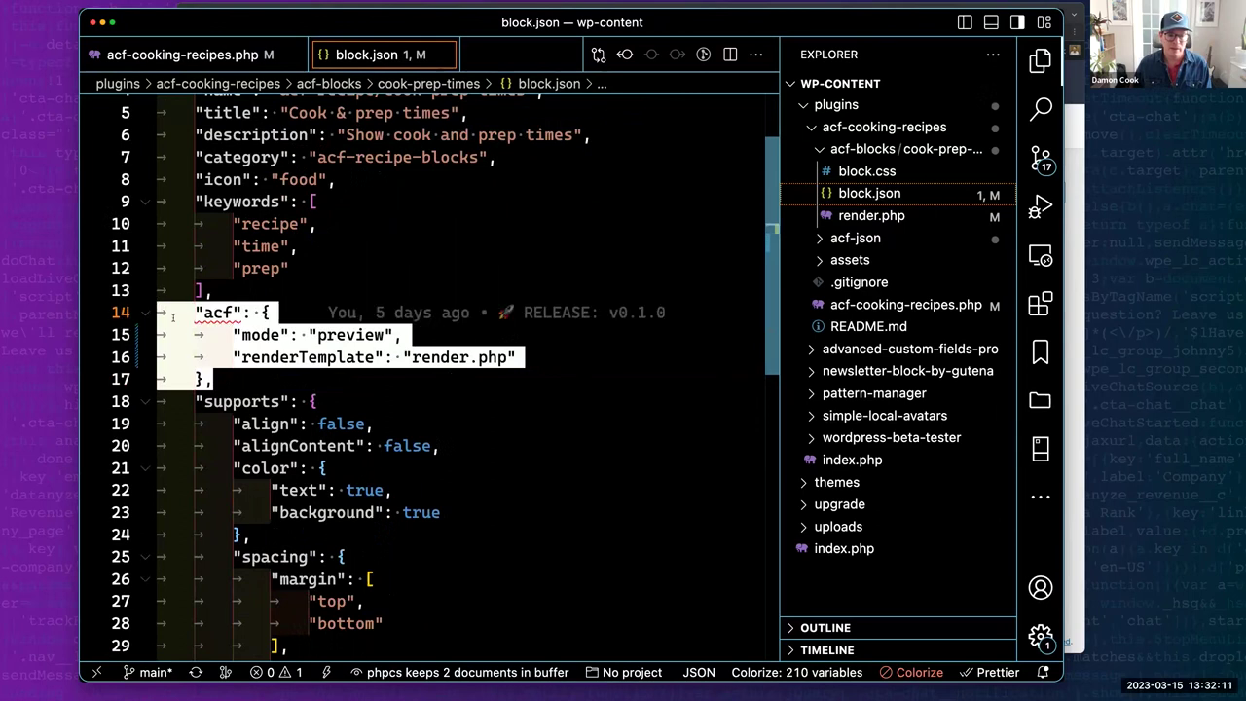
{"action": "left_click", "coordinate": [355, 335]}
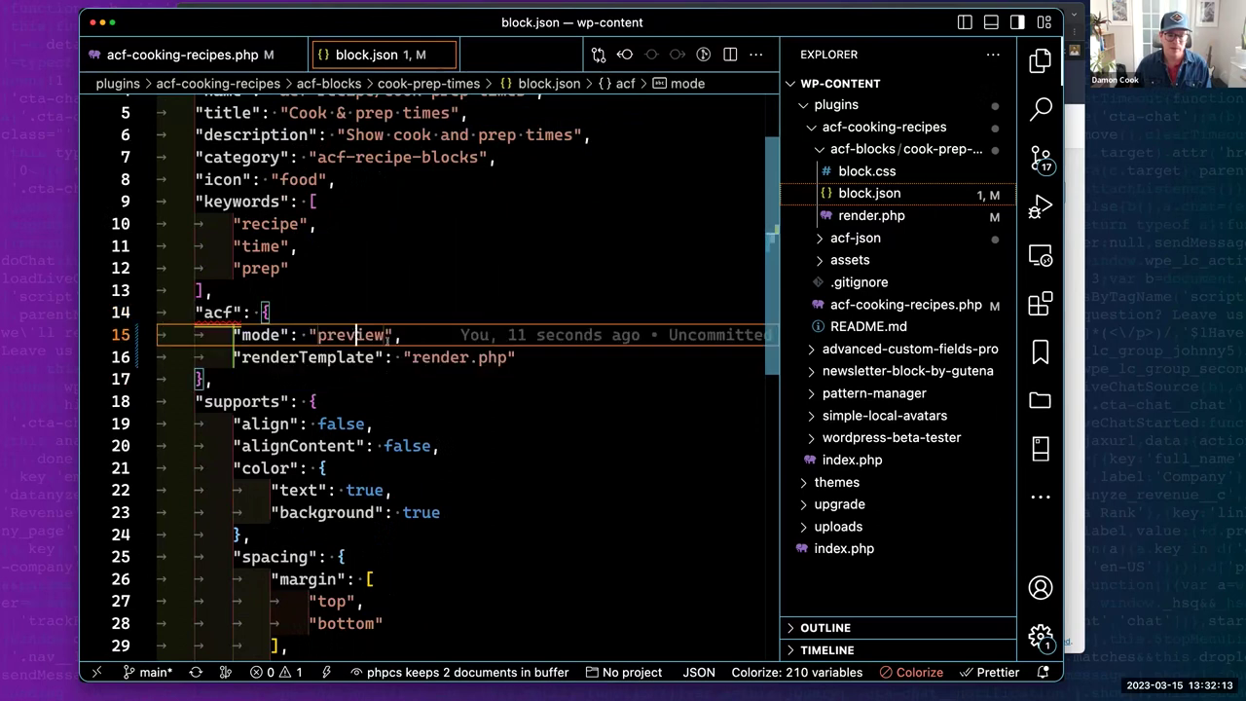
{"action": "left_click", "coordinate": [460, 357]}
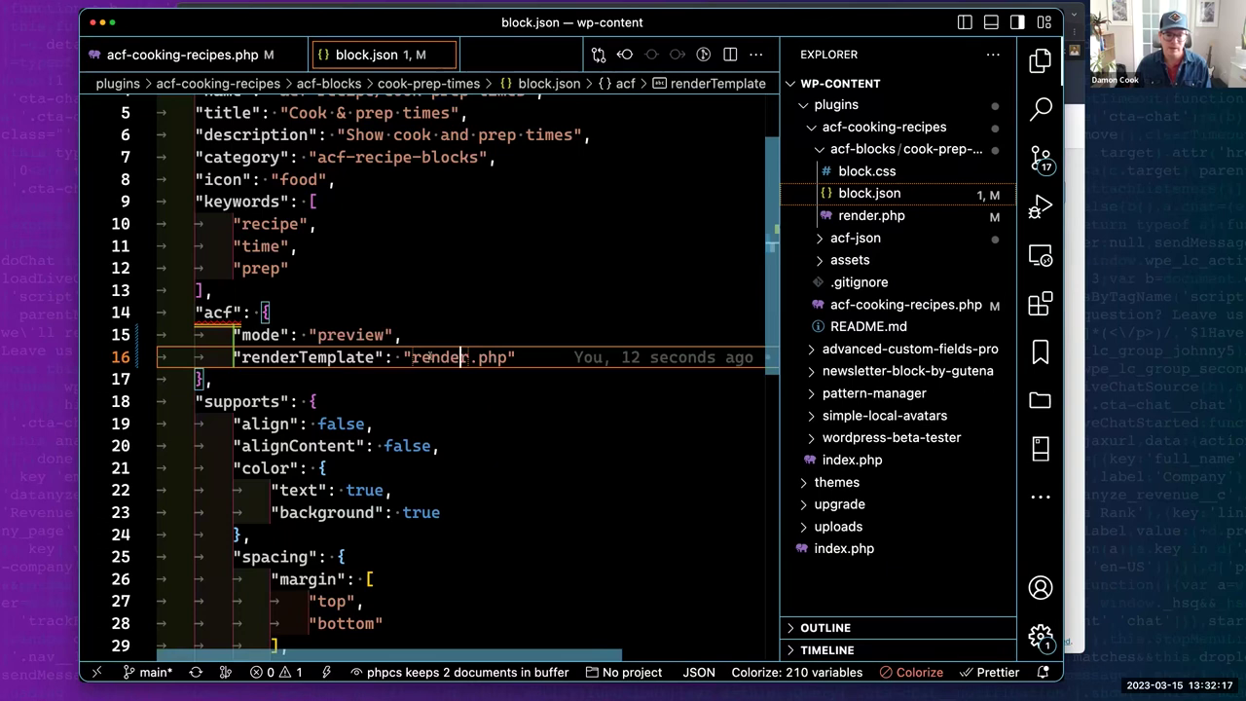
{"action": "scroll", "coordinate": [298, 368], "scroll_direction": "down", "scroll_amount": 6}
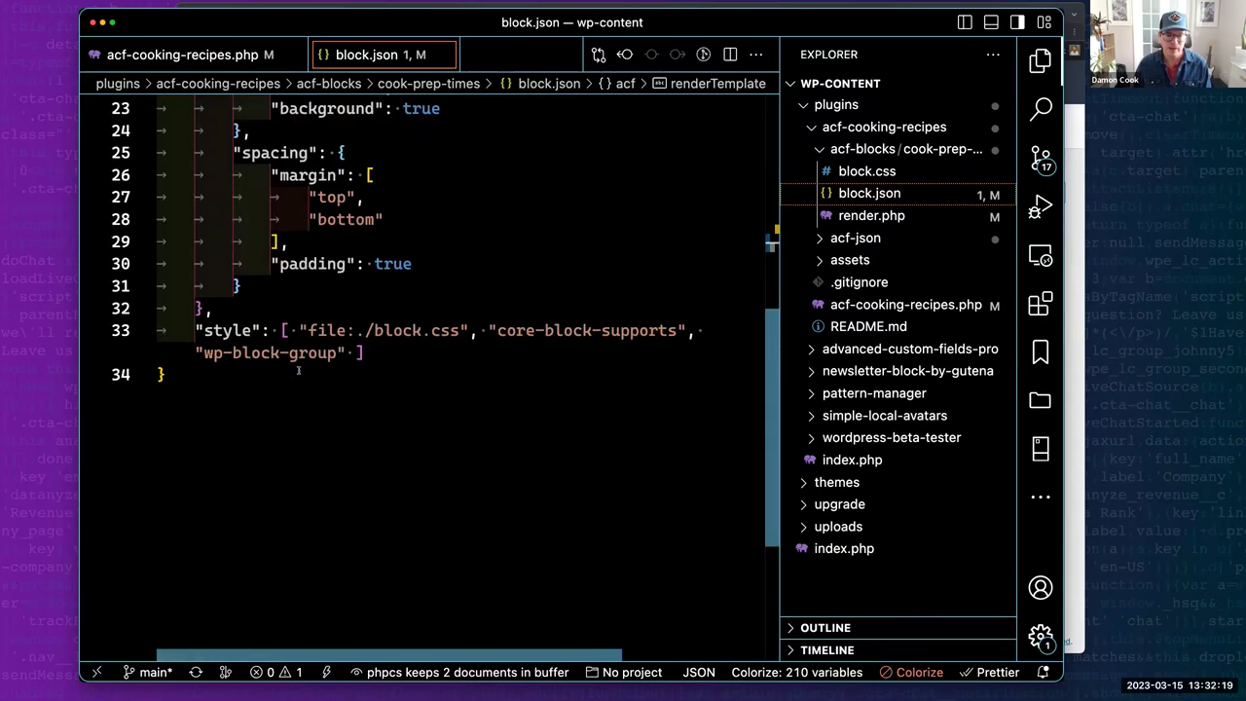
{"action": "scroll", "coordinate": [298, 369], "scroll_direction": "up", "scroll_amount": 7}
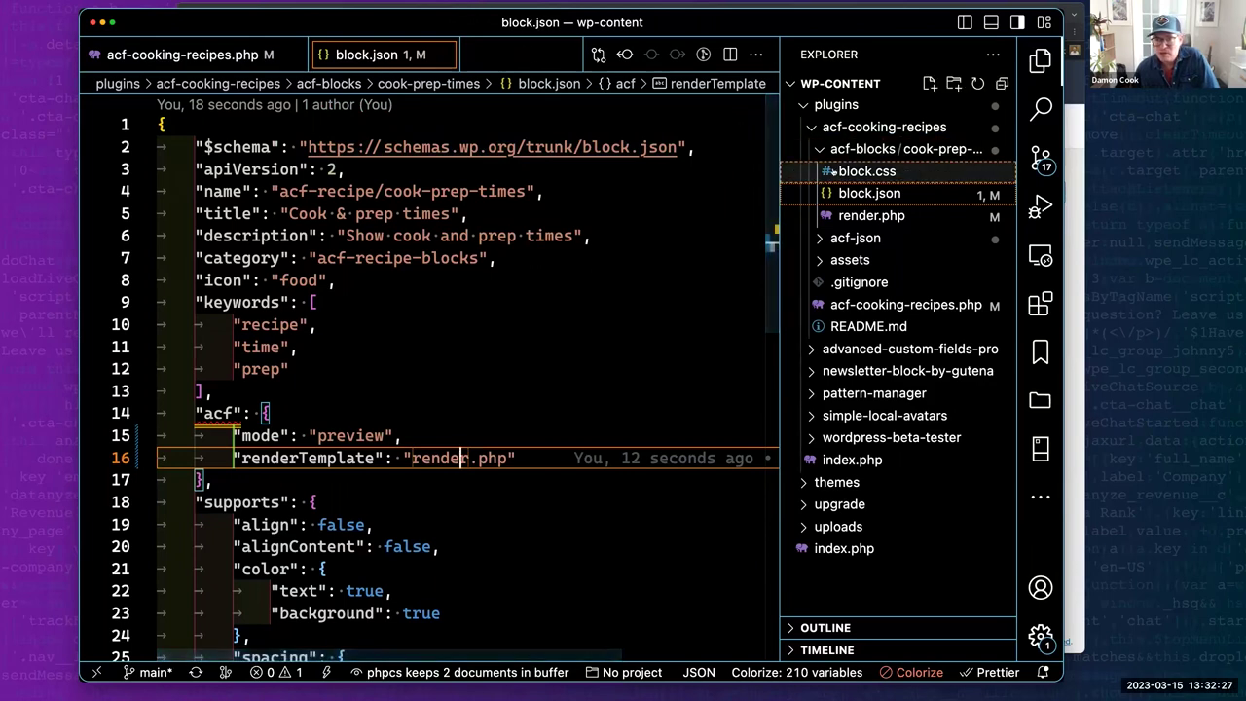
Open render.php, scroll through it, and select the total time output expression.
{"action": "left_click", "coordinate": [869, 215]}
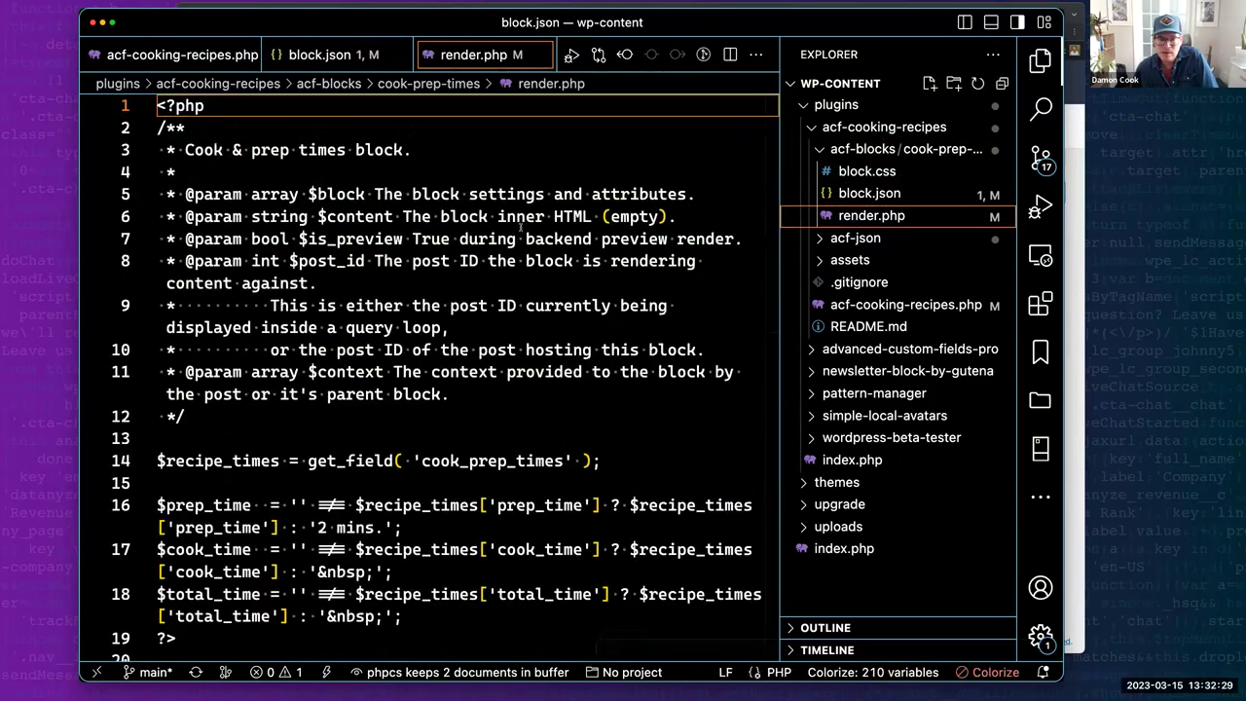
{"action": "scroll", "coordinate": [407, 290], "scroll_direction": "down", "scroll_amount": 4}
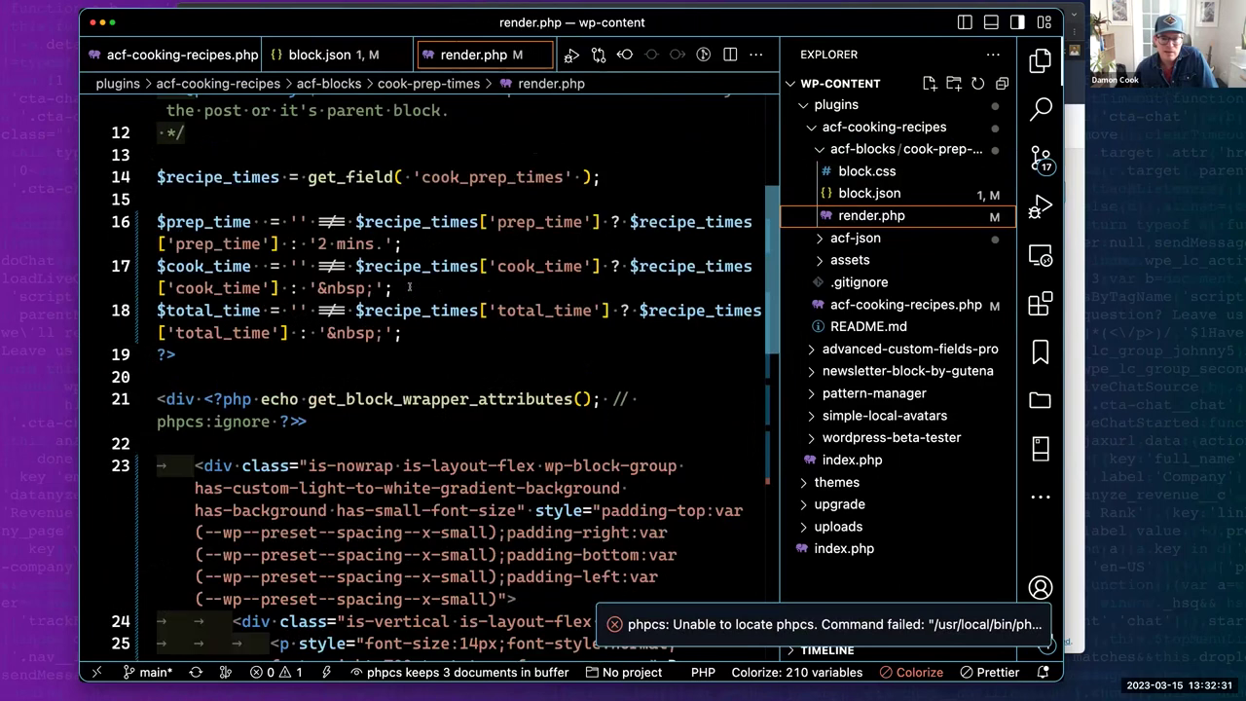
{"action": "scroll", "coordinate": [408, 286], "scroll_direction": "down", "scroll_amount": 2}
{"action": "scroll", "coordinate": [409, 286], "scroll_direction": "down", "scroll_amount": 1}
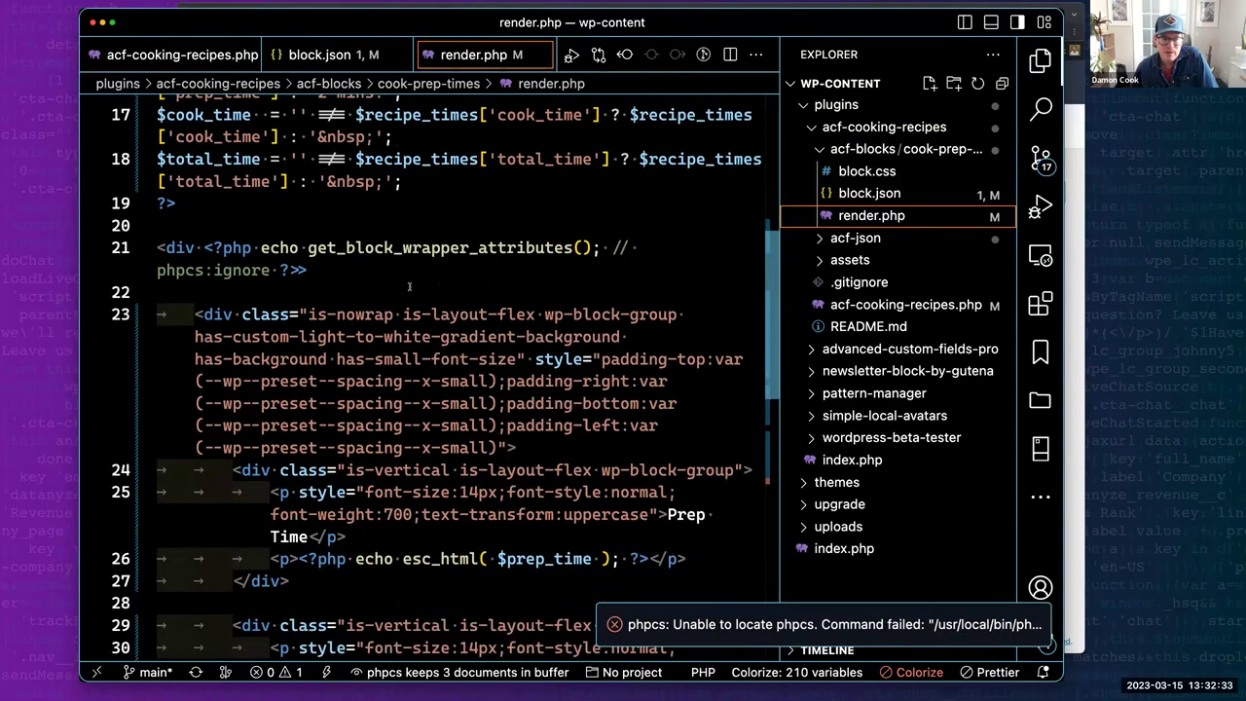
{"action": "scroll", "coordinate": [409, 286], "scroll_direction": "down", "scroll_amount": 2}
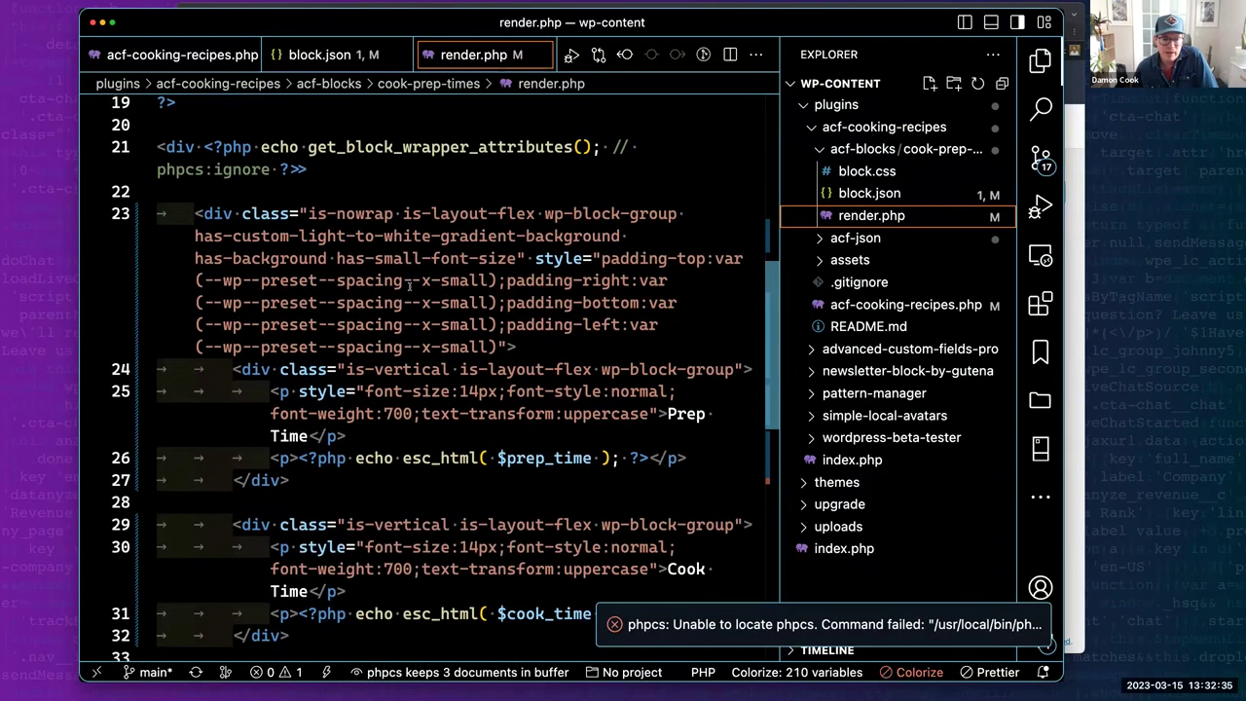
{"action": "scroll", "coordinate": [408, 285], "scroll_direction": "down", "scroll_amount": 7}
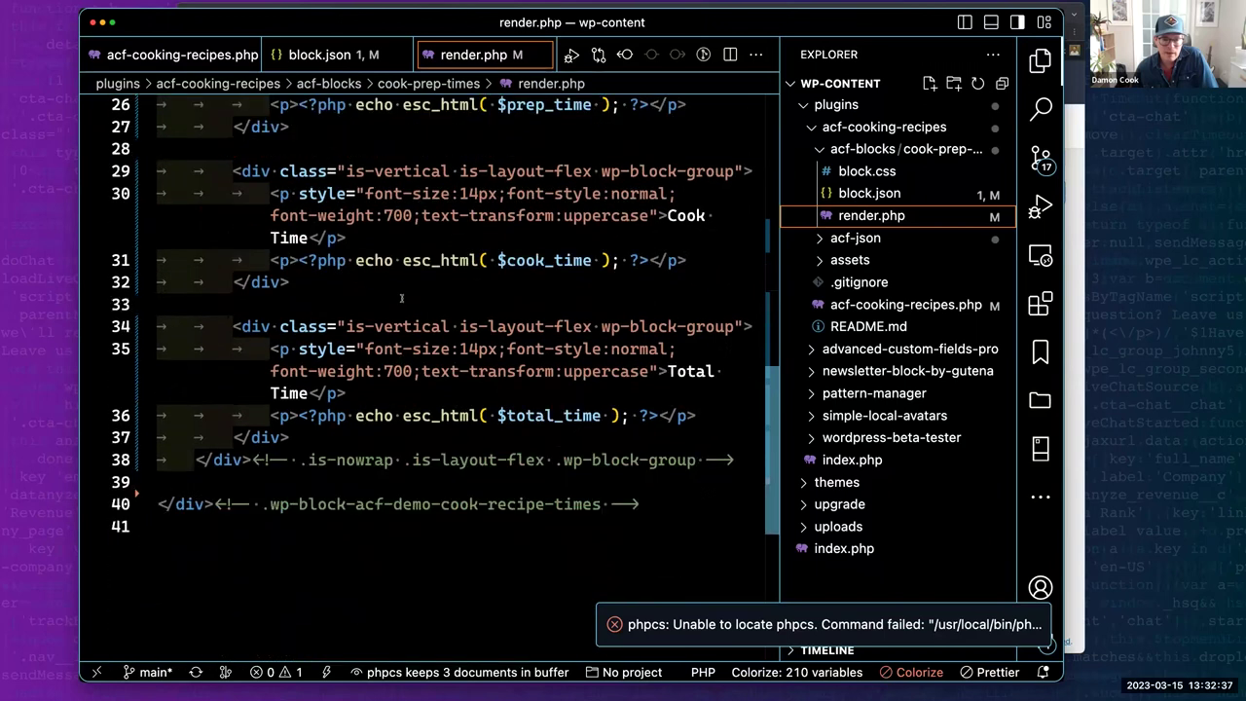
{"action": "left_click_drag", "start_coordinate": [619, 415], "coordinate": [352, 416]}
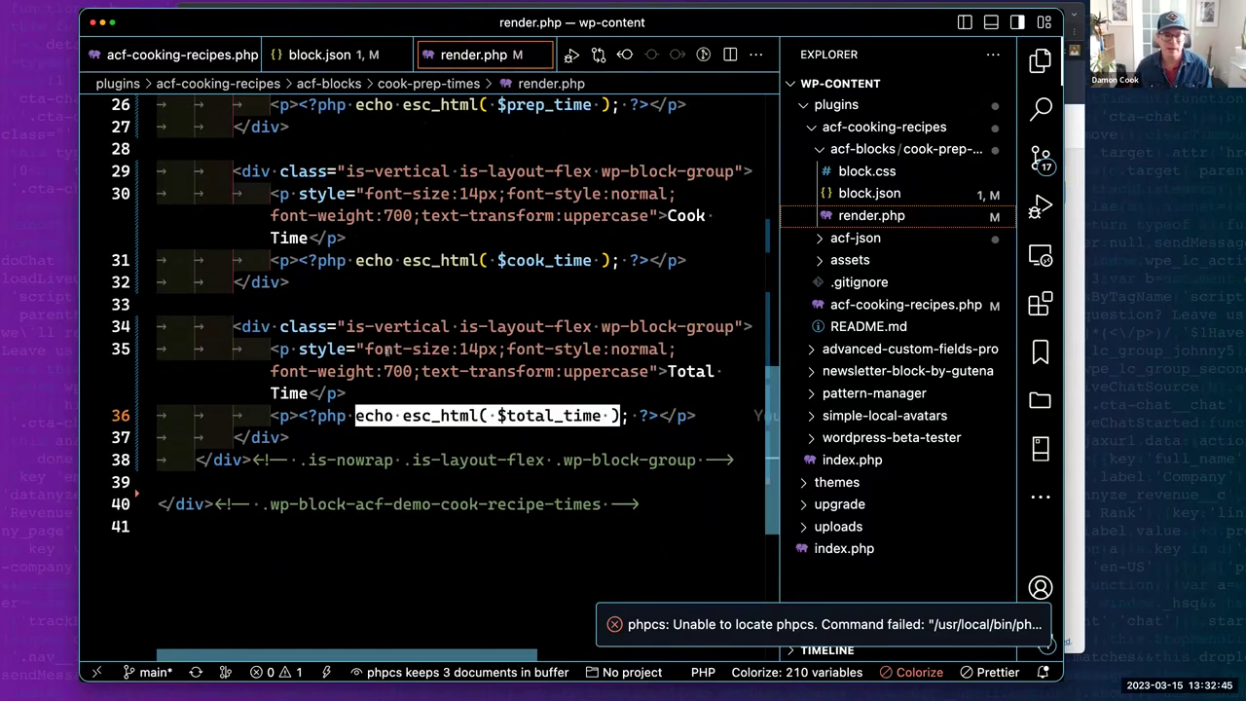
Select the whole total_time line 18 in render.php, then open block.css.
{"action": "scroll", "coordinate": [474, 283], "scroll_direction": "up", "scroll_amount": 5}
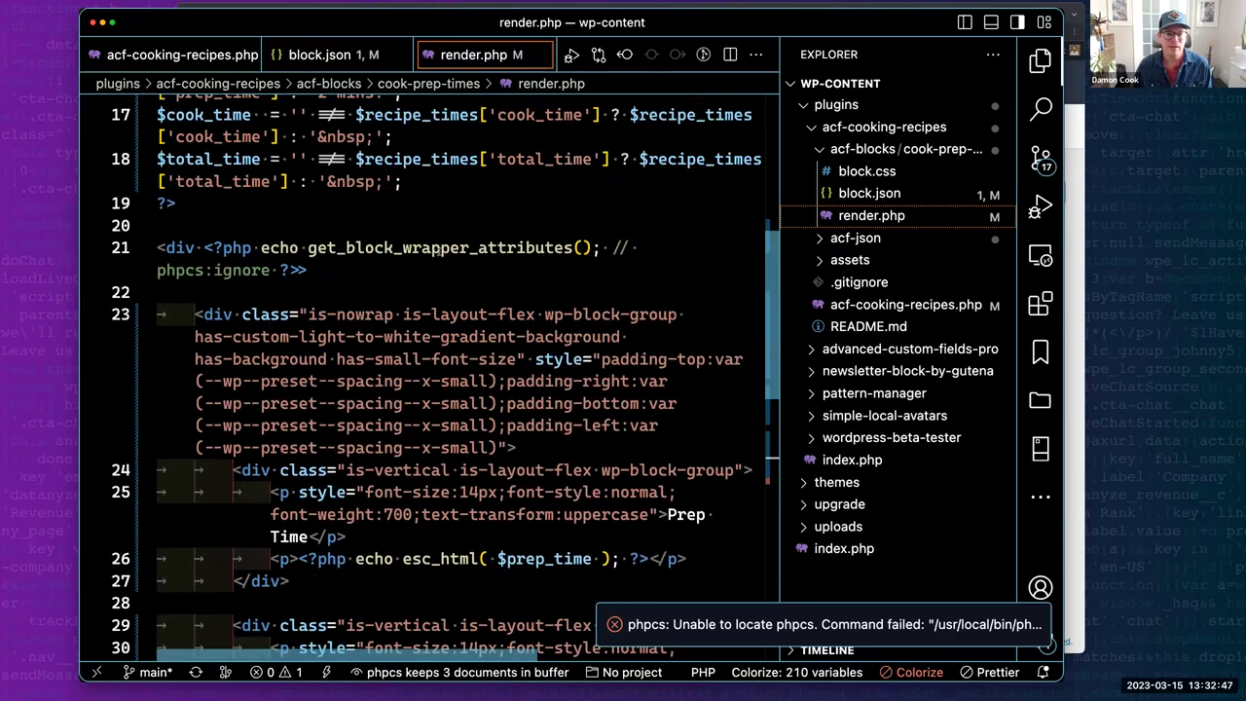
{"action": "scroll", "coordinate": [439, 251], "scroll_direction": "up", "scroll_amount": 4}
{"action": "scroll", "coordinate": [453, 324], "scroll_direction": "down", "scroll_amount": 3}
{"action": "scroll", "coordinate": [452, 324], "scroll_direction": "down", "scroll_amount": 3}
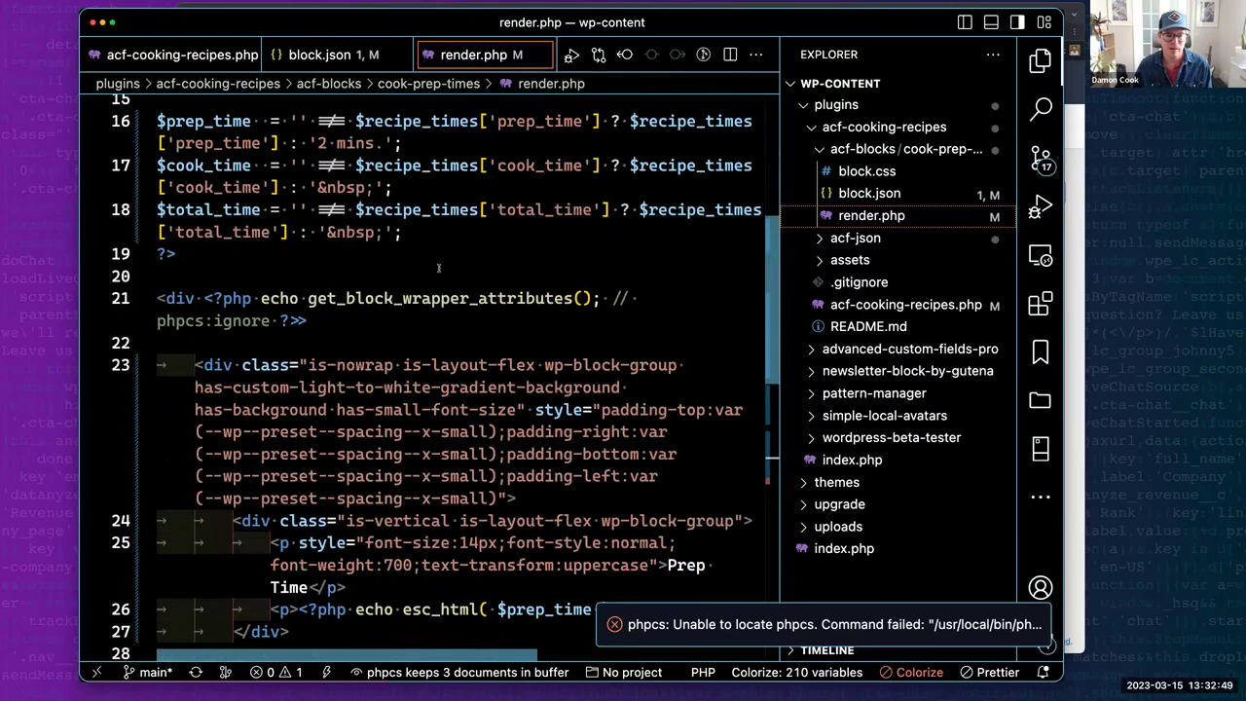
{"action": "scroll", "coordinate": [420, 258], "scroll_direction": "up", "scroll_amount": 1}
{"action": "left_click", "coordinate": [398, 283]}
{"action": "left_click", "coordinate": [157, 260], "text": "shift"}
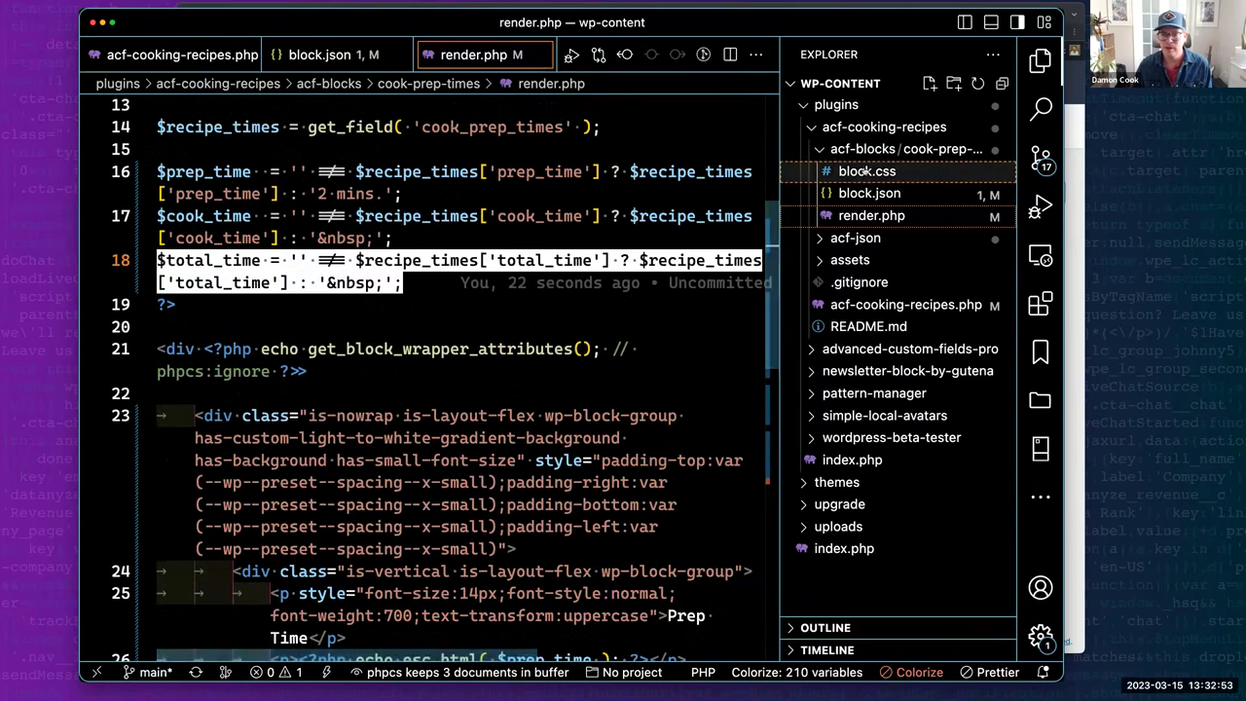
{"action": "left_click", "coordinate": [866, 170]}
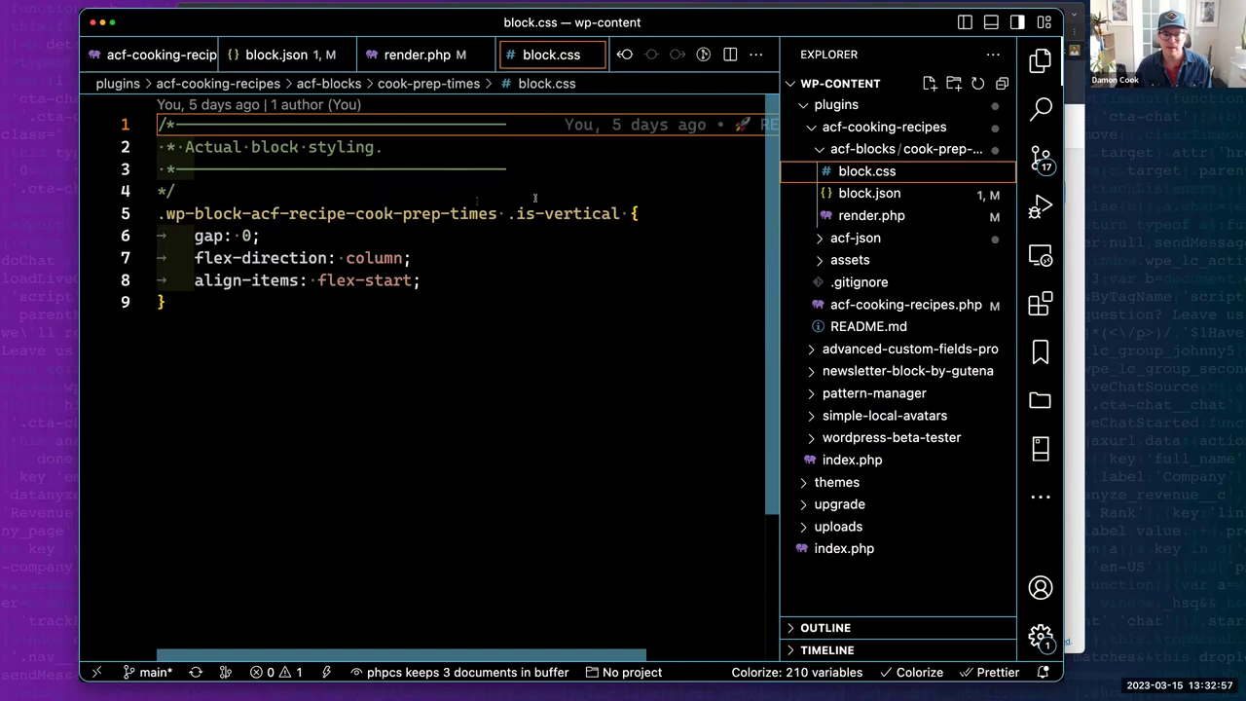
Collapse the cook-prep-times folder, return to acf-cooking-recipes.php, and switch to Chrome.
{"action": "left_click", "coordinate": [854, 149]}
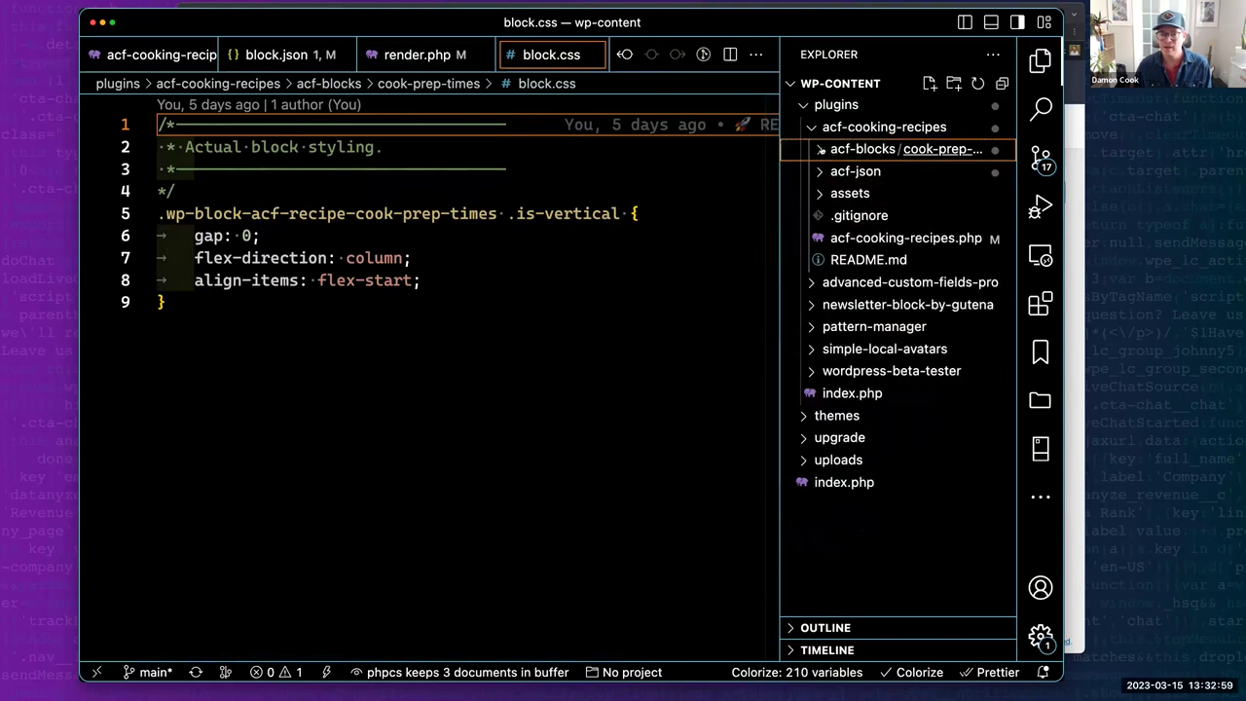
{"action": "left_click_drag", "start_coordinate": [854, 154], "coordinate": [185, 53]}
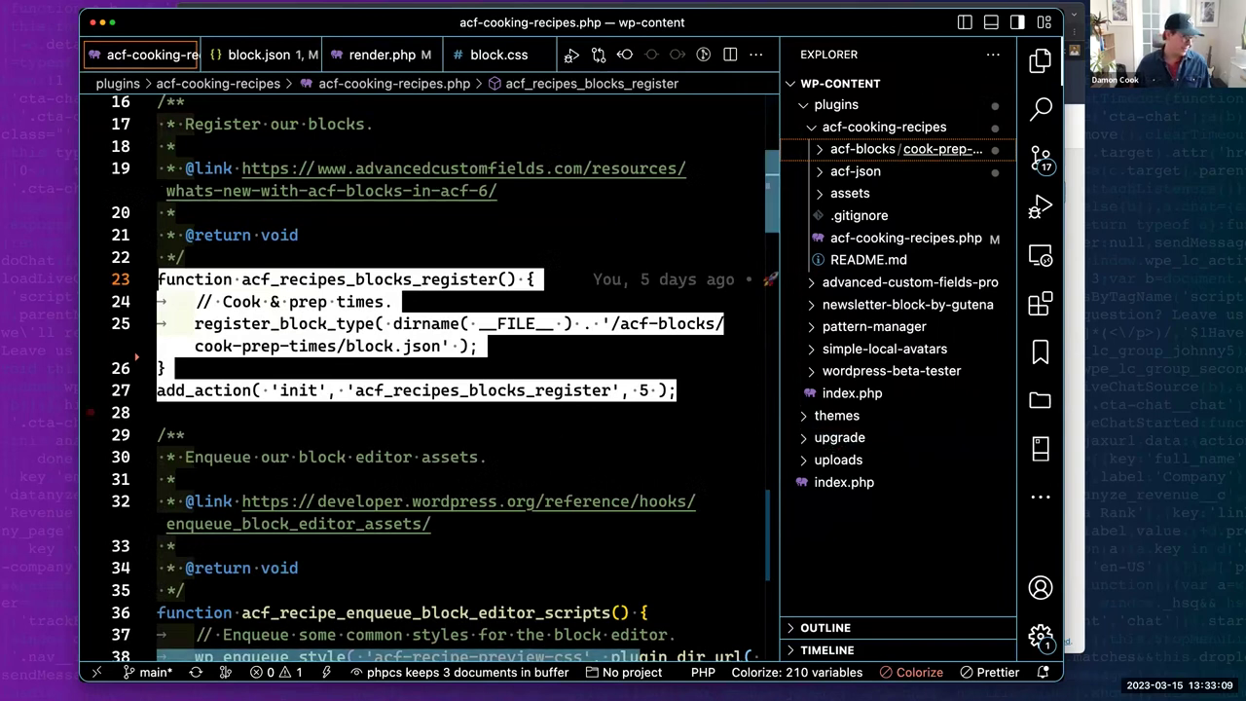
{"action": "key", "text": "super+Tab"}
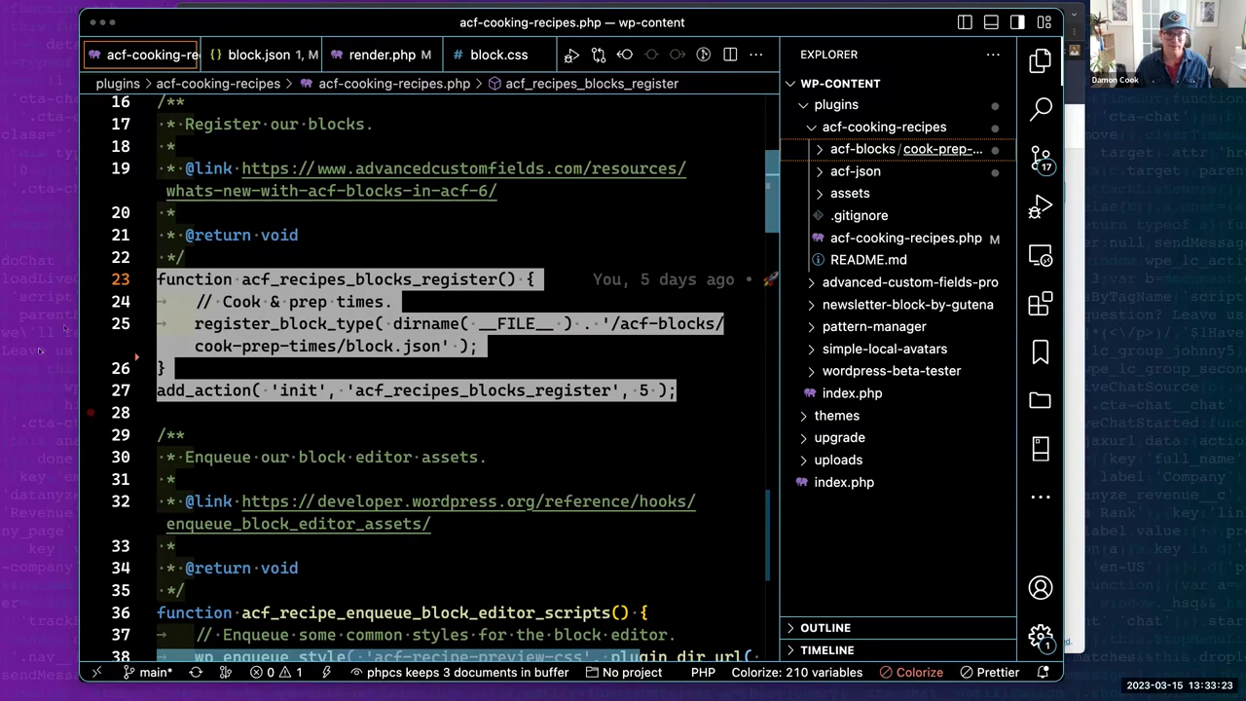
{"action": "left_click", "coordinate": [293, 141]}
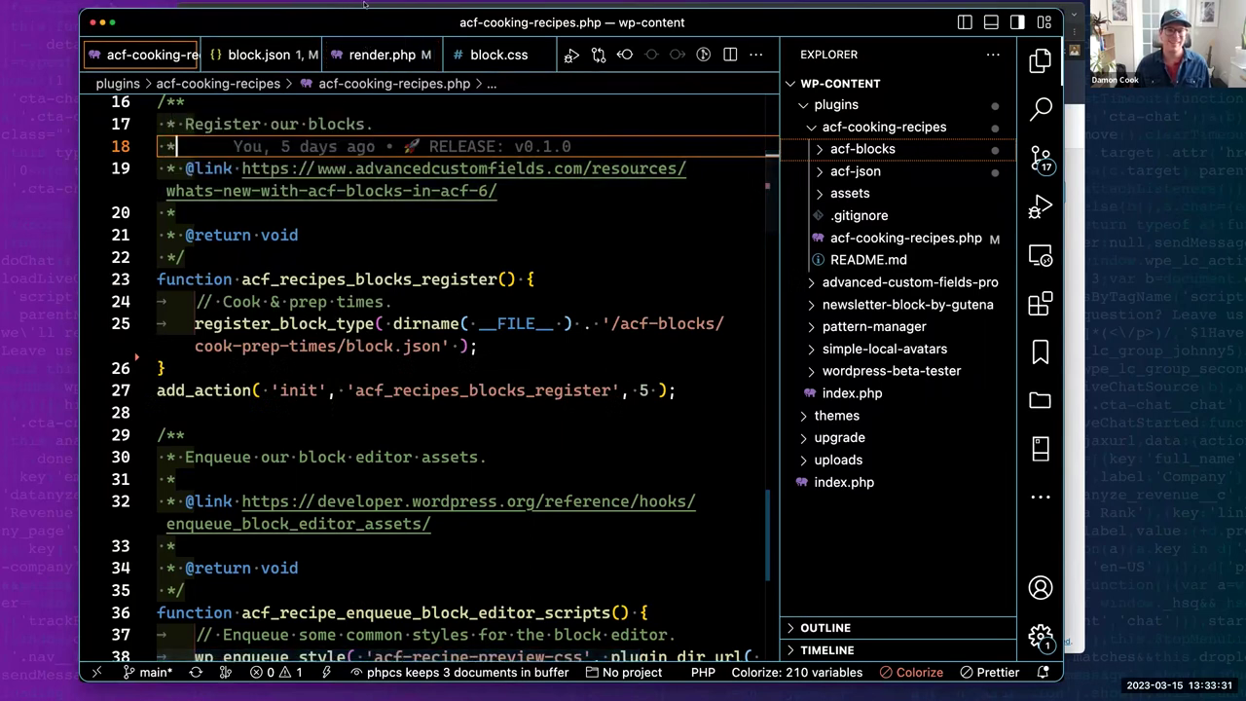
{"action": "key", "text": "super+Tab"}
{"action": "key", "text": "super+Tab"}
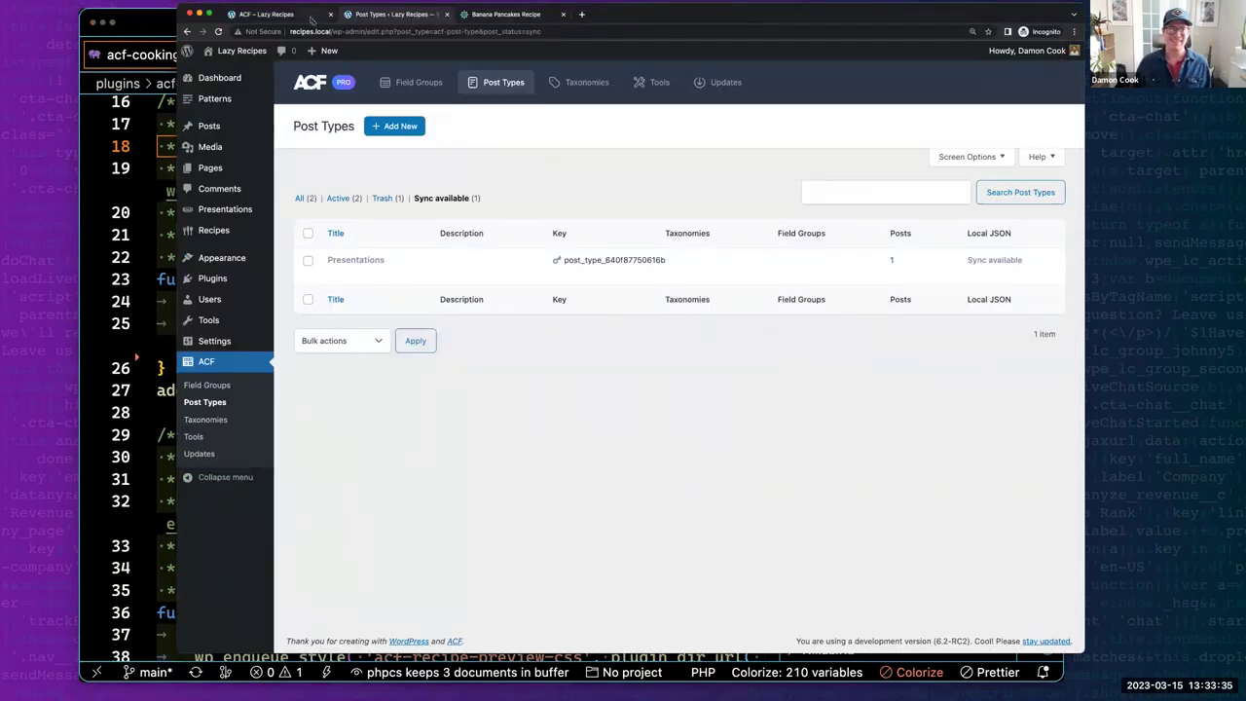
In Chrome, highlight the slide 3 agenda items, then advance to the closing 'Thank you.' slide 4.
{"action": "left_click", "coordinate": [313, 15]}
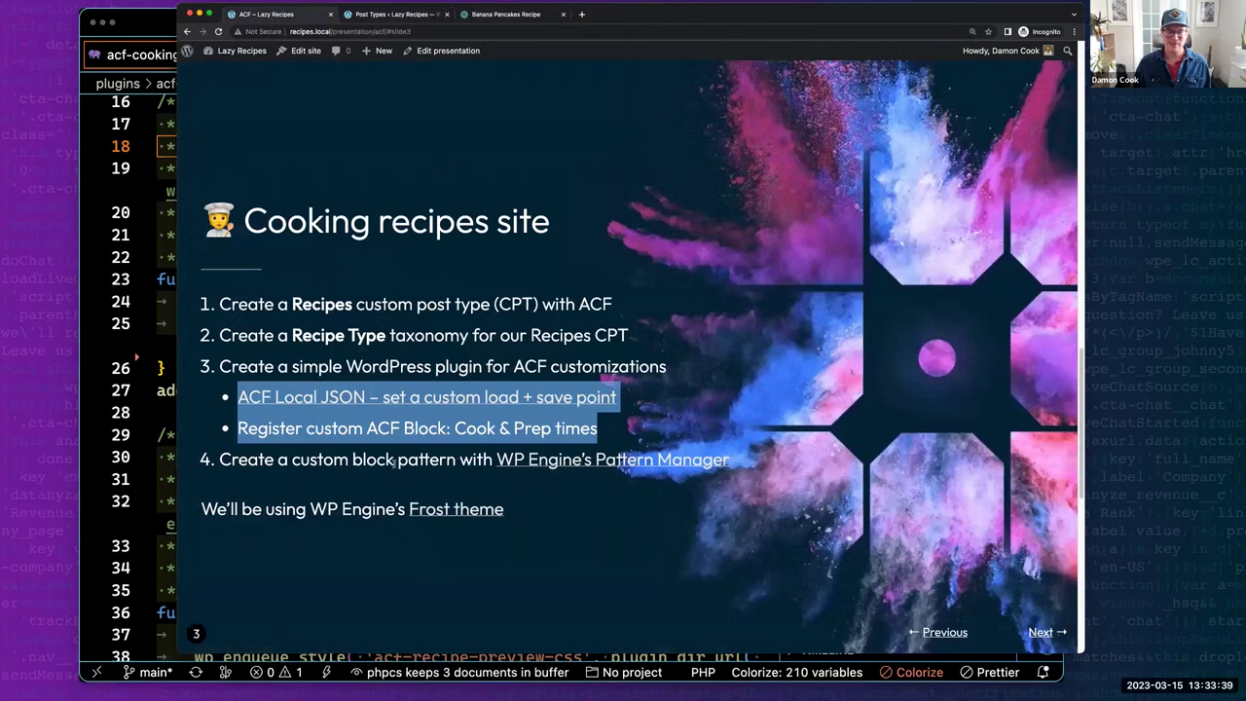
{"action": "triple_click", "coordinate": [406, 367]}
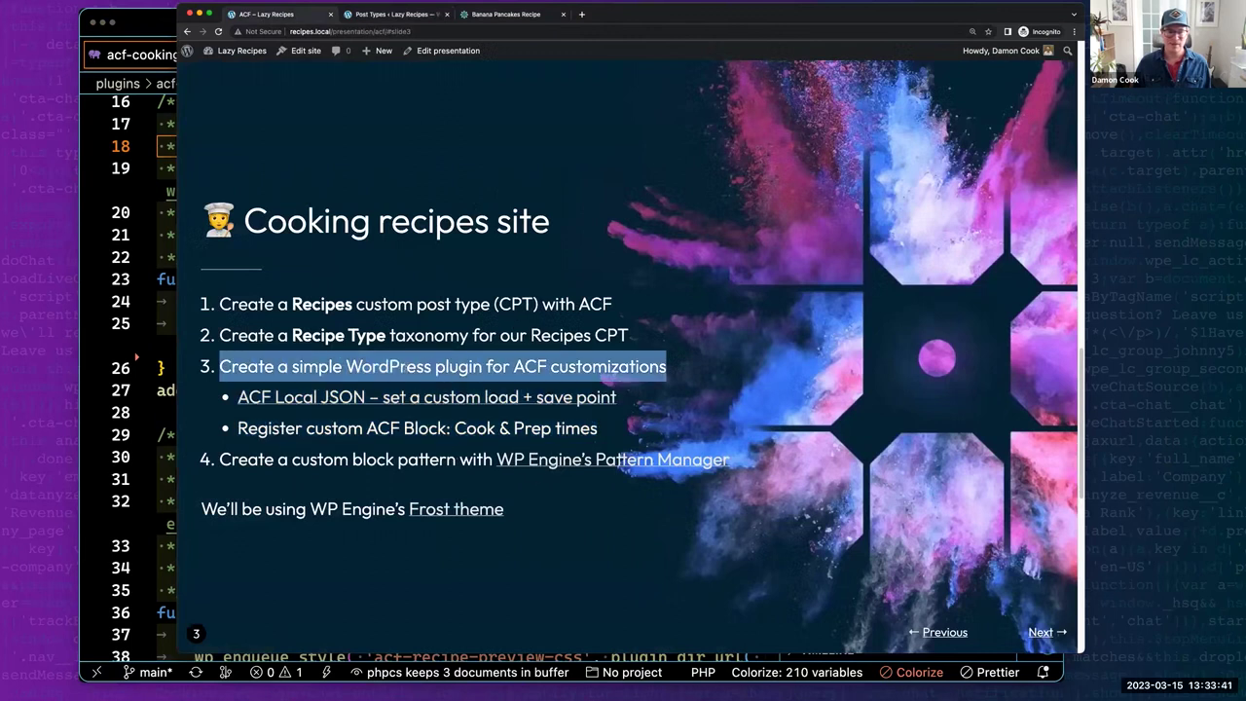
{"action": "double_click", "coordinate": [367, 331]}
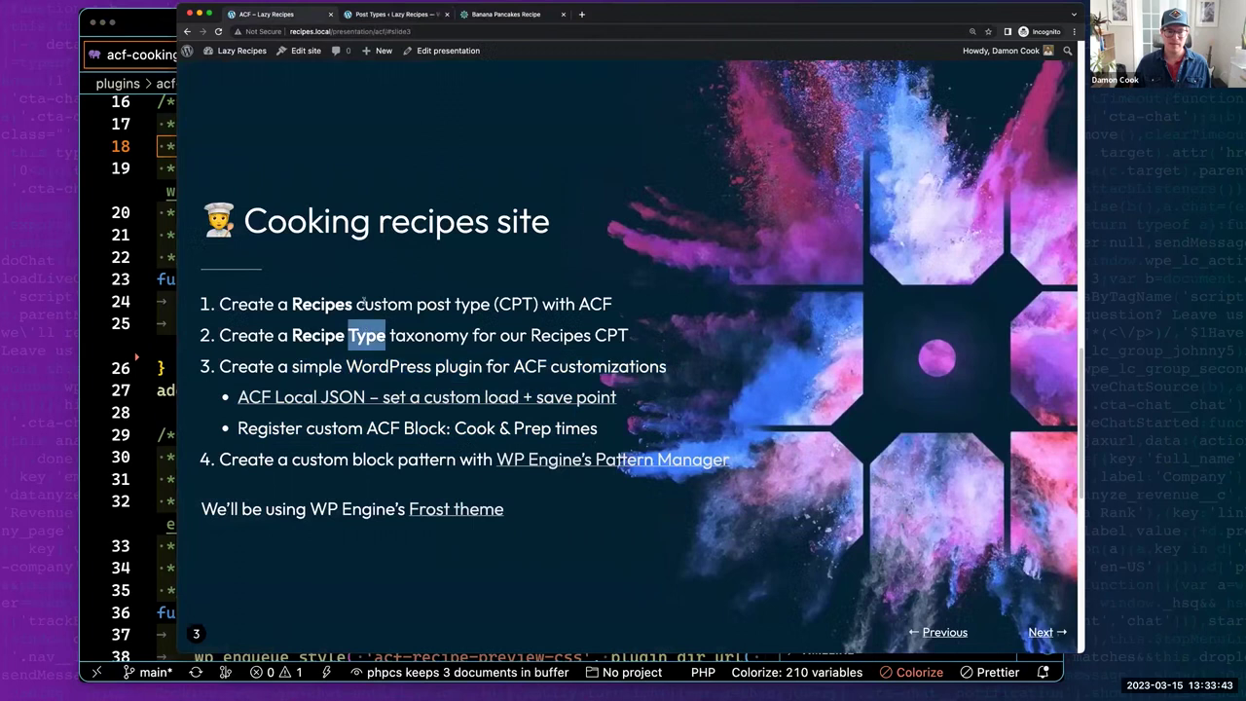
{"action": "double_click", "coordinate": [362, 304]}
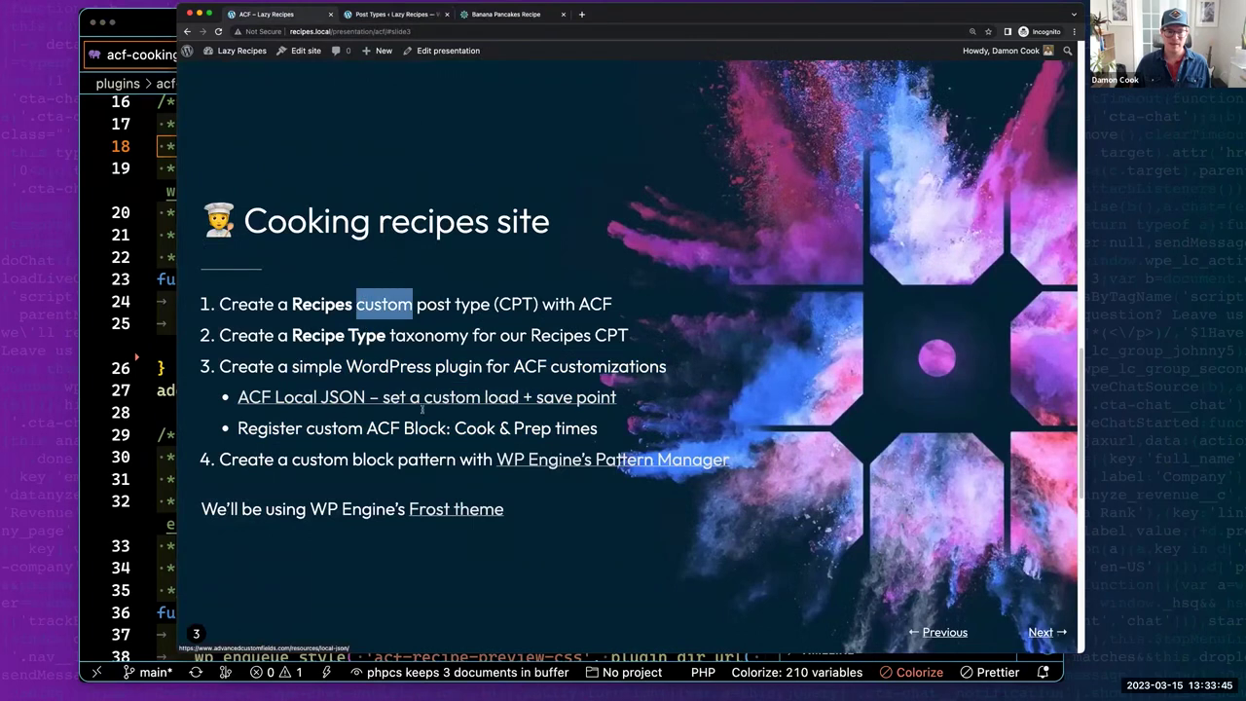
{"action": "double_click", "coordinate": [331, 461]}
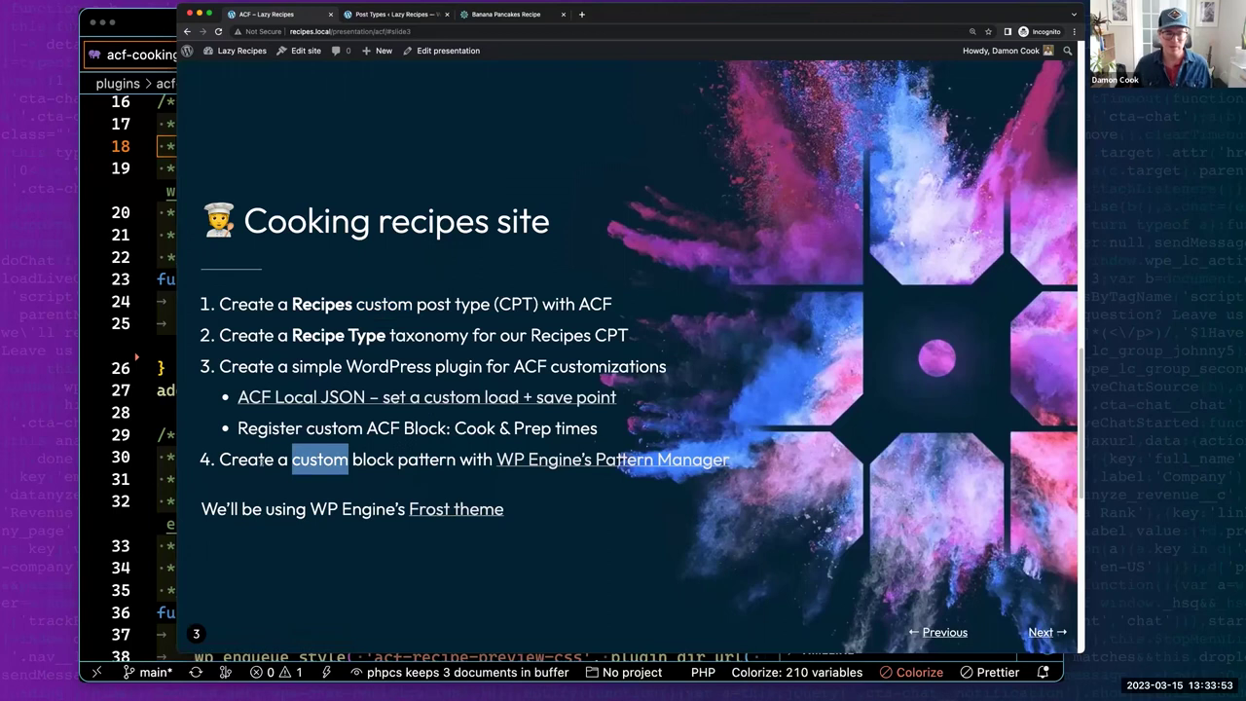
{"action": "left_click", "coordinate": [1039, 632]}
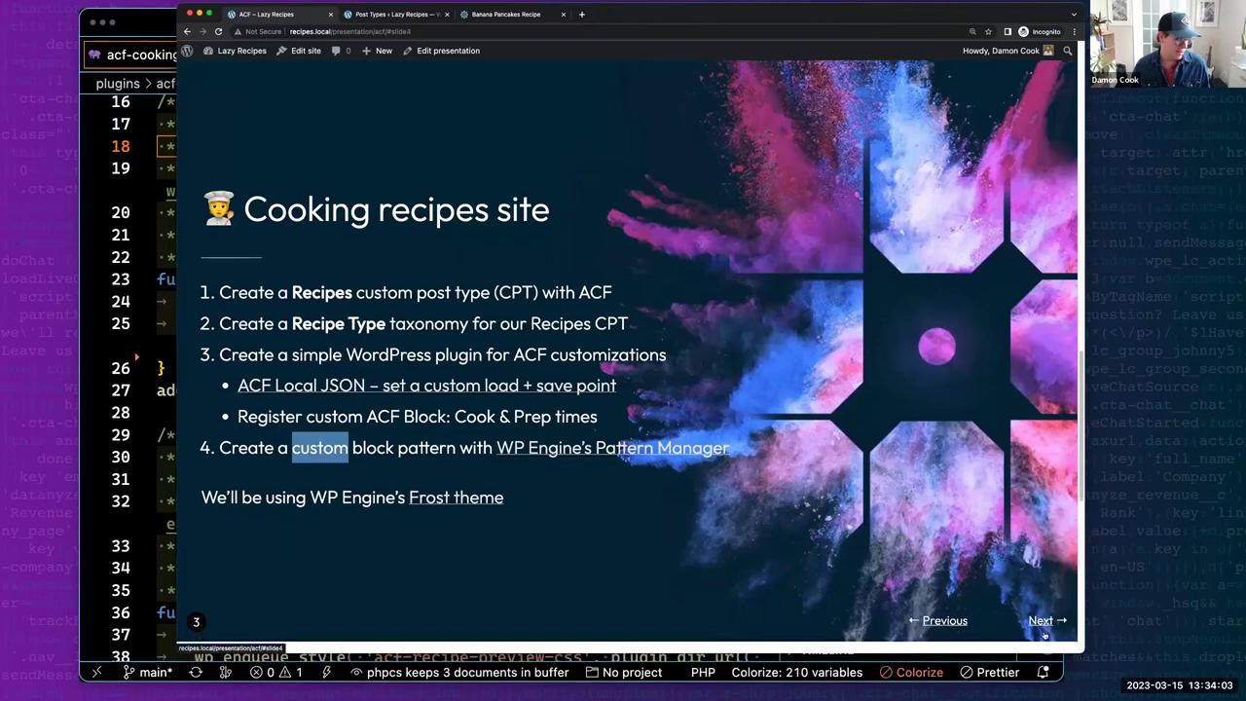
Return to the 'Post Types ‹ Lazy Recipes' admin tab, which lists the Presentations post type.
{"action": "left_click", "coordinate": [372, 18]}
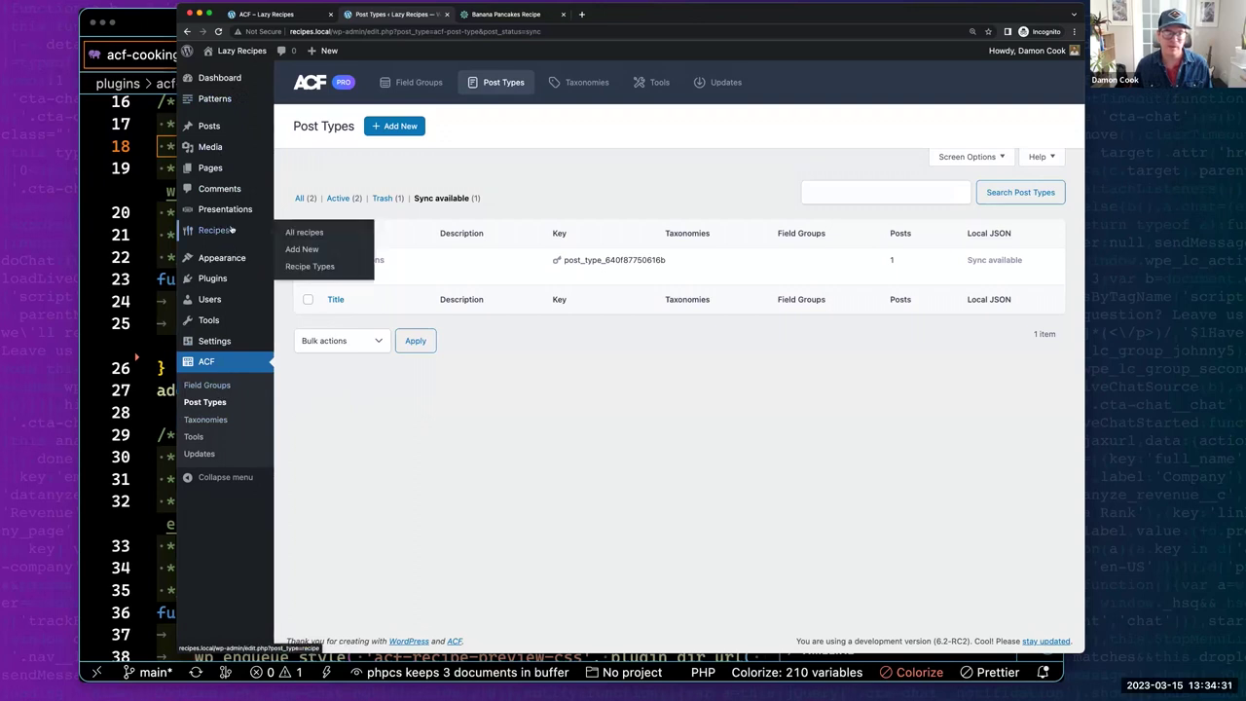
{"action": "mouse_move", "coordinate": [231, 212]}
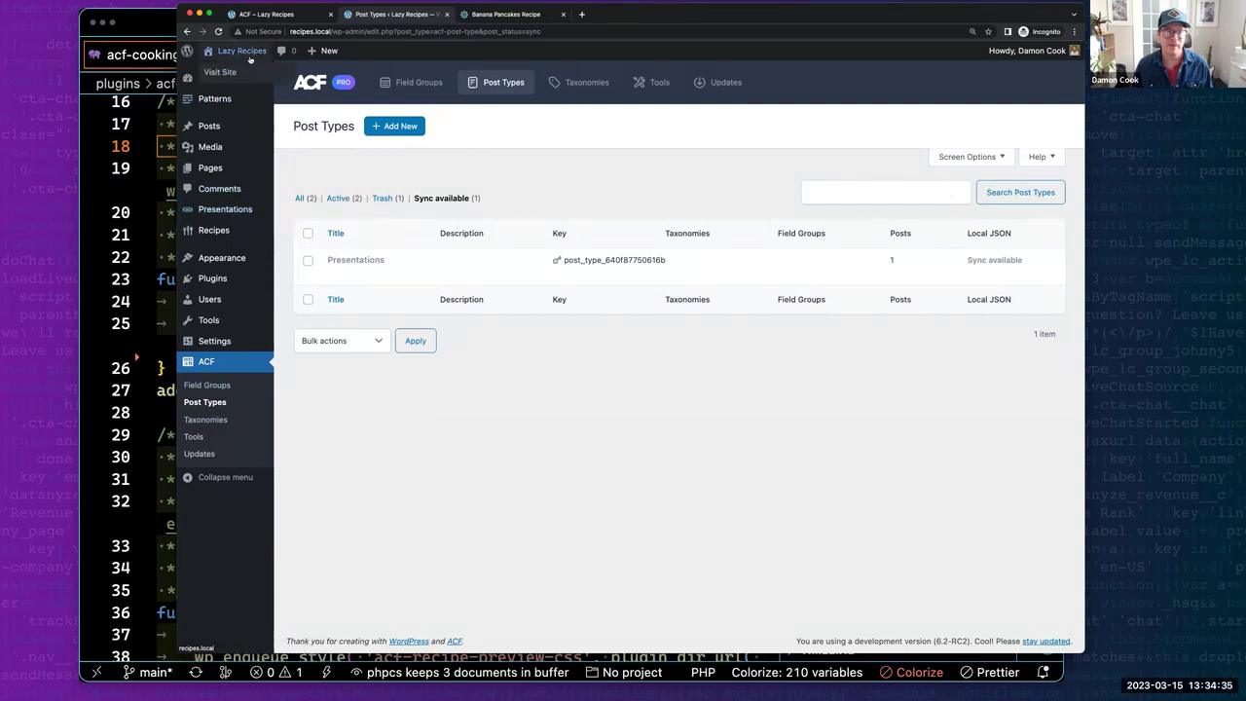
Visit the site and open Recipes > Dinner, which lists Oyster Po' Boy and Vegan Chicken Nuggets.
{"action": "left_click", "coordinate": [246, 72]}
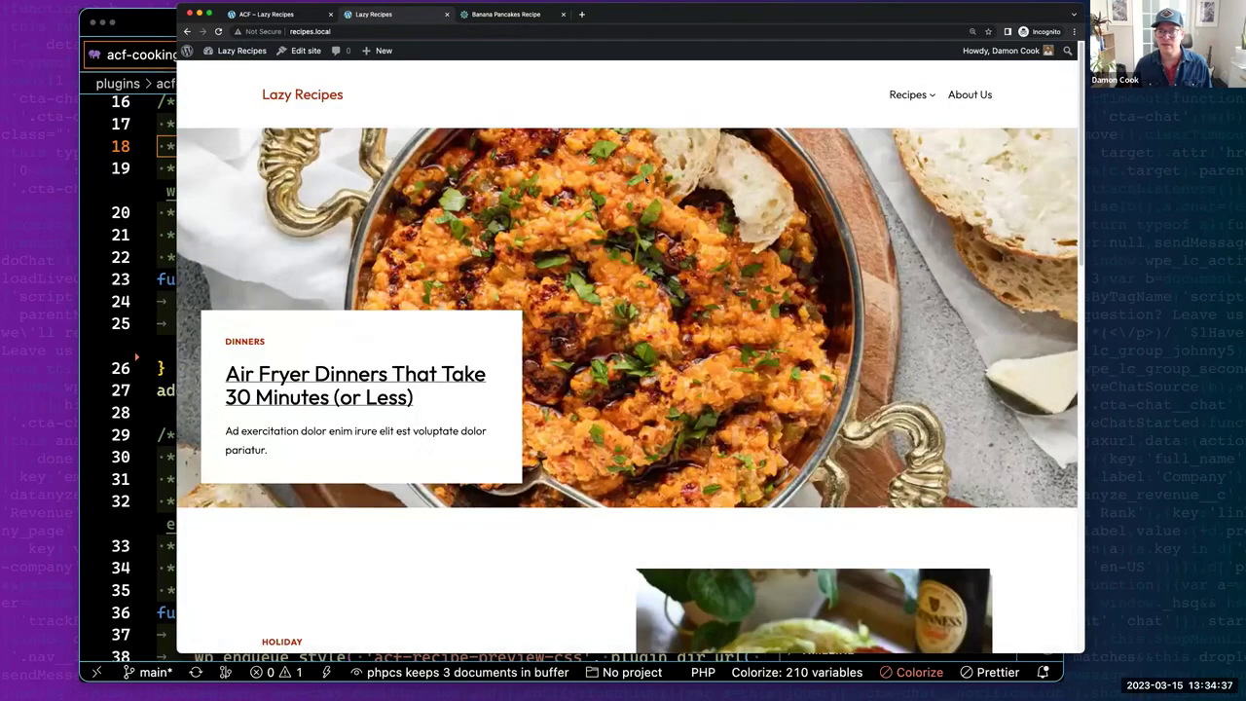
{"action": "mouse_move", "coordinate": [907, 95]}
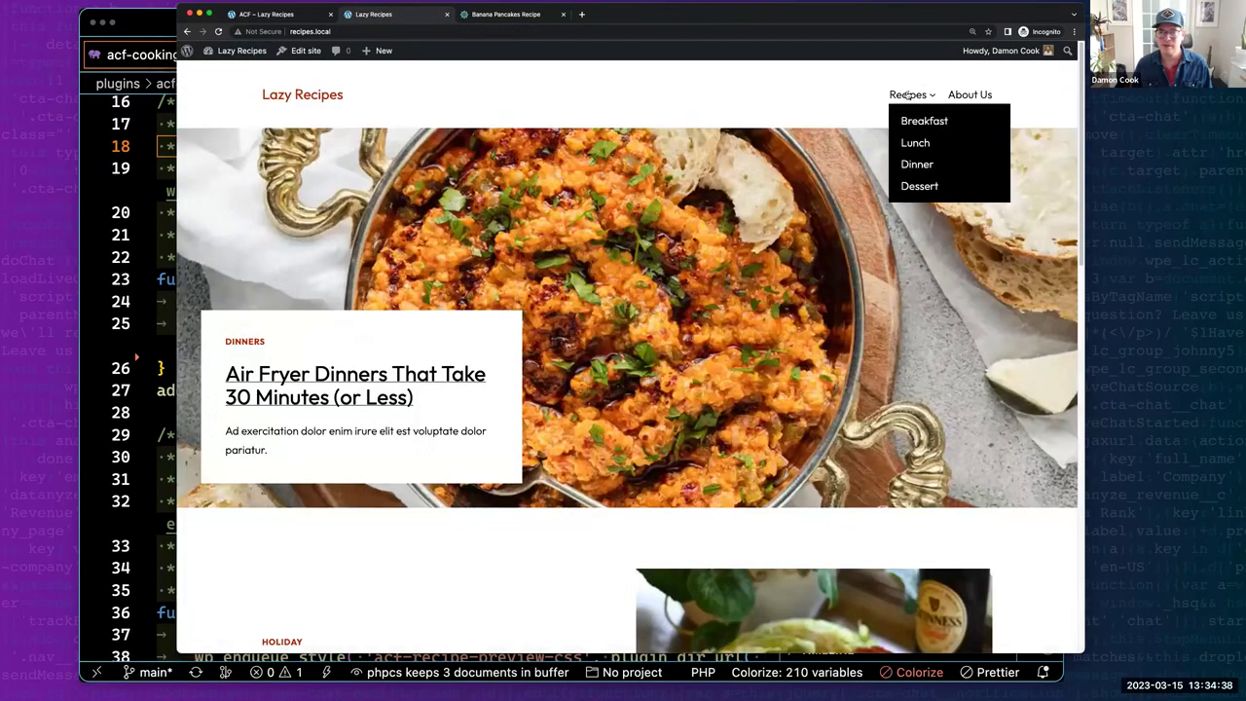
{"action": "left_click", "coordinate": [907, 166]}
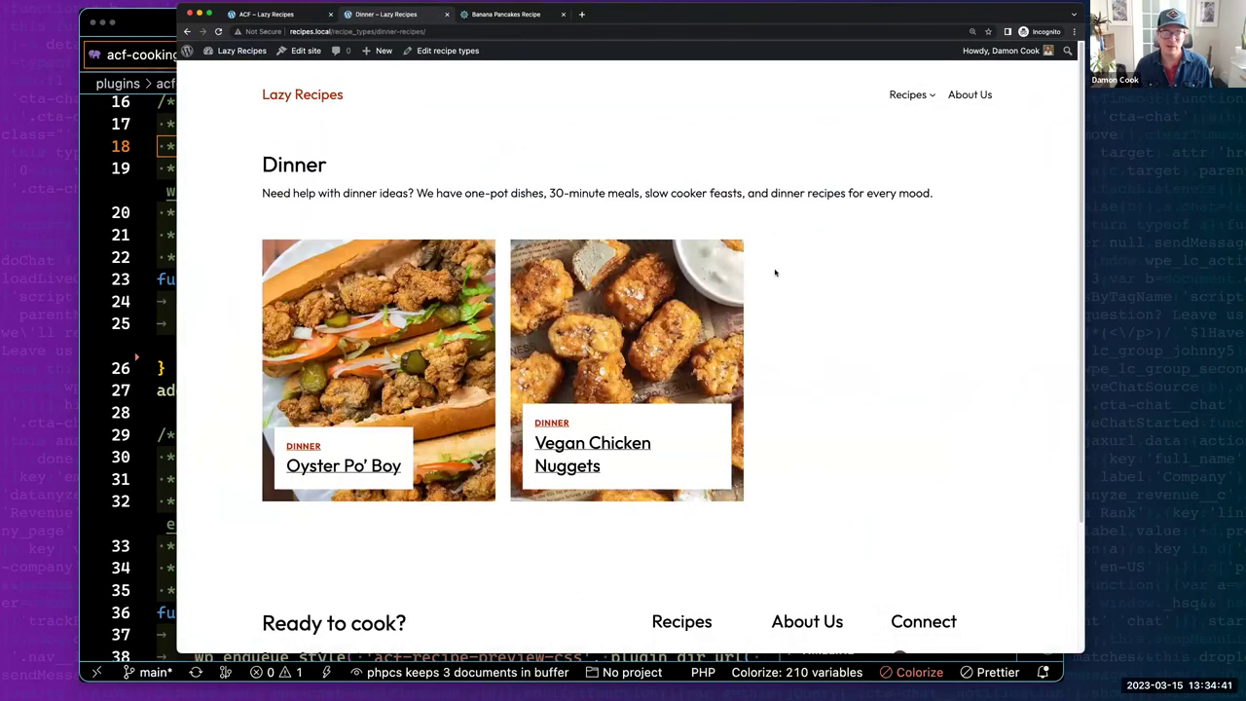
{"action": "scroll", "coordinate": [774, 272], "scroll_direction": "down", "scroll_amount": 3}
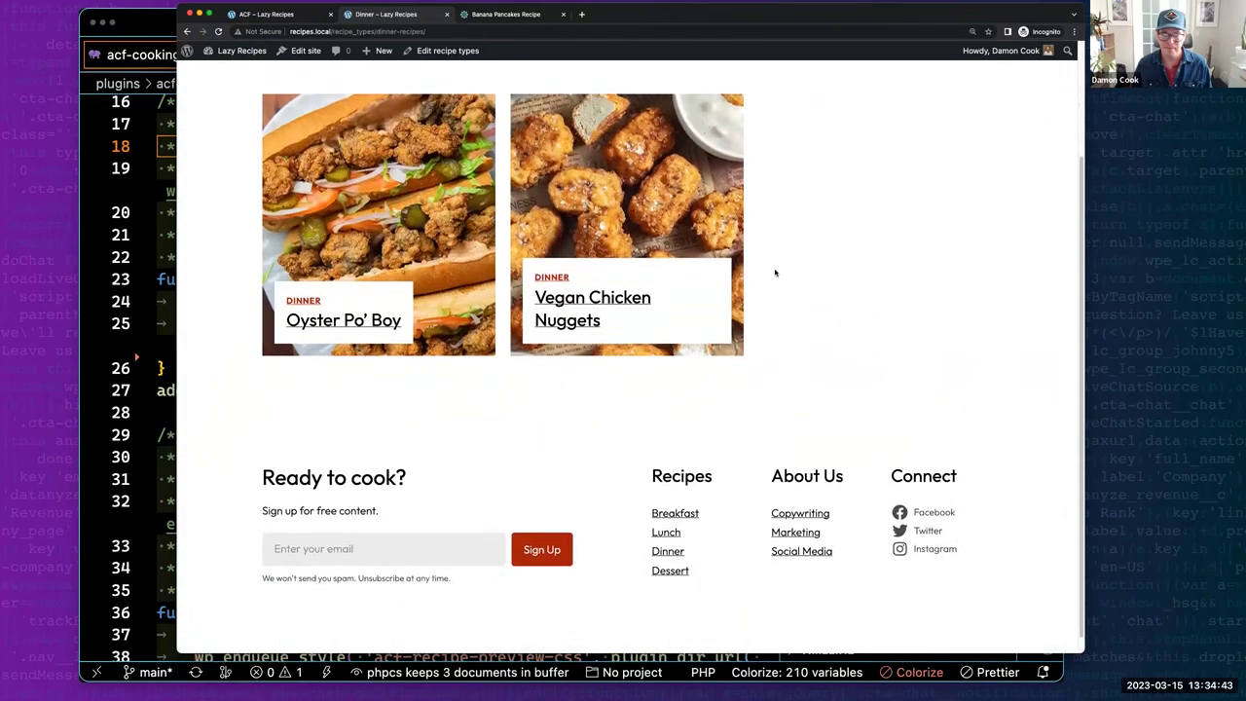
{"action": "scroll", "coordinate": [775, 272], "scroll_direction": "down", "scroll_amount": 1}
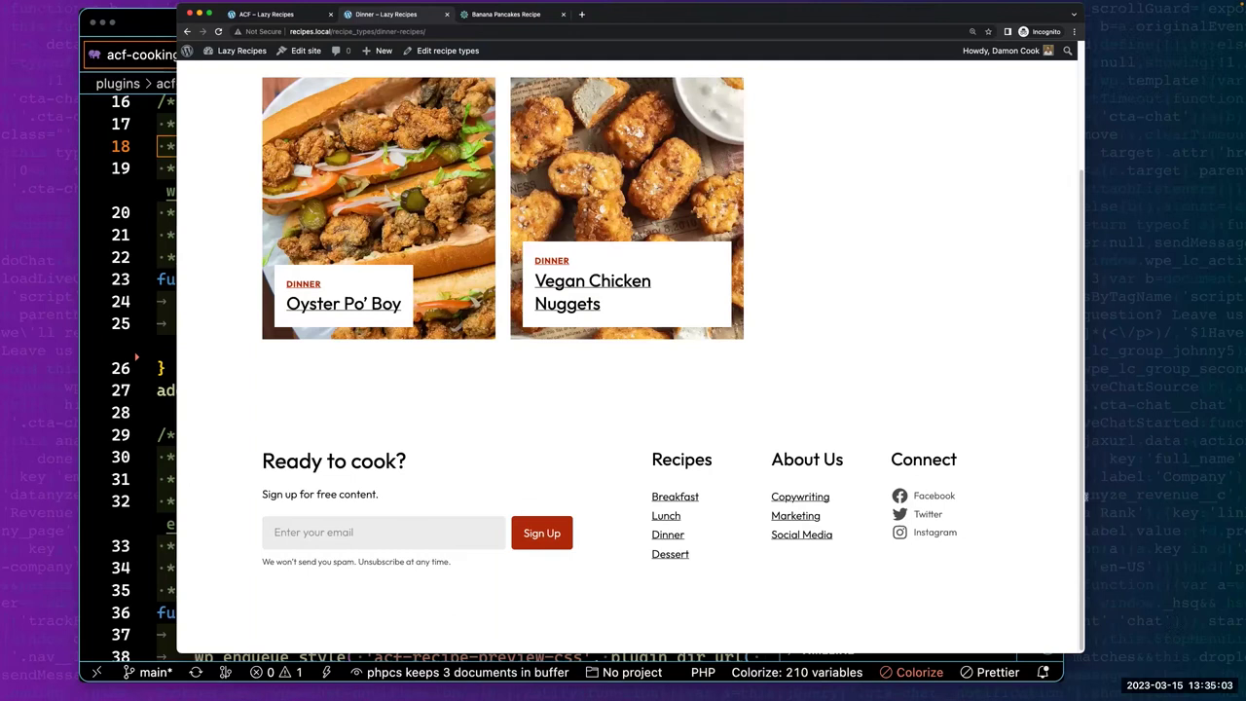
{"action": "left_click", "coordinate": [256, 14]}
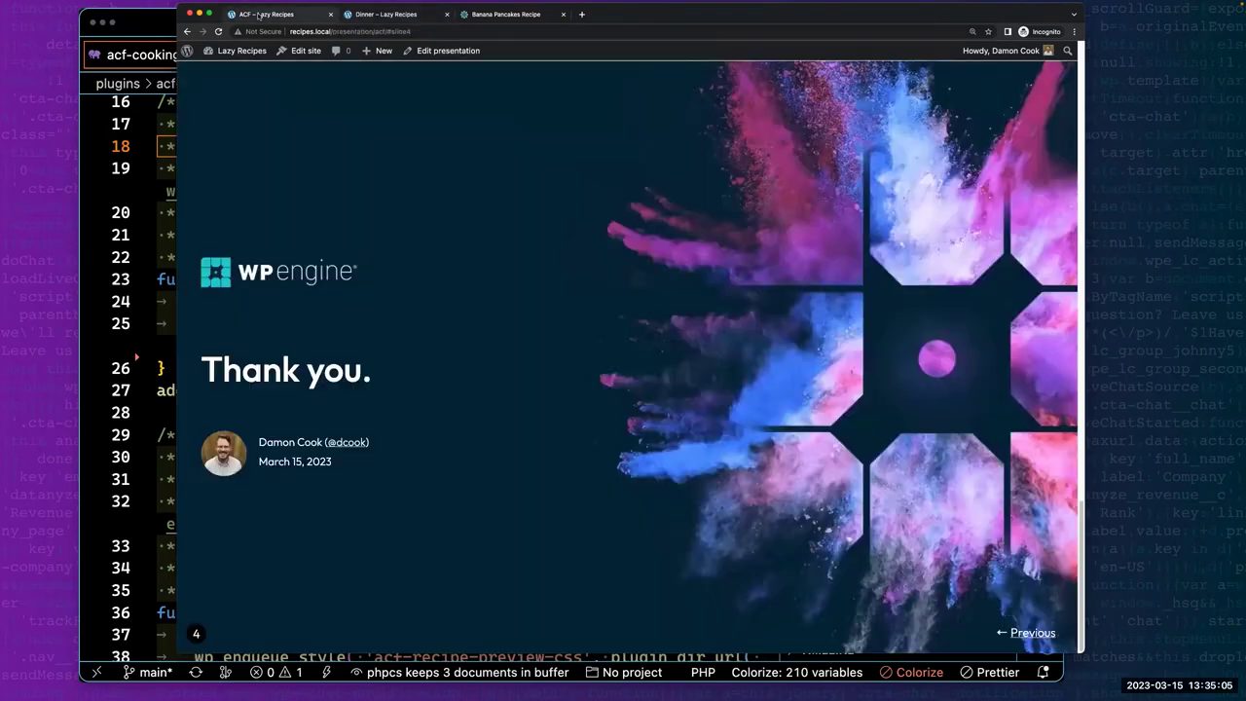
{"action": "left_click", "coordinate": [378, 18]}
Review the Plugins list, highlighting Cooking Recipes and Gutena Newsletter, then return to the 'Thank you.' slide.
{"action": "mouse_move", "coordinate": [226, 51]}
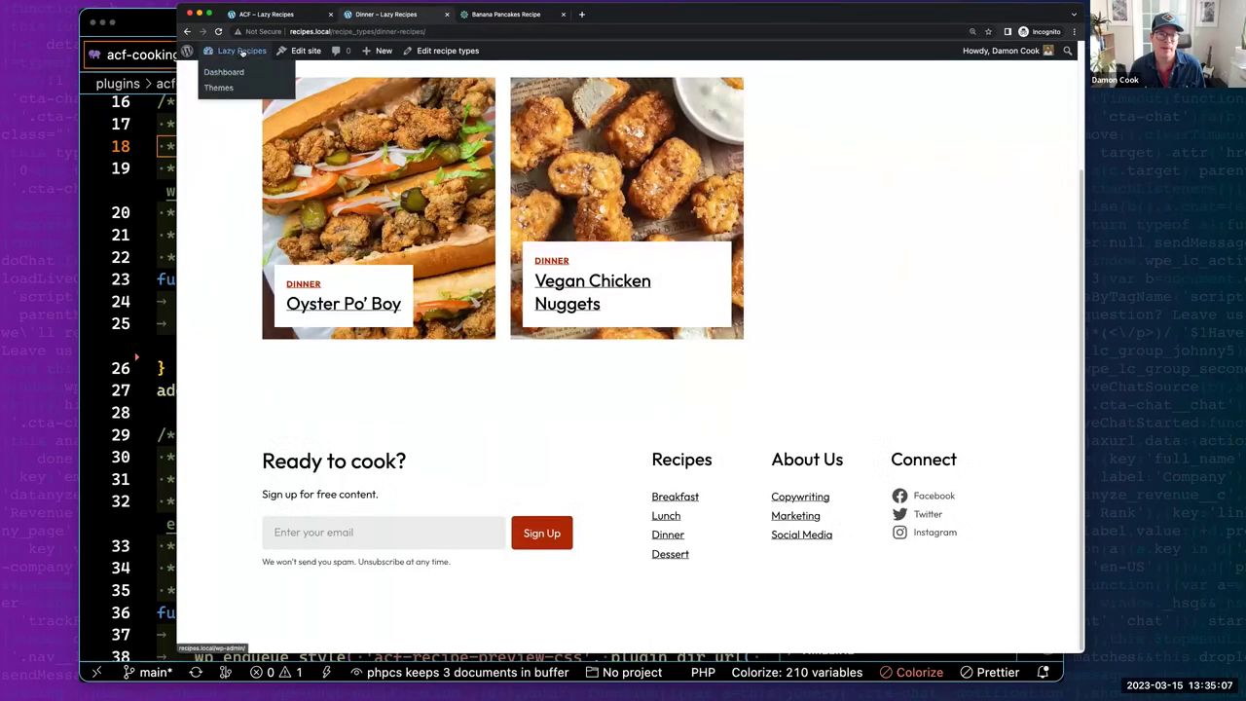
{"action": "left_click", "coordinate": [230, 74]}
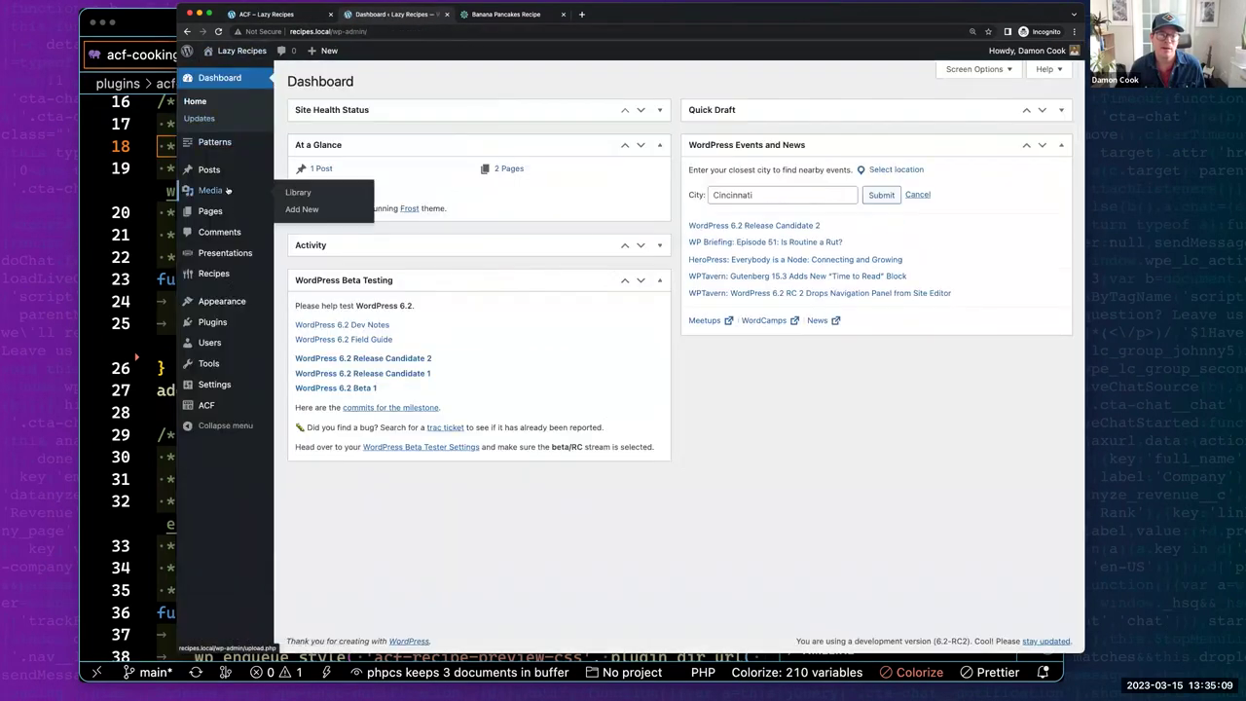
{"action": "left_click", "coordinate": [212, 321]}
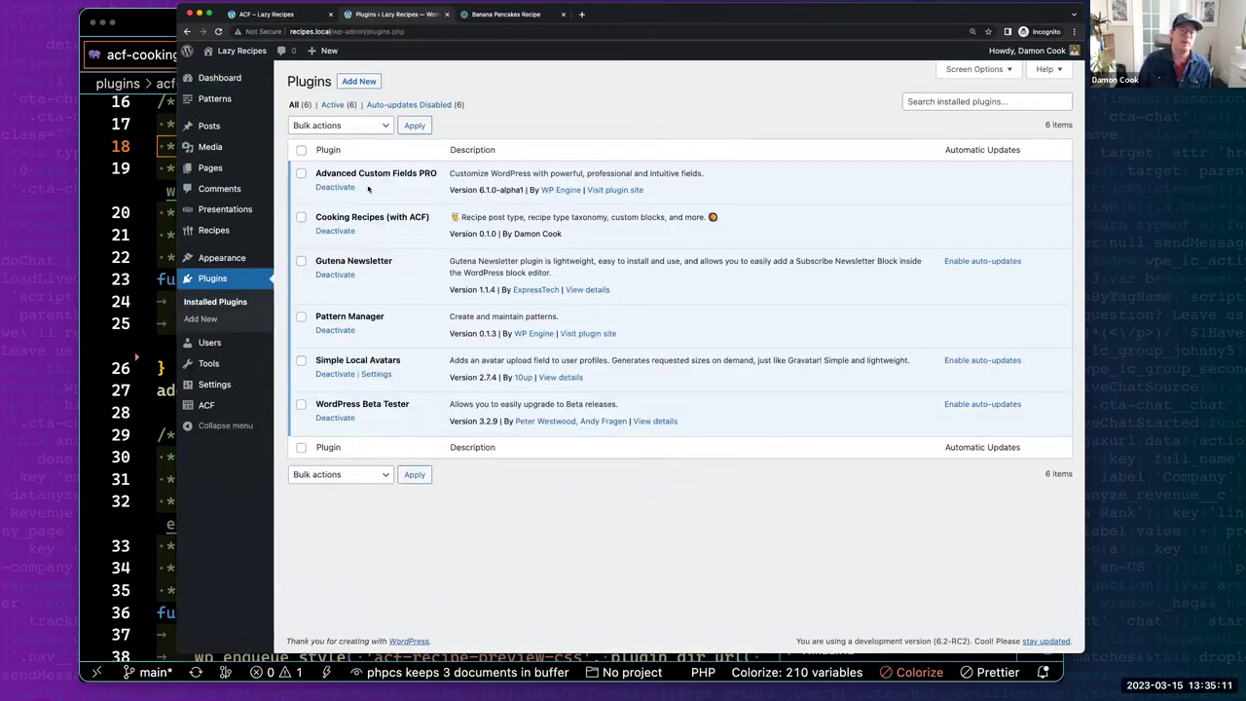
{"action": "left_click_drag", "start_coordinate": [384, 216], "coordinate": [314, 216]}
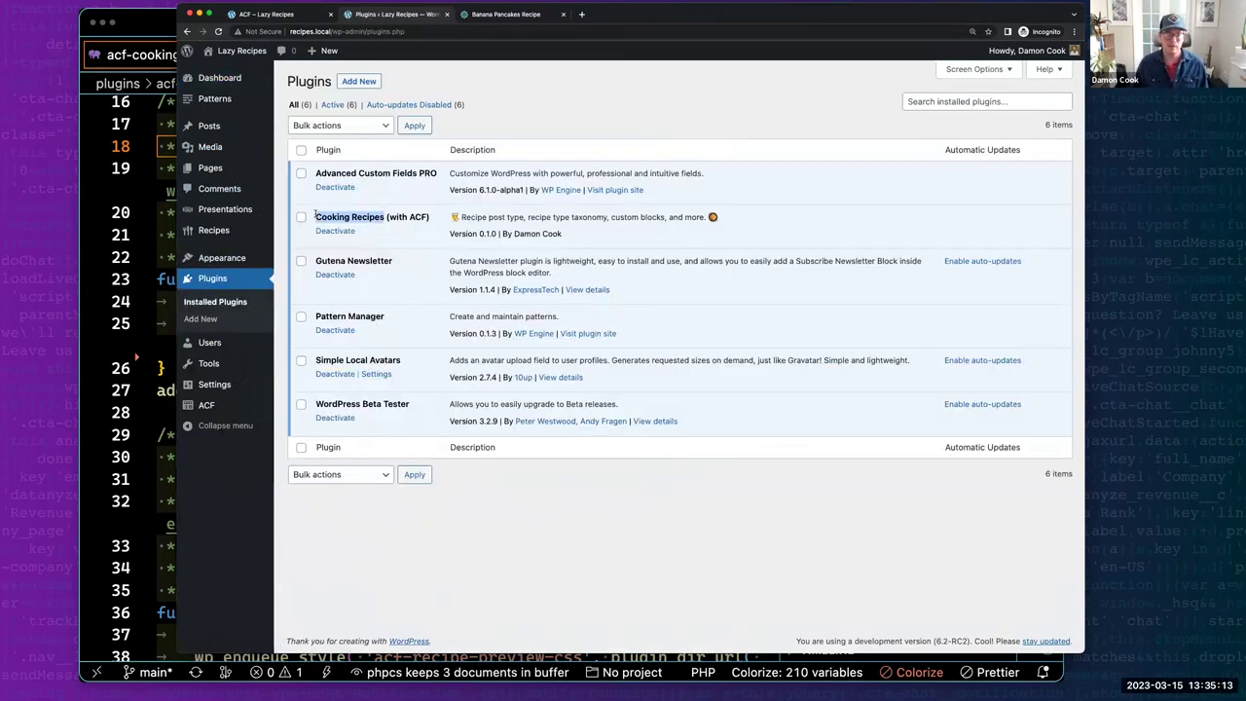
{"action": "left_click_drag", "start_coordinate": [408, 217], "coordinate": [351, 218]}
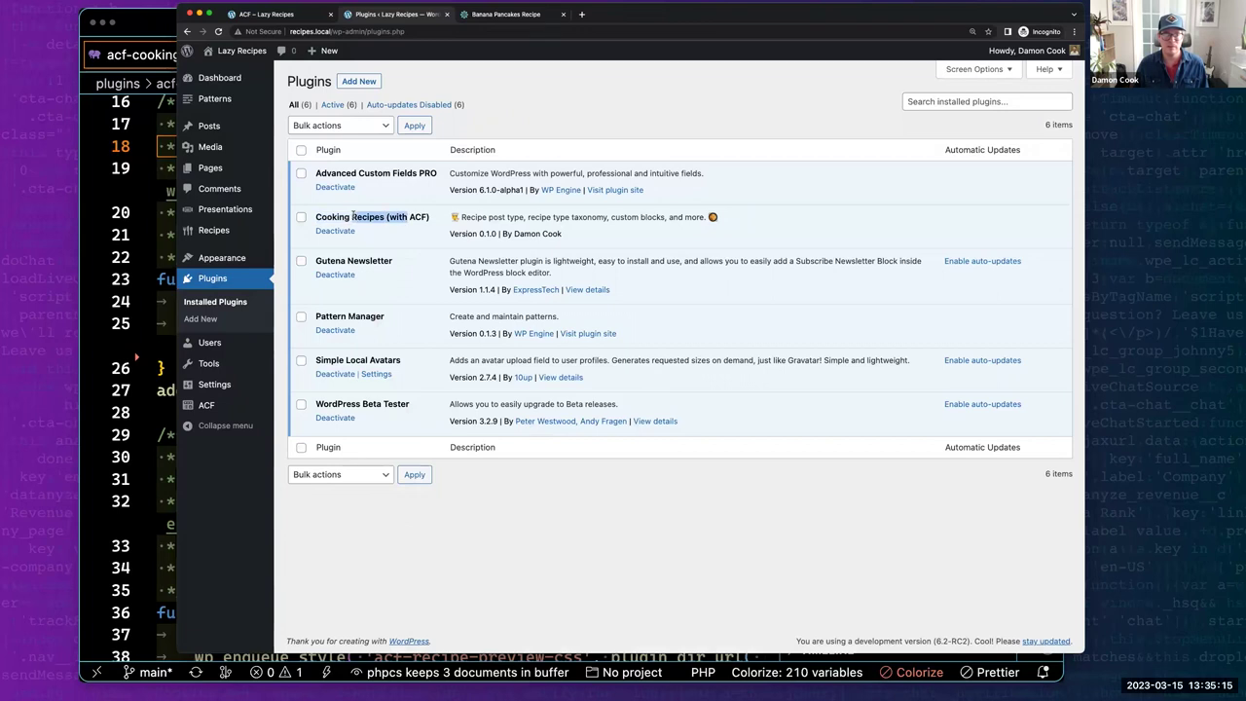
{"action": "left_click_drag", "start_coordinate": [393, 261], "coordinate": [316, 260]}
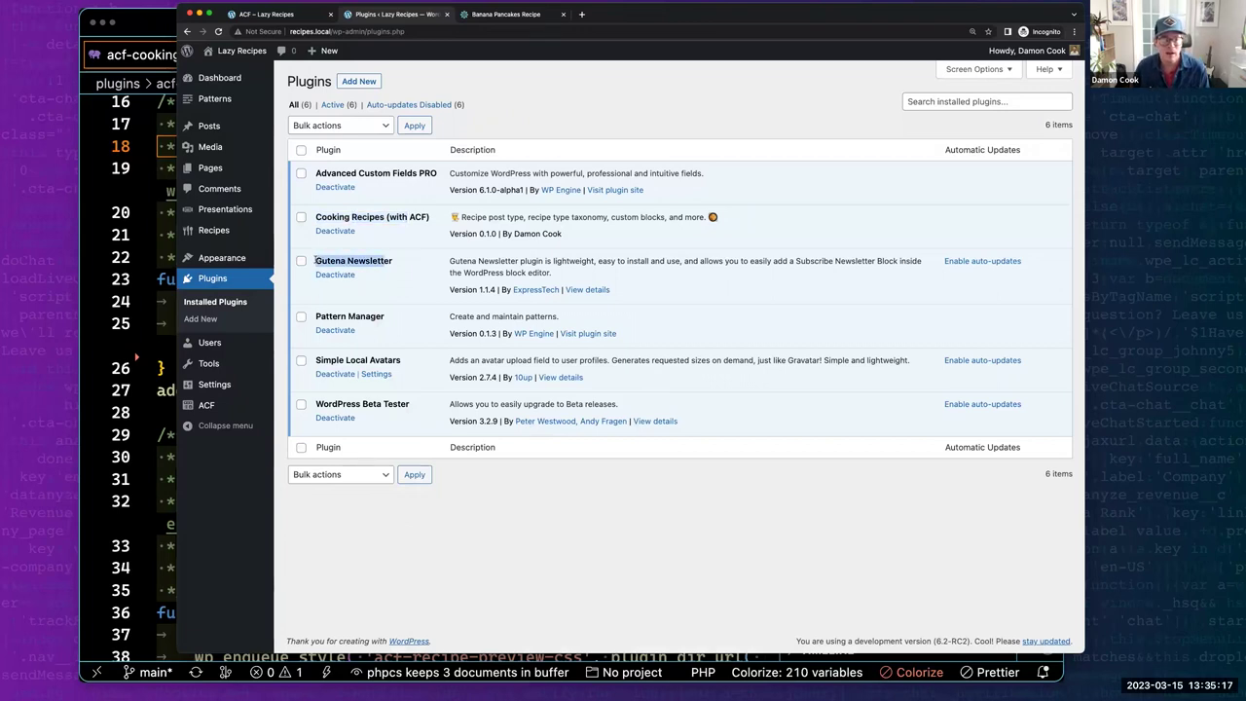
{"action": "left_click_drag", "start_coordinate": [395, 261], "coordinate": [316, 261]}
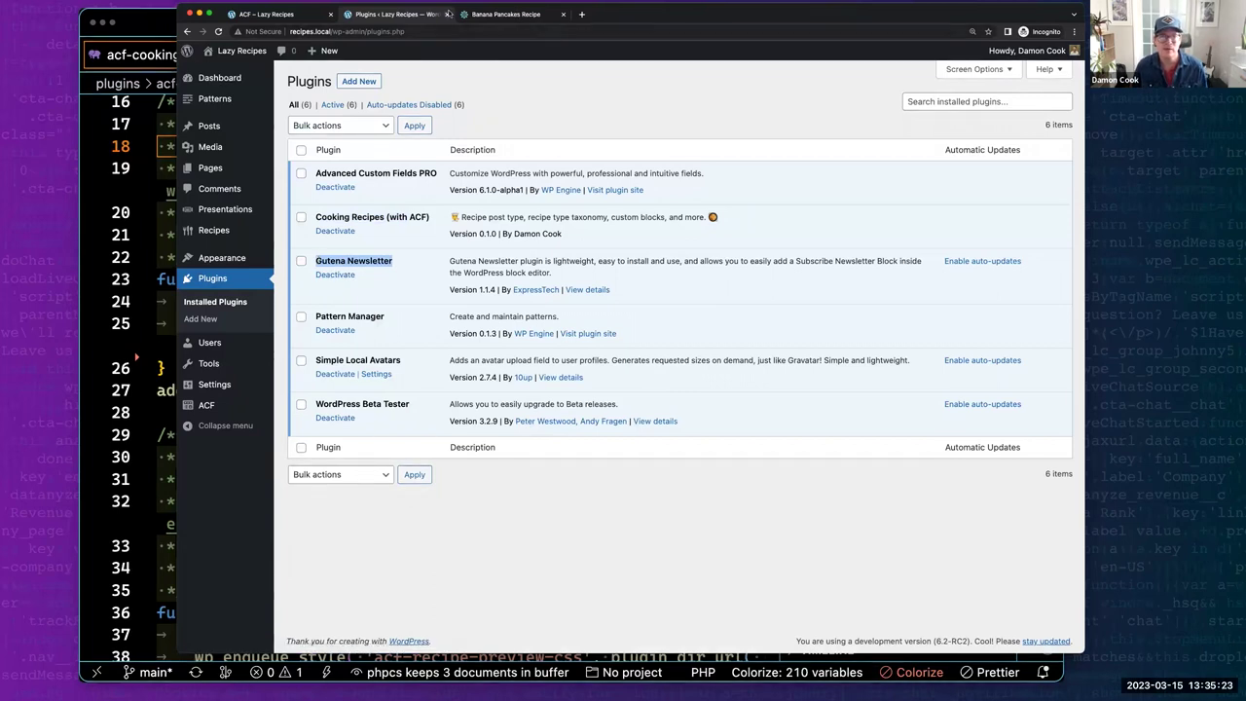
{"action": "left_click", "coordinate": [285, 17]}
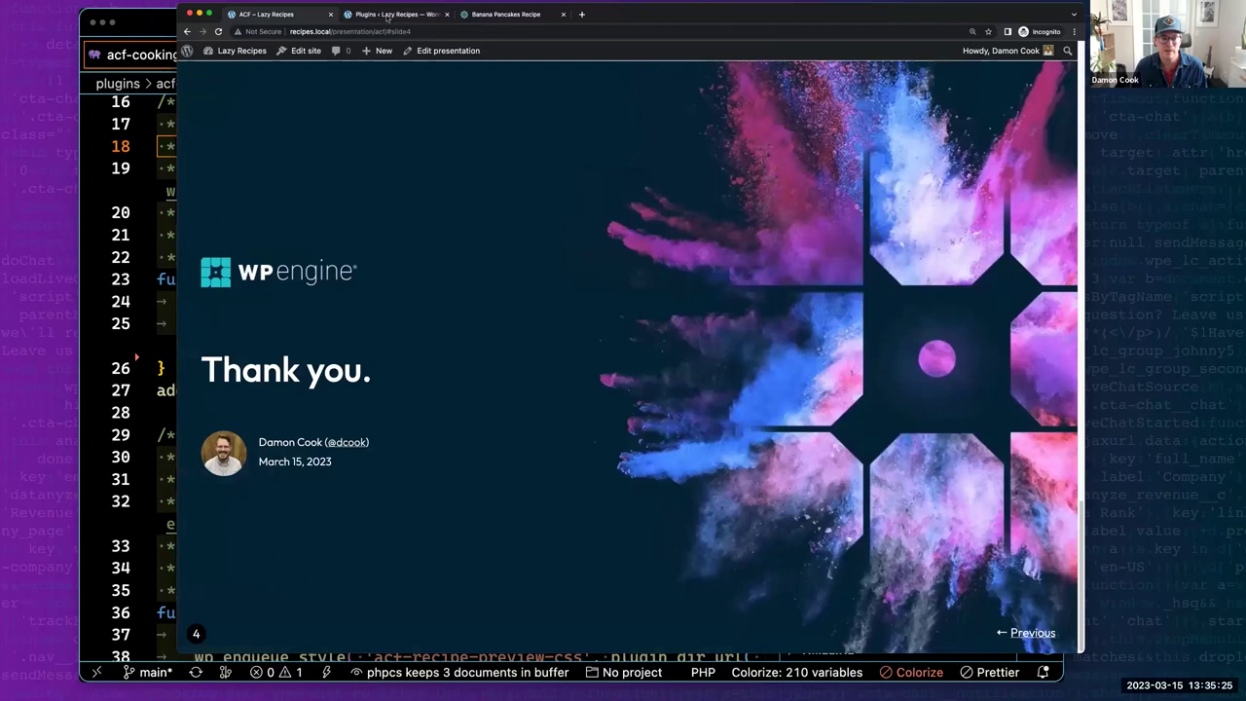
Open the site home page in a new tab and highlight the footer's no-spam sign-up note.
{"action": "left_click", "coordinate": [390, 13]}
{"action": "middle_click", "coordinate": [239, 50]}
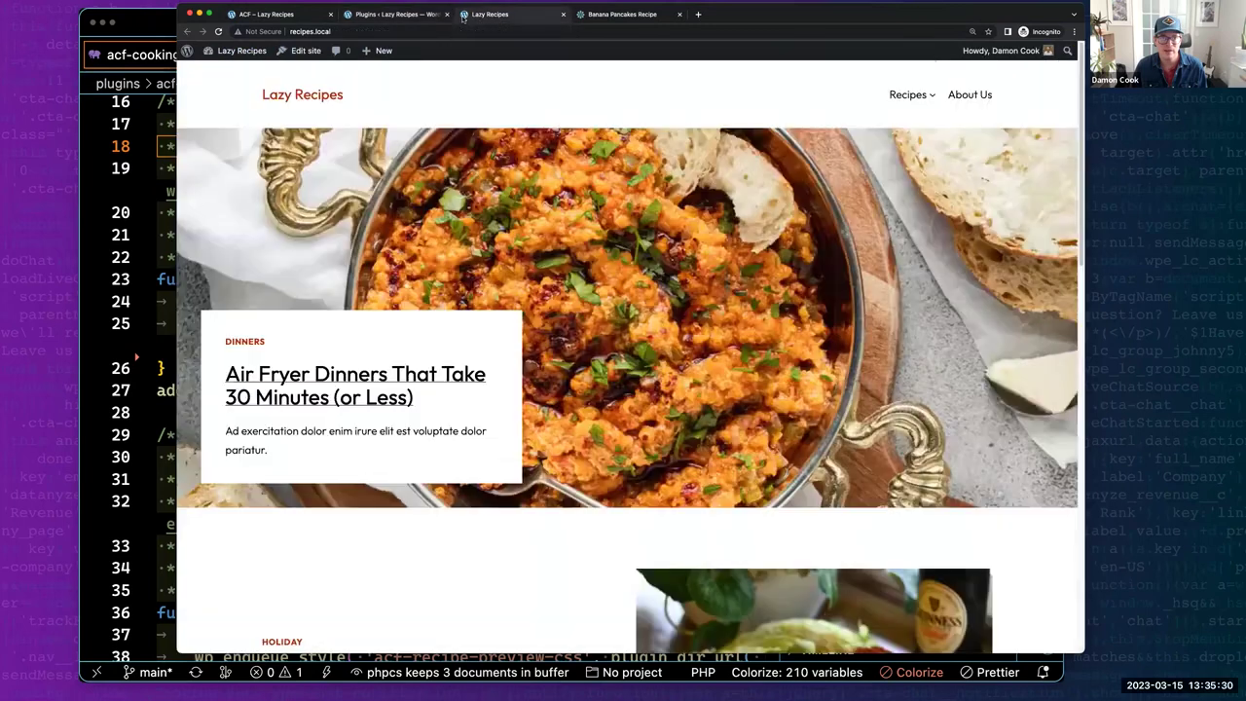
{"action": "left_click", "coordinate": [476, 13]}
{"action": "scroll", "coordinate": [417, 451], "scroll_direction": "down", "scroll_amount": 15}
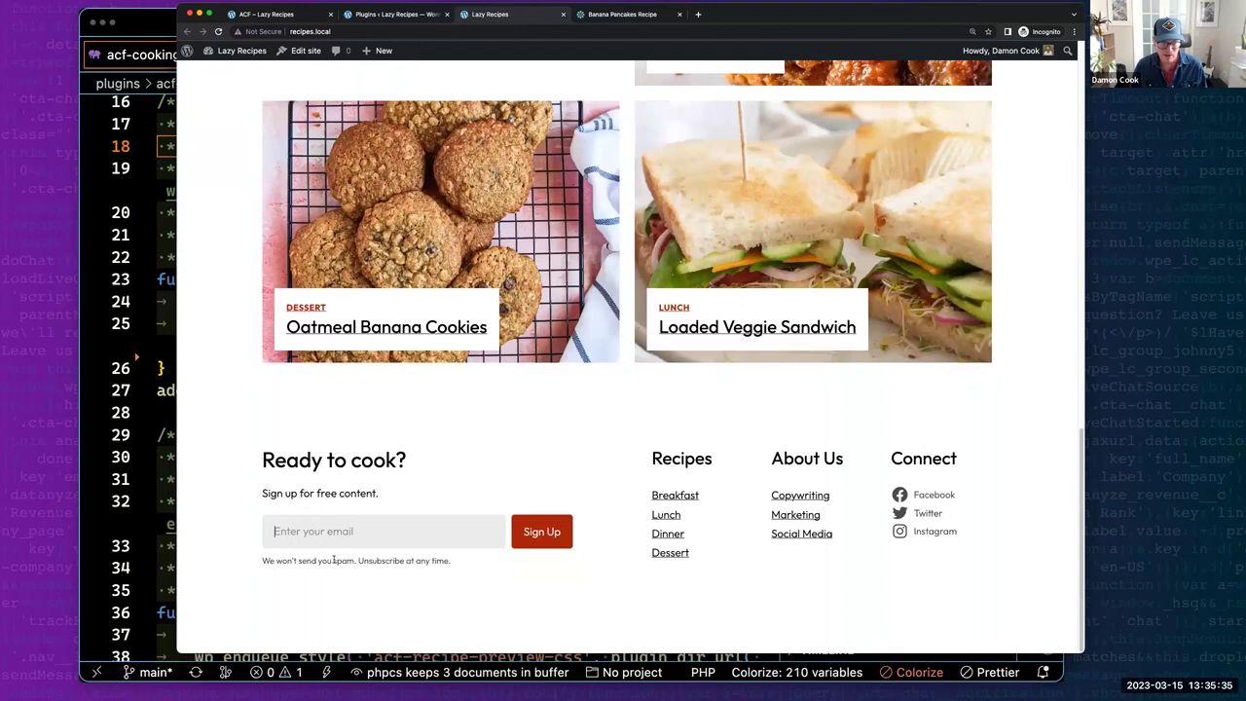
{"action": "left_click_drag", "start_coordinate": [334, 560], "coordinate": [276, 526]}
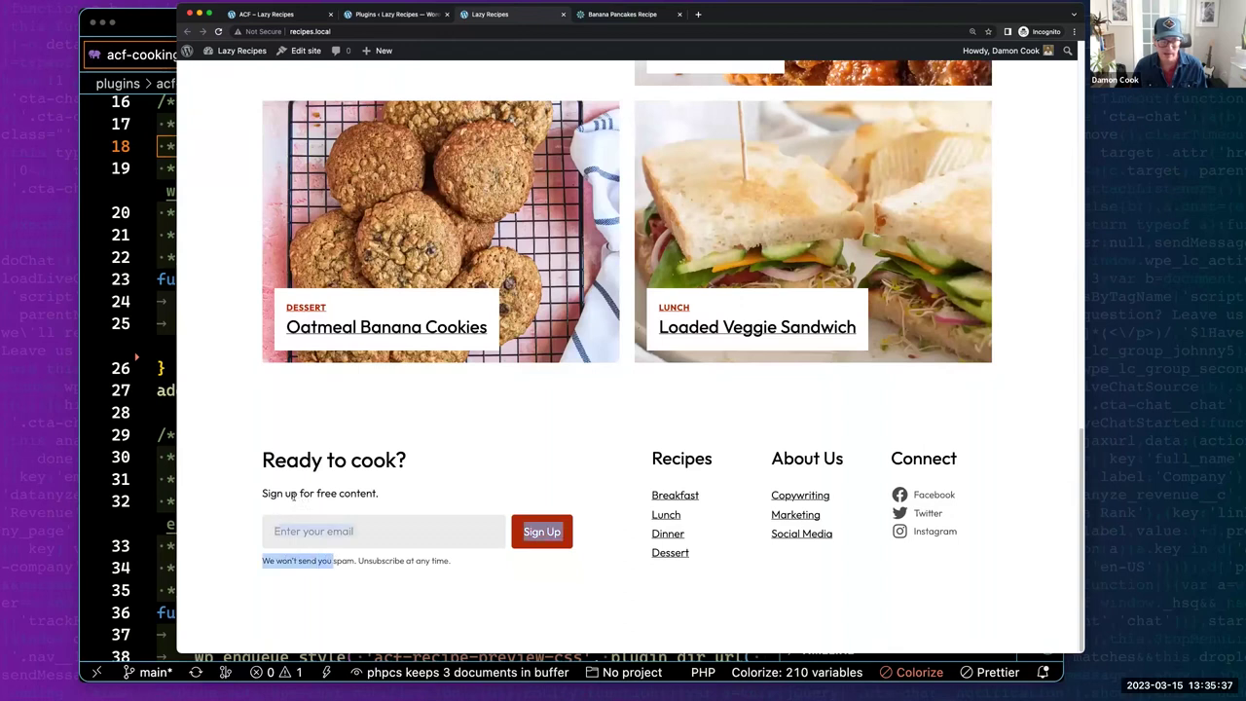
Back on Plugins, highlight the WordPress Beta Tester and Simple Local Avatars plugin names.
{"action": "left_click", "coordinate": [388, 15]}
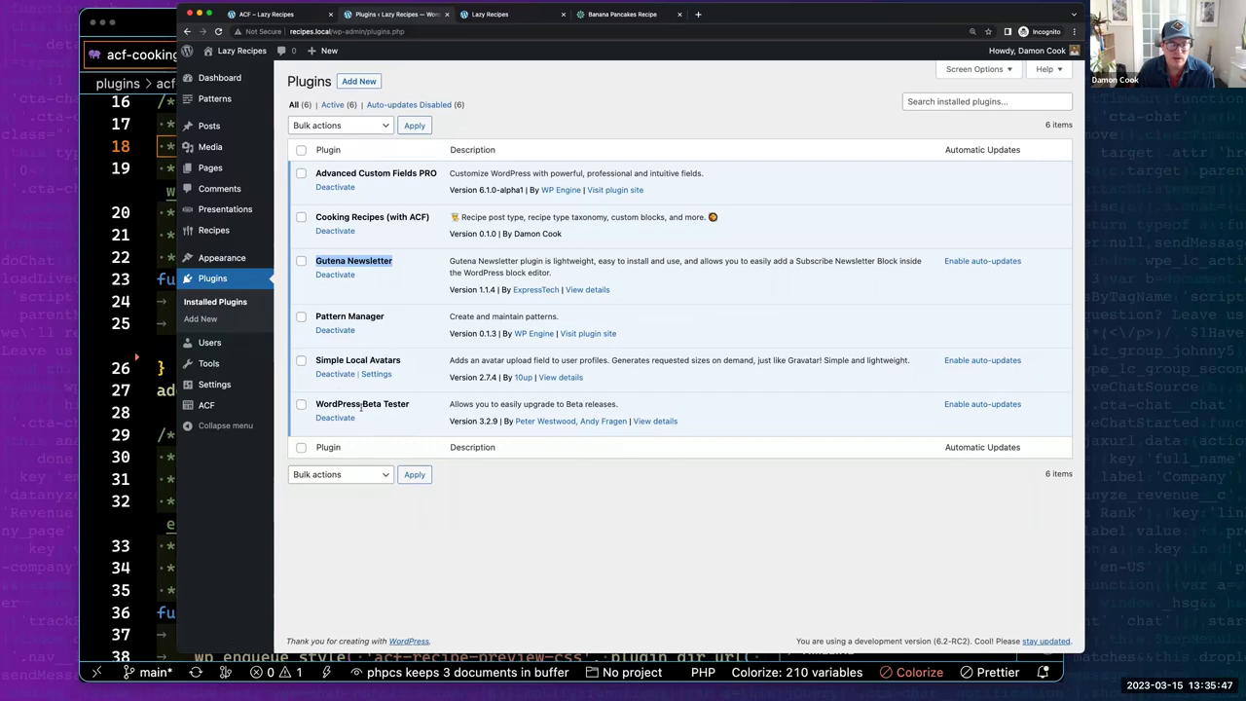
{"action": "left_click_drag", "start_coordinate": [375, 409], "coordinate": [338, 405]}
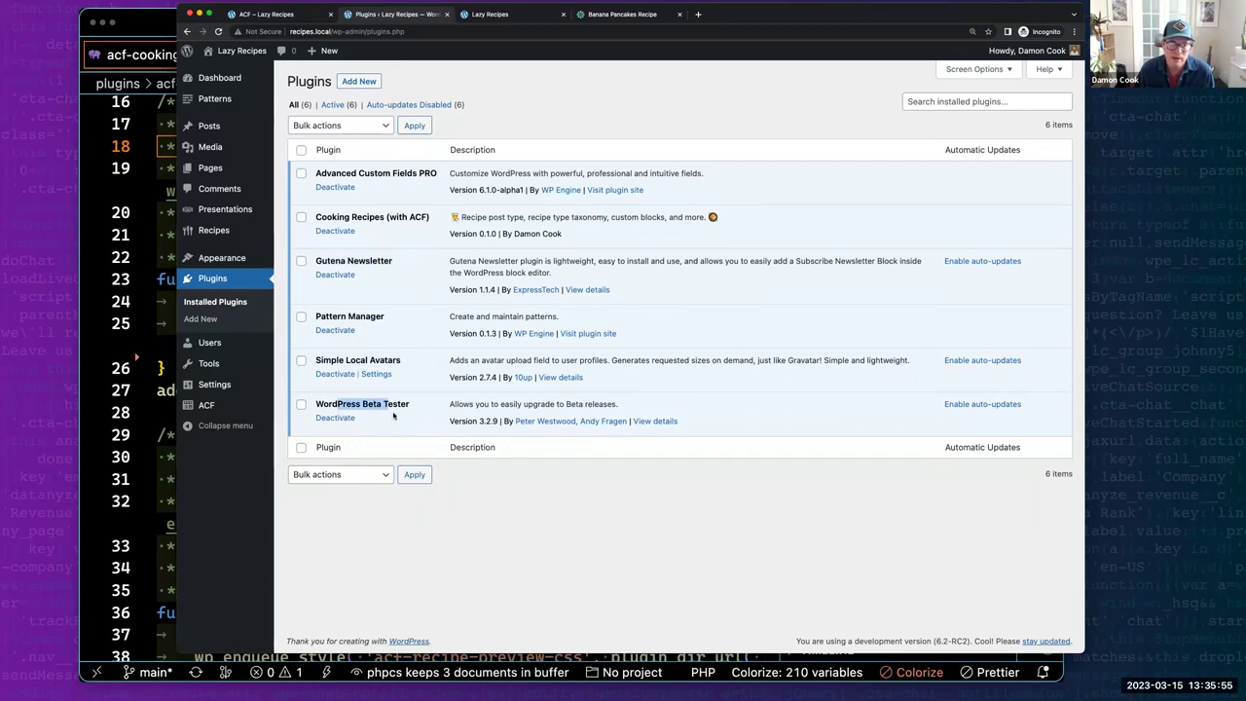
{"action": "triple_click", "coordinate": [358, 360]}
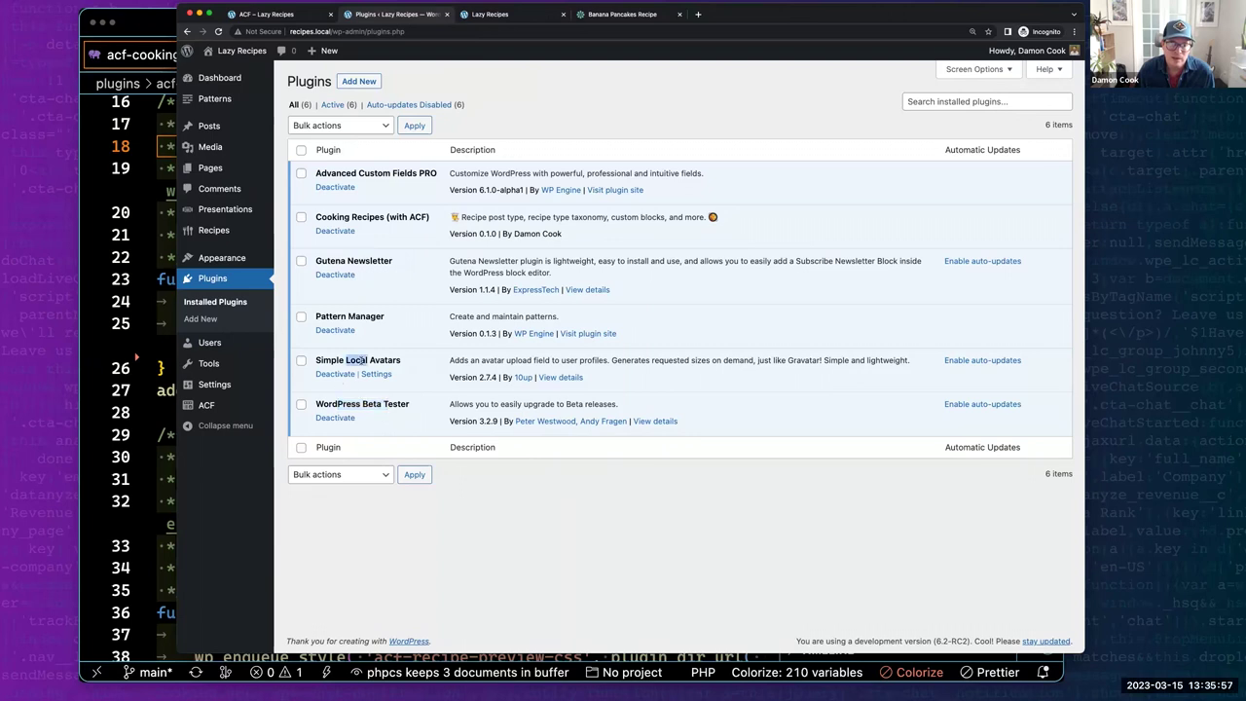
From the Lazy Recipes home page, open Oatmeal Banana Cookies, showing prep 10, cook 12, total 22 mins.
{"action": "left_click", "coordinate": [221, 346]}
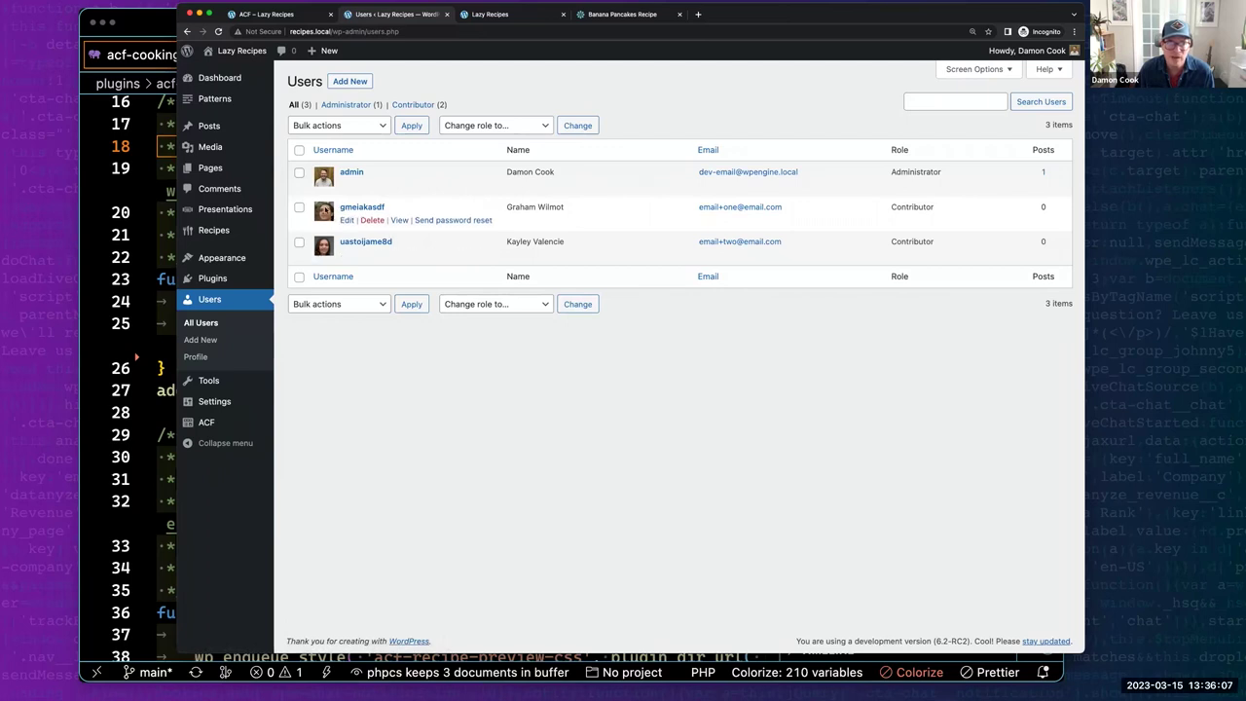
{"action": "left_click", "coordinate": [292, 15]}
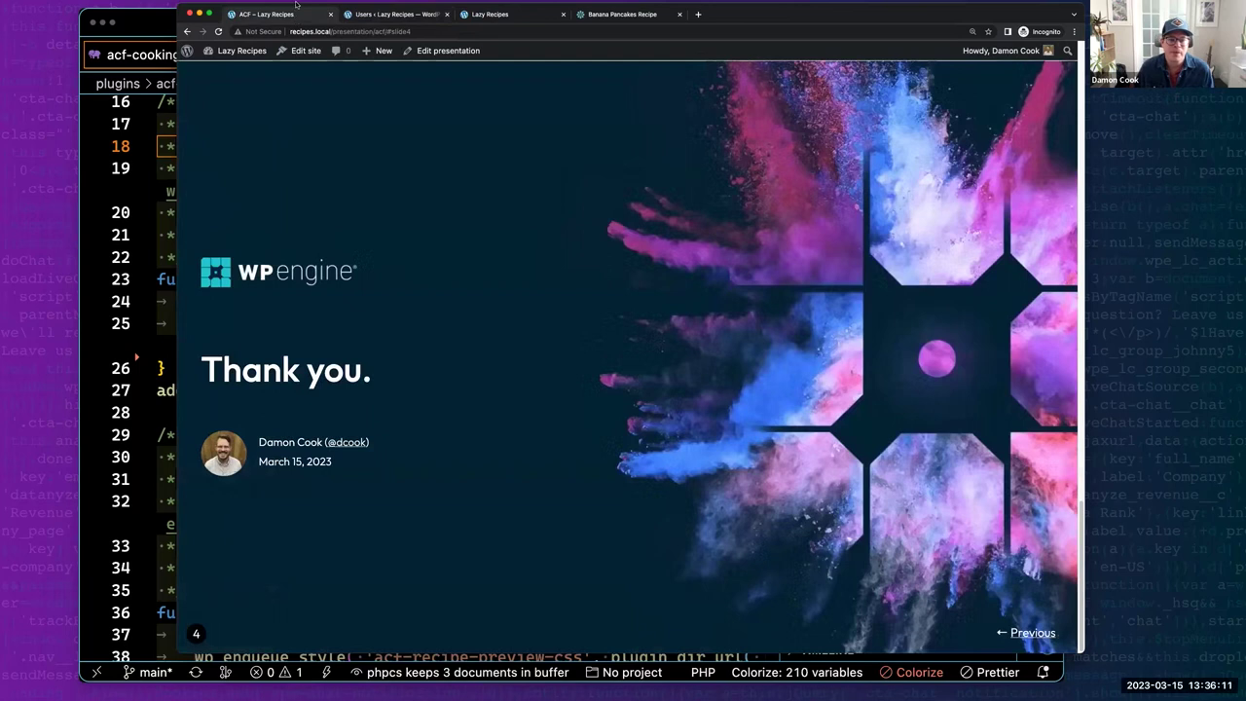
{"action": "left_click", "coordinate": [394, 13]}
{"action": "left_click", "coordinate": [242, 50]}
{"action": "scroll", "coordinate": [356, 322], "scroll_direction": "down", "scroll_amount": 5}
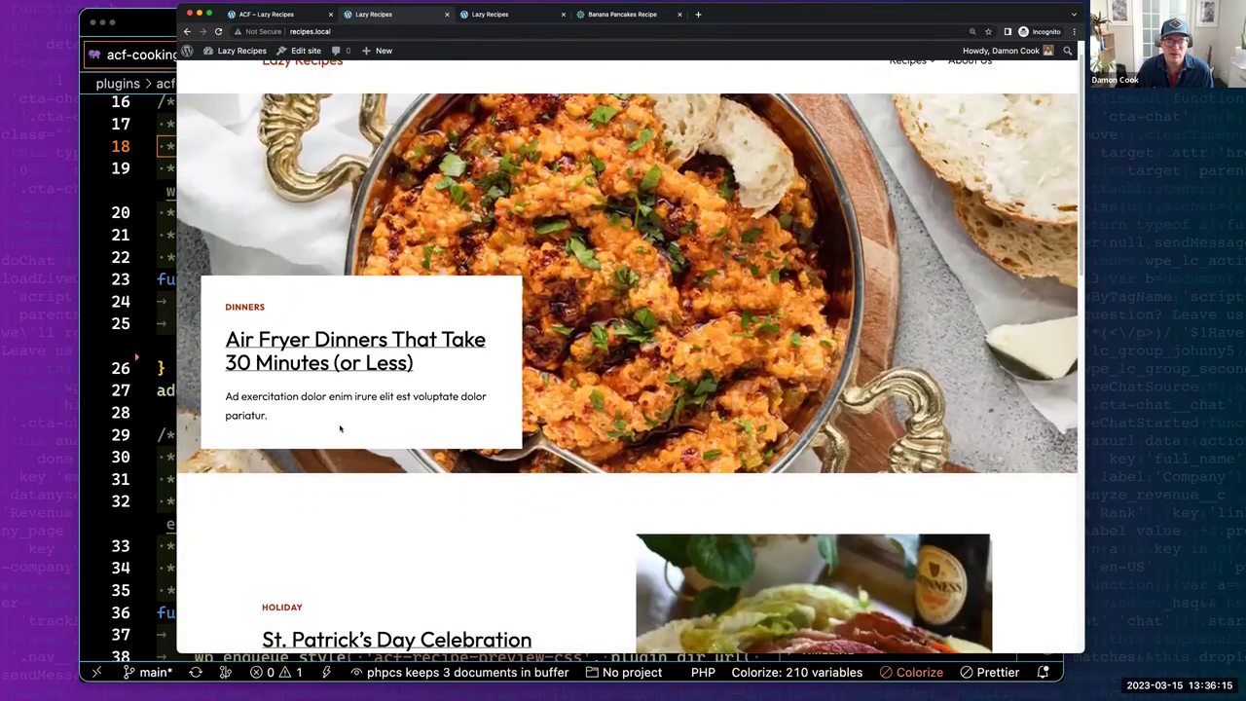
{"action": "scroll", "coordinate": [351, 250], "scroll_direction": "down", "scroll_amount": 5}
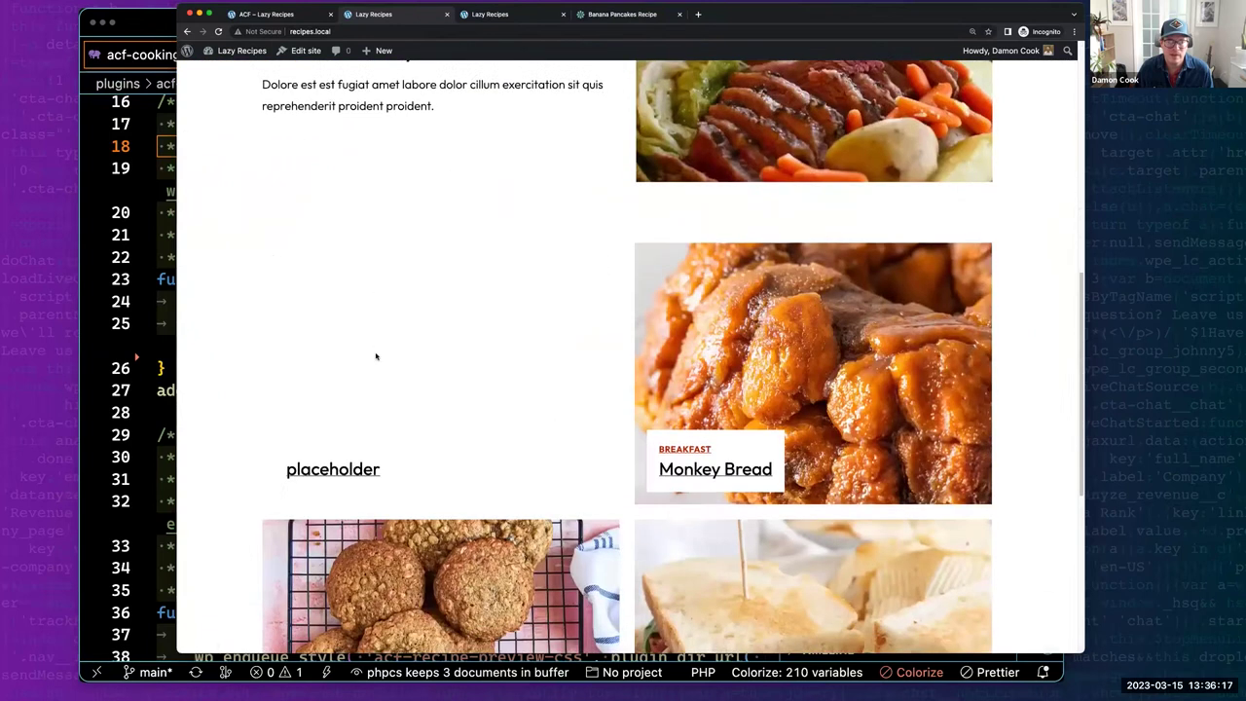
{"action": "left_click", "coordinate": [377, 474]}
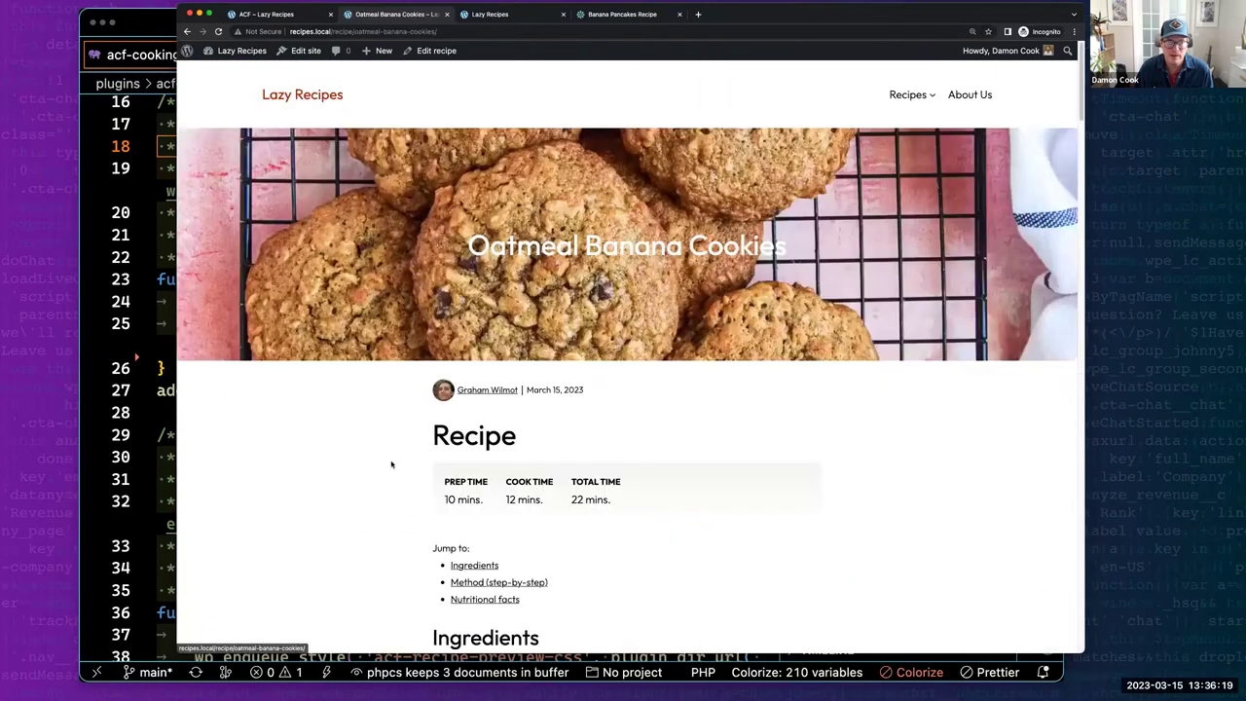
{"action": "left_click_drag", "start_coordinate": [563, 388], "coordinate": [440, 388]}
{"action": "left_click", "coordinate": [654, 359]}
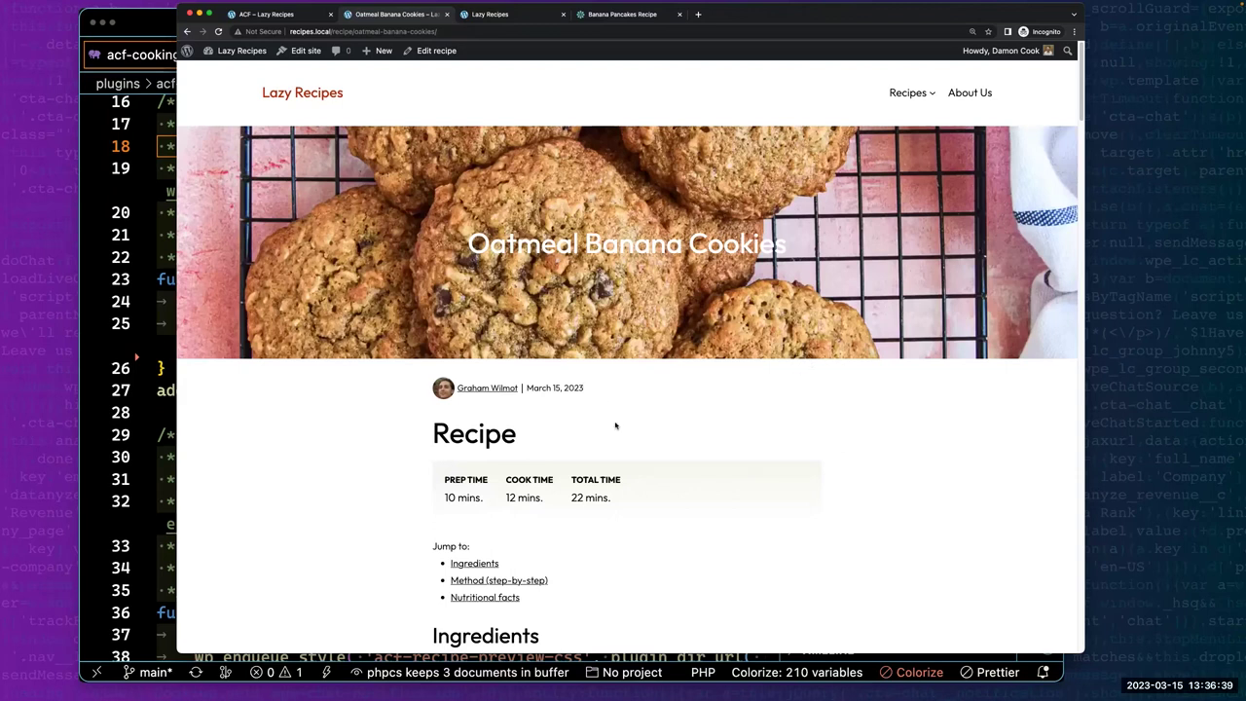
In acf-cooking-recipes.php, inspect the acf_recipes_blocks_register function and its init hook.
{"action": "key", "text": "super+Tab"}
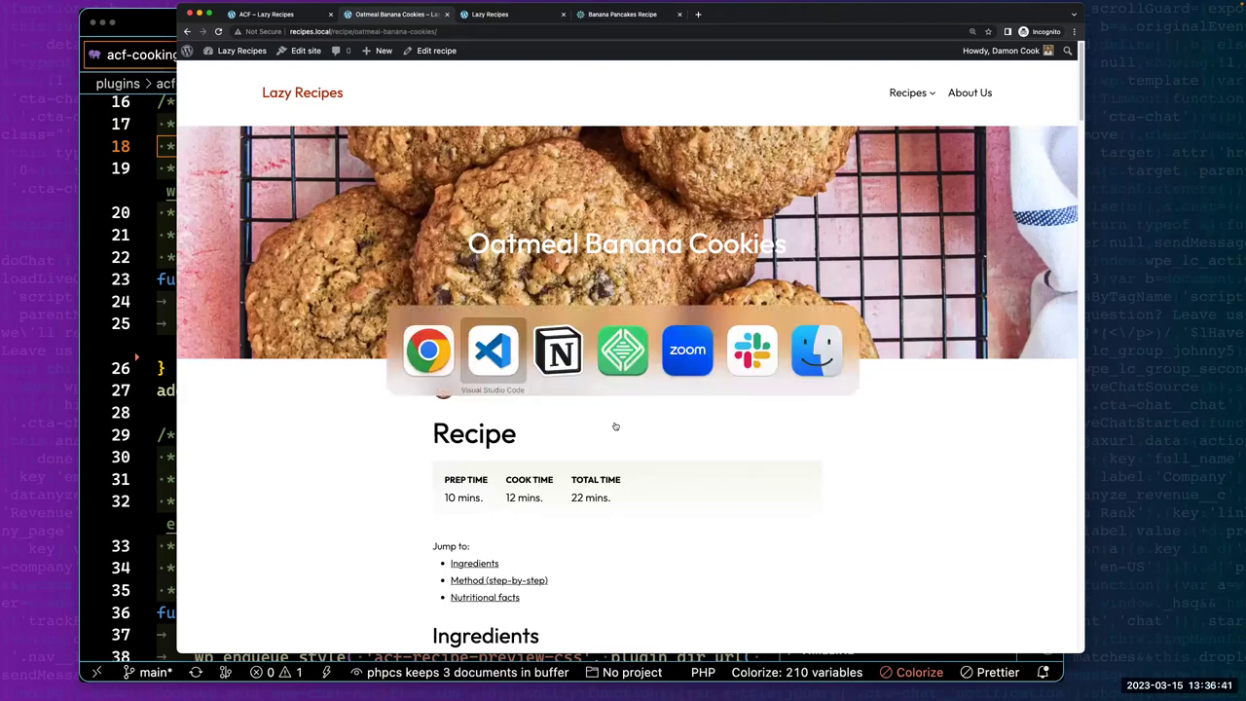
{"action": "left_click", "coordinate": [508, 390]}
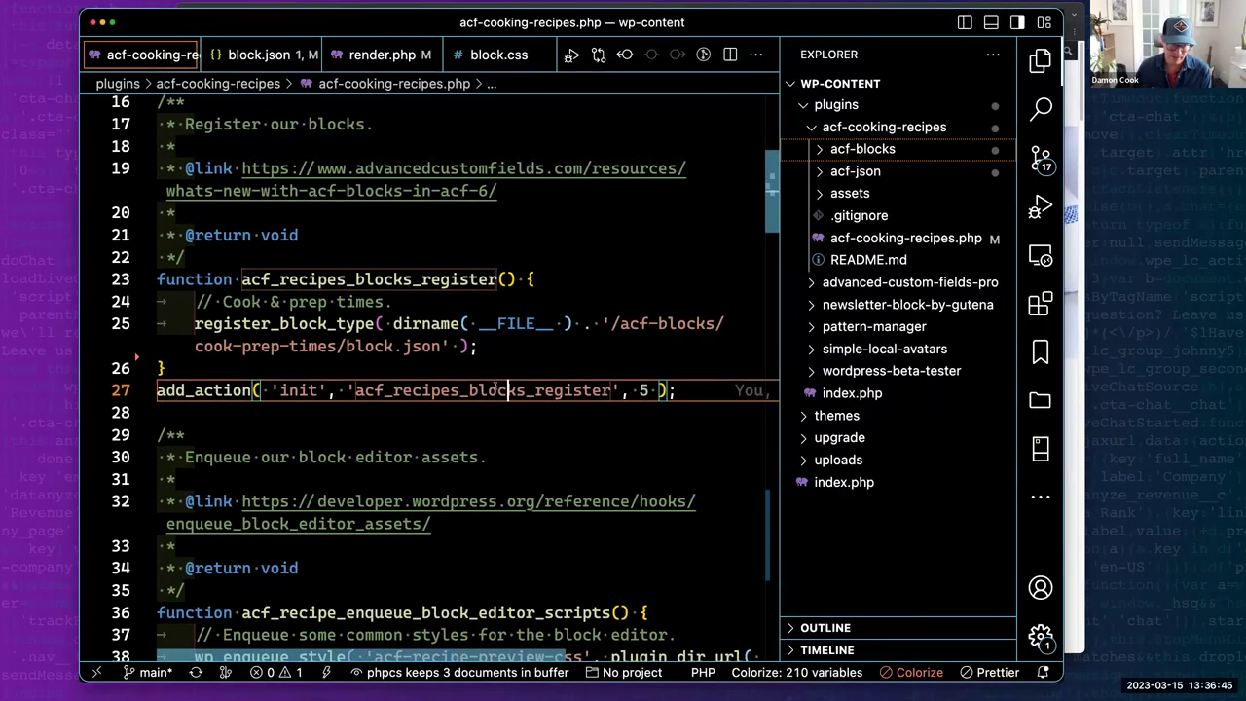
{"action": "double_click", "coordinate": [376, 391]}
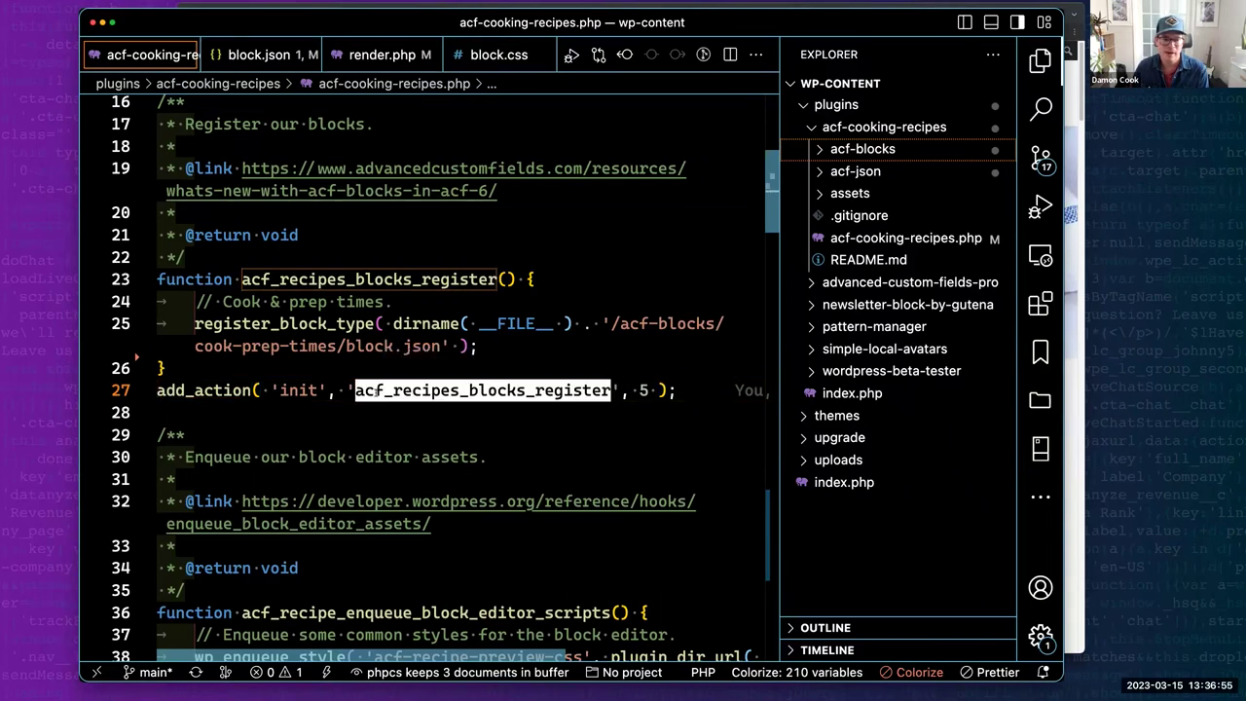
{"action": "scroll", "coordinate": [376, 391], "scroll_direction": "up", "scroll_amount": 5}
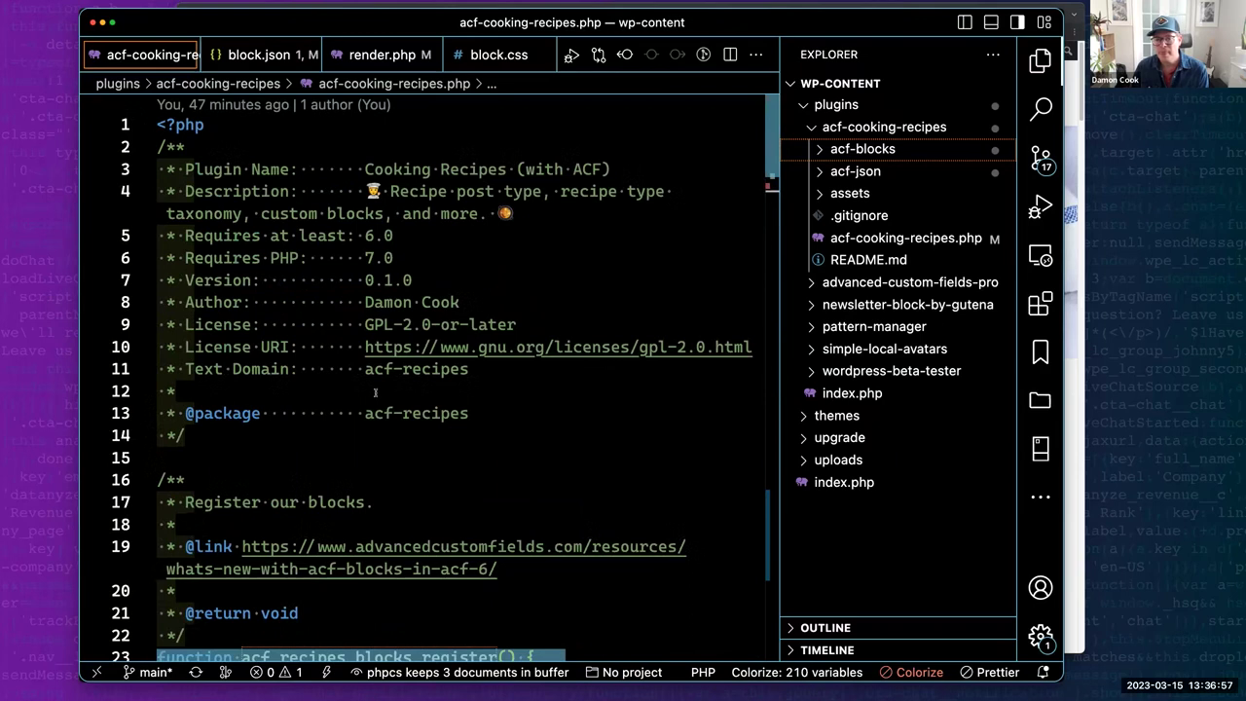
{"action": "scroll", "coordinate": [375, 392], "scroll_direction": "down", "scroll_amount": 4}
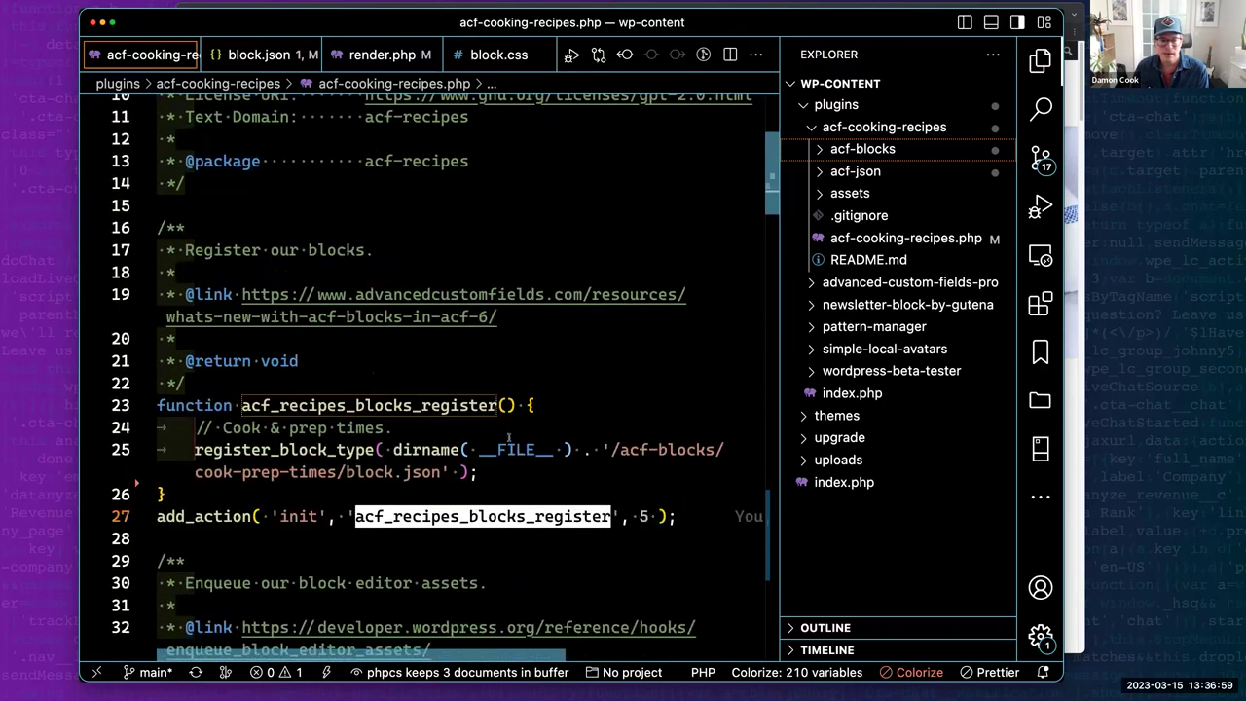
{"action": "mouse_move", "coordinate": [674, 516]}
{"action": "left_mouse_down"}
{"action": "mouse_move", "coordinate": [587, 516]}
{"action": "mouse_move", "coordinate": [302, 437]}
{"action": "mouse_move", "coordinate": [240, 405]}
{"action": "mouse_move", "coordinate": [158, 405]}
{"action": "left_mouse_up"}
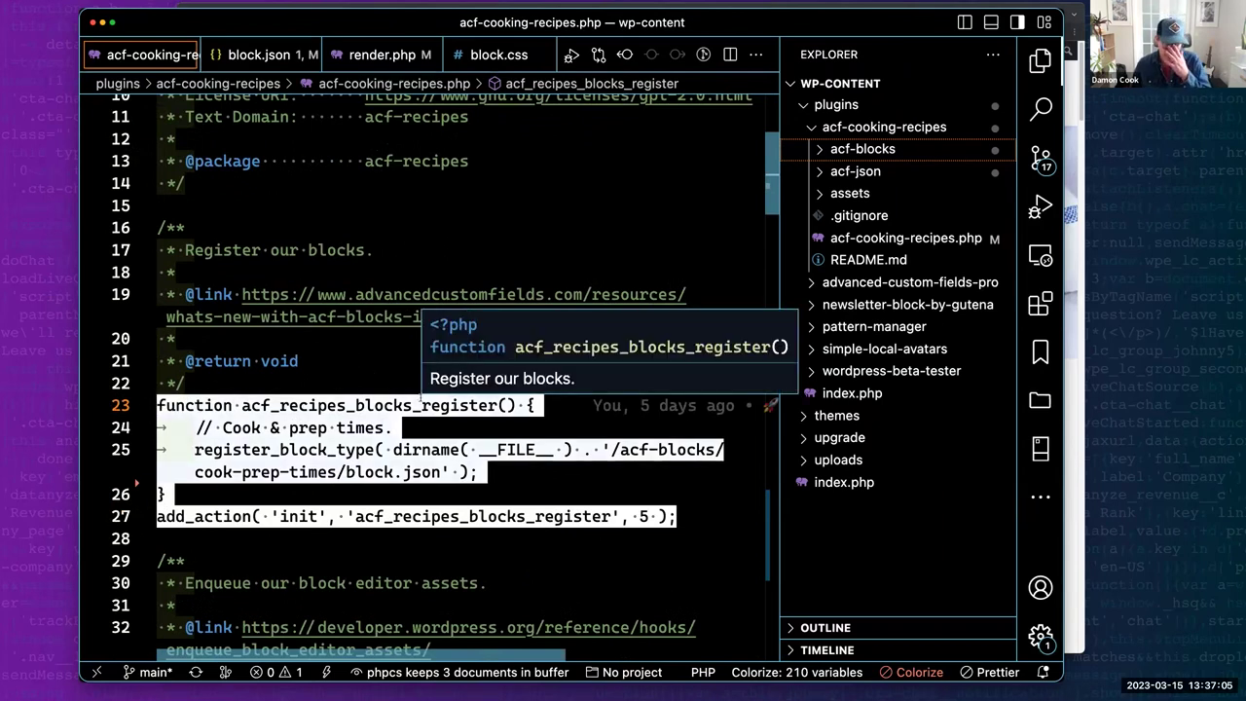
{"action": "left_click", "coordinate": [317, 516]}
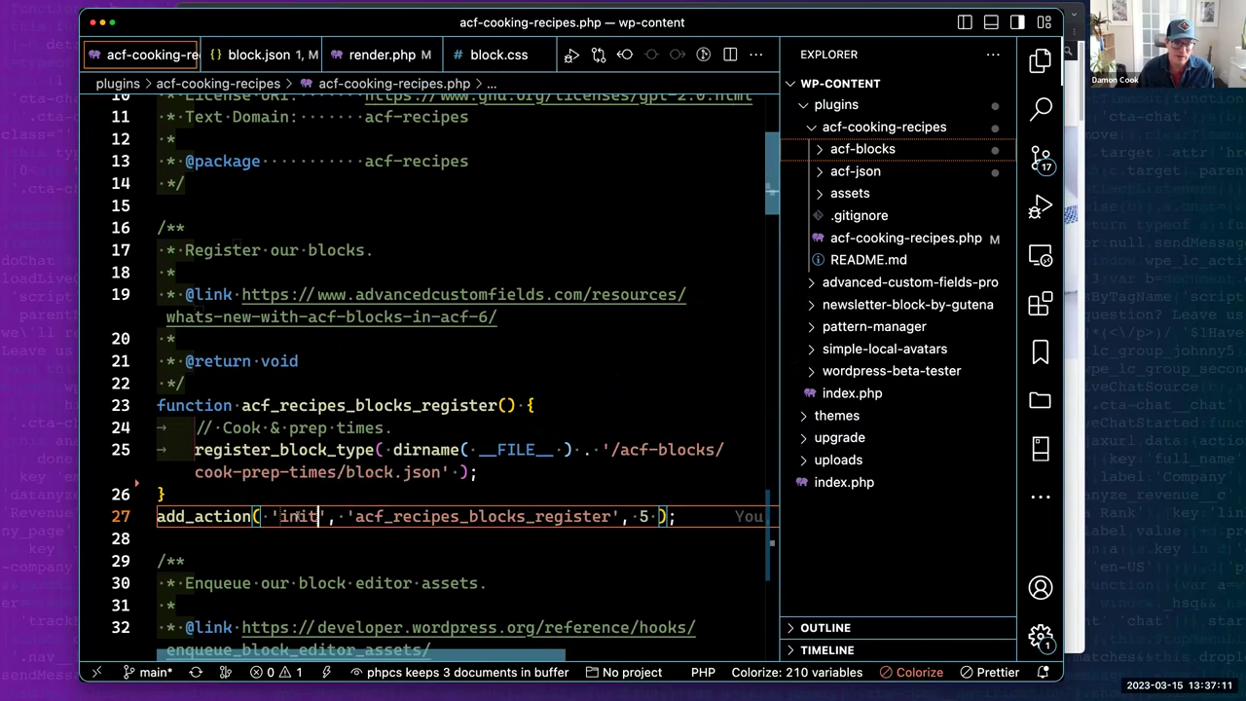
{"action": "double_click", "coordinate": [298, 516]}
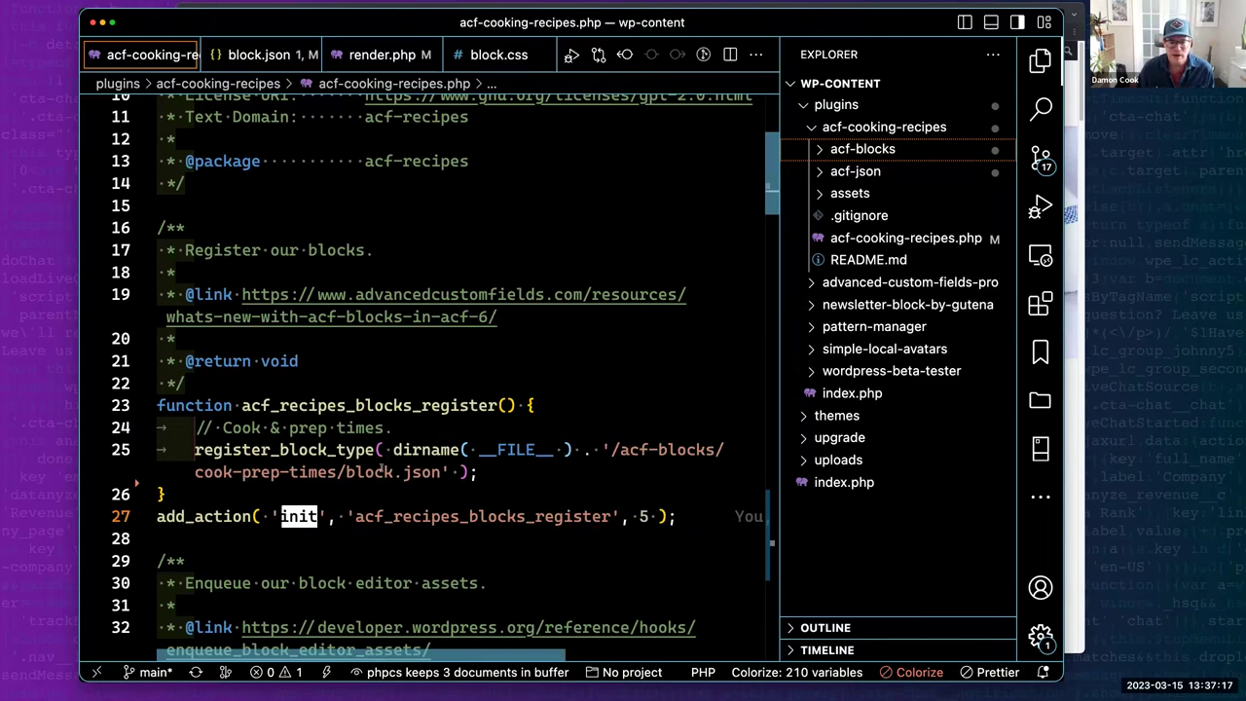
Expand the cook-prep-times folder to list block.css, block.json and render.php, and inspect register_block_type.
{"action": "left_click_drag", "start_coordinate": [438, 472], "coordinate": [346, 472]}
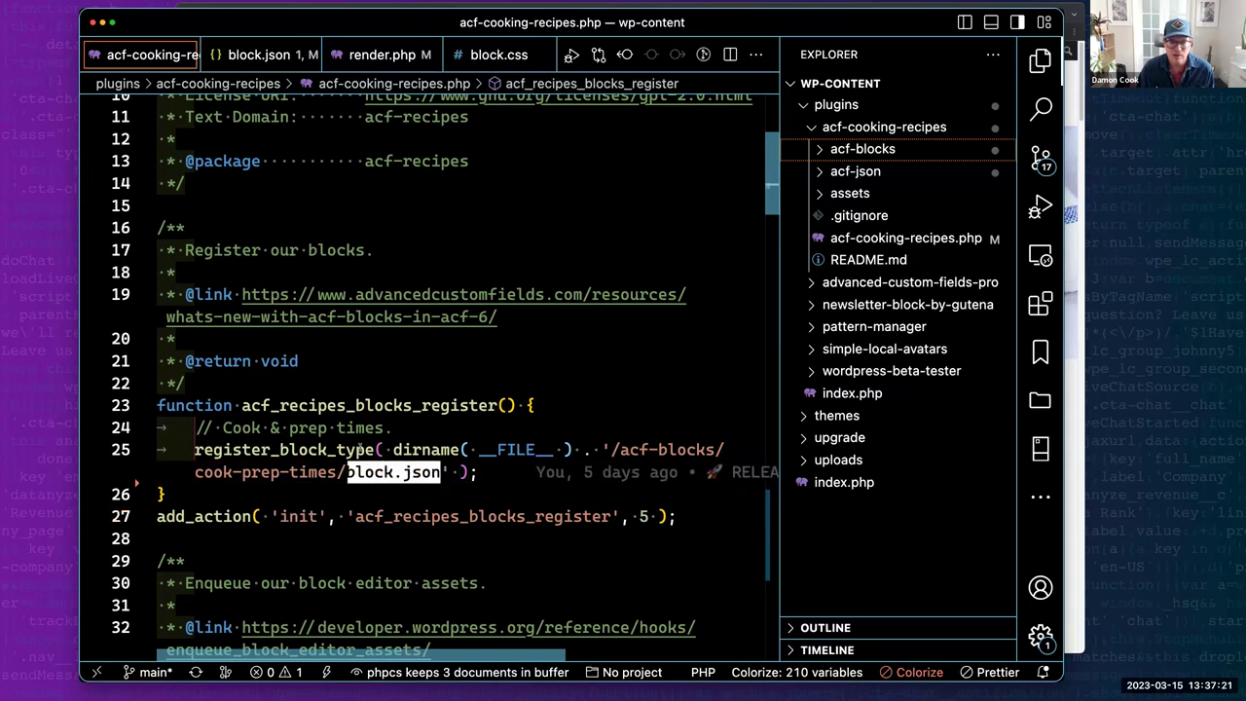
{"action": "left_click", "coordinate": [826, 150]}
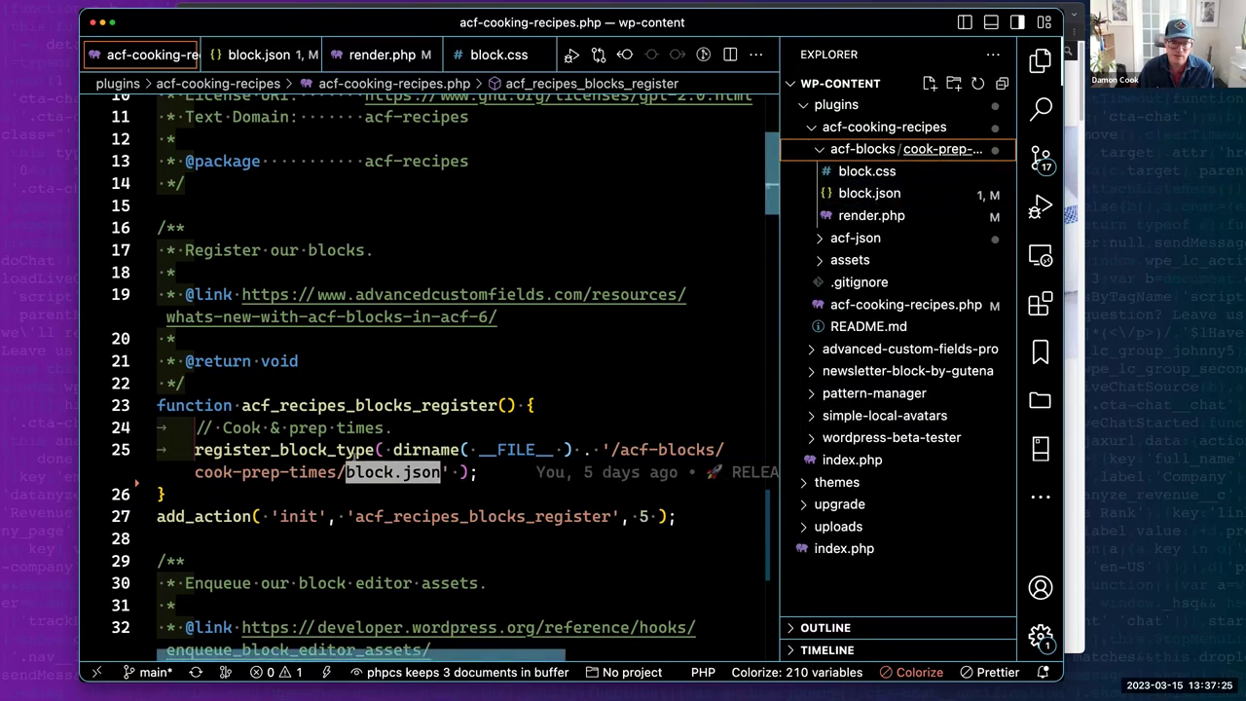
{"action": "left_click_drag", "start_coordinate": [373, 449], "coordinate": [195, 450]}
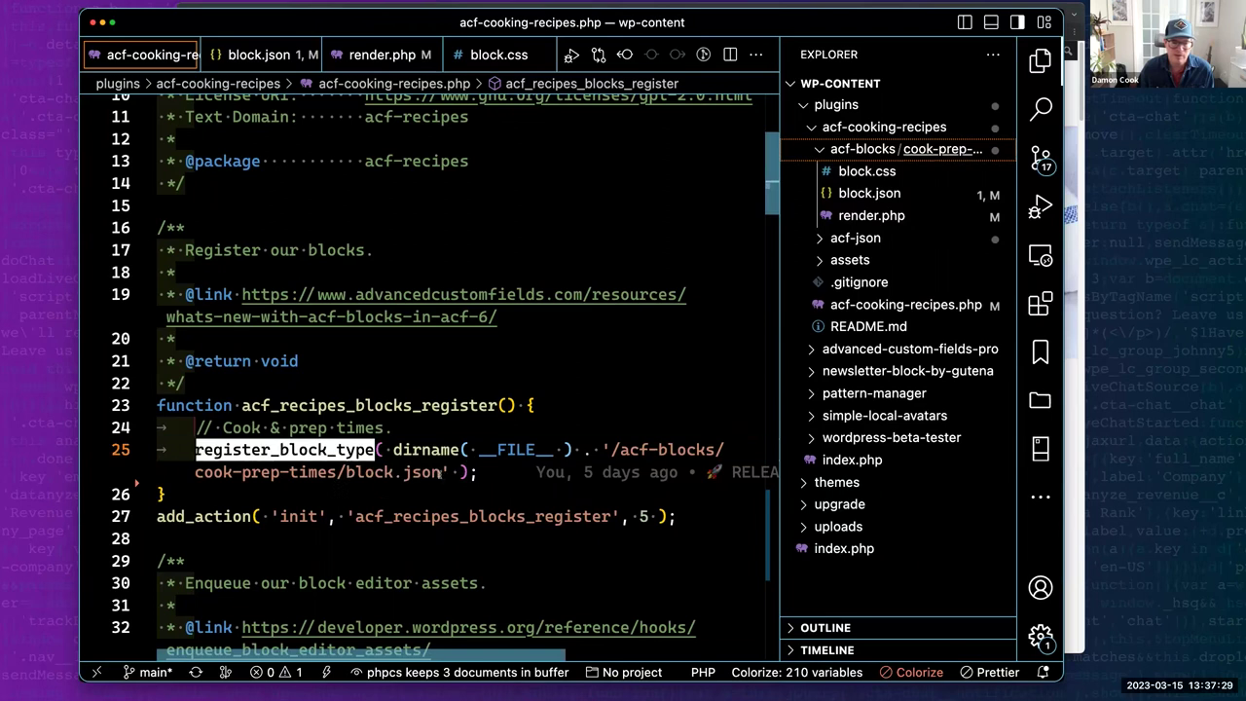
{"action": "left_click", "coordinate": [444, 472]}
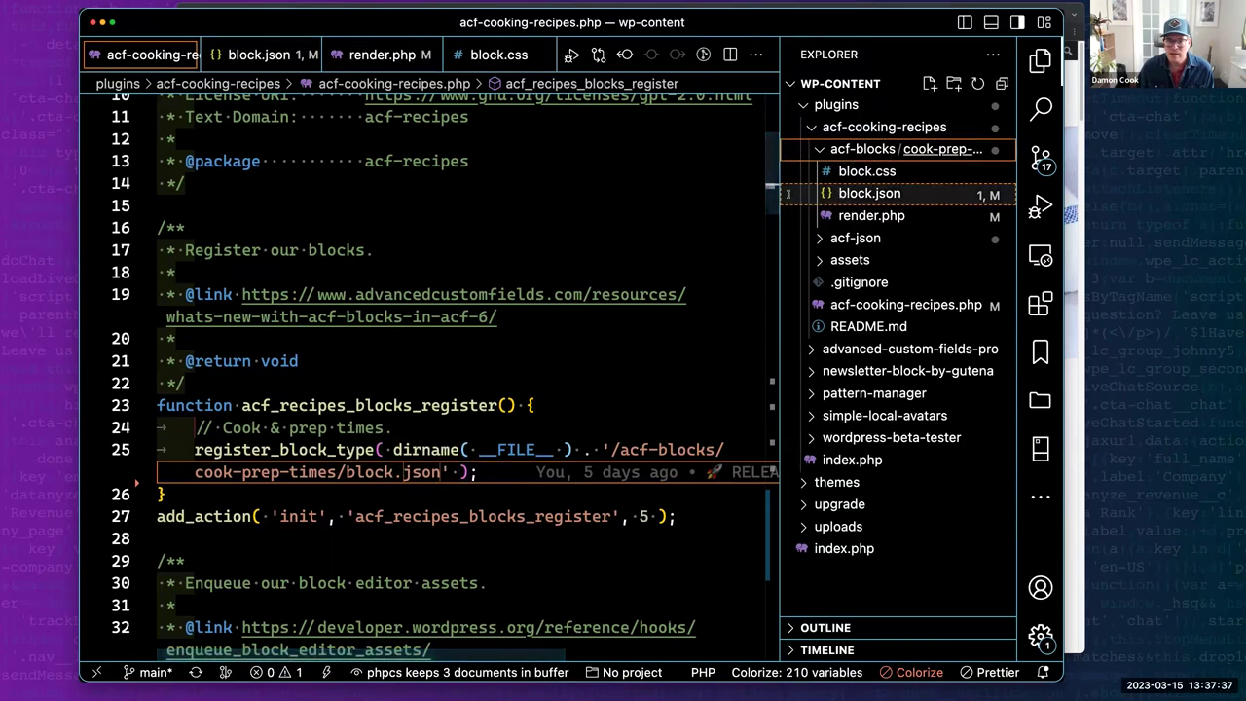
Open the cook-prep-times block.json and inspect its $schema and apiVersion lines.
{"action": "left_click", "coordinate": [869, 193]}
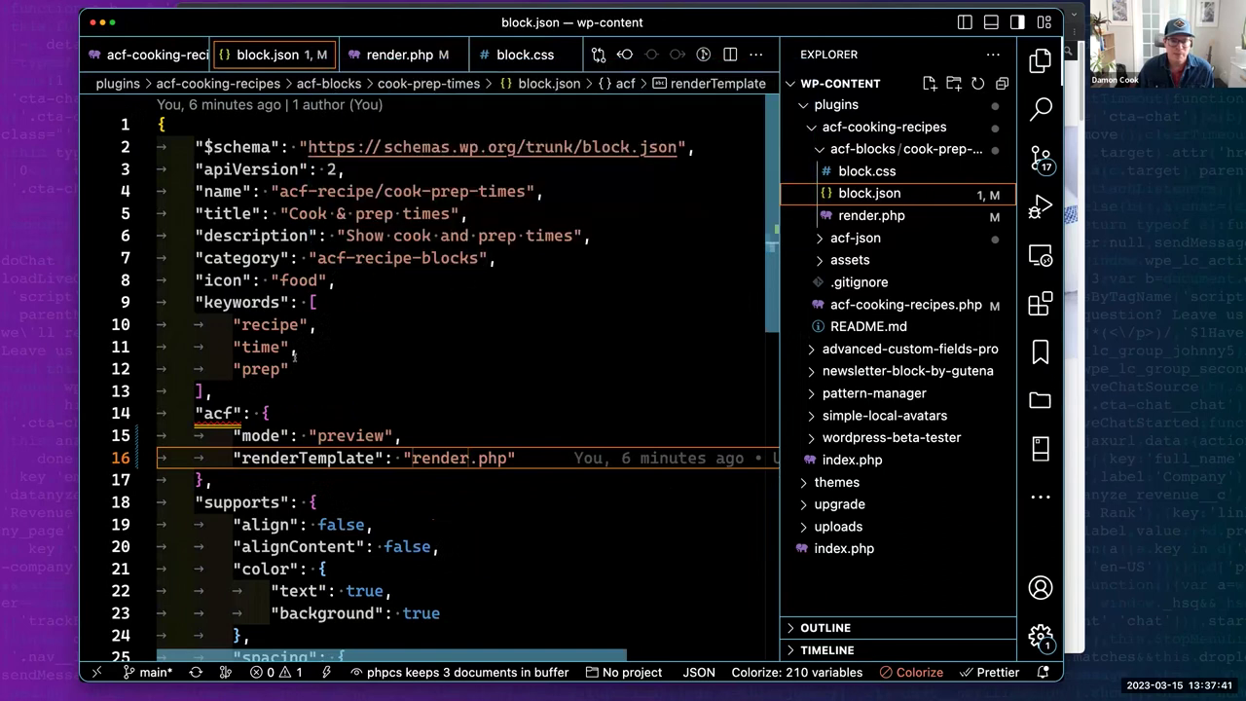
{"action": "scroll", "coordinate": [294, 356], "scroll_direction": "down", "scroll_amount": 2}
{"action": "scroll", "coordinate": [292, 368], "scroll_direction": "up", "scroll_amount": 2}
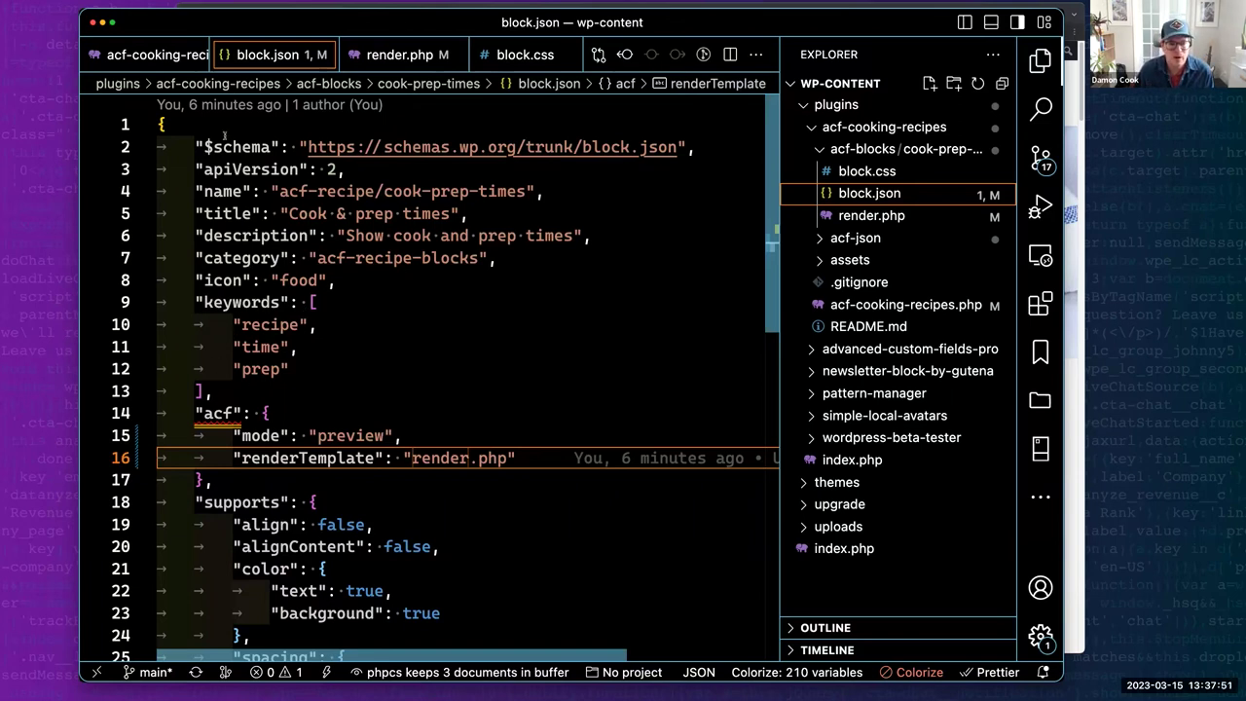
{"action": "left_click", "coordinate": [240, 147]}
{"action": "mouse_move", "coordinate": [237, 169]}
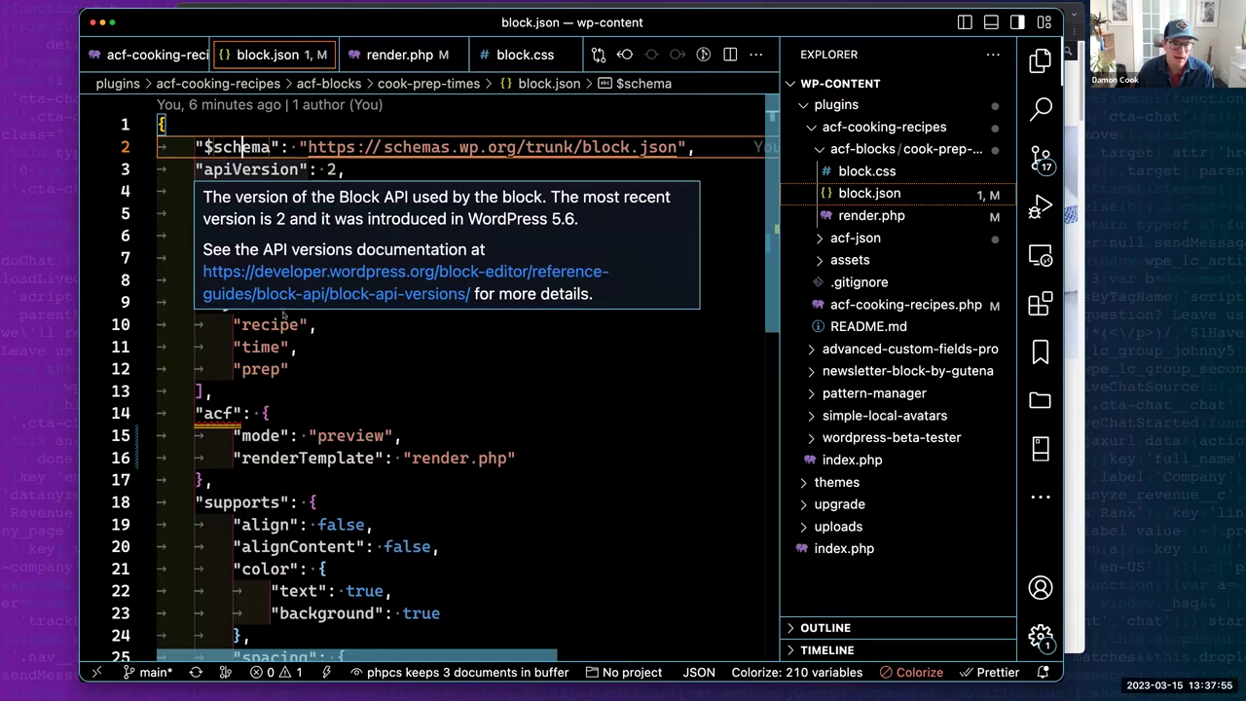
{"action": "left_click", "coordinate": [274, 392]}
{"action": "scroll", "coordinate": [226, 473], "scroll_direction": "down", "scroll_amount": 2}
{"action": "scroll", "coordinate": [226, 473], "scroll_direction": "down", "scroll_amount": 1}
{"action": "scroll", "coordinate": [243, 390], "scroll_direction": "up", "scroll_amount": 5}
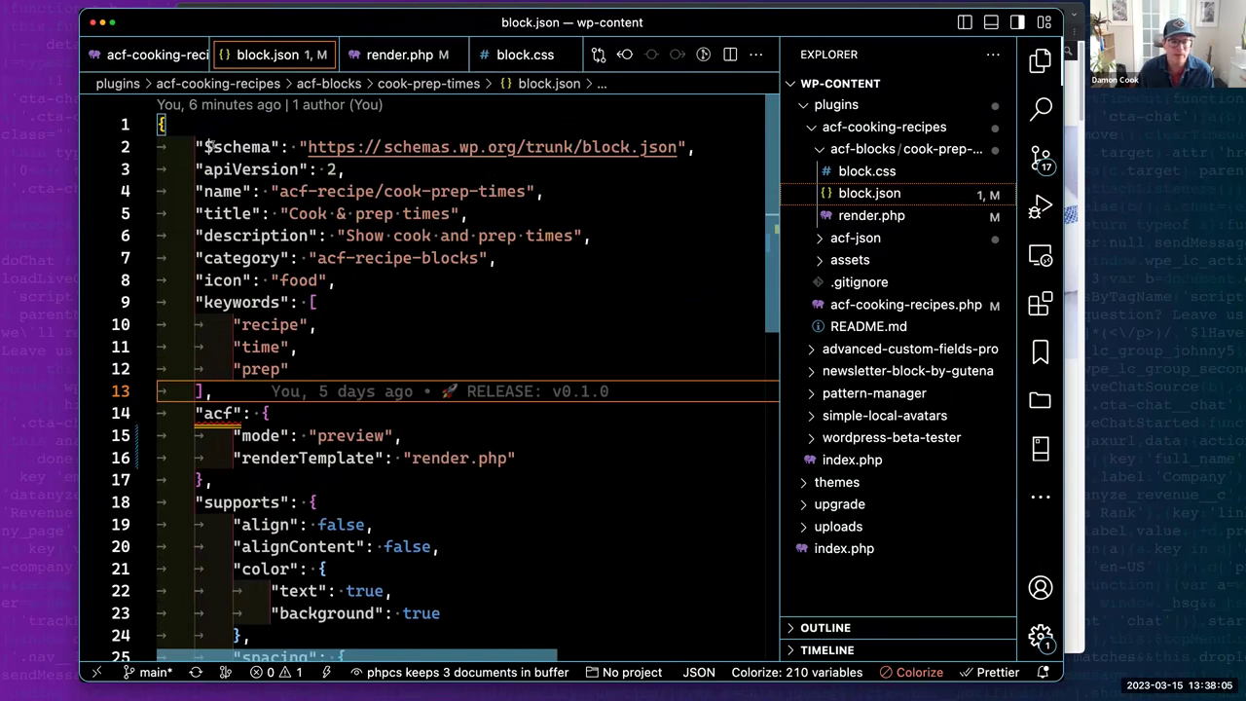
{"action": "left_click_drag", "start_coordinate": [212, 146], "coordinate": [265, 146]}
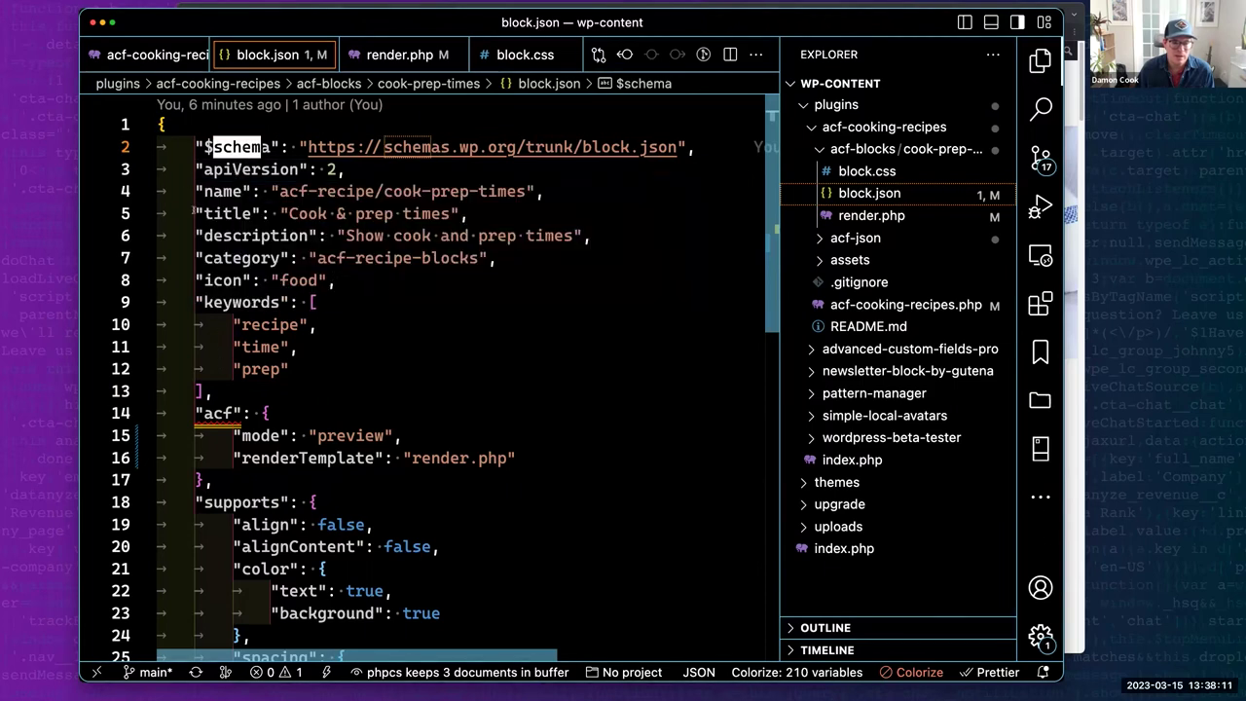
{"action": "triple_click", "coordinate": [164, 146]}
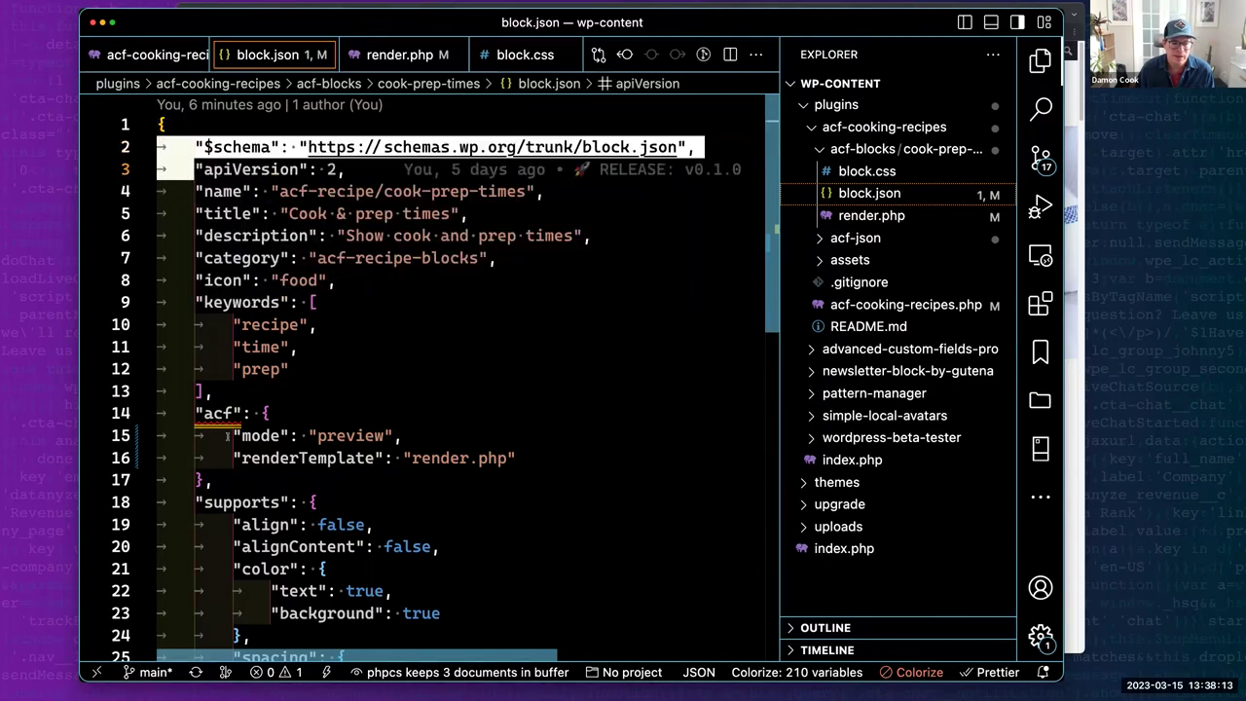
Select the acf settings object and go to the "preview" mode value on line 15.
{"action": "left_click_drag", "start_coordinate": [227, 482], "coordinate": [158, 413]}
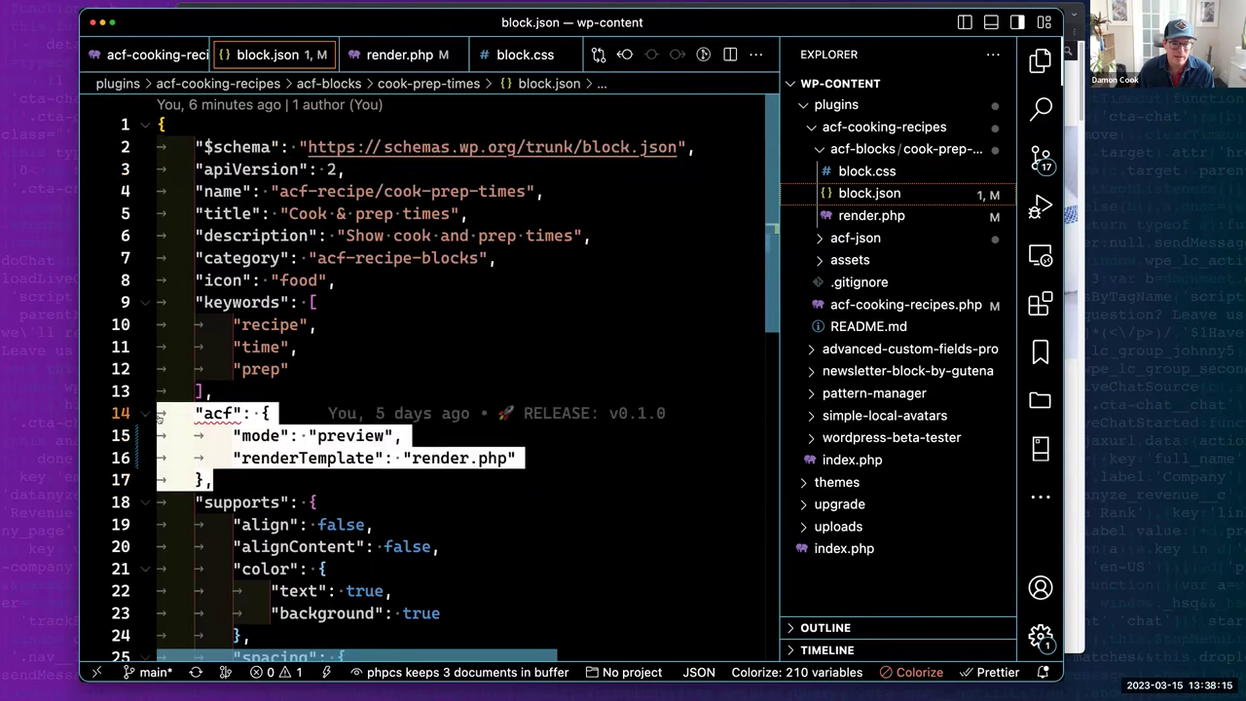
{"action": "scroll", "coordinate": [303, 280], "scroll_direction": "down", "scroll_amount": 1}
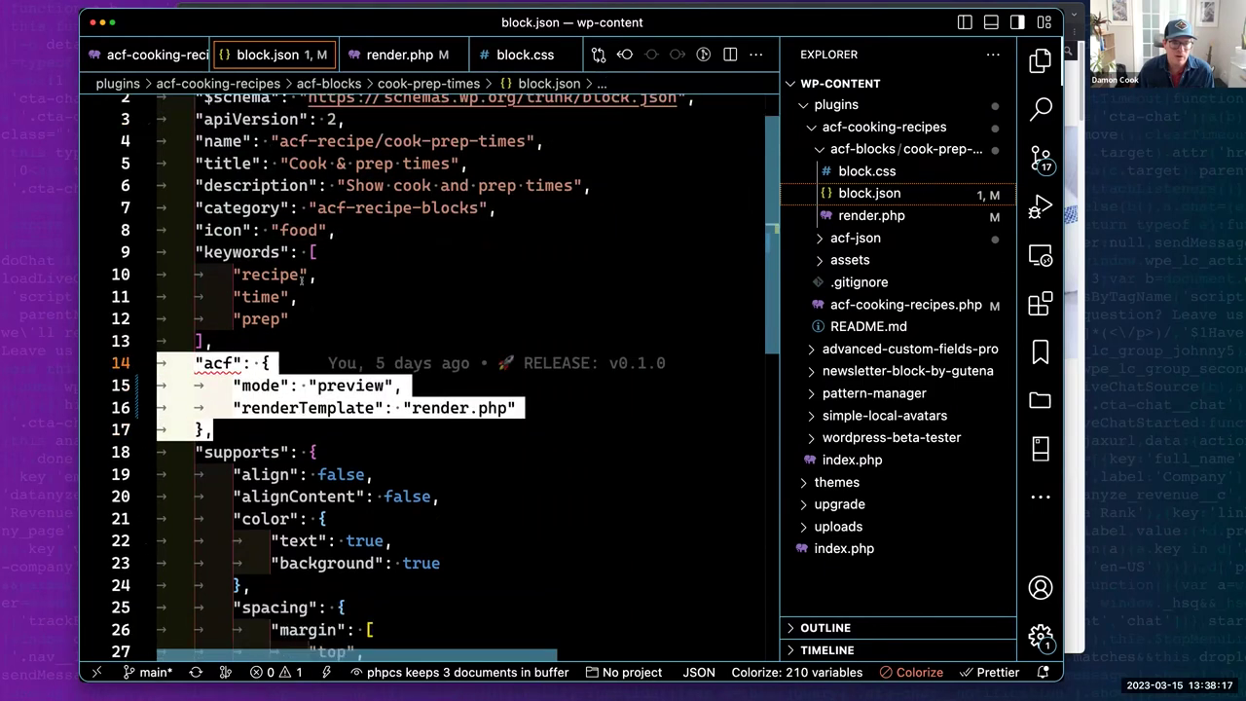
{"action": "left_click_drag", "start_coordinate": [227, 432], "coordinate": [195, 363]}
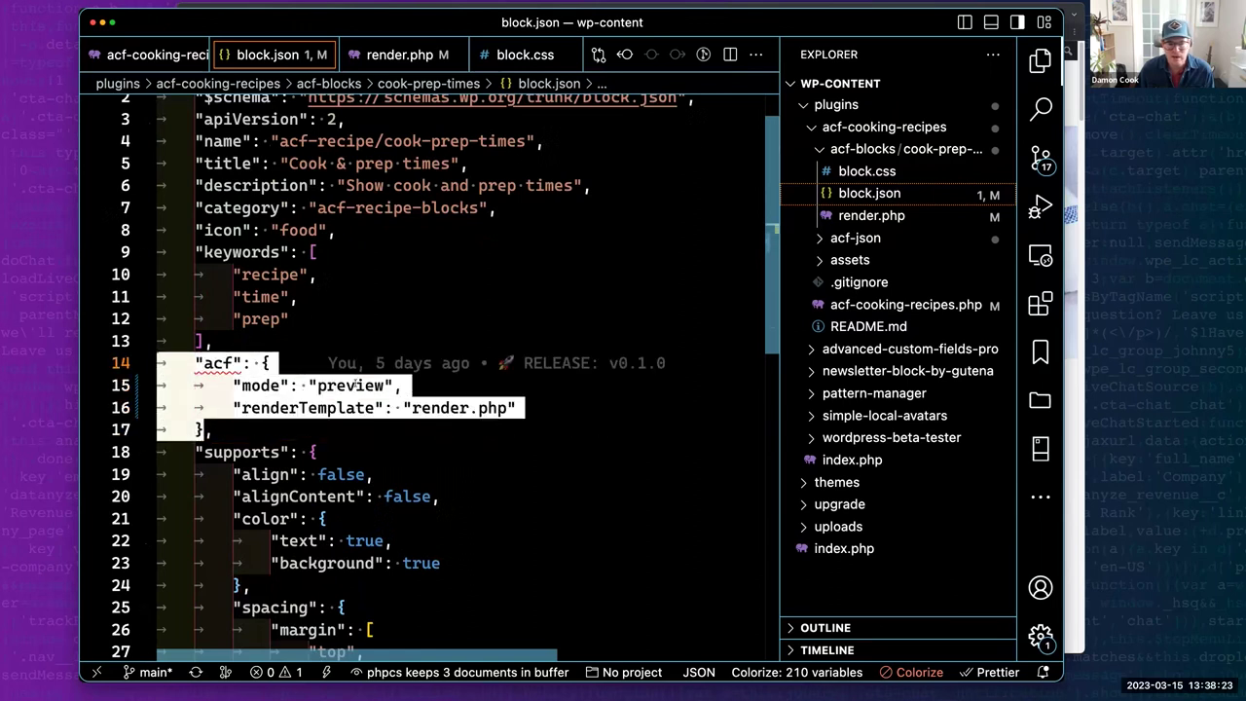
{"action": "left_click", "coordinate": [440, 408]}
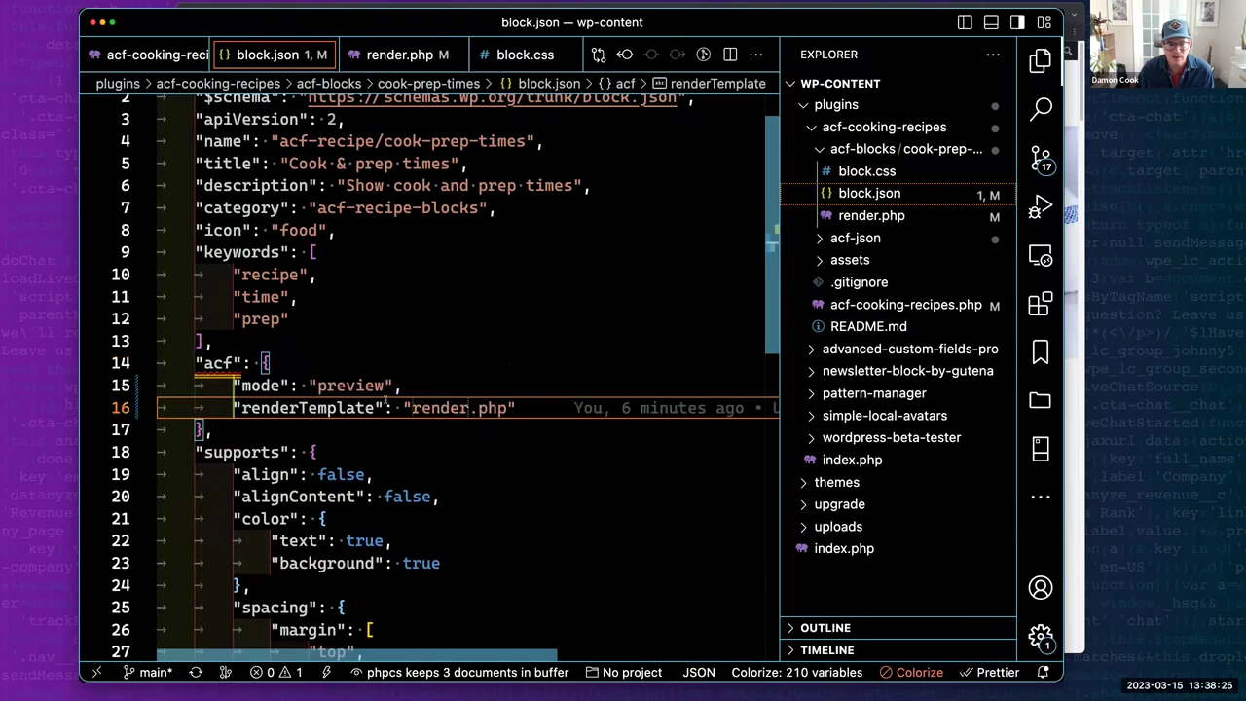
{"action": "left_click", "coordinate": [364, 385]}
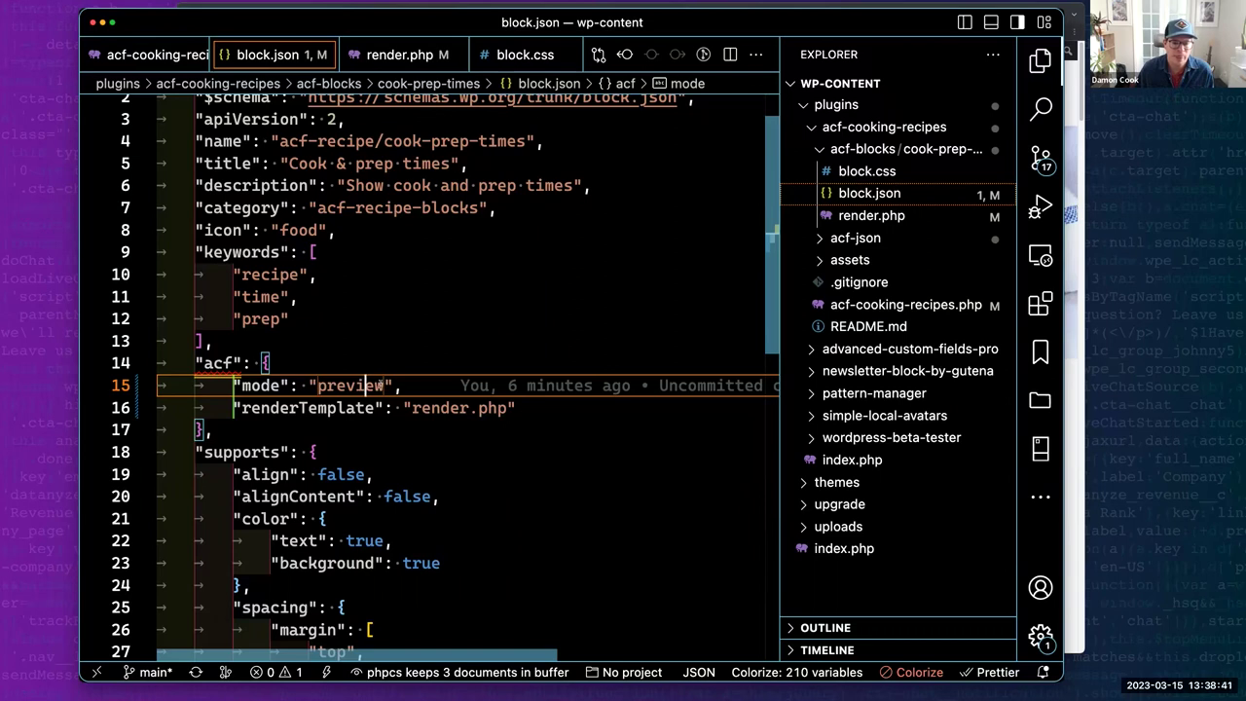
Select all three entries of the style array on line 33 of block.json.
{"action": "left_click_drag", "start_coordinate": [386, 386], "coordinate": [317, 385]}
{"action": "scroll", "coordinate": [316, 385], "scroll_direction": "down", "scroll_amount": 2}
{"action": "scroll", "coordinate": [316, 386], "scroll_direction": "down", "scroll_amount": 2}
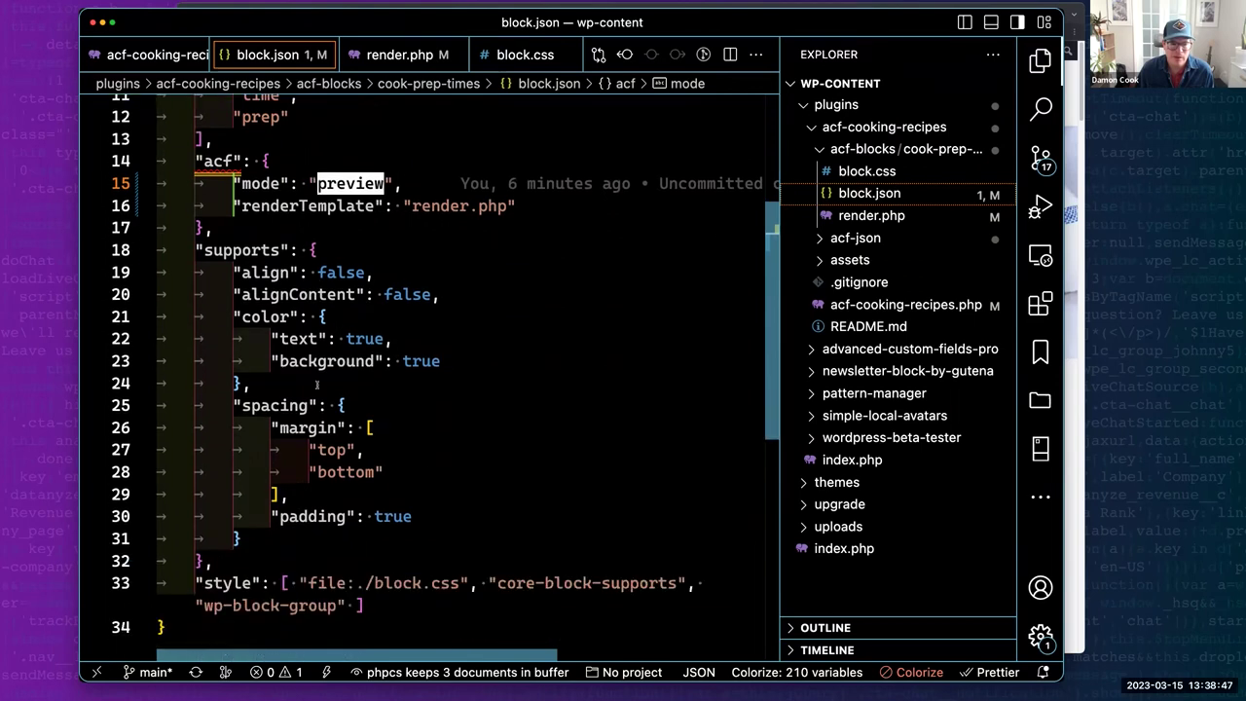
{"action": "left_click_drag", "start_coordinate": [382, 607], "coordinate": [196, 584]}
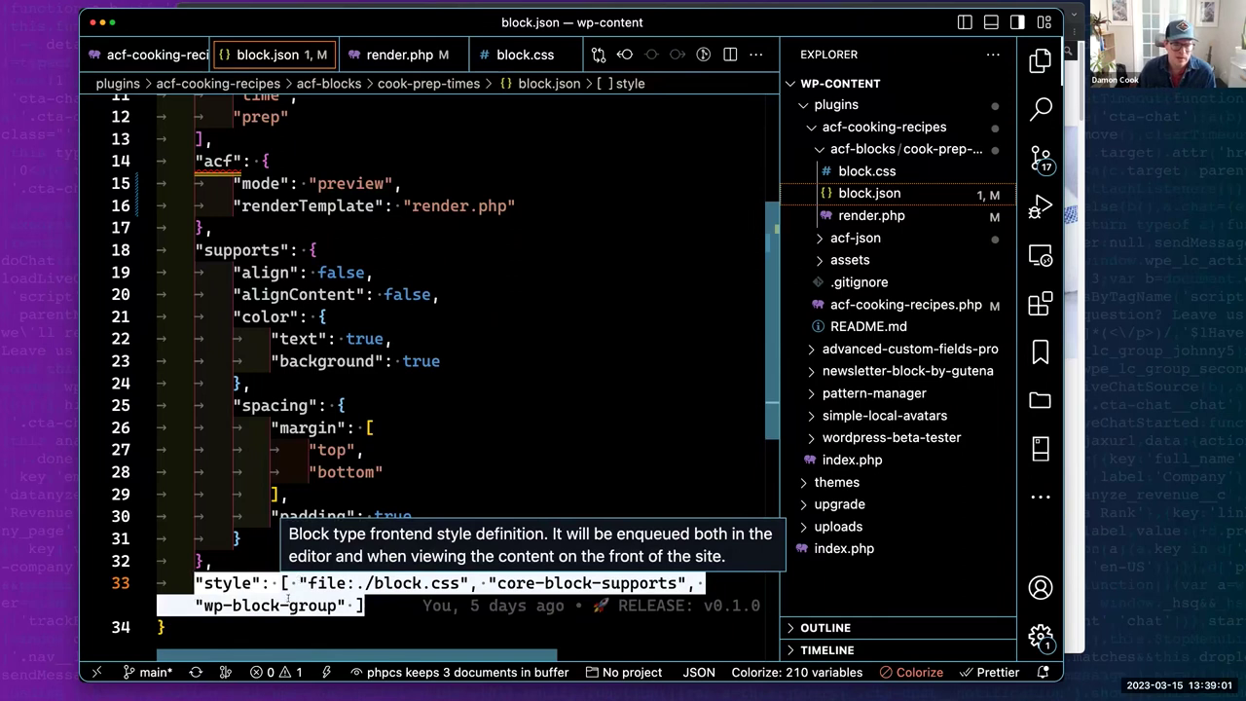
{"action": "left_click", "coordinate": [300, 582]}
{"action": "left_click_drag", "start_coordinate": [300, 582], "coordinate": [346, 605]}
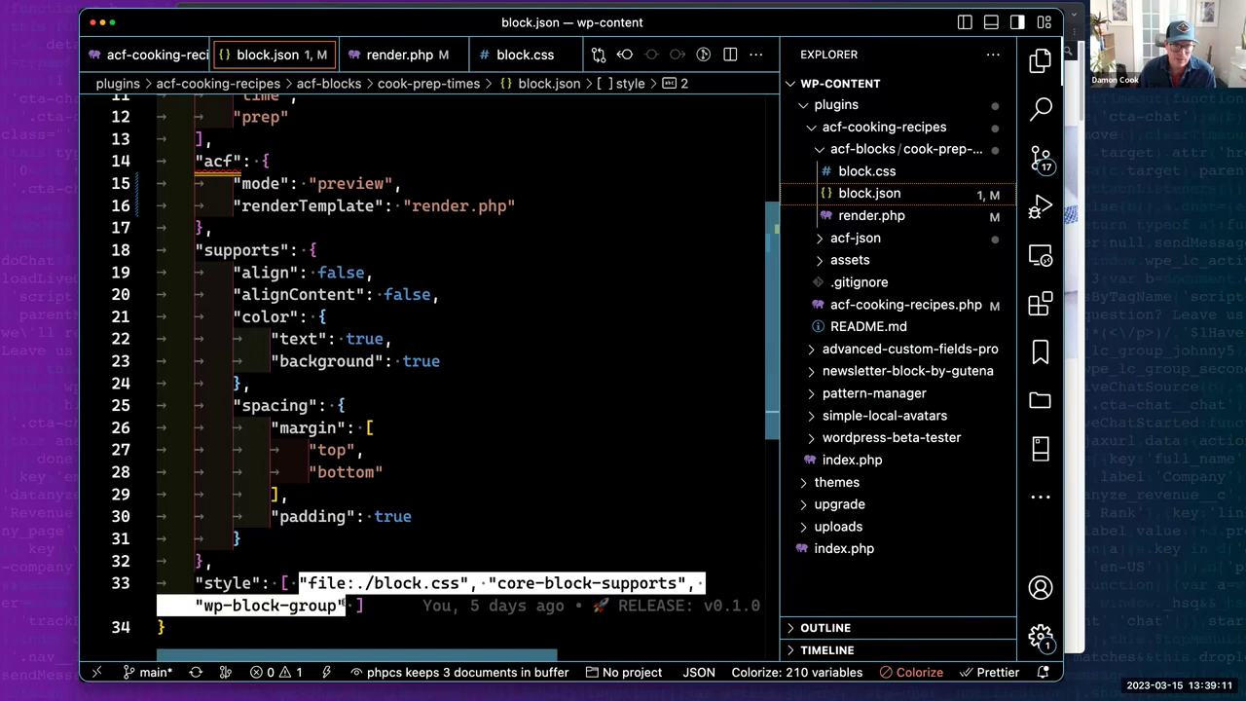
{"action": "left_click", "coordinate": [331, 582]}
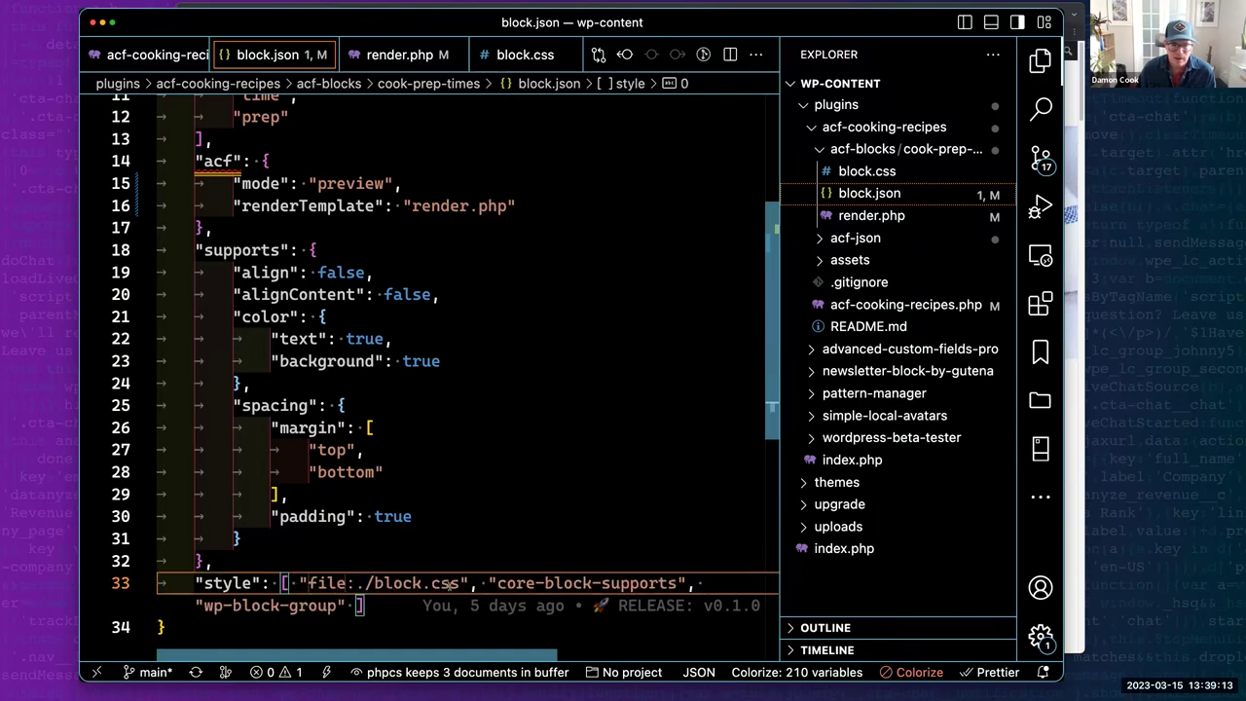
Highlight file:./block.css, core-block-supports and wp-block-group in turn, then open render.php.
{"action": "left_click_drag", "start_coordinate": [459, 582], "coordinate": [376, 582]}
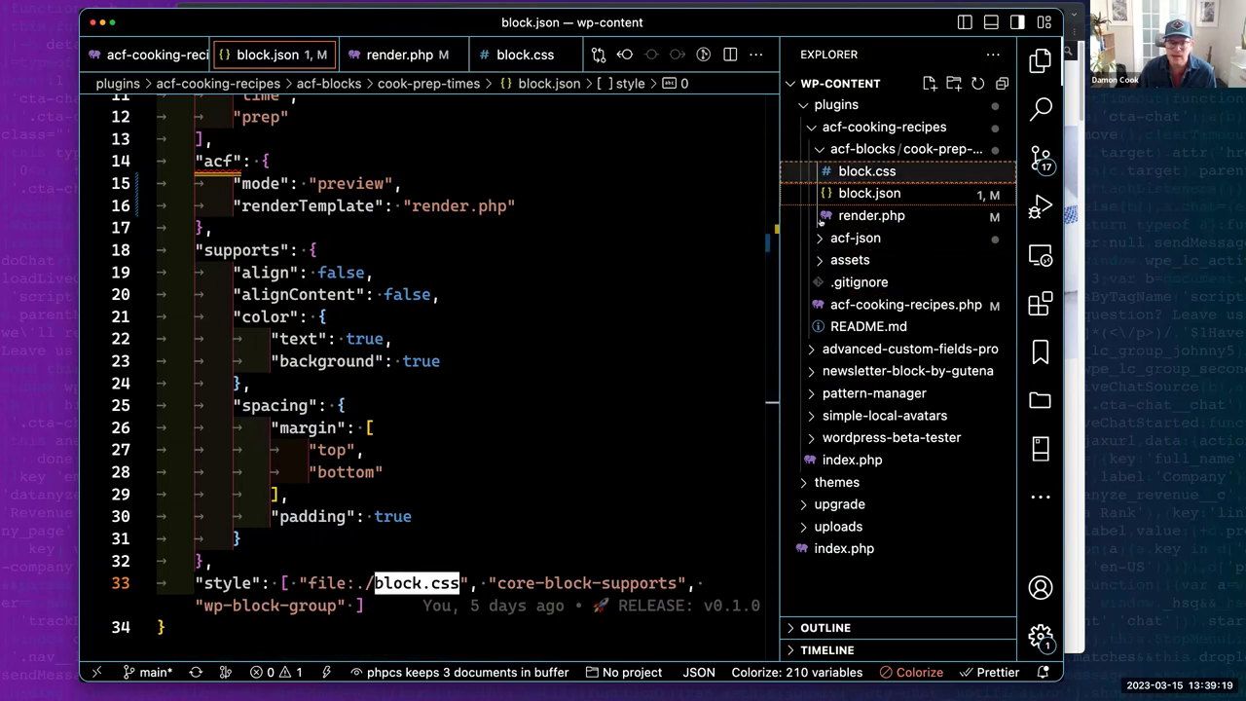
{"action": "left_click_drag", "start_coordinate": [491, 582], "coordinate": [676, 582]}
{"action": "left_click_drag", "start_coordinate": [337, 604], "coordinate": [204, 605]}
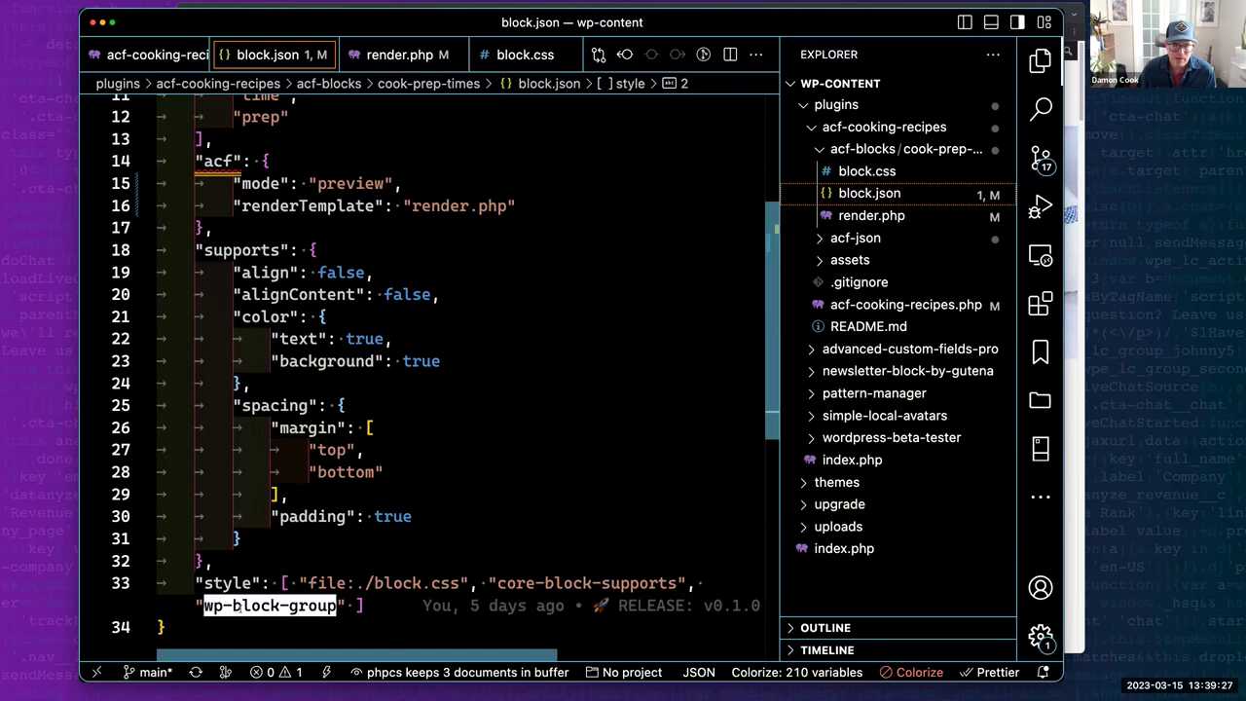
{"action": "left_click", "coordinate": [507, 582]}
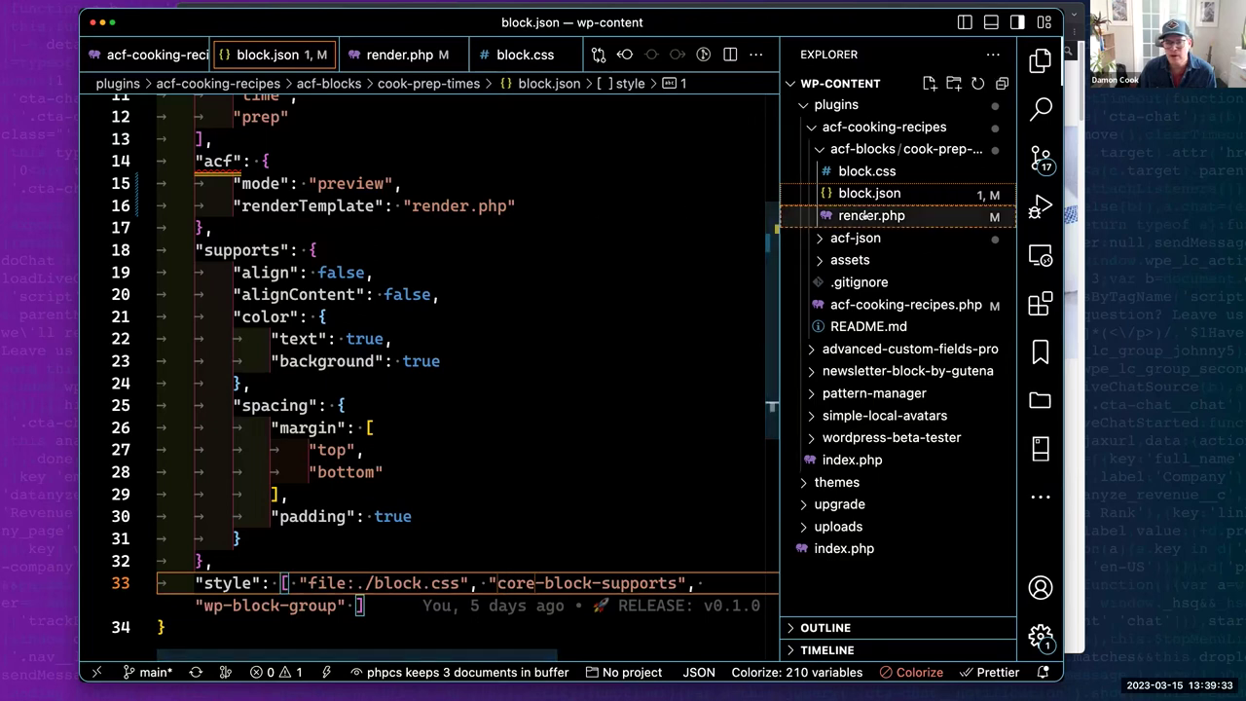
{"action": "left_click_drag", "start_coordinate": [336, 605], "coordinate": [271, 606]}
{"action": "left_click_drag", "start_coordinate": [677, 582], "coordinate": [496, 583]}
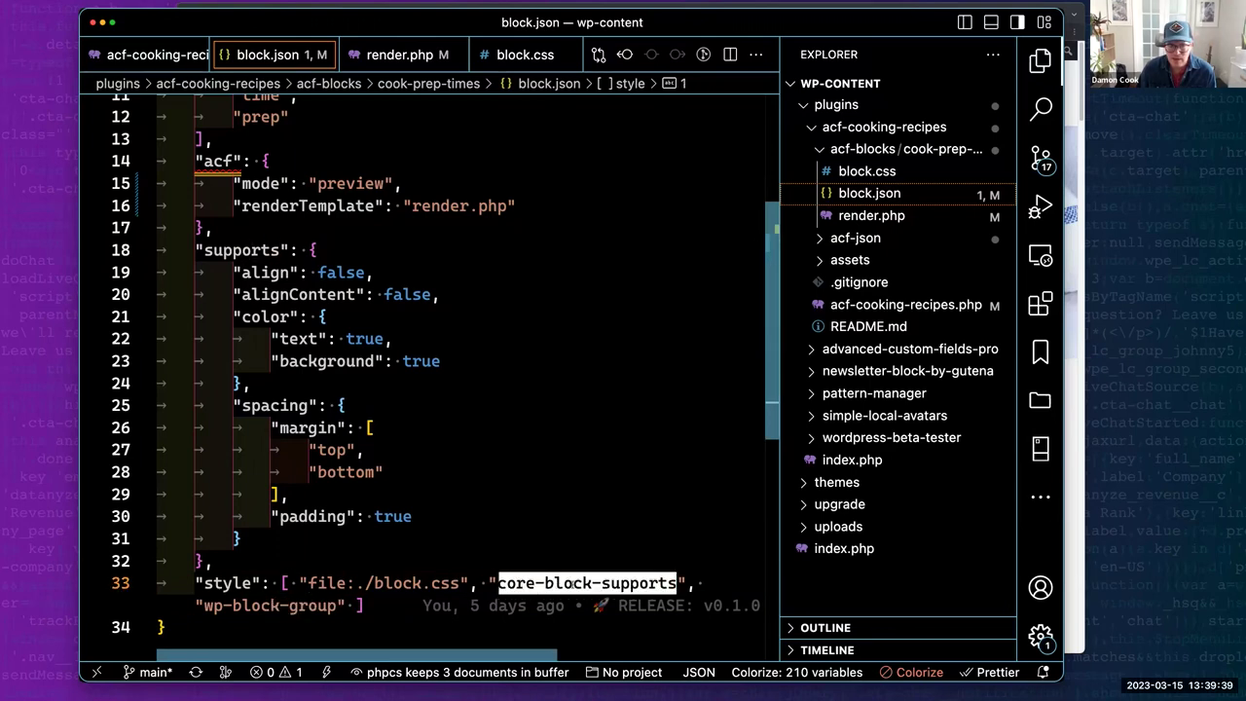
{"action": "left_click", "coordinate": [871, 215]}
Open block.css, select the is-vertical rule's three declarations on lines 6–8, then expand acf-json.
{"action": "scroll", "coordinate": [377, 282], "scroll_direction": "down", "scroll_amount": 4}
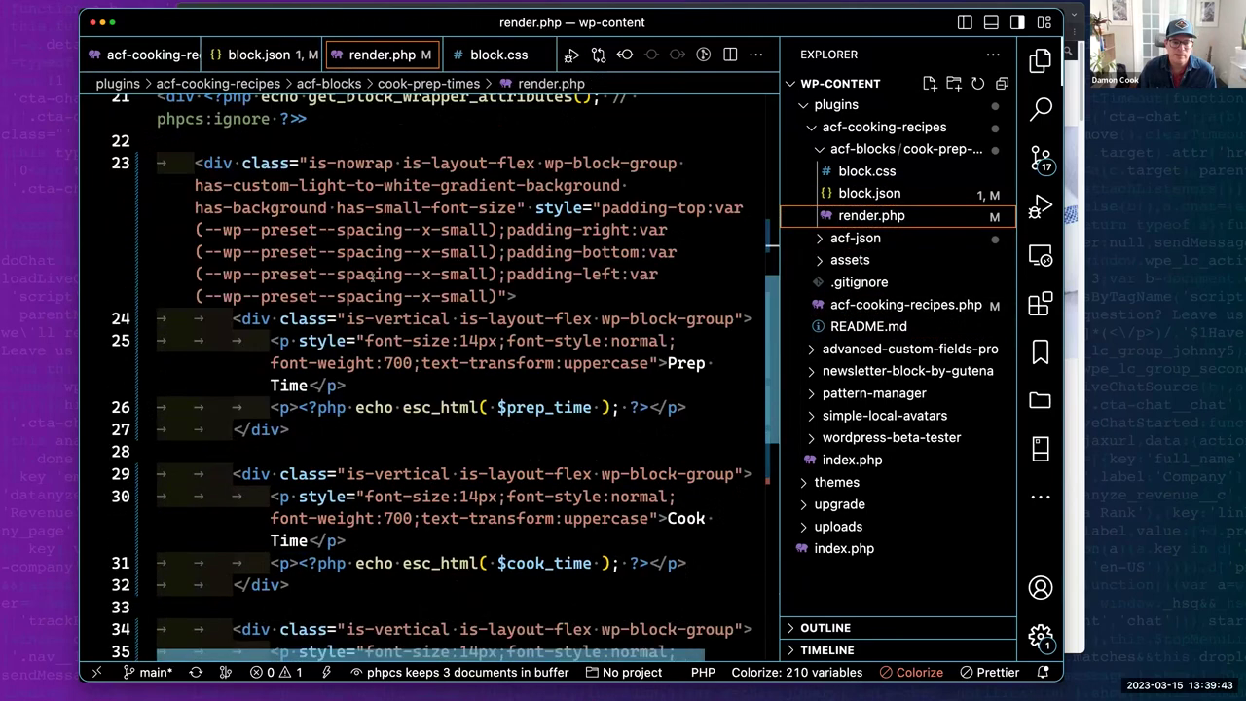
{"action": "scroll", "coordinate": [371, 280], "scroll_direction": "up", "scroll_amount": 2}
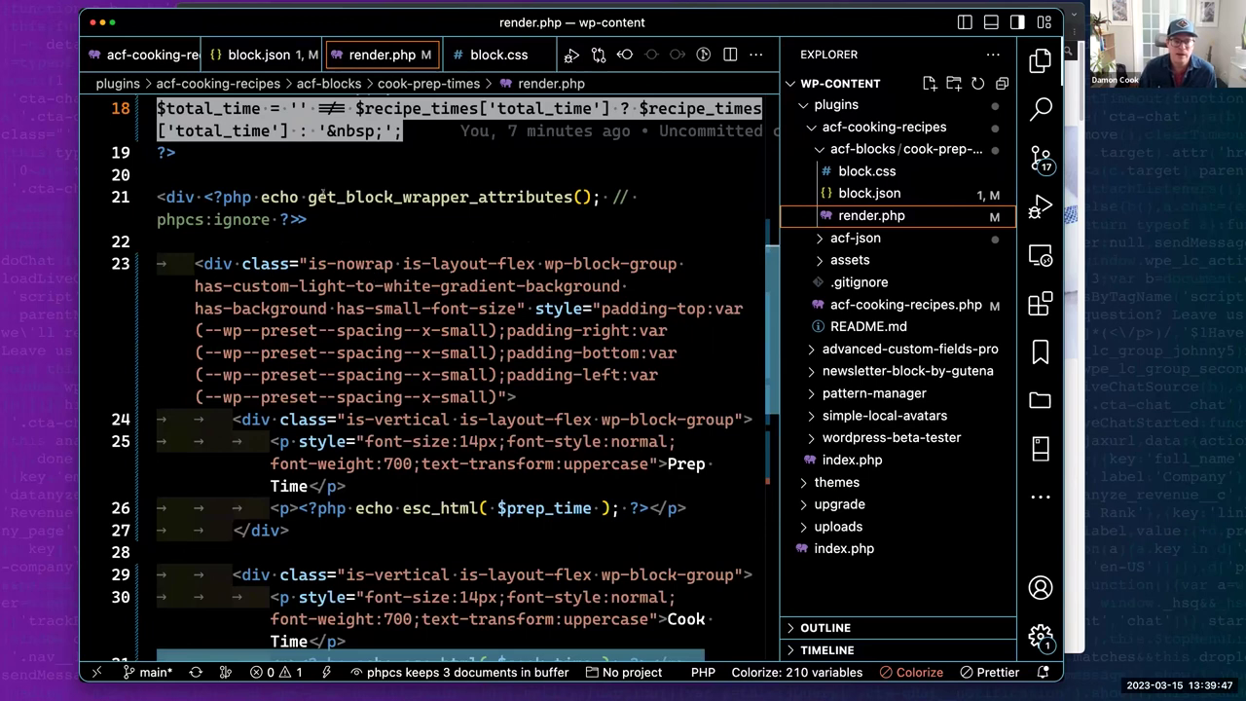
{"action": "left_click", "coordinate": [866, 170]}
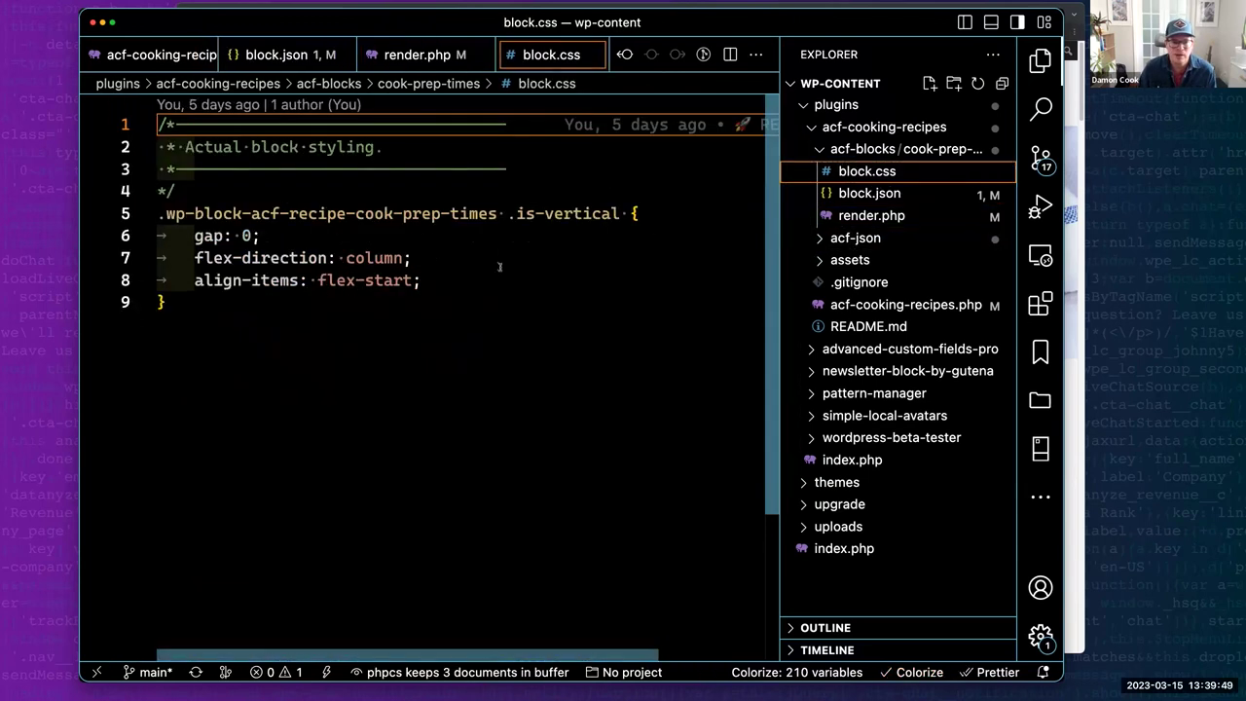
{"action": "left_click_drag", "start_coordinate": [421, 281], "coordinate": [173, 227]}
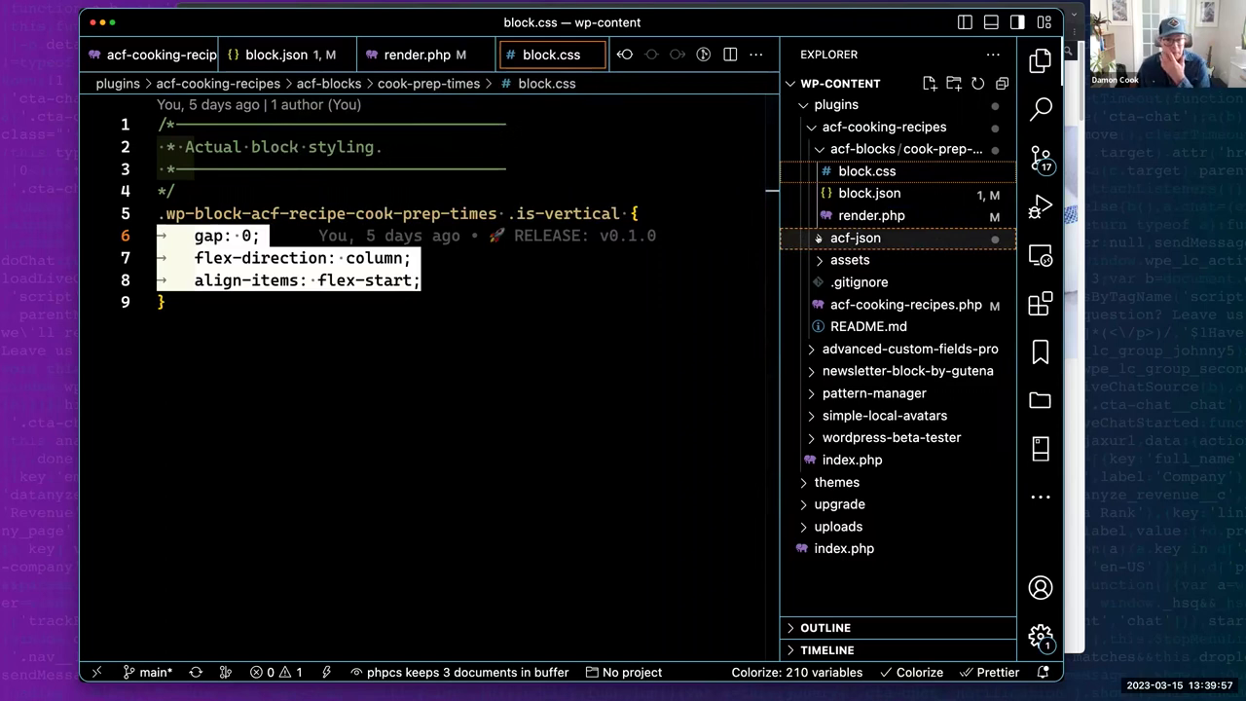
{"action": "left_click", "coordinate": [818, 237]}
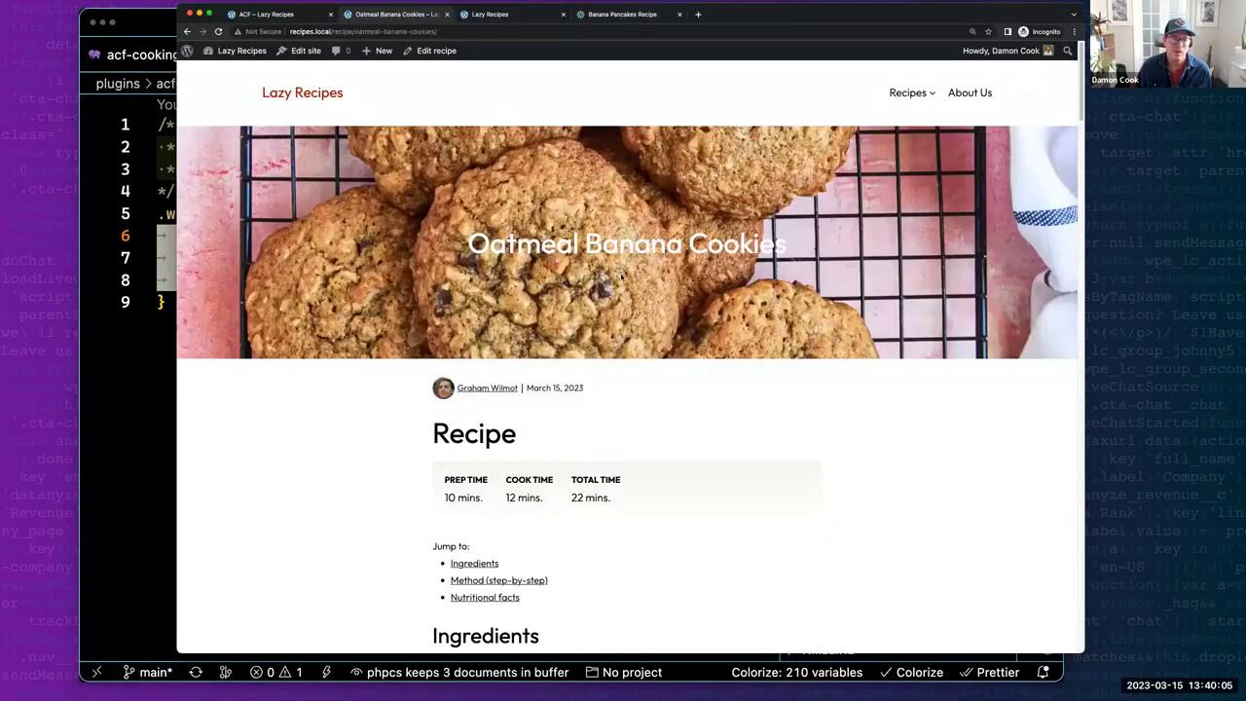
Go from the recipe site's Dashboard to the ACF Field Groups list.
{"action": "left_click", "coordinate": [281, 16]}
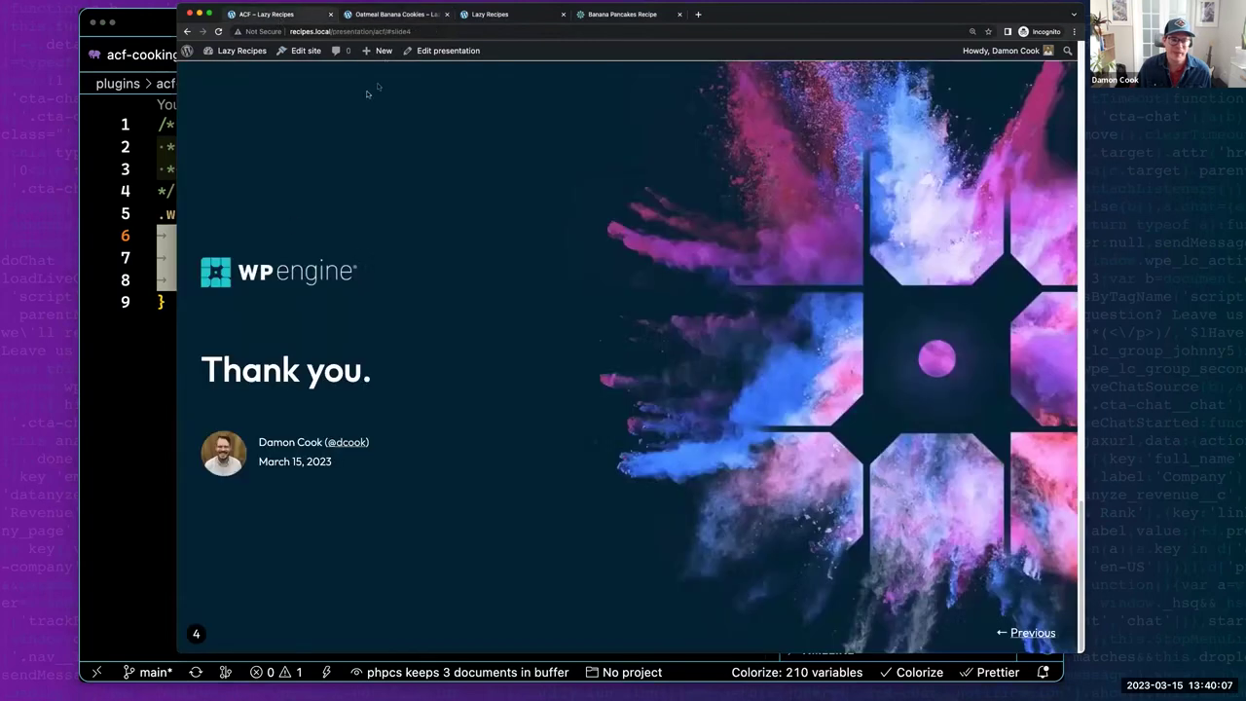
{"action": "left_click", "coordinate": [391, 14]}
{"action": "left_click", "coordinate": [224, 72]}
{"action": "mouse_move", "coordinate": [212, 403]}
{"action": "left_click", "coordinate": [294, 406]}
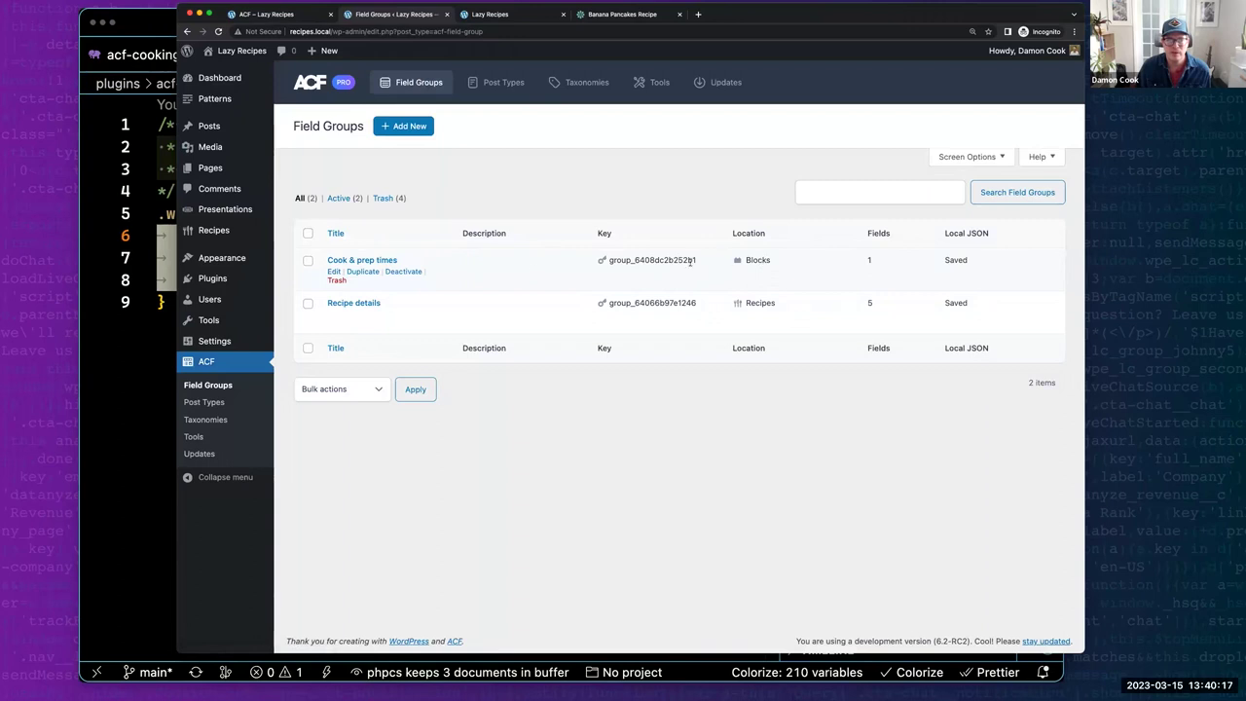
Open Cook & prep times and expand its field to show Prep, Cook and Total time.
{"action": "left_click", "coordinate": [359, 260]}
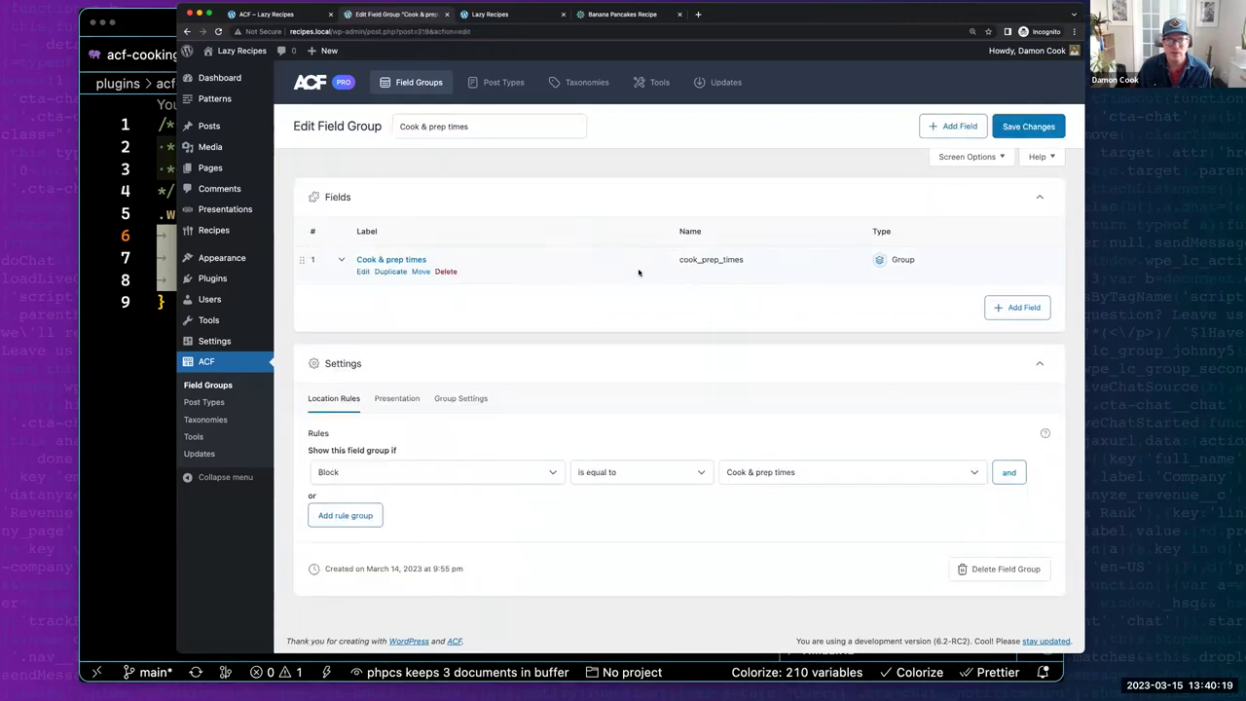
{"action": "left_click", "coordinate": [362, 272]}
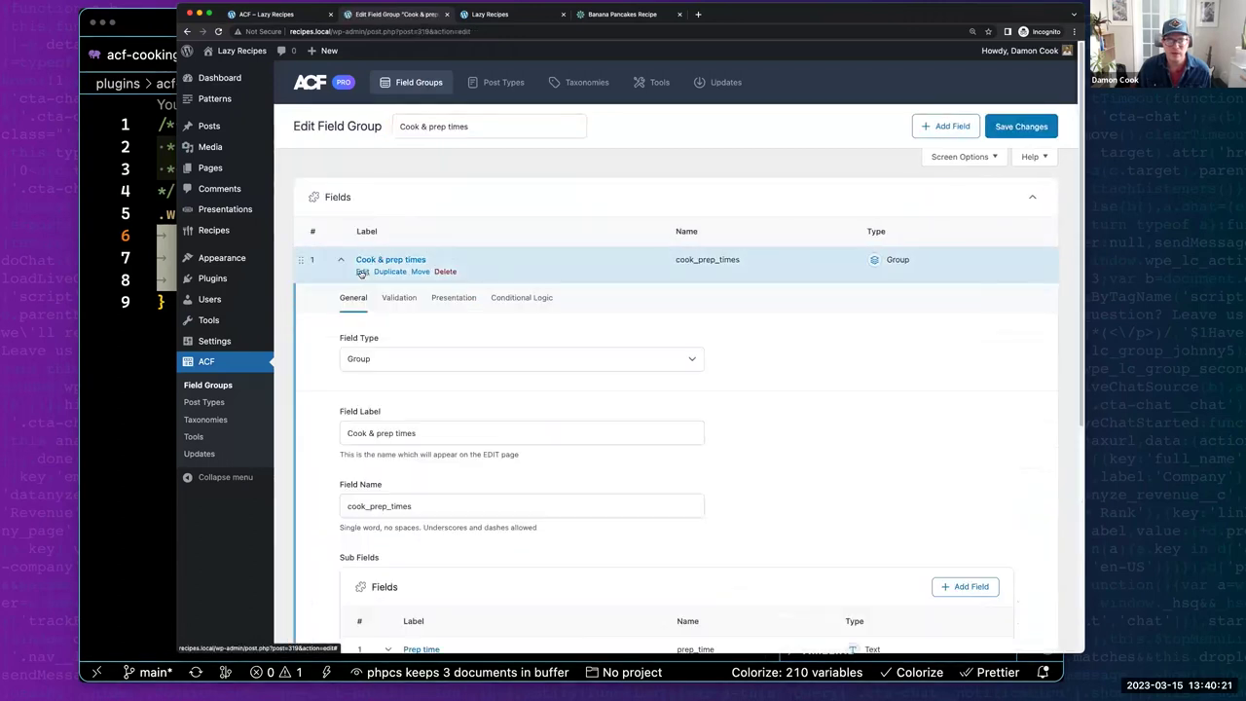
{"action": "scroll", "coordinate": [380, 389], "scroll_direction": "down", "scroll_amount": 5}
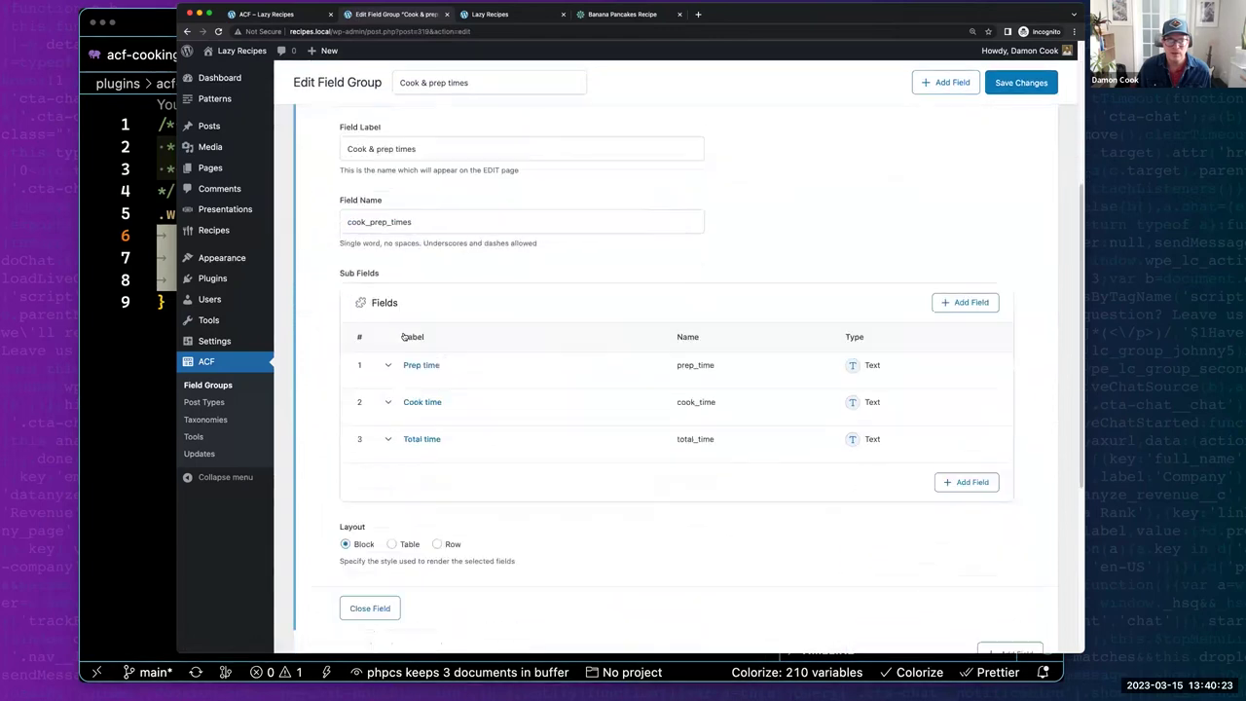
{"action": "scroll", "coordinate": [385, 418], "scroll_direction": "down", "scroll_amount": 3}
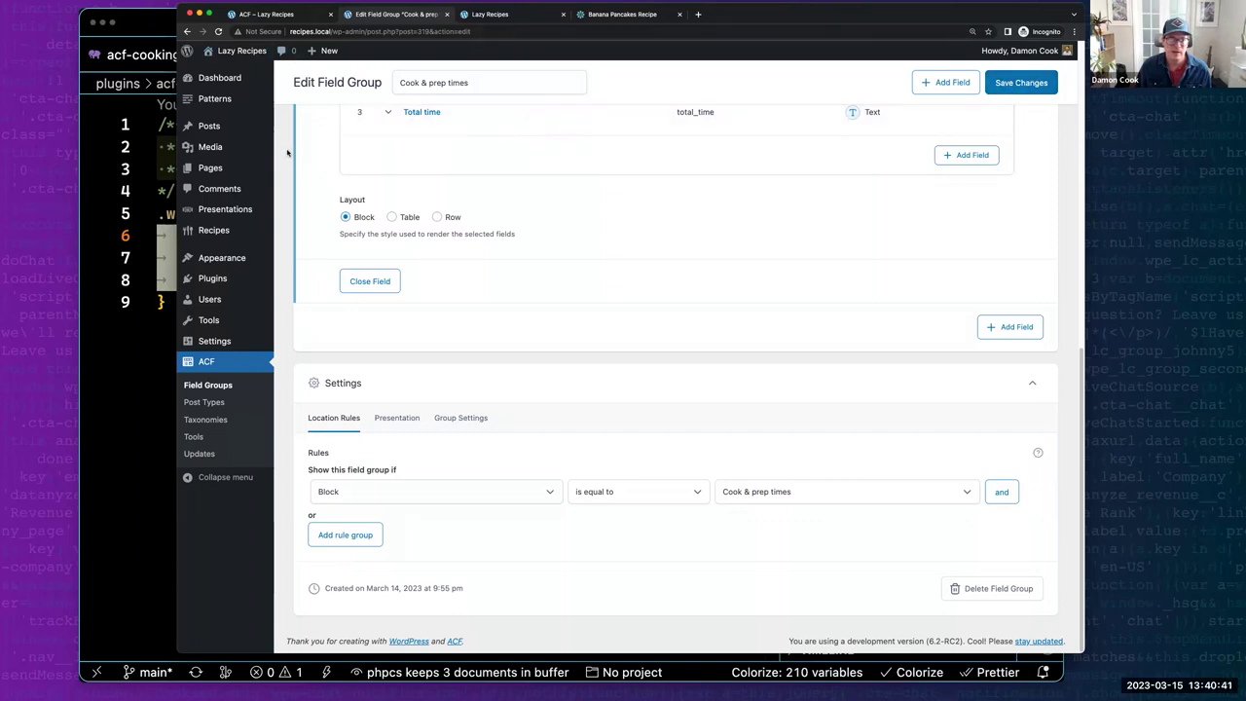
{"action": "left_click", "coordinate": [159, 19]}
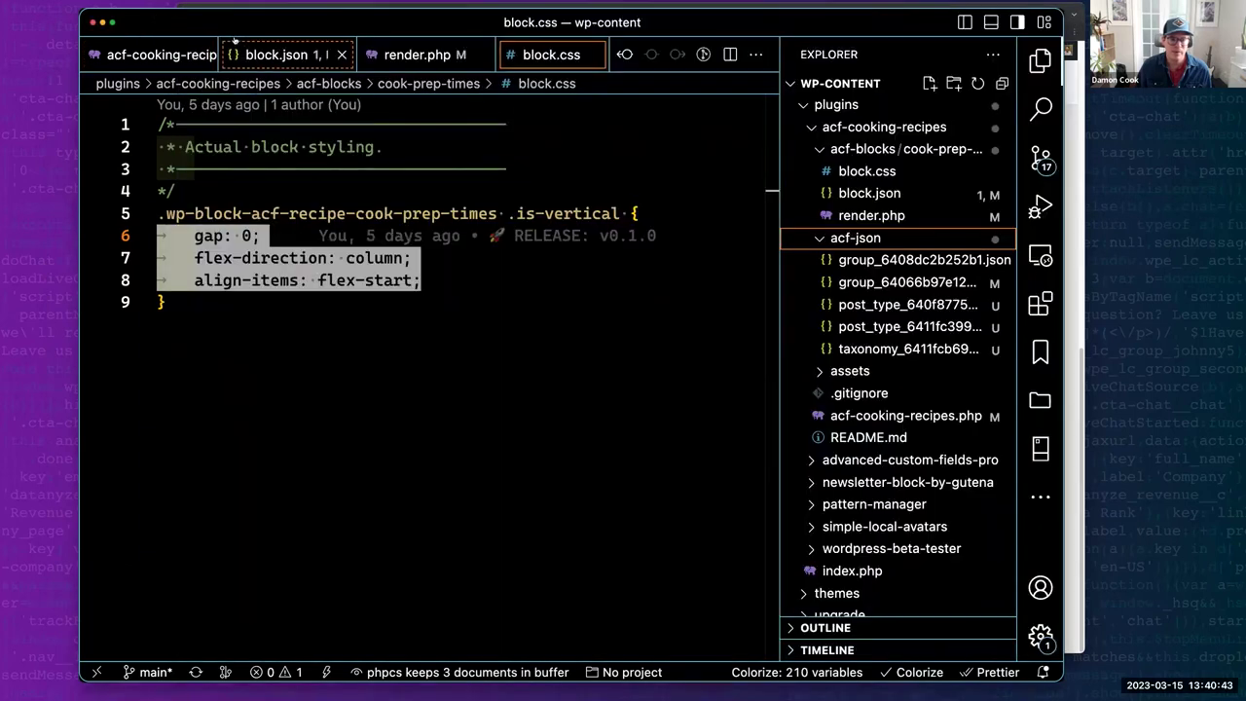
Uncomment the show_admin add_filter line in acf-cooking-recipes.php and add a blank line after it.
{"action": "left_click", "coordinate": [146, 54]}
{"action": "scroll", "coordinate": [260, 270], "scroll_direction": "down", "scroll_amount": 20}
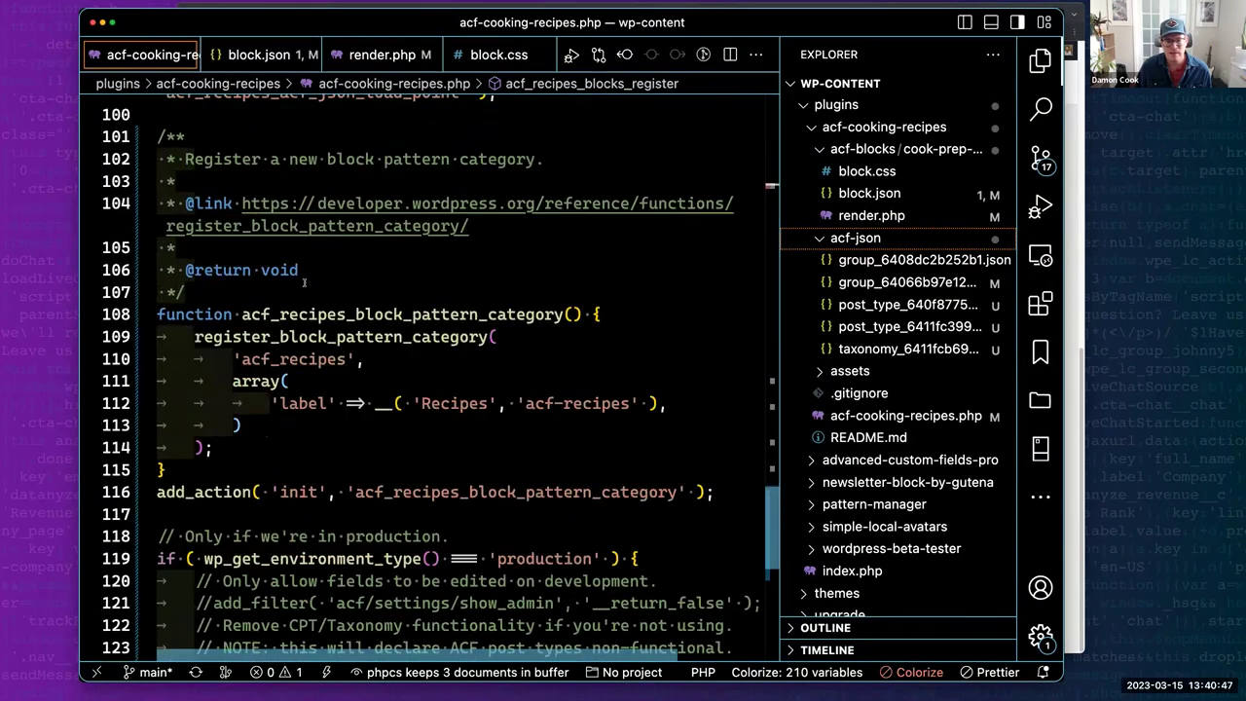
{"action": "left_click", "coordinate": [289, 351]}
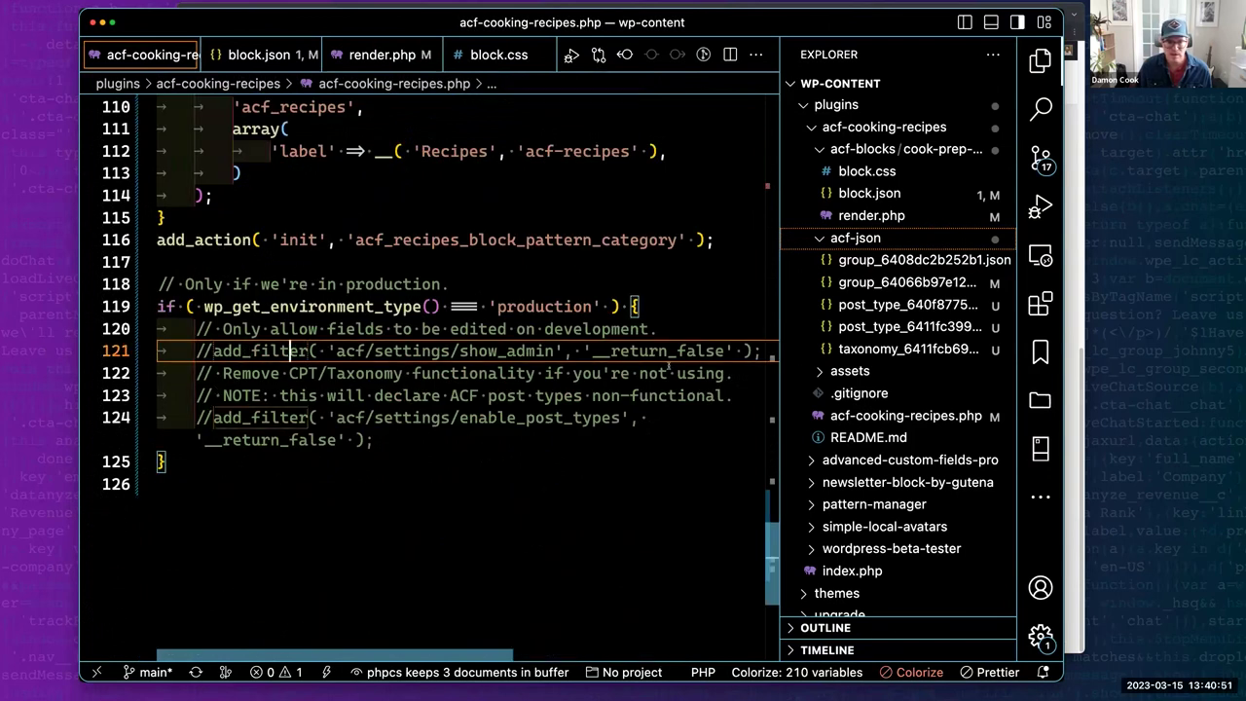
{"action": "left_click", "coordinate": [762, 351]}
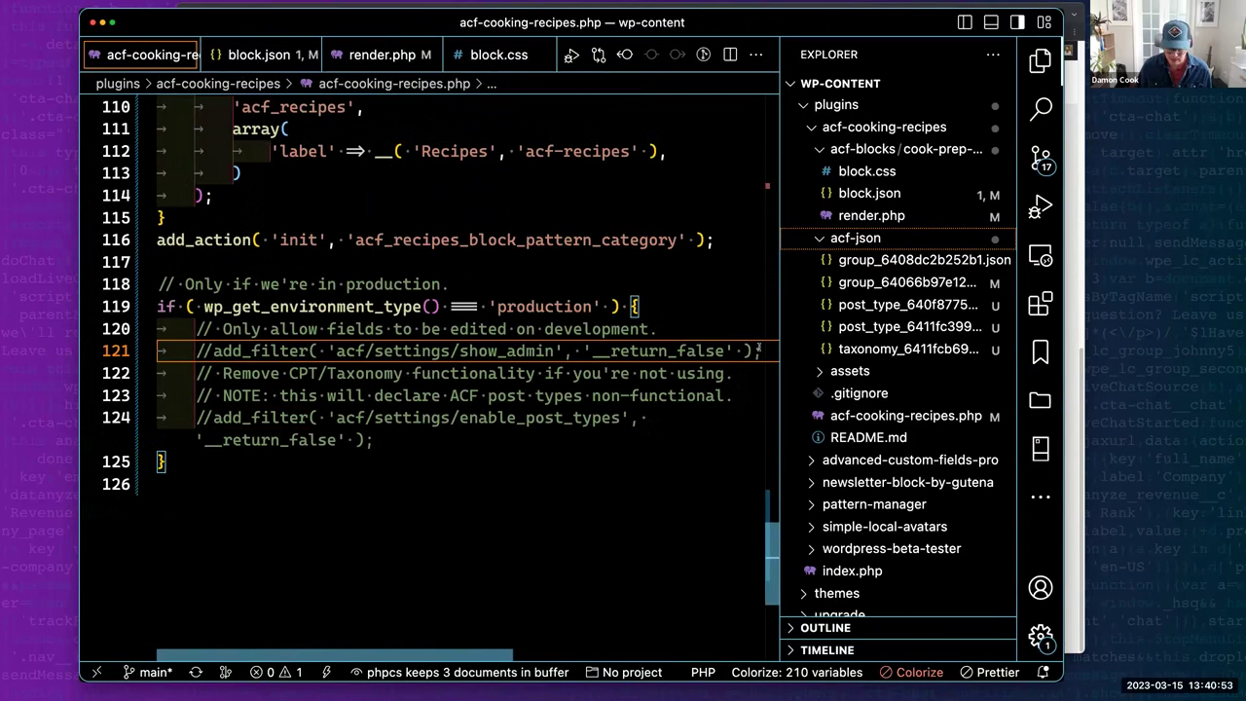
{"action": "key", "text": "Return"}
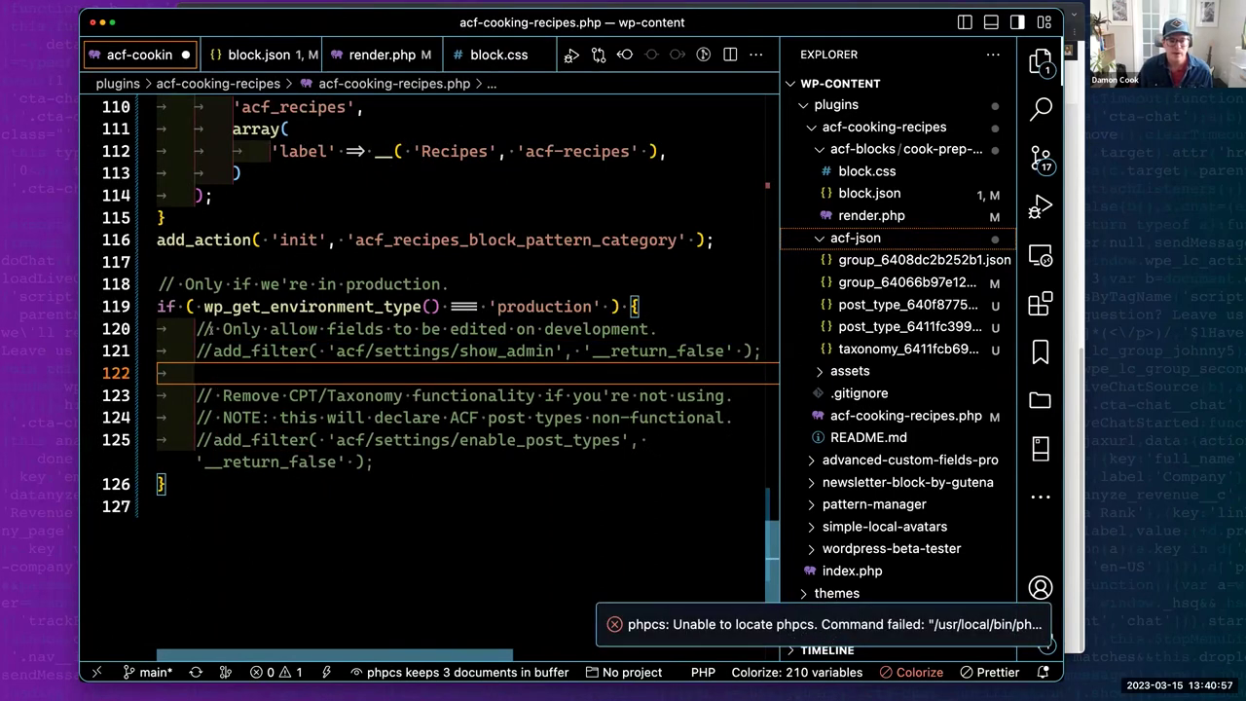
{"action": "left_click", "coordinate": [210, 350]}
{"action": "key", "text": "BackSpace"}
{"action": "key", "text": "BackSpace"}
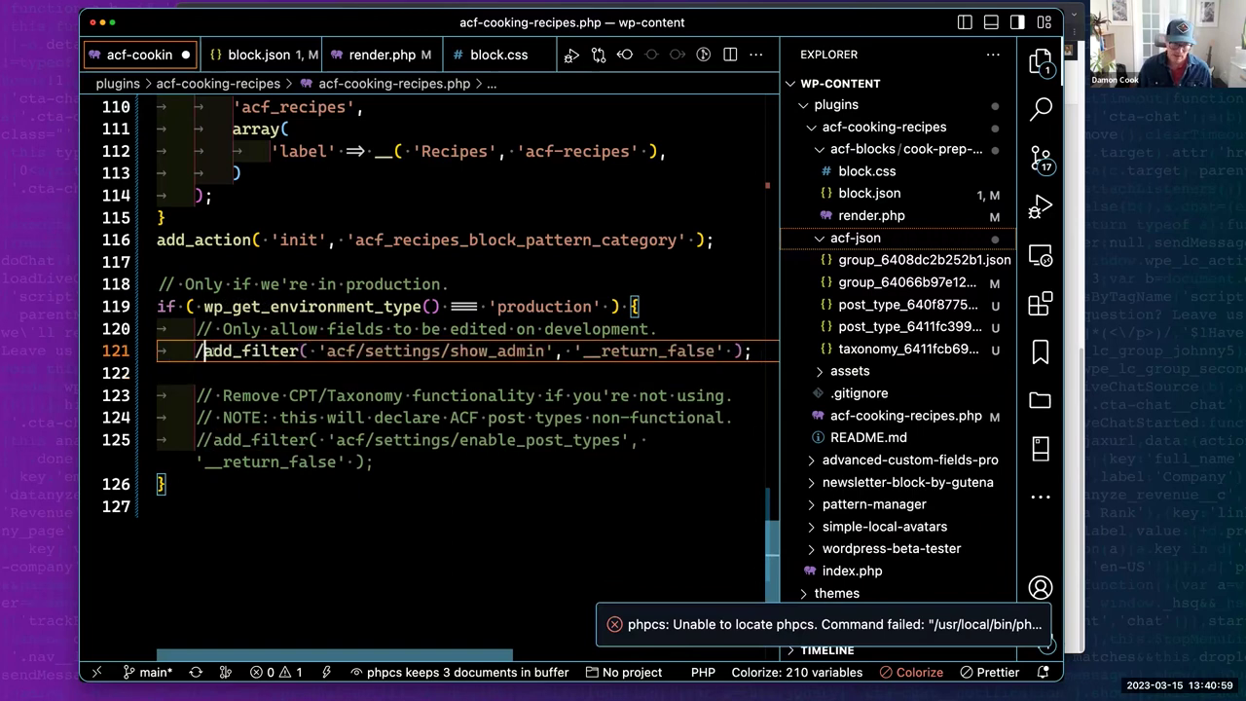
Reload the field group page to test the change, then check lines 120–122.
{"action": "key", "text": "super+Tab"}
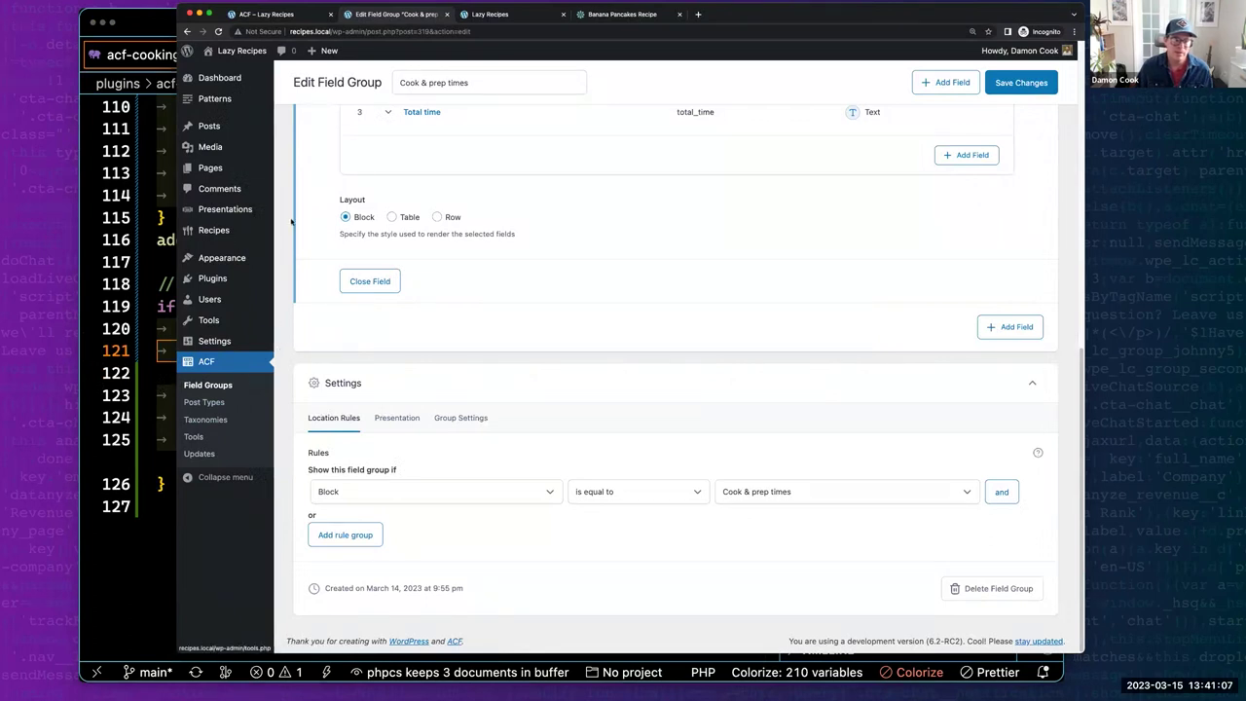
{"action": "left_click", "coordinate": [218, 31]}
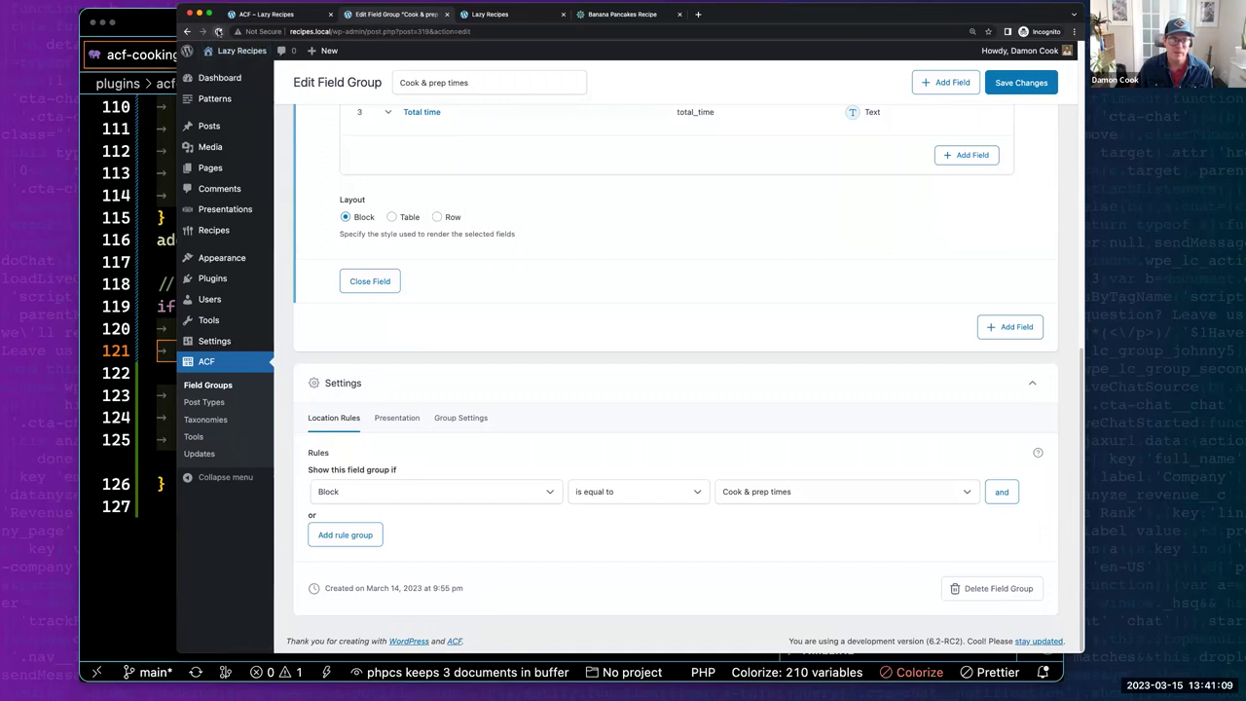
{"action": "left_click", "coordinate": [140, 26]}
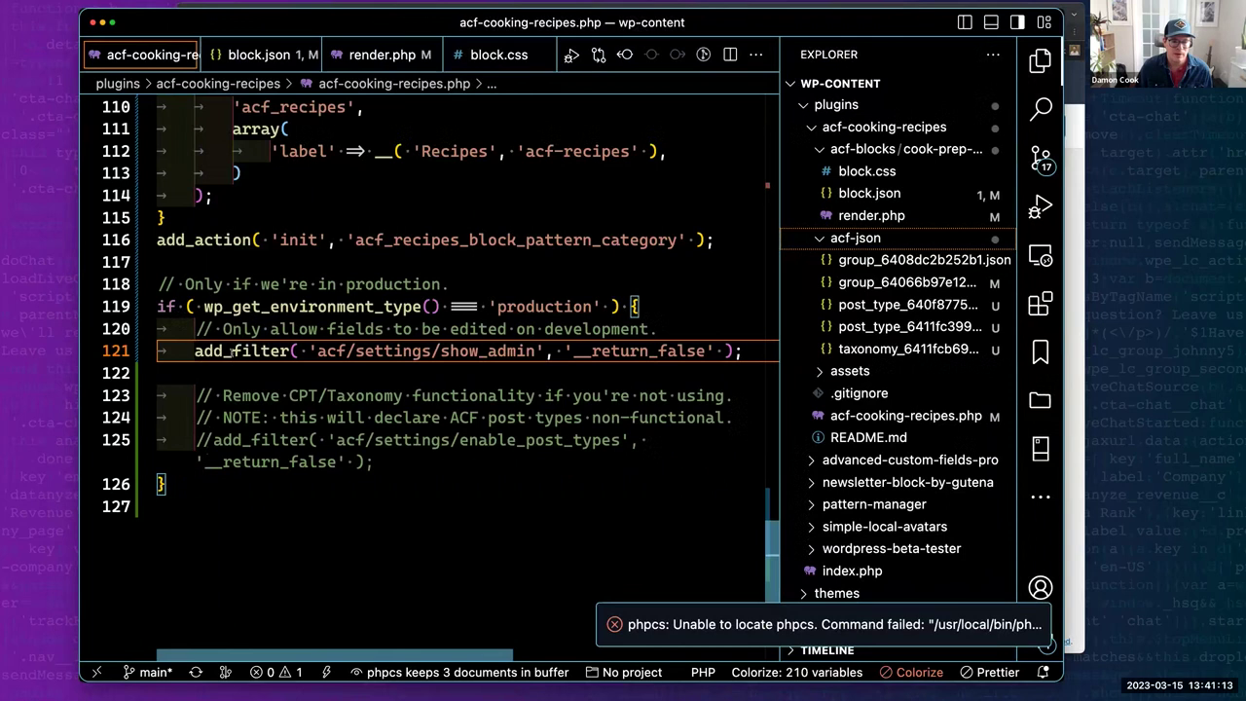
{"action": "left_click", "coordinate": [403, 328]}
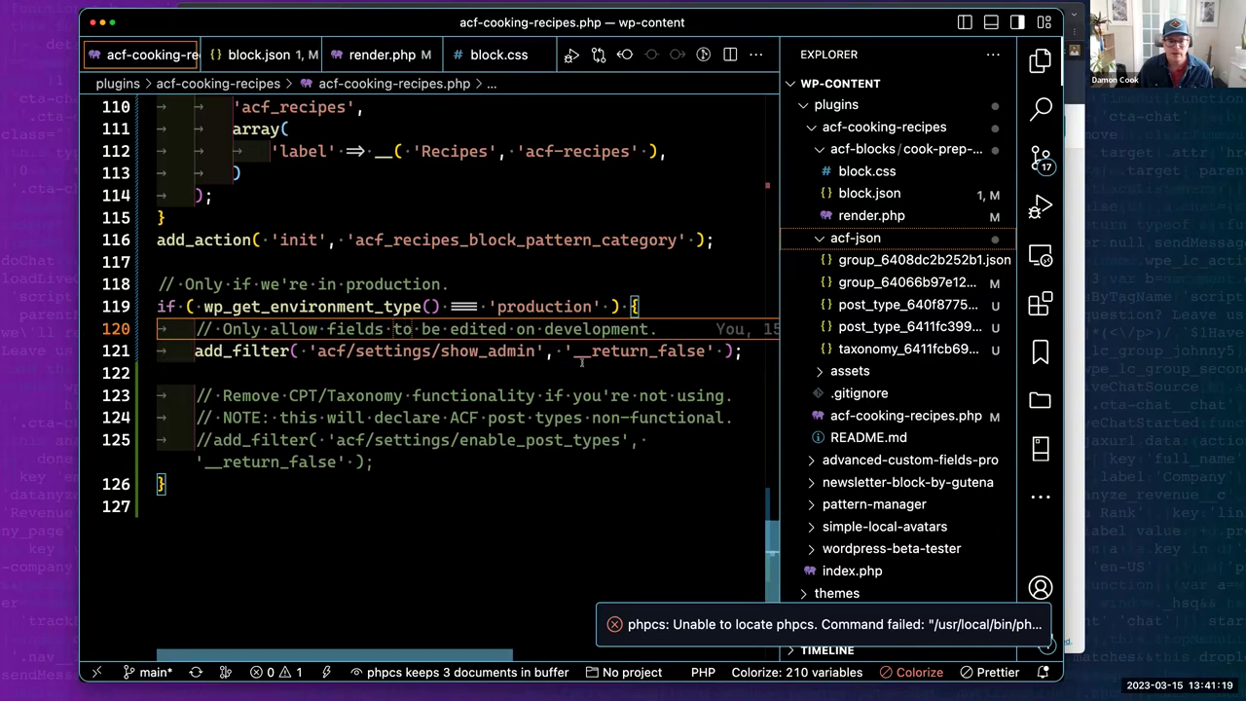
{"action": "left_click", "coordinate": [491, 373]}
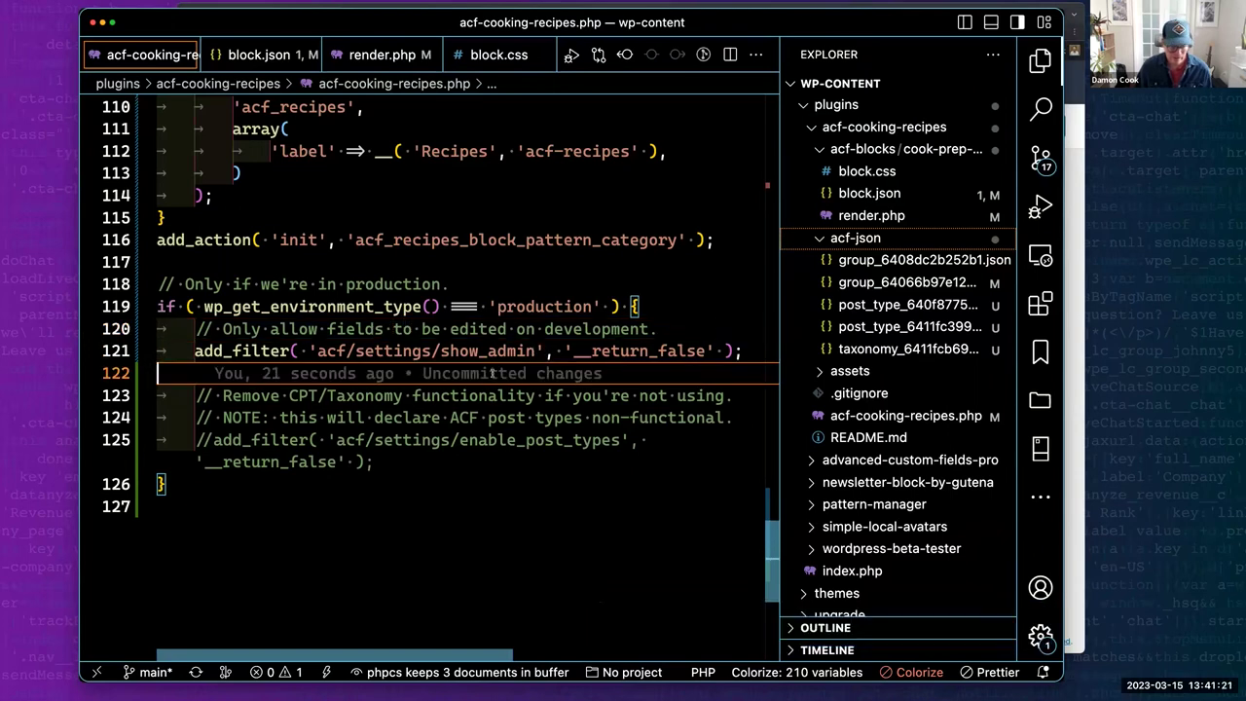
{"action": "key", "text": "super+Tab"}
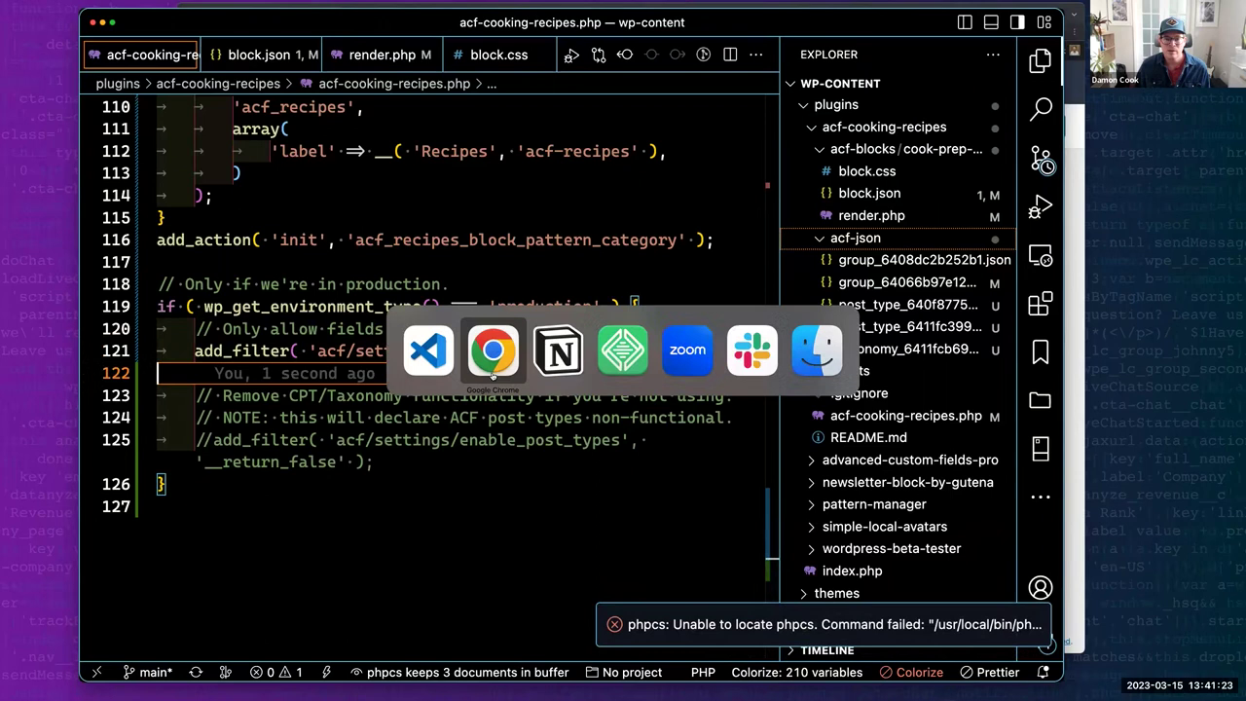
Open the WordPress Plugins page, then look over the post-types filter lines in the code.
{"action": "left_click", "coordinate": [214, 279]}
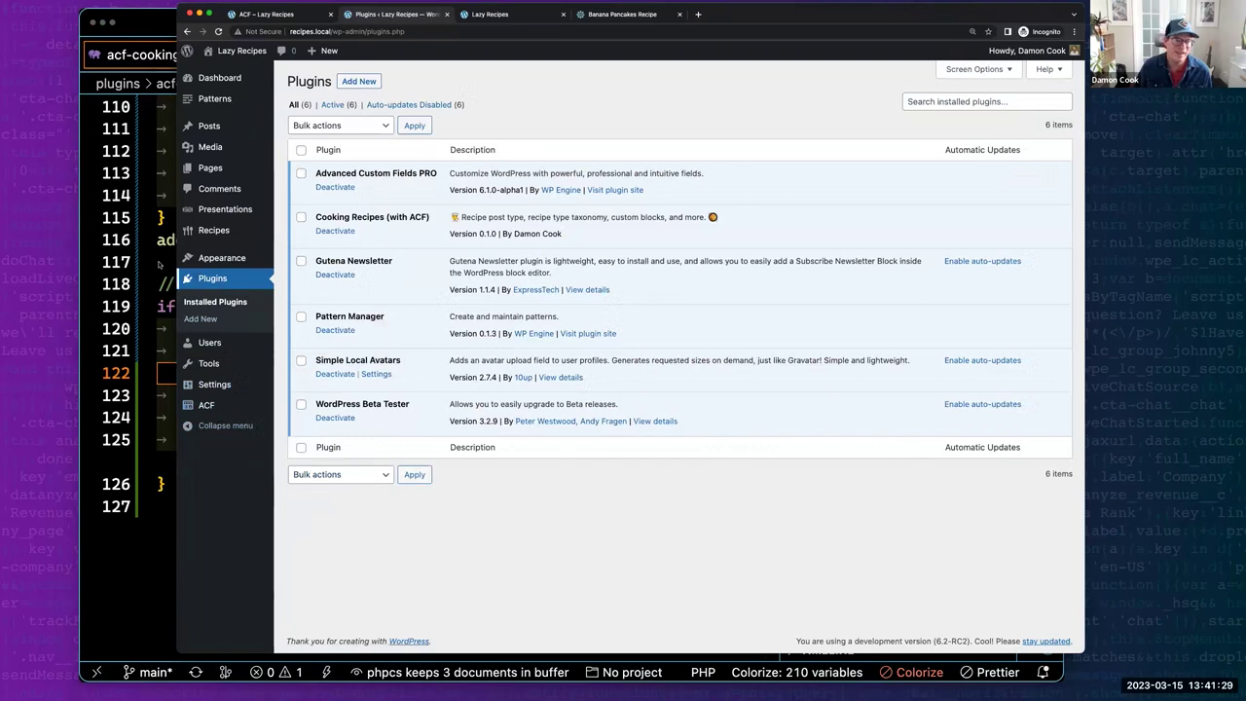
{"action": "left_click", "coordinate": [154, 22]}
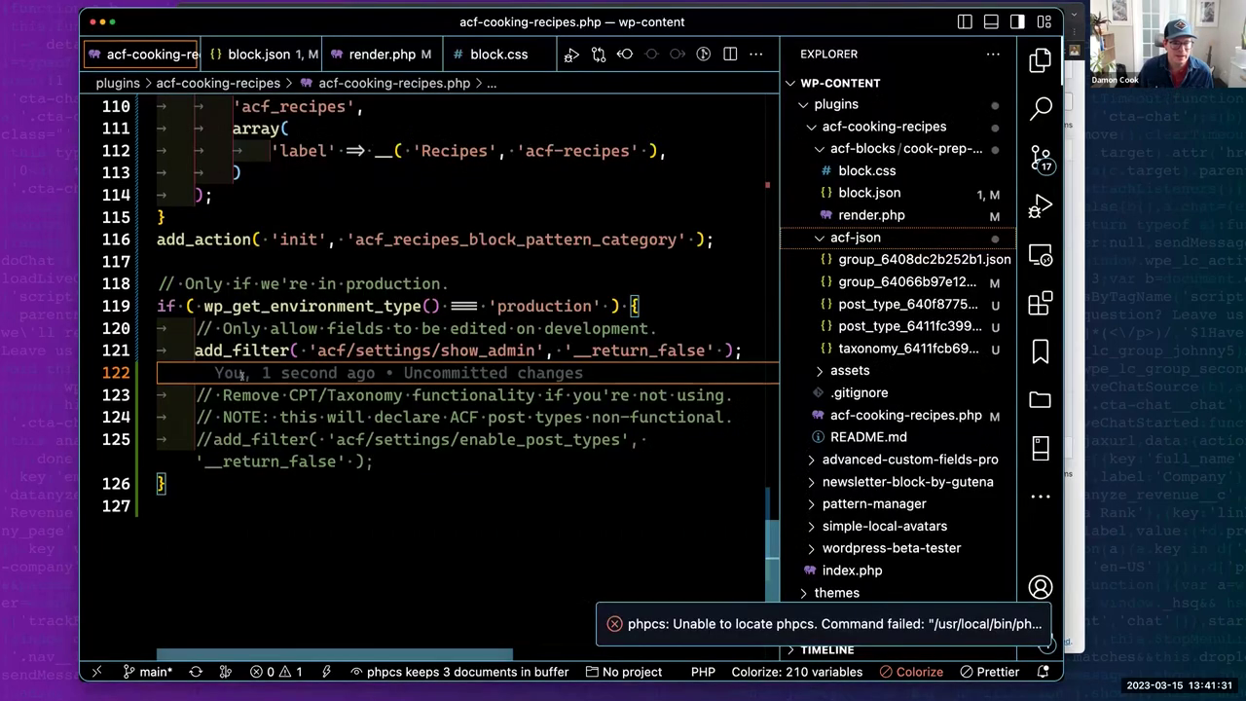
{"action": "left_click", "coordinate": [270, 395]}
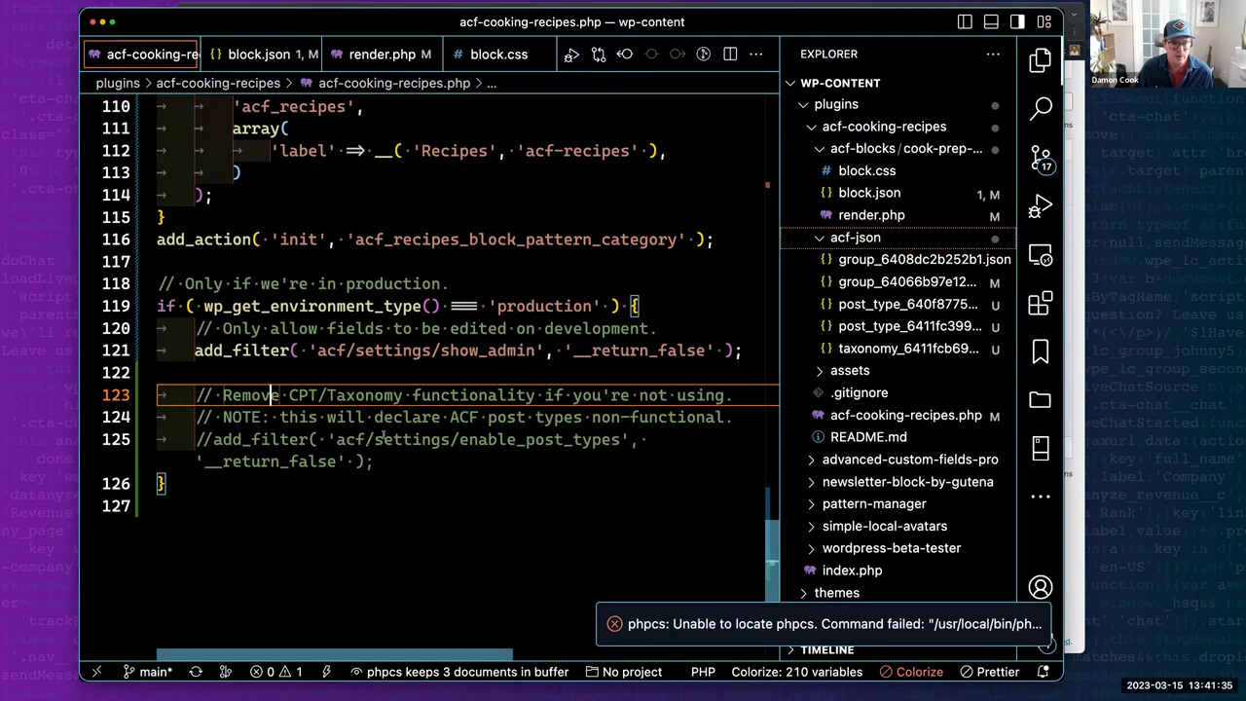
{"action": "left_click", "coordinate": [573, 439]}
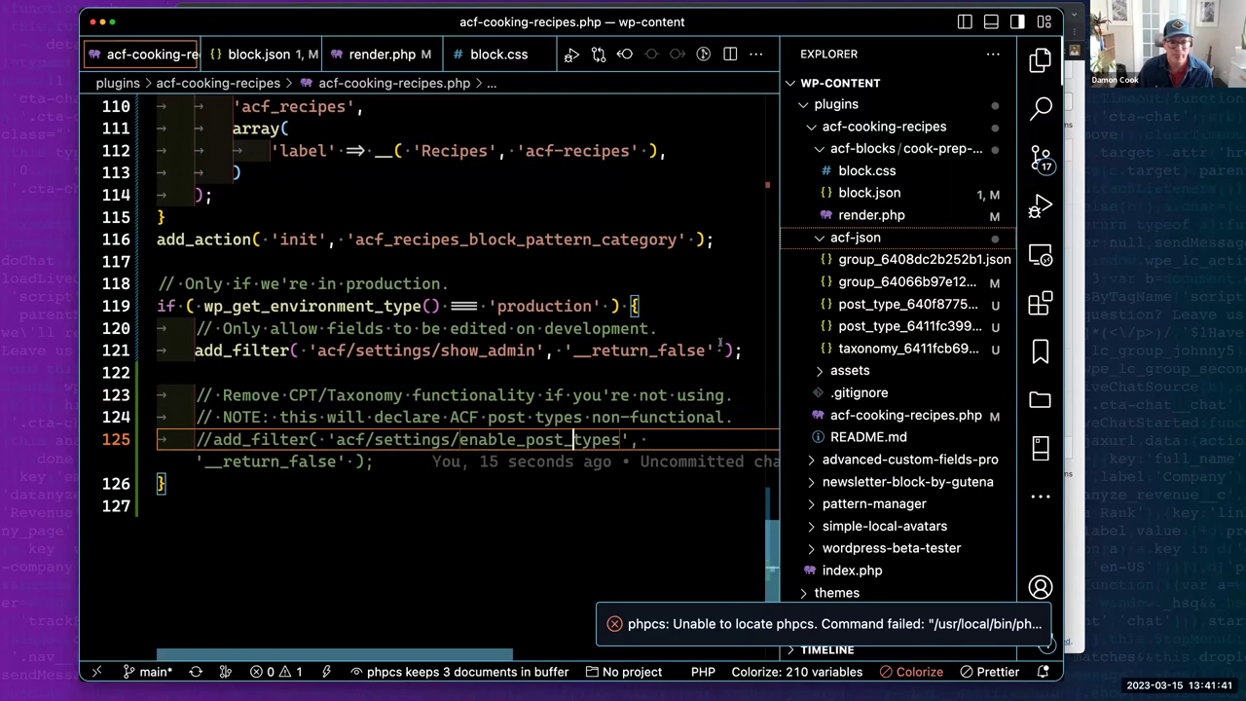
Move the show_admin comment and filter above the production check and save the file.
{"action": "left_click_drag", "start_coordinate": [751, 353], "coordinate": [156, 329]}
{"action": "key", "text": "super+c"}
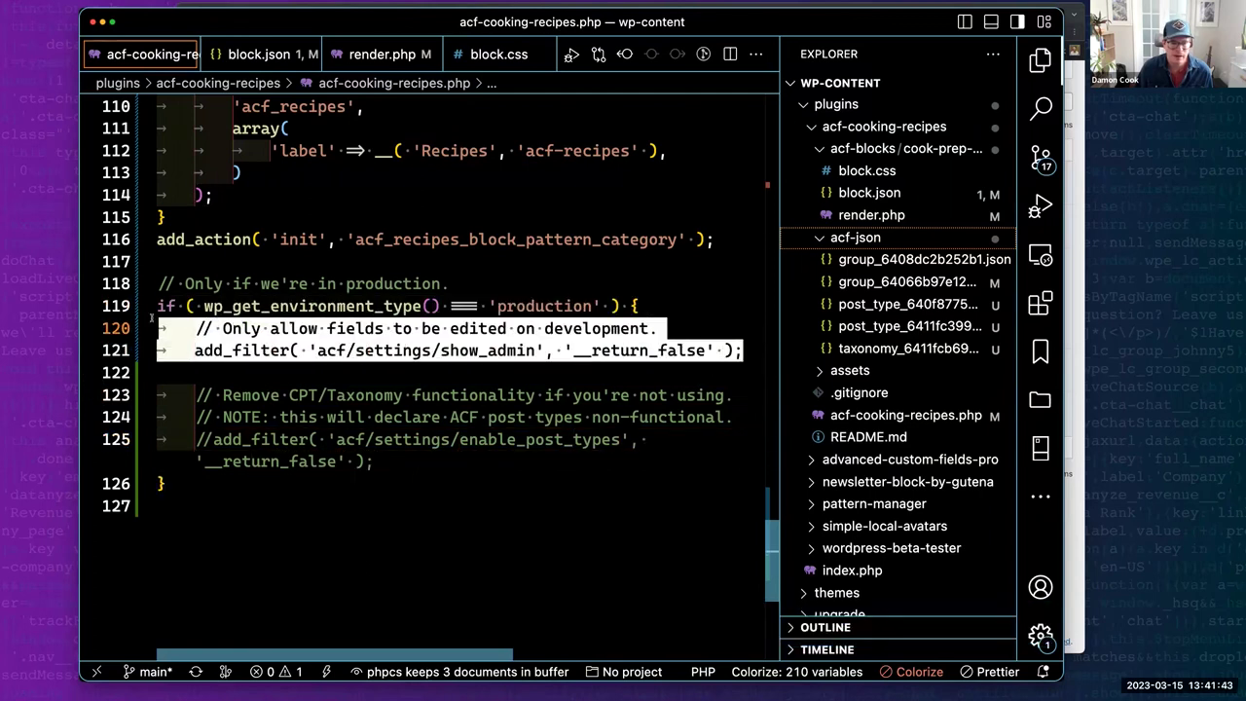
{"action": "key", "text": "BackSpace"}
{"action": "key", "text": "Up"}
{"action": "key", "text": "Up"}
{"action": "key", "text": "Up"}
{"action": "key", "text": "Return"}
{"action": "key", "text": "Return"}
{"action": "key", "text": "Up"}
{"action": "key", "text": "super+v"}
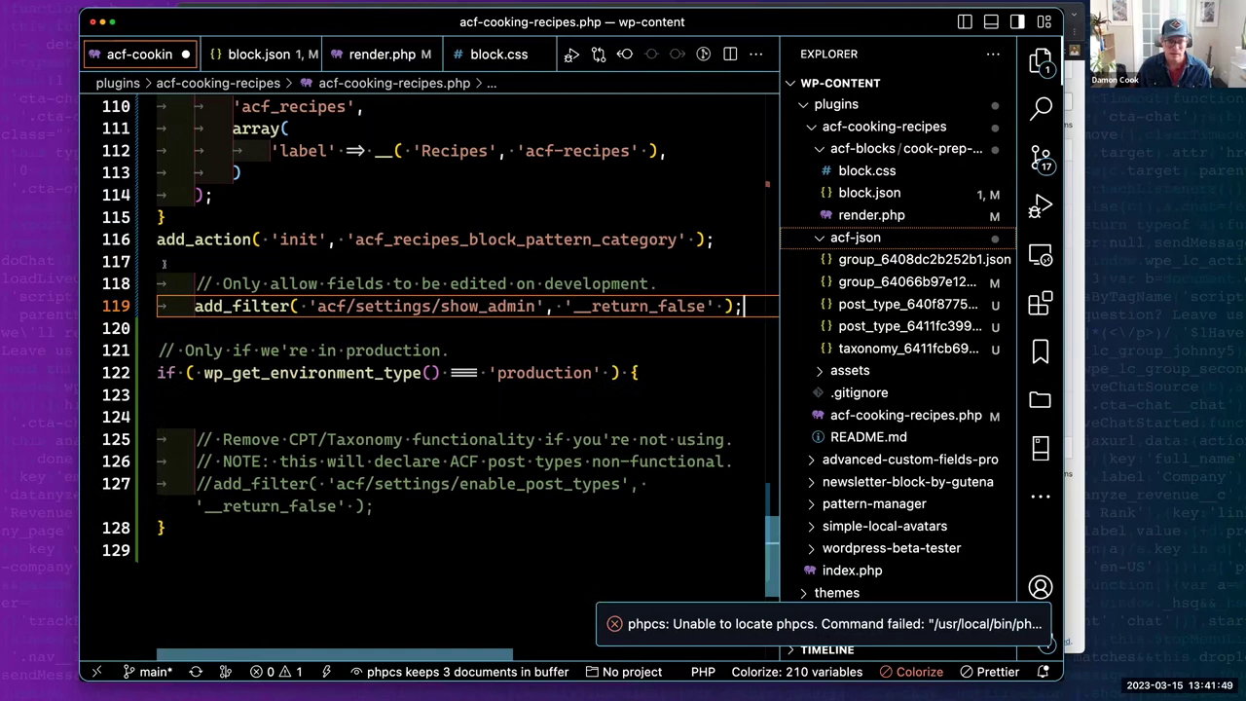
{"action": "key", "text": "super+s"}
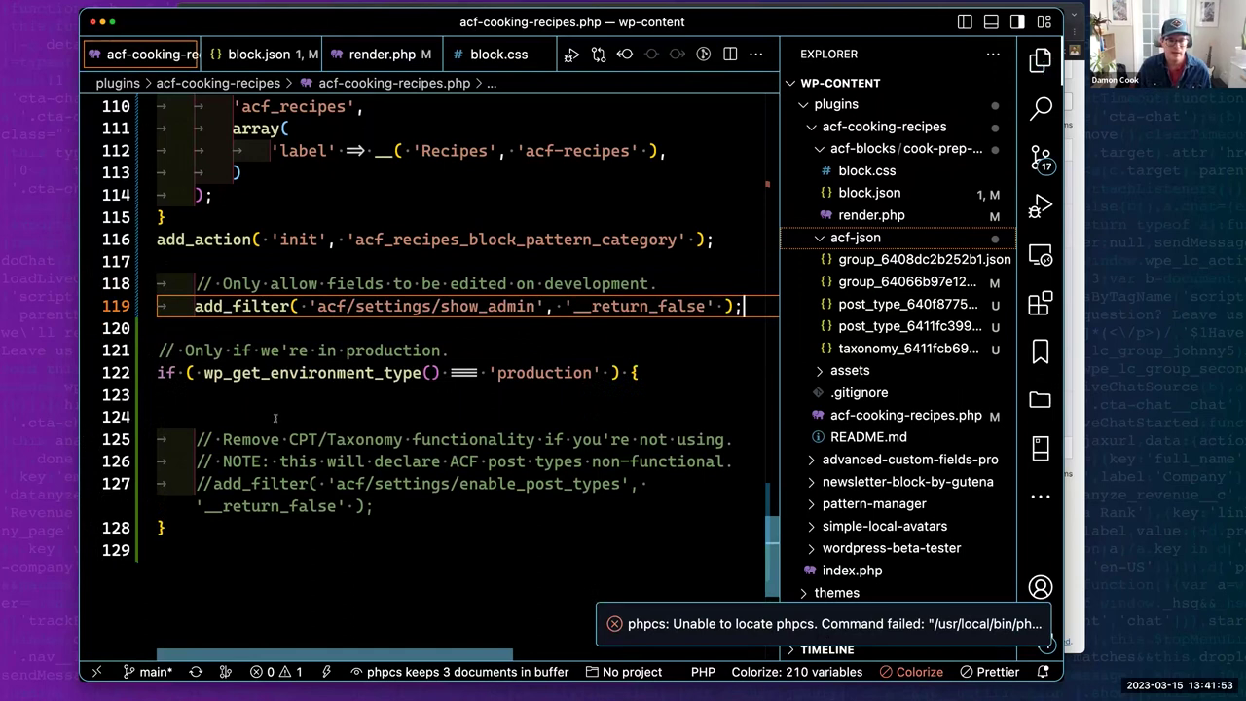
{"action": "key", "text": "super+Tab"}
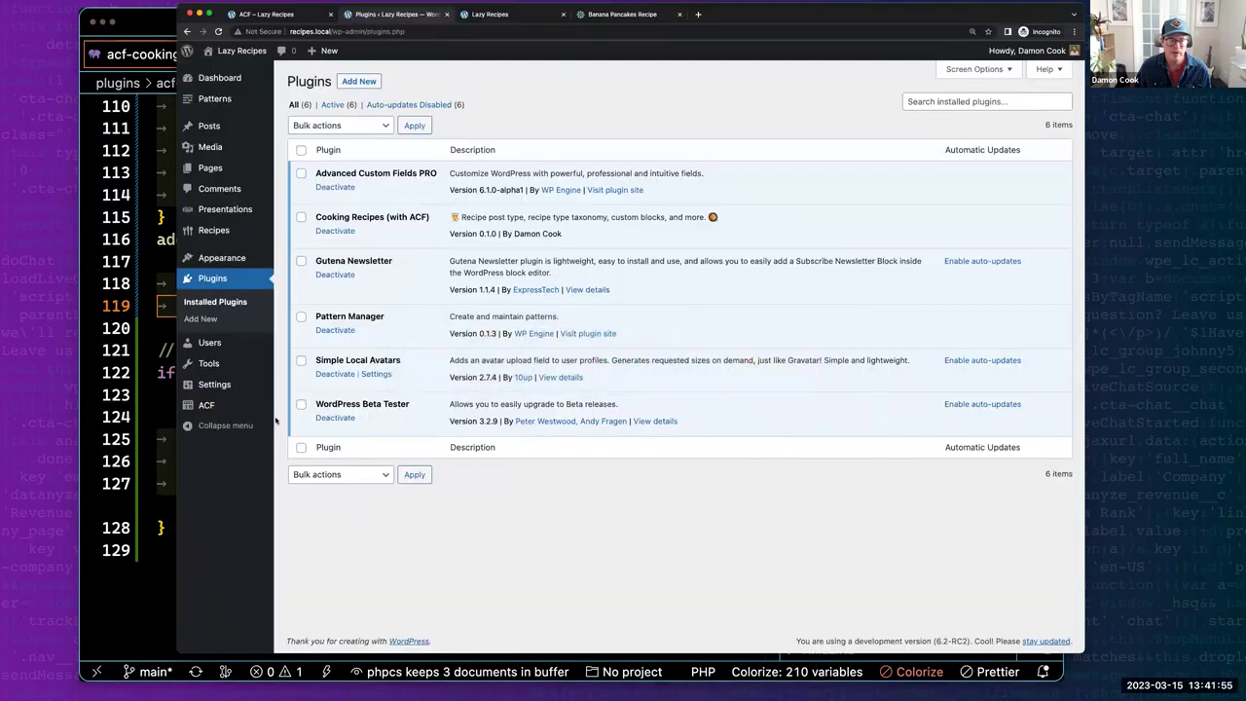
{"action": "left_click", "coordinate": [220, 407]}
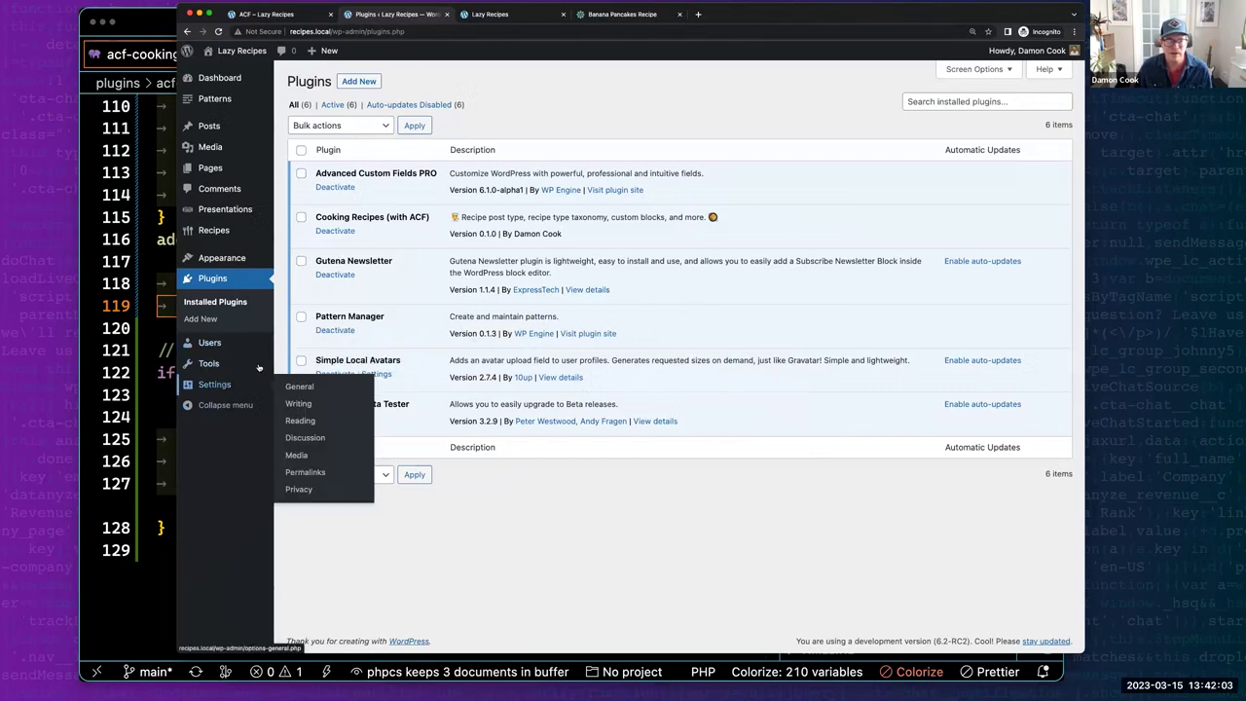
{"action": "mouse_move", "coordinate": [245, 392]}
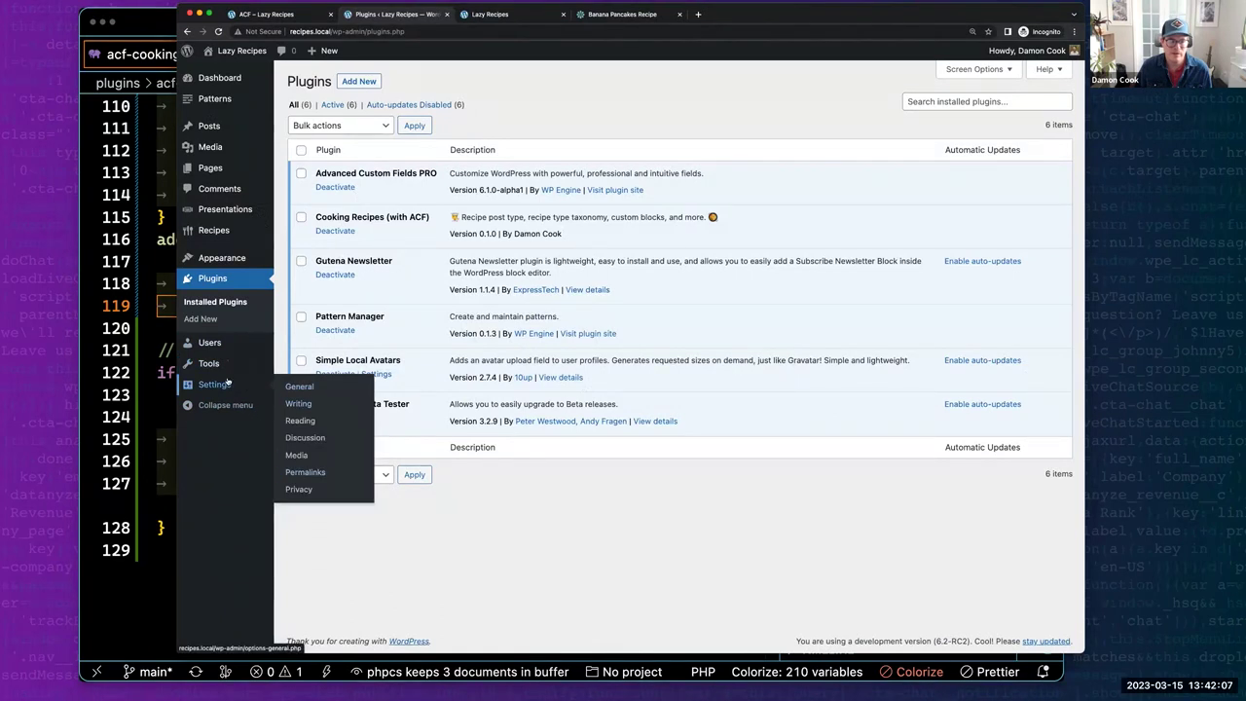
{"action": "mouse_move", "coordinate": [229, 236]}
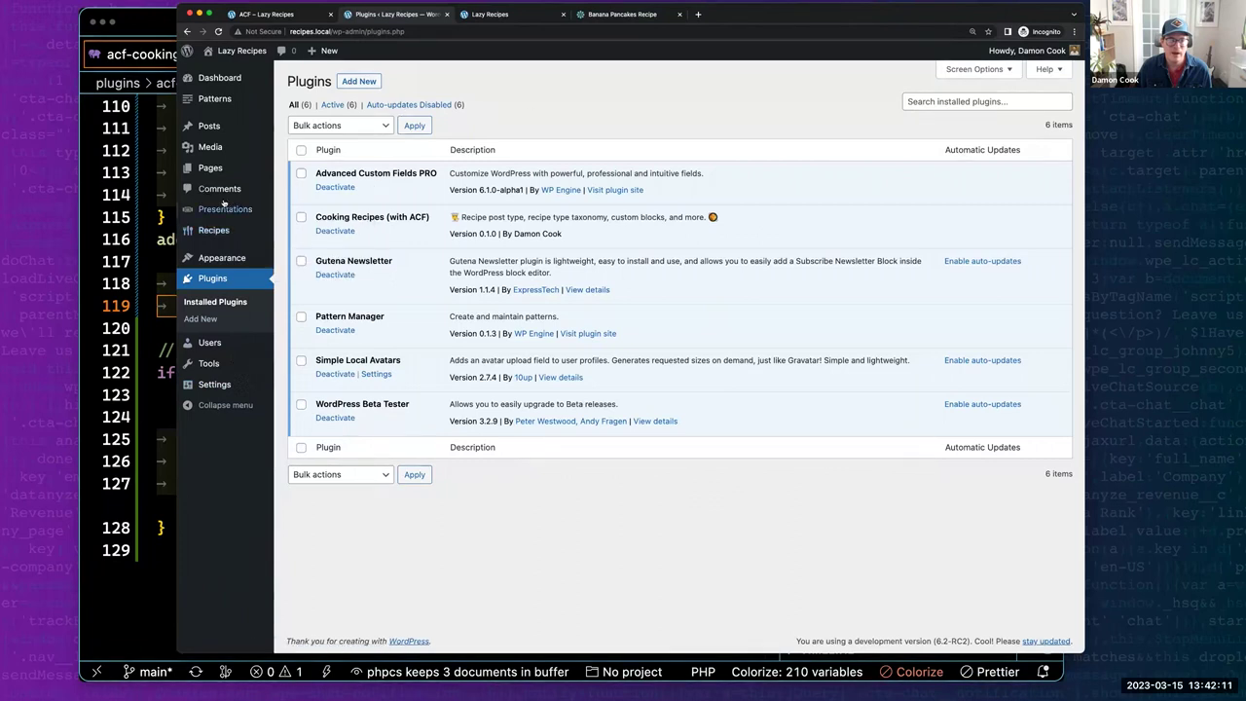
Start a new recipe from the 'Recipe [full-page, simple]' pattern and select its Cook & prep times block.
{"action": "left_click", "coordinate": [341, 249]}
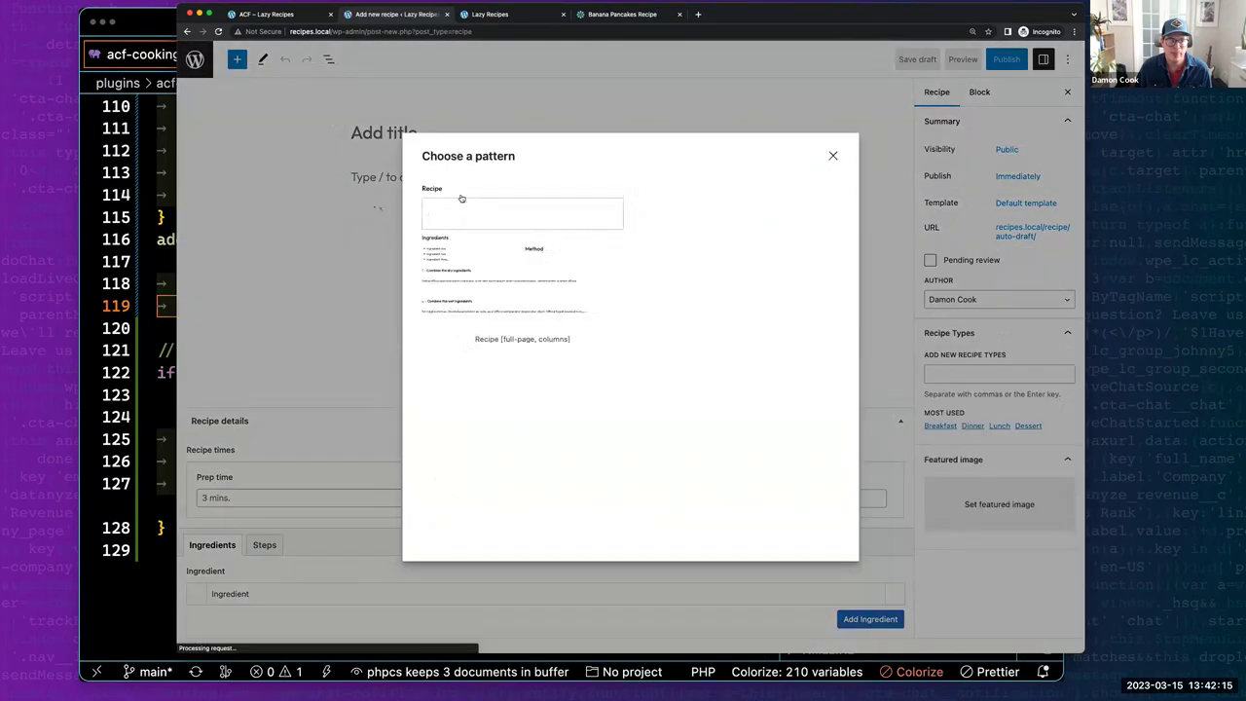
{"action": "scroll", "coordinate": [590, 409], "scroll_direction": "down", "scroll_amount": 5}
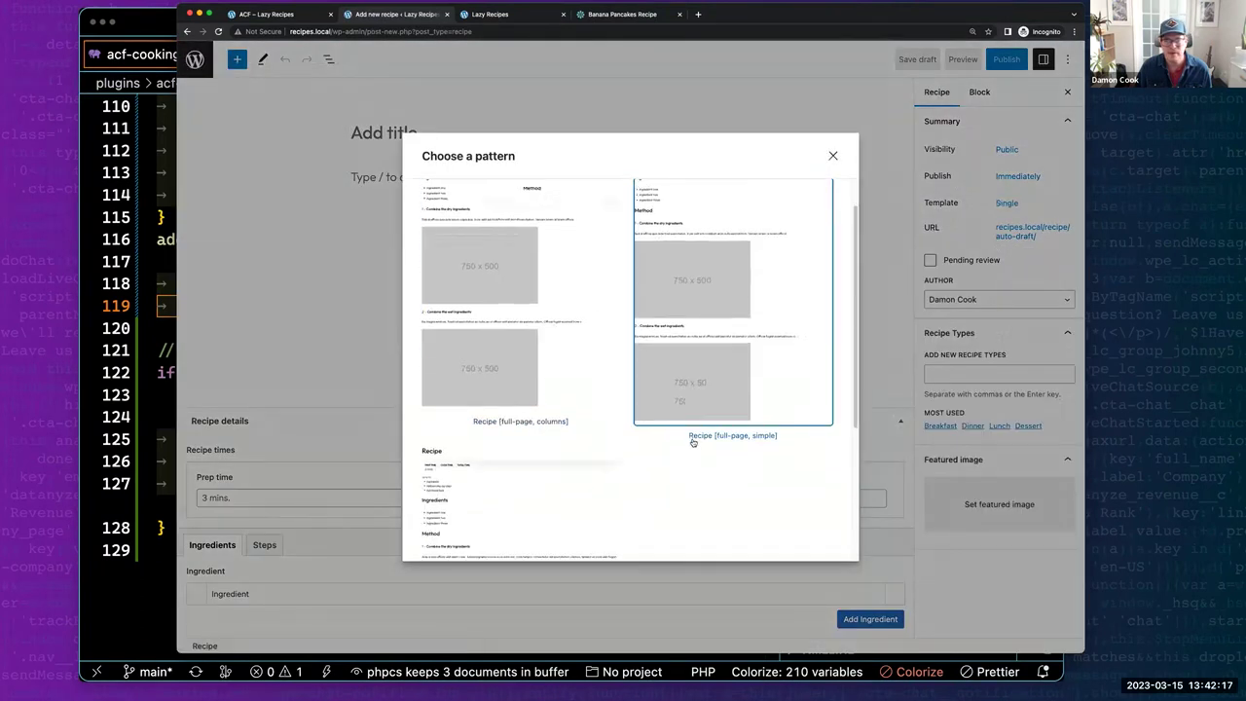
{"action": "left_click", "coordinate": [562, 464]}
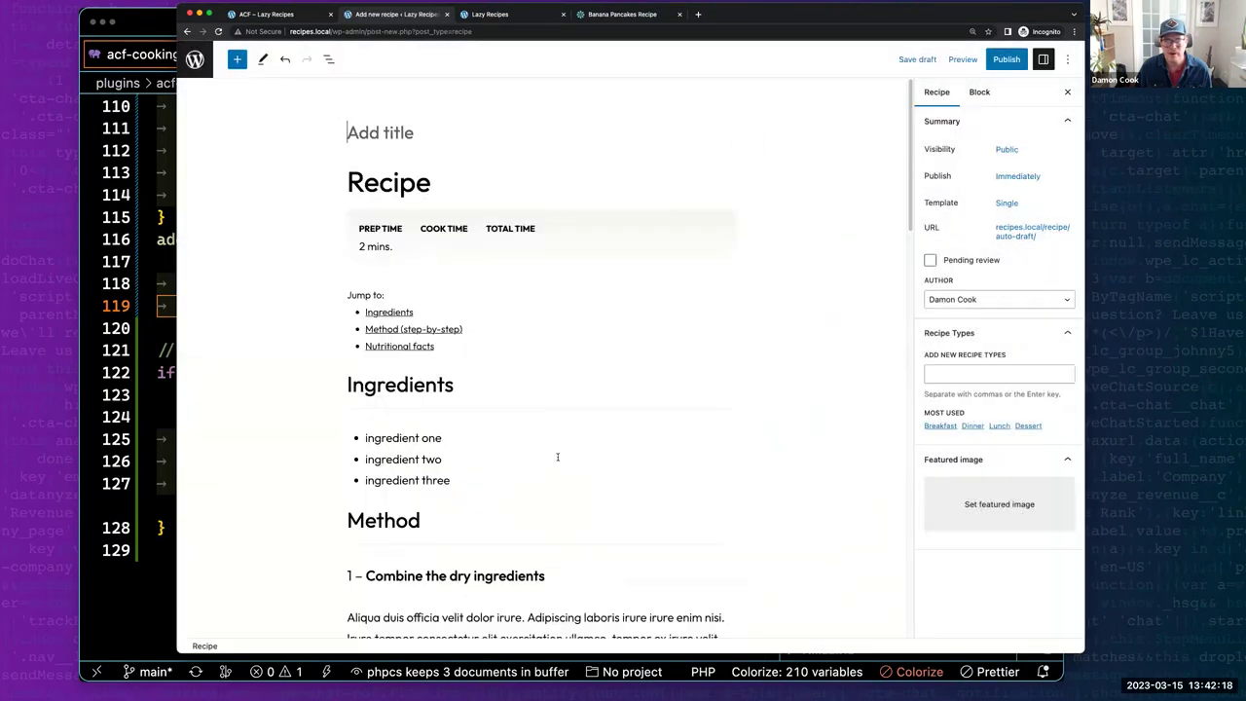
{"action": "left_click", "coordinate": [375, 218]}
Show the block's Prep and Total time fields, then switch it back to preview.
{"action": "left_click", "coordinate": [428, 187]}
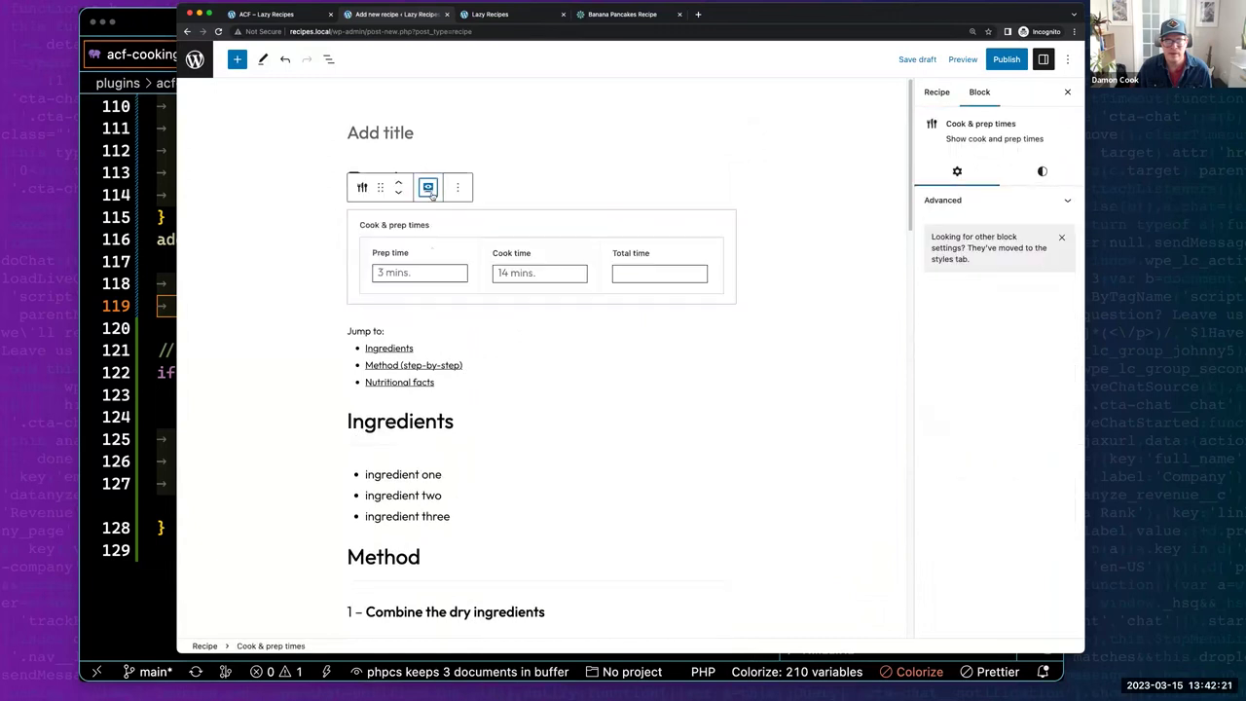
{"action": "left_click", "coordinate": [425, 264]}
{"action": "left_click", "coordinate": [638, 276]}
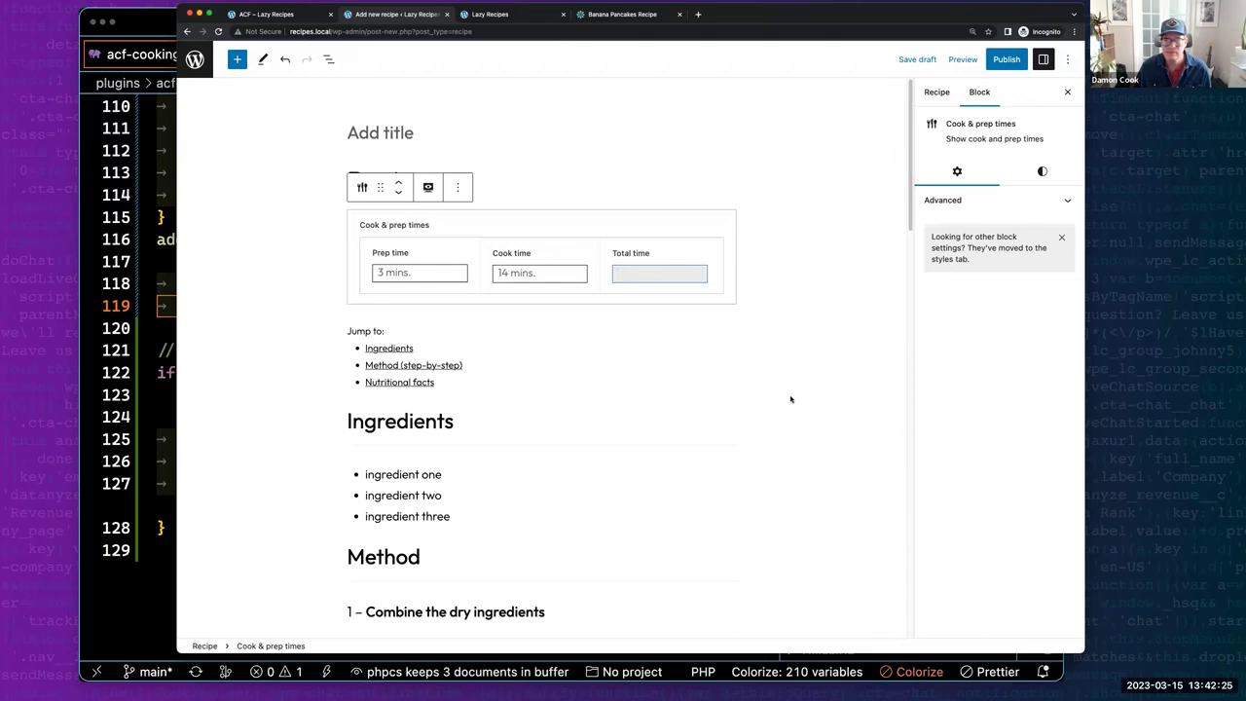
{"action": "left_click", "coordinate": [428, 188]}
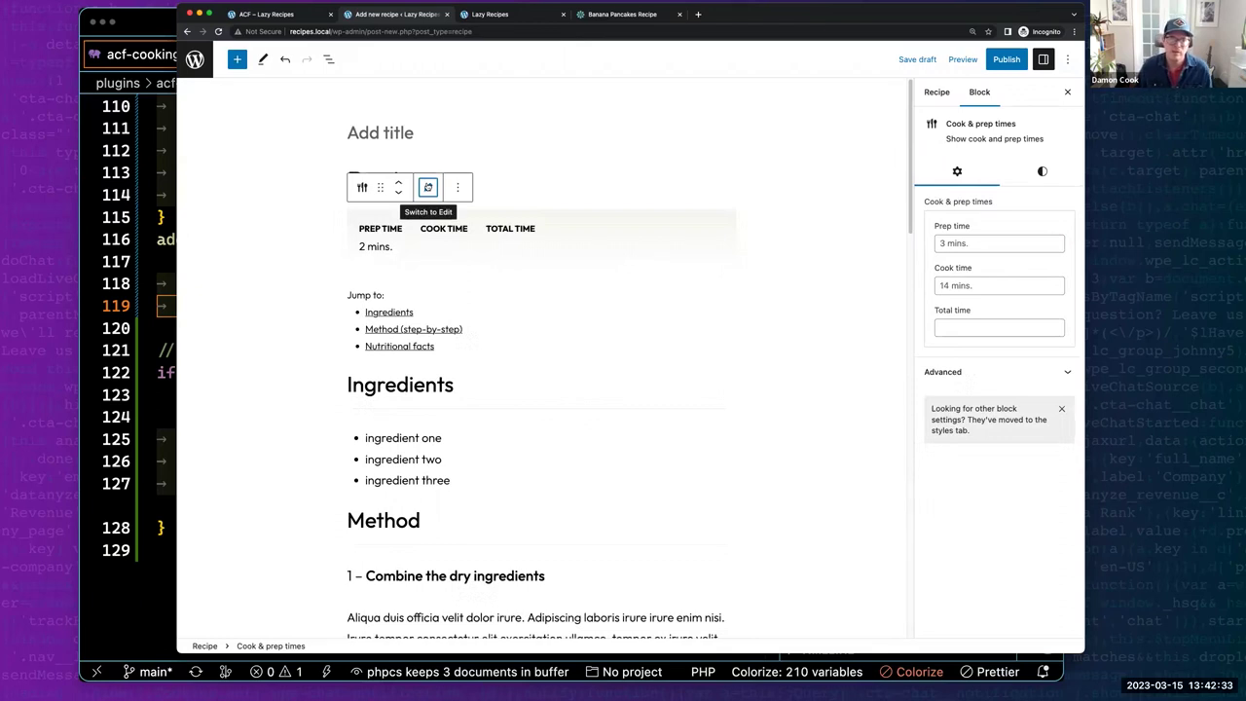
{"action": "left_click", "coordinate": [167, 16]}
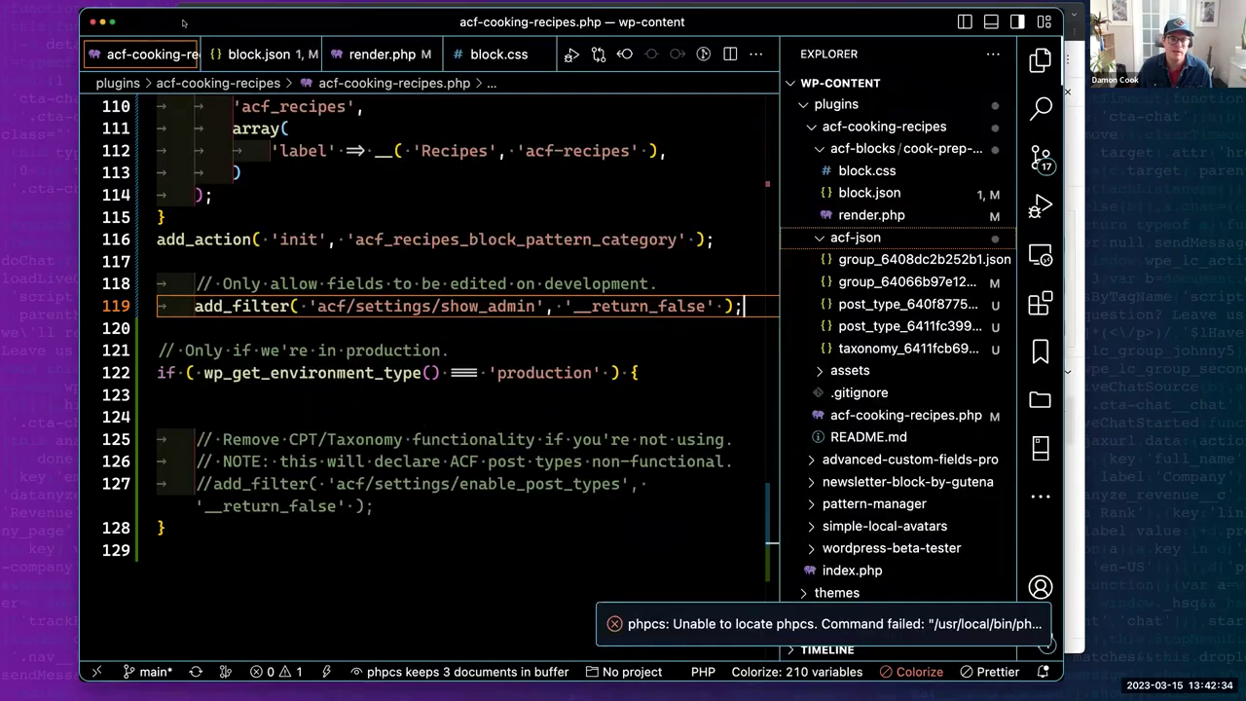
Replace "preview" with "auto" as the acf mode on line 15 of block.json and save.
{"action": "left_click", "coordinate": [261, 54]}
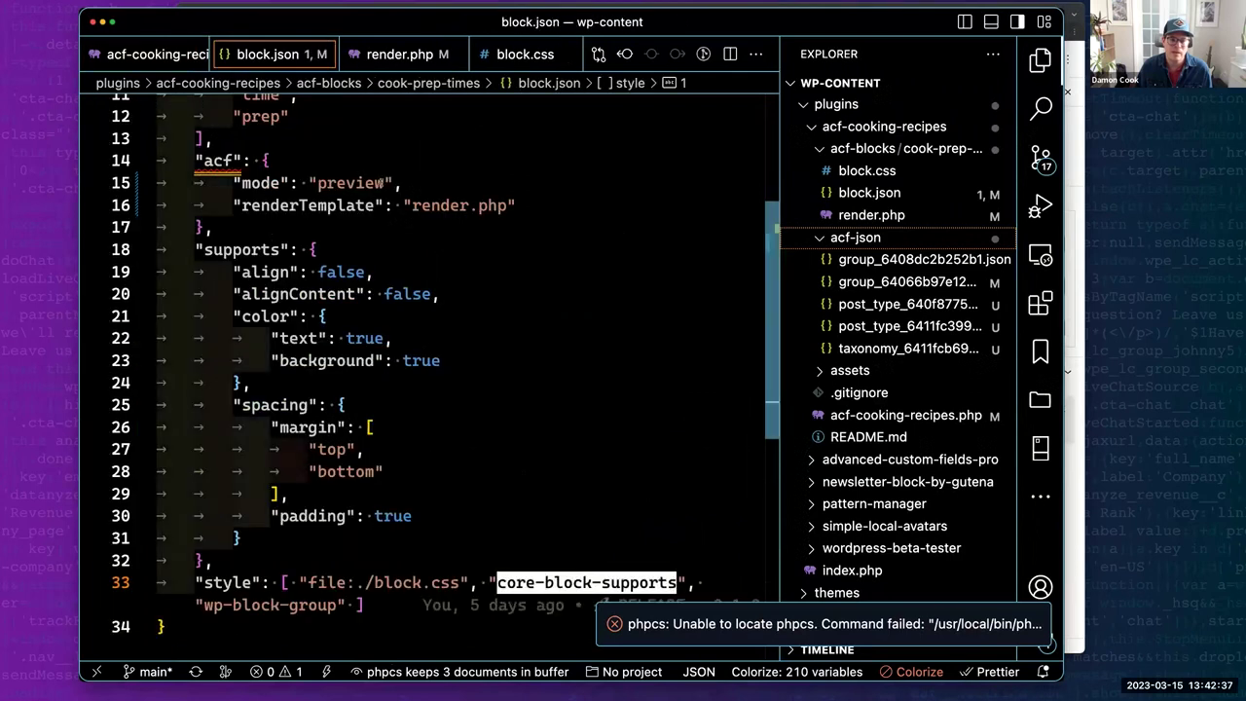
{"action": "double_click", "coordinate": [321, 183]}
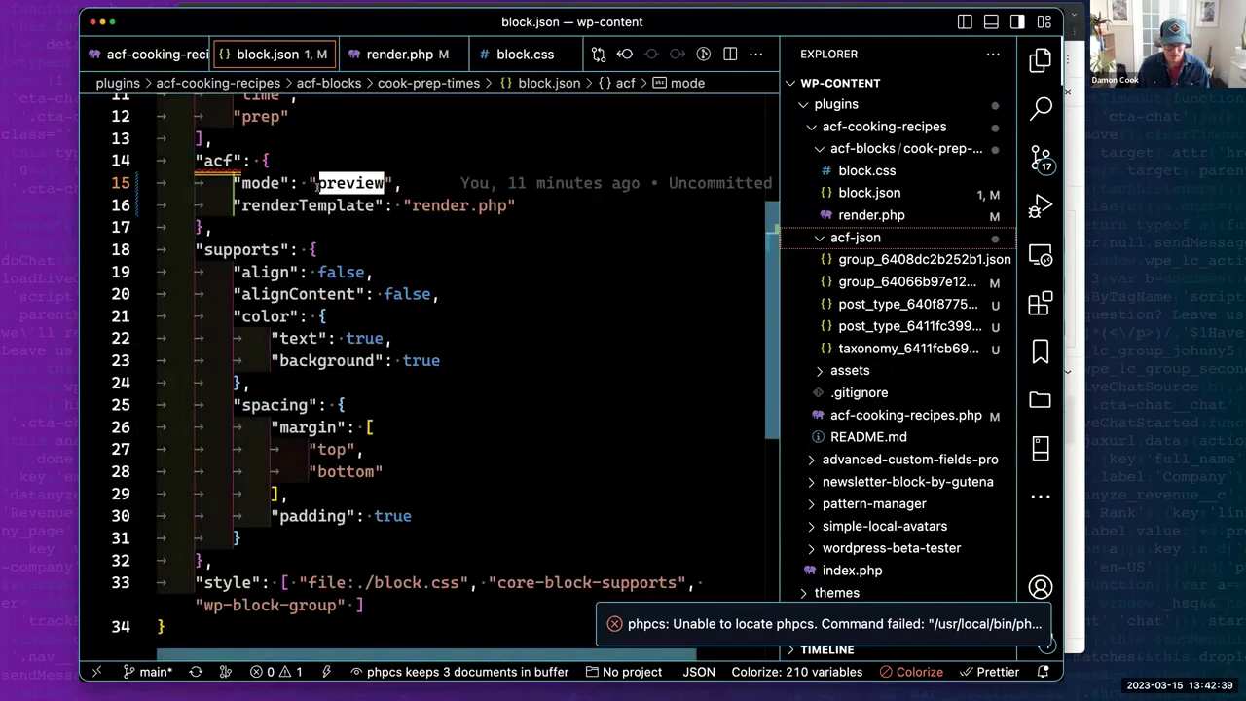
{"action": "type", "text": "auto"}
{"action": "key", "text": "super+s"}
{"action": "key", "text": "super+Tab"}
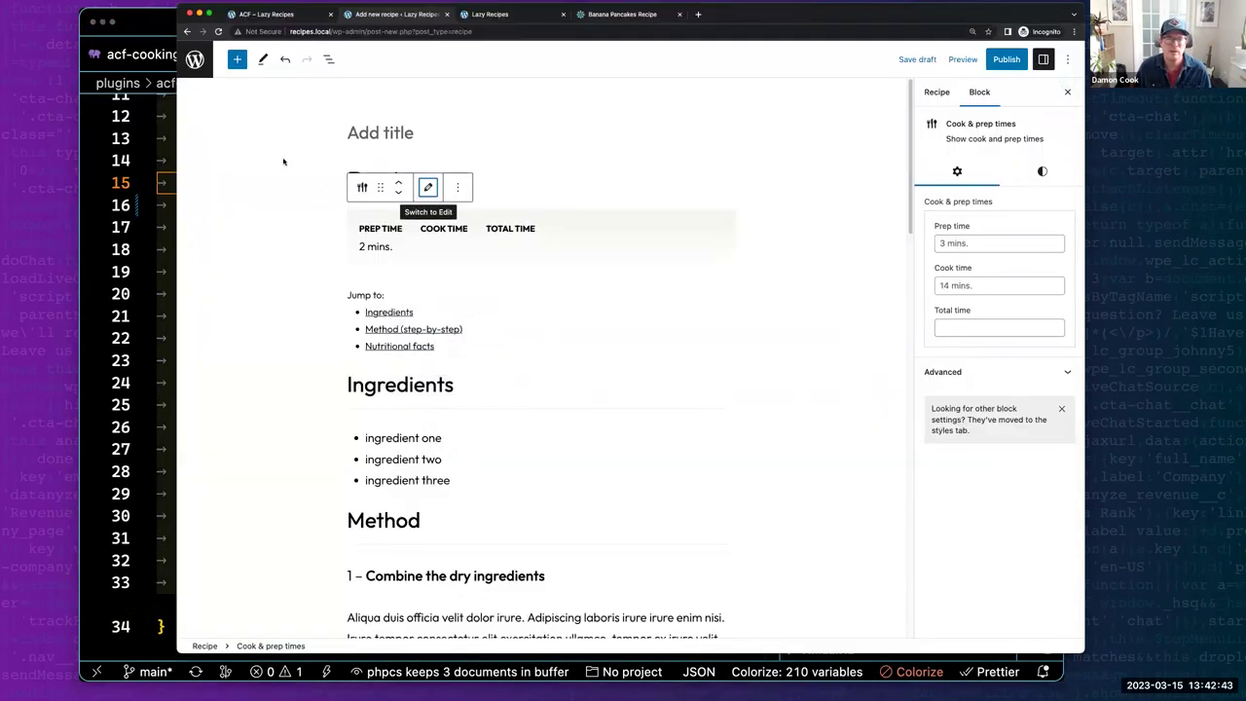
Title the recipe 'test' and publish it.
{"action": "left_click", "coordinate": [469, 130]}
{"action": "type", "text": "test"}
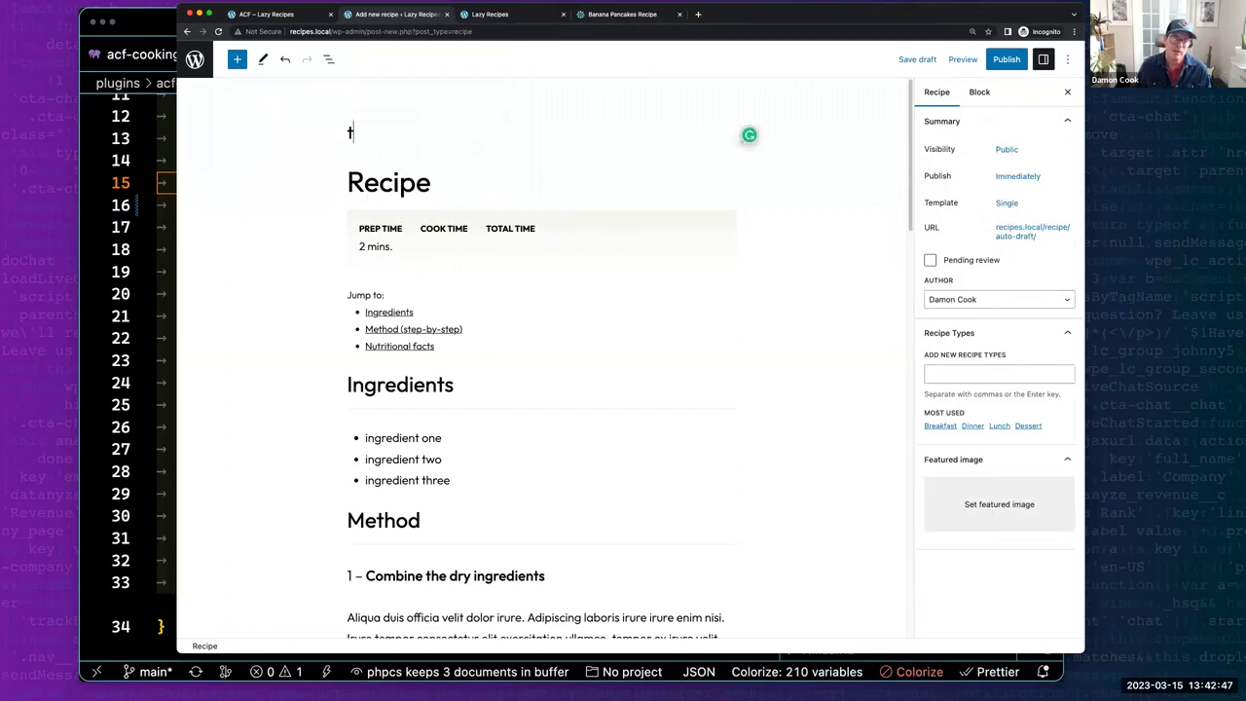
{"action": "left_click", "coordinate": [1008, 59]}
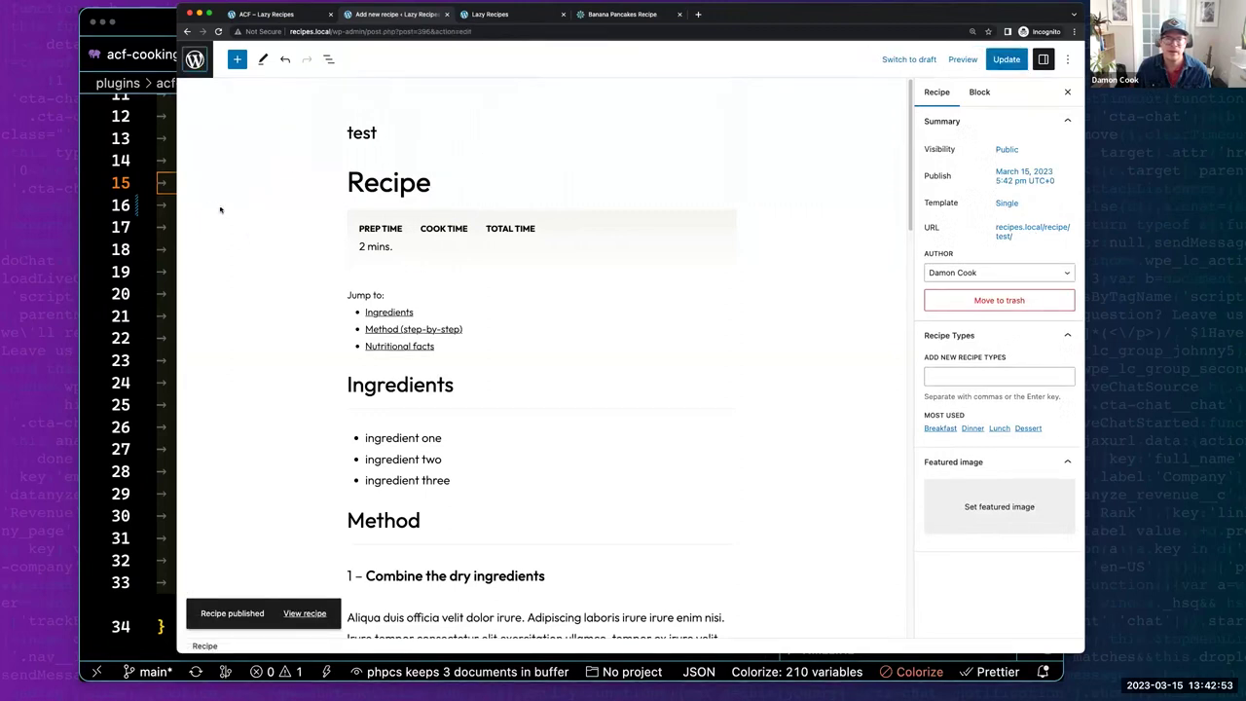
Reopen the test recipe and select its Cook & prep times block.
{"action": "left_click", "coordinate": [195, 59]}
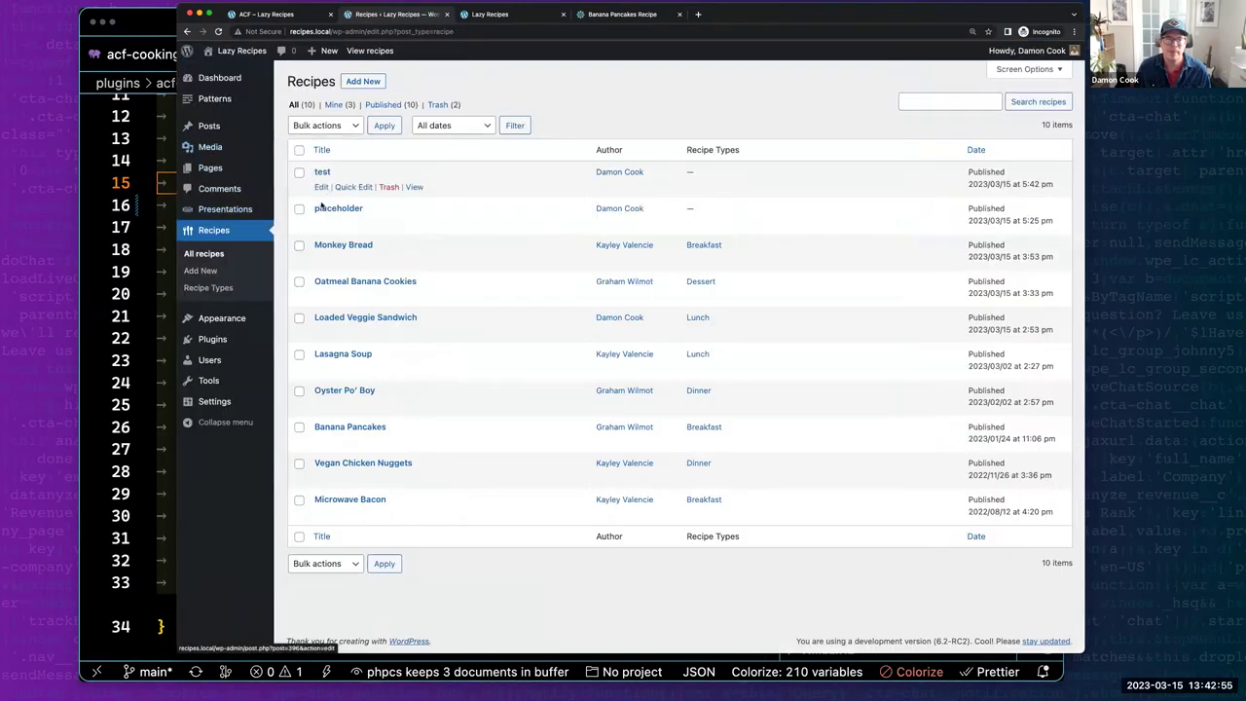
{"action": "left_click", "coordinate": [320, 186]}
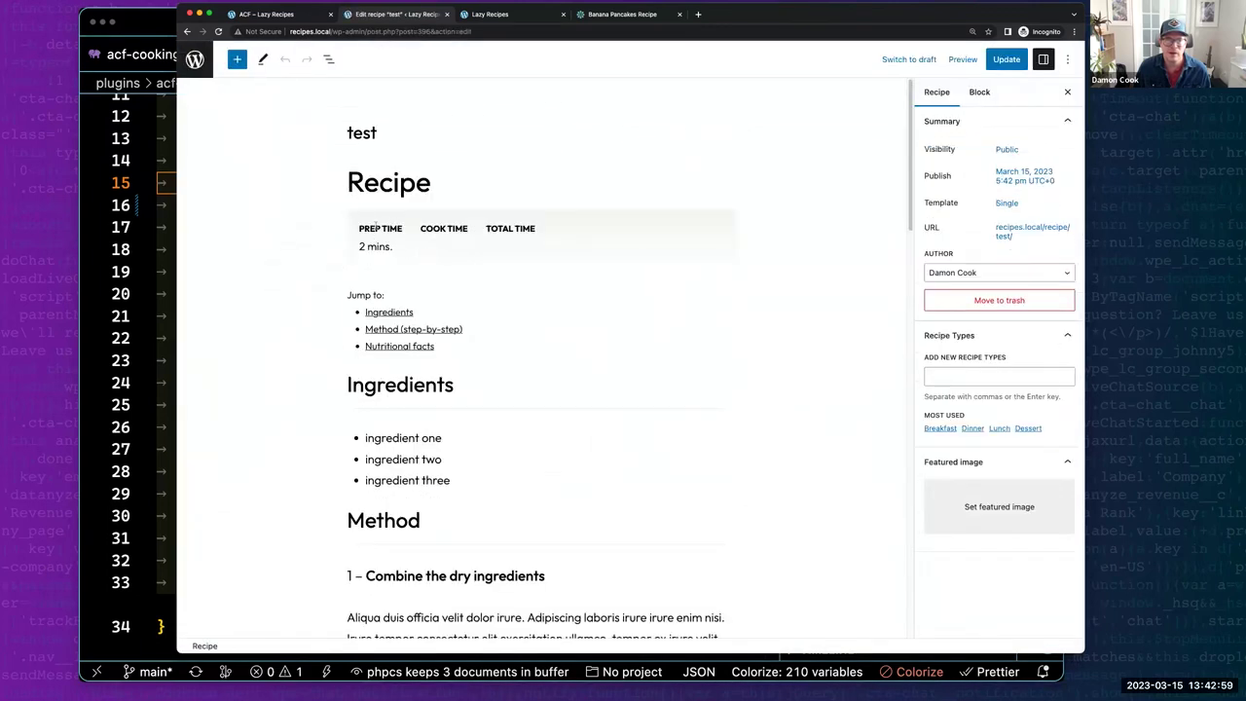
{"action": "left_click", "coordinate": [371, 227]}
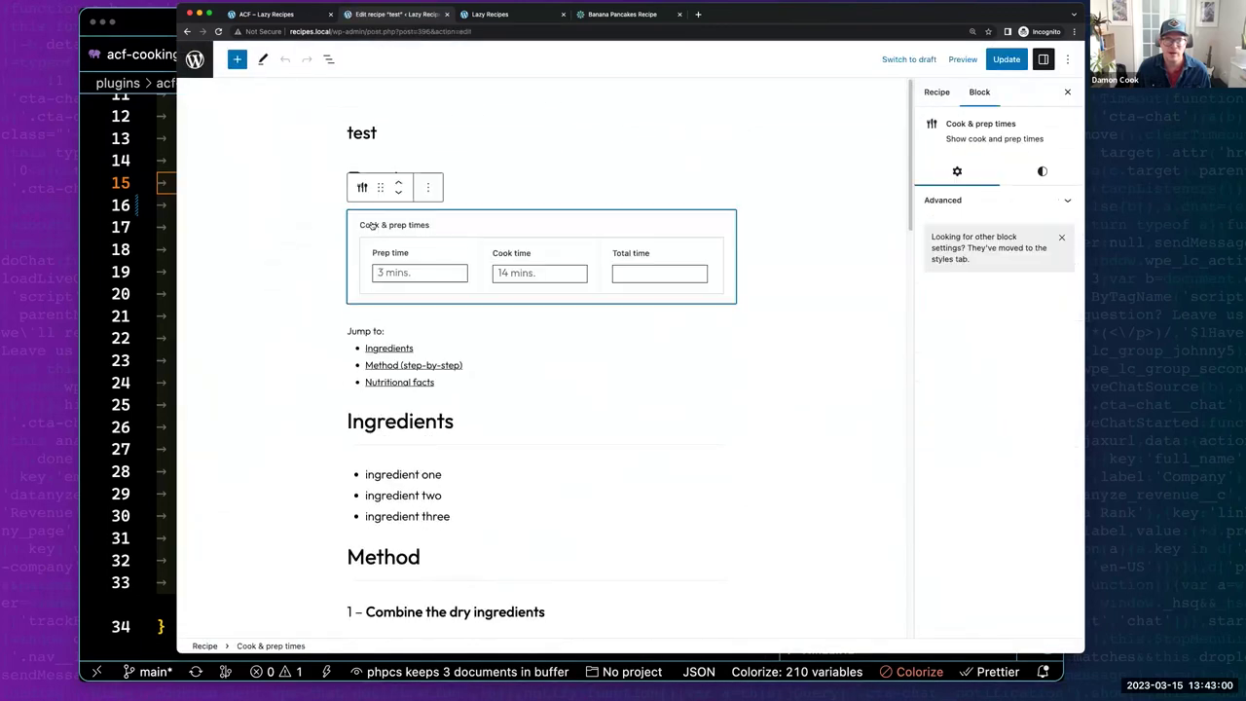
{"action": "left_click", "coordinate": [301, 228]}
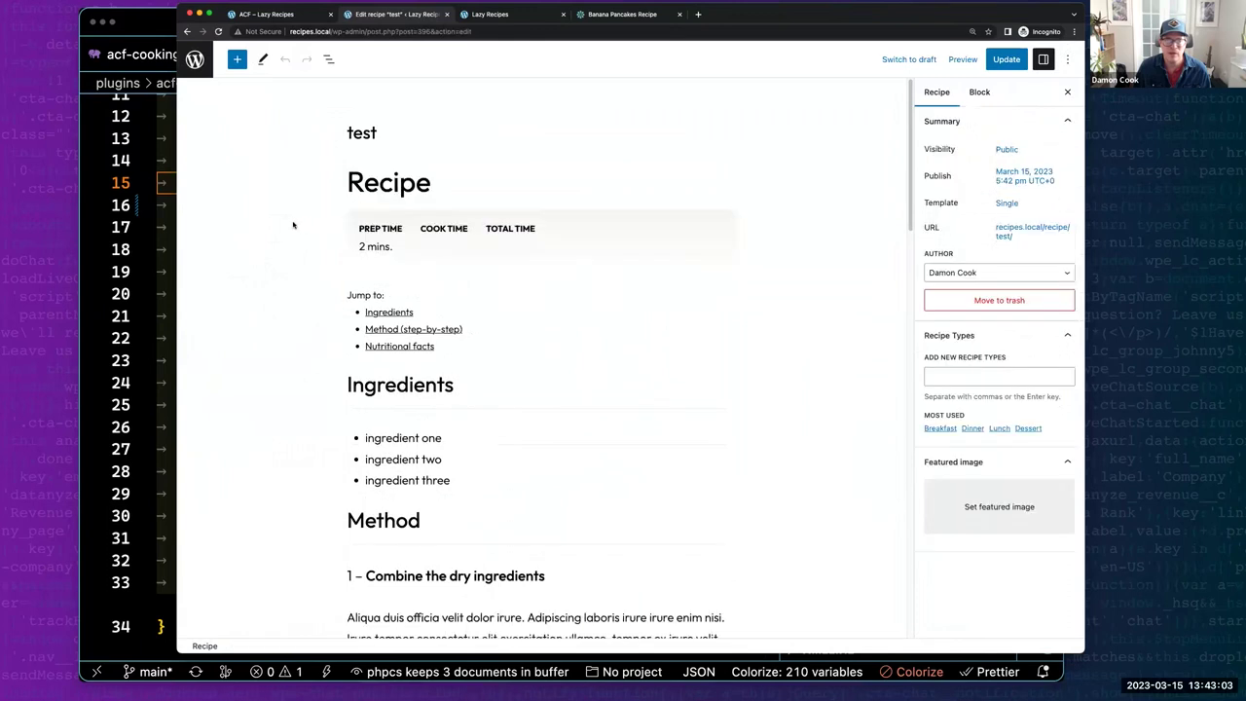
{"action": "left_click", "coordinate": [385, 226]}
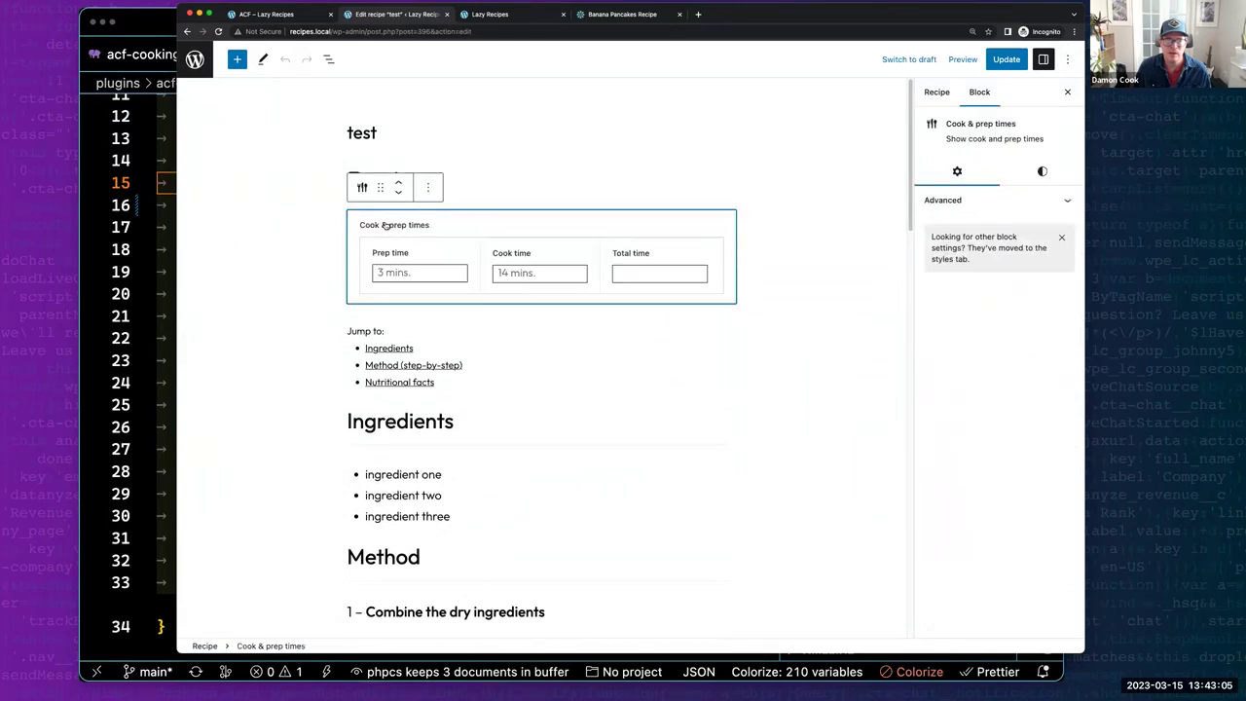
Enter prep 4, cook 3 mins. and total 7 mins., then update the recipe.
{"action": "left_click", "coordinate": [394, 272]}
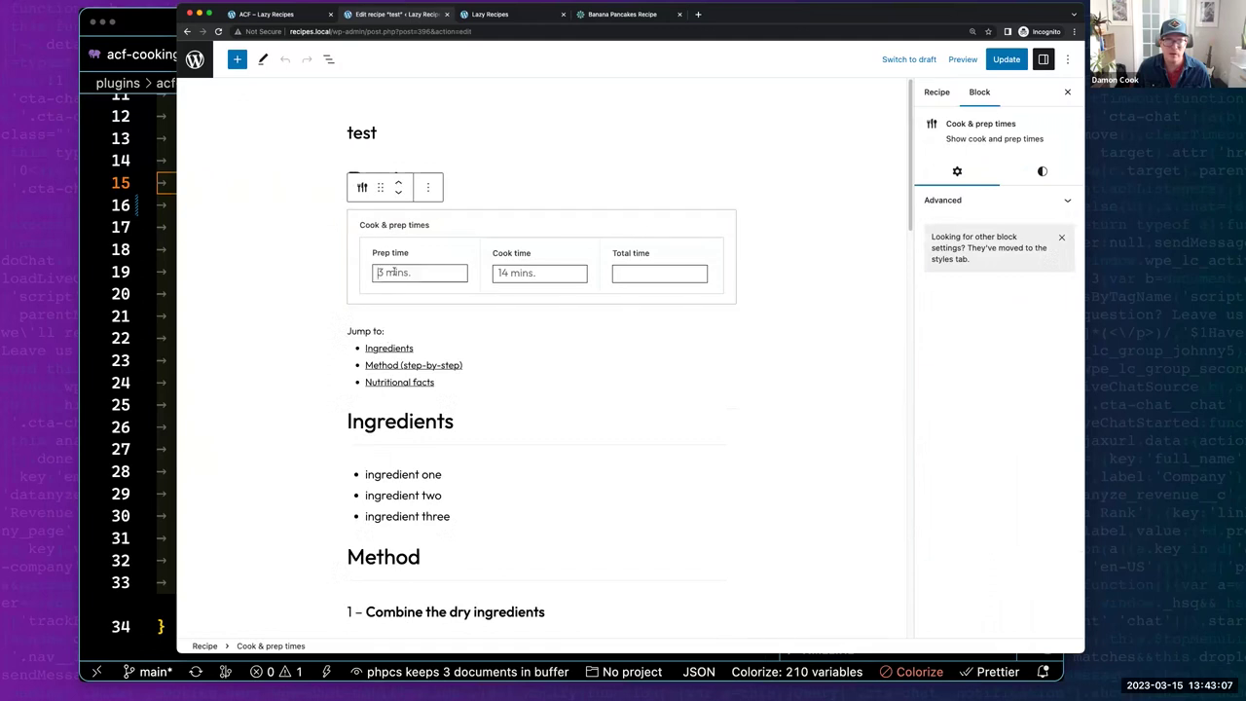
{"action": "type", "text": "4 mins."}
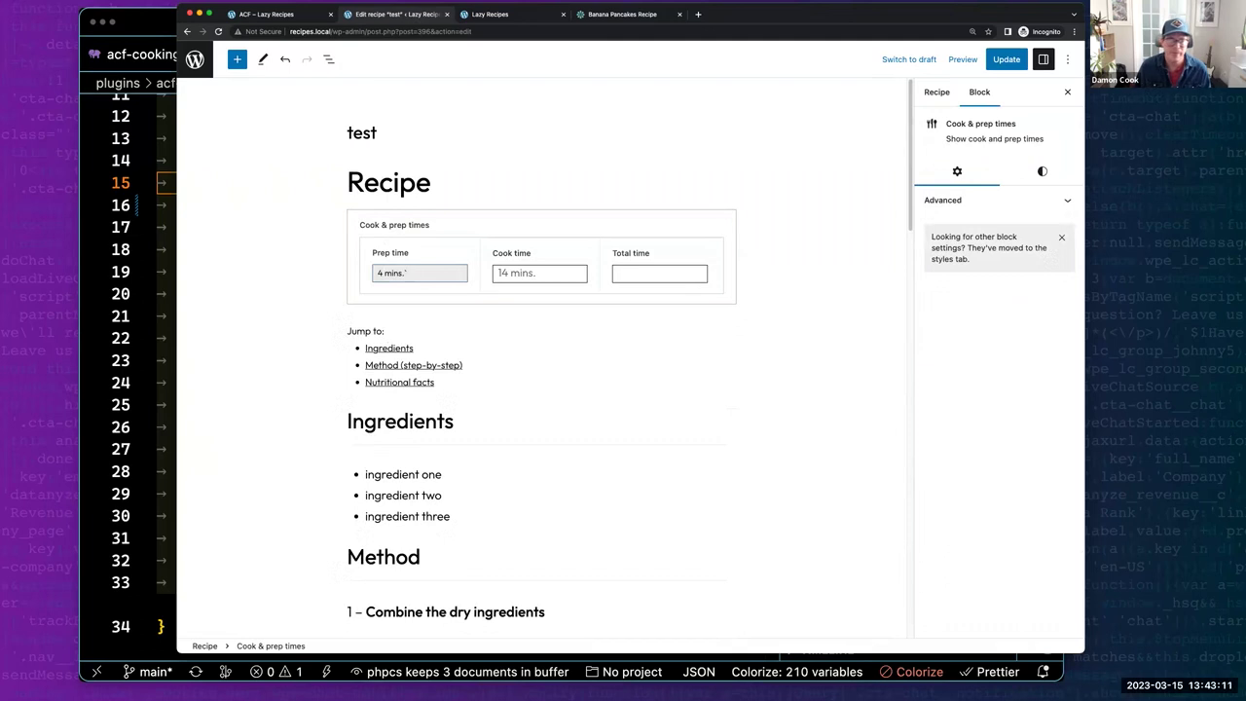
{"action": "key", "text": "Tab"}
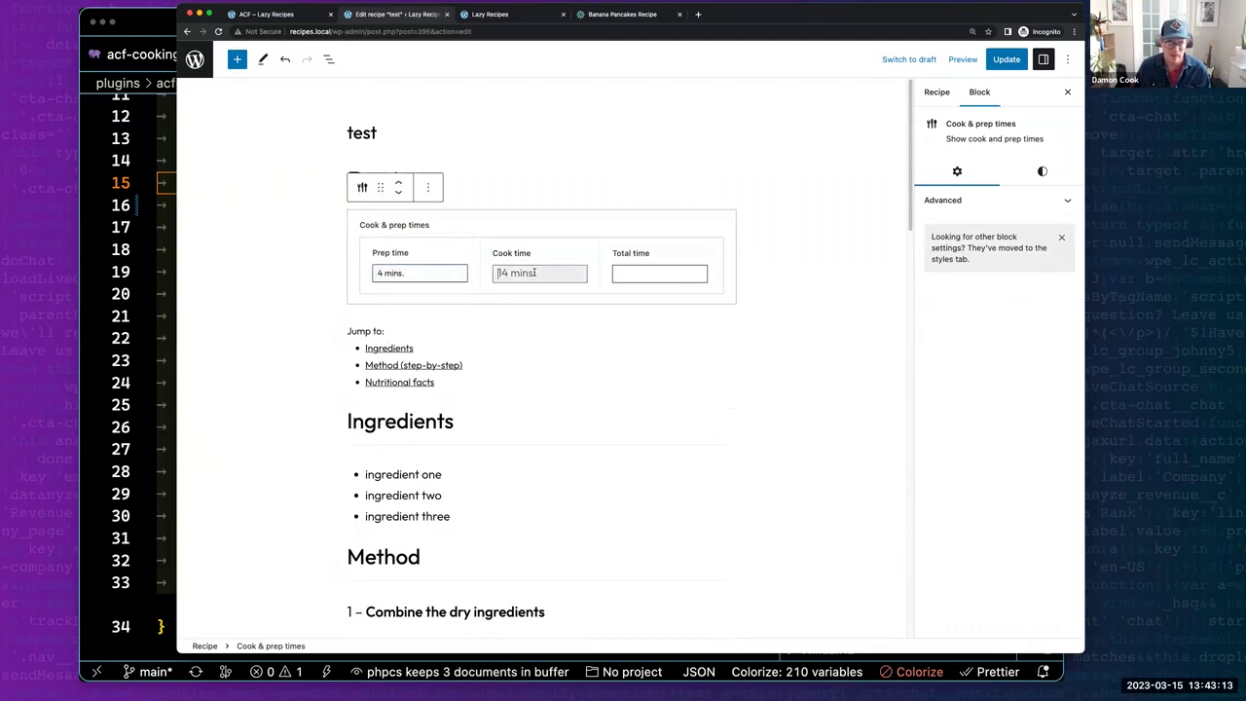
{"action": "type", "text": "3 mins."}
{"action": "key", "text": "Tab"}
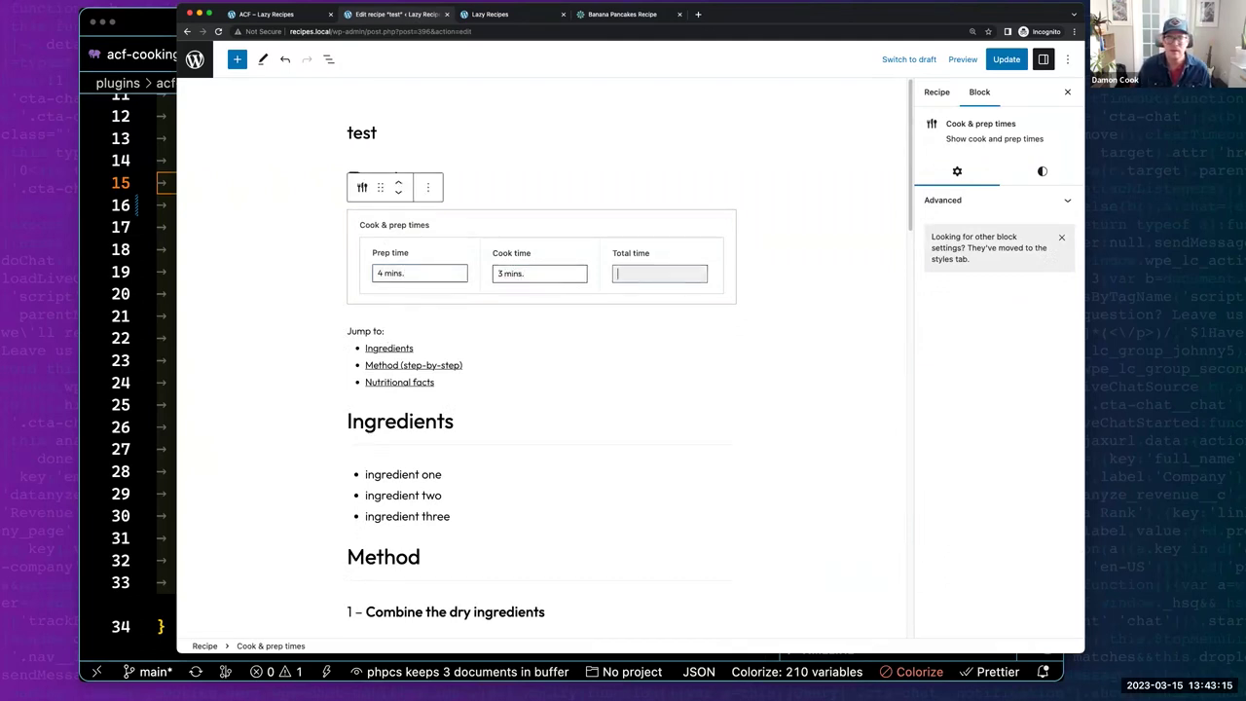
{"action": "type", "text": "7 mins."}
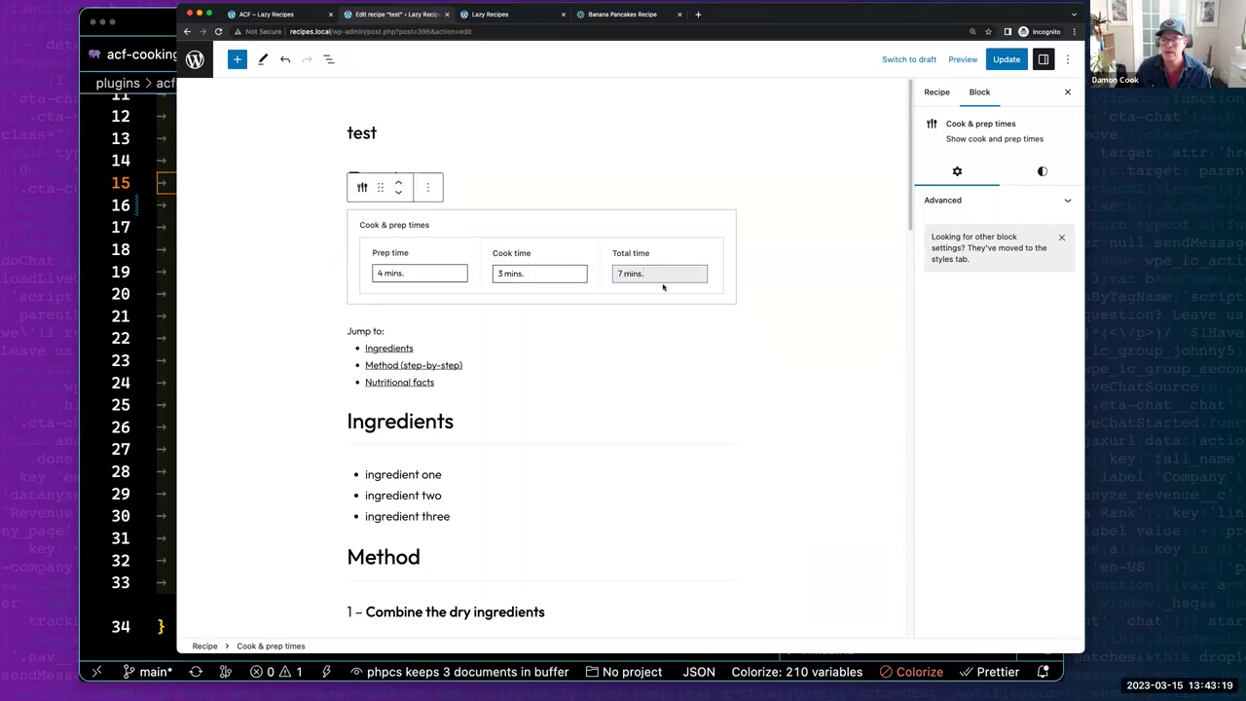
{"action": "left_click", "coordinate": [1005, 60]}
Change block.json's acf mode from "auto" to "edit".
{"action": "key", "text": "super+Tab"}
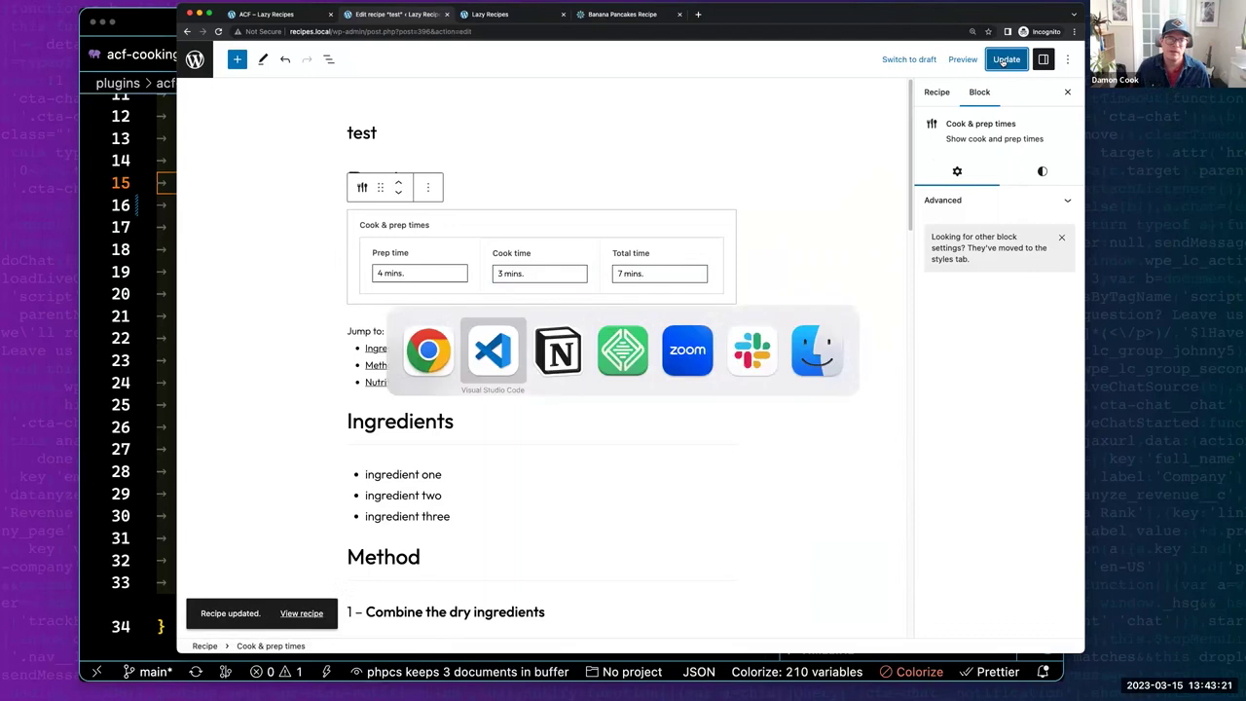
{"action": "key", "text": "BackSpace"}
{"action": "key", "text": "BackSpace"}
{"action": "key", "text": "BackSpace"}
{"action": "key", "text": "BackSpace"}
{"action": "type", "text": "edit\","}
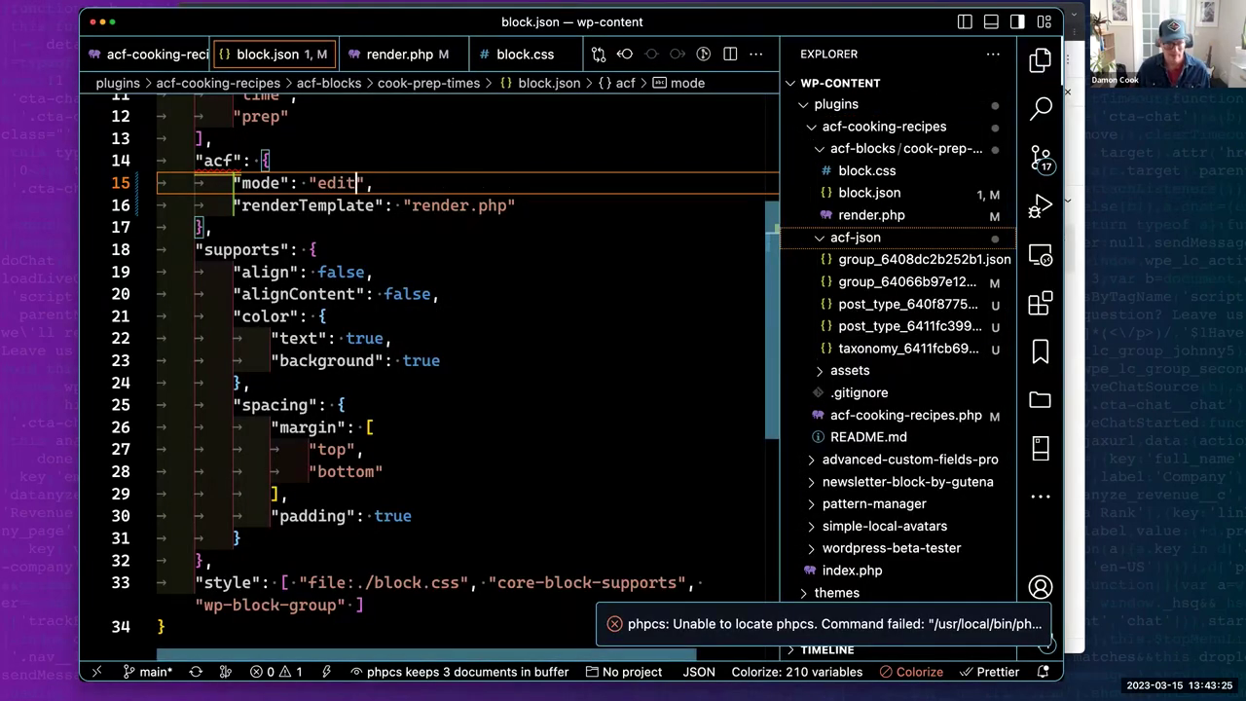
{"action": "key", "text": "super+Tab"}
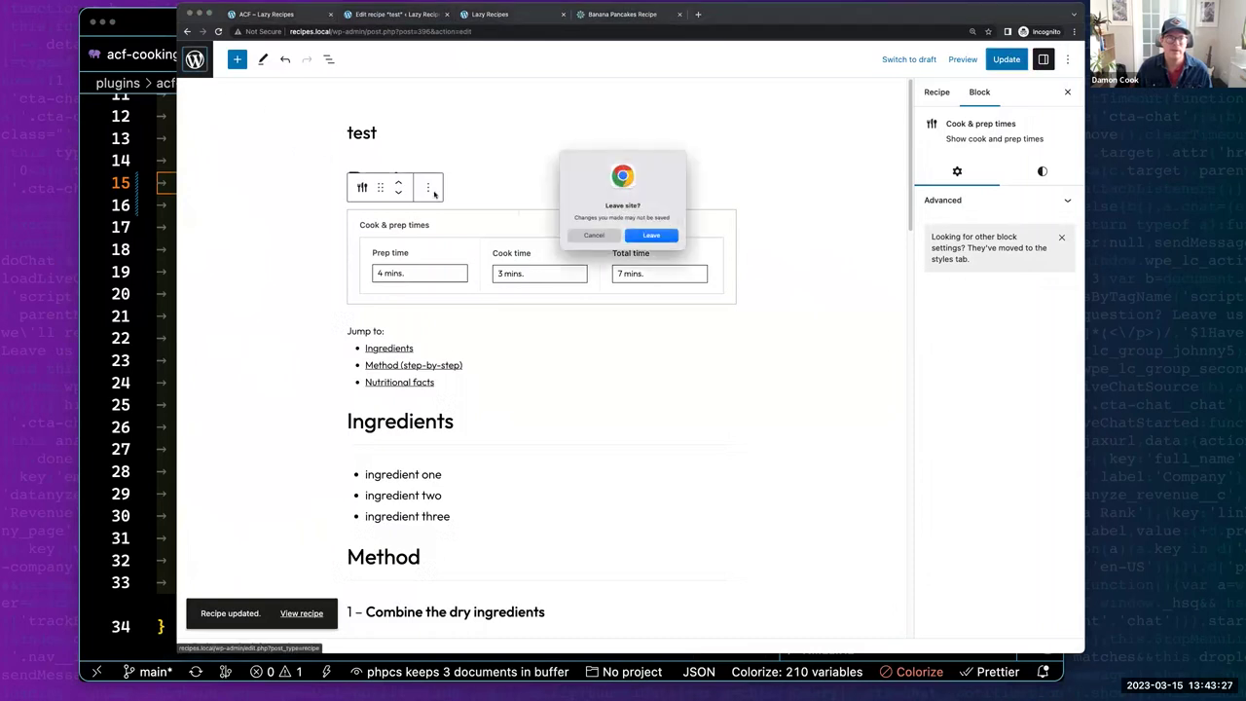
Cancel leaving the editor and reopen the test recipe from the recipes list.
{"action": "left_click", "coordinate": [592, 236]}
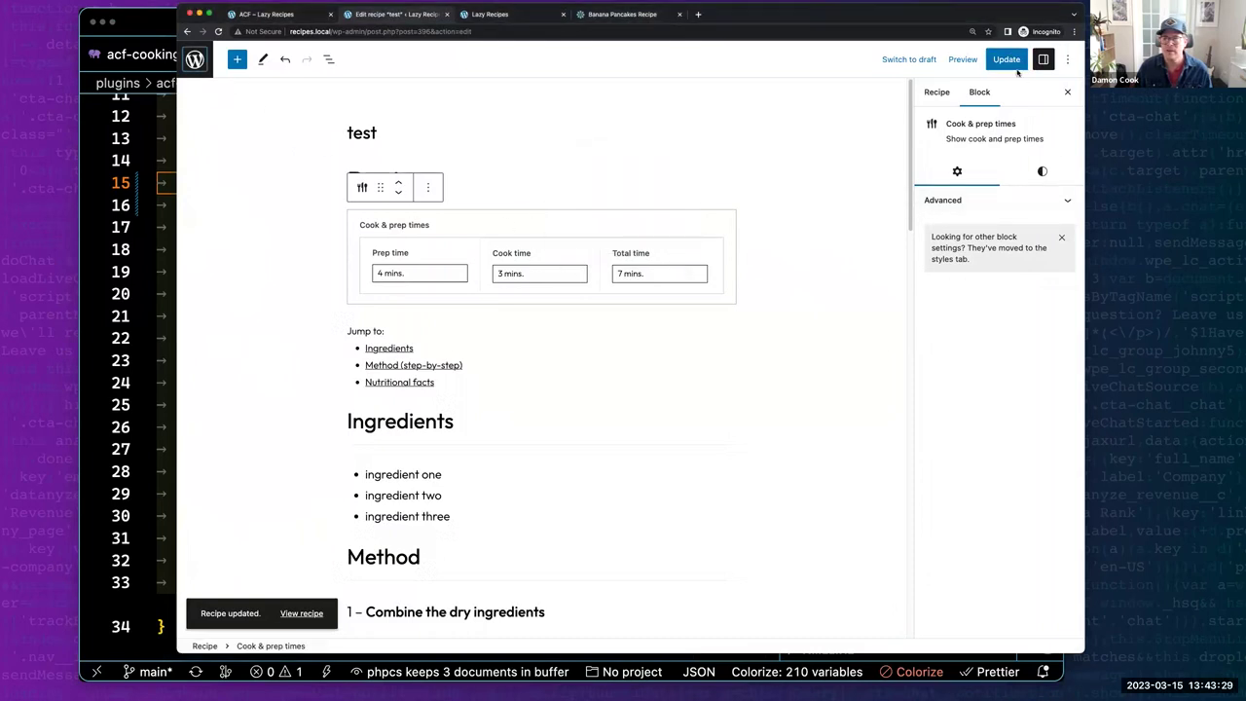
{"action": "left_click", "coordinate": [194, 59]}
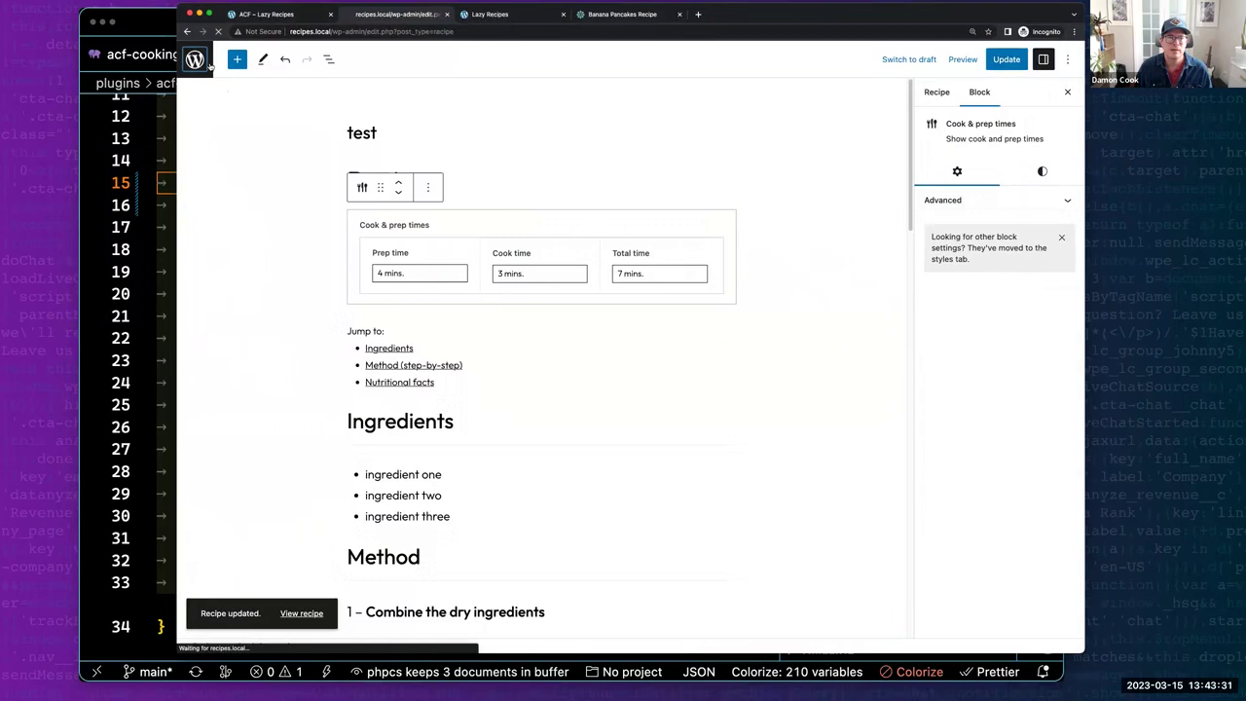
{"action": "left_click", "coordinate": [319, 187]}
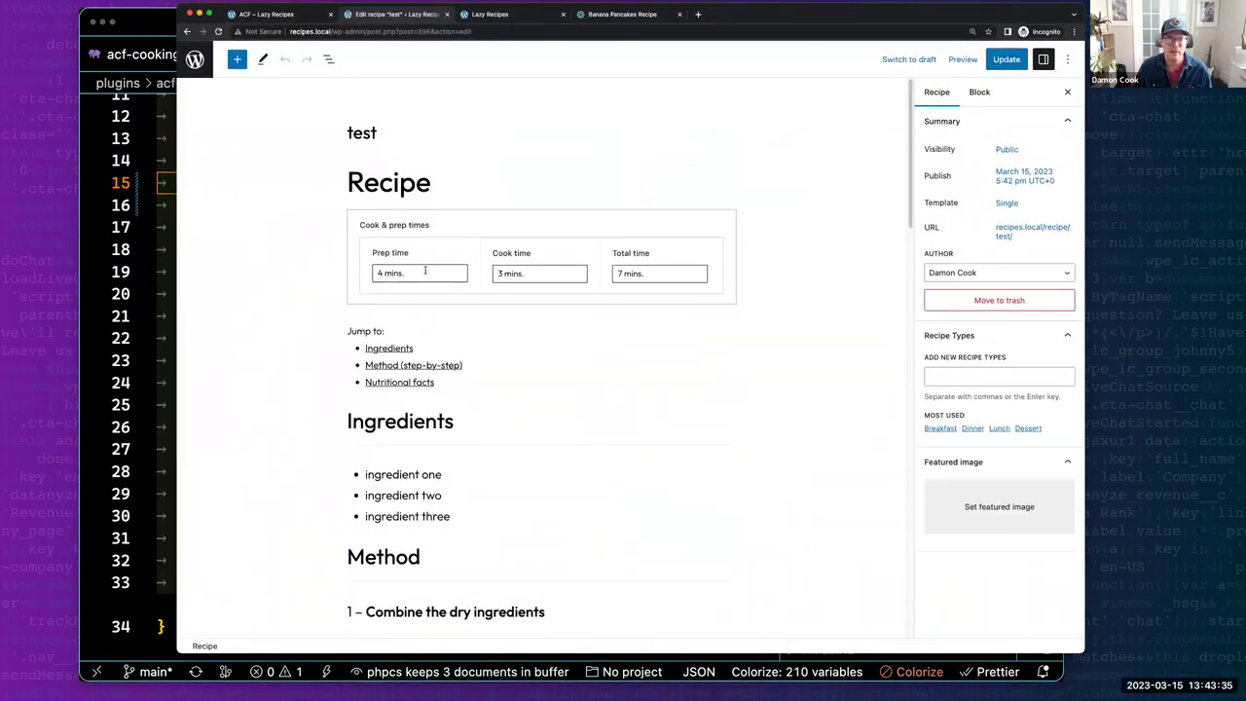
Toggle the Cook & prep times block to preview showing 4, 3 and 7 mins.
{"action": "left_click", "coordinate": [425, 271]}
{"action": "left_click", "coordinate": [453, 279]}
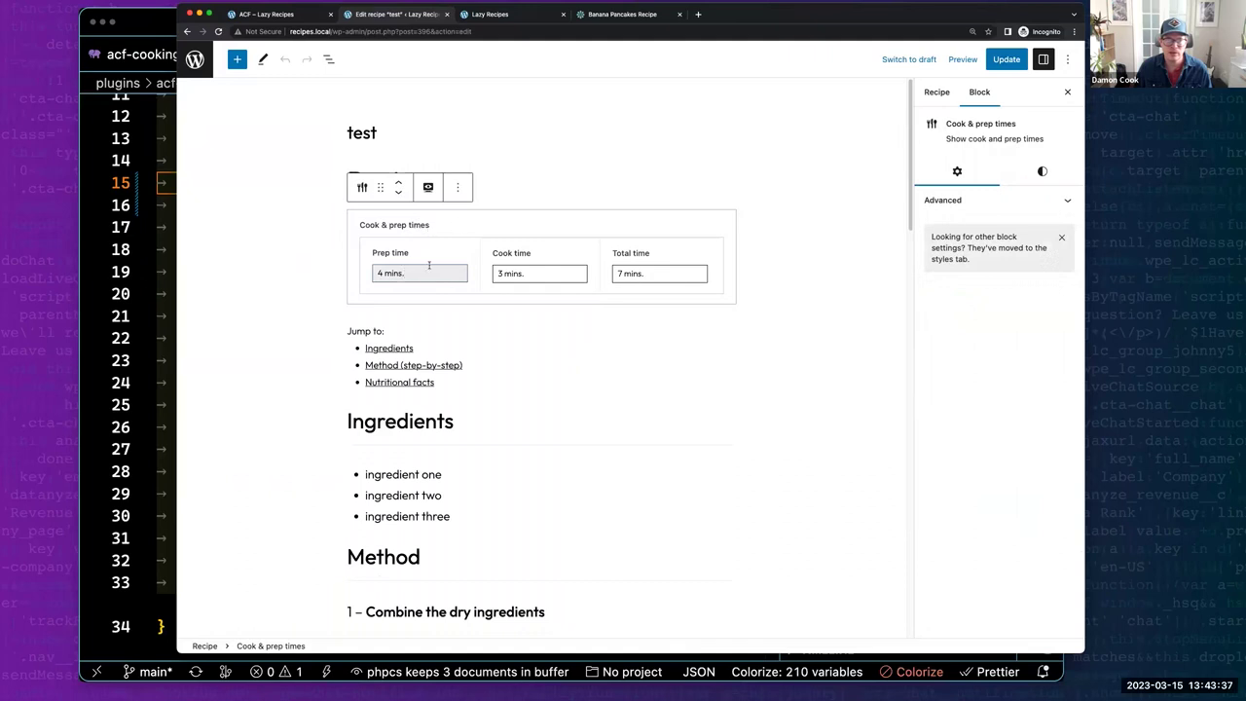
{"action": "left_click", "coordinate": [427, 186]}
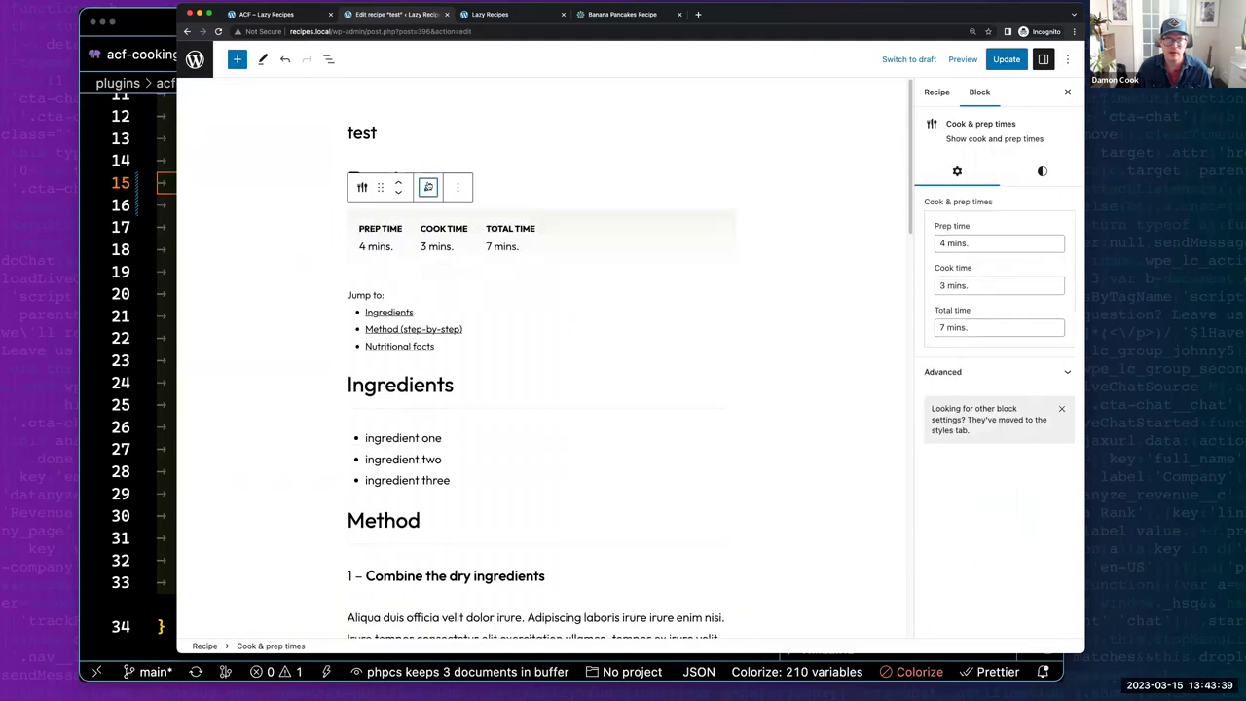
{"action": "left_click", "coordinate": [427, 187]}
{"action": "left_click", "coordinate": [427, 187]}
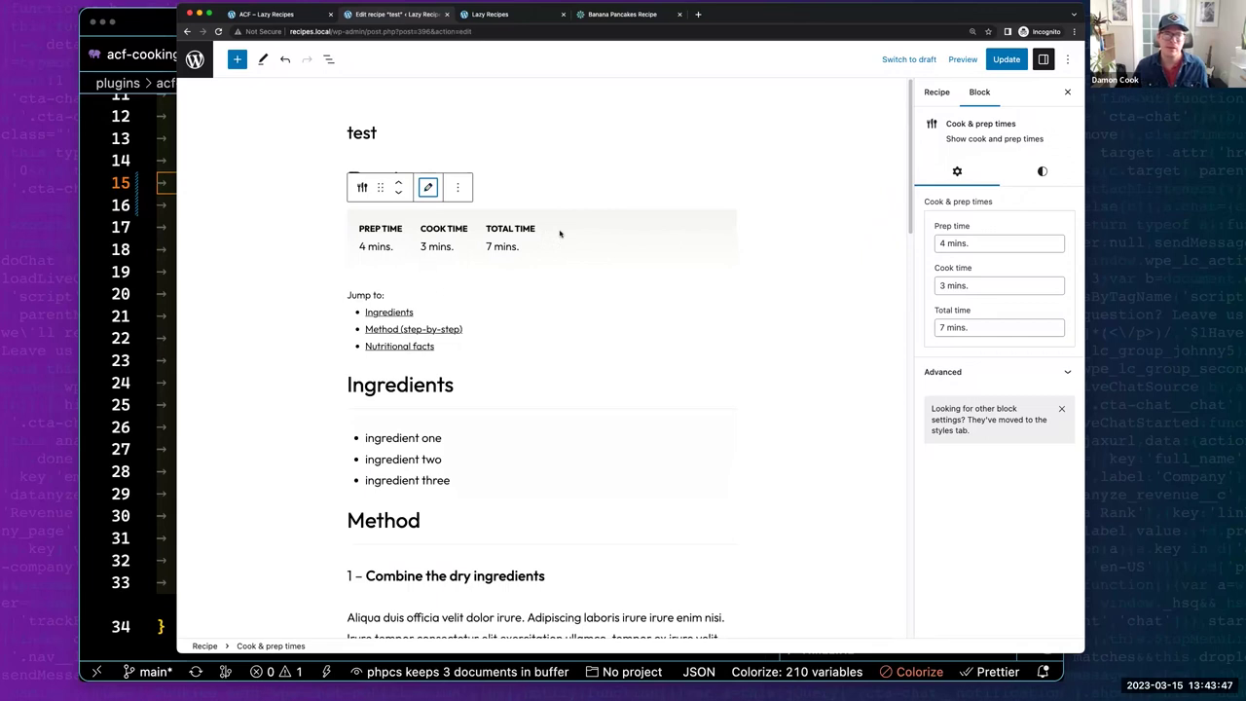
{"action": "left_click", "coordinate": [135, 22]}
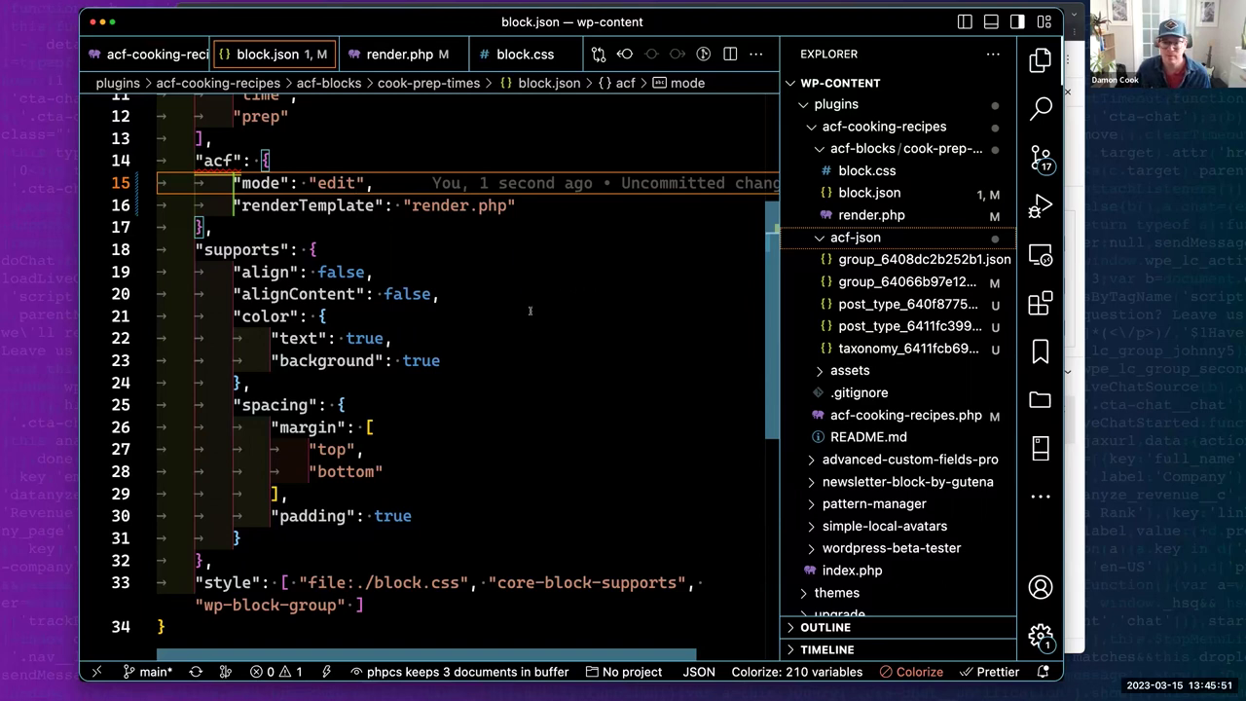
Return to the test recipe in the browser and head for the recipes list.
{"action": "key", "text": "super+Tab"}
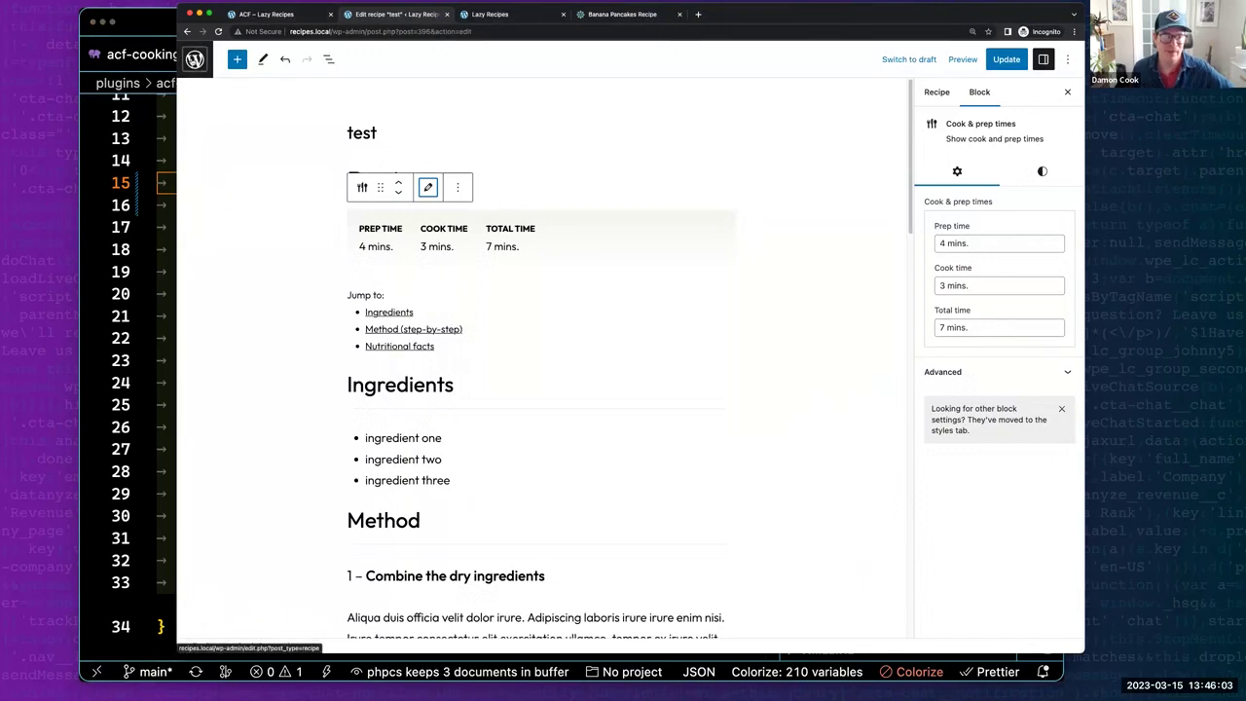
{"action": "left_click", "coordinate": [195, 60]}
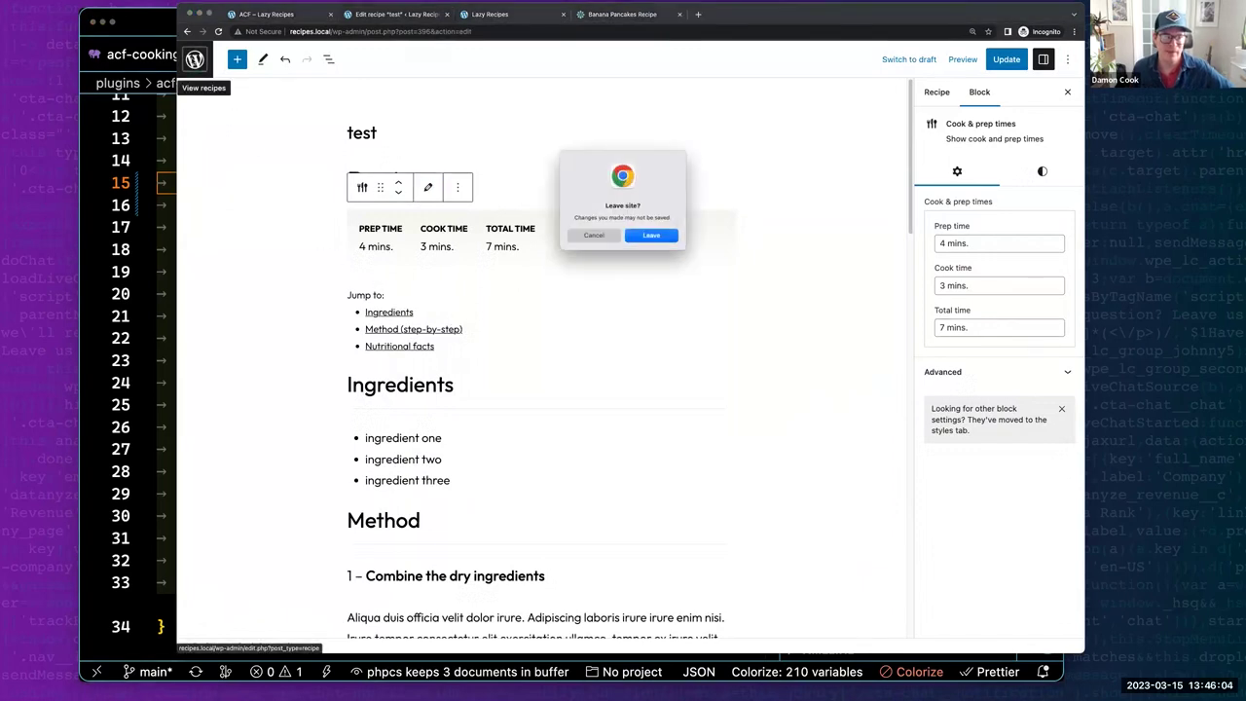
Leave the editor and filter Pattern Manager to the Recipe category patterns.
{"action": "left_click", "coordinate": [652, 236]}
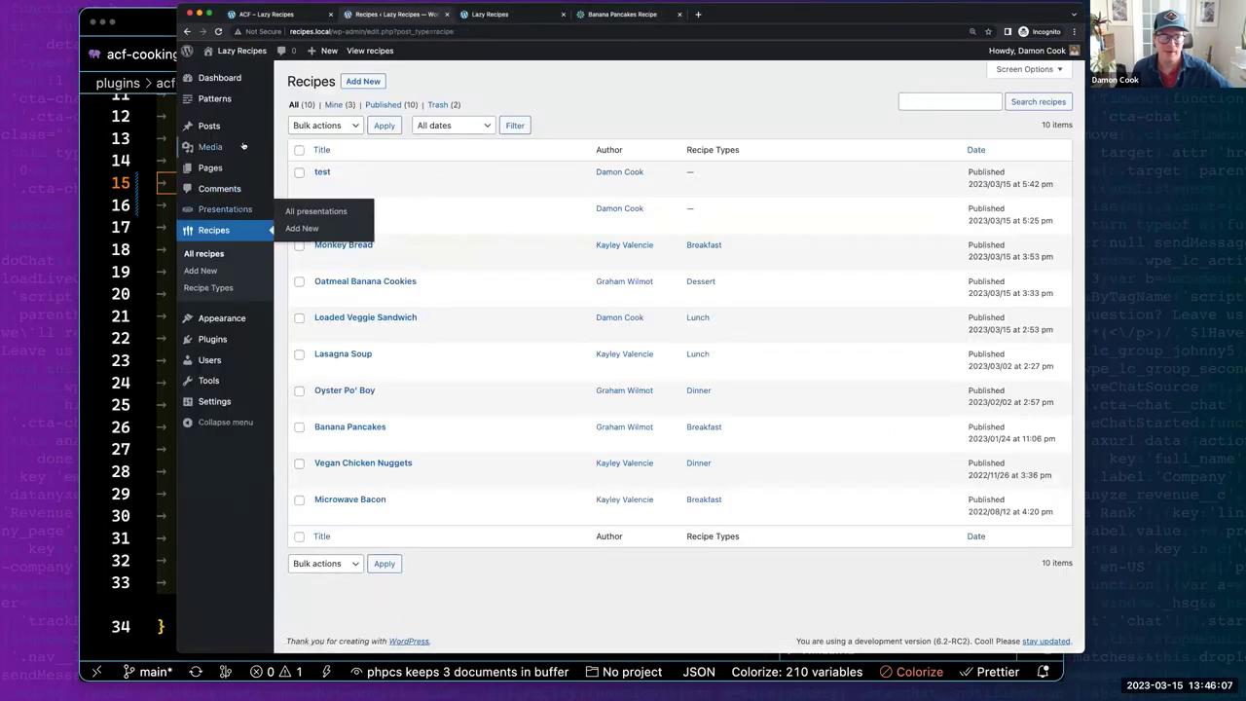
{"action": "left_click", "coordinate": [232, 99]}
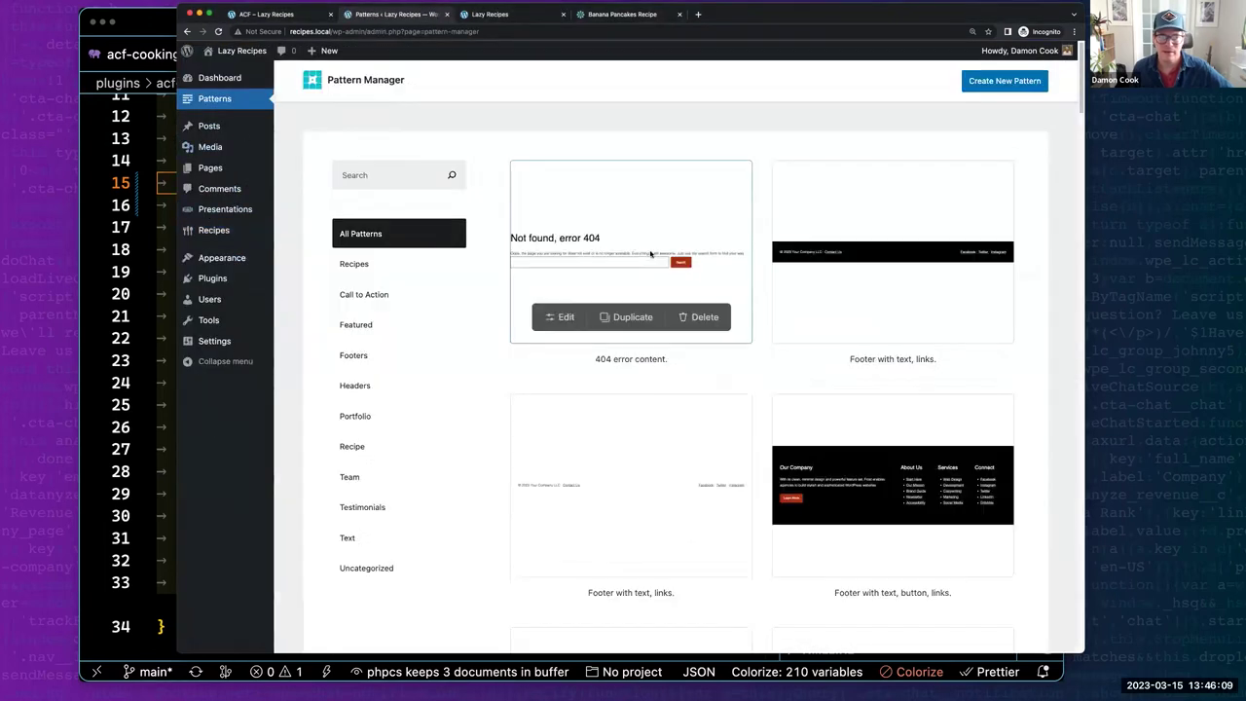
{"action": "left_click", "coordinate": [393, 450]}
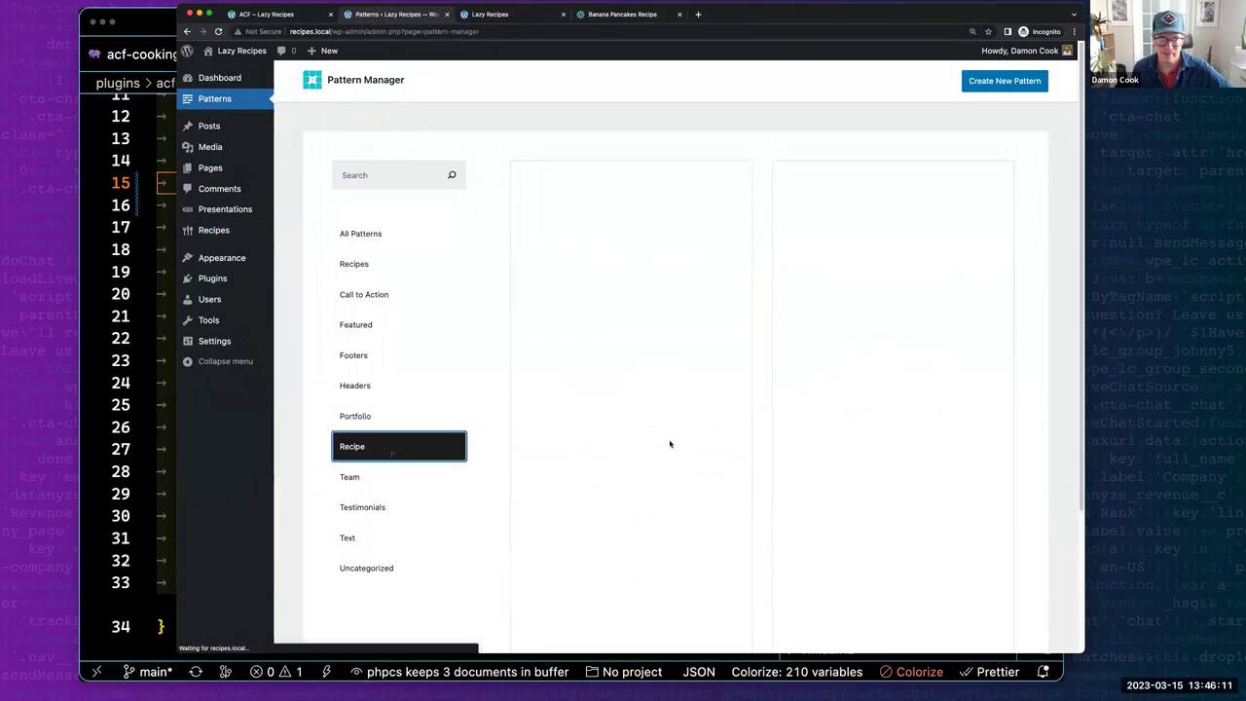
{"action": "scroll", "coordinate": [692, 404], "scroll_direction": "down", "scroll_amount": 4}
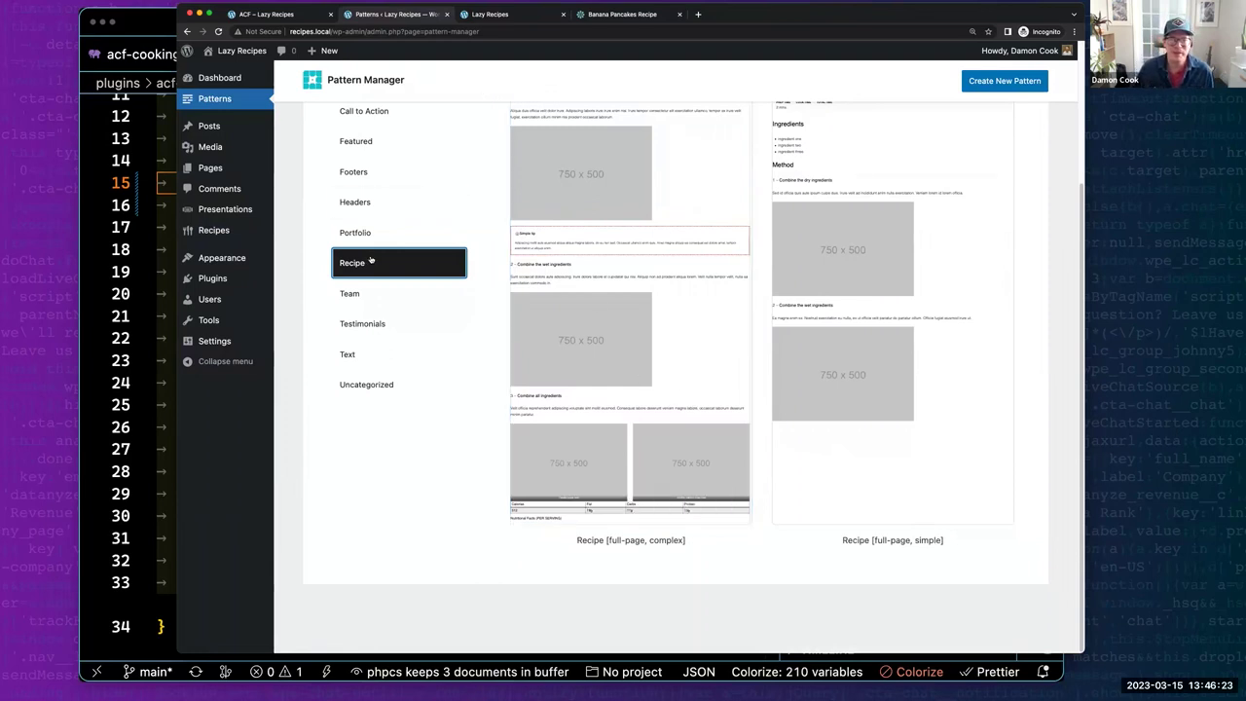
{"action": "mouse_move", "coordinate": [574, 242]}
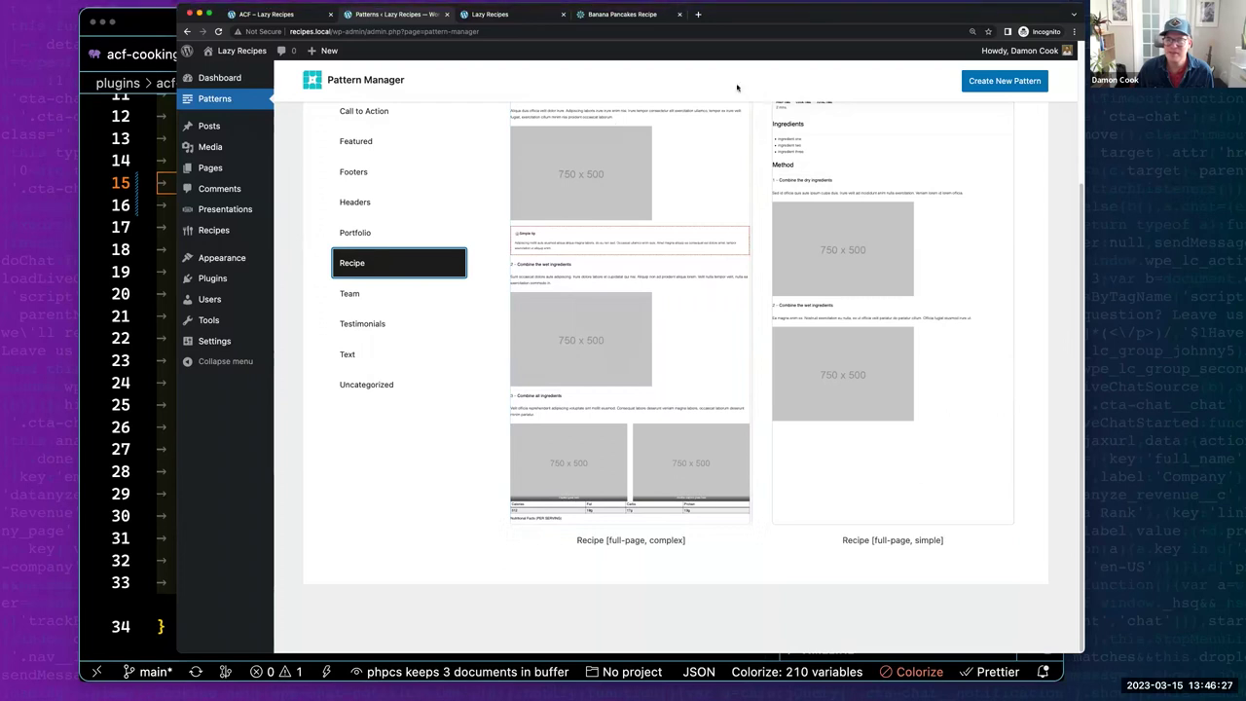
{"action": "mouse_move", "coordinate": [623, 229]}
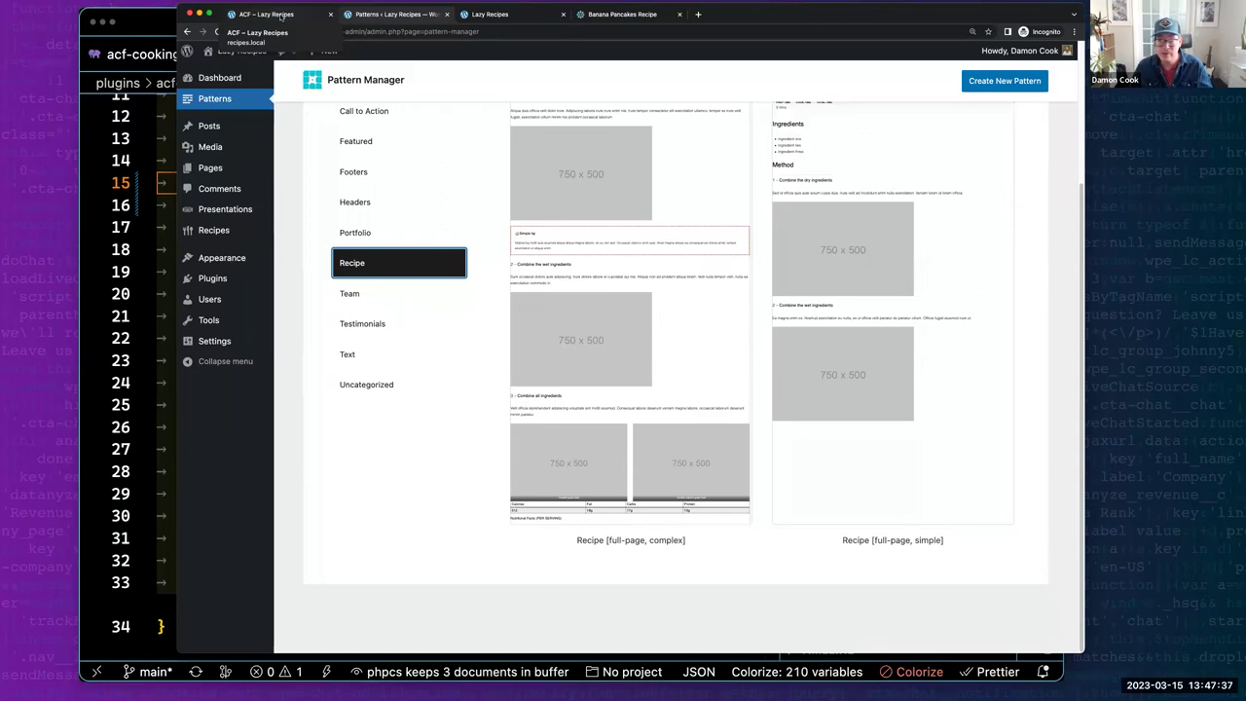
{"action": "mouse_move", "coordinate": [548, 312]}
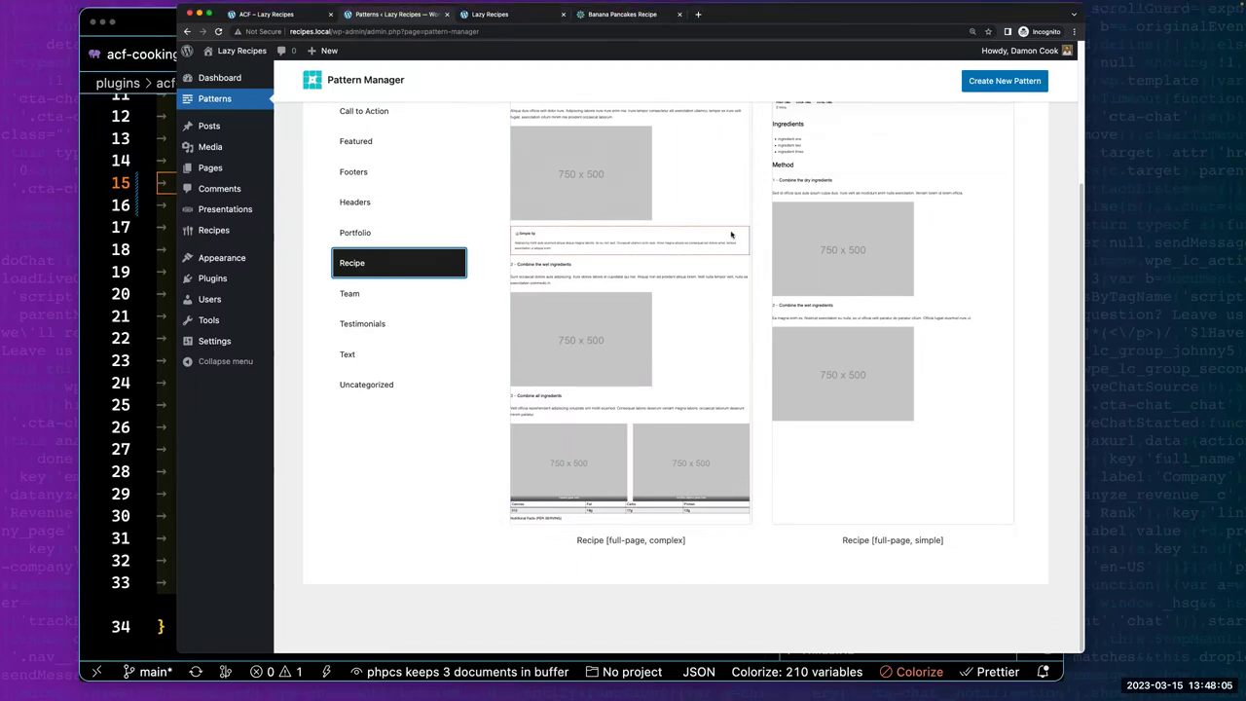
{"action": "mouse_move", "coordinate": [725, 697]}
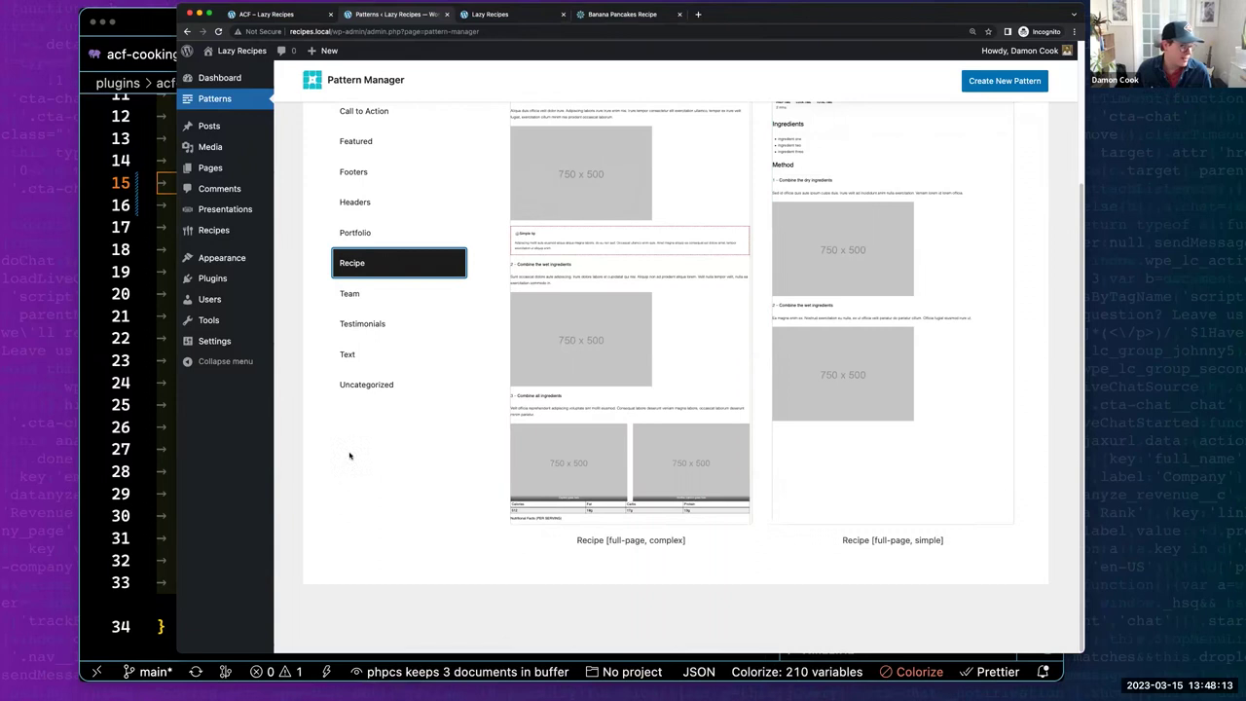
{"action": "mouse_move", "coordinate": [550, 440]}
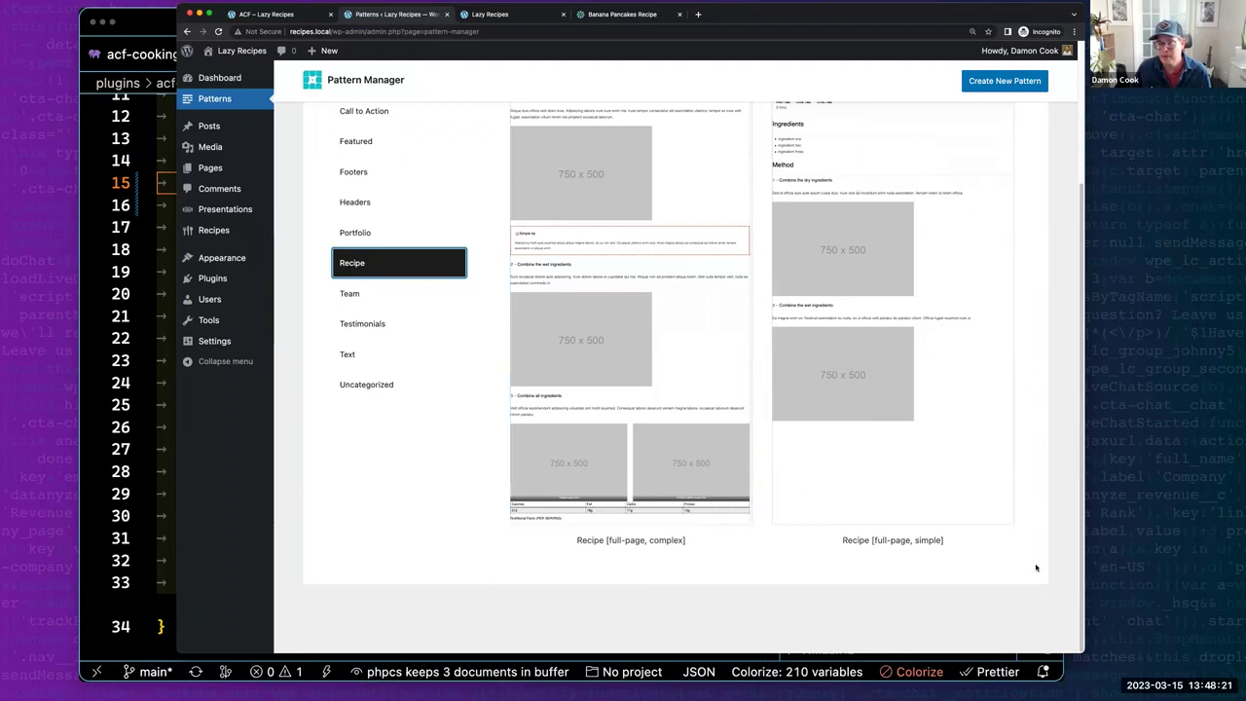
{"action": "mouse_move", "coordinate": [621, 430]}
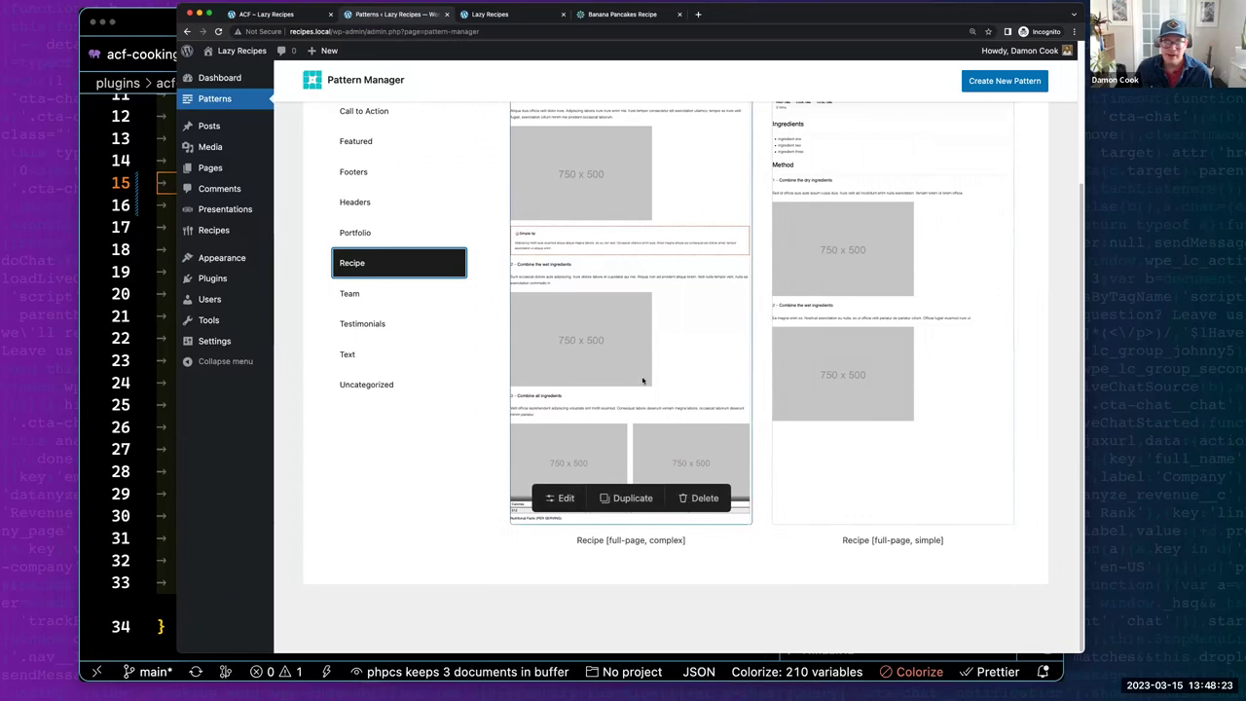